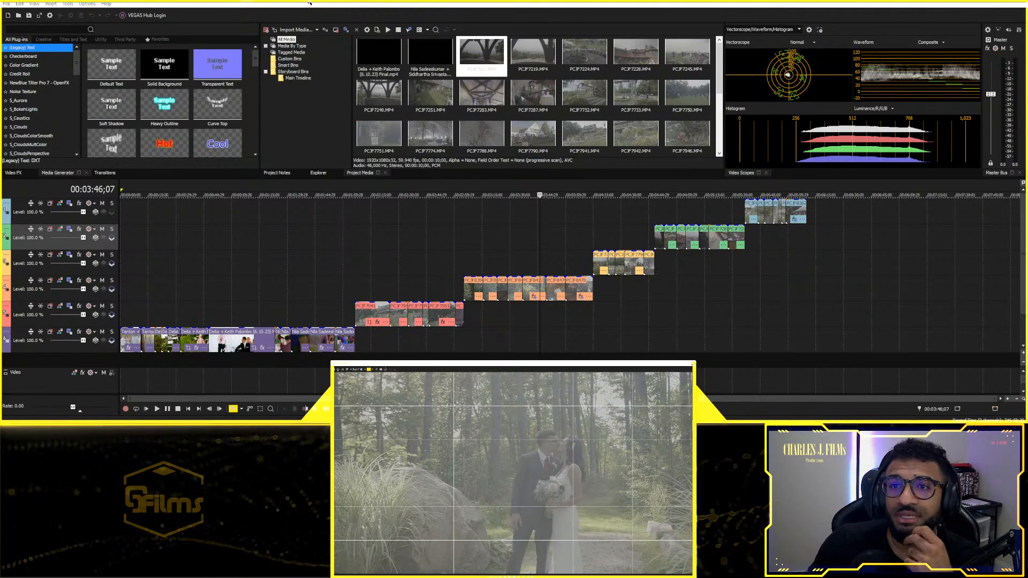
Step: Examine the color-coded clip groups at several points along the timeline
{"action": "mouse_move", "coordinate": [318, 3]}
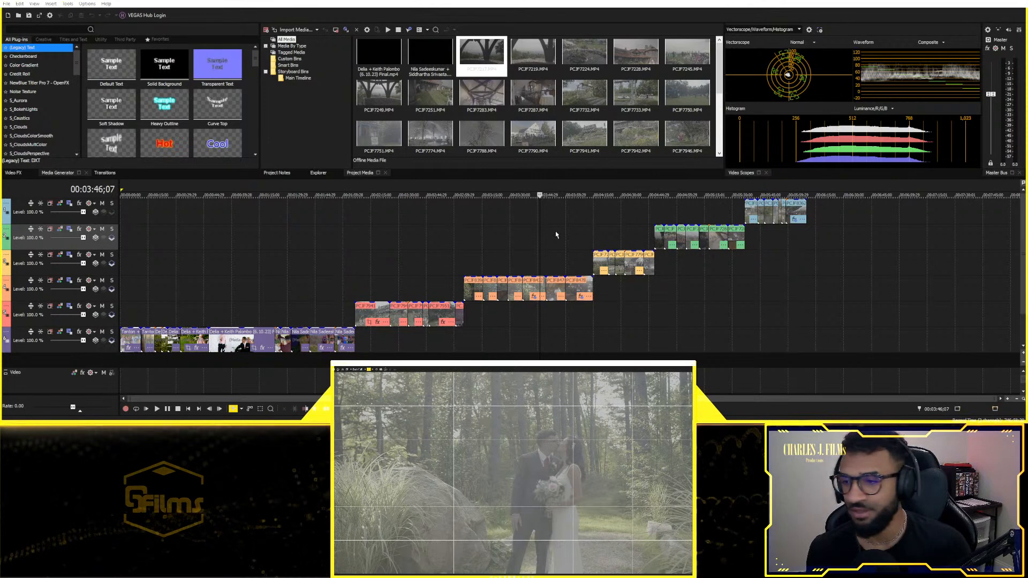
{"action": "left_click", "coordinate": [712, 333]}
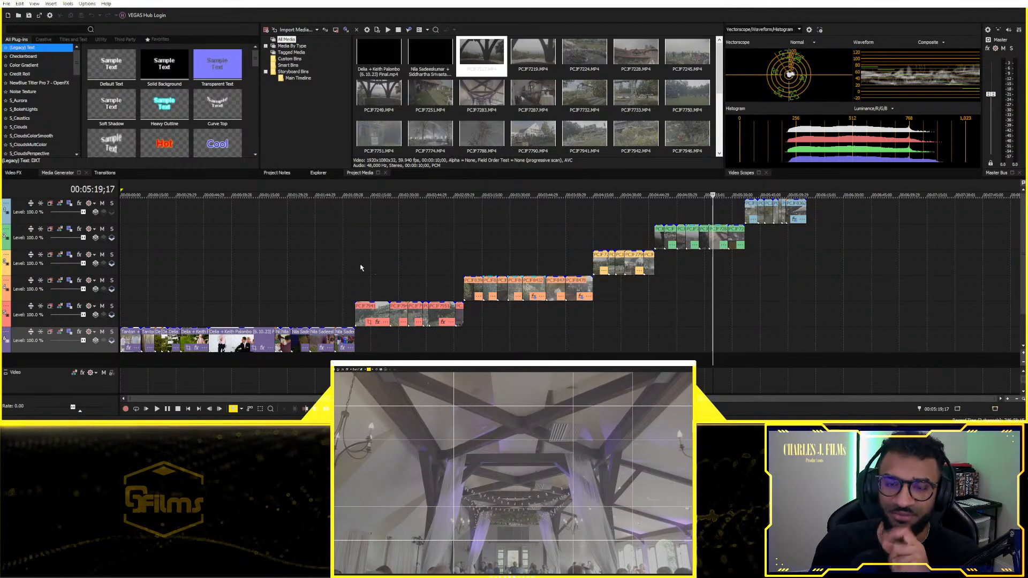
{"action": "left_click_drag", "start_coordinate": [408, 259], "coordinate": [411, 257]}
{"action": "left_click", "coordinate": [398, 263]}
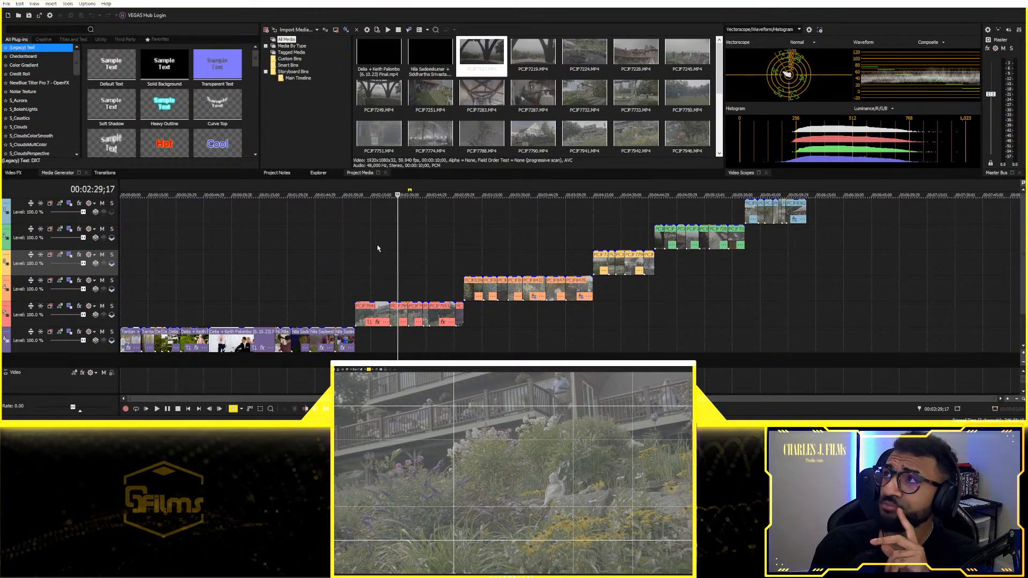
{"action": "scroll", "coordinate": [450, 325], "scroll_direction": "up", "scroll_amount": 3}
{"action": "scroll", "coordinate": [574, 355], "scroll_direction": "down", "scroll_amount": 3}
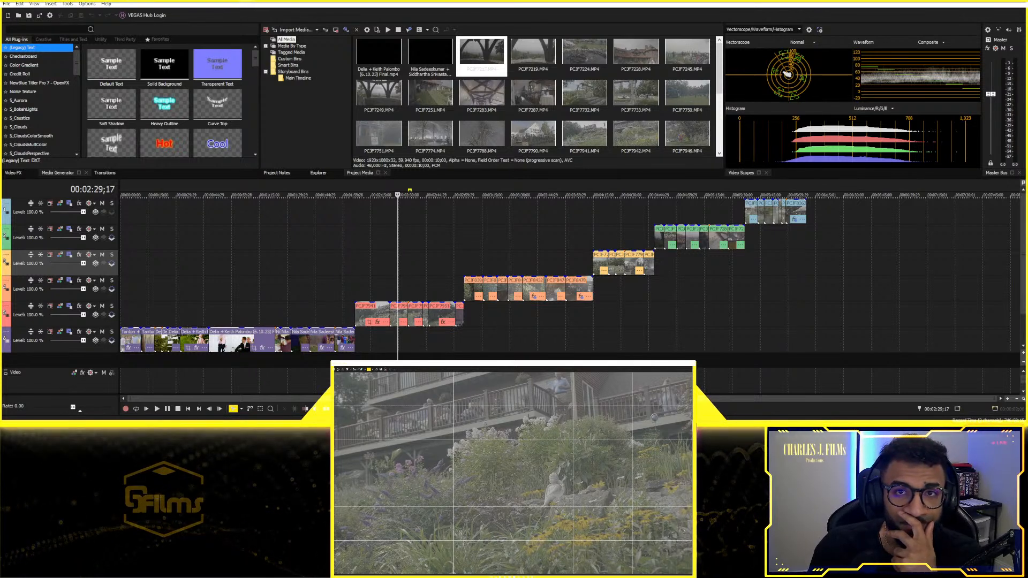
Step: Switch to File Explorer and open the CINEMA FX > Epidemic Sounds > Beautiful folder on the WD Life Drive
{"action": "key", "text": "super+e"}
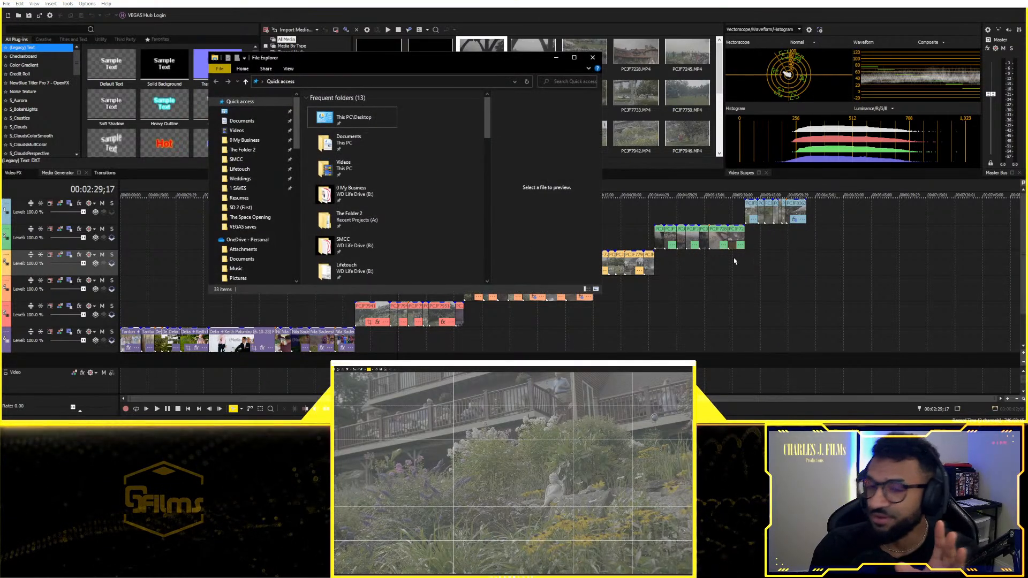
{"action": "scroll", "coordinate": [351, 240], "scroll_direction": "down", "scroll_amount": 2}
{"action": "left_click", "coordinate": [236, 315]}
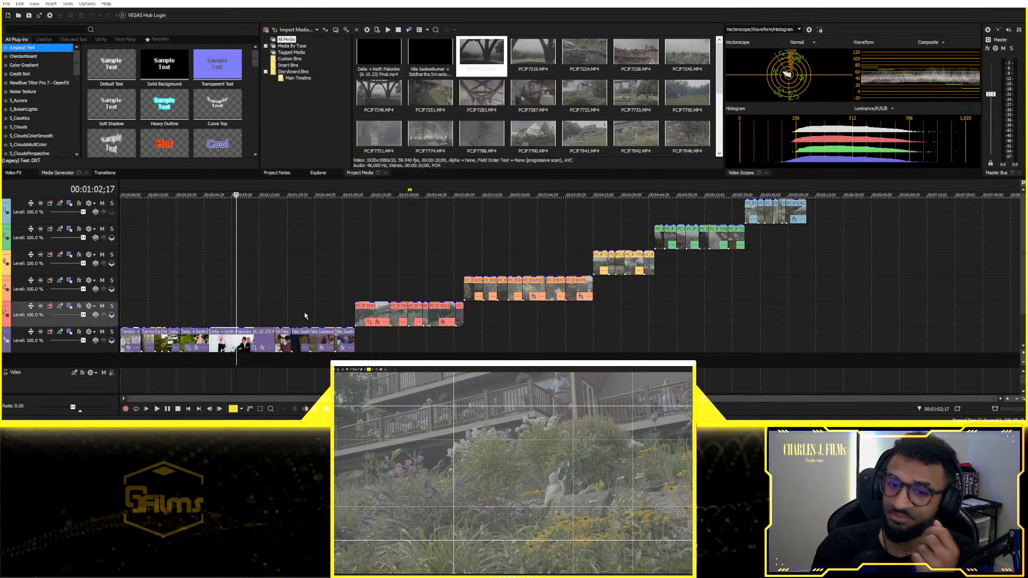
{"action": "left_click", "coordinate": [507, 239]}
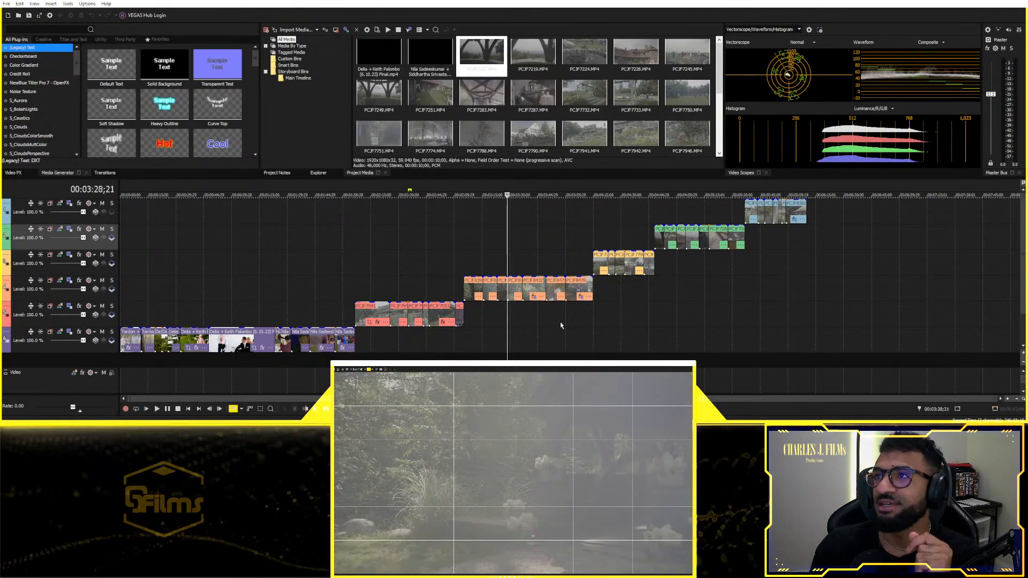
{"action": "left_click", "coordinate": [511, 272]}
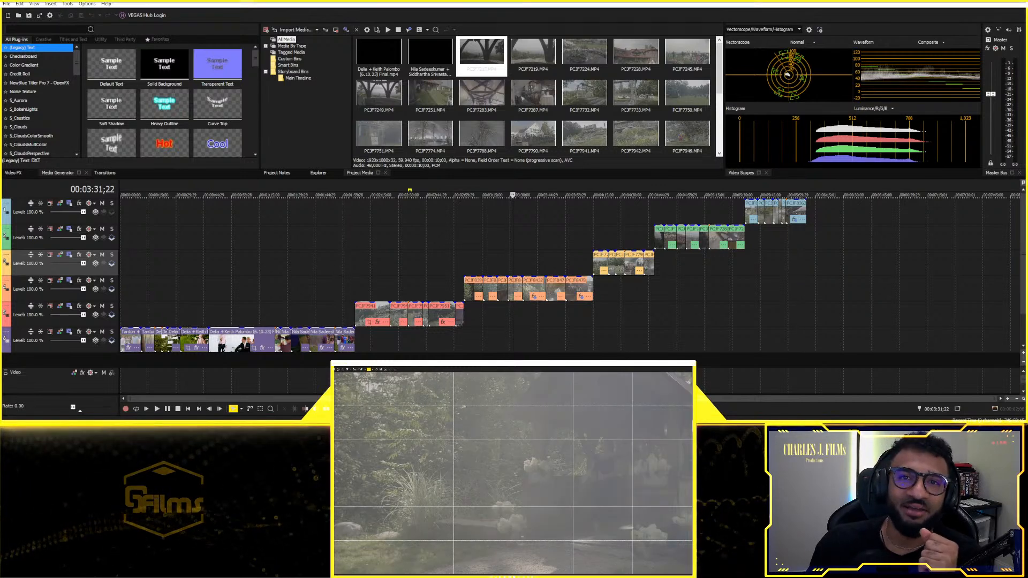
{"action": "key", "text": "alt+Tab"}
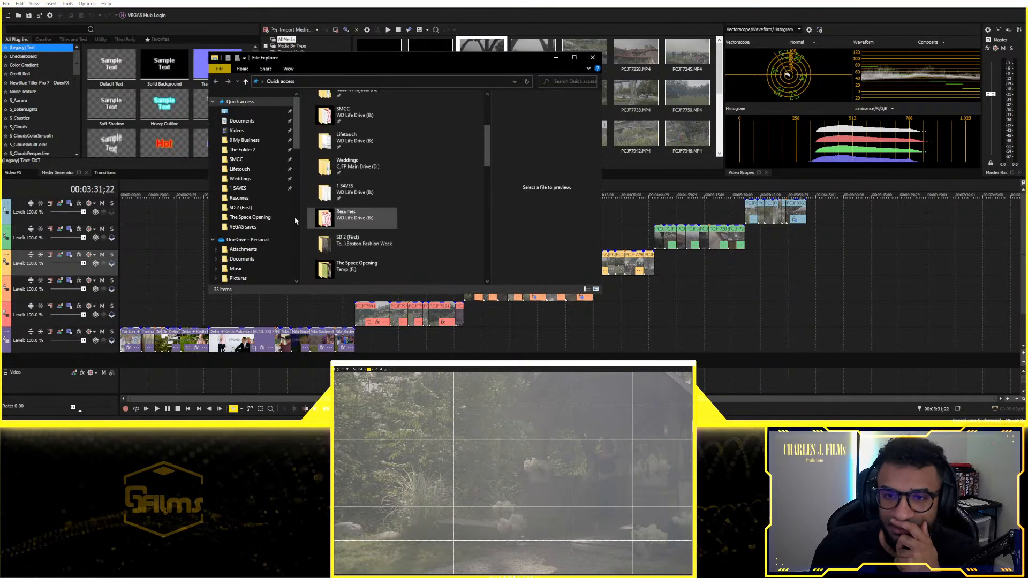
{"action": "scroll", "coordinate": [348, 214], "scroll_direction": "down", "scroll_amount": 3}
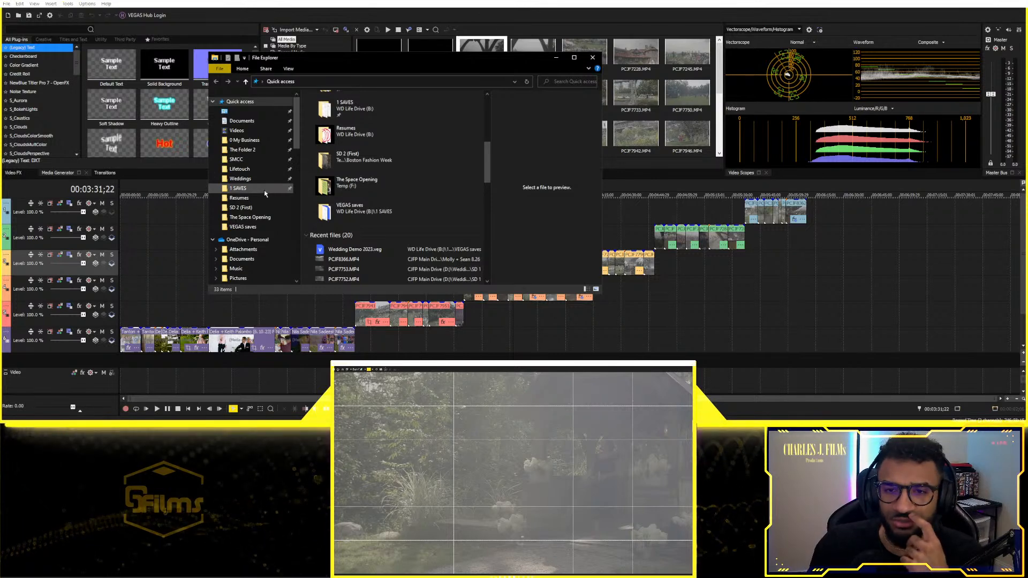
{"action": "left_click", "coordinate": [244, 140]}
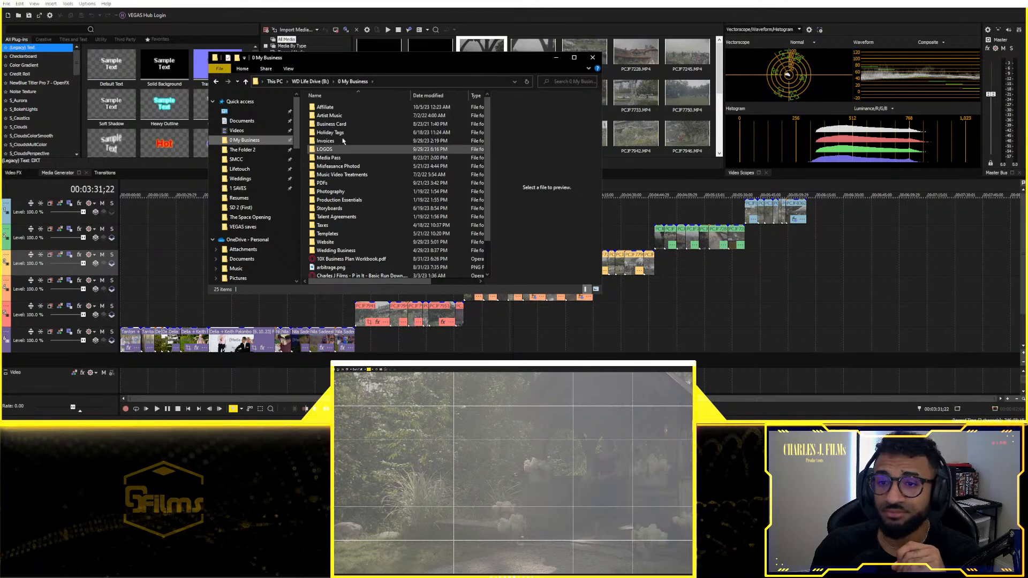
{"action": "left_click", "coordinate": [310, 81]}
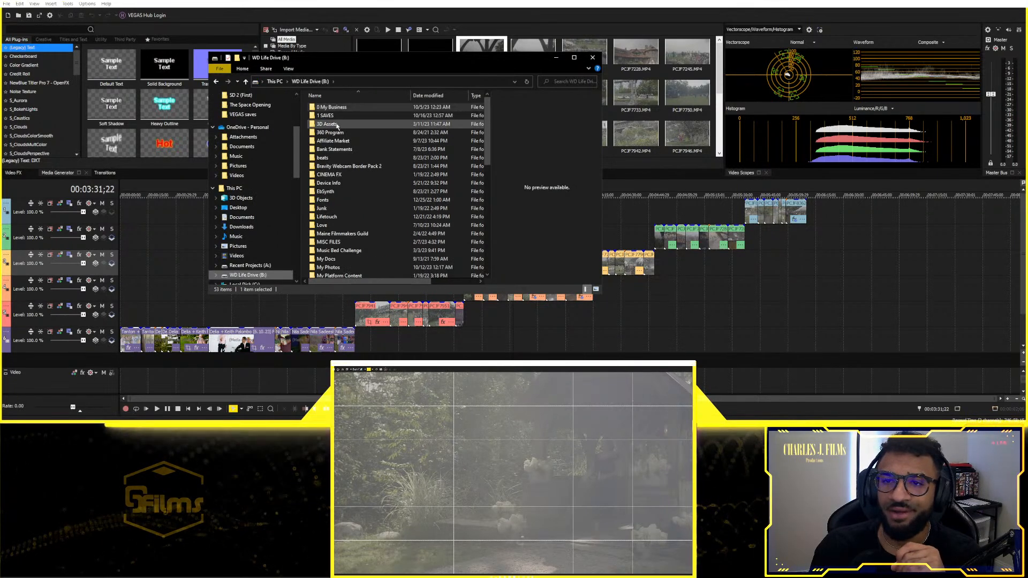
{"action": "double_click", "coordinate": [329, 174]}
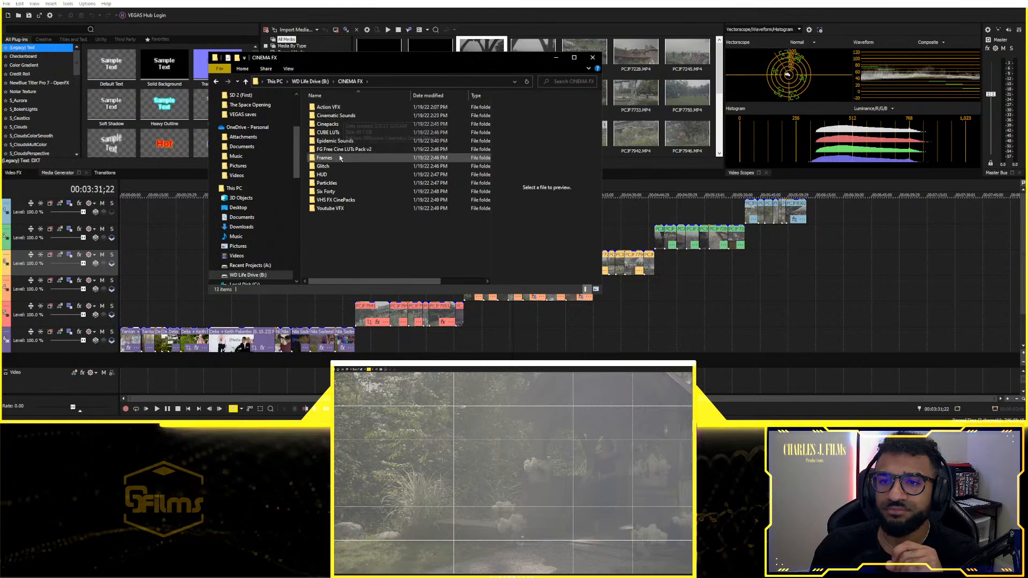
{"action": "double_click", "coordinate": [334, 141]}
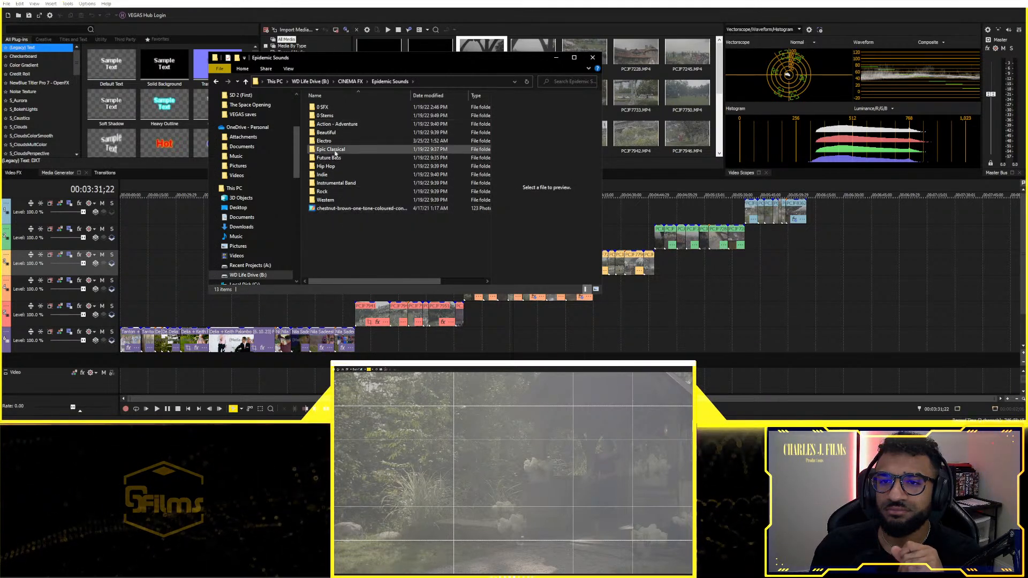
{"action": "double_click", "coordinate": [329, 132]}
Step: Add the songs Parallax and The Path To Innovation from the Beautiful folder to the timeline as an audio track
{"action": "left_click", "coordinate": [339, 124]}
{"action": "left_click_drag", "start_coordinate": [340, 107], "coordinate": [560, 355]}
{"action": "left_click_drag", "start_coordinate": [345, 125], "coordinate": [179, 349]}
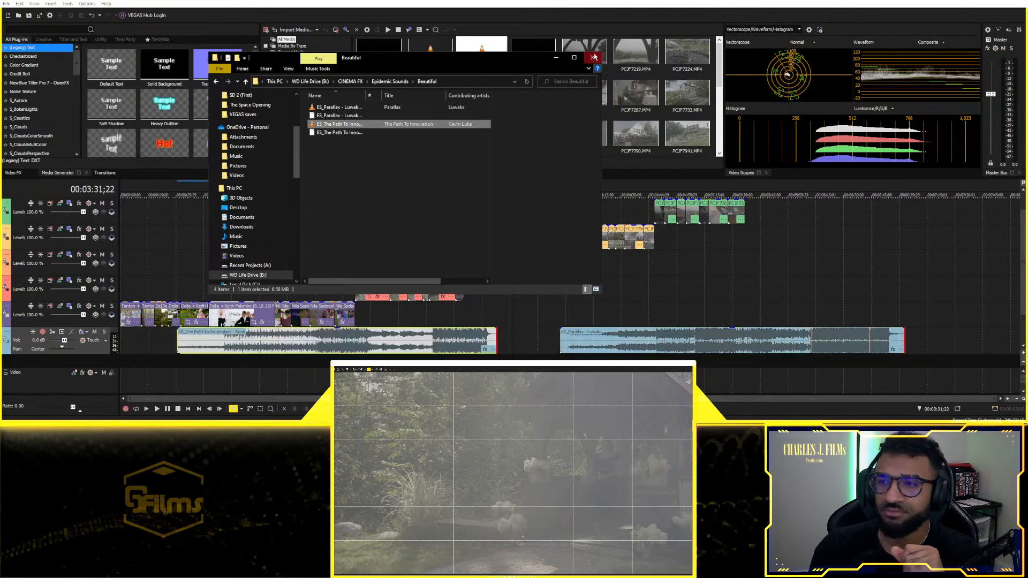
{"action": "left_click", "coordinate": [556, 58]}
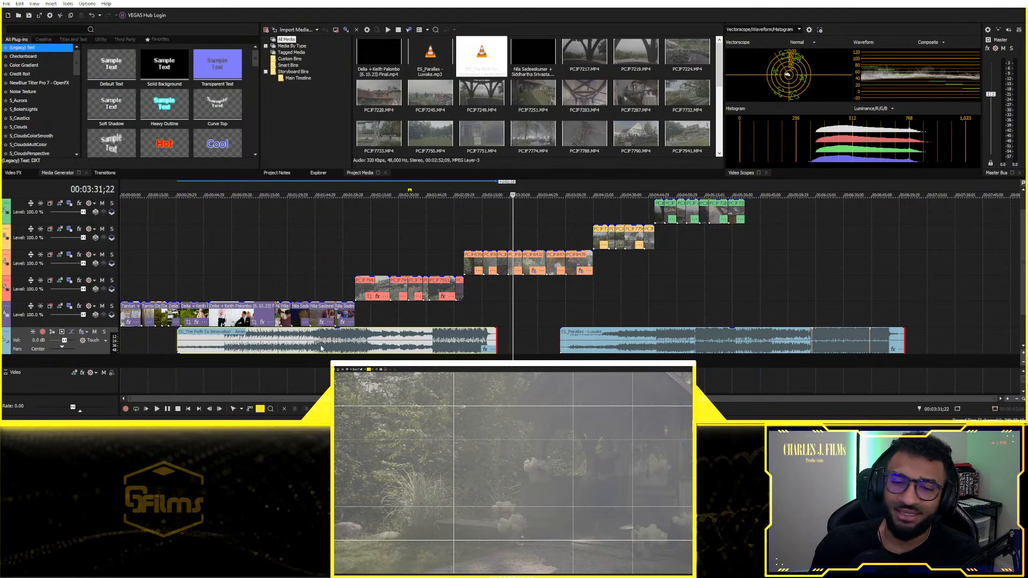
Step: Play part of The Path To Innovation away from the other song and place it at the very start of the timeline
{"action": "left_click_drag", "start_coordinate": [313, 345], "coordinate": [801, 347]}
{"action": "key", "text": "space"}
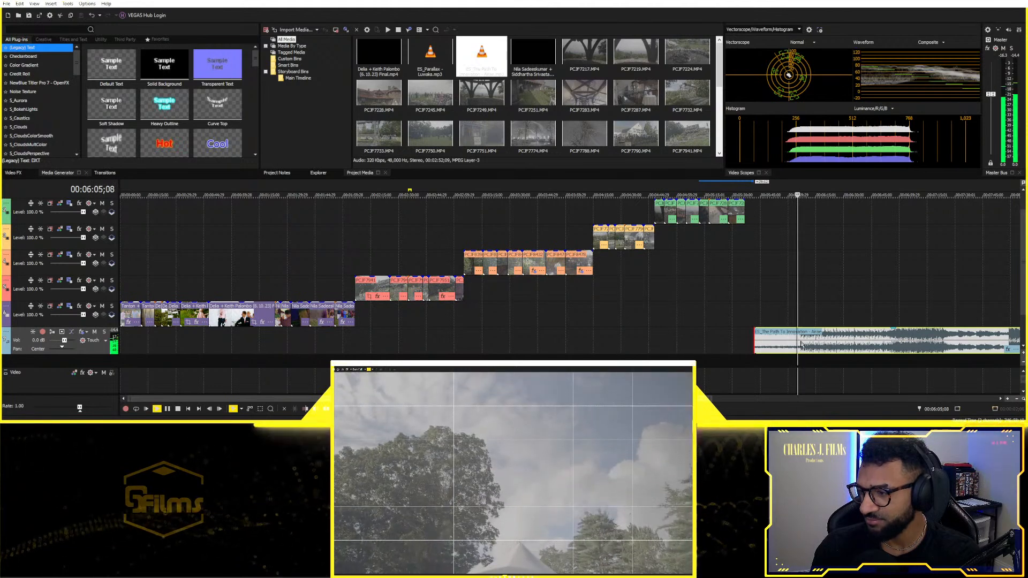
{"action": "scroll", "coordinate": [789, 347], "scroll_direction": "down", "scroll_amount": 2}
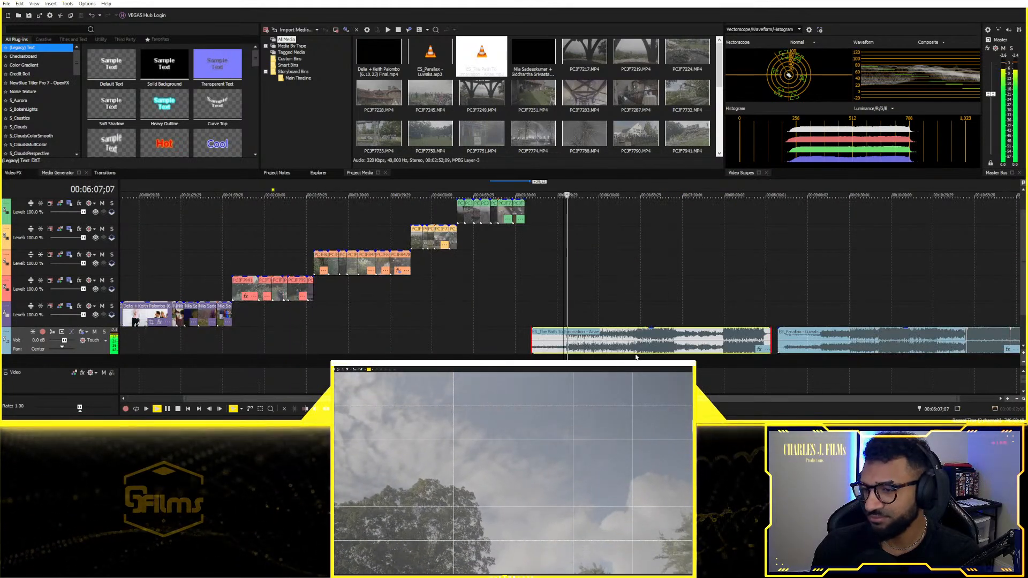
{"action": "key", "text": "space"}
{"action": "left_click_drag", "start_coordinate": [643, 344], "coordinate": [119, 349]}
{"action": "scroll", "coordinate": [119, 349], "scroll_direction": "down", "scroll_amount": 1}
Step: Bring Parallax nearer on the timeline and play it from several points to find a good entry
{"action": "left_click_drag", "start_coordinate": [806, 345], "coordinate": [612, 346]}
{"action": "key", "text": "space"}
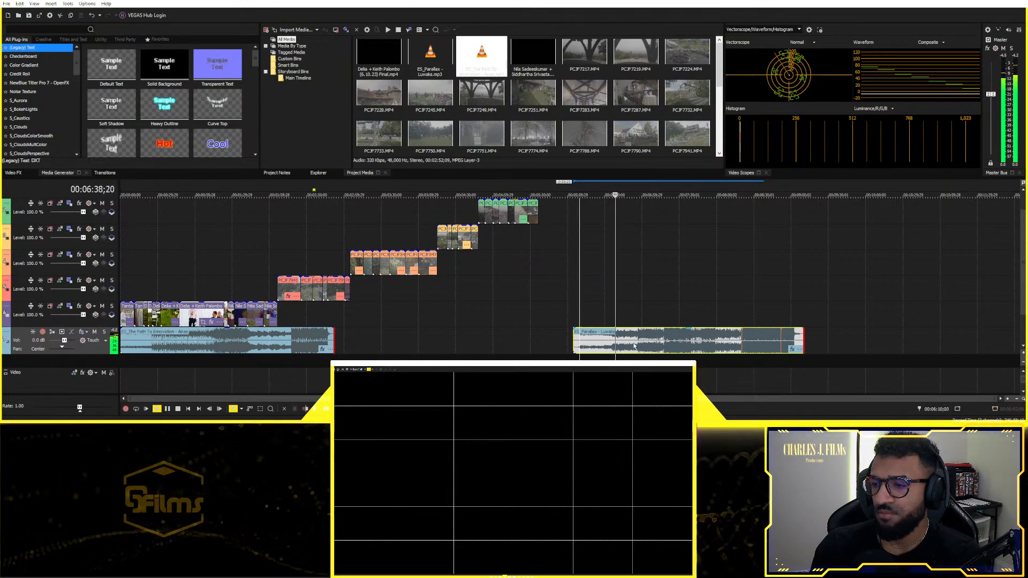
{"action": "left_click", "coordinate": [654, 347]}
{"action": "scroll", "coordinate": [570, 351], "scroll_direction": "up", "scroll_amount": 3}
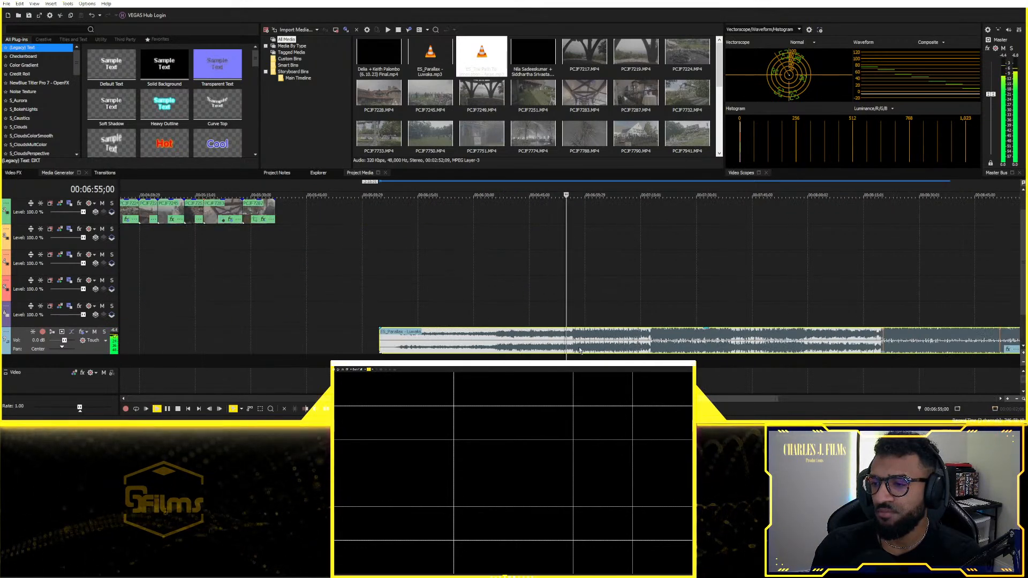
{"action": "scroll", "coordinate": [570, 351], "scroll_direction": "down", "scroll_amount": 1}
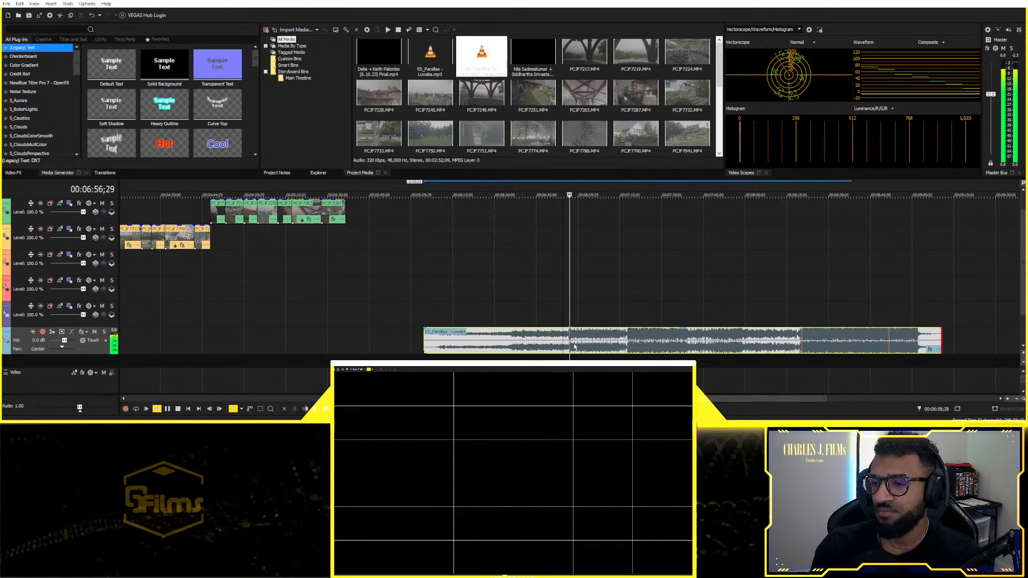
Step: Cut off the intro of Parallax before 00:06:35;23 and place the rest directly behind the first song
{"action": "left_click", "coordinate": [510, 341]}
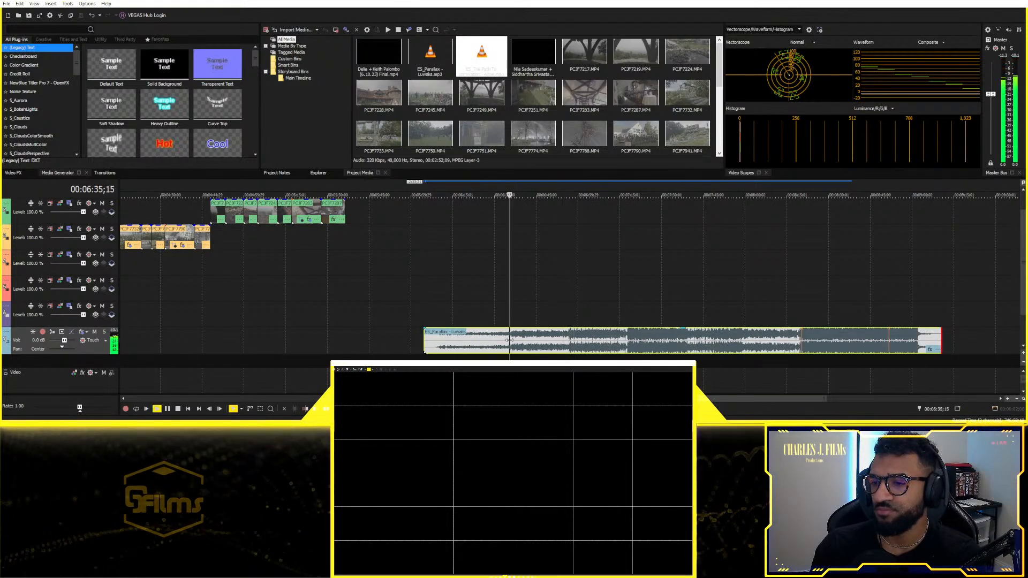
{"action": "key", "text": "space"}
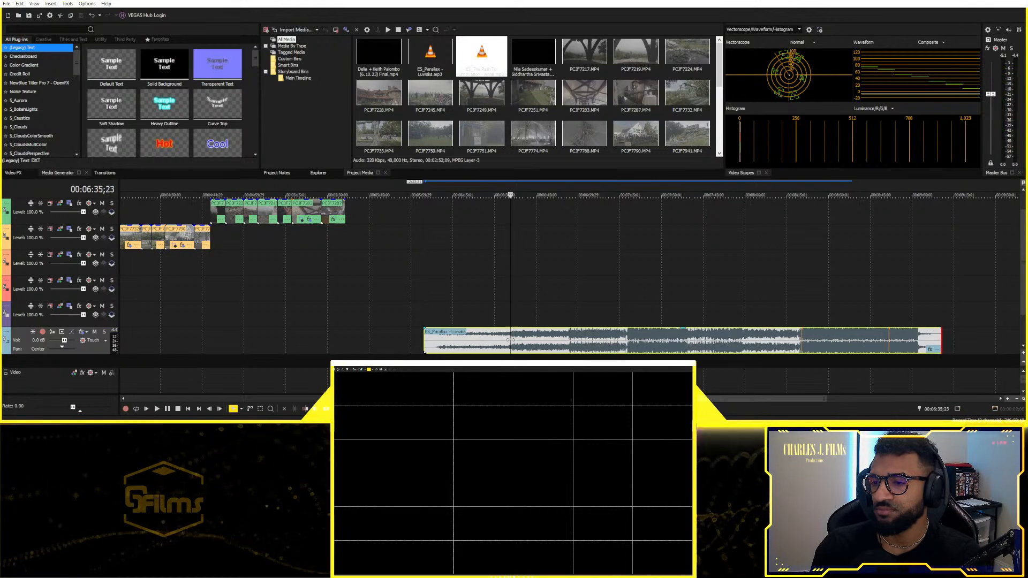
{"action": "key", "text": "s"}
{"action": "left_click", "coordinate": [491, 342]}
{"action": "key", "text": "Delete"}
{"action": "scroll", "coordinate": [558, 339], "scroll_direction": "down", "scroll_amount": 2}
{"action": "left_click_drag", "start_coordinate": [645, 343], "coordinate": [372, 346]}
Step: Select all video clips and both songs and move them together to a later time, leaving empty space at the start
{"action": "left_click_drag", "start_coordinate": [503, 285], "coordinate": [506, 285]}
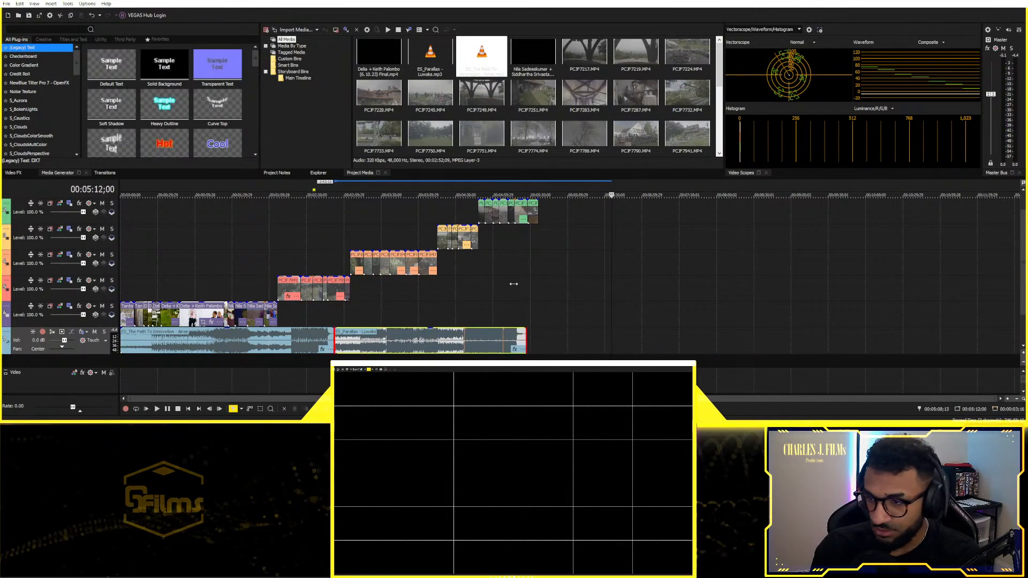
{"action": "left_click", "coordinate": [529, 284]}
{"action": "left_click", "coordinate": [539, 283]}
{"action": "scroll", "coordinate": [547, 312], "scroll_direction": "up", "scroll_amount": 1}
{"action": "scroll", "coordinate": [547, 312], "scroll_direction": "down", "scroll_amount": 1}
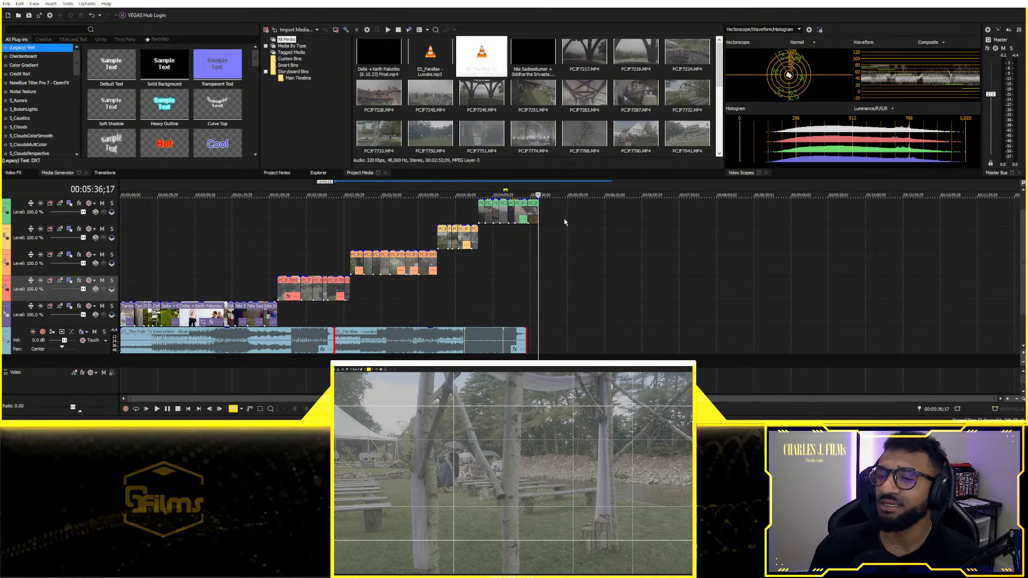
{"action": "left_click_drag", "start_coordinate": [571, 214], "coordinate": [355, 347]}
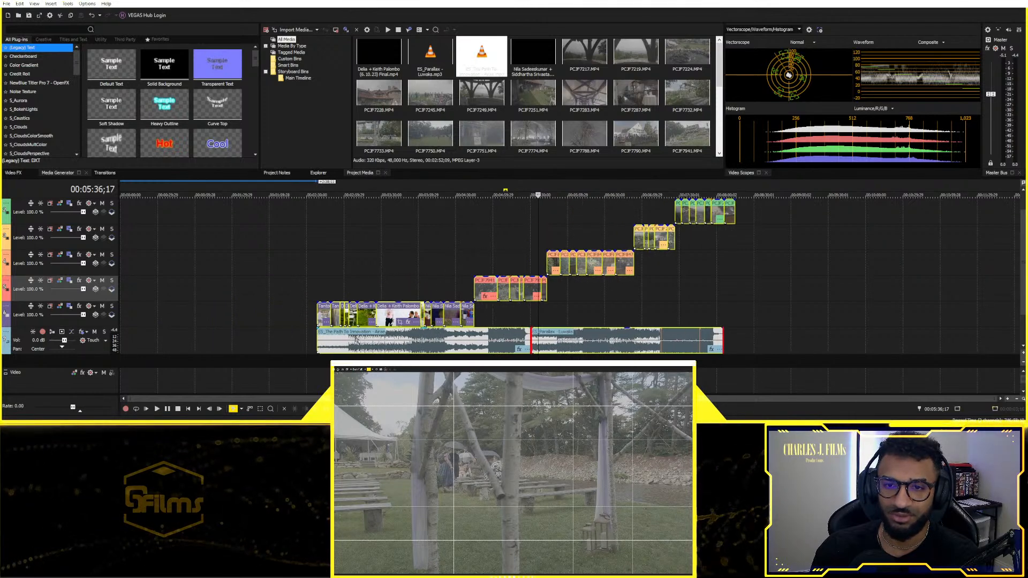
Step: Insert a CD track marker at exactly 00:00:30;00 in the empty space before the clips
{"action": "left_click", "coordinate": [165, 259]}
{"action": "key", "text": "space"}
{"action": "key", "text": "Left"}
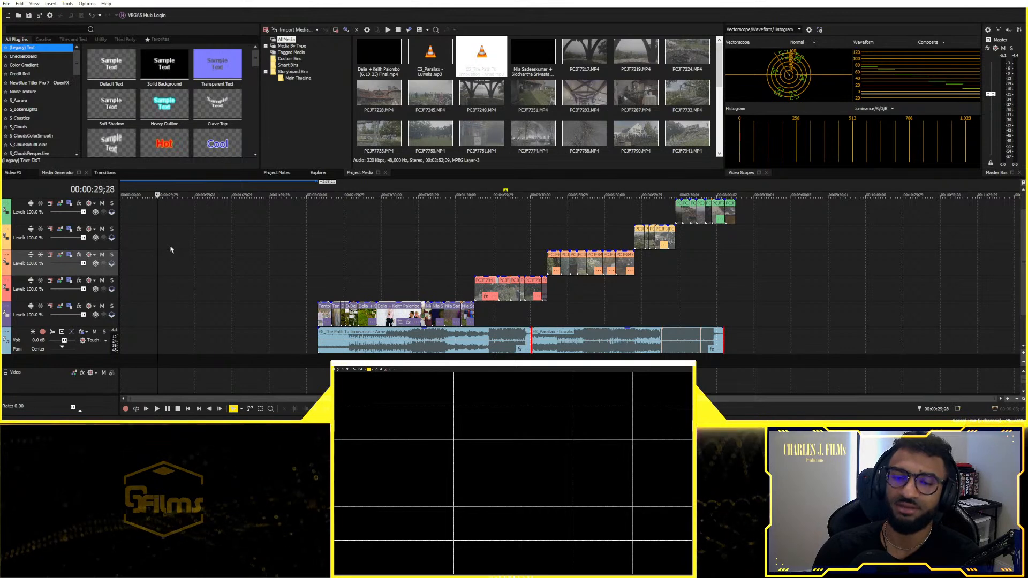
{"action": "key", "text": "Right"}
{"action": "scroll", "coordinate": [188, 270], "scroll_direction": "up", "scroll_amount": 8}
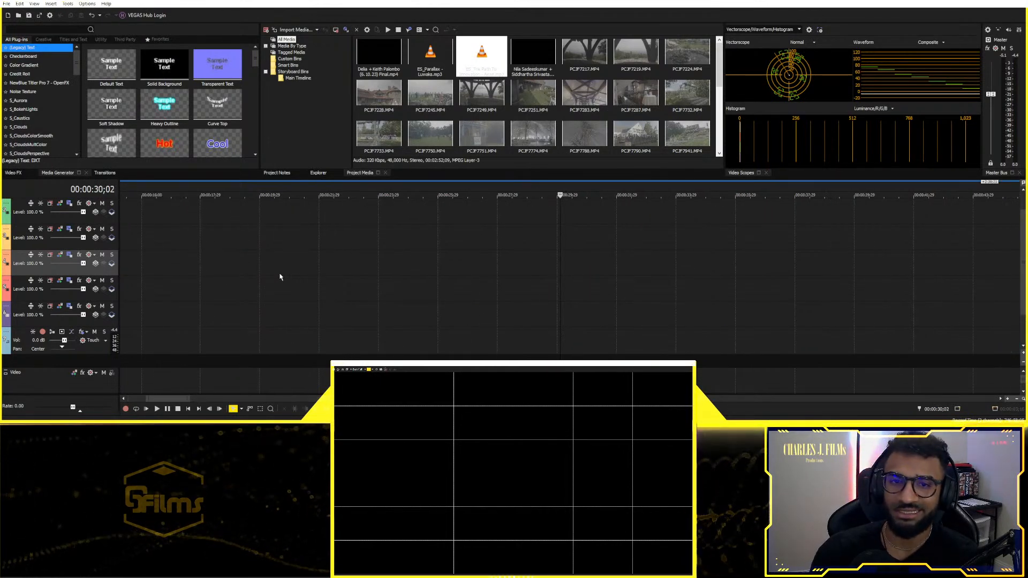
{"action": "key", "text": "Left"}
{"action": "key", "text": "Left"}
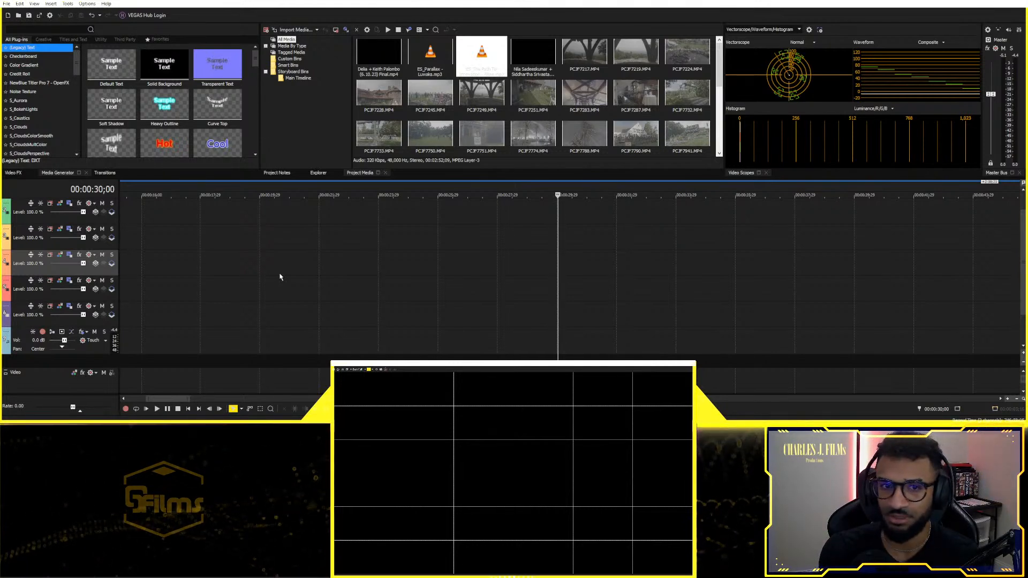
{"action": "key", "text": "n"}
{"action": "scroll", "coordinate": [348, 297], "scroll_direction": "down", "scroll_amount": 8}
Step: Select all video clips and both songs and move them earlier so they start at the Track 1 marker
{"action": "key", "text": "d"}
{"action": "key", "text": "d"}
{"action": "left_click_drag", "start_coordinate": [283, 235], "coordinate": [756, 348]}
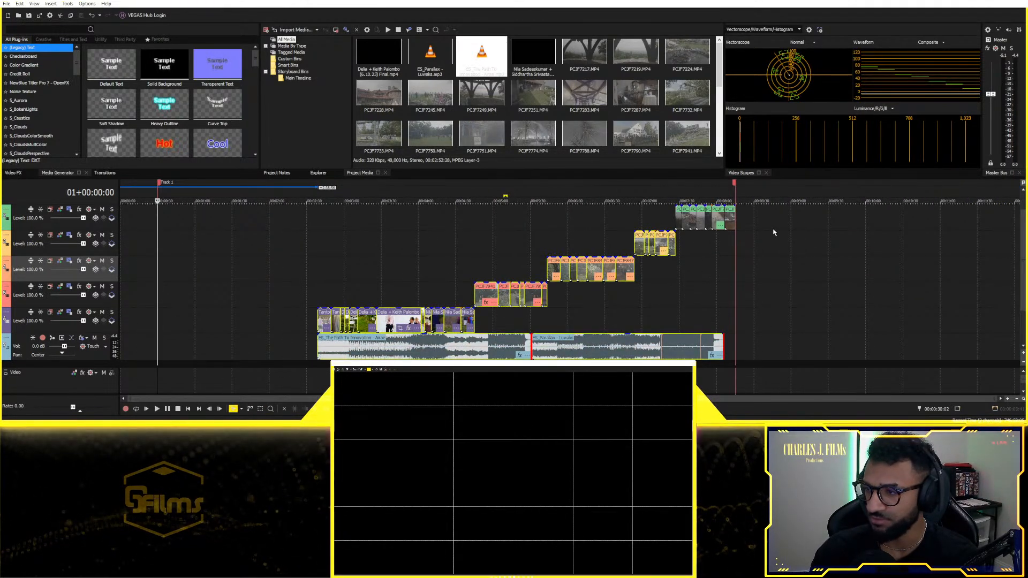
{"action": "key", "text": "d"}
{"action": "key", "text": "d"}
{"action": "key", "text": "d"}
{"action": "left_click_drag", "start_coordinate": [790, 218], "coordinate": [223, 343]}
Step: Move both songs together so the first one starts at the end marker of the CD track, clear of the clips
{"action": "left_click", "coordinate": [309, 266]}
{"action": "left_click", "coordinate": [323, 263]}
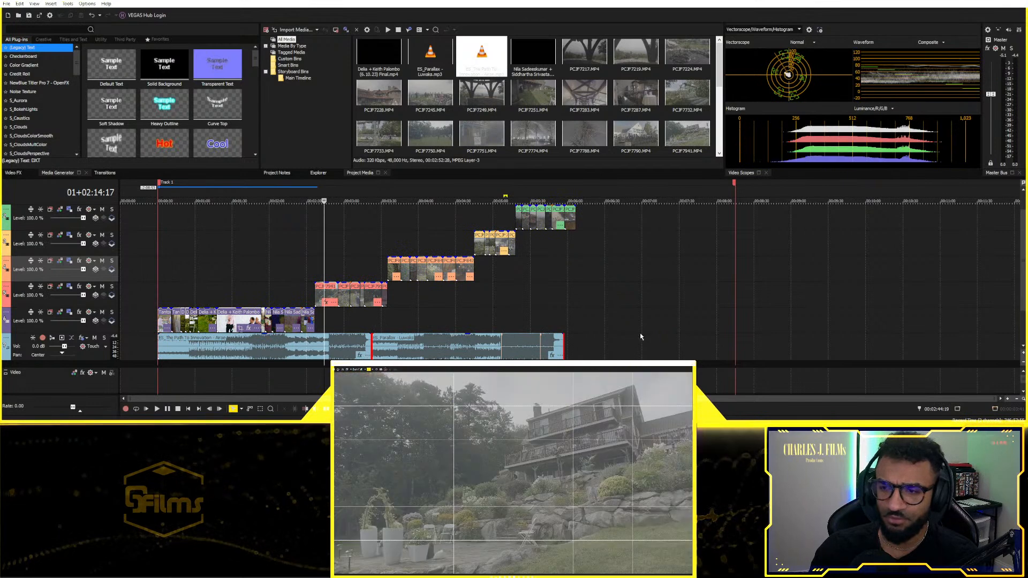
{"action": "left_click_drag", "start_coordinate": [462, 343], "coordinate": [1027, 340]}
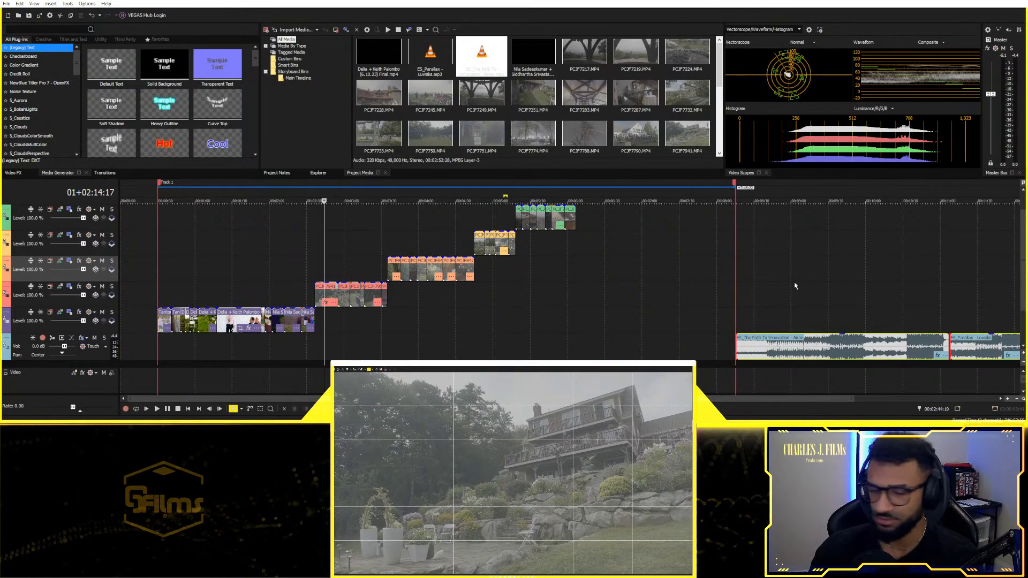
Step: Preview frames at various points across the video clip groups, up to the end of the last green clip
{"action": "left_click", "coordinate": [318, 326]}
{"action": "left_click", "coordinate": [331, 329]}
{"action": "left_click", "coordinate": [346, 329]}
{"action": "left_click", "coordinate": [360, 330]}
{"action": "left_click", "coordinate": [388, 329]}
{"action": "left_click", "coordinate": [494, 305]}
{"action": "left_click", "coordinate": [515, 304]}
{"action": "left_click", "coordinate": [578, 296]}
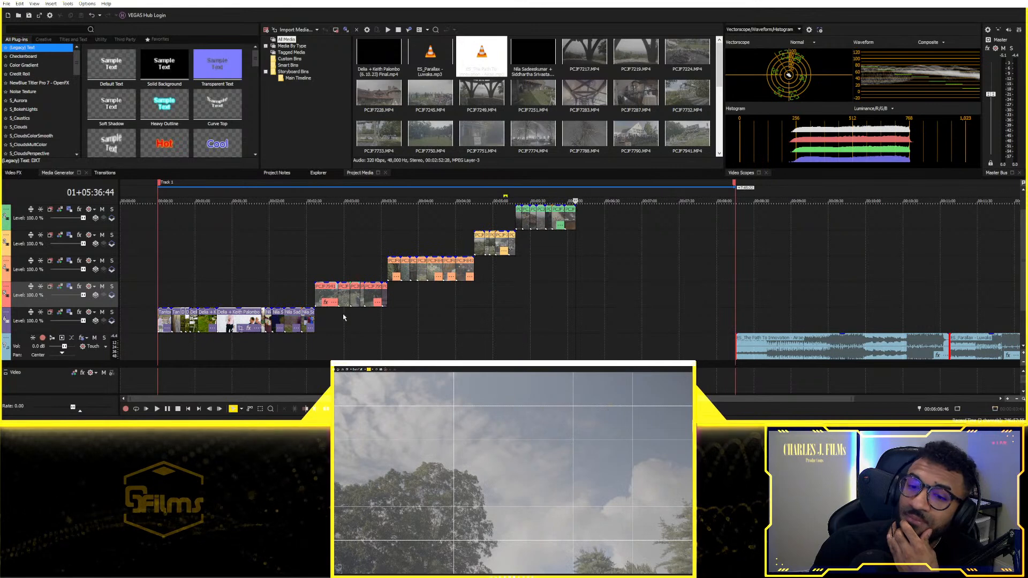
Step: Place the playhead at the start of the first red clip, where the purple group ends
{"action": "left_click", "coordinate": [324, 323]}
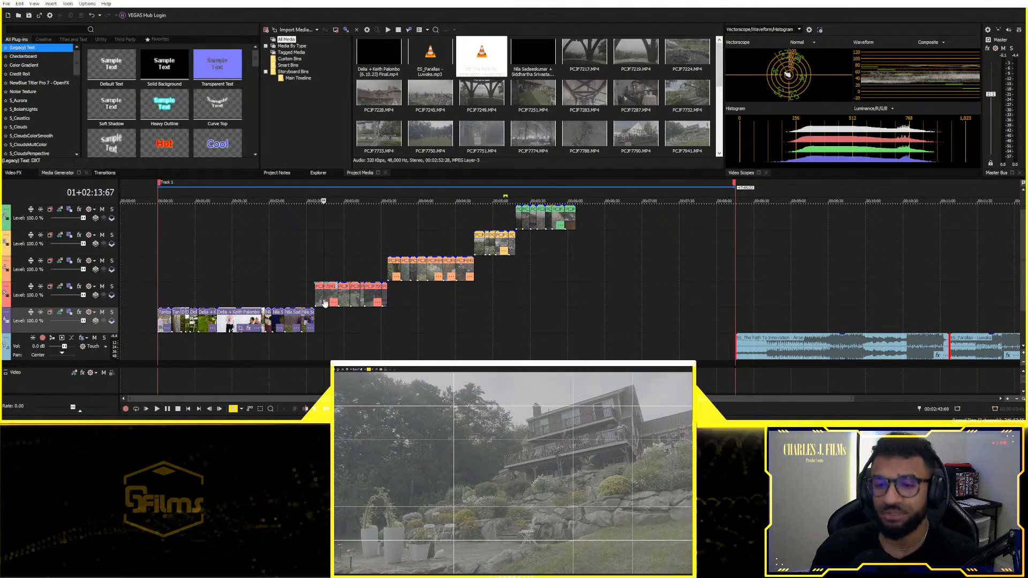
{"action": "left_click", "coordinate": [315, 291]}
{"action": "scroll", "coordinate": [317, 293], "scroll_direction": "up", "scroll_amount": 4}
{"action": "scroll", "coordinate": [588, 330], "scroll_direction": "down", "scroll_amount": 1}
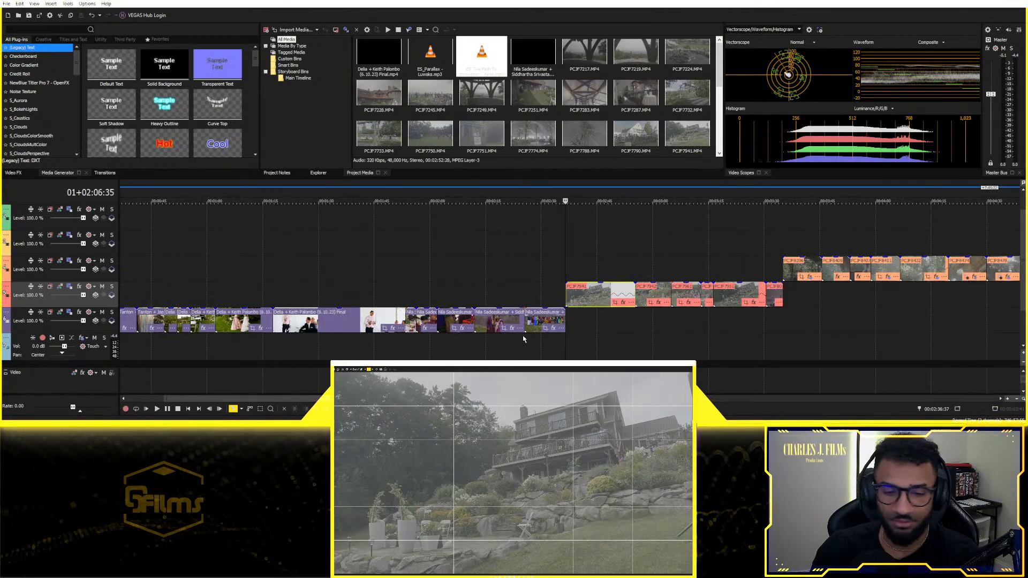
Step: Rotate the first red clip's crop frame to -2.3° and tighten it to about 3,582 × 2,015, keeping it centred
{"action": "left_click", "coordinate": [615, 302]}
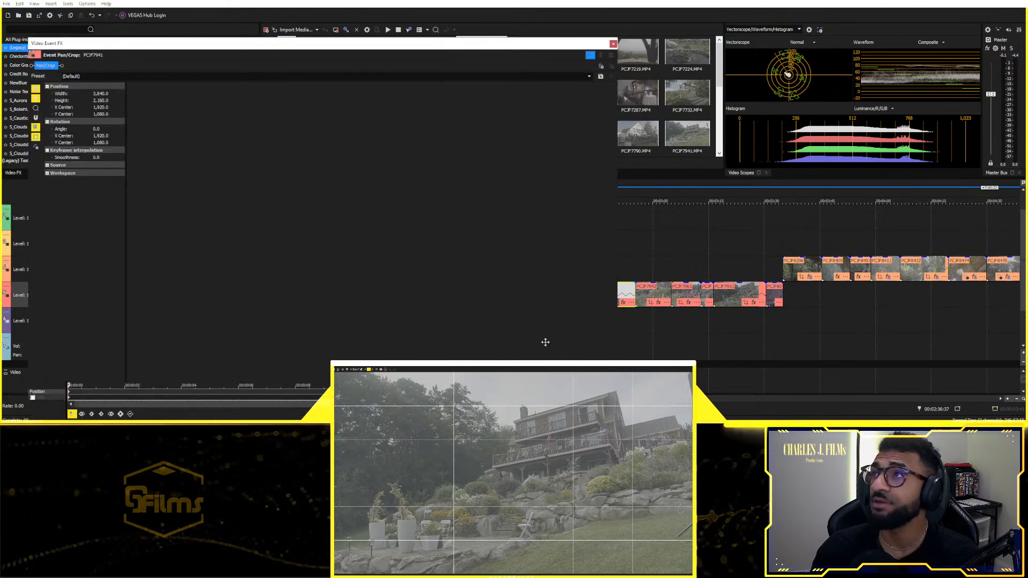
{"action": "left_click_drag", "start_coordinate": [192, 84], "coordinate": [177, 94]}
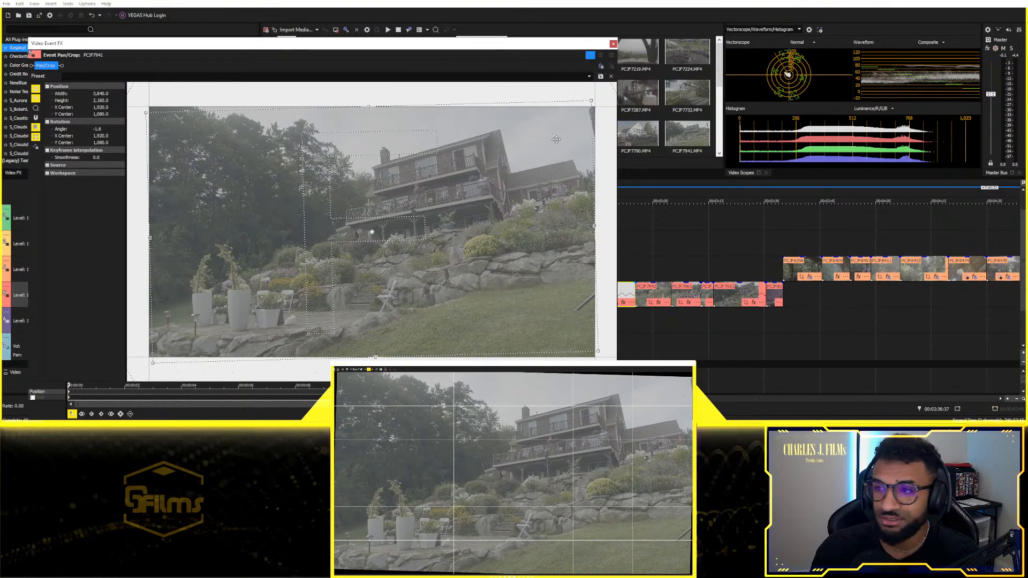
{"action": "left_click_drag", "start_coordinate": [590, 101], "coordinate": [579, 106]}
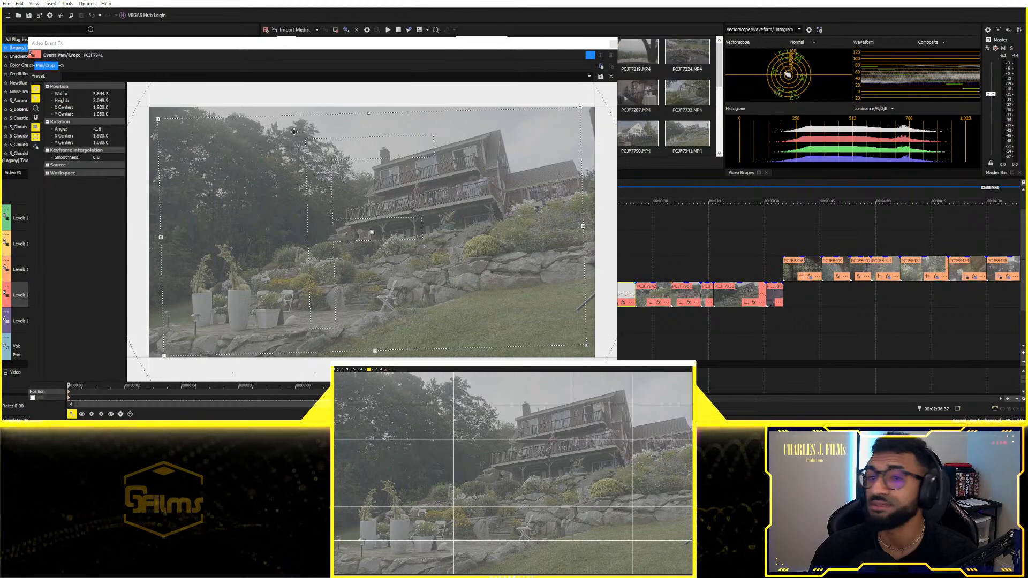
{"action": "left_click_drag", "start_coordinate": [582, 124], "coordinate": [578, 122]}
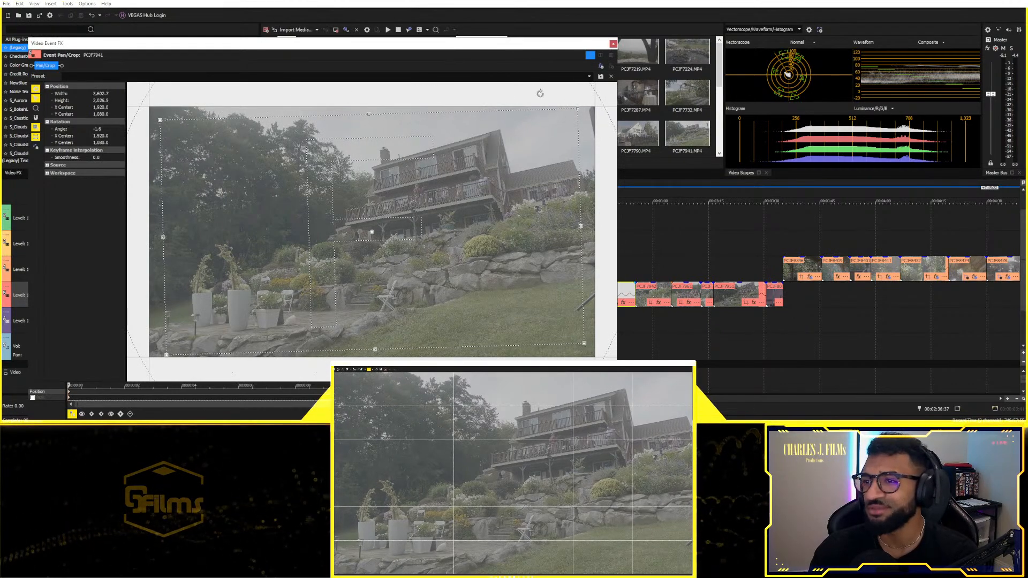
{"action": "left_click_drag", "start_coordinate": [553, 91], "coordinate": [550, 89]}
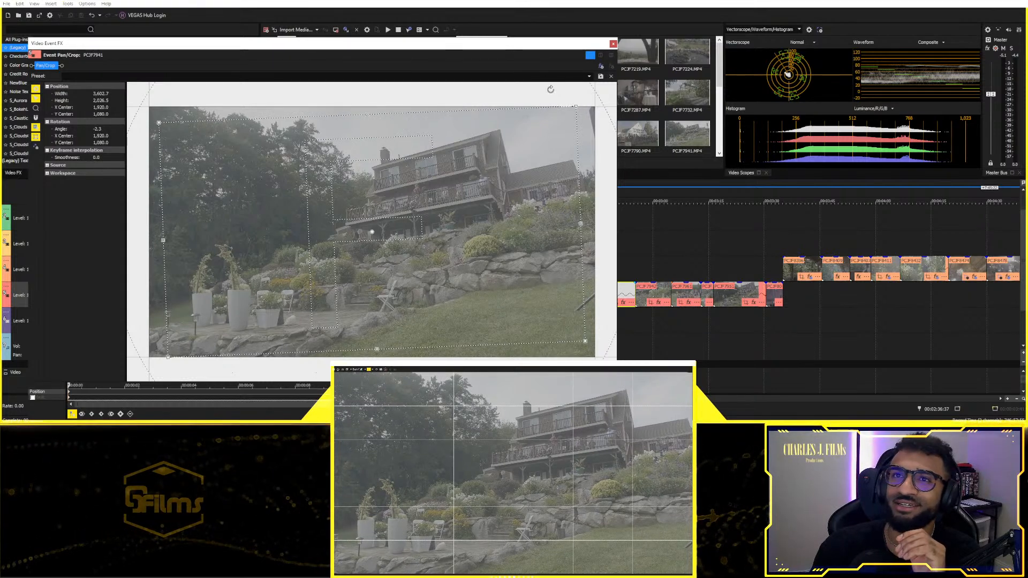
{"action": "left_click_drag", "start_coordinate": [577, 104], "coordinate": [575, 105]}
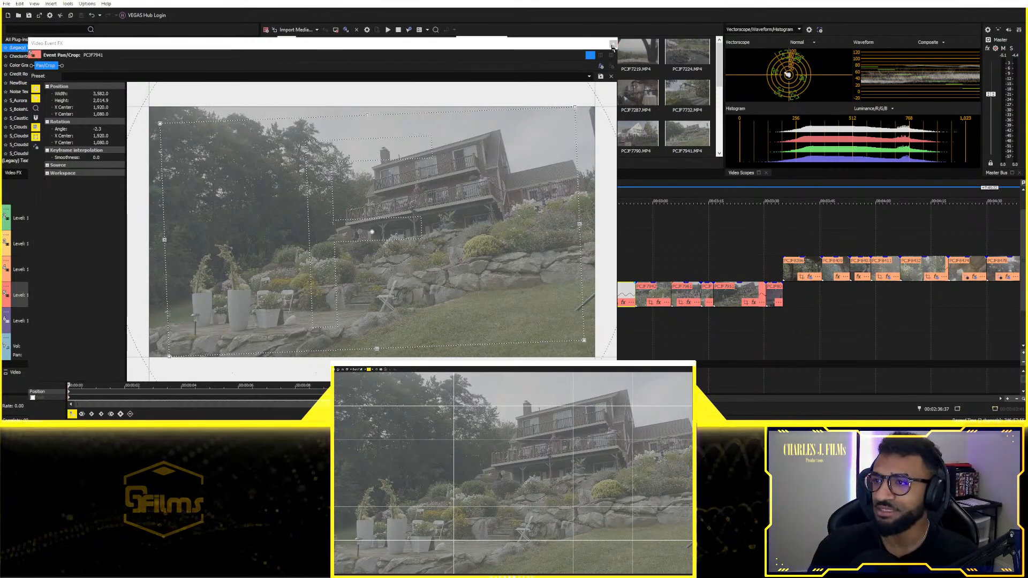
{"action": "left_click", "coordinate": [612, 45]}
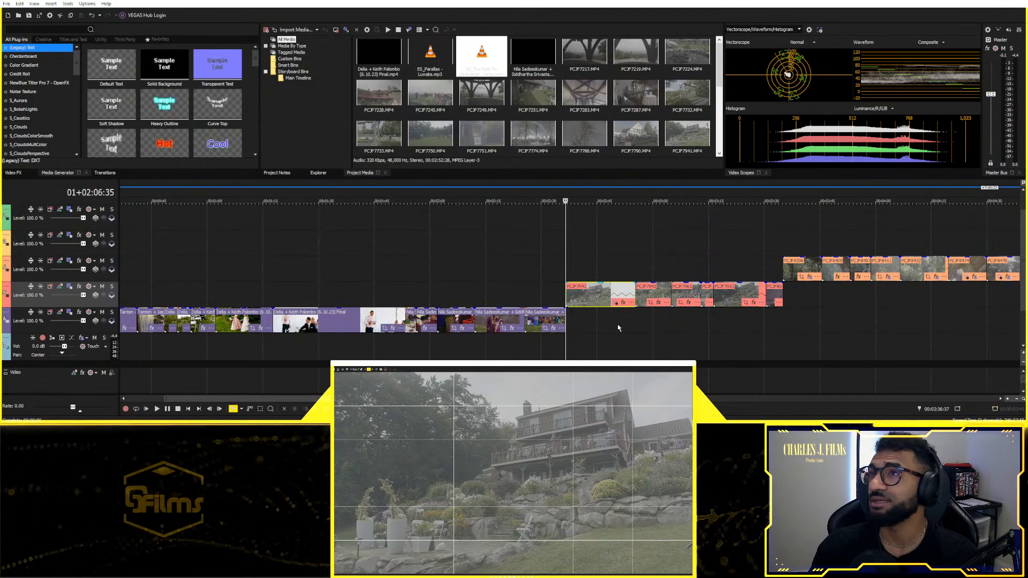
Step: Turn off the preview's grid overlay and play the beginning of the first red clip
{"action": "left_click", "coordinate": [369, 370]}
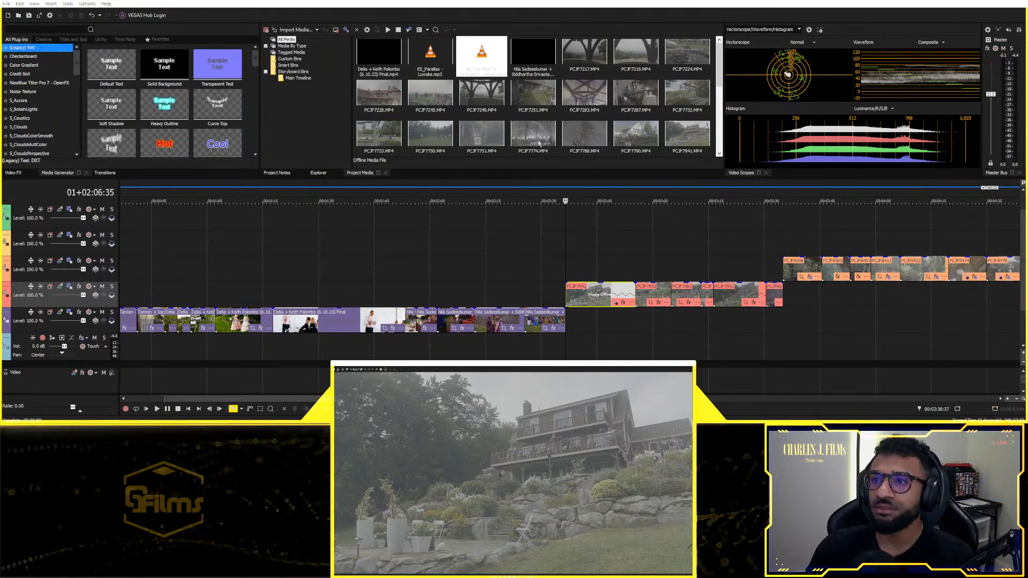
{"action": "left_click", "coordinate": [561, 254]}
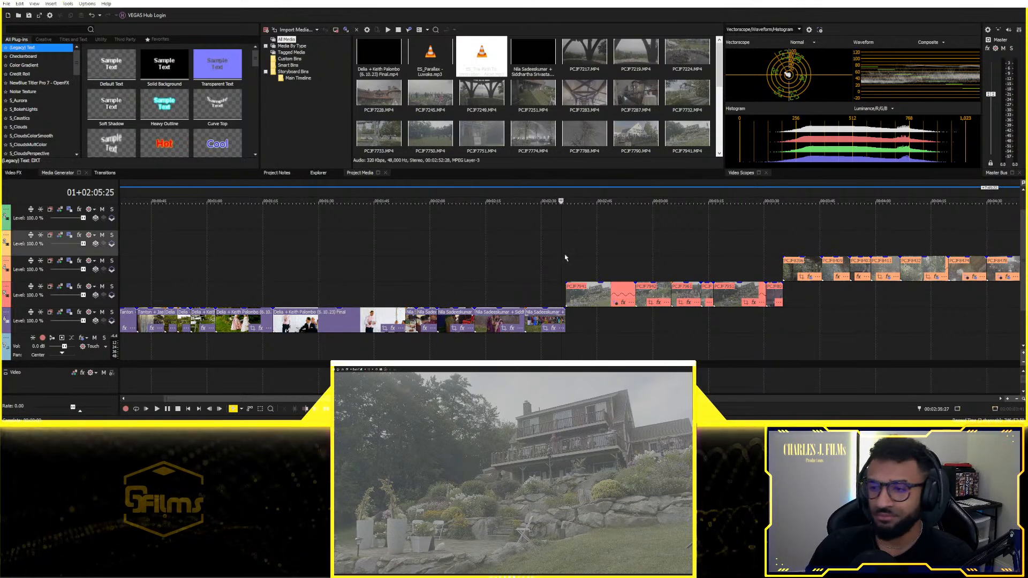
{"action": "left_click", "coordinate": [570, 261]}
{"action": "key", "text": "space"}
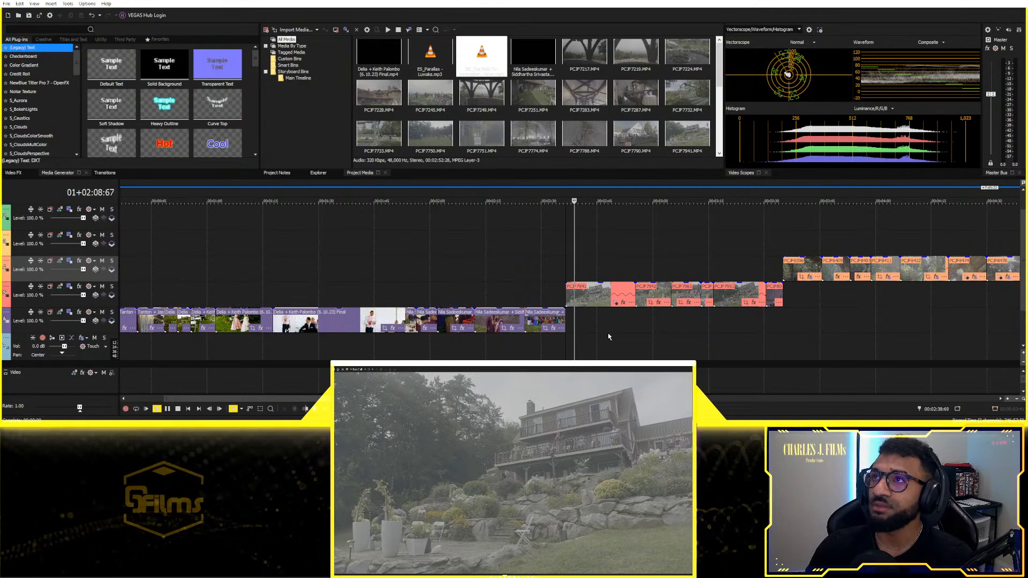
{"action": "key", "text": "space"}
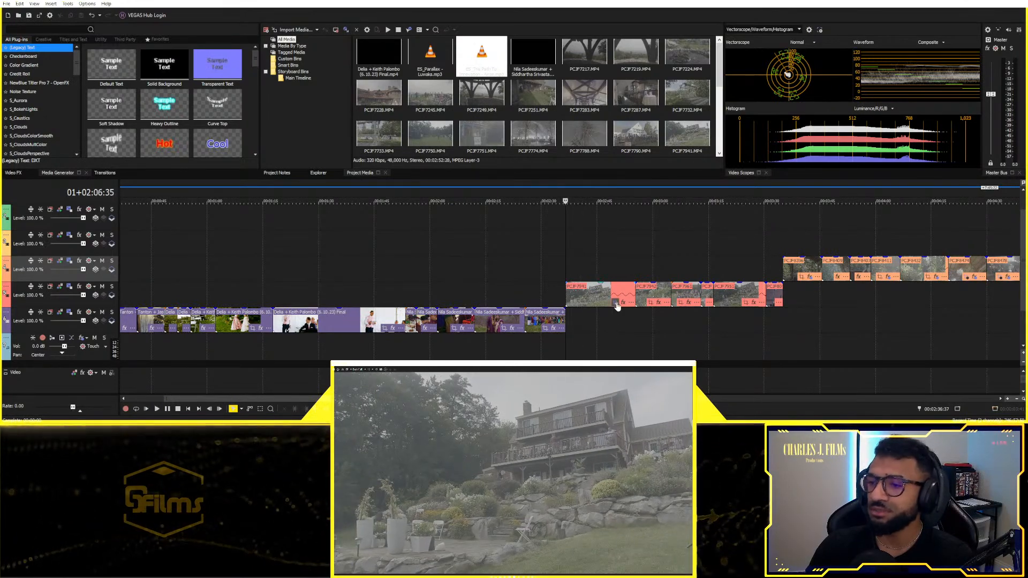
{"action": "left_click", "coordinate": [621, 304]}
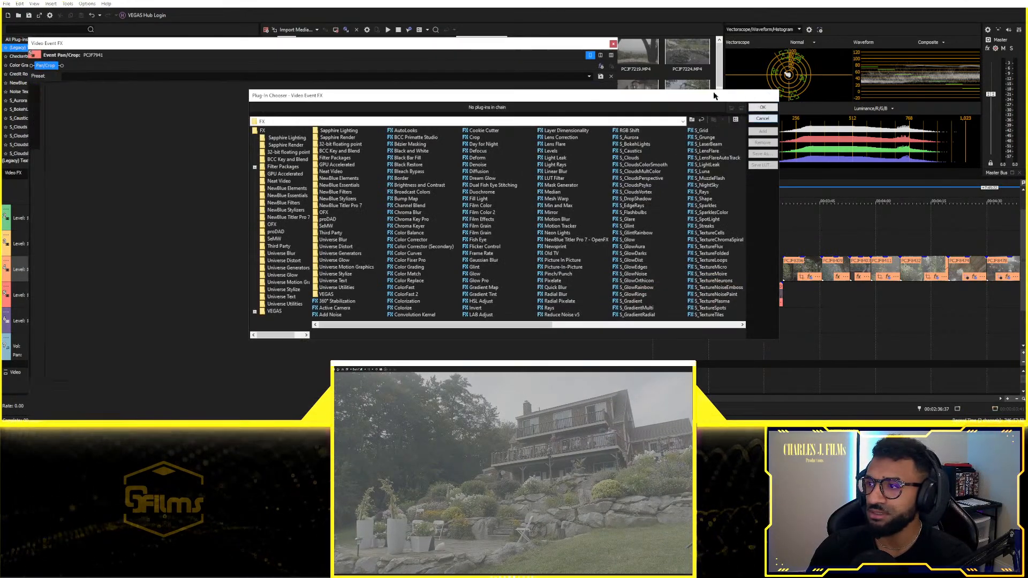
{"action": "key", "text": "Escape"}
{"action": "left_click", "coordinate": [612, 43]}
Step: Move the song The Path To Innovation to start at the Track 1 marker under the purple clips and play its opening
{"action": "scroll", "coordinate": [640, 296], "scroll_direction": "down", "scroll_amount": 5}
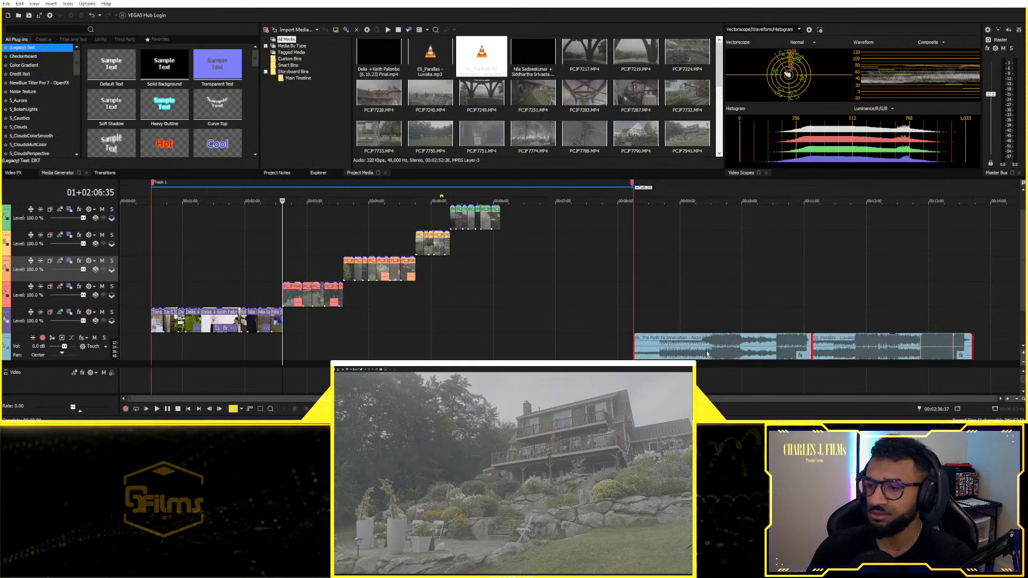
{"action": "left_click_drag", "start_coordinate": [708, 354], "coordinate": [226, 354]}
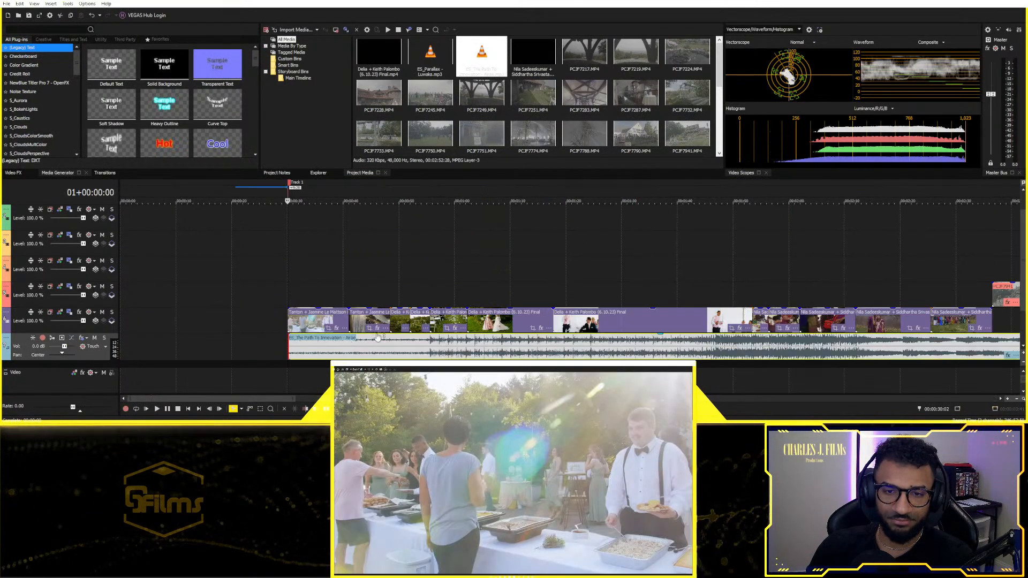
{"action": "key", "text": "space"}
{"action": "scroll", "coordinate": [580, 292], "scroll_direction": "down", "scroll_amount": 5}
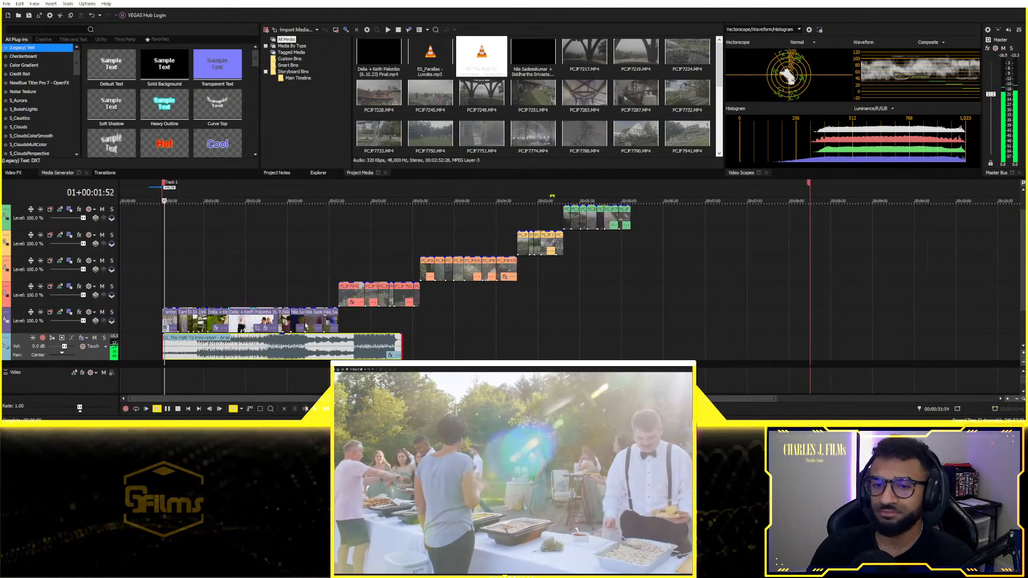
{"action": "key", "text": "space"}
Step: Select all purple clips and move them together about 36 seconds later than the Track 1 marker, leaving the song in place
{"action": "scroll", "coordinate": [183, 314], "scroll_direction": "up", "scroll_amount": 4}
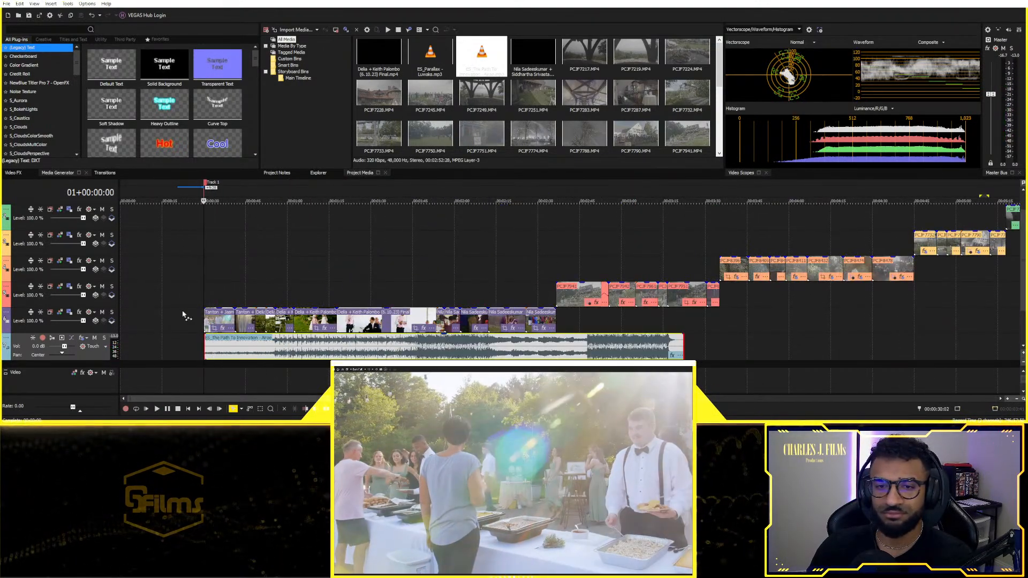
{"action": "left_click_drag", "start_coordinate": [418, 318], "coordinate": [565, 316]}
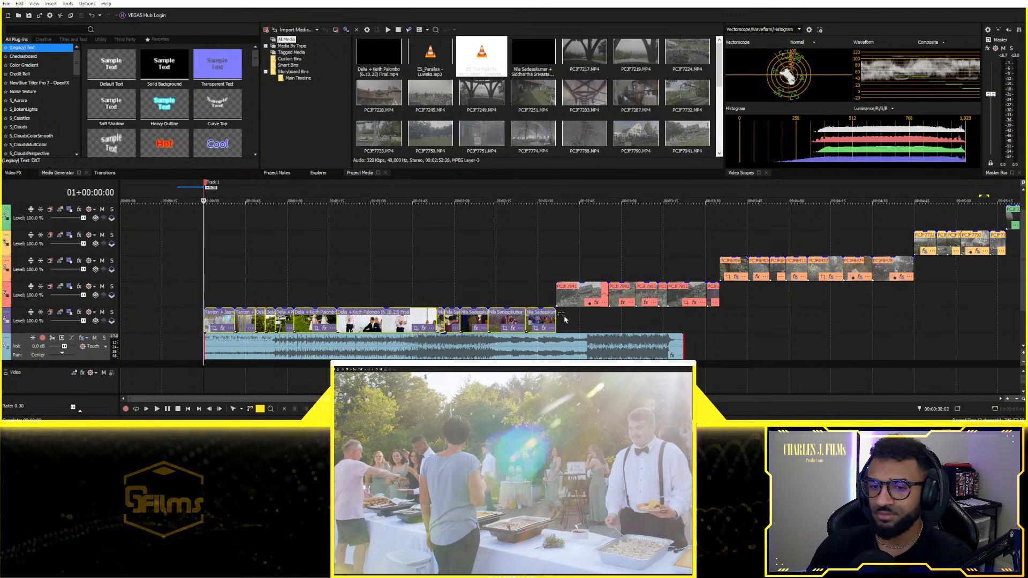
{"action": "left_click_drag", "start_coordinate": [224, 324], "coordinate": [328, 318]}
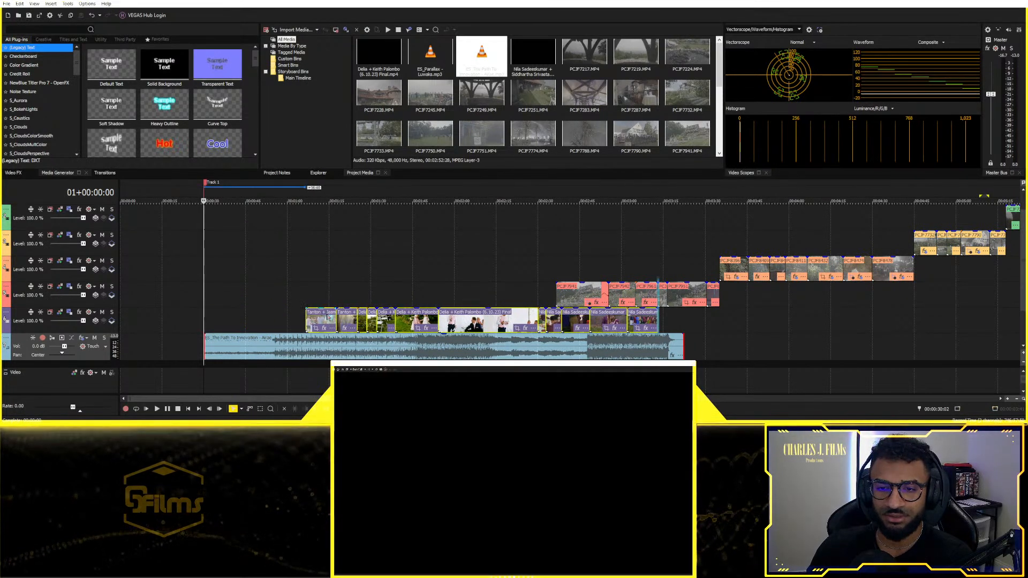
Step: Listen to the song's intro from several points before the purple clips
{"action": "left_click", "coordinate": [236, 319]}
{"action": "key", "text": "space"}
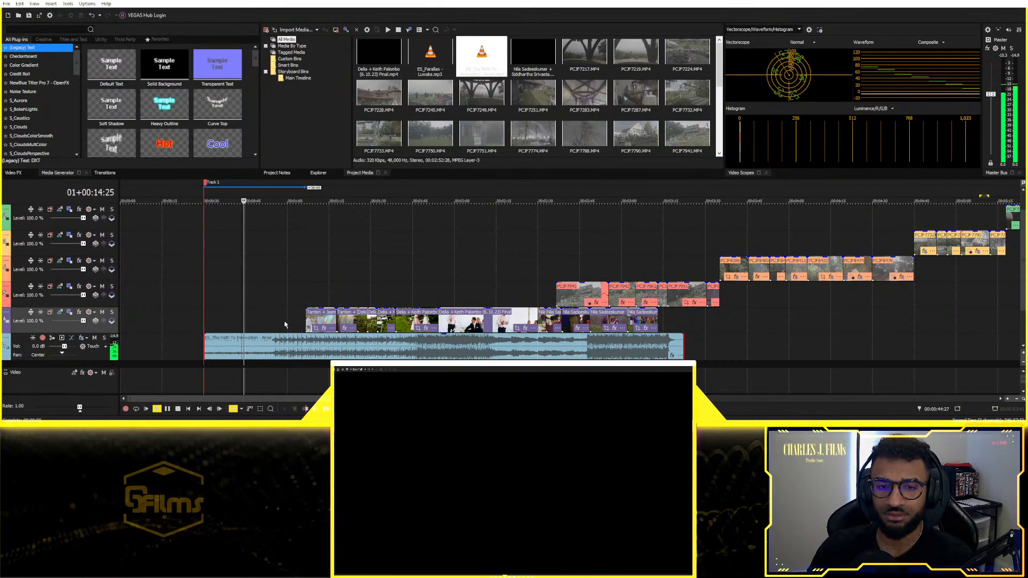
{"action": "key", "text": "space"}
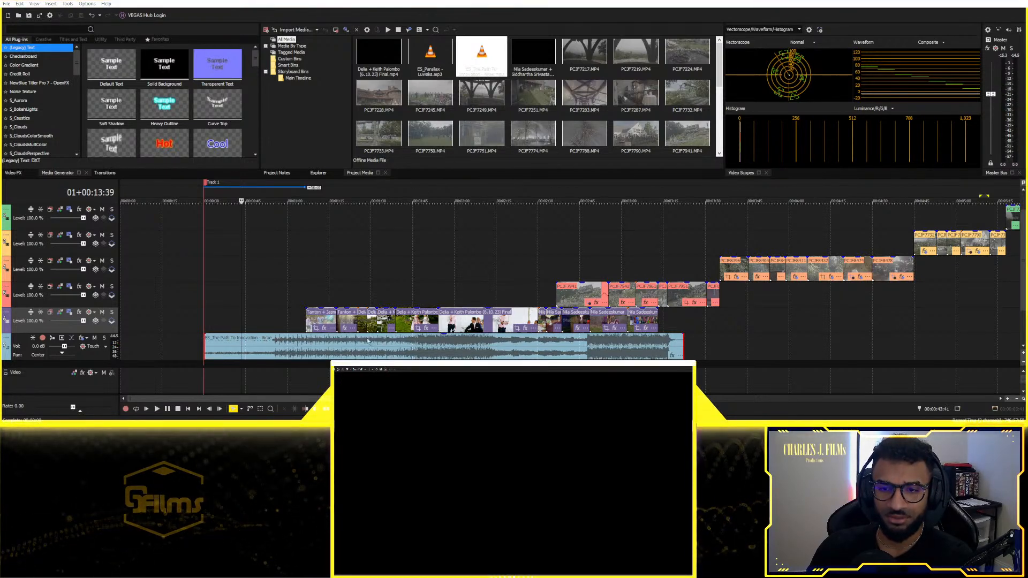
{"action": "left_click", "coordinate": [581, 355]}
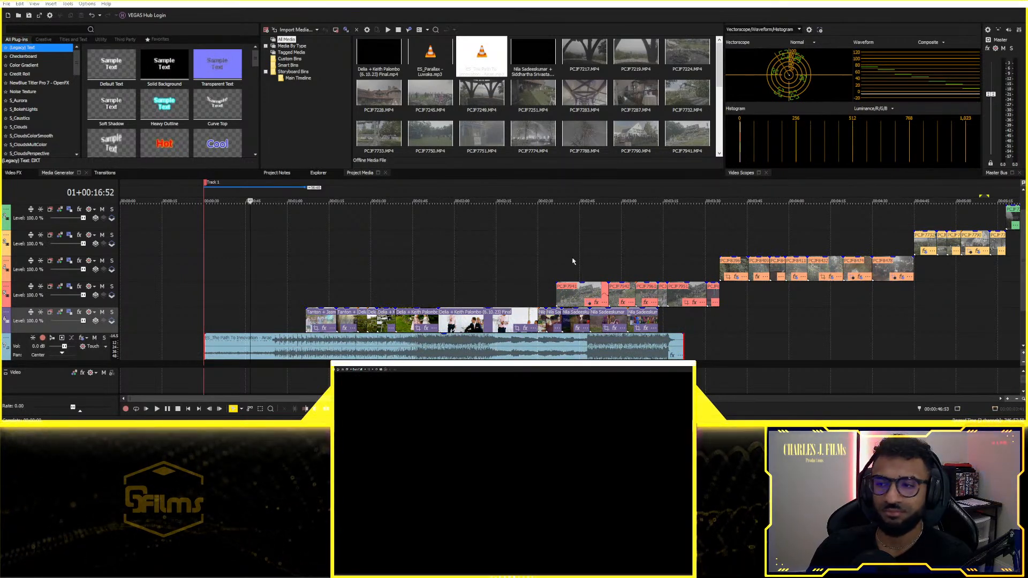
{"action": "left_click", "coordinate": [246, 291]}
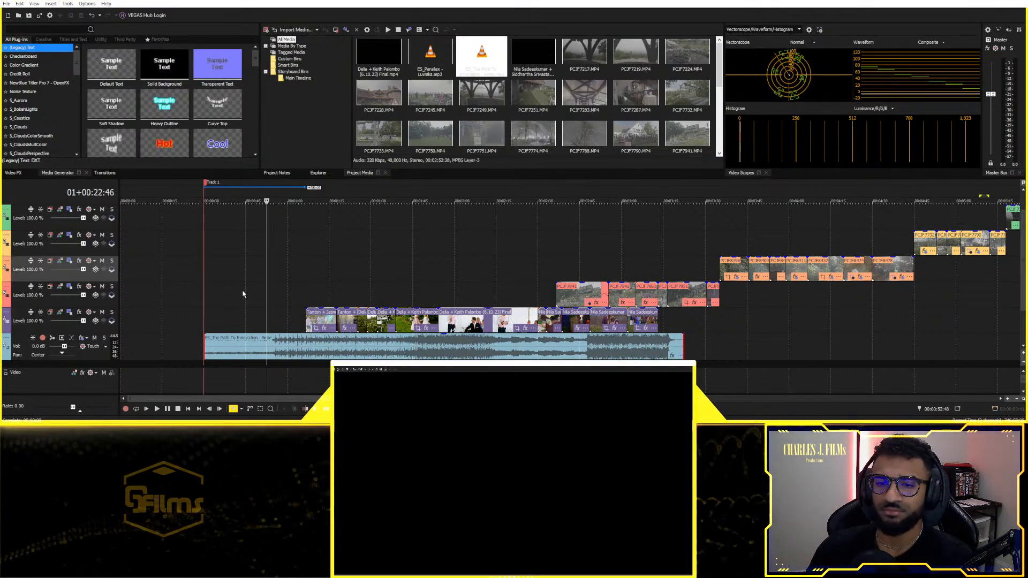
{"action": "key", "text": "space"}
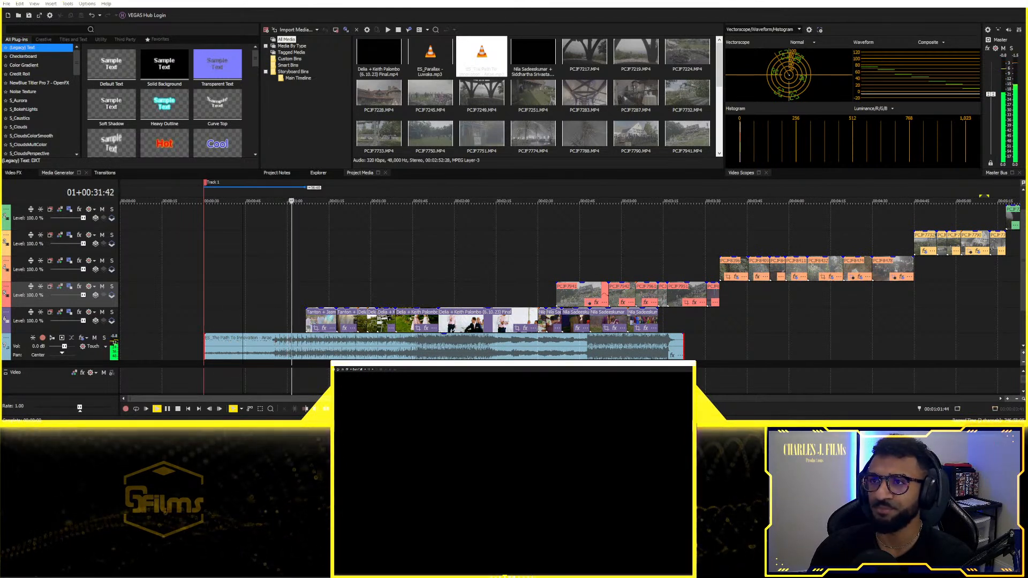
Step: Play the song's quiet intro to find a cut point and split it about 13 seconds after the Track 1 marker
{"action": "left_click", "coordinate": [277, 349]}
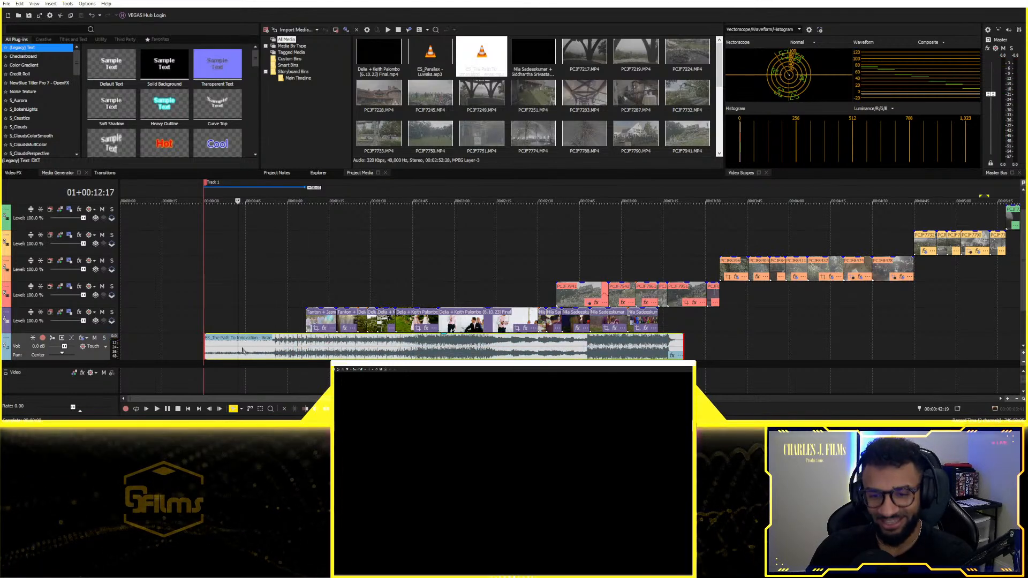
{"action": "scroll", "coordinate": [478, 343], "scroll_direction": "up", "scroll_amount": 5}
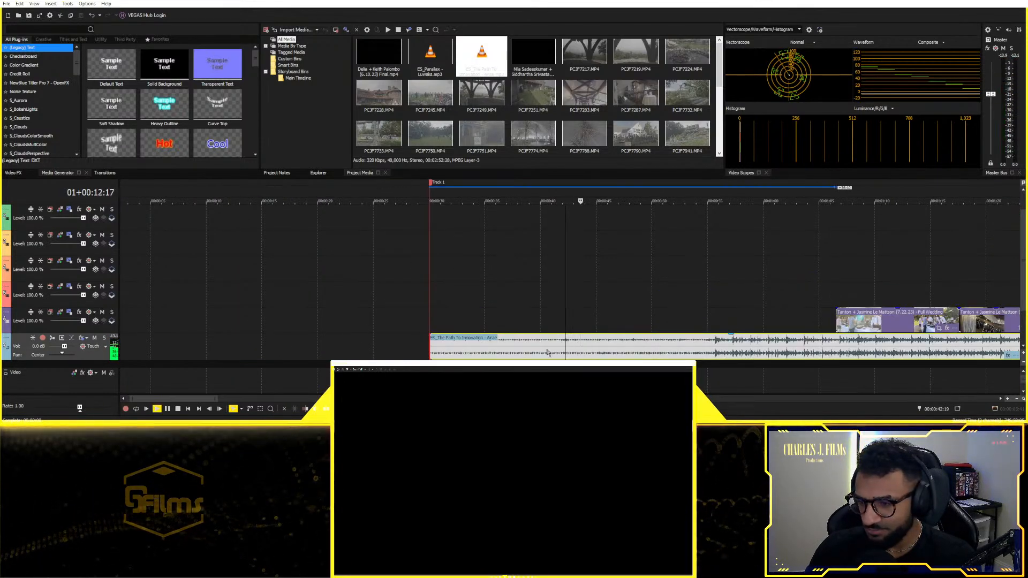
{"action": "scroll", "coordinate": [572, 348], "scroll_direction": "up", "scroll_amount": 1}
{"action": "key", "text": "space"}
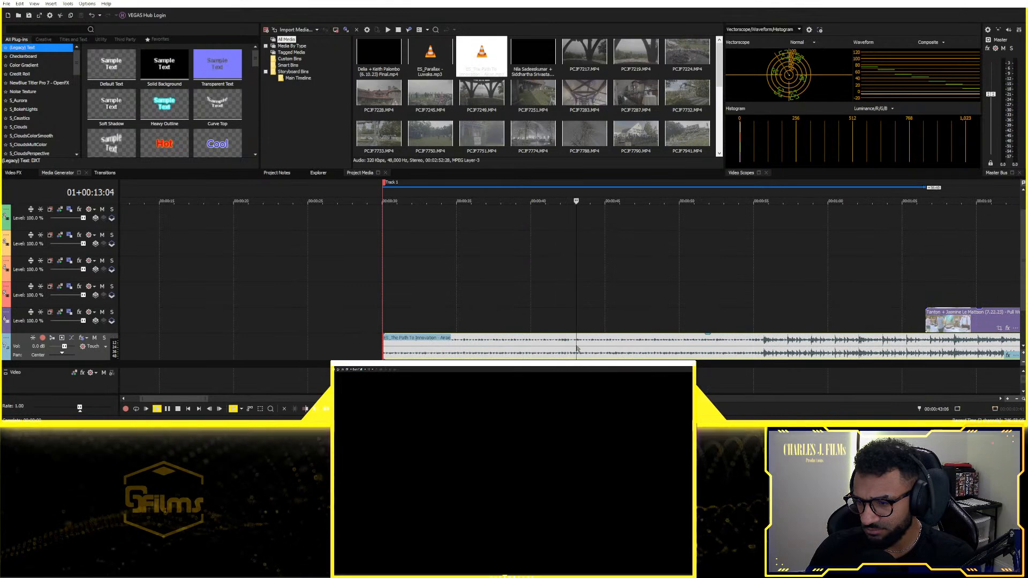
{"action": "key", "text": "space"}
{"action": "left_click", "coordinate": [573, 349]}
{"action": "key", "text": "space"}
{"action": "key", "text": "space"}
{"action": "key", "text": "s"}
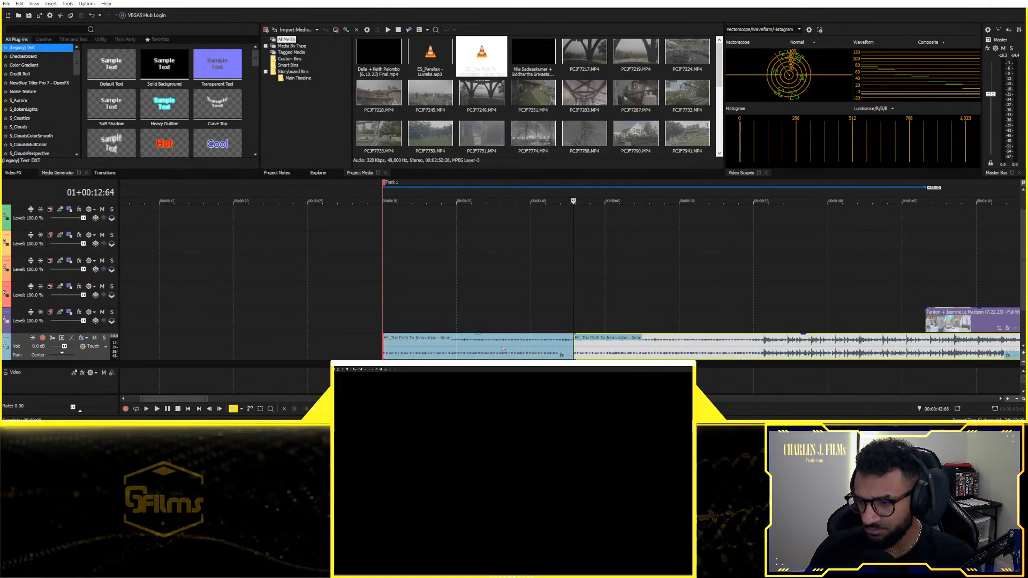
Step: Delete the song's opening piece before the split and move the rest back to the Track 1 marker
{"action": "left_click", "coordinate": [384, 351]}
{"action": "key", "text": "space"}
{"action": "key", "text": "space"}
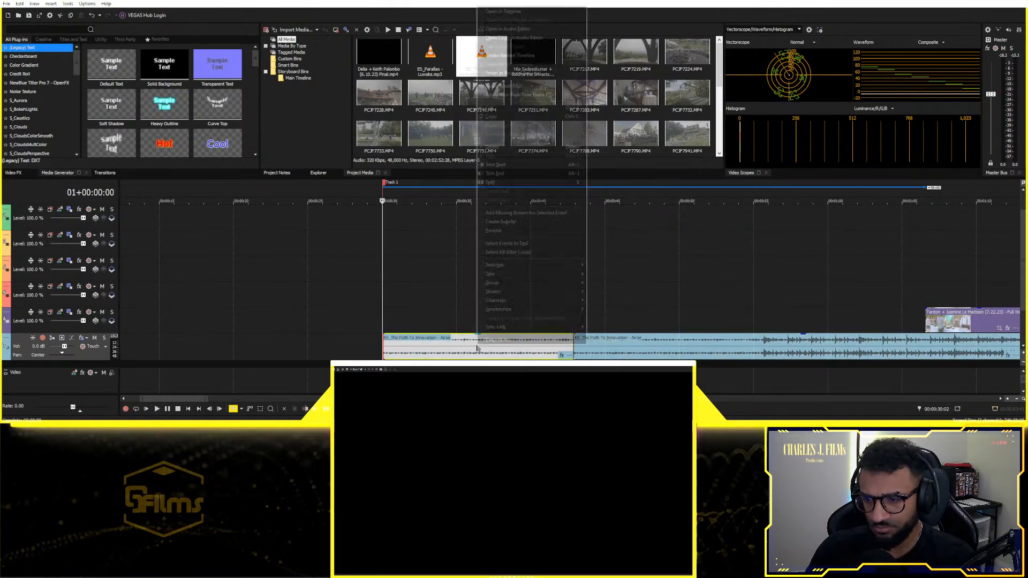
{"action": "key", "text": "Delete"}
{"action": "scroll", "coordinate": [493, 353], "scroll_direction": "down", "scroll_amount": 3}
{"action": "scroll", "coordinate": [429, 352], "scroll_direction": "down", "scroll_amount": 3}
{"action": "left_click_drag", "start_coordinate": [207, 348], "coordinate": [184, 348]}
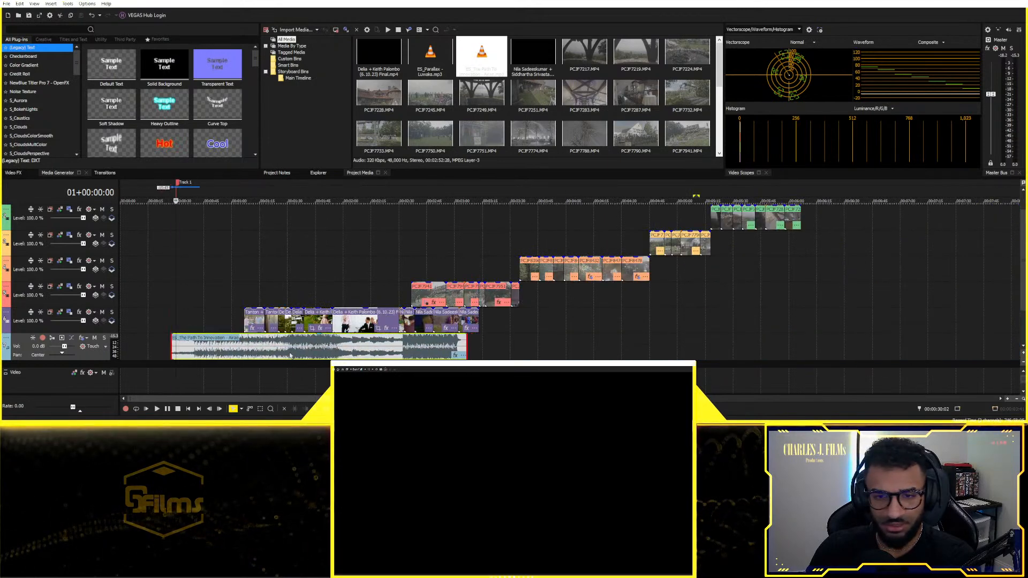
Step: Play the shortened song intro and split it about 6 seconds after the Track 1 marker
{"action": "key", "text": "space"}
{"action": "scroll", "coordinate": [341, 332], "scroll_direction": "up", "scroll_amount": 5}
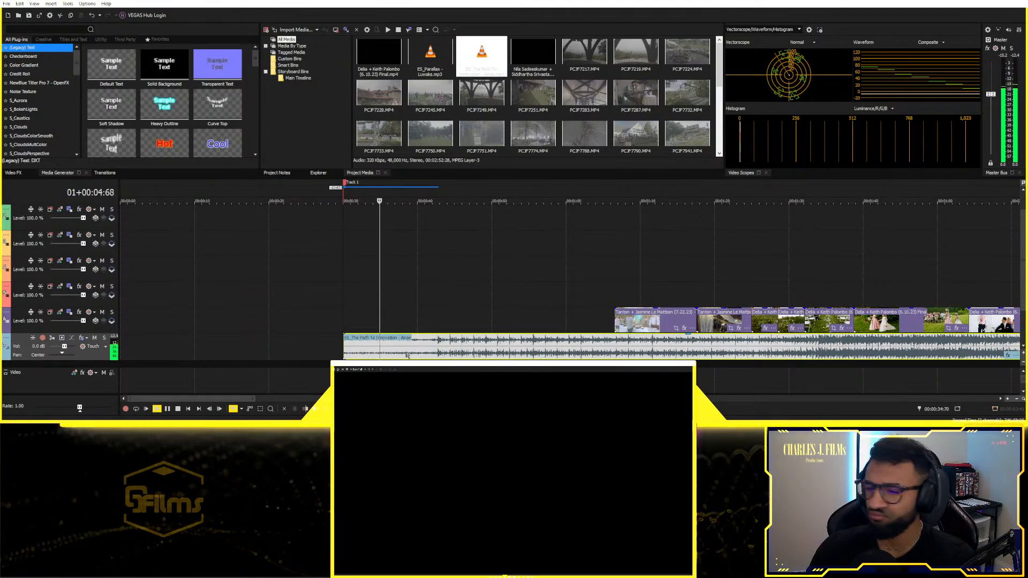
{"action": "scroll", "coordinate": [641, 353], "scroll_direction": "up", "scroll_amount": 2}
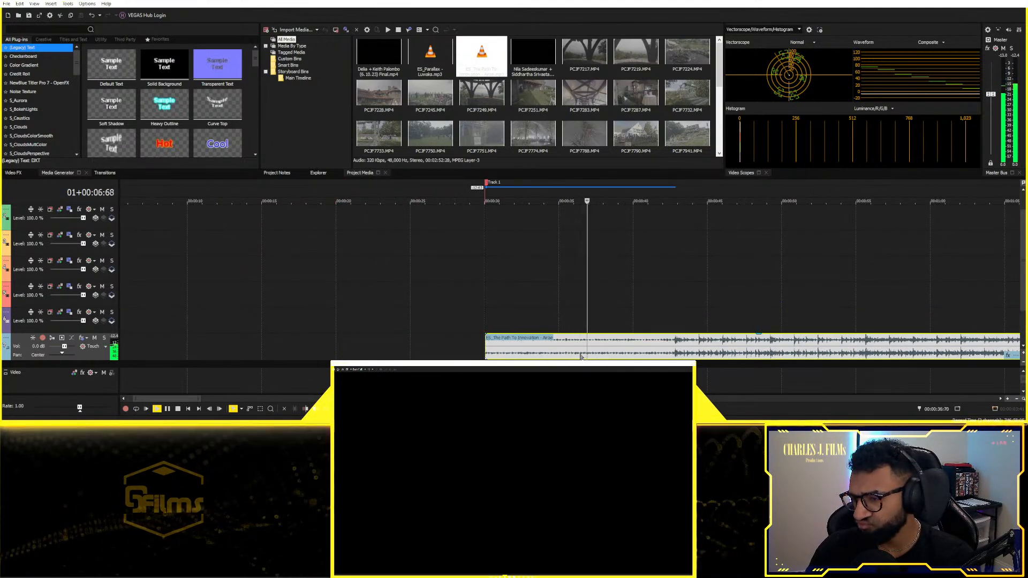
{"action": "key", "text": "Return"}
{"action": "key", "text": "s"}
Step: Remove the 6-second piece ahead of the new split and move the remaining song to the Track 1 marker
{"action": "right_click", "coordinate": [528, 346]}
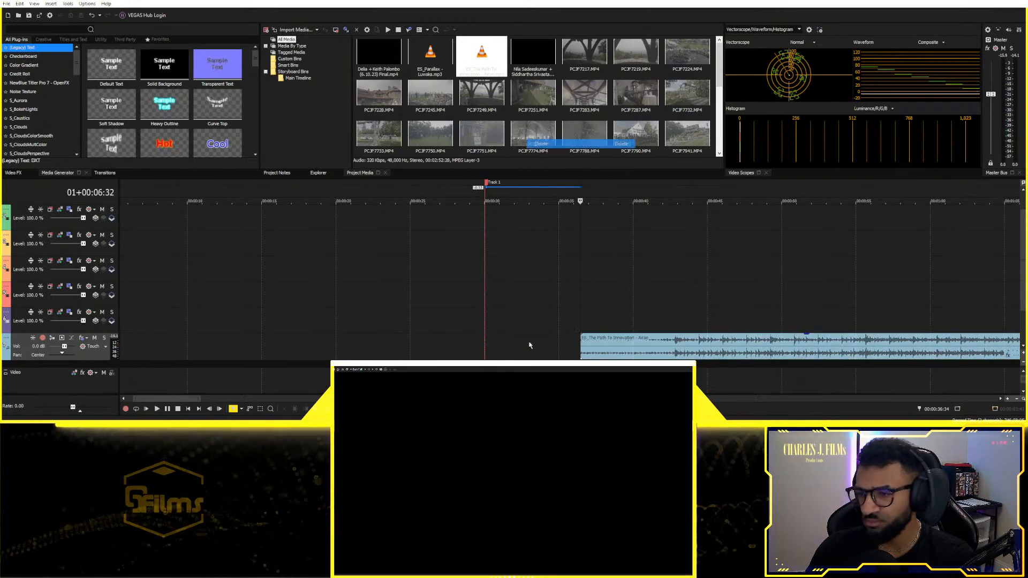
{"action": "key", "text": "Delete"}
{"action": "left_click_drag", "start_coordinate": [621, 347], "coordinate": [483, 348]}
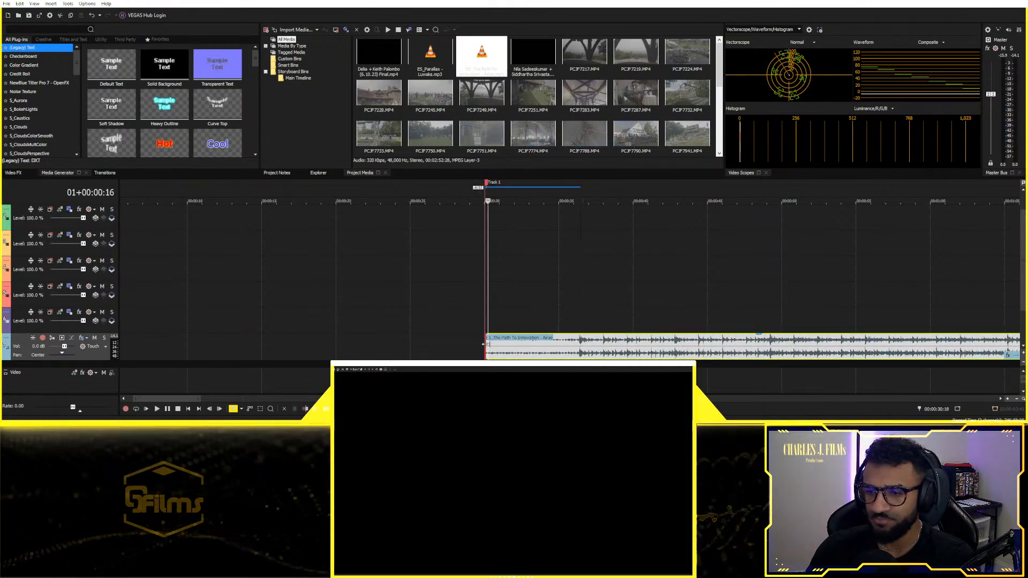
Step: Play the trimmed intro and place the playhead about 6 seconds after the Track 1 marker, where the waveform gets louder
{"action": "key", "text": "space"}
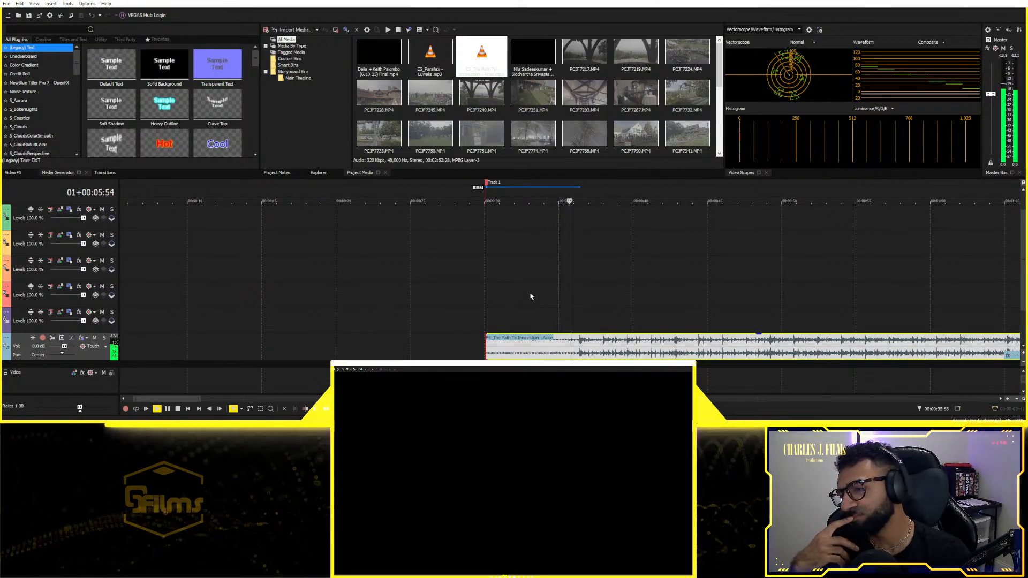
{"action": "left_click", "coordinate": [577, 325]}
{"action": "left_click", "coordinate": [580, 326]}
{"action": "key", "text": "space"}
{"action": "scroll", "coordinate": [630, 309], "scroll_direction": "down", "scroll_amount": 4}
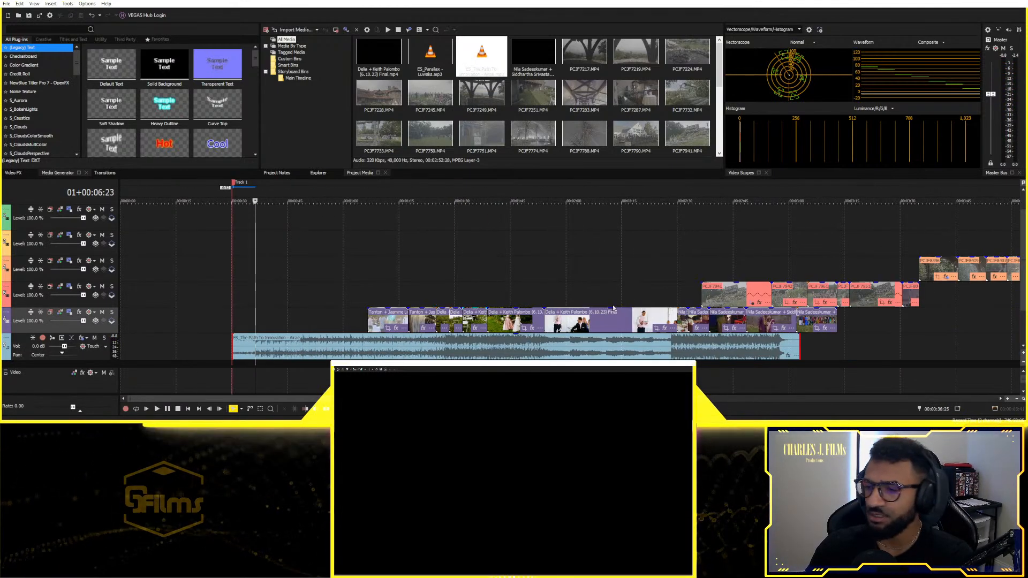
Step: Move the first purple wedding clip to the louder point at 01+00:06:23 and mark three beats in the song's intro during playback
{"action": "left_click_drag", "start_coordinate": [385, 320], "coordinate": [273, 320]}
{"action": "left_click", "coordinate": [235, 316]}
{"action": "key", "text": "space"}
{"action": "scroll", "coordinate": [448, 306], "scroll_direction": "up", "scroll_amount": 4}
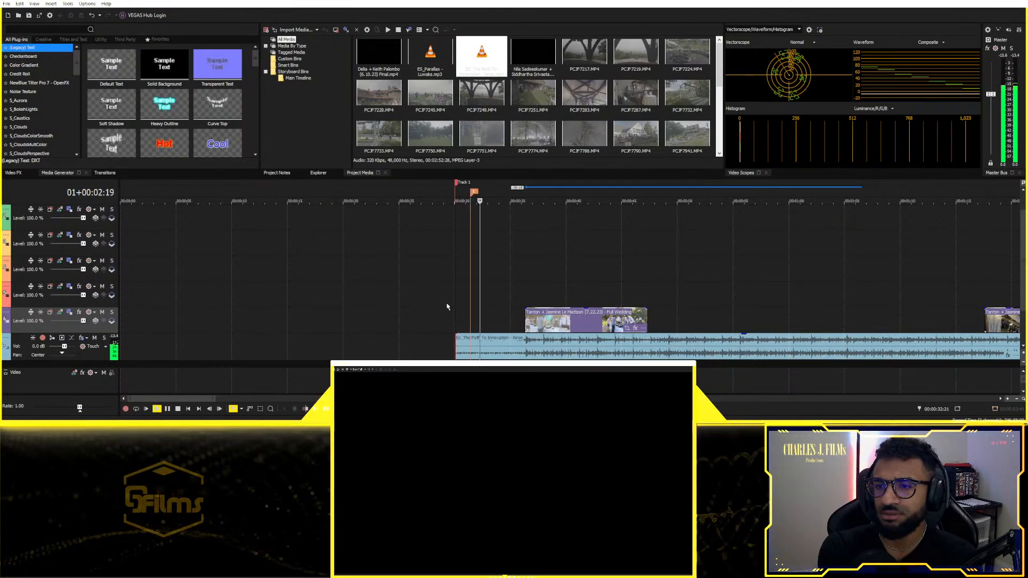
{"action": "key", "text": "m"}
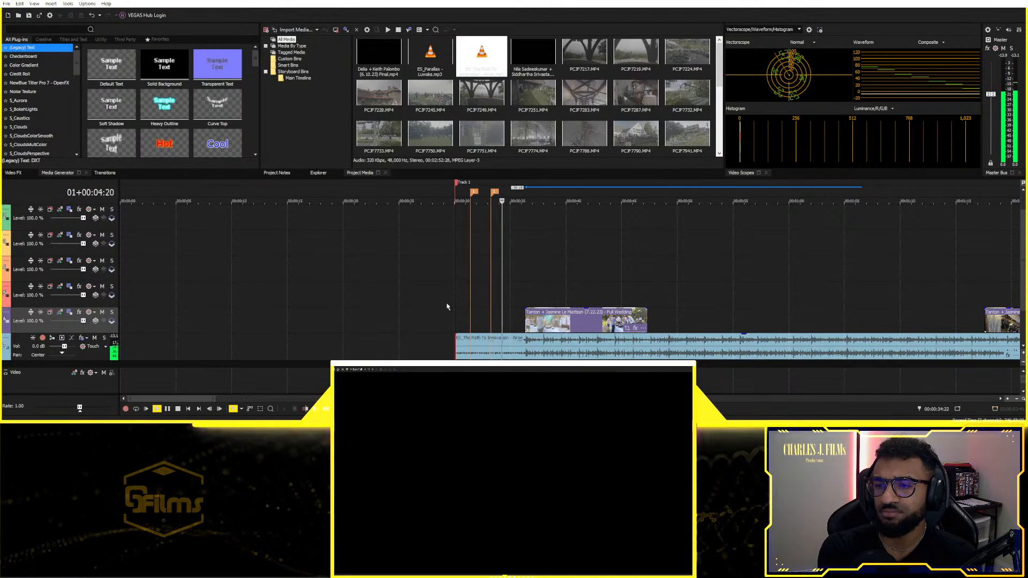
{"action": "key", "text": "m"}
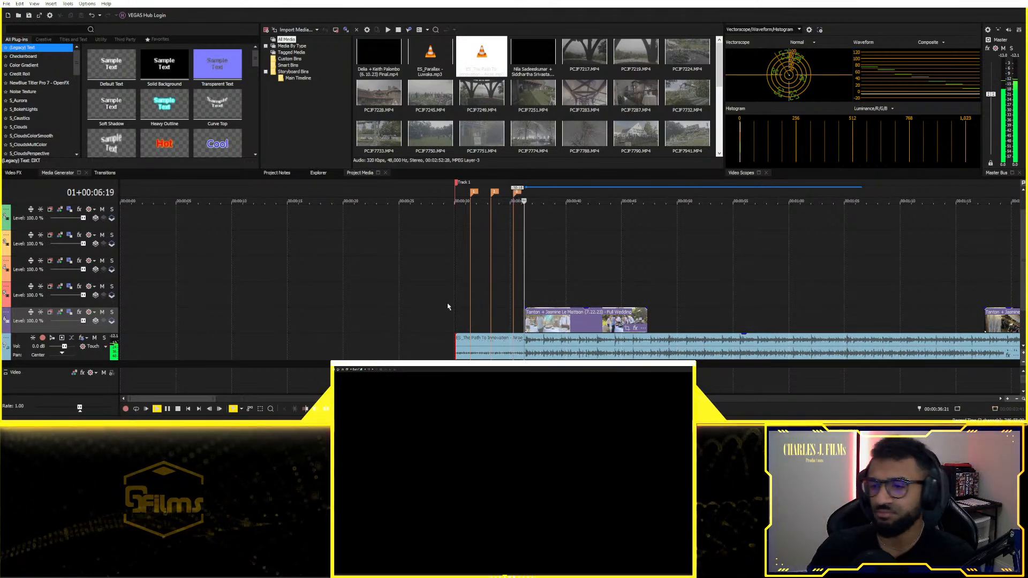
Step: Replay the intro's opening and shift the first beat marker slightly later, to about 01+00:01:47
{"action": "key", "text": "space"}
{"action": "key", "text": "space"}
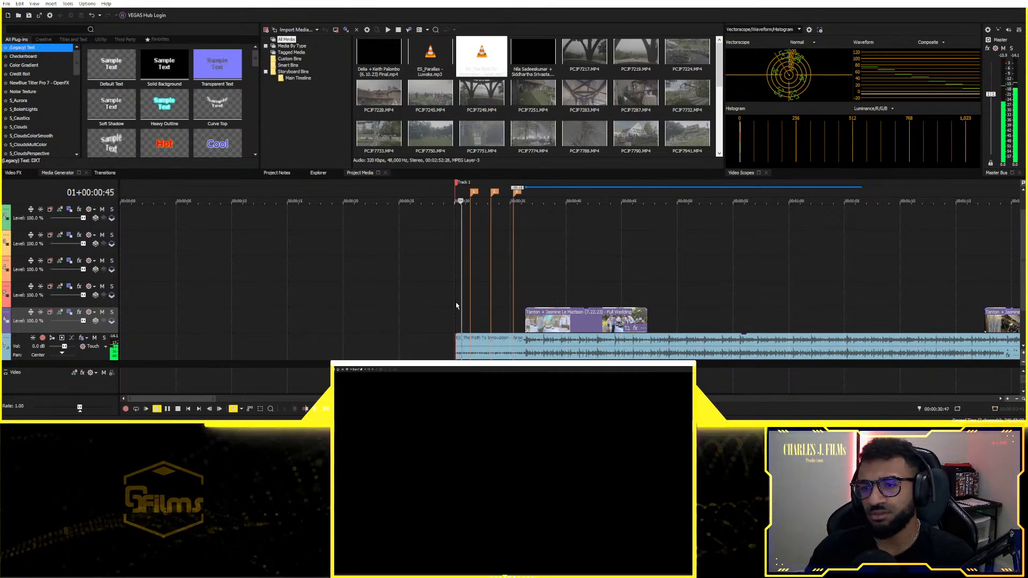
{"action": "key", "text": "space"}
{"action": "left_click", "coordinate": [469, 327]}
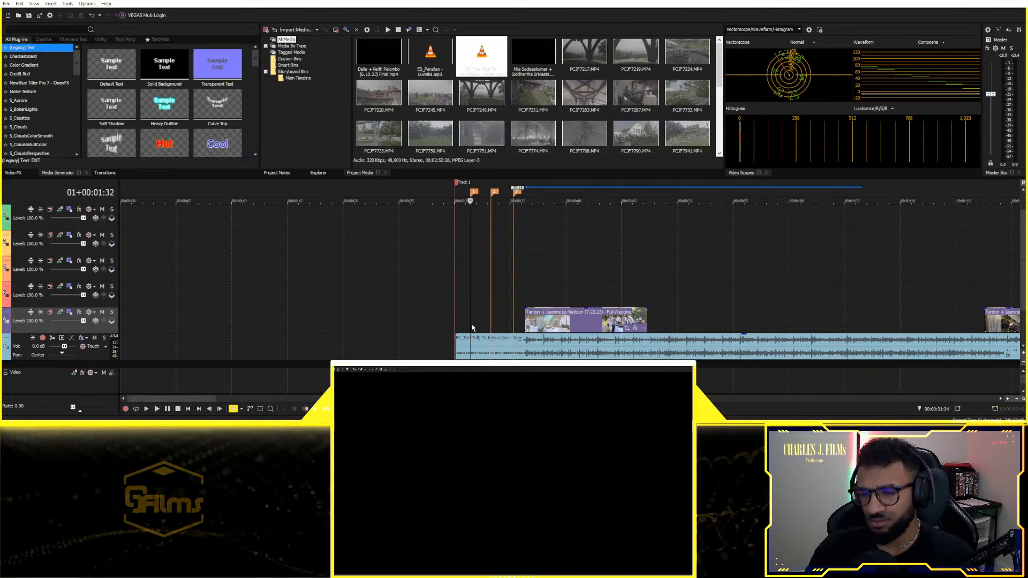
{"action": "scroll", "coordinate": [469, 328], "scroll_direction": "up", "scroll_amount": 3}
{"action": "left_click", "coordinate": [572, 355]}
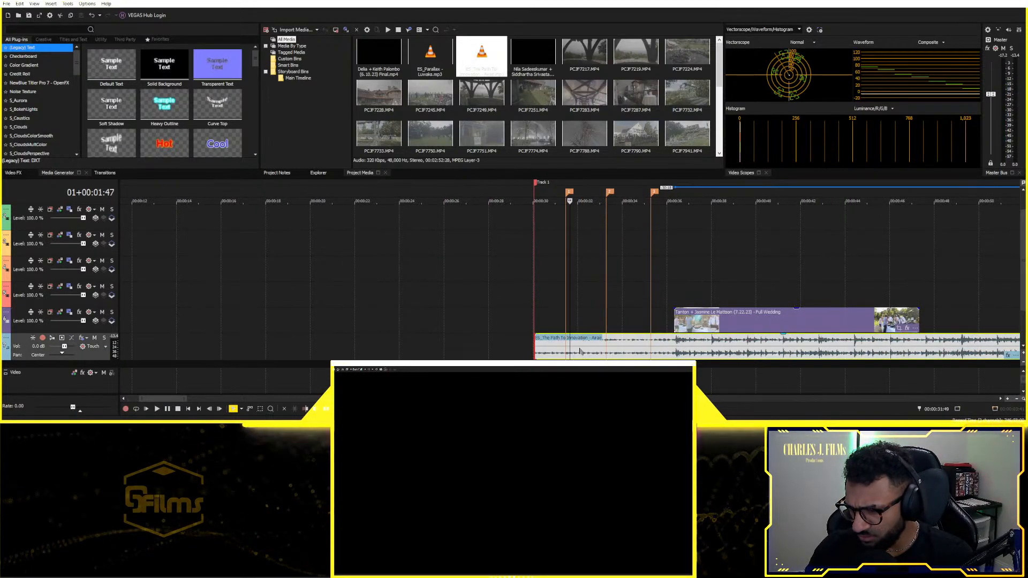
{"action": "left_click_drag", "start_coordinate": [569, 193], "coordinate": [573, 195]}
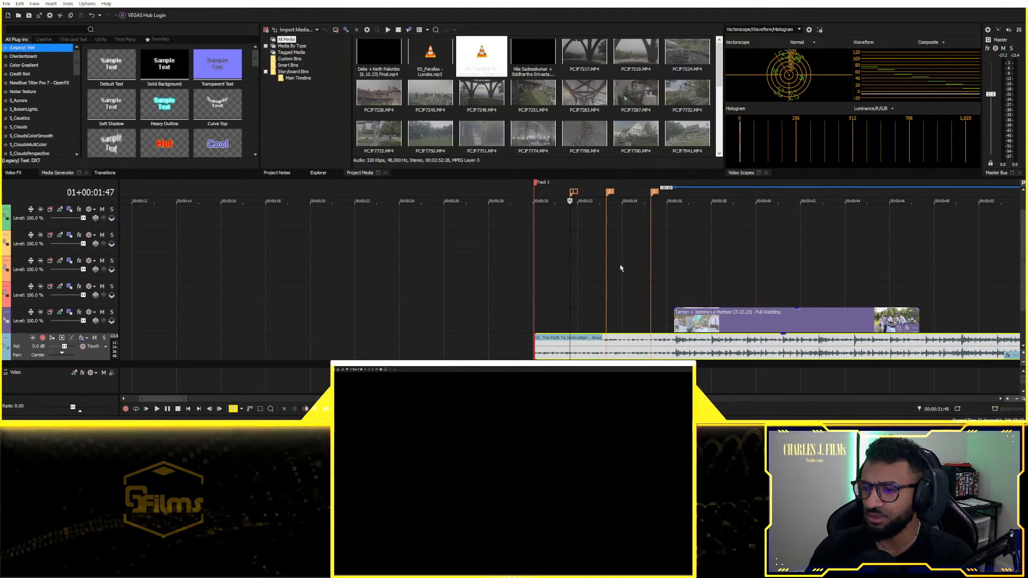
Step: Play the intro's end and shift the third beat marker earlier, to about 01+00:04:60
{"action": "left_click", "coordinate": [639, 322]}
{"action": "key", "text": "space"}
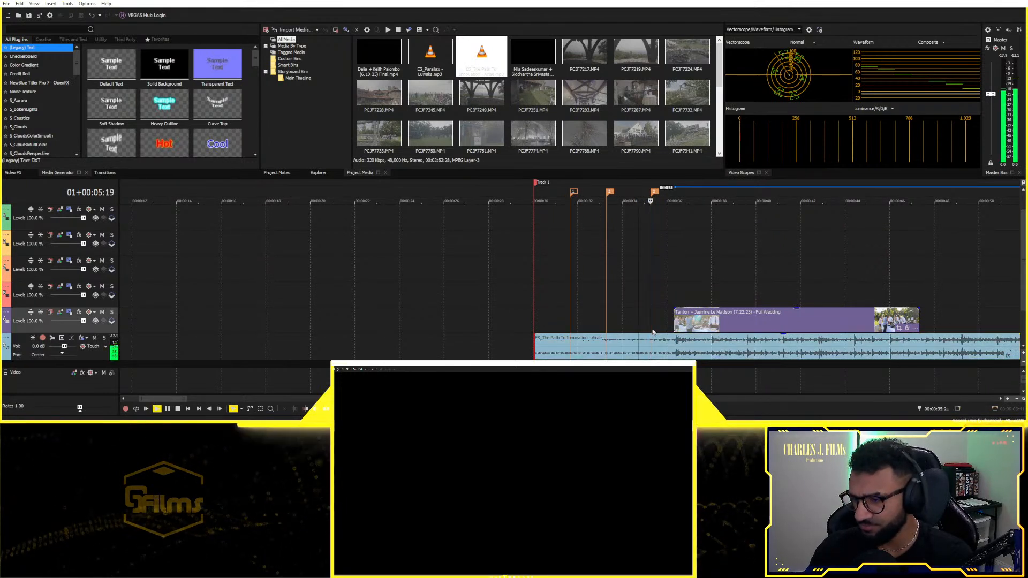
{"action": "key", "text": "space"}
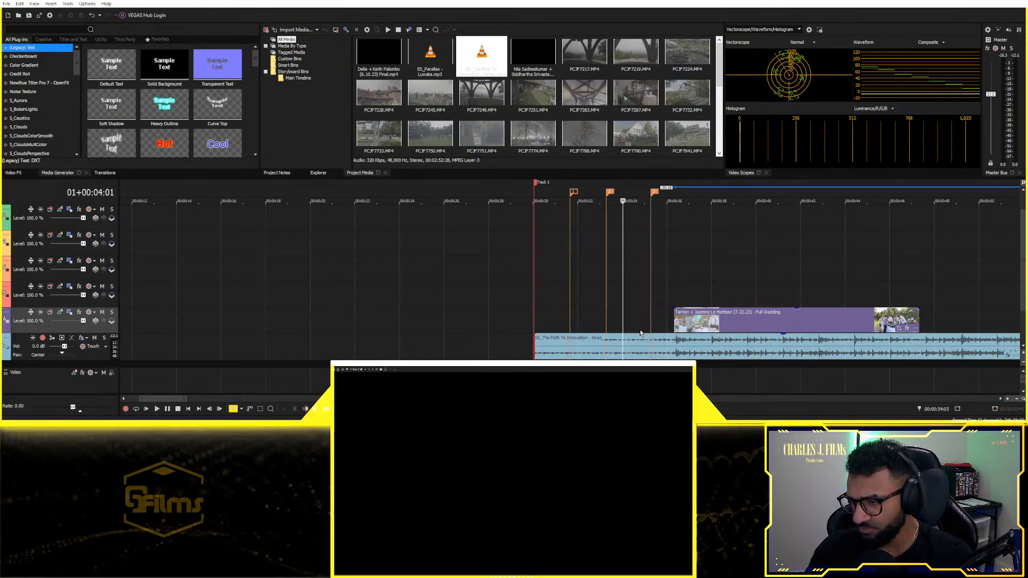
{"action": "left_click_drag", "start_coordinate": [655, 193], "coordinate": [645, 192]}
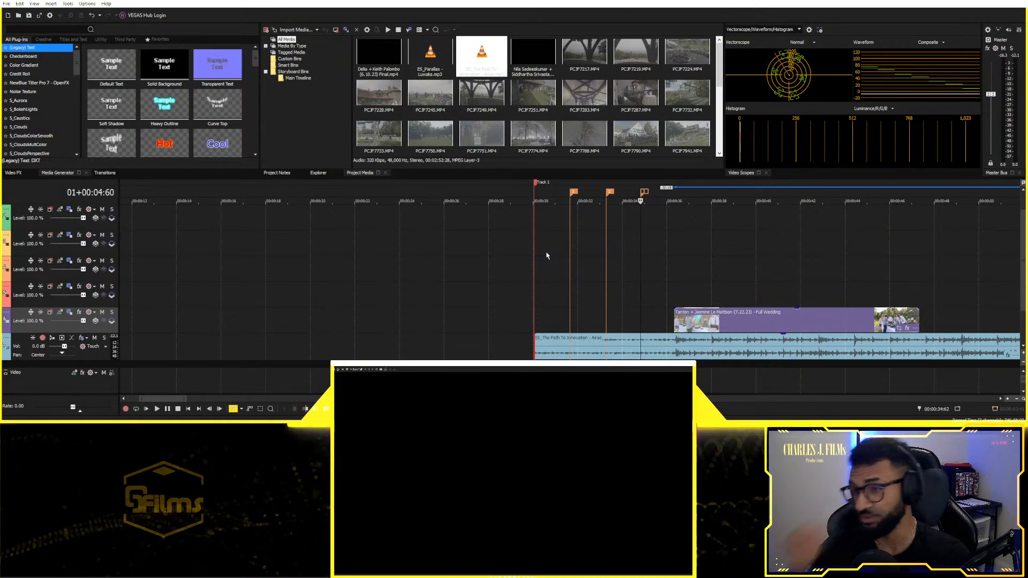
Step: Add the Charles J Films Productions text preset at the third beat marker and close its media generator
{"action": "scroll", "coordinate": [156, 152], "scroll_direction": "down", "scroll_amount": 10}
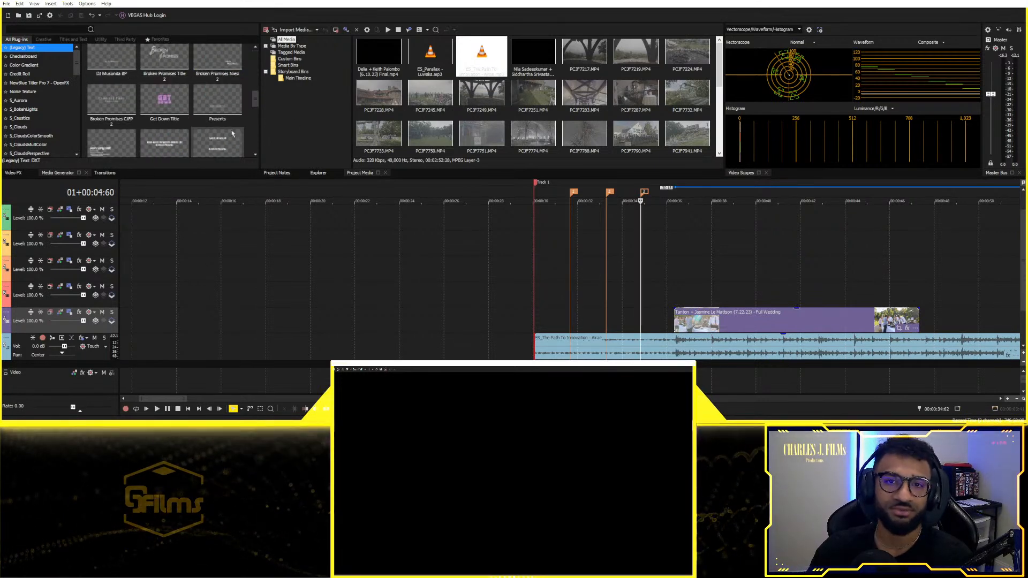
{"action": "scroll", "coordinate": [235, 134], "scroll_direction": "up", "scroll_amount": 2}
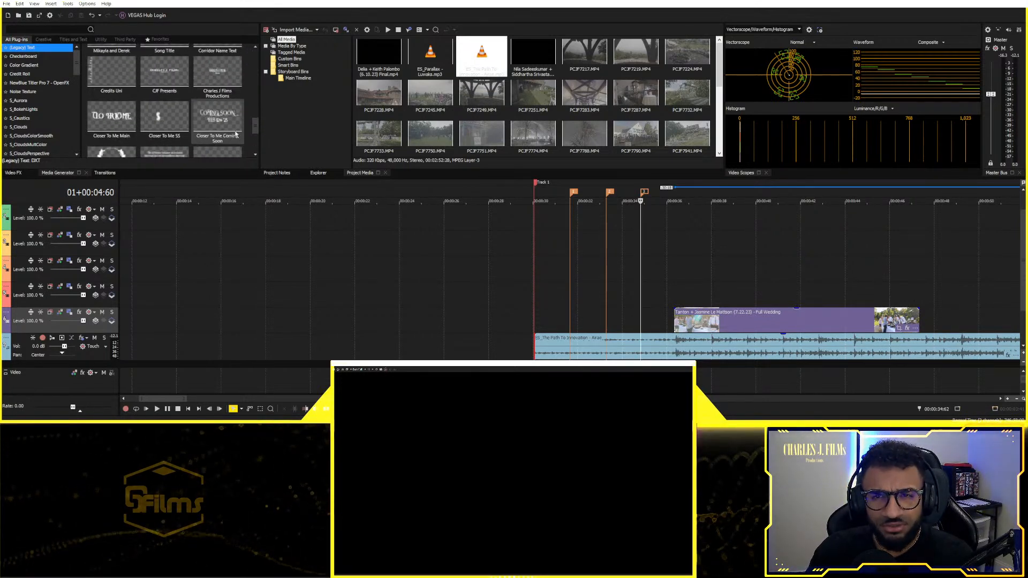
{"action": "left_click_drag", "start_coordinate": [225, 71], "coordinate": [647, 219]}
{"action": "left_click", "coordinate": [348, 141]}
{"action": "scroll", "coordinate": [527, 265], "scroll_direction": "down", "scroll_amount": 4}
{"action": "scroll", "coordinate": [532, 275], "scroll_direction": "up", "scroll_amount": 1}
{"action": "scroll", "coordinate": [512, 244], "scroll_direction": "down", "scroll_amount": 3}
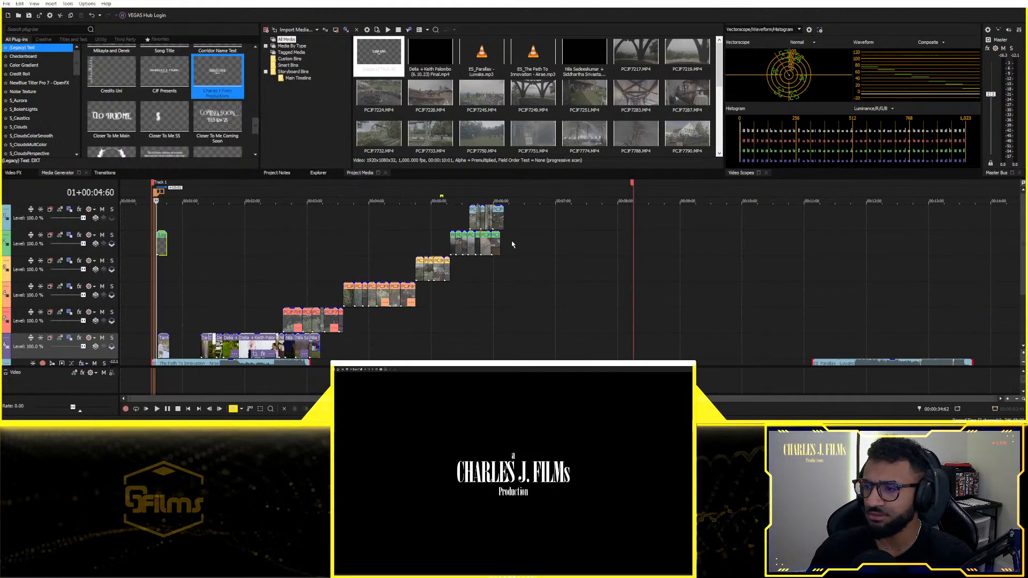
Step: Insert a new video track above all others and move the production title up onto it
{"action": "scroll", "coordinate": [202, 264], "scroll_direction": "up", "scroll_amount": 1}
{"action": "right_click", "coordinate": [100, 220]}
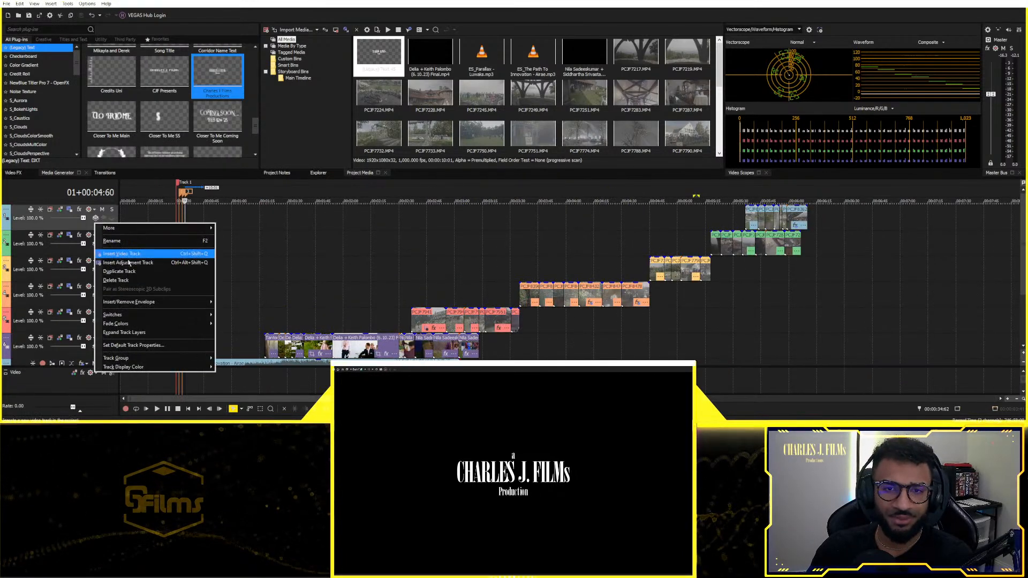
{"action": "right_click", "coordinate": [56, 222]}
{"action": "left_click", "coordinate": [83, 253]}
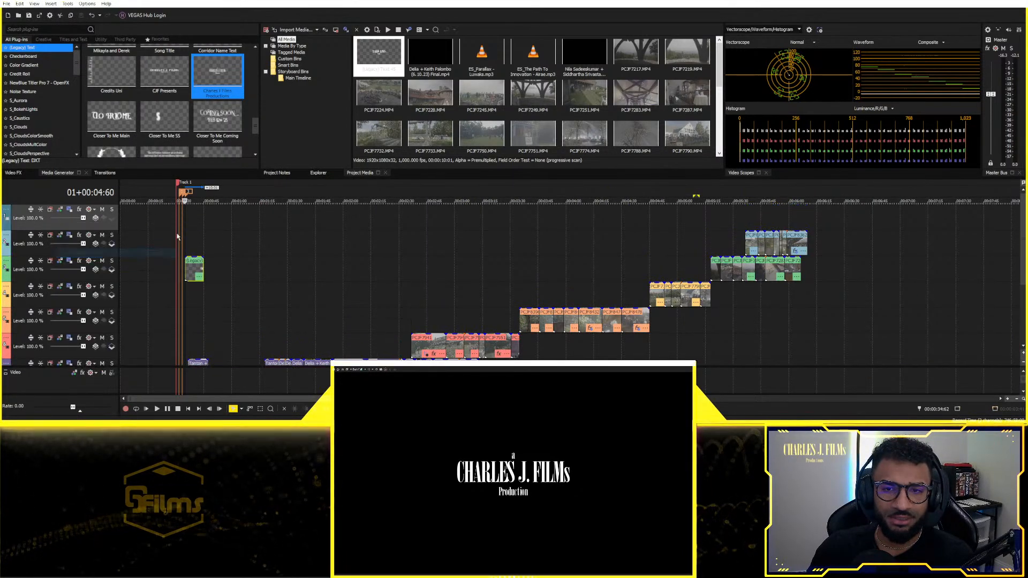
{"action": "left_click_drag", "start_coordinate": [191, 221], "coordinate": [191, 221]}
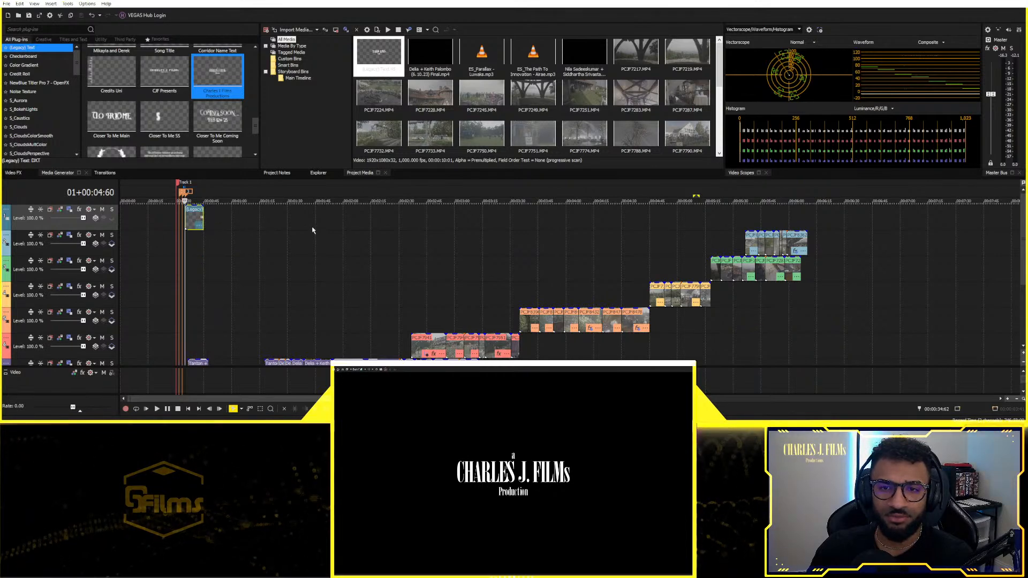
Step: Move the light-blue clip group later so that it begins where the green clip group ends
{"action": "left_click", "coordinate": [769, 221]}
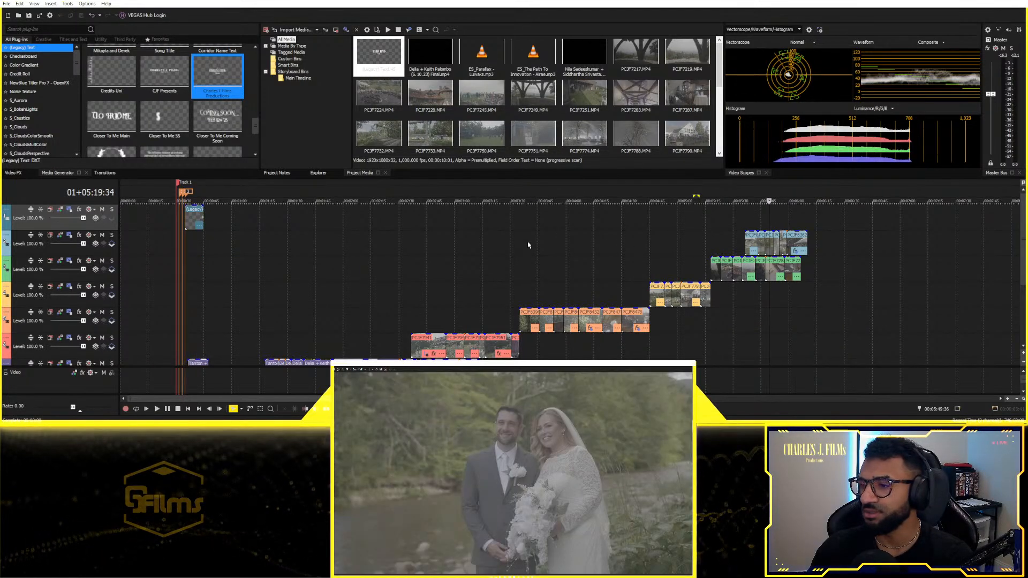
{"action": "left_click_drag", "start_coordinate": [752, 249], "coordinate": [807, 250]}
{"action": "left_click", "coordinate": [630, 239]}
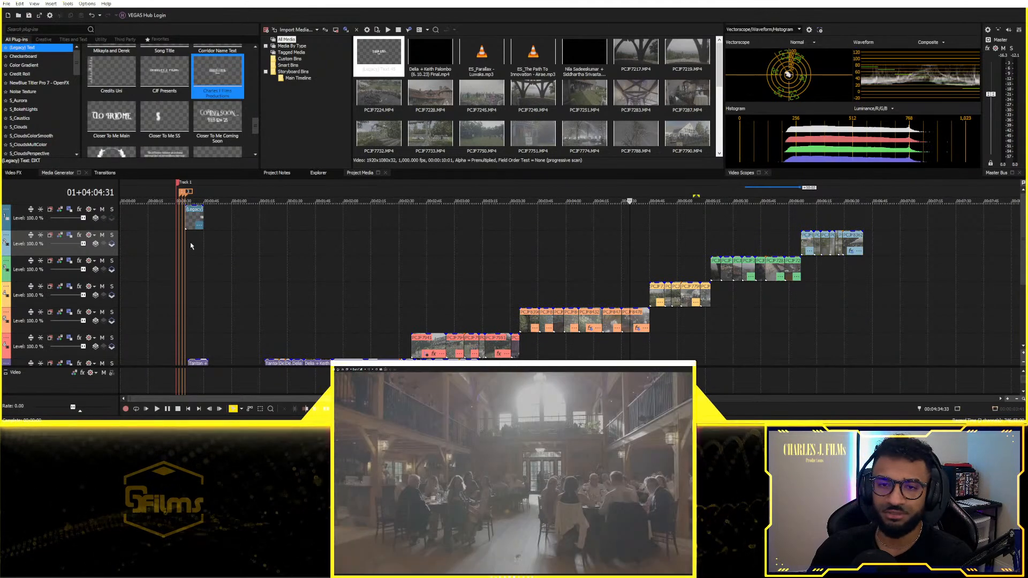
Step: Split the production title at 01+00:06:23, where the first wedding clip starts, and delete the part after the split
{"action": "left_click", "coordinate": [183, 241]}
{"action": "key", "text": "space"}
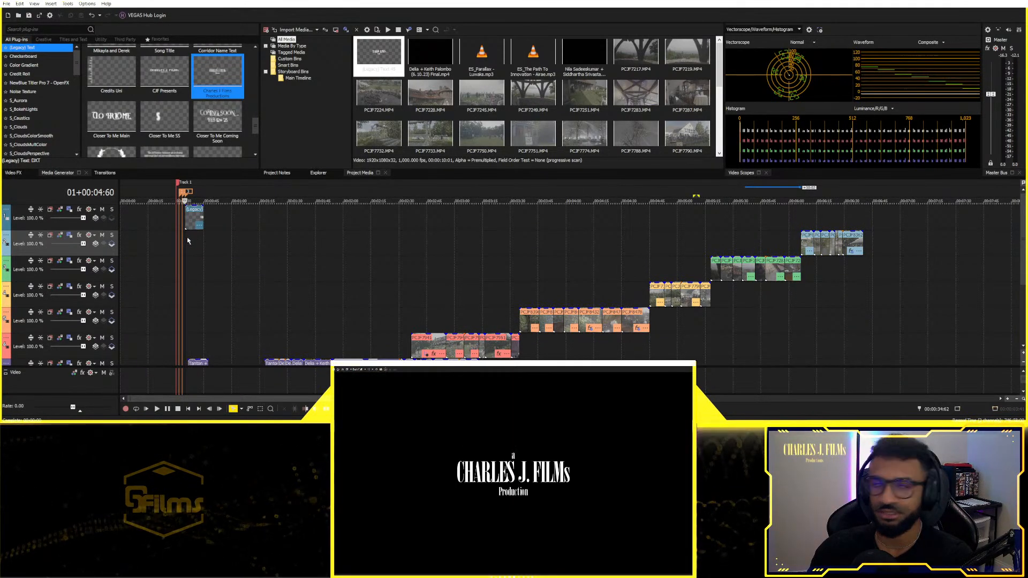
{"action": "scroll", "coordinate": [308, 276], "scroll_direction": "up", "scroll_amount": 3}
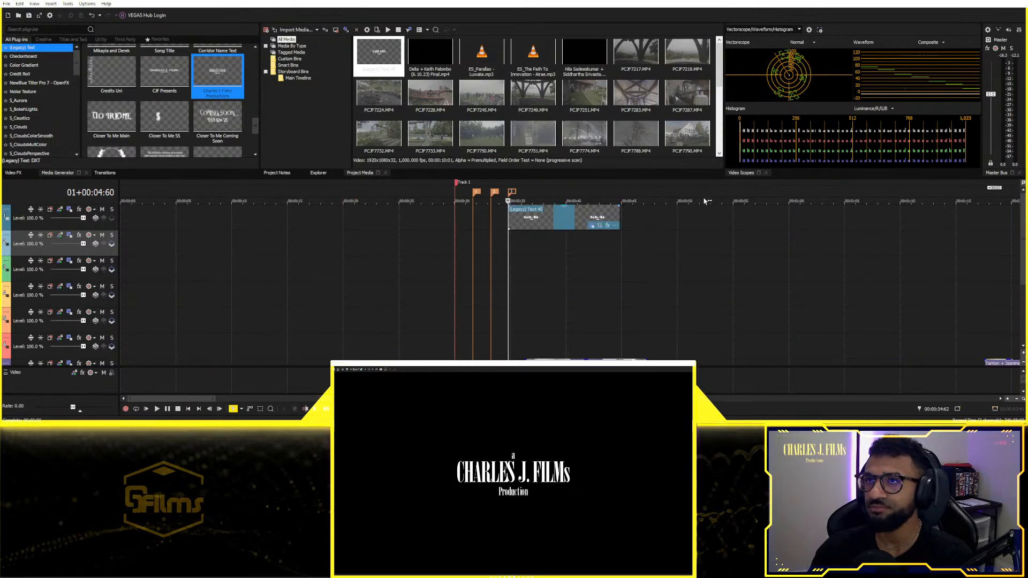
{"action": "scroll", "coordinate": [707, 198], "scroll_direction": "up", "scroll_amount": 3}
{"action": "scroll", "coordinate": [619, 231], "scroll_direction": "down", "scroll_amount": 2}
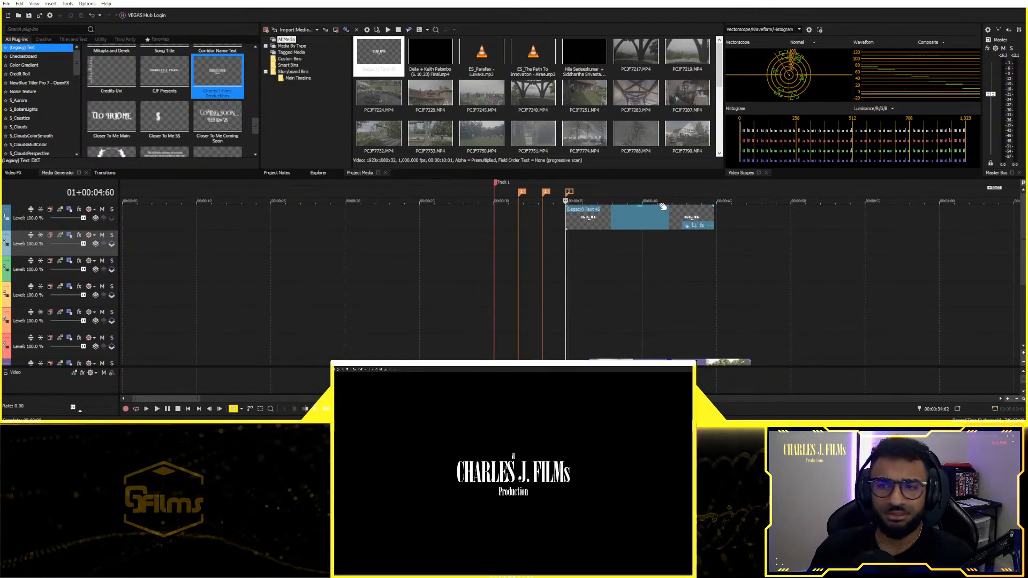
{"action": "scroll", "coordinate": [593, 230], "scroll_direction": "down", "scroll_amount": 1}
{"action": "scroll", "coordinate": [593, 225], "scroll_direction": "up", "scroll_amount": 2}
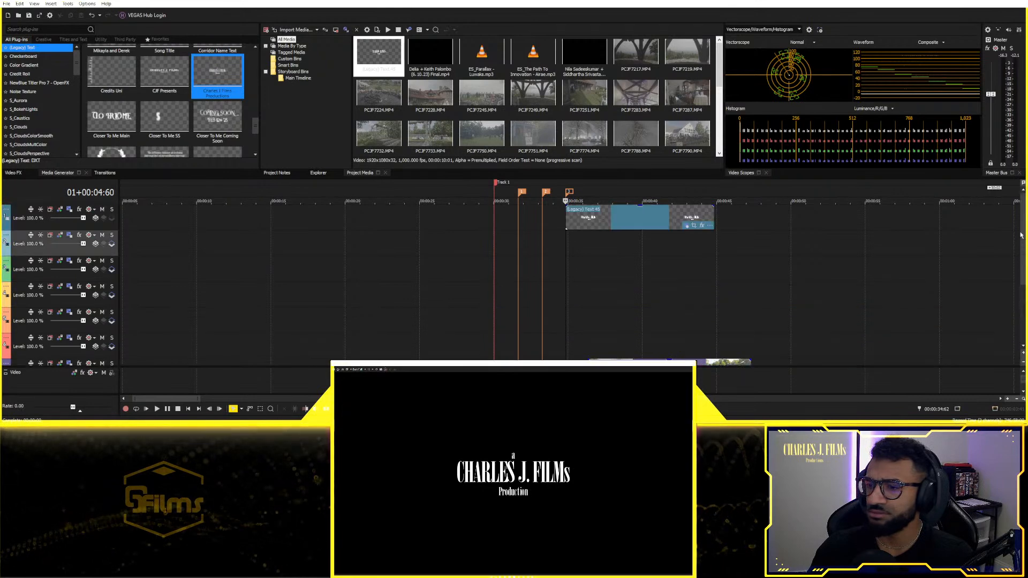
{"action": "left_click", "coordinate": [584, 222]}
{"action": "left_click", "coordinate": [589, 221]}
{"action": "key", "text": "s"}
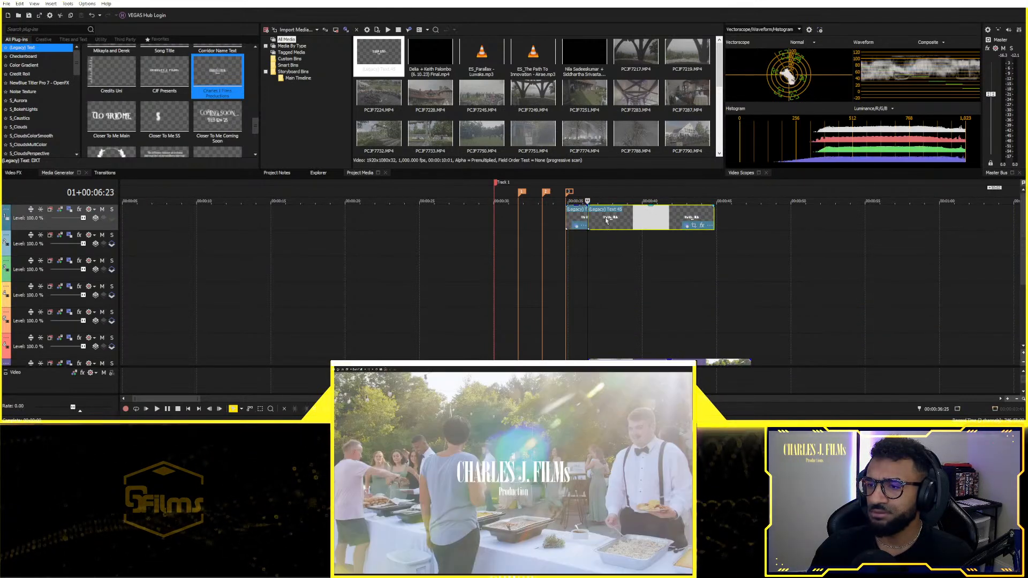
{"action": "key", "text": "Delete"}
Step: Place the Wedding Title wreath preset on the top track at the Track 1 marker
{"action": "left_click_drag", "start_coordinate": [498, 219], "coordinate": [494, 219]}
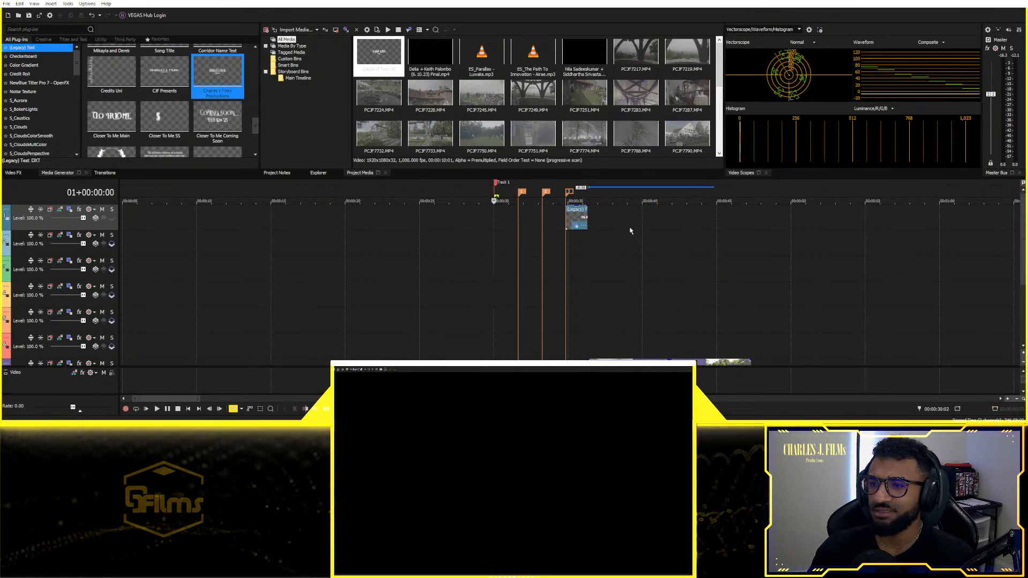
{"action": "scroll", "coordinate": [629, 231], "scroll_direction": "down", "scroll_amount": 3}
{"action": "scroll", "coordinate": [629, 232], "scroll_direction": "down", "scroll_amount": 2}
{"action": "scroll", "coordinate": [629, 231], "scroll_direction": "up", "scroll_amount": 3}
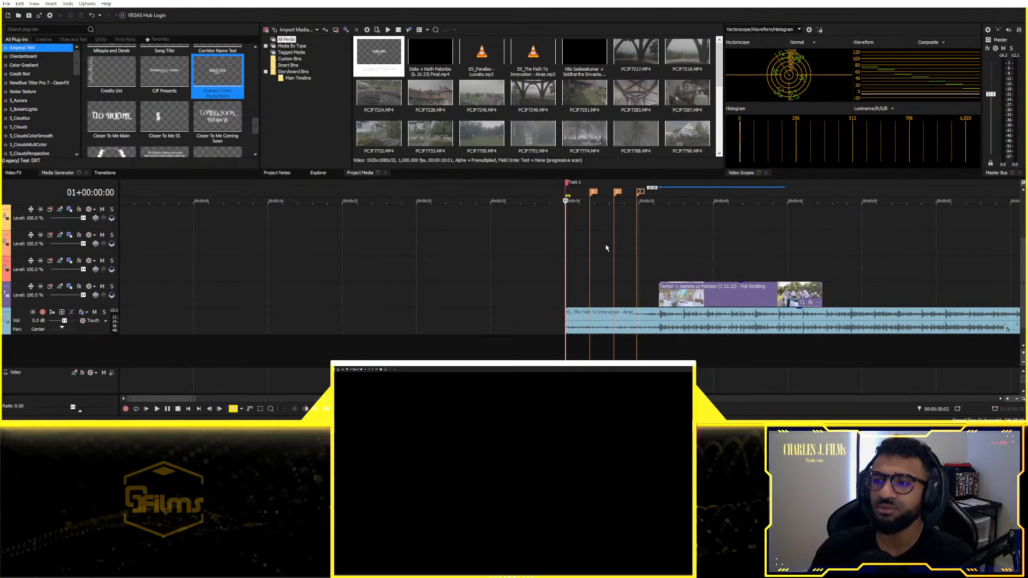
{"action": "scroll", "coordinate": [624, 248], "scroll_direction": "up", "scroll_amount": 3}
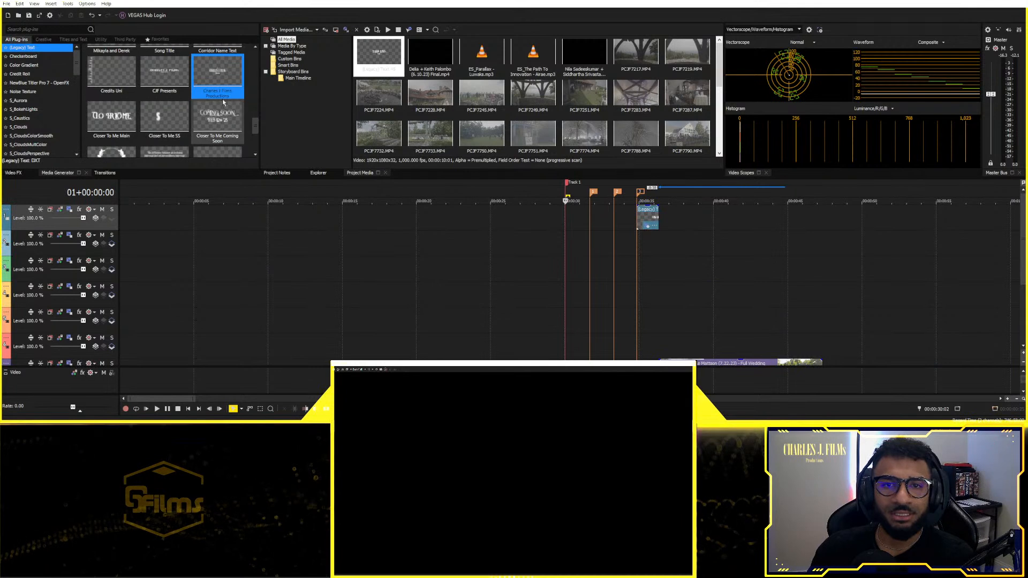
{"action": "scroll", "coordinate": [201, 117], "scroll_direction": "up", "scroll_amount": 3}
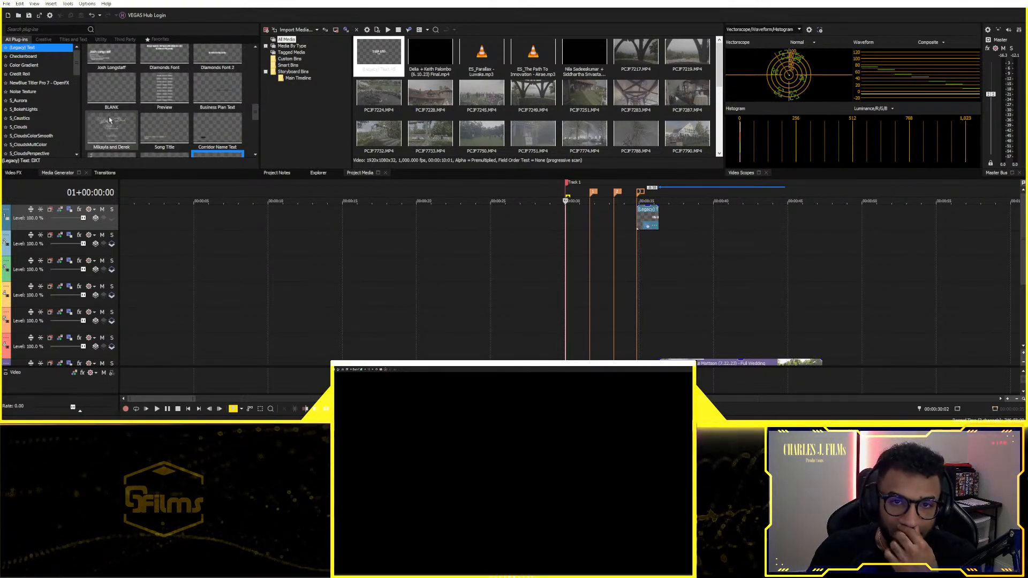
{"action": "scroll", "coordinate": [108, 117], "scroll_direction": "down", "scroll_amount": 5}
{"action": "left_click_drag", "start_coordinate": [102, 65], "coordinate": [568, 220]}
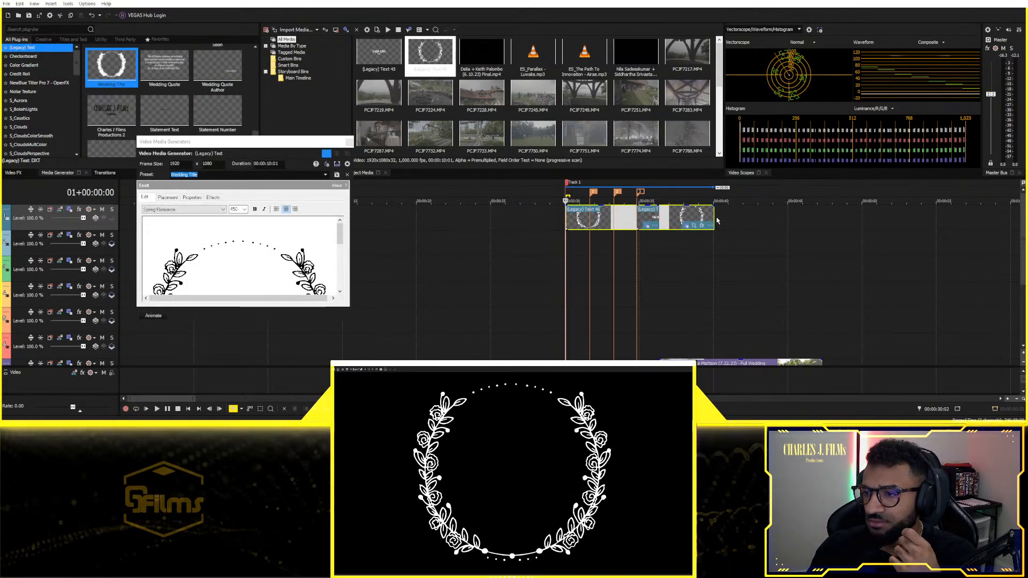
Step: Shorten the wreath title so it ends at the first beat marker and close its media generator
{"action": "left_click_drag", "start_coordinate": [713, 215], "coordinate": [511, 195]}
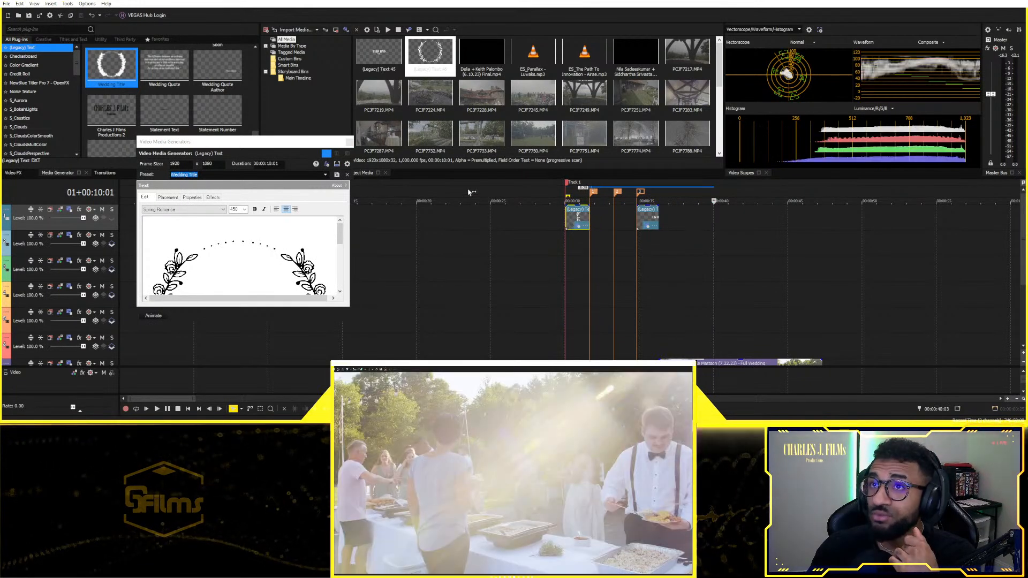
{"action": "left_click", "coordinate": [217, 231]}
{"action": "left_click", "coordinate": [567, 215]}
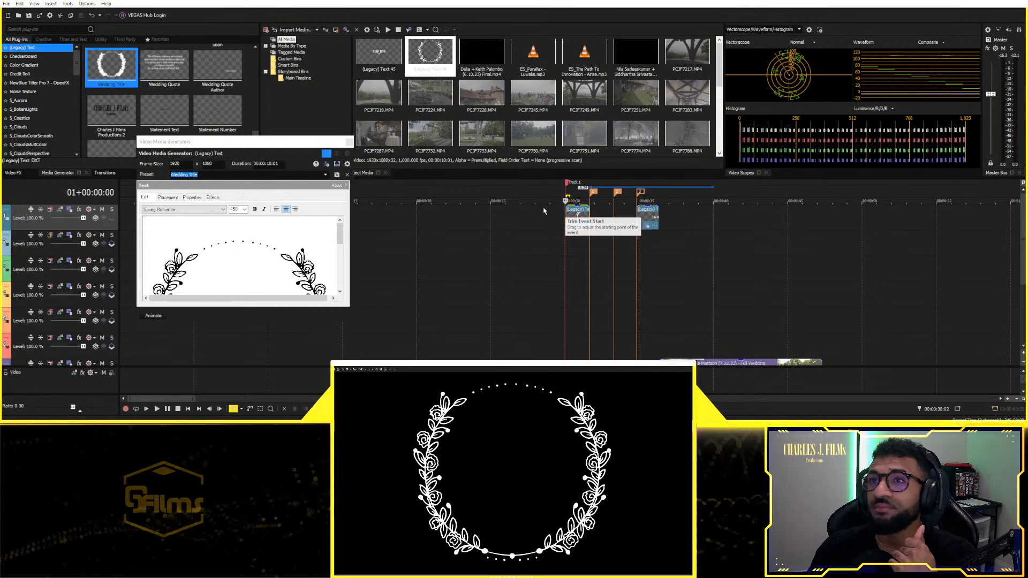
{"action": "left_click", "coordinate": [348, 142]}
Step: Add the saved couple's-names text preset on a new track above the wreath, starting at the Track 1 marker
{"action": "scroll", "coordinate": [186, 123], "scroll_direction": "up", "scroll_amount": 3}
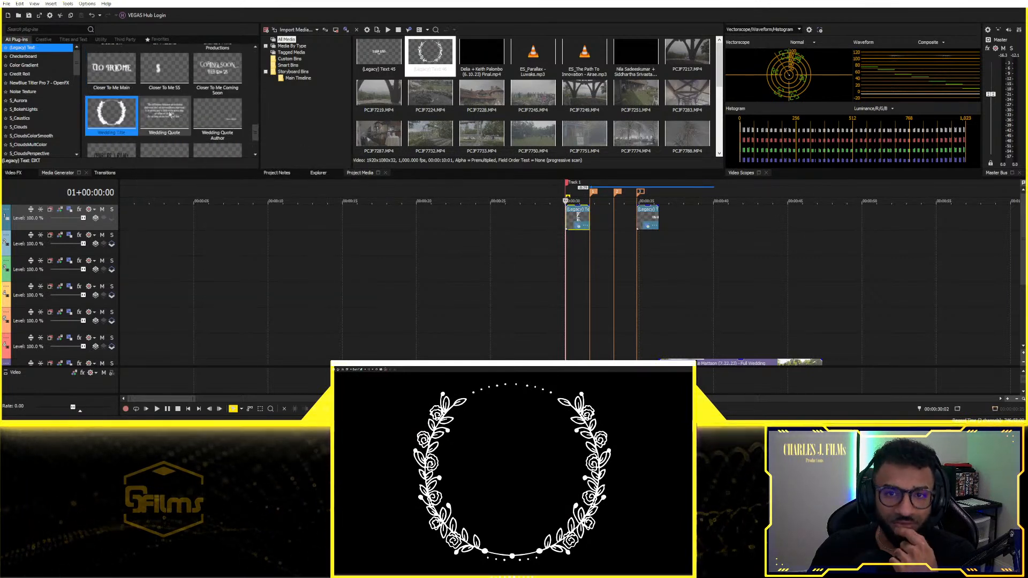
{"action": "scroll", "coordinate": [186, 101], "scroll_direction": "up", "scroll_amount": 2}
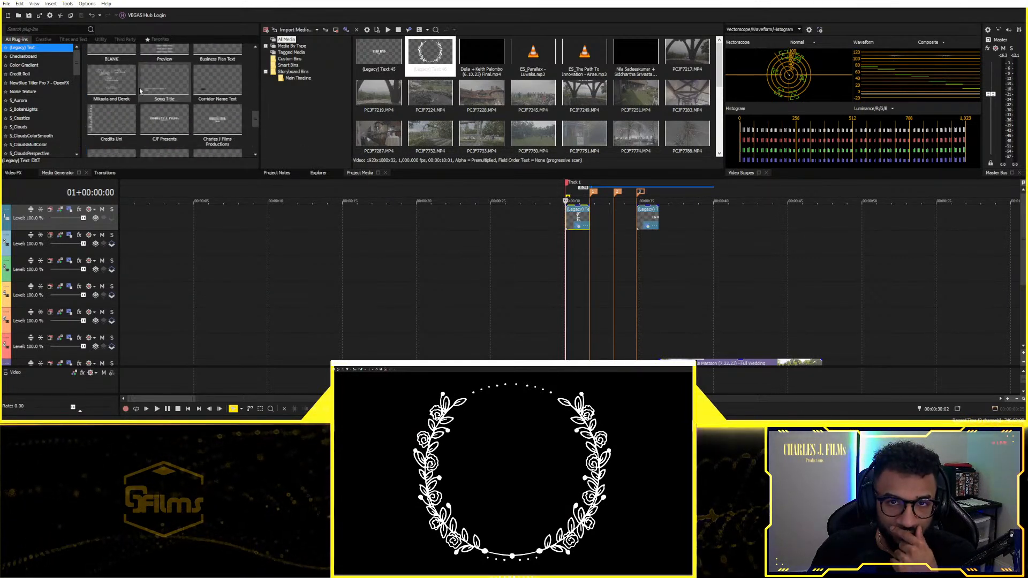
{"action": "left_click_drag", "start_coordinate": [112, 80], "coordinate": [571, 200]}
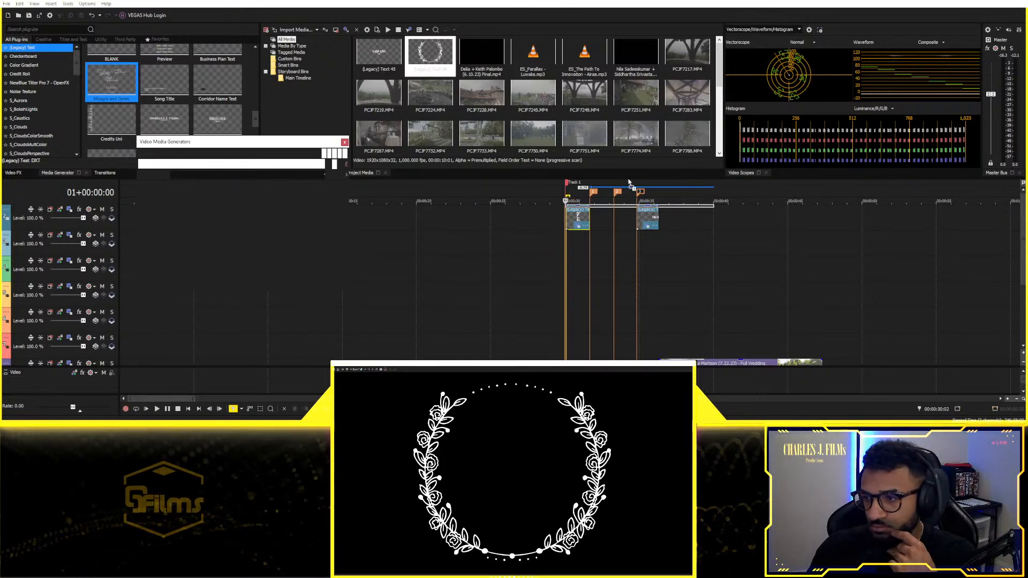
Step: Replace the couple's names in the first line of the title text with "Wedding Demo Reel"
{"action": "mouse_move", "coordinate": [340, 241]}
{"action": "left_mouse_down"}
{"action": "mouse_move", "coordinate": [341, 283]}
{"action": "mouse_move", "coordinate": [341, 242]}
{"action": "left_mouse_up"}
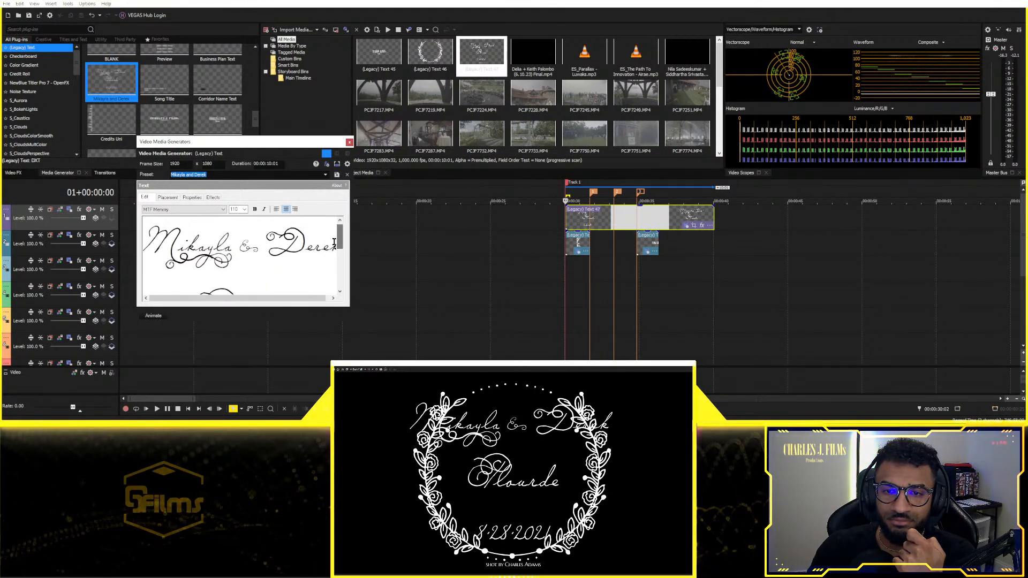
{"action": "left_click_drag", "start_coordinate": [236, 258], "coordinate": [326, 250]}
{"action": "left_click", "coordinate": [276, 247]}
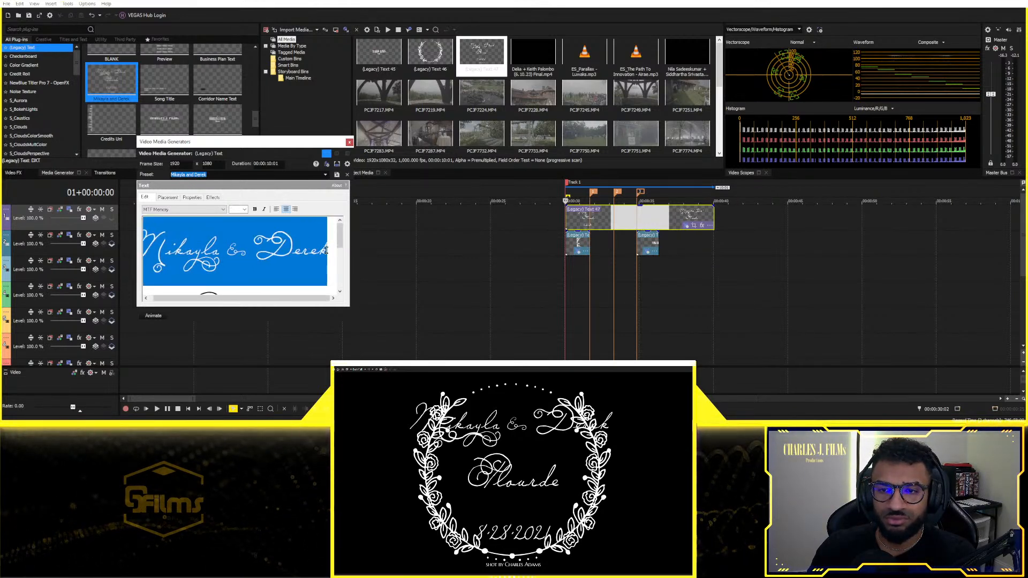
{"action": "type", "text": "Wedding"}
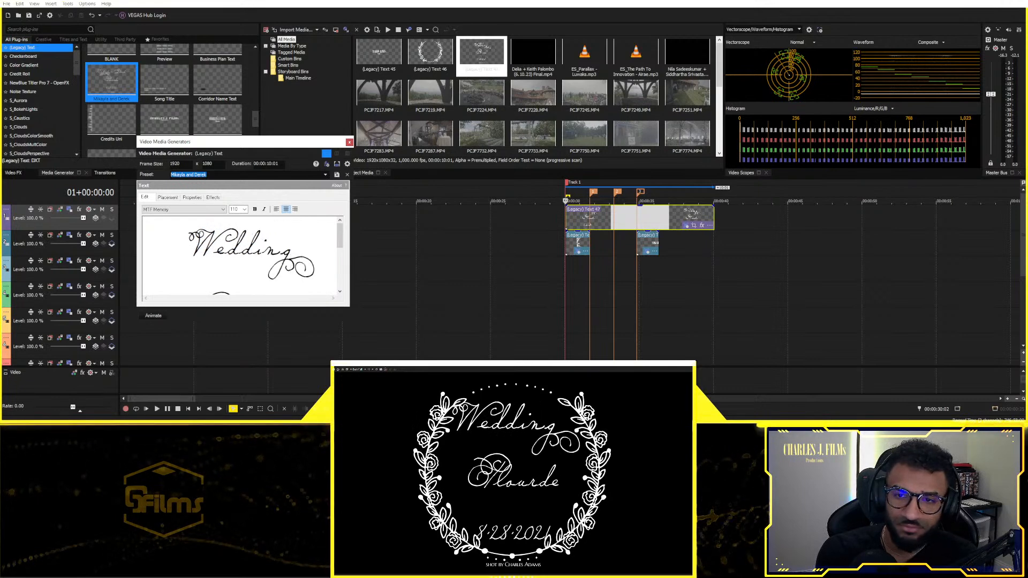
{"action": "type", "text": " Demo"}
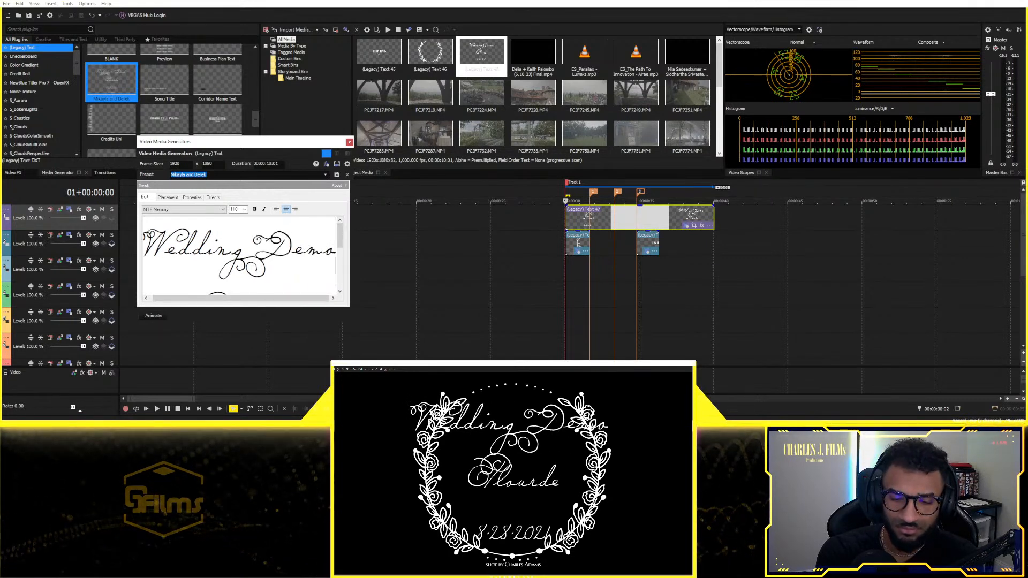
{"action": "type", "text": " Re"}
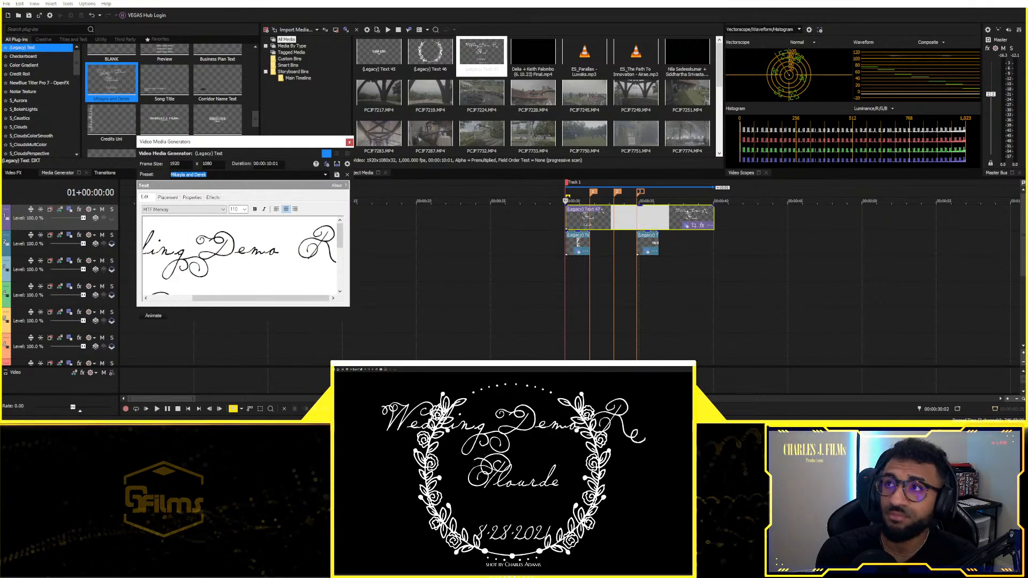
{"action": "type", "text": "el"}
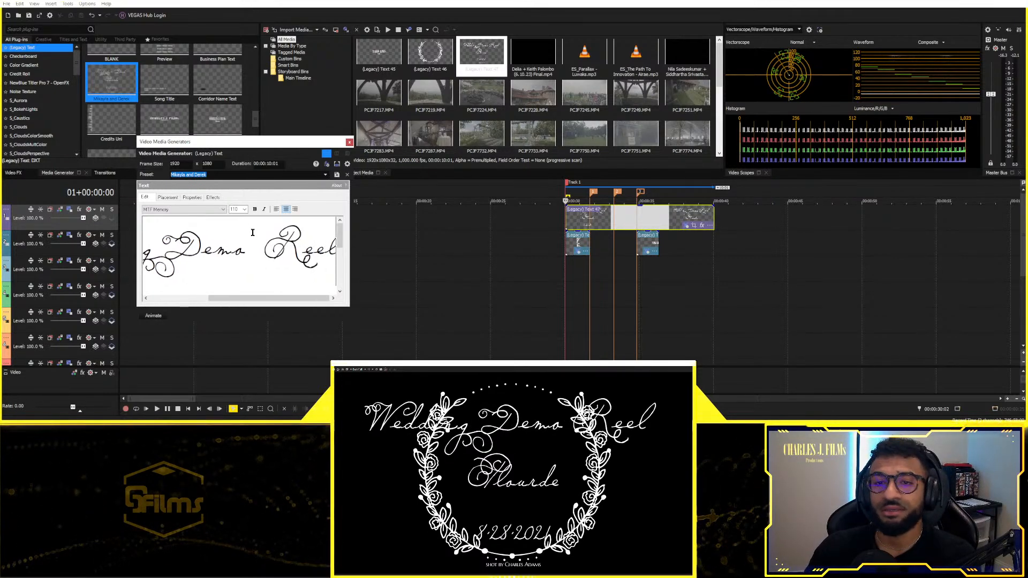
Step: Break the title after "Wedding" so "Demo Reel" sits on its own line, and delete the surname line below
{"action": "left_click", "coordinate": [166, 240]}
{"action": "key", "text": "Return"}
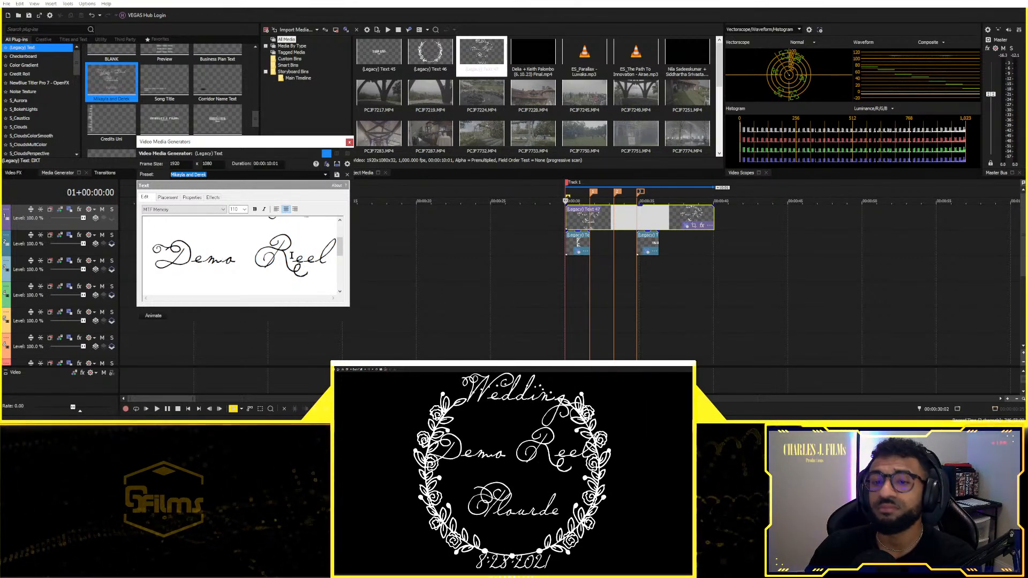
{"action": "left_click_drag", "start_coordinate": [343, 248], "coordinate": [342, 266]}
{"action": "left_click_drag", "start_coordinate": [281, 248], "coordinate": [183, 248]}
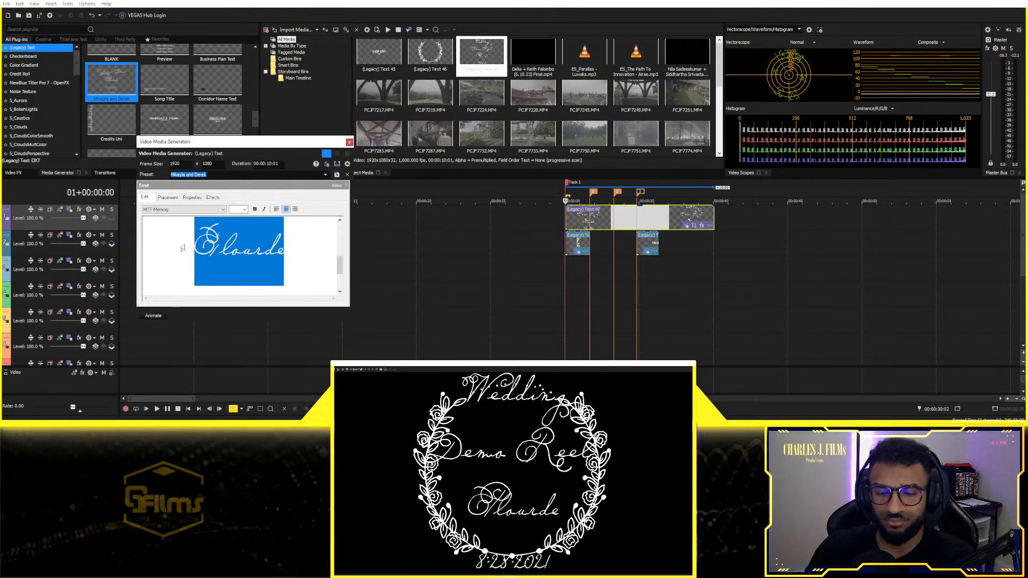
{"action": "key", "text": "BackSpace"}
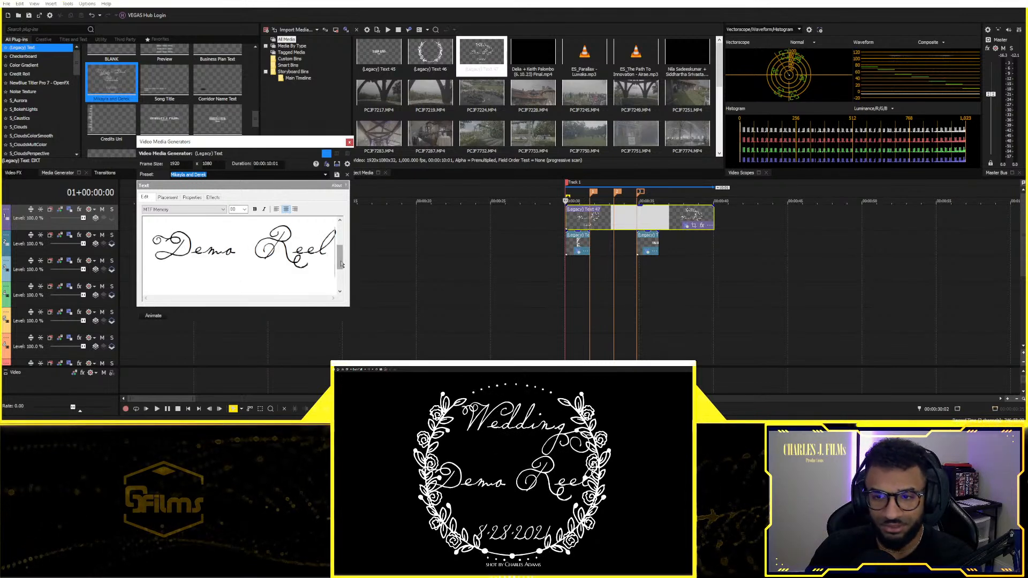
Step: Replace the wedding date with "2023" and add the middle initial to the videographer's name in the credit line
{"action": "scroll", "coordinate": [316, 279], "scroll_direction": "down", "scroll_amount": 3}
{"action": "left_click", "coordinate": [260, 256]}
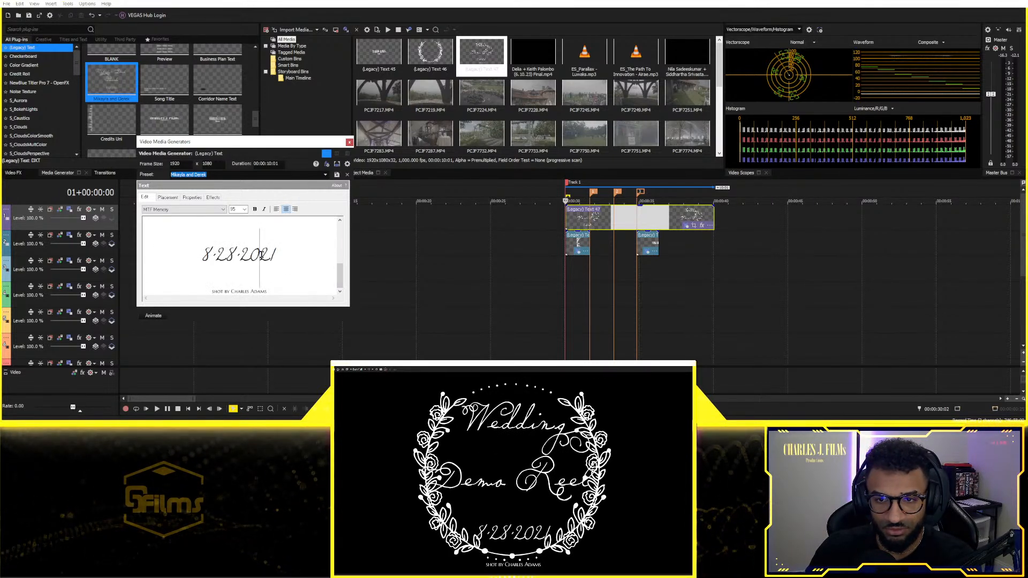
{"action": "left_click_drag", "start_coordinate": [277, 252], "coordinate": [188, 254]}
{"action": "type", "text": "2023"}
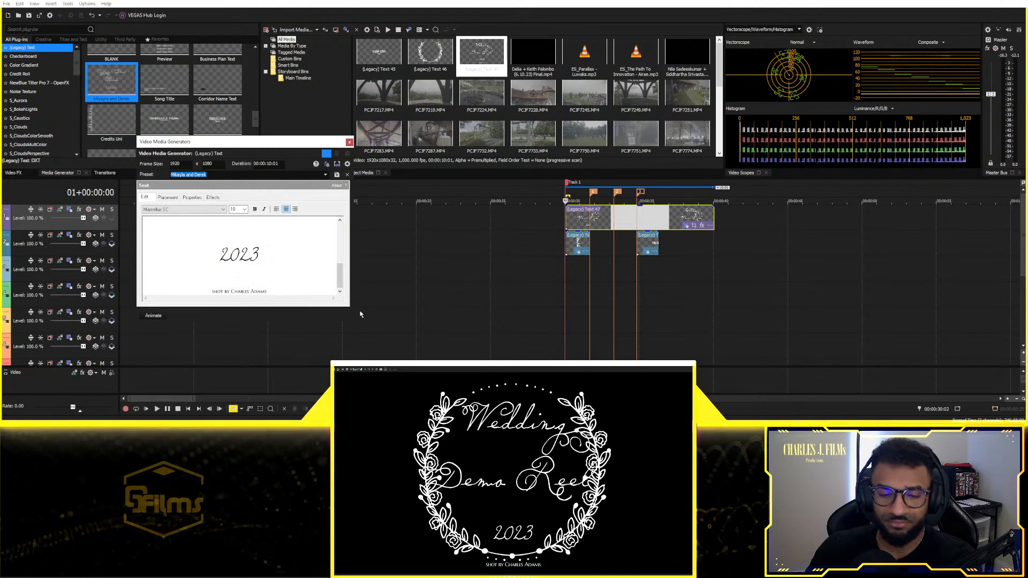
{"action": "type", "text": "J."}
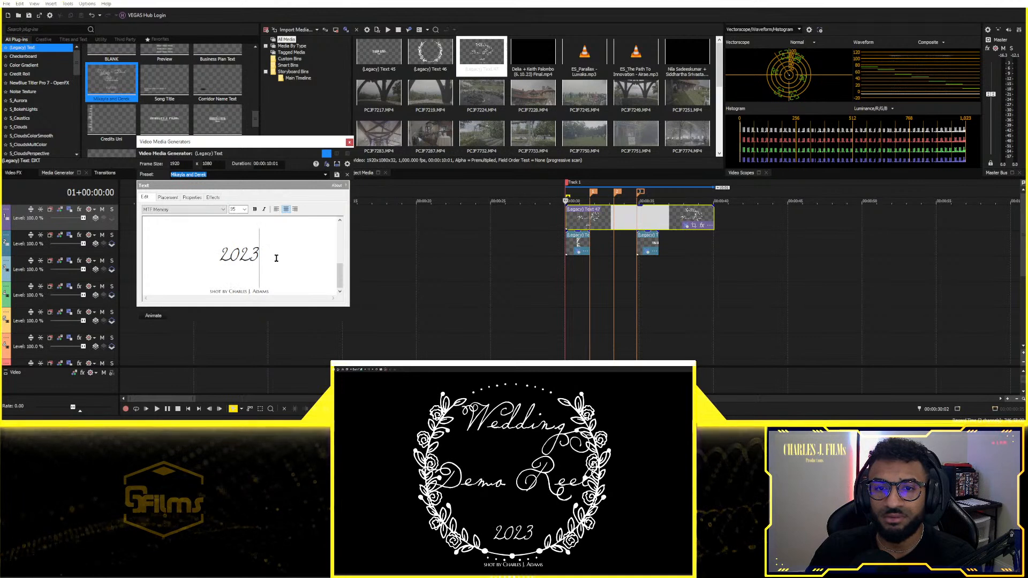
Step: Select the "Wedding" and "Demo-Reel" lines together and try the Sigmar One font on them
{"action": "left_click_drag", "start_coordinate": [340, 274], "coordinate": [339, 254]}
{"action": "left_click", "coordinate": [193, 251]}
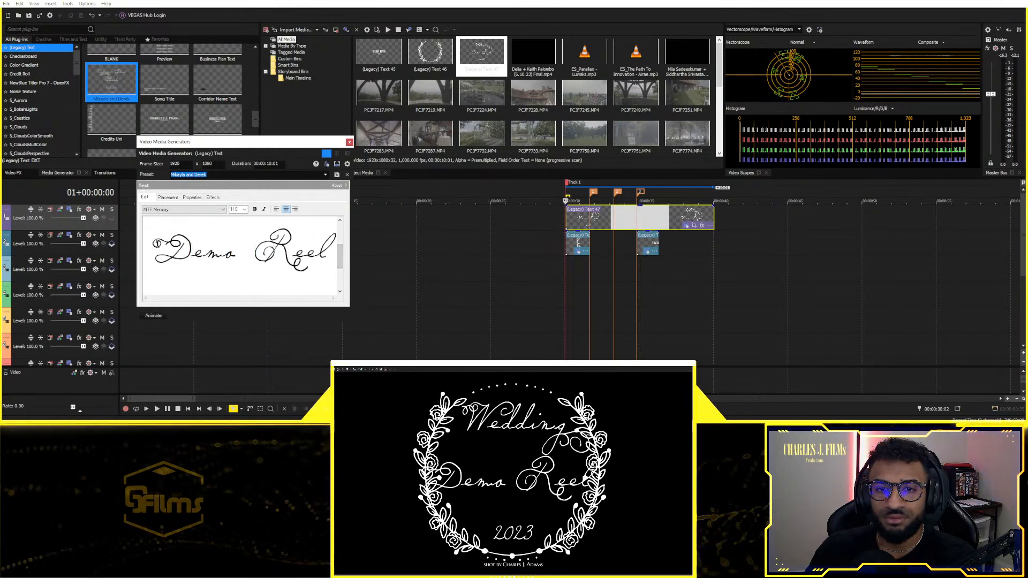
{"action": "left_click_drag", "start_coordinate": [153, 242], "coordinate": [182, 198]}
{"action": "left_click", "coordinate": [186, 209]}
{"action": "scroll", "coordinate": [201, 324], "scroll_direction": "down", "scroll_amount": 15}
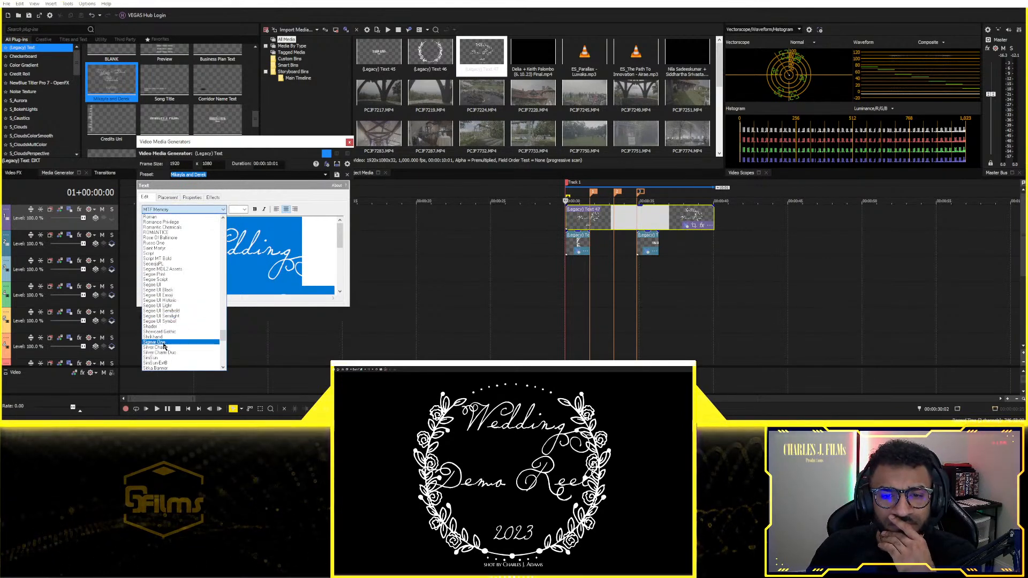
{"action": "left_click", "coordinate": [209, 338]}
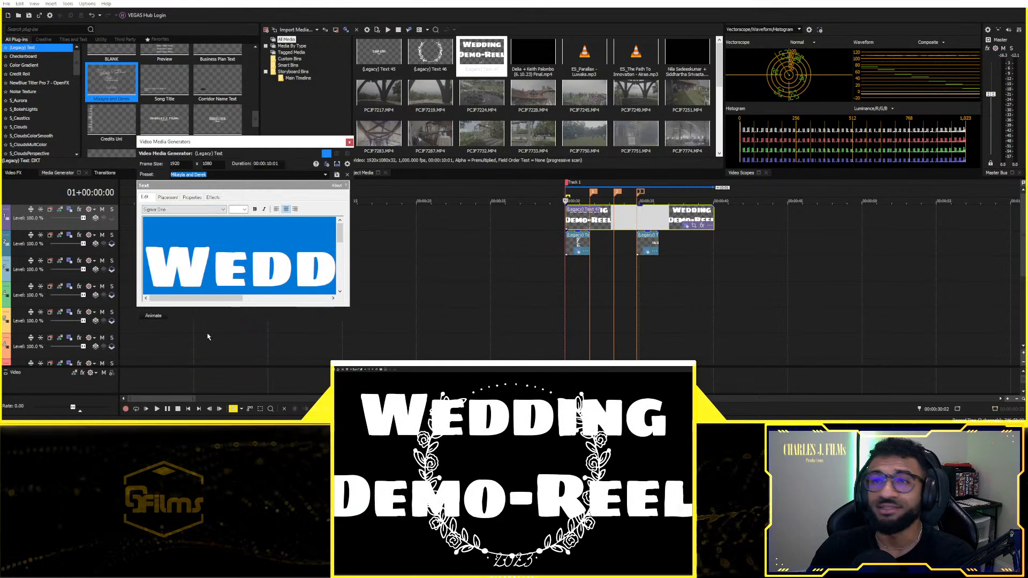
Step: Try successive fonts on the selected title lines and settle on The Heart of Everything Demo
{"action": "key", "text": "Down"}
{"action": "key", "text": "Down"}
{"action": "key", "text": "Down"}
{"action": "key", "text": "Down"}
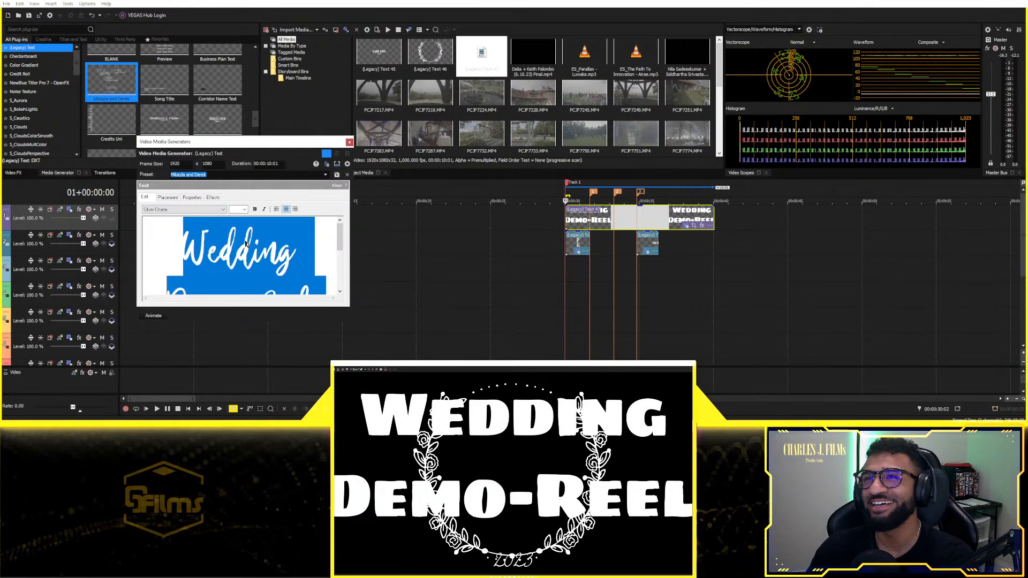
{"action": "key", "text": "Down"}
{"action": "key", "text": "Down"}
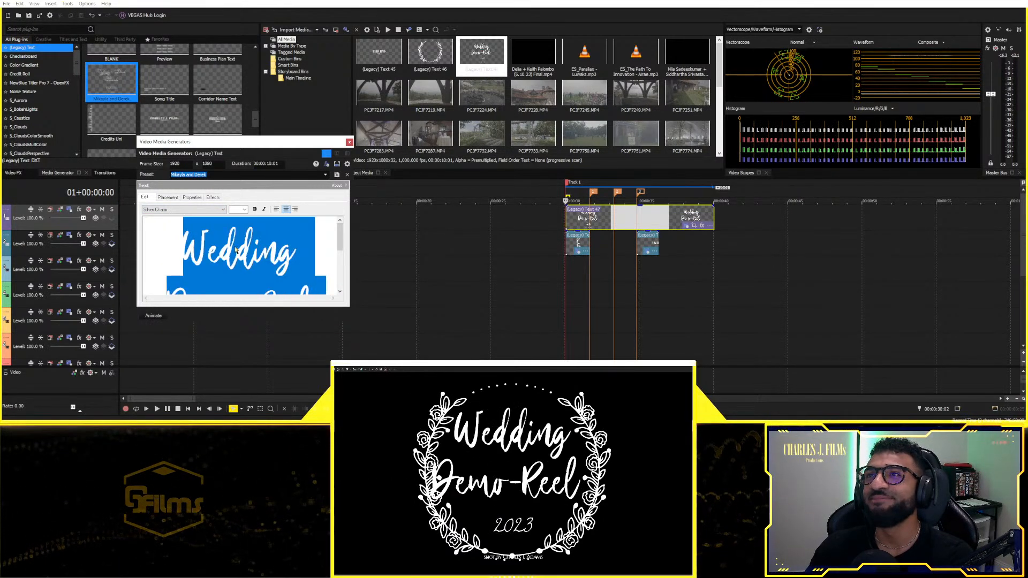
{"action": "key", "text": "Down"}
{"action": "key", "text": "Down"}
{"action": "key", "text": "Down"}
{"action": "key", "text": "Down"}
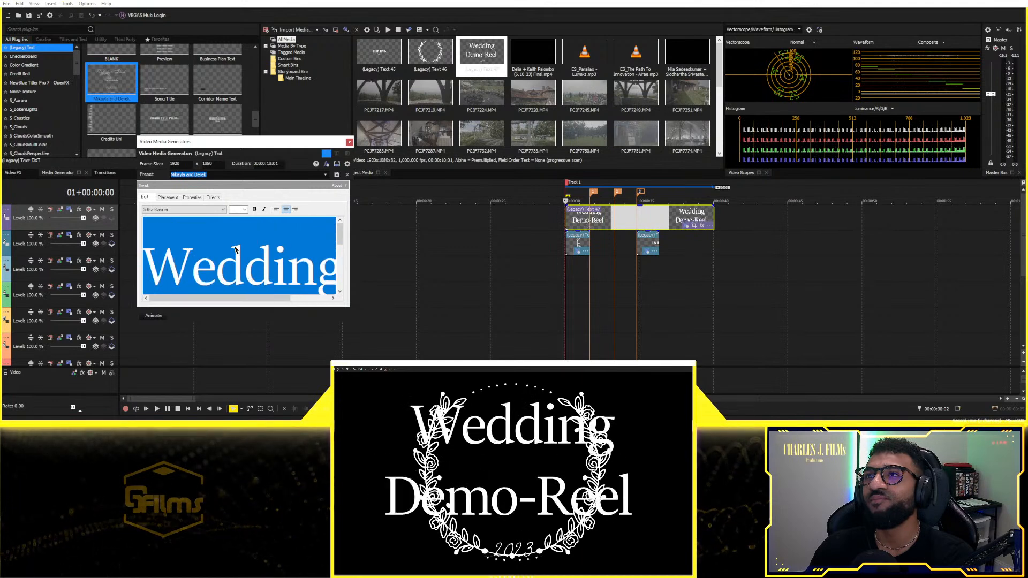
{"action": "key", "text": "Up"}
{"action": "key", "text": "Up"}
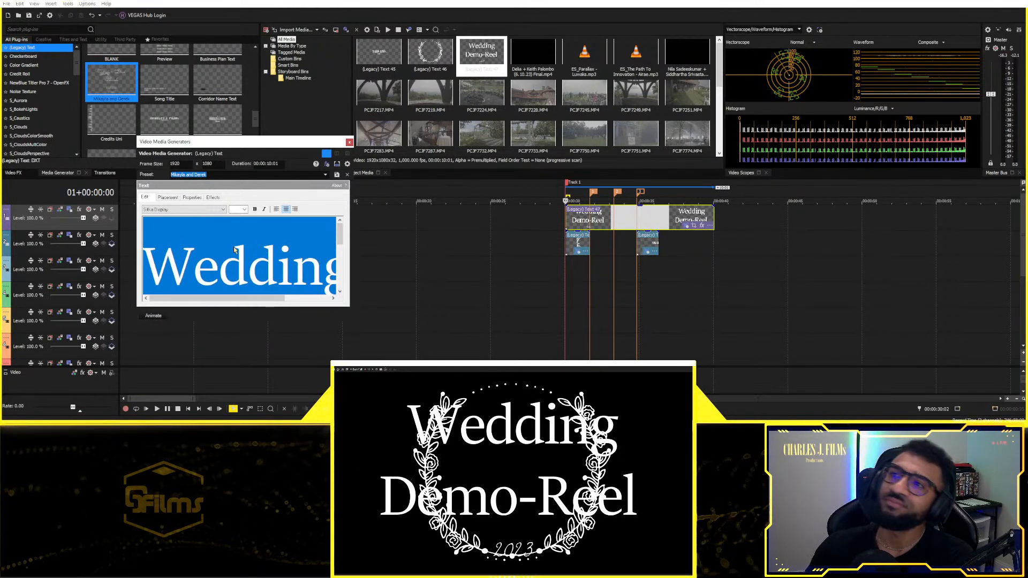
{"action": "key", "text": "Up"}
{"action": "key", "text": "Up"}
{"action": "key", "text": "Up"}
{"action": "key", "text": "Up"}
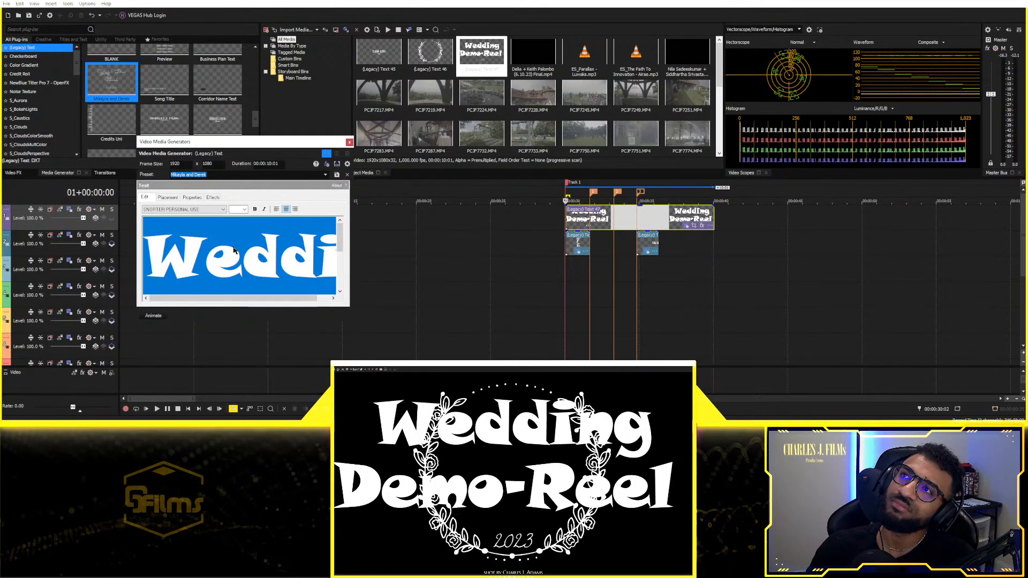
{"action": "key", "text": "Down"}
{"action": "key", "text": "Down"}
{"action": "key", "text": "Down"}
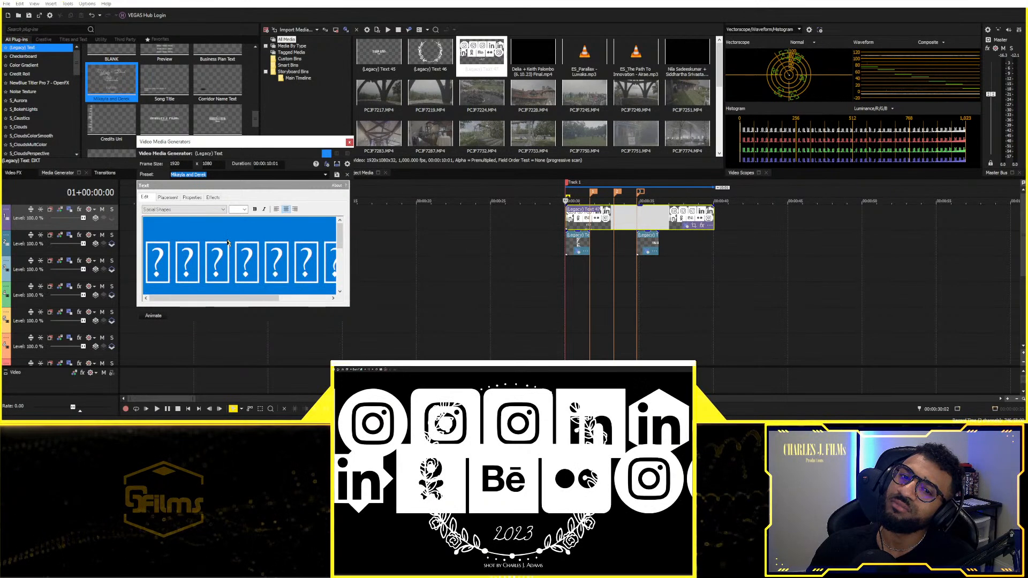
{"action": "key", "text": "Down"}
{"action": "key", "text": "Down"}
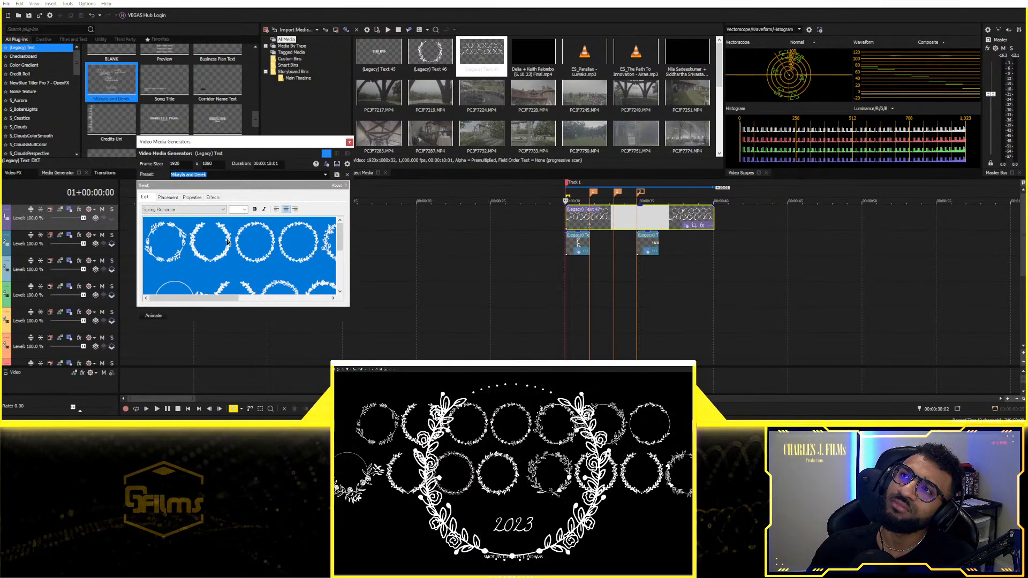
{"action": "key", "text": "Down"}
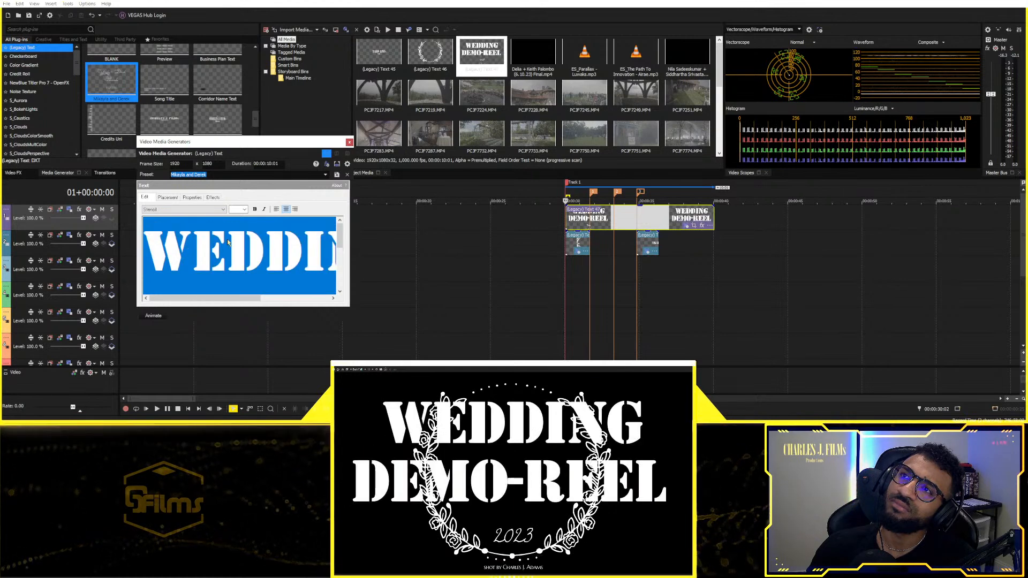
{"action": "key", "text": "Down"}
{"action": "key", "text": "Down"}
{"action": "key", "text": "Down"}
{"action": "key", "text": "Down"}
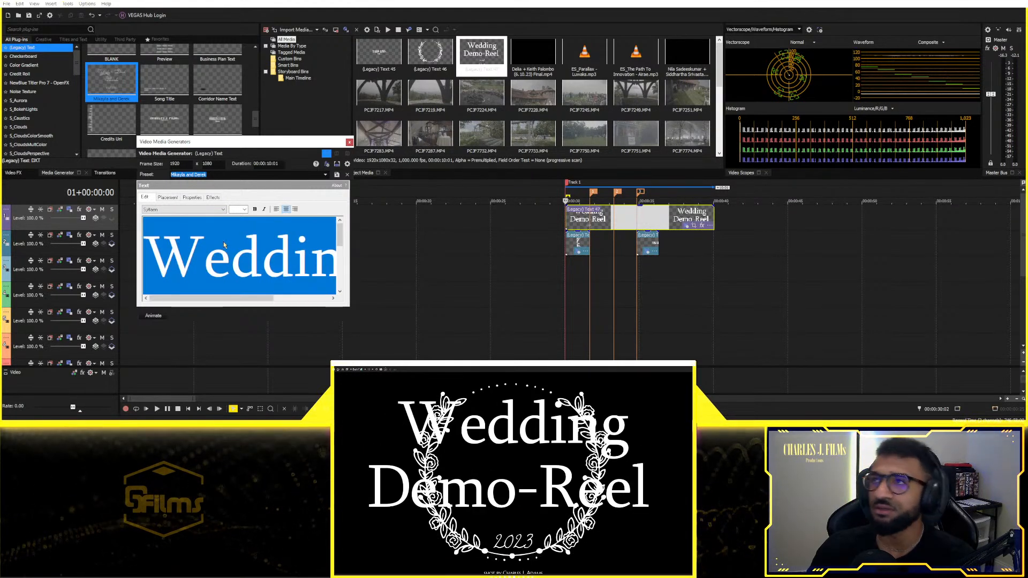
{"action": "key", "text": "Down"}
{"action": "key", "text": "Down"}
{"action": "key", "text": "Down"}
{"action": "key", "text": "Down"}
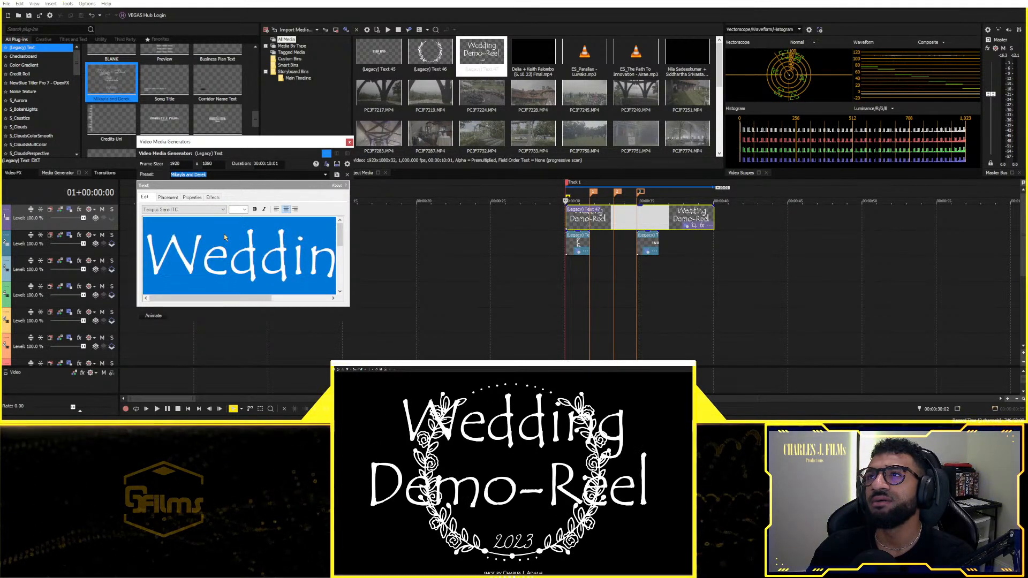
{"action": "key", "text": "Down"}
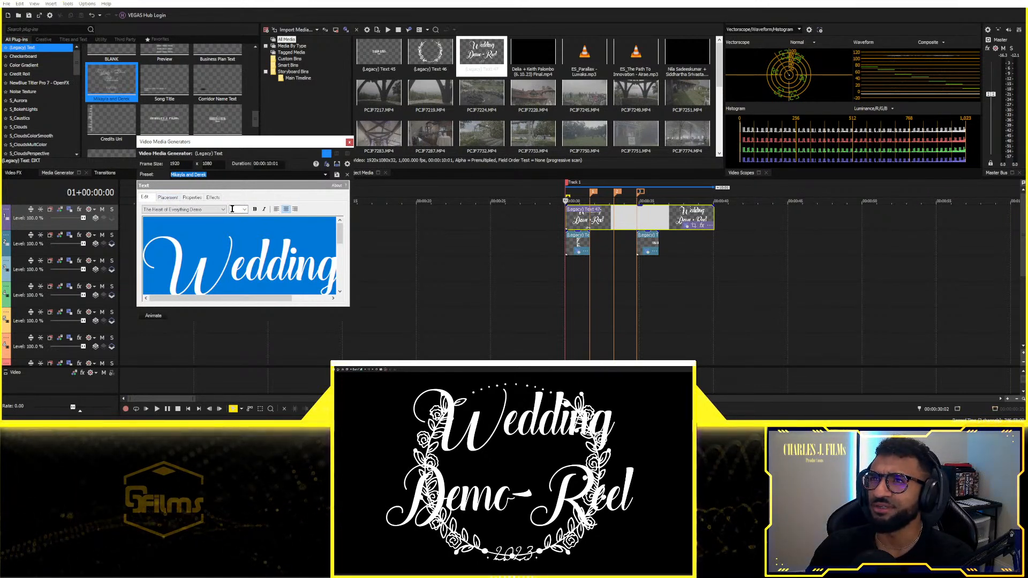
Step: Scale the title text to about 0.51 and raise it slightly inside the wreath, with the preview grid shown for alignment
{"action": "left_click", "coordinate": [192, 198]}
{"action": "left_click_drag", "start_coordinate": [193, 291], "coordinate": [181, 289]}
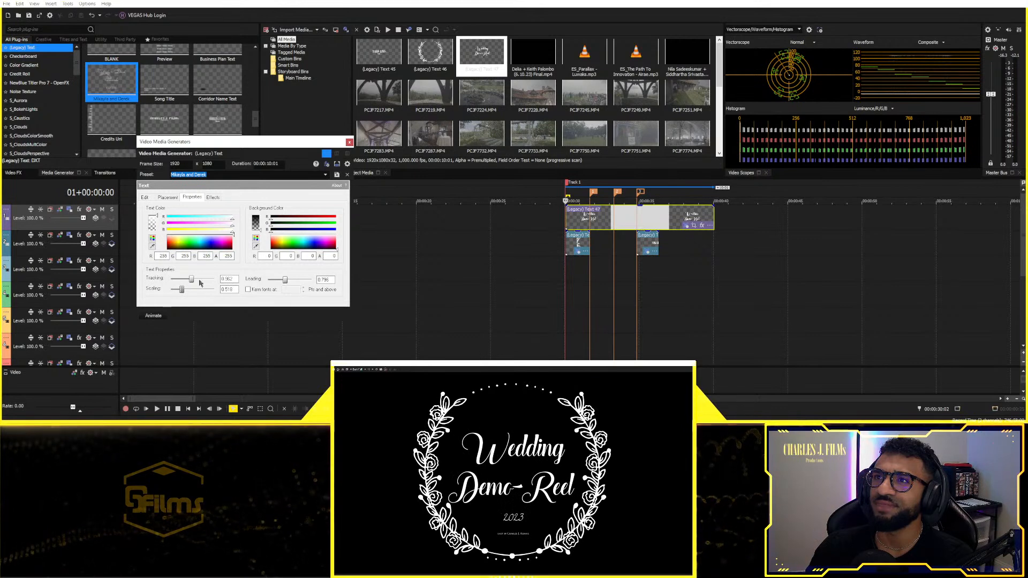
{"action": "left_click", "coordinate": [167, 198]}
{"action": "left_click_drag", "start_coordinate": [200, 261], "coordinate": [202, 261]}
{"action": "left_click", "coordinate": [369, 370]}
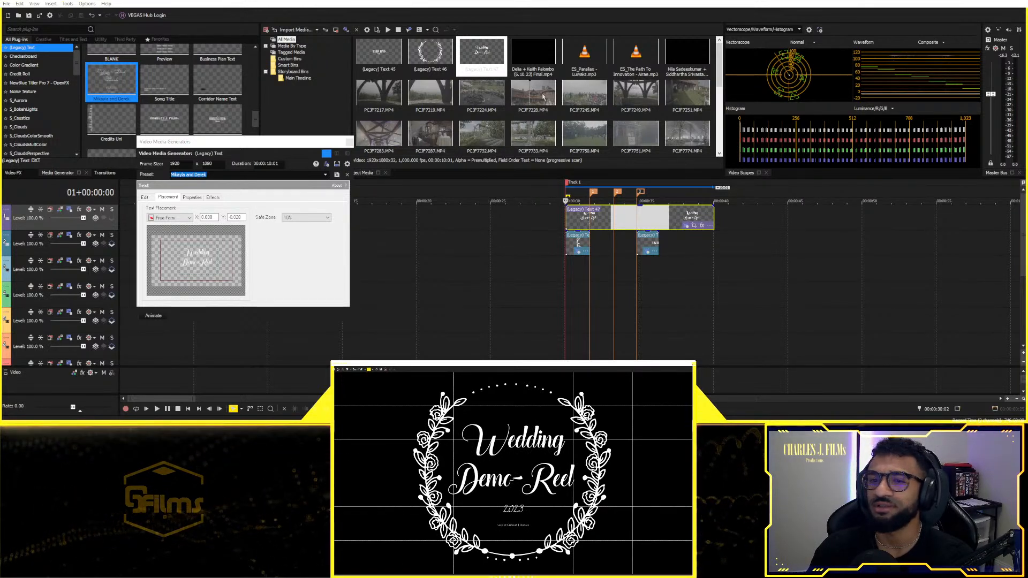
Step: Split the Wedding Demo-Reel title at the first beat marker and delete the part after the split
{"action": "left_click", "coordinate": [590, 219]}
{"action": "key", "text": "s"}
{"action": "left_click", "coordinate": [599, 220]}
{"action": "key", "text": "Delete"}
Step: Nudge the title within the wreath using Event Pan/Crop, to X Center about 967 and Y Center about 538, and close the window
{"action": "left_click", "coordinate": [577, 228]}
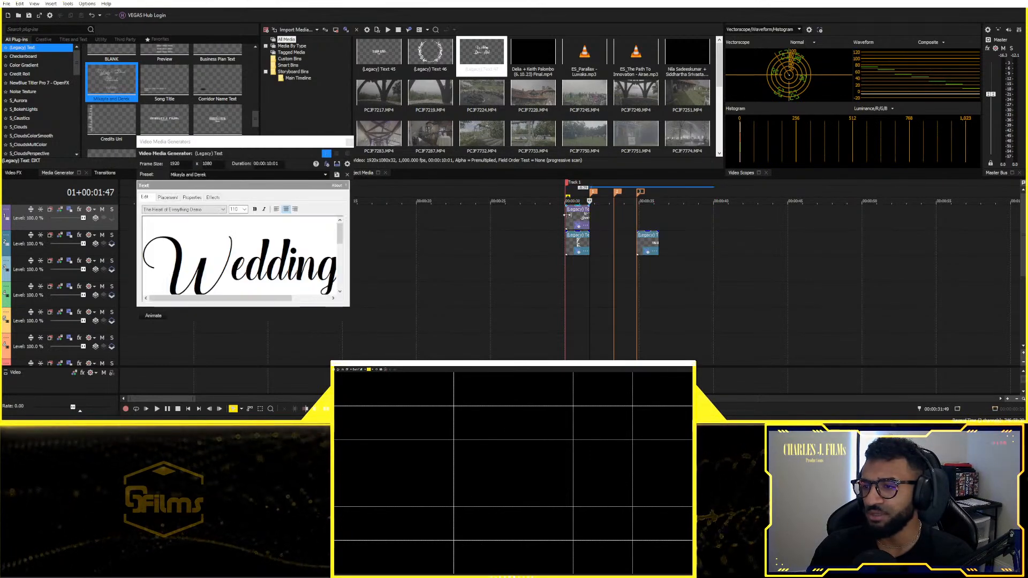
{"action": "scroll", "coordinate": [577, 228], "scroll_direction": "up", "scroll_amount": 1}
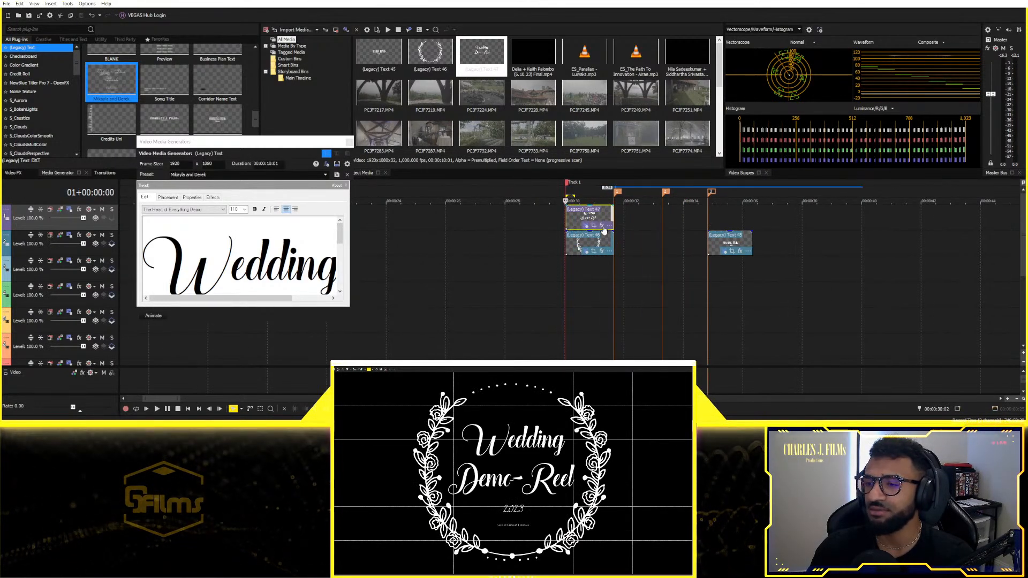
{"action": "left_click", "coordinate": [594, 226]}
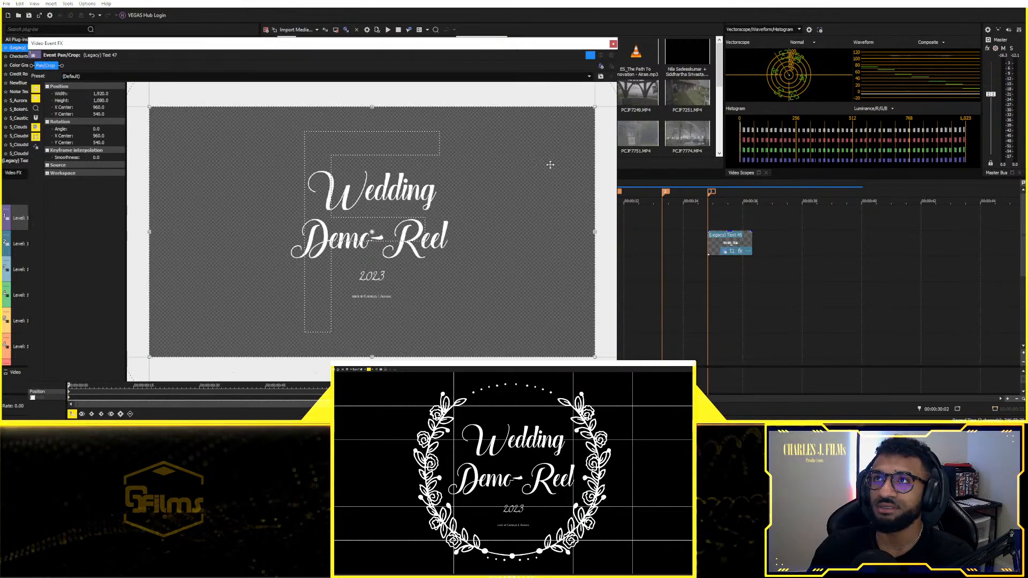
{"action": "left_click_drag", "start_coordinate": [539, 179], "coordinate": [540, 178]}
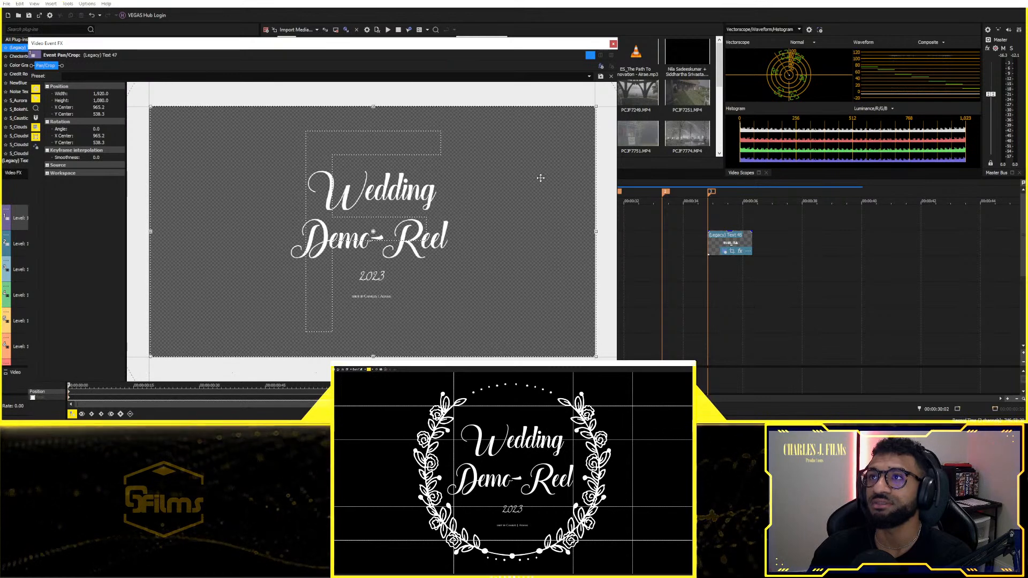
{"action": "left_click_drag", "start_coordinate": [540, 178], "coordinate": [541, 177]}
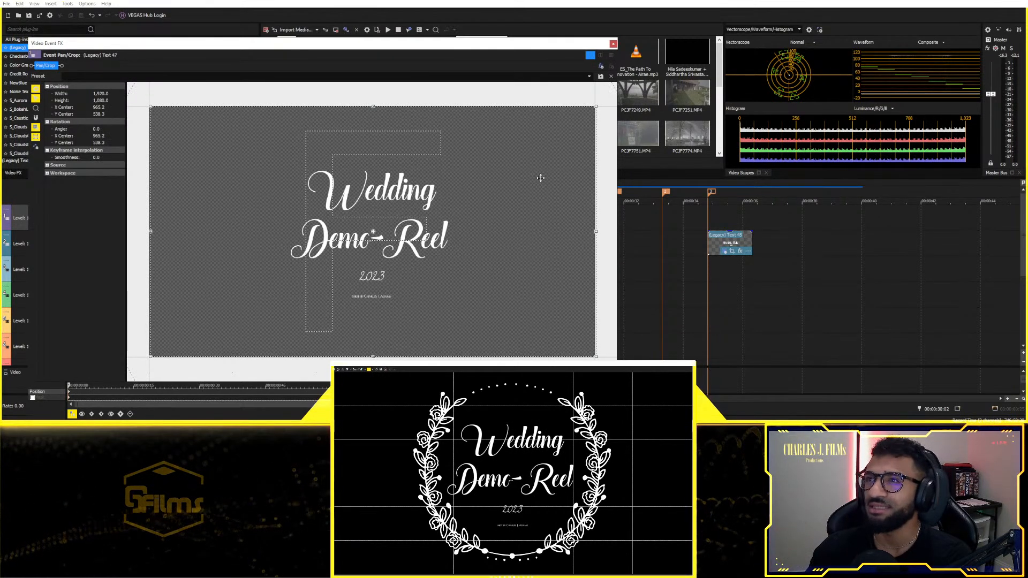
{"action": "left_click_drag", "start_coordinate": [540, 178], "coordinate": [532, 172]}
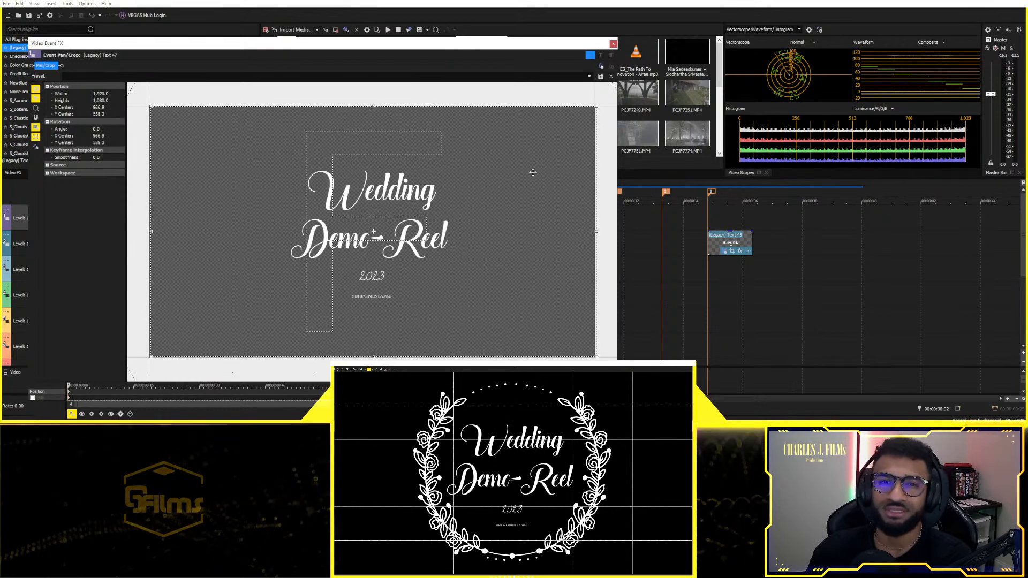
{"action": "left_click", "coordinate": [613, 43]}
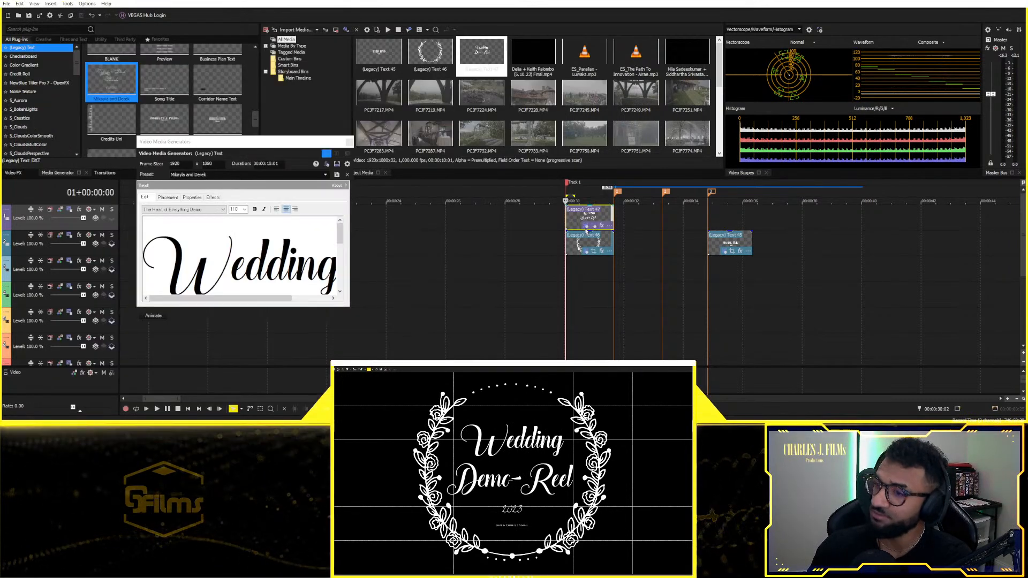
Step: Set the credit line beneath 2023 in the Wedding Demo-Reel title to the Marcellus SC font at size 13
{"action": "left_click", "coordinate": [199, 244]}
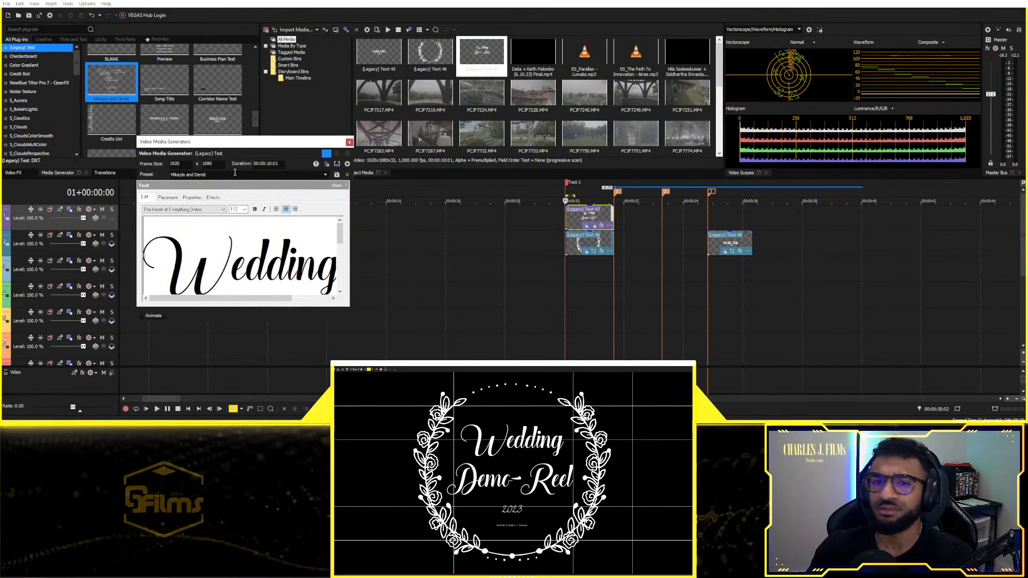
{"action": "scroll", "coordinate": [197, 267], "scroll_direction": "down", "scroll_amount": 5}
{"action": "triple_click", "coordinate": [197, 289]}
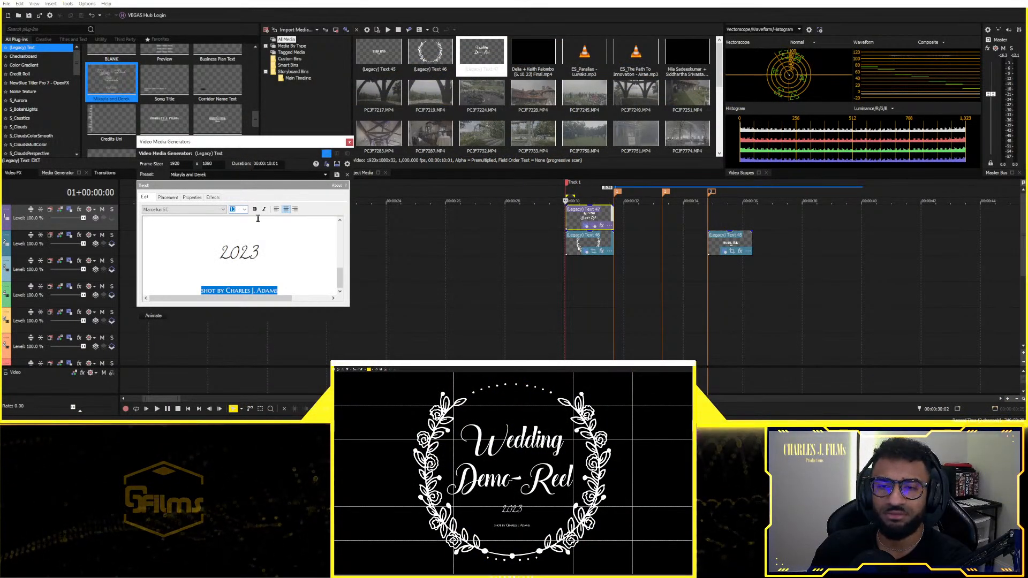
{"action": "left_click", "coordinate": [316, 2]}
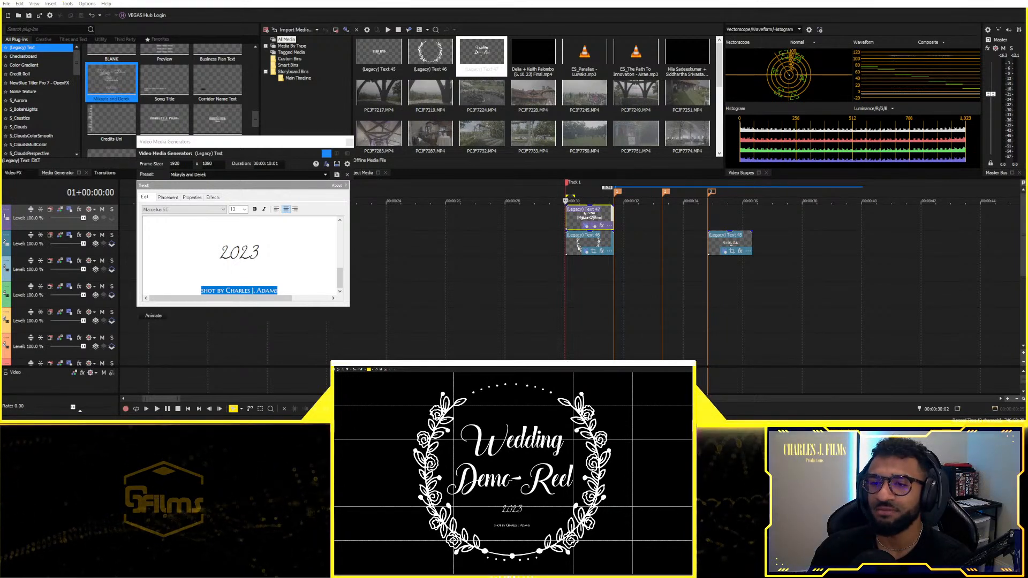
{"action": "left_click", "coordinate": [414, 129]}
{"action": "left_click", "coordinate": [255, 264]}
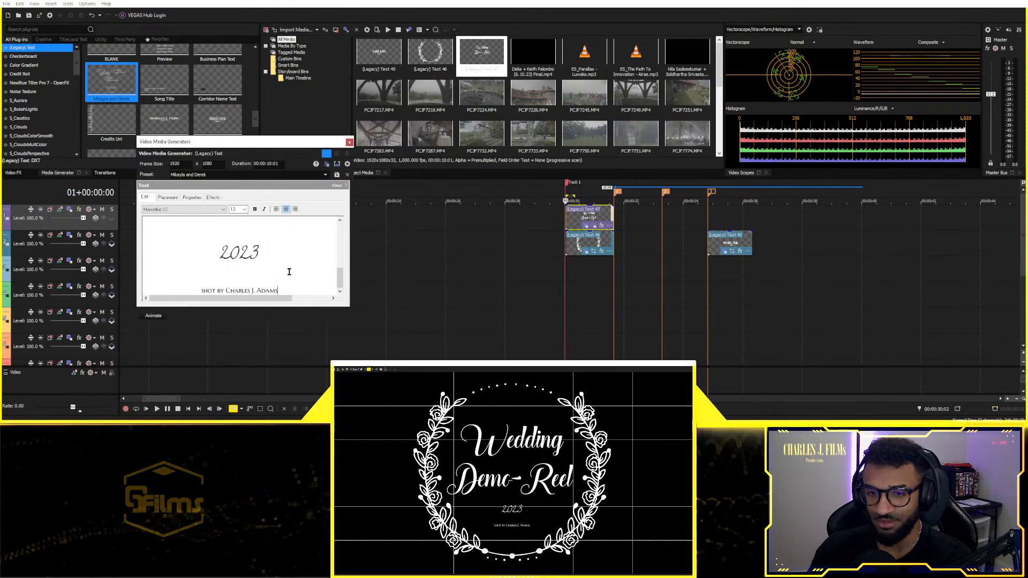
Step: Review the title's text from the credit line up to Wedding, leaving the wording as it is, and close its text settings
{"action": "scroll", "coordinate": [343, 274], "scroll_direction": "up", "scroll_amount": 5}
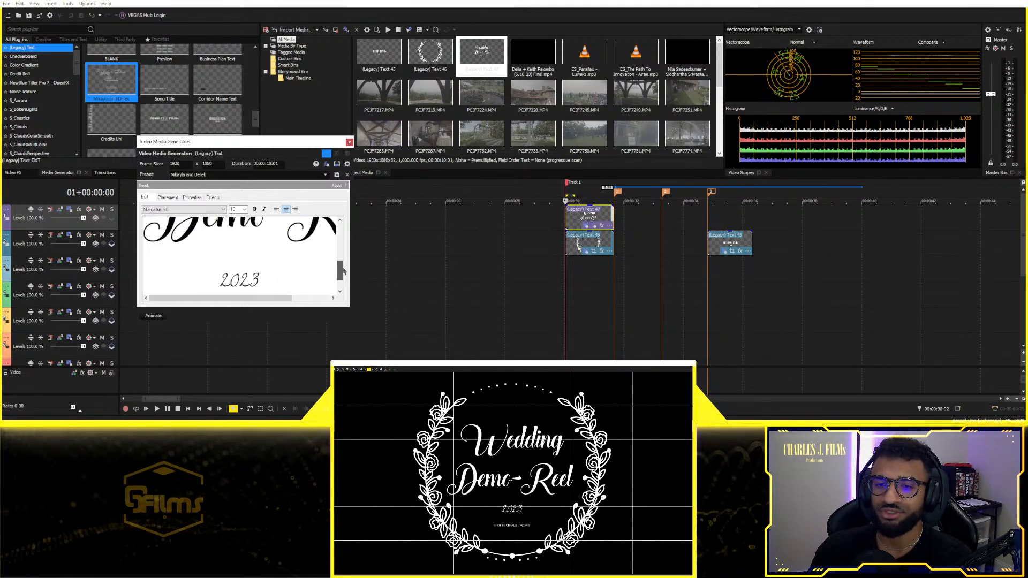
{"action": "scroll", "coordinate": [339, 274], "scroll_direction": "down", "scroll_amount": 5}
{"action": "type", "text": "2"}
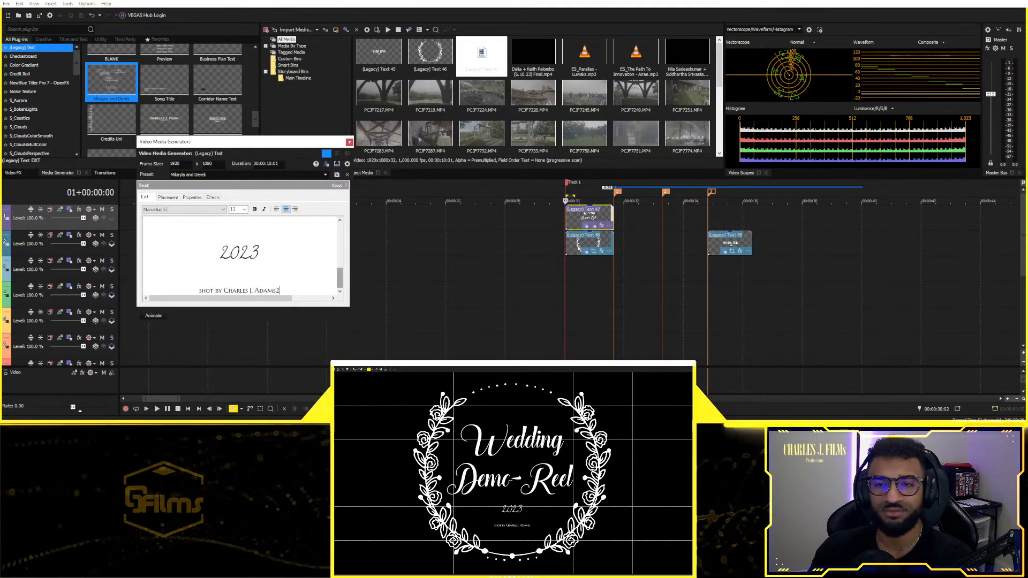
{"action": "key", "text": "BackSpace"}
{"action": "key", "text": "Up"}
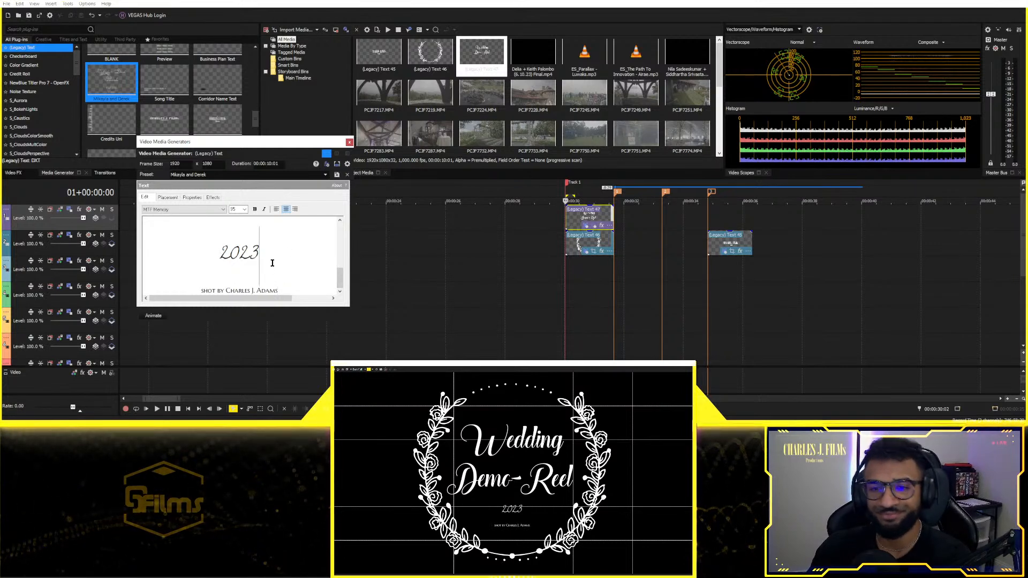
{"action": "left_click_drag", "start_coordinate": [344, 278], "coordinate": [338, 239]}
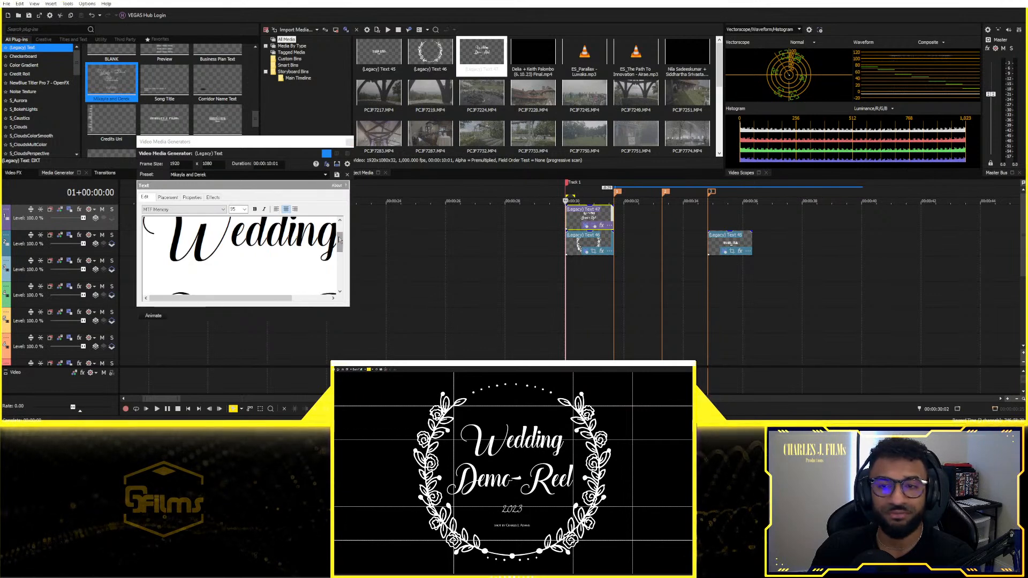
{"action": "left_click_drag", "start_coordinate": [339, 238], "coordinate": [337, 222]}
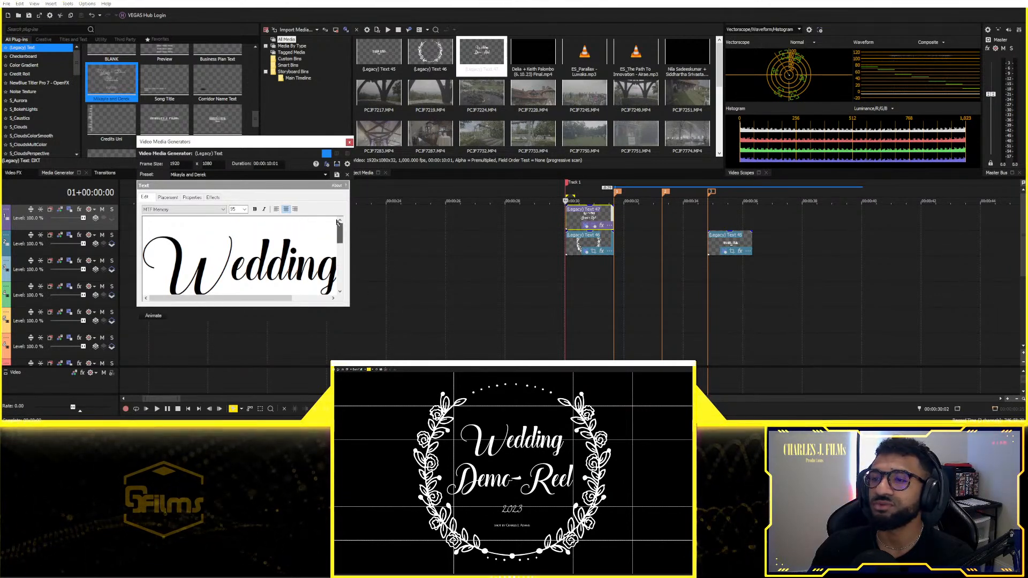
{"action": "left_click", "coordinate": [349, 142]}
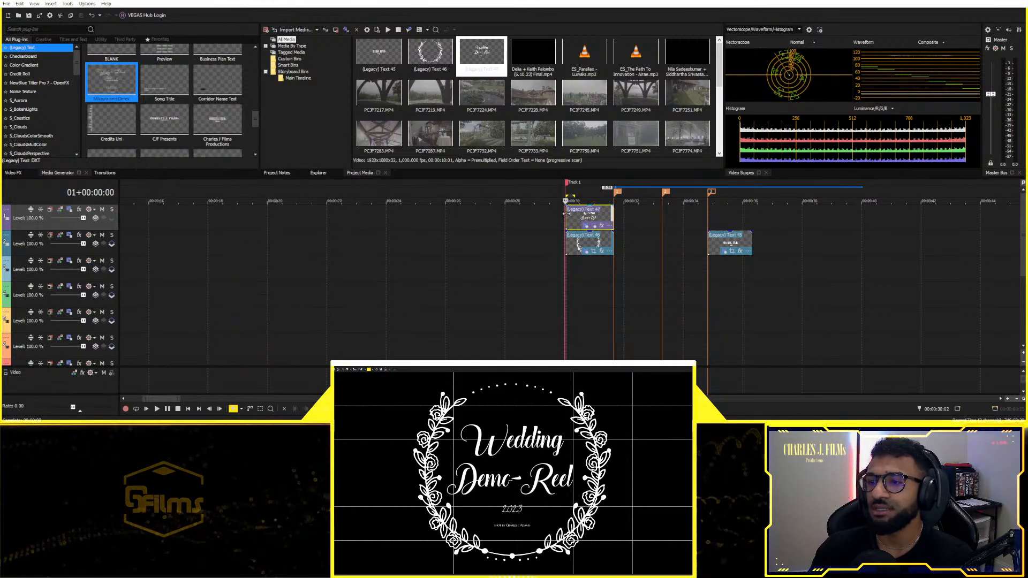
Step: Fade in both the wreath and the Wedding Demo-Reel title, with the longer fade on the title, and preview the opening
{"action": "scroll", "coordinate": [583, 222], "scroll_direction": "up", "scroll_amount": 4}
{"action": "key", "text": "space"}
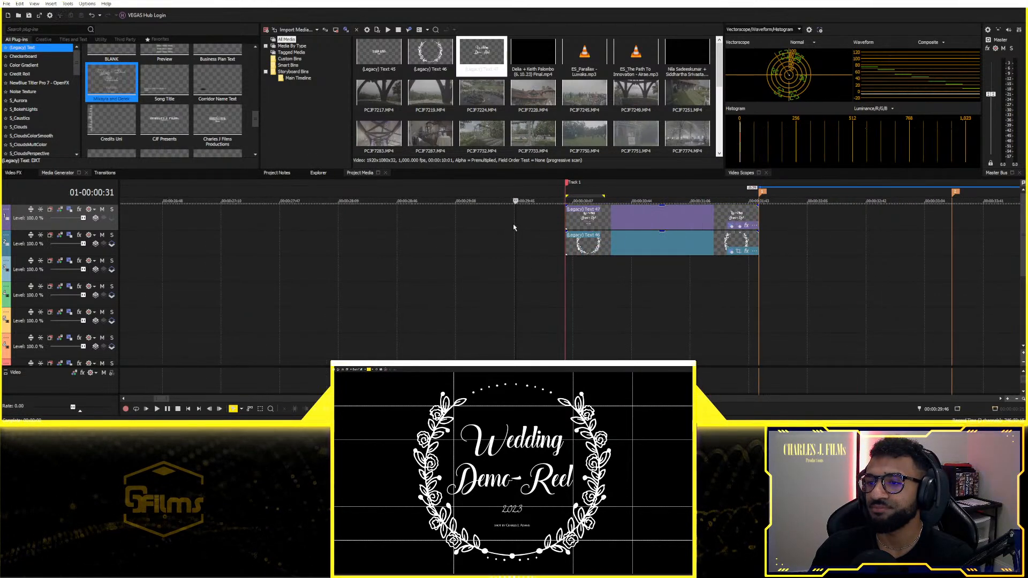
{"action": "key", "text": "space"}
{"action": "left_click_drag", "start_coordinate": [567, 207], "coordinate": [625, 218]}
{"action": "left_click_drag", "start_coordinate": [566, 232], "coordinate": [671, 228]}
{"action": "key", "text": "space"}
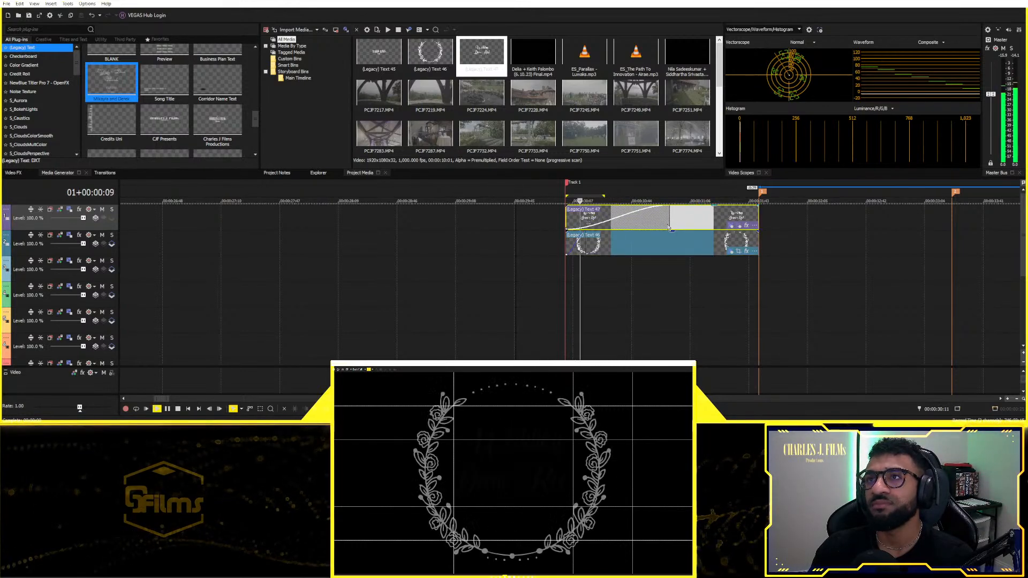
{"action": "key", "text": "space"}
Step: Shift the Wedding Demo-Reel title to start about half a second after the wreath, trim its end to the first beat marker, and preview it
{"action": "left_click_drag", "start_coordinate": [719, 221], "coordinate": [752, 222]}
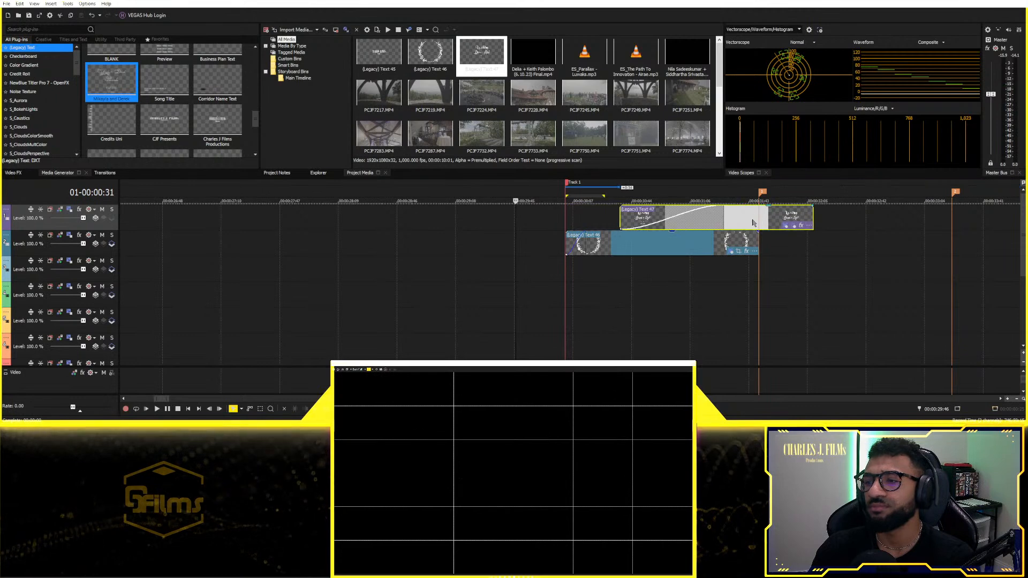
{"action": "key", "text": "space"}
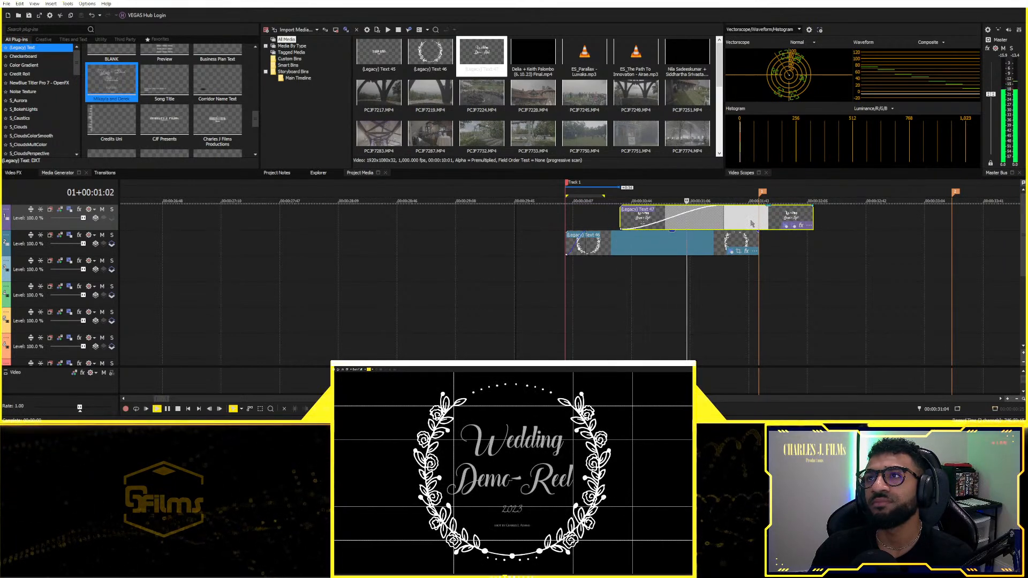
{"action": "key", "text": "space"}
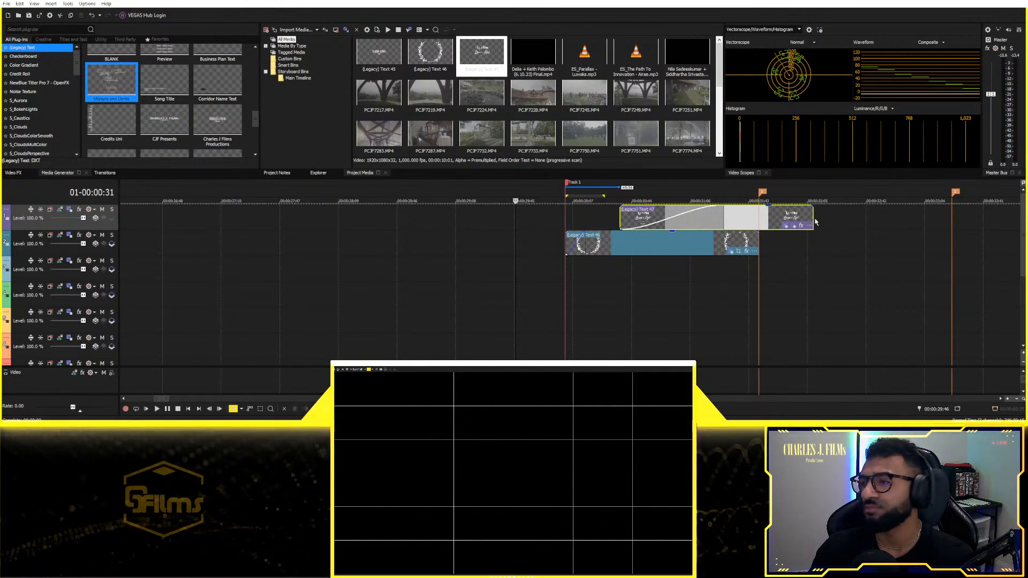
{"action": "left_click_drag", "start_coordinate": [810, 218], "coordinate": [758, 220]}
{"action": "key", "text": "space"}
{"action": "scroll", "coordinate": [740, 259], "scroll_direction": "down", "scroll_amount": 3}
{"action": "key", "text": "space"}
Step: Delete the first beat marker and extend the Wedding Demo-Reel title and wreath to end at the following marker
{"action": "left_click", "coordinate": [588, 224]}
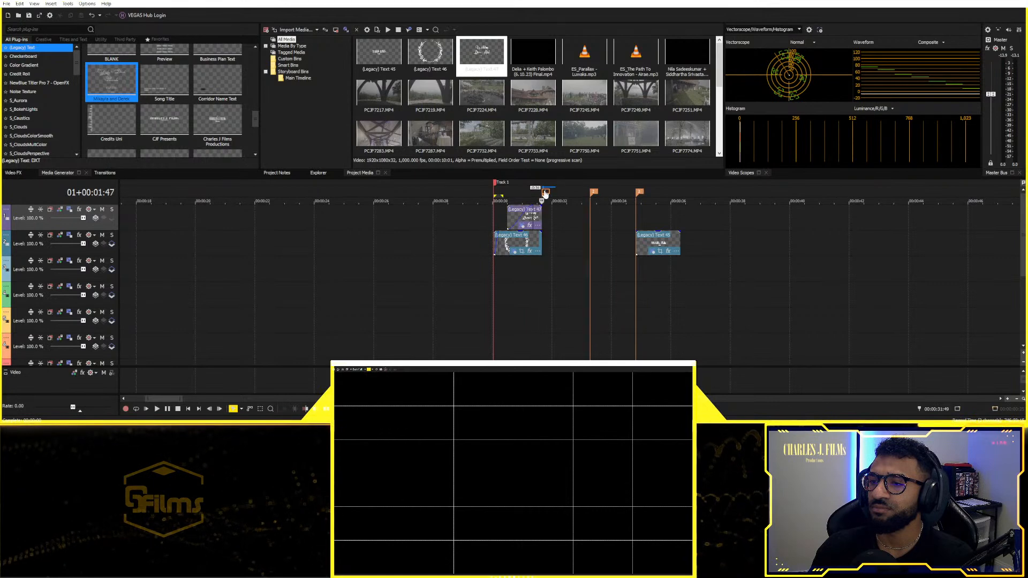
{"action": "left_click", "coordinate": [545, 194]}
{"action": "left_click_drag", "start_coordinate": [539, 236], "coordinate": [587, 223]}
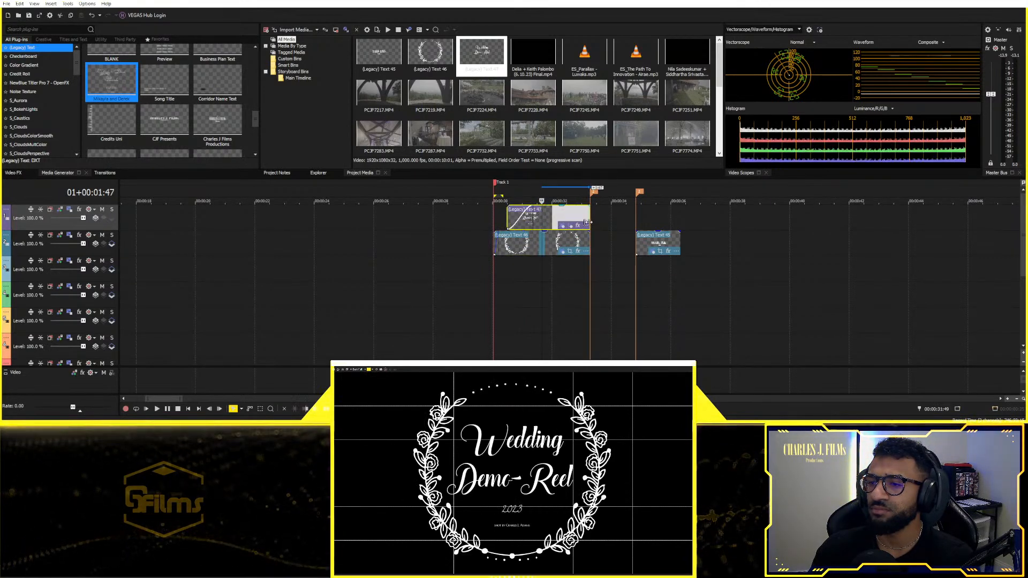
Step: Set the wreath's fade-in to about 14 frames and play the opening to check the timing
{"action": "left_click", "coordinate": [494, 265]}
{"action": "key", "text": "space"}
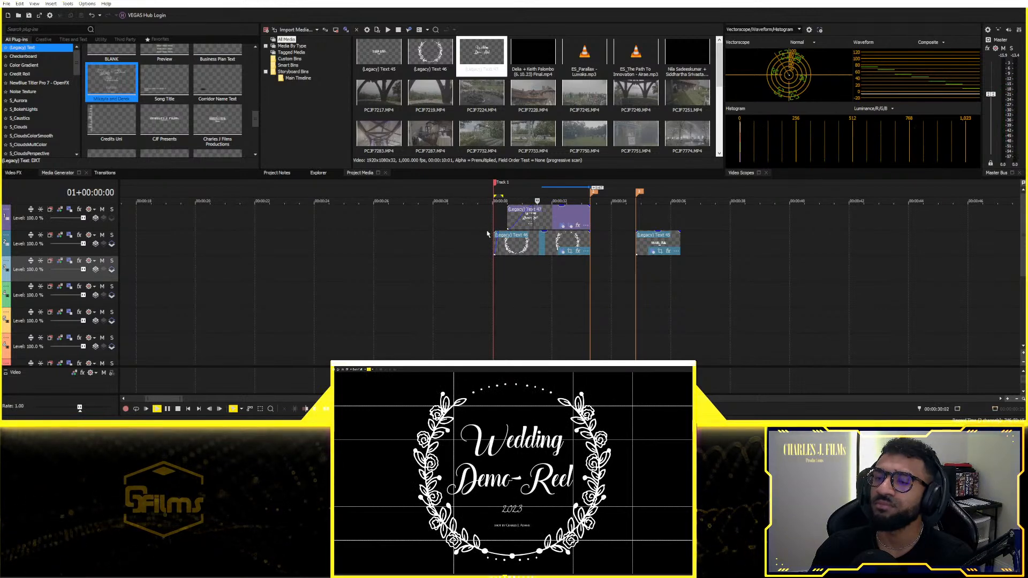
{"action": "key", "text": "space"}
{"action": "left_click_drag", "start_coordinate": [497, 241], "coordinate": [505, 241]}
{"action": "key", "text": "space"}
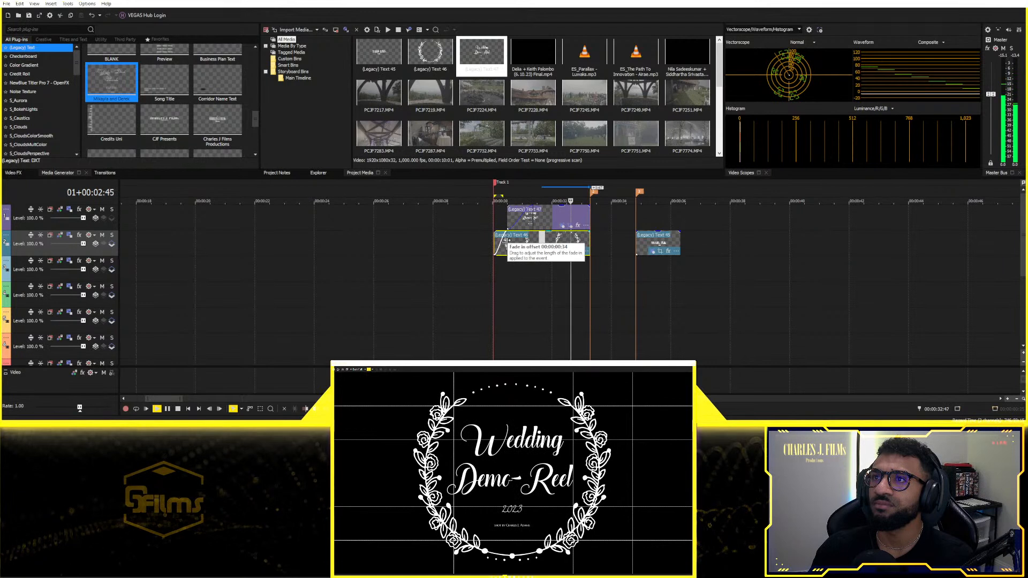
{"action": "key", "text": "space"}
Step: Delete the last beat marker and place the Charles J. Films production title directly after the wreath, extended almost to the first wedding clip
{"action": "left_click", "coordinate": [593, 245]}
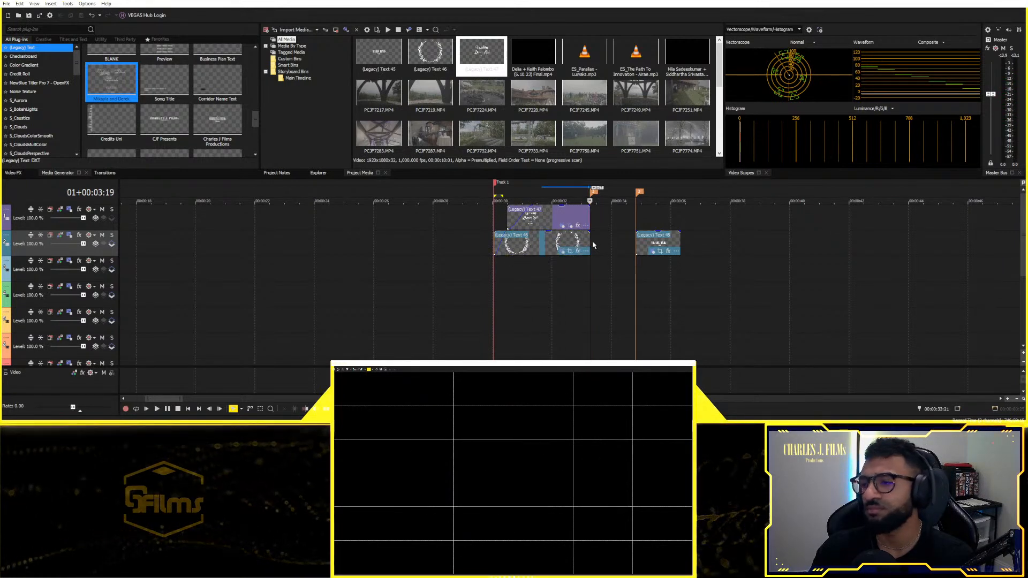
{"action": "key", "text": "space"}
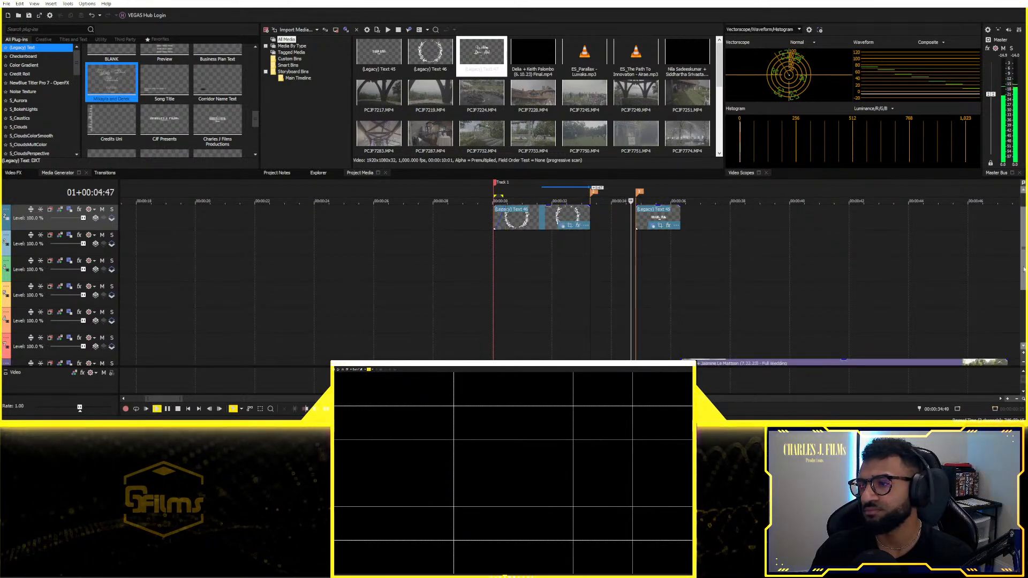
{"action": "scroll", "coordinate": [1023, 273], "scroll_direction": "down", "scroll_amount": 2}
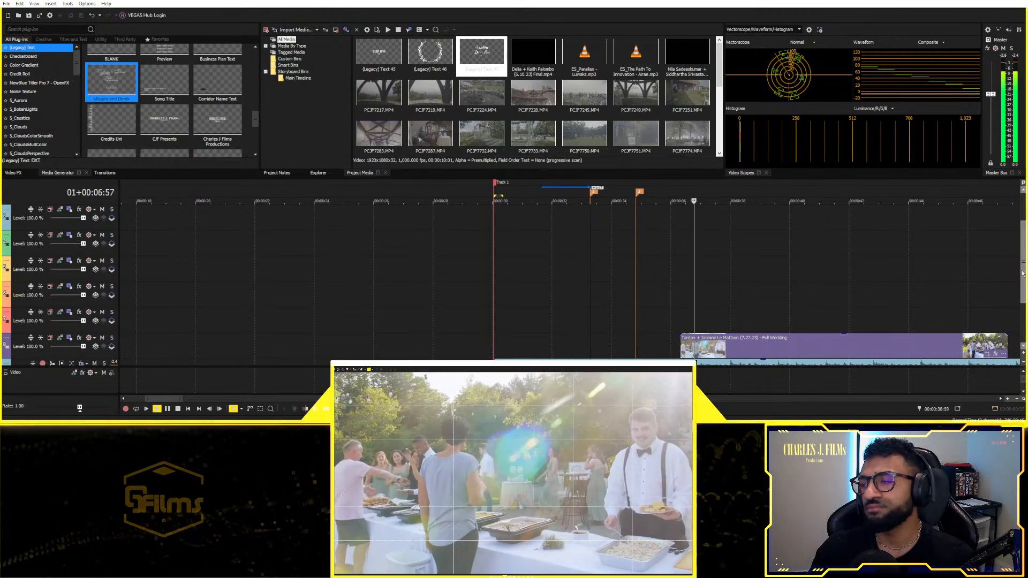
{"action": "key", "text": "space"}
{"action": "scroll", "coordinate": [1021, 271], "scroll_direction": "up", "scroll_amount": 2}
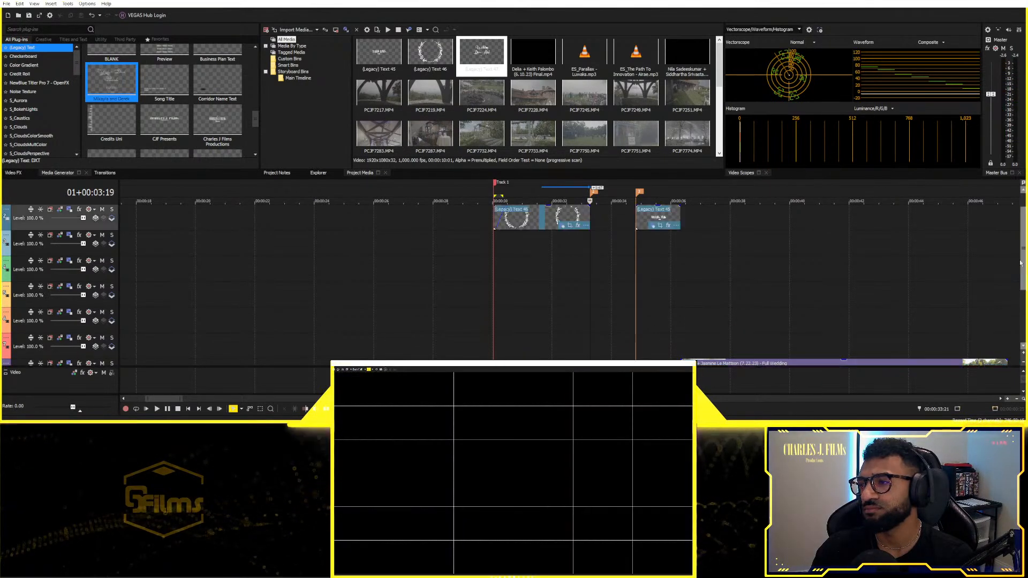
{"action": "left_click", "coordinate": [640, 192]}
{"action": "right_click", "coordinate": [640, 190]}
{"action": "left_click", "coordinate": [638, 193]}
{"action": "right_click", "coordinate": [638, 192]}
{"action": "key", "text": "d"}
{"action": "left_click_drag", "start_coordinate": [644, 244], "coordinate": [679, 246]}
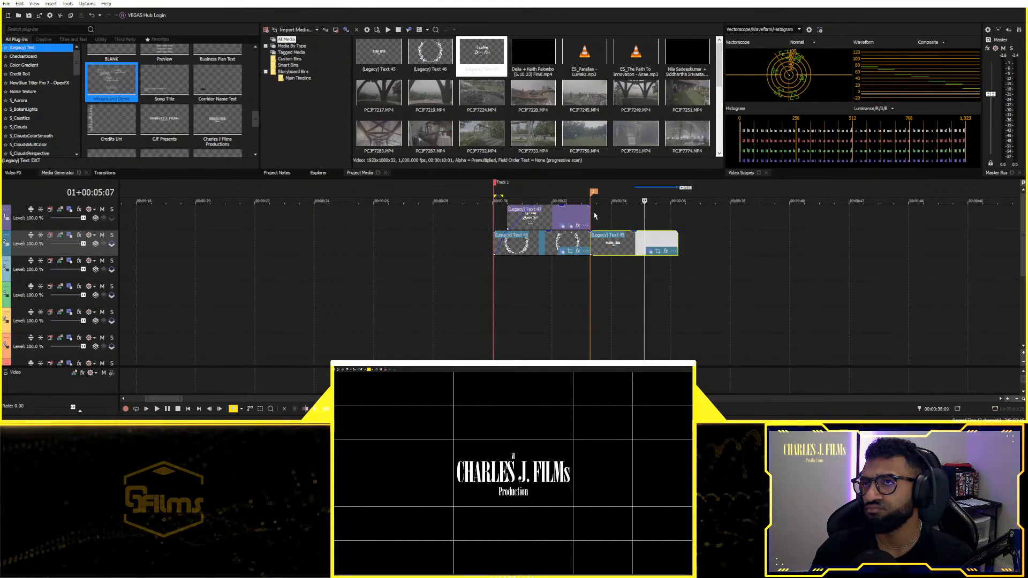
Step: Enlarge the Charles J. Films production title by shrinking its Event Pan/Crop frame to about 1,431.8 by 805.4, and preview it
{"action": "left_click", "coordinate": [590, 219]}
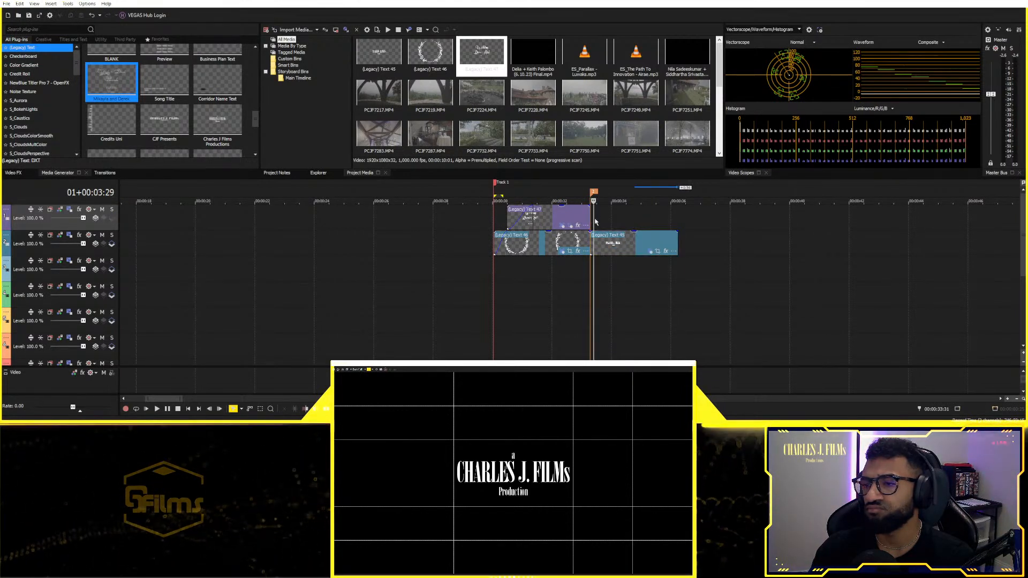
{"action": "left_click", "coordinate": [657, 251]}
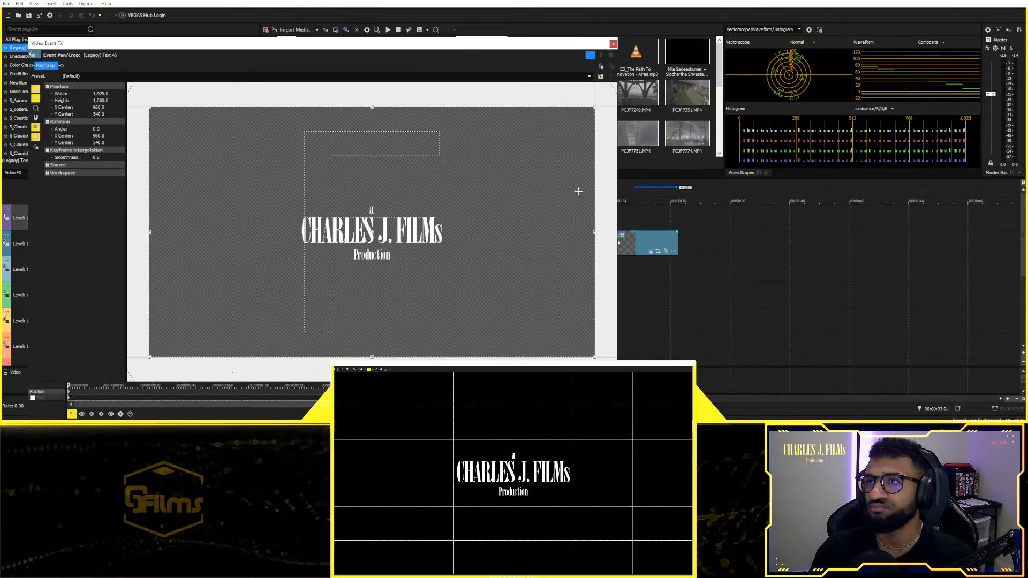
{"action": "left_click_drag", "start_coordinate": [591, 201], "coordinate": [535, 206]}
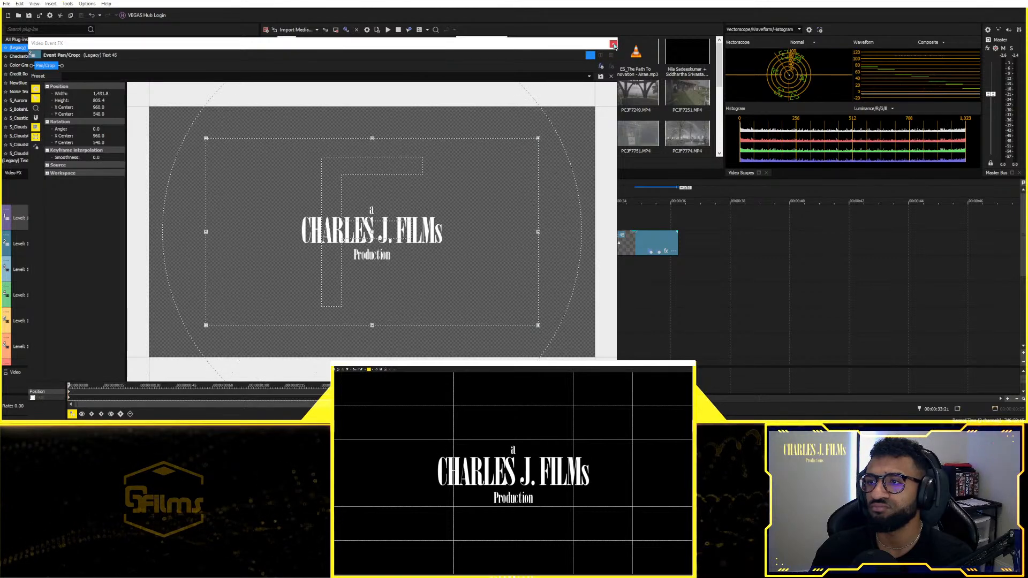
{"action": "left_click", "coordinate": [613, 44]}
{"action": "left_click", "coordinate": [479, 285]}
{"action": "key", "text": "space"}
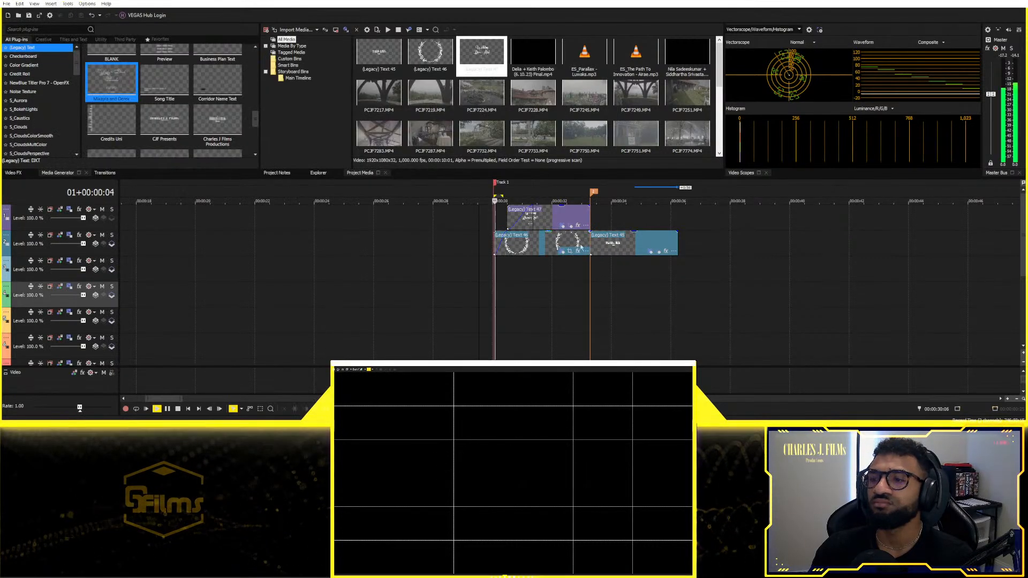
{"action": "left_click", "coordinate": [593, 243]}
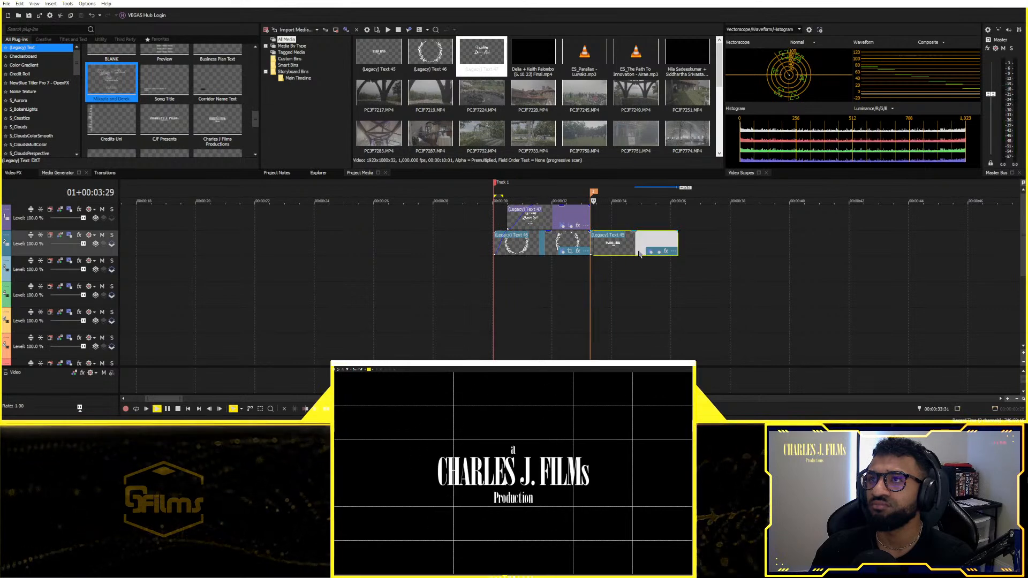
{"action": "key", "text": "space"}
Step: Restore the production title's Event Pan/Crop frame to the full 1,920 by 1,080 and close the window
{"action": "left_click", "coordinate": [659, 252]}
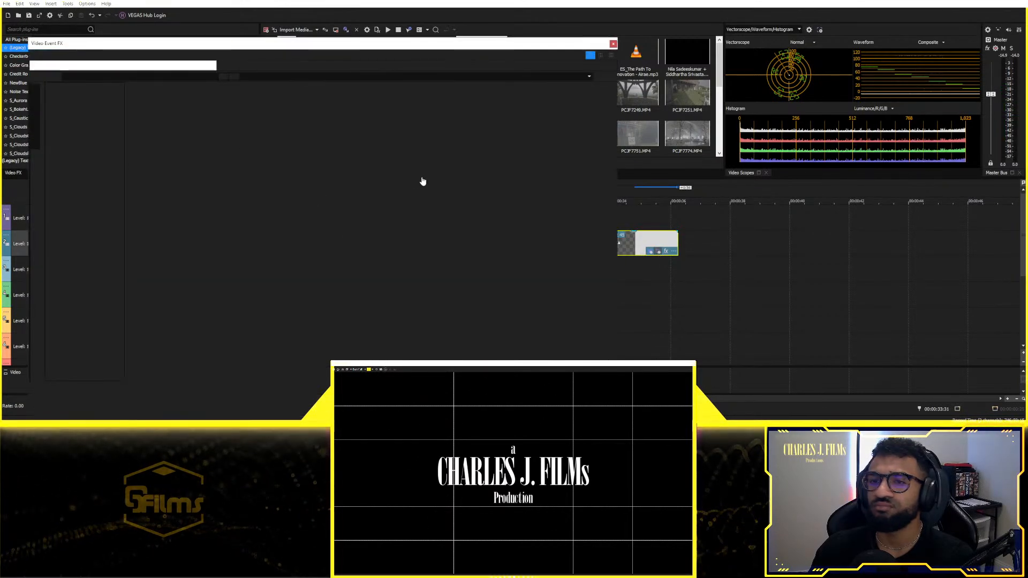
{"action": "right_click", "coordinate": [434, 194]}
{"action": "left_click", "coordinate": [465, 201]}
{"action": "left_click", "coordinate": [613, 44]}
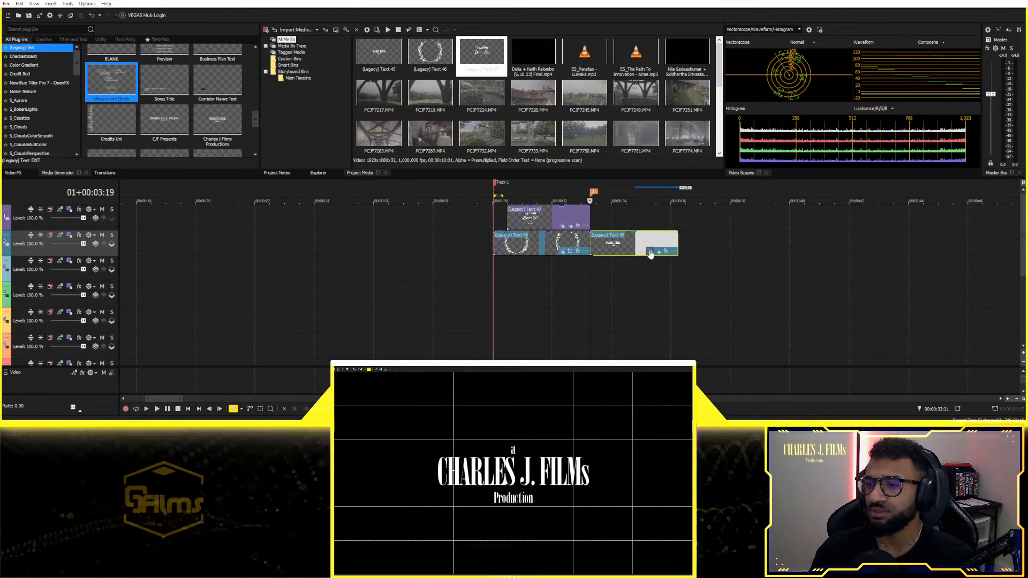
{"action": "left_click", "coordinate": [651, 252]}
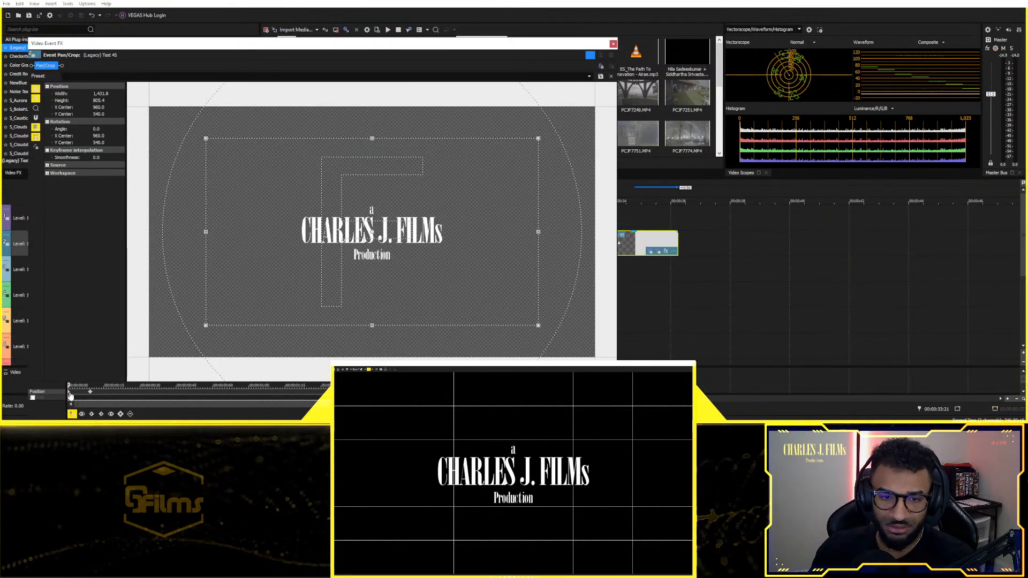
{"action": "key", "text": "Delete"}
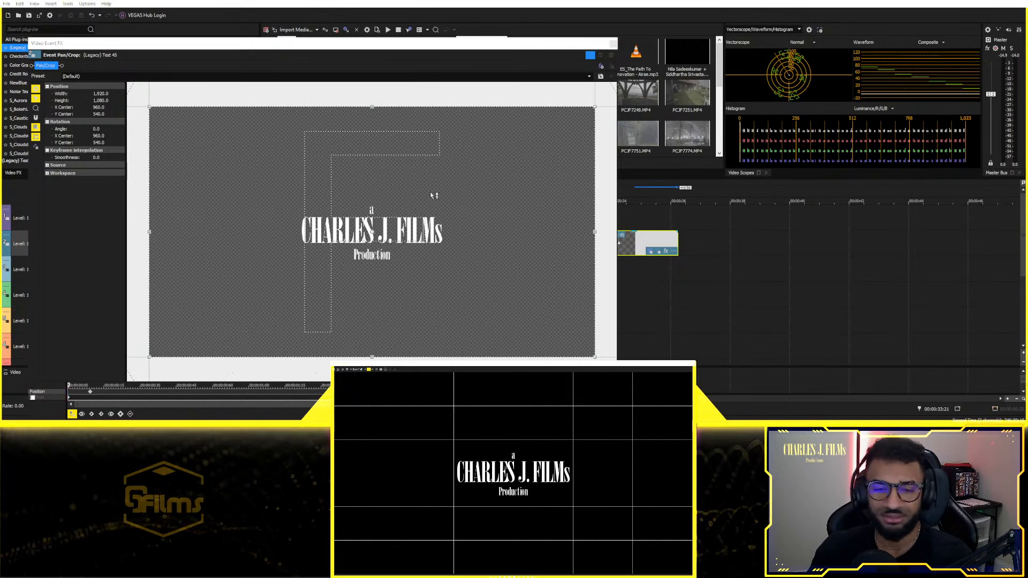
{"action": "left_click", "coordinate": [613, 43]}
Step: Increase the Charles J. Films production title's text scaling to about 1.6
{"action": "left_click", "coordinate": [647, 250]}
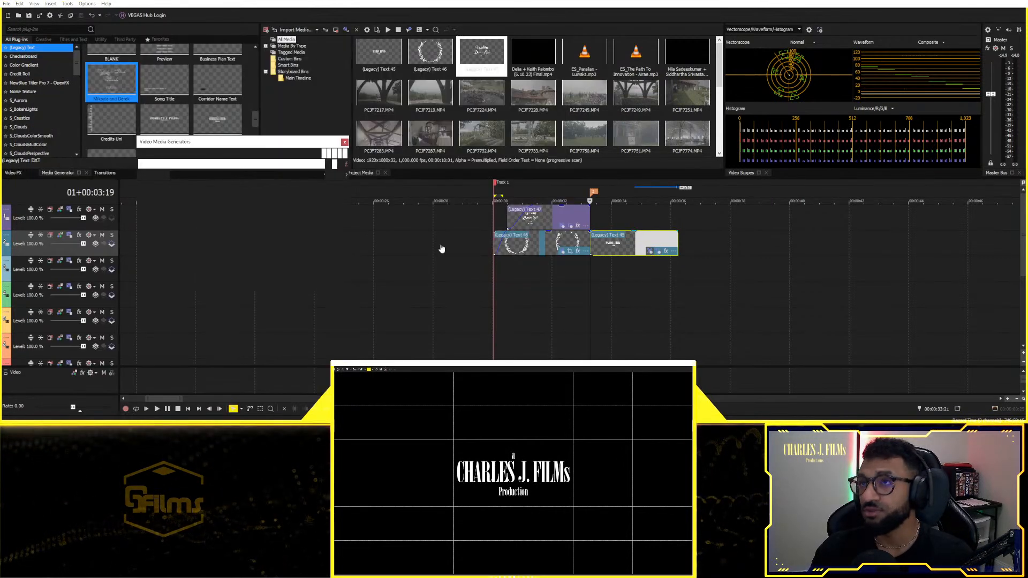
{"action": "left_click", "coordinate": [192, 198]}
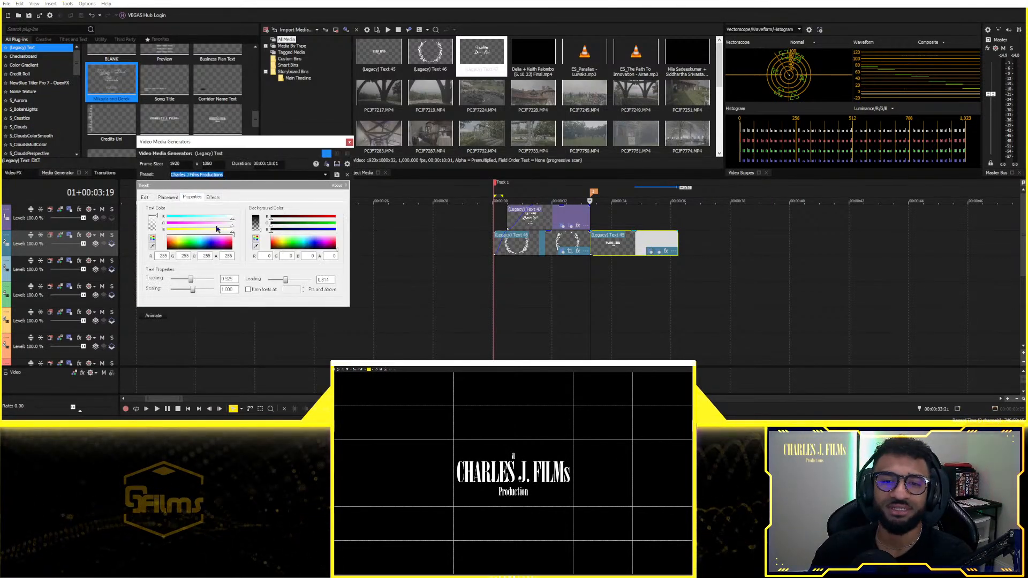
{"action": "left_click_drag", "start_coordinate": [194, 292], "coordinate": [198, 294]}
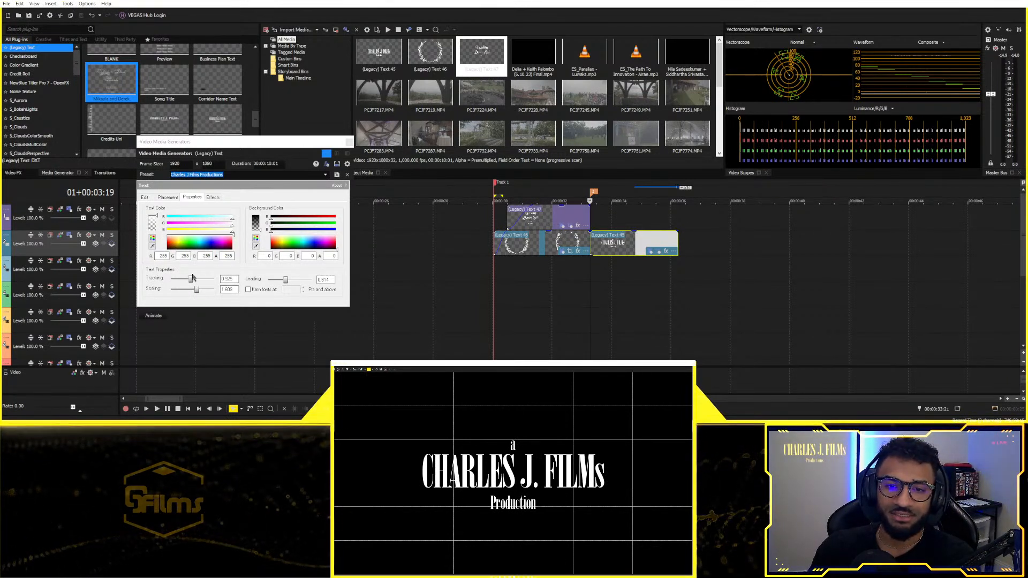
{"action": "left_click", "coordinate": [348, 142]}
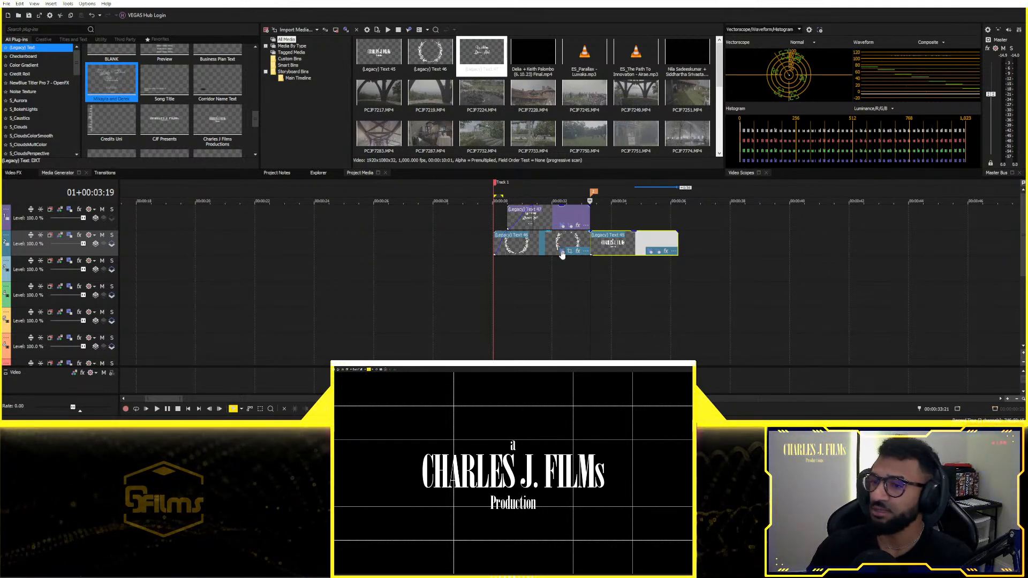
Step: Play back the opening titles and extend the production title's end slightly to meet the first wedding clip
{"action": "mouse_move", "coordinate": [1022, 231]}
{"action": "left_mouse_down"}
{"action": "mouse_move", "coordinate": [1022, 289]}
{"action": "mouse_move", "coordinate": [1017, 231]}
{"action": "left_mouse_up"}
{"action": "left_click", "coordinate": [496, 263]}
{"action": "key", "text": "space"}
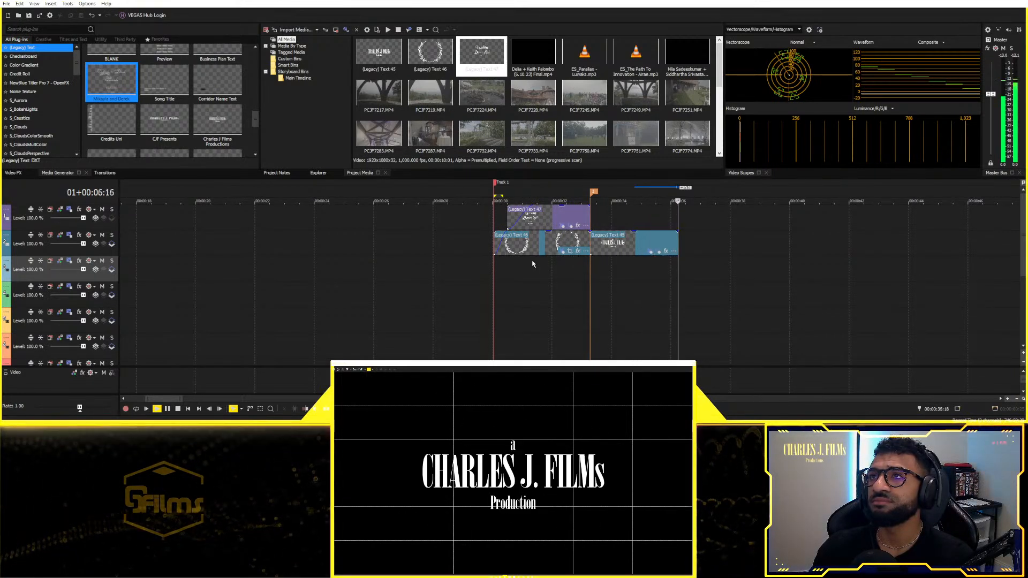
{"action": "key", "text": "space"}
{"action": "left_click", "coordinate": [676, 243]}
{"action": "key", "text": "space"}
{"action": "key", "text": "space"}
{"action": "mouse_move", "coordinate": [1023, 236]}
{"action": "left_mouse_down"}
{"action": "mouse_move", "coordinate": [1023, 263]}
{"action": "mouse_move", "coordinate": [1023, 239]}
{"action": "left_mouse_up"}
{"action": "scroll", "coordinate": [636, 316], "scroll_direction": "up", "scroll_amount": 3}
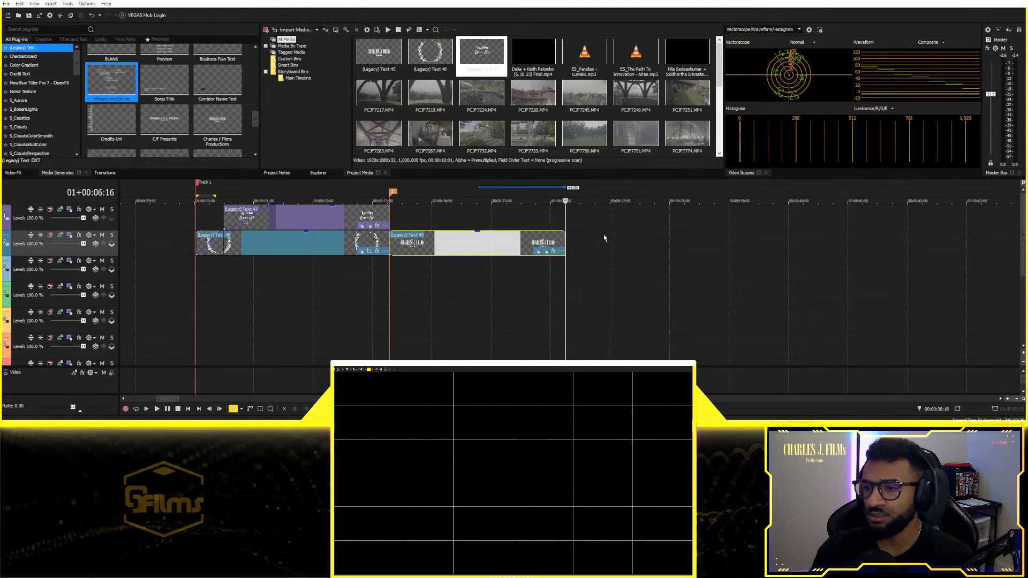
{"action": "left_click_drag", "start_coordinate": [565, 240], "coordinate": [571, 240]}
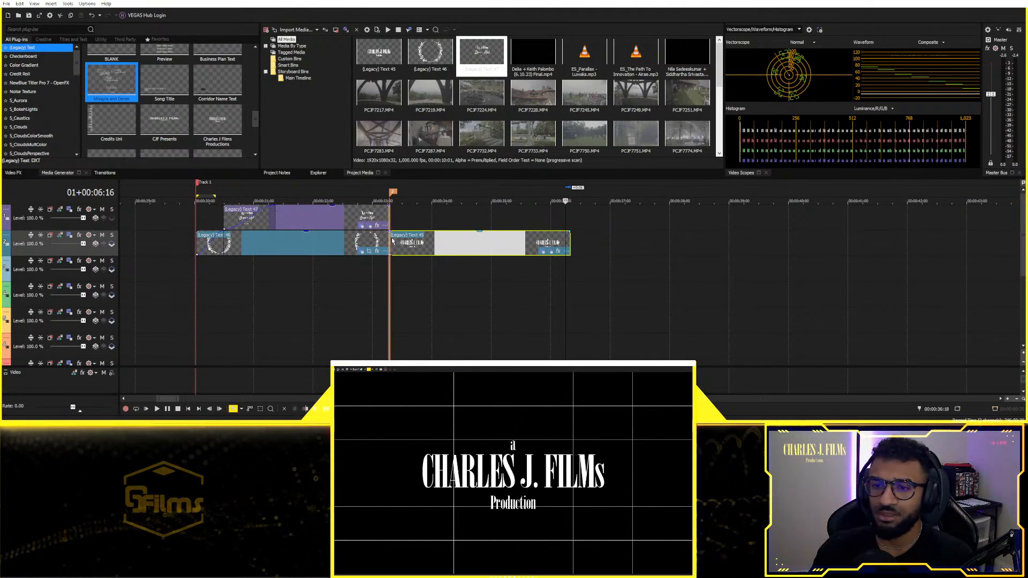
Step: Reduce the production title's text scaling to 1.054 and close its generator window
{"action": "left_click", "coordinate": [543, 251]}
{"action": "left_click", "coordinate": [191, 198]}
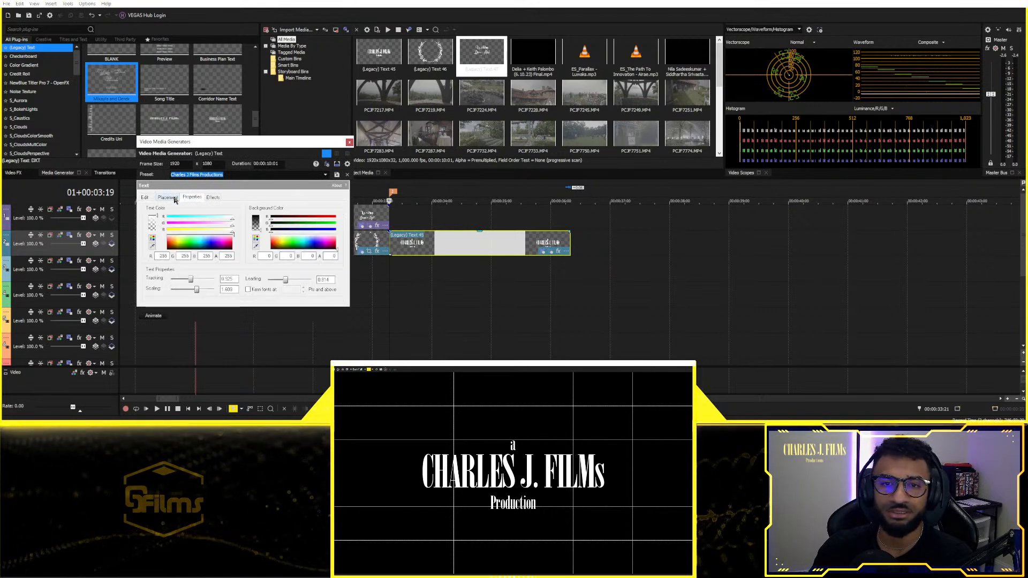
{"action": "left_click_drag", "start_coordinate": [197, 294], "coordinate": [196, 294]}
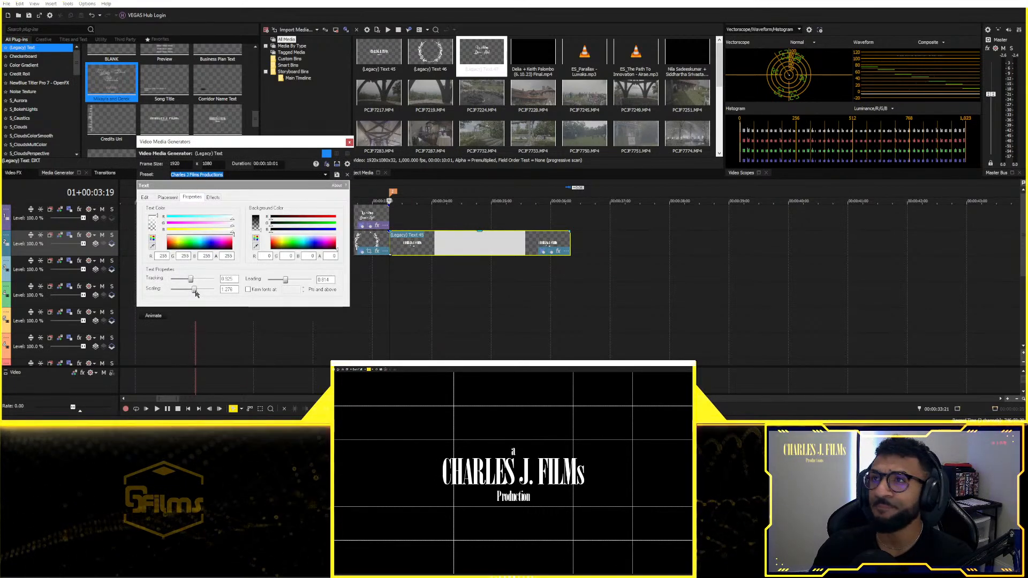
{"action": "left_click_drag", "start_coordinate": [196, 293], "coordinate": [195, 292]}
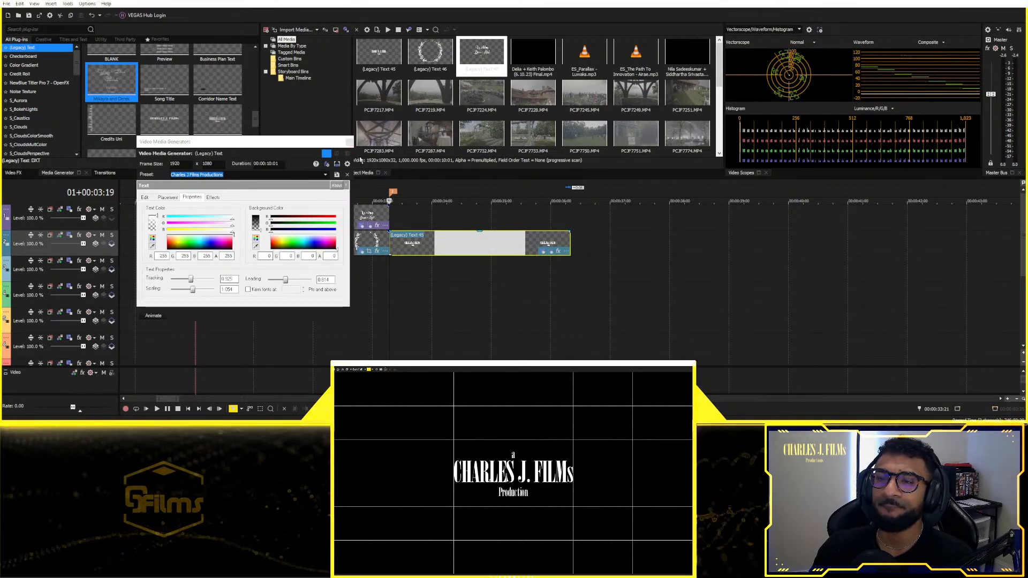
{"action": "left_click", "coordinate": [350, 142]}
Step: Turn off the preview's grid overlay and play the opening titles from the start
{"action": "left_click", "coordinate": [192, 273]}
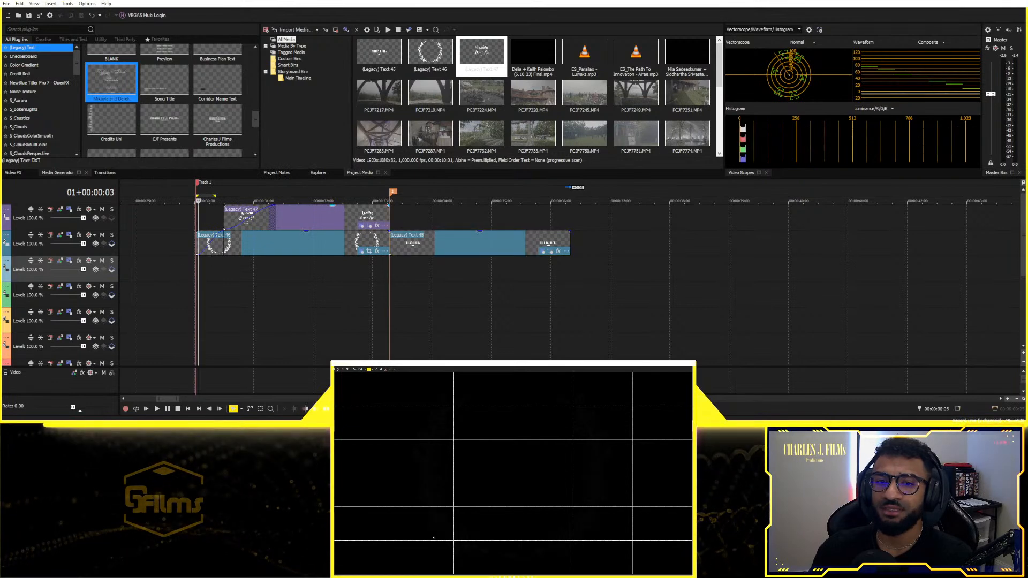
{"action": "left_click", "coordinate": [368, 370]}
{"action": "key", "text": "space"}
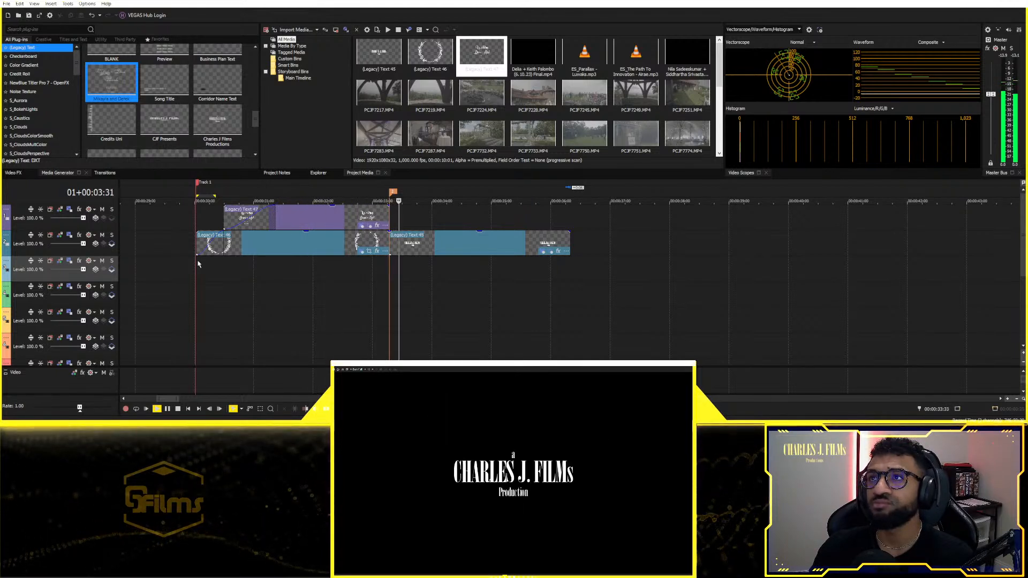
{"action": "key", "text": "space"}
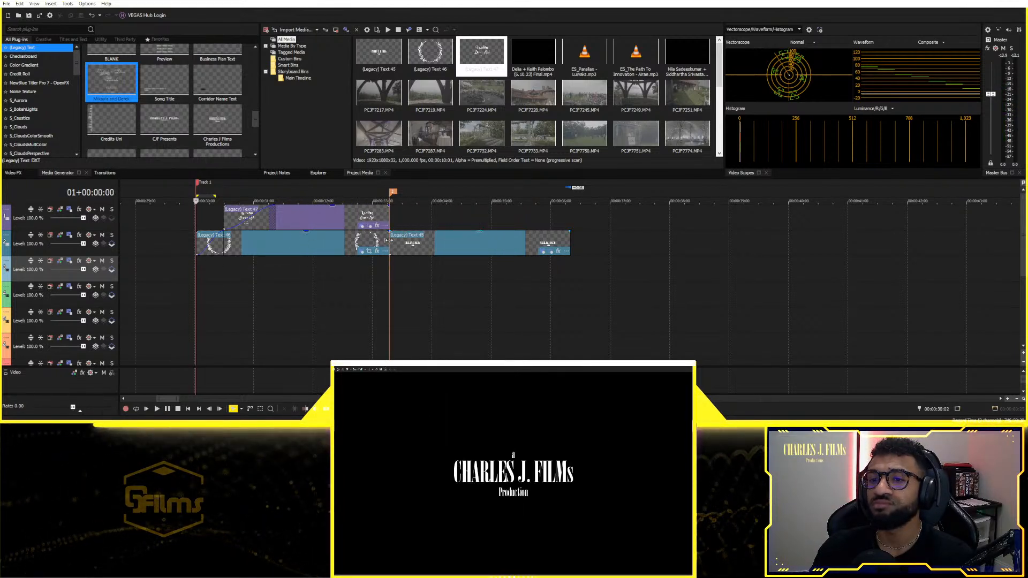
Step: Remove the wreath's fade-in and realign the Wedding Demo-Reel text so it starts and ends together with the wreath
{"action": "left_click", "coordinate": [317, 237]}
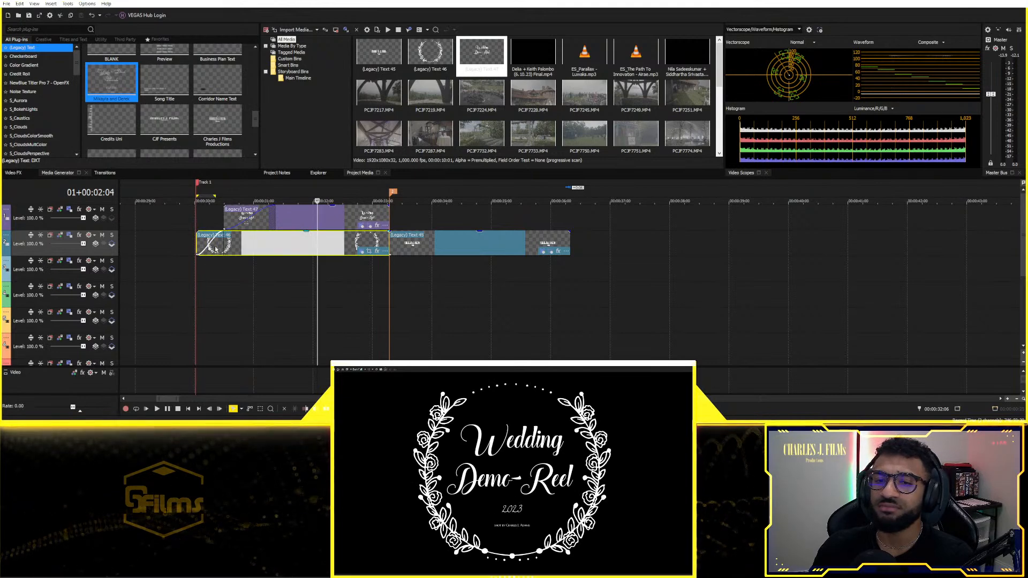
{"action": "left_click_drag", "start_coordinate": [222, 235], "coordinate": [201, 217]}
{"action": "left_click_drag", "start_coordinate": [284, 219], "coordinate": [256, 218]}
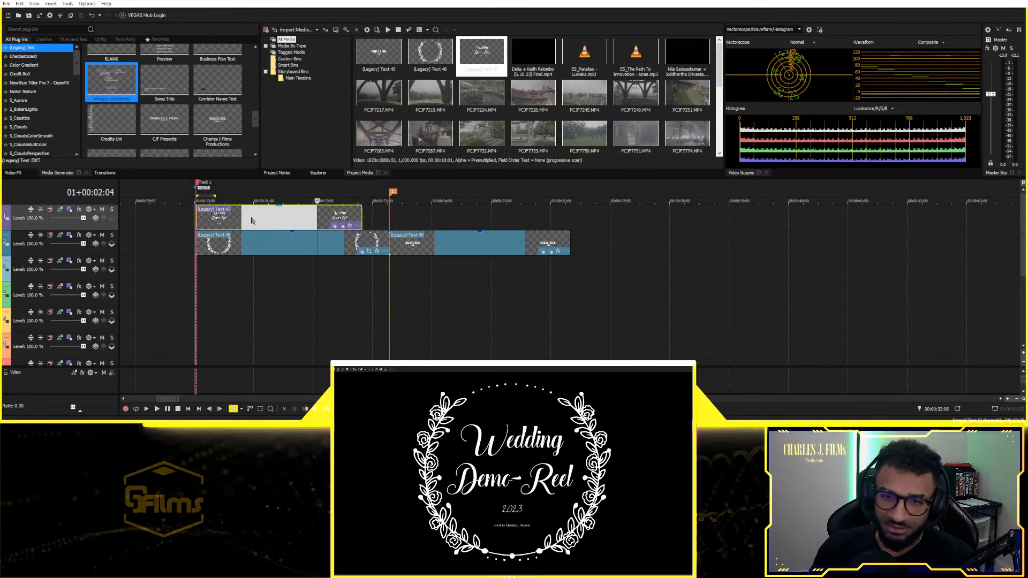
{"action": "left_click_drag", "start_coordinate": [360, 217], "coordinate": [387, 218]}
{"action": "left_click", "coordinate": [200, 266]}
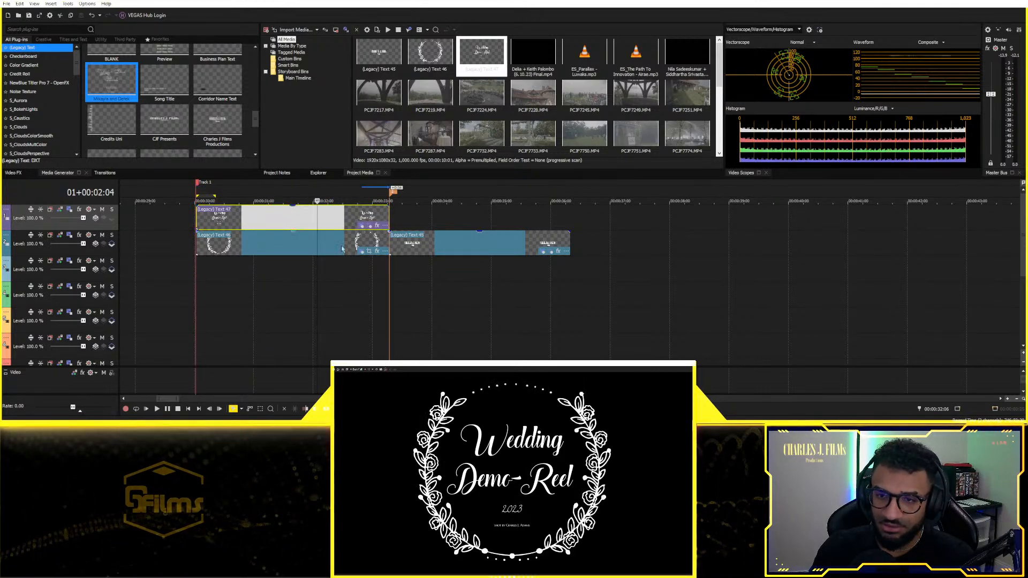
Step: Extend the song's beginning about one second ahead of the titles and play the added lead-in
{"action": "scroll", "coordinate": [358, 247], "scroll_direction": "up", "scroll_amount": 3}
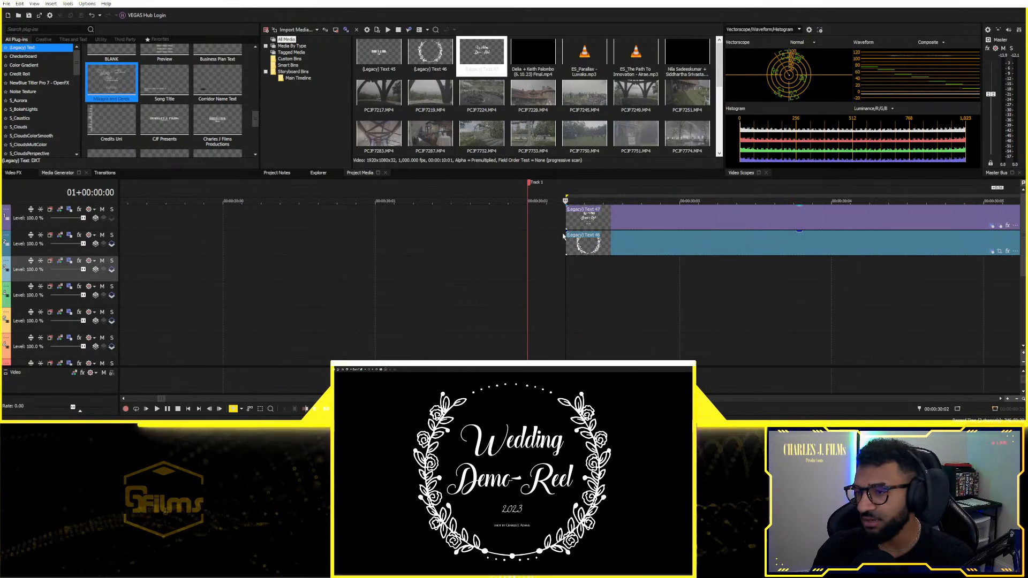
{"action": "double_click", "coordinate": [1022, 239]}
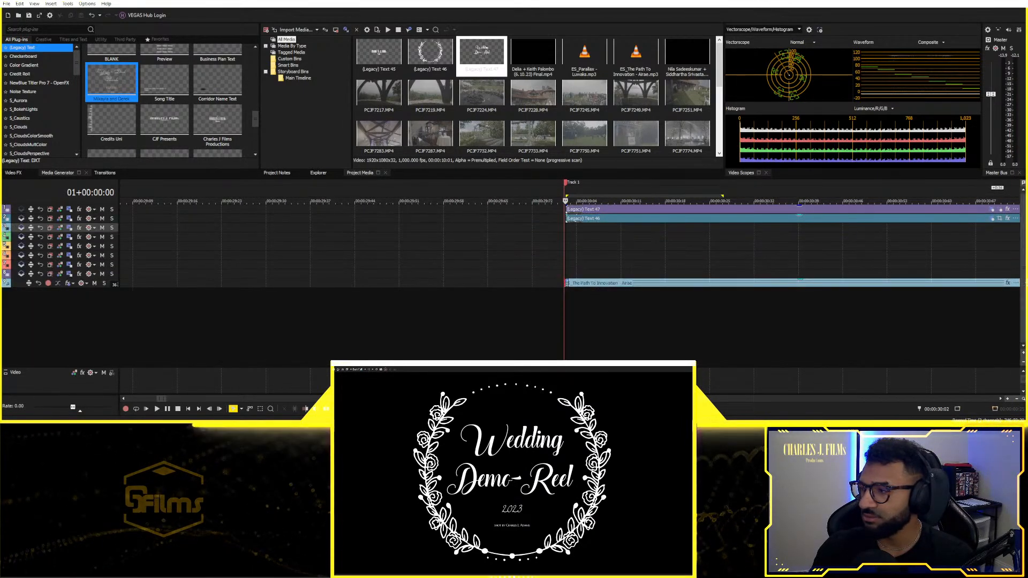
{"action": "left_click", "coordinate": [1019, 274]}
{"action": "double_click", "coordinate": [1023, 273]}
{"action": "scroll", "coordinate": [765, 302], "scroll_direction": "down", "scroll_amount": 4}
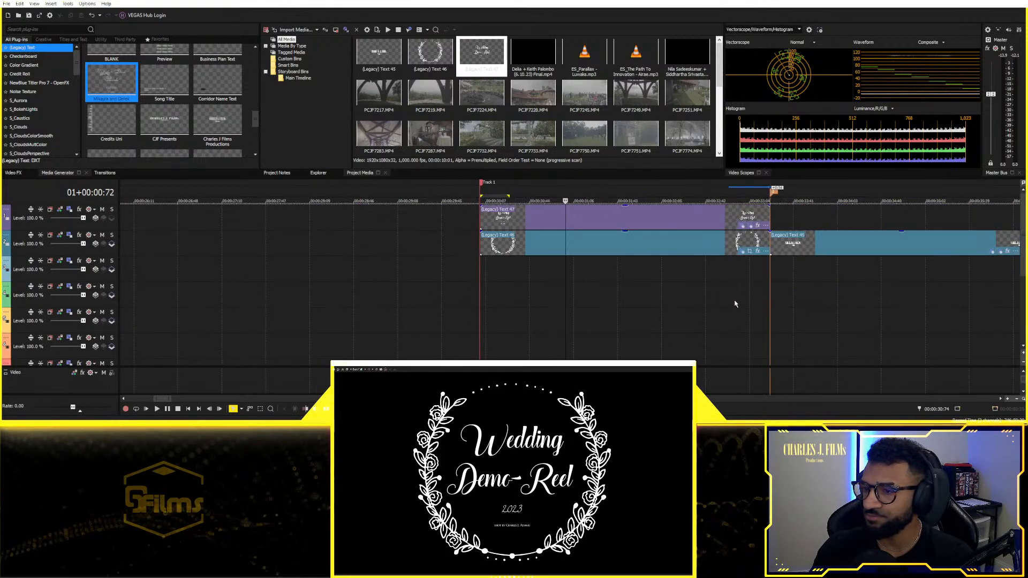
{"action": "scroll", "coordinate": [766, 303], "scroll_direction": "down", "scroll_amount": 2}
{"action": "scroll", "coordinate": [553, 280], "scroll_direction": "down", "scroll_amount": 2}
{"action": "left_click_drag", "start_coordinate": [524, 322], "coordinate": [476, 321]}
{"action": "key", "text": "space"}
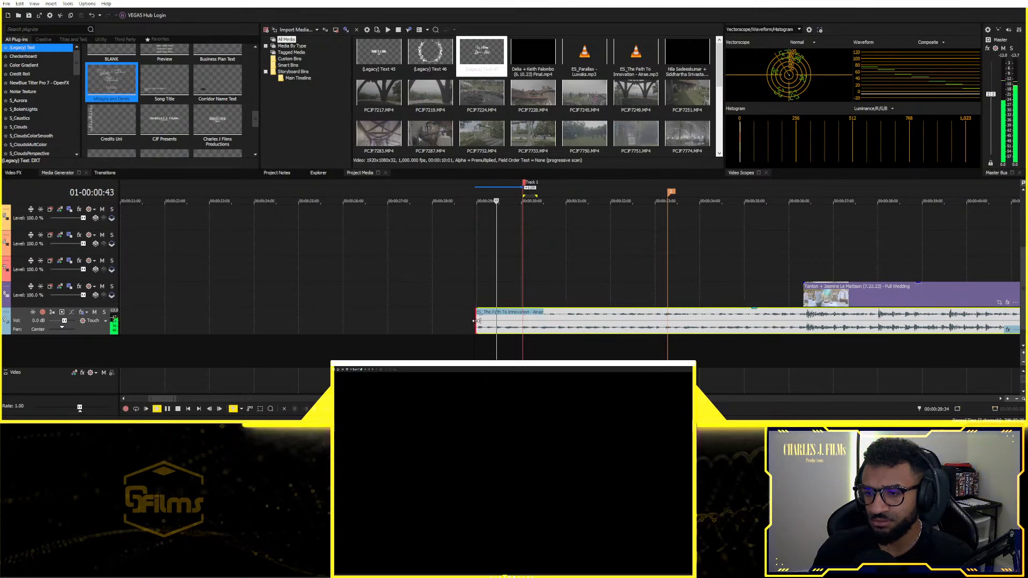
{"action": "key", "text": "space"}
Step: Fade in the song up to the titles' start using a slow-starting curve, and move the Track 1 marker to the song's beginning
{"action": "left_click_drag", "start_coordinate": [477, 311], "coordinate": [523, 326]}
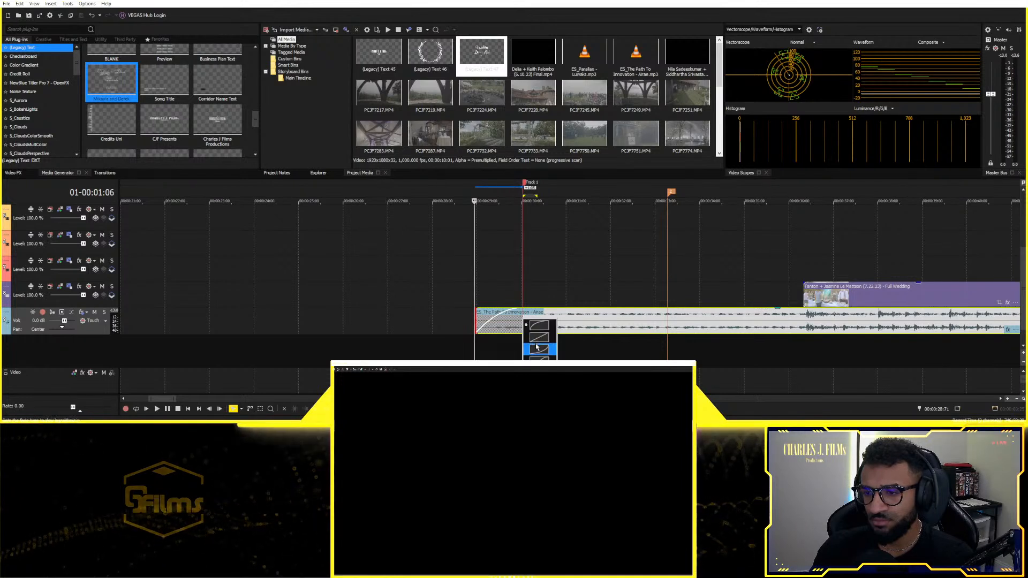
{"action": "key", "text": "space"}
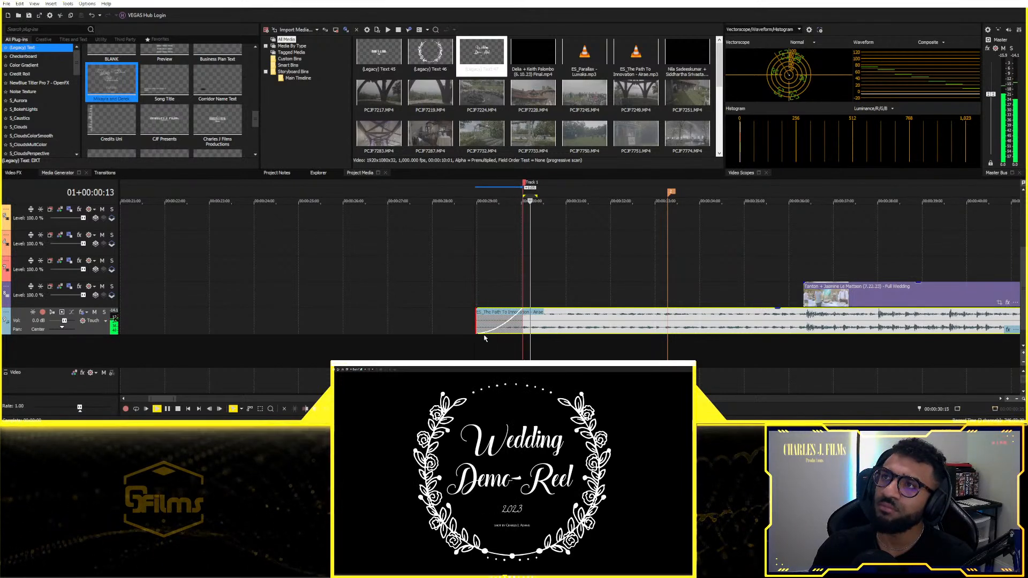
{"action": "key", "text": "space"}
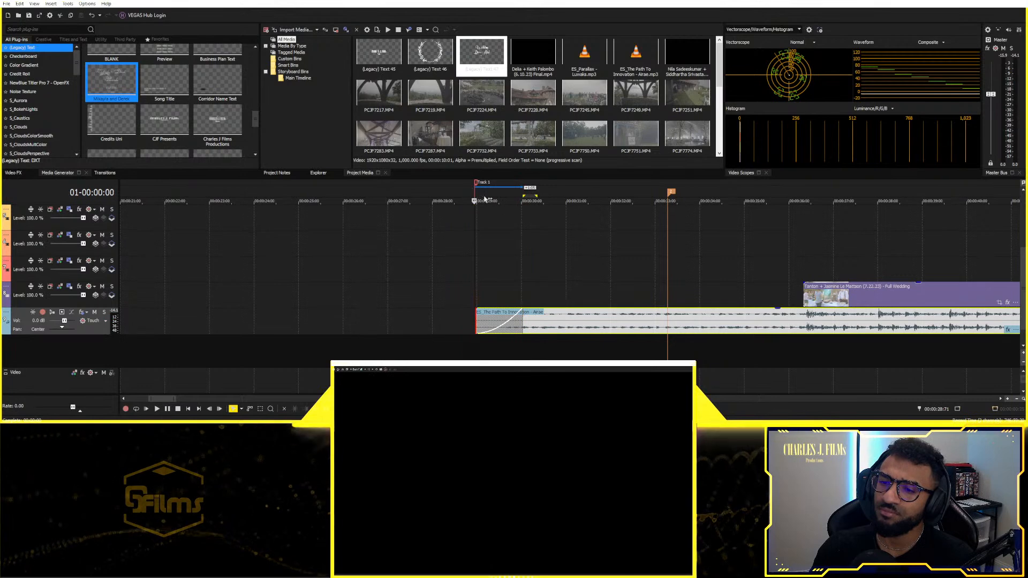
Step: Play the opening from the song's start through both titles into the first wedding clip
{"action": "key", "text": "space"}
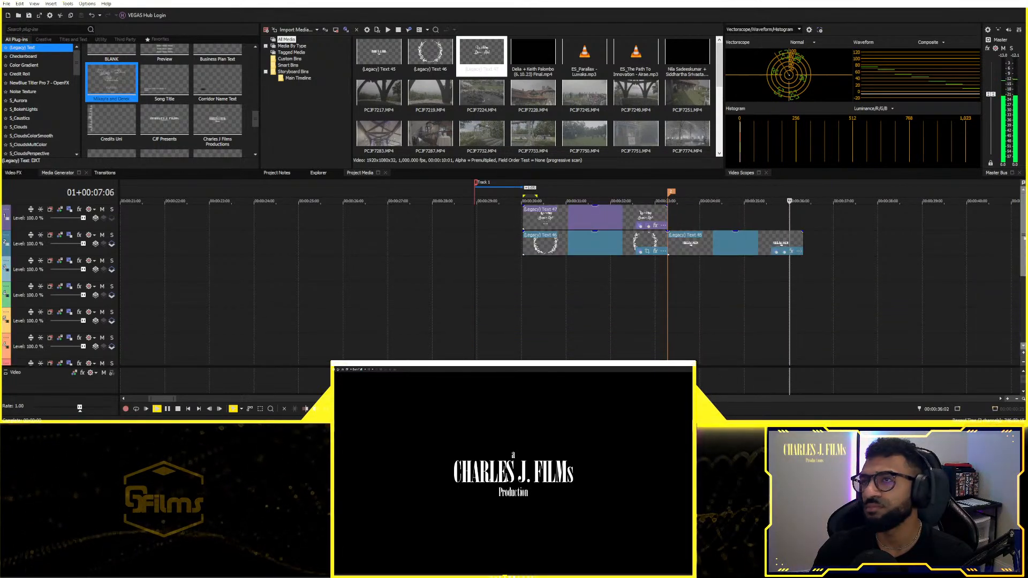
{"action": "left_click_drag", "start_coordinate": [1023, 284], "coordinate": [1018, 213]}
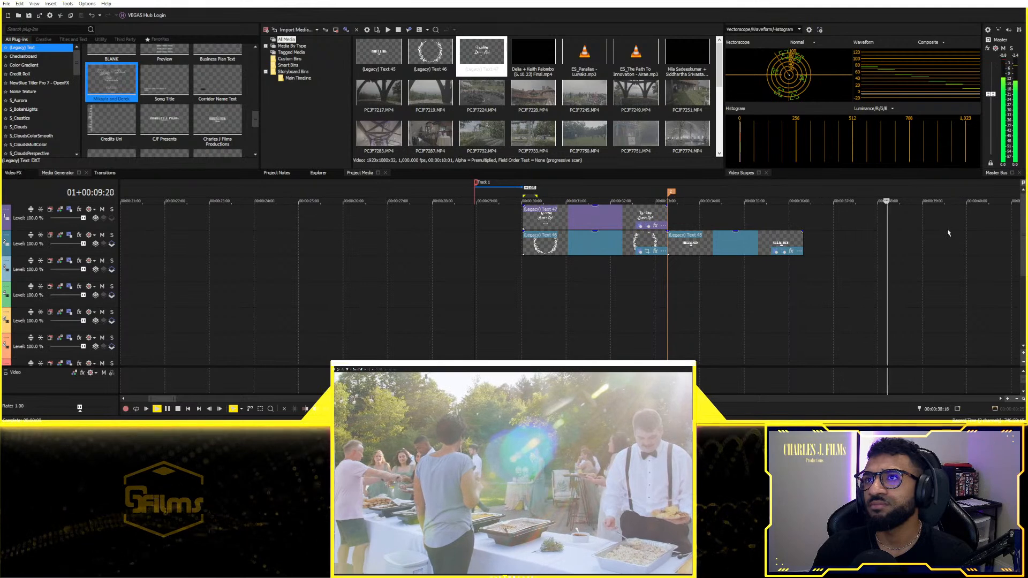
{"action": "left_click_drag", "start_coordinate": [1022, 246], "coordinate": [1022, 305]}
{"action": "key", "text": "space"}
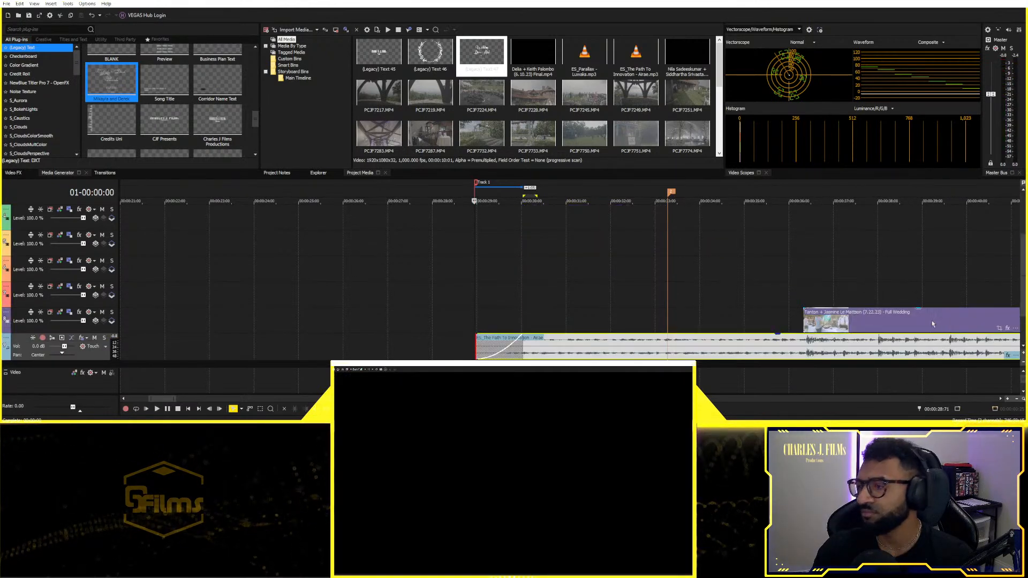
Step: Split the first wedding clip at 01+00:10:51, delete the part after the cut, and play the remaining piece
{"action": "left_click", "coordinate": [950, 328]}
{"action": "scroll", "coordinate": [949, 327], "scroll_direction": "down", "scroll_amount": 3}
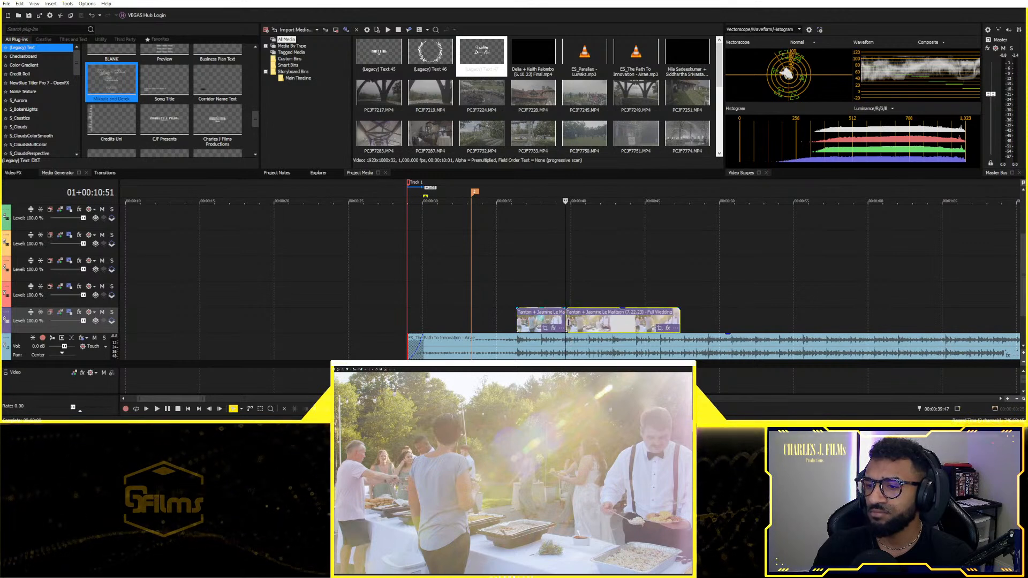
{"action": "key", "text": "s"}
{"action": "key", "text": "Delete"}
{"action": "left_click", "coordinate": [523, 321]}
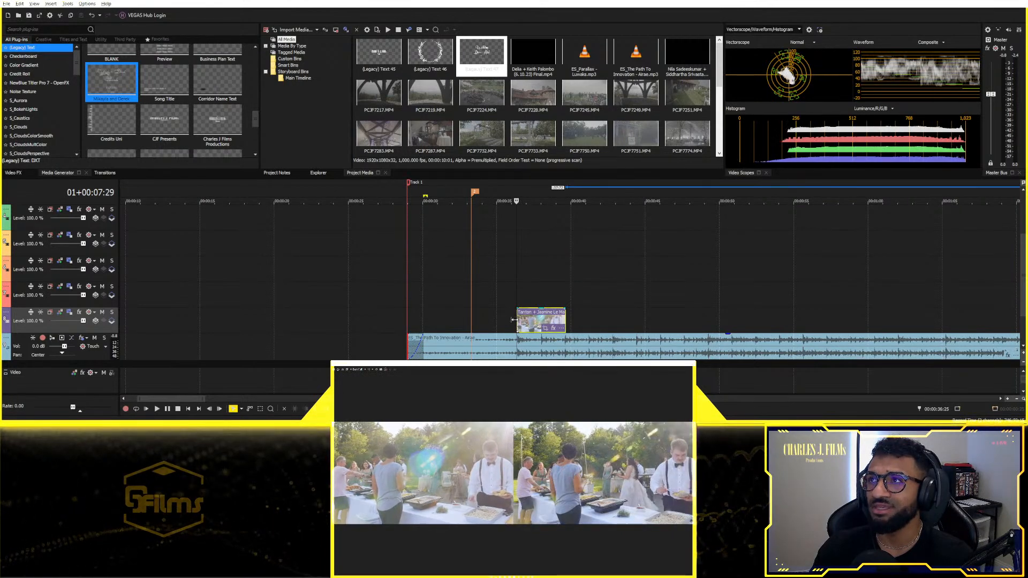
{"action": "key", "text": "space"}
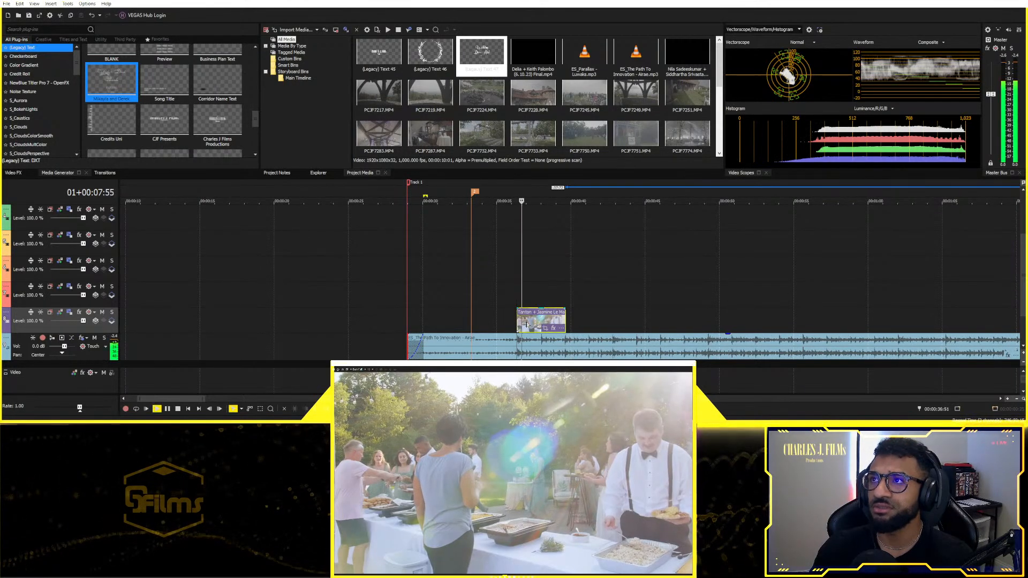
{"action": "key", "text": "space"}
Step: Bring the other clip of the same wedding forward from the clip sequence, placing it after the first clip with a gap between them
{"action": "left_click", "coordinate": [568, 328]}
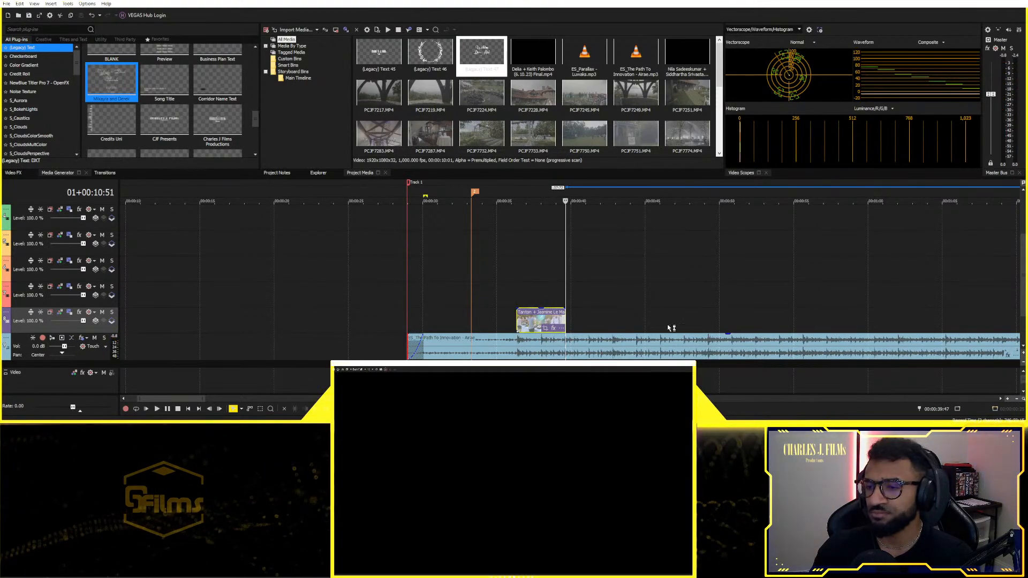
{"action": "scroll", "coordinate": [664, 327], "scroll_direction": "down", "scroll_amount": 3}
{"action": "scroll", "coordinate": [635, 320], "scroll_direction": "up", "scroll_amount": 5}
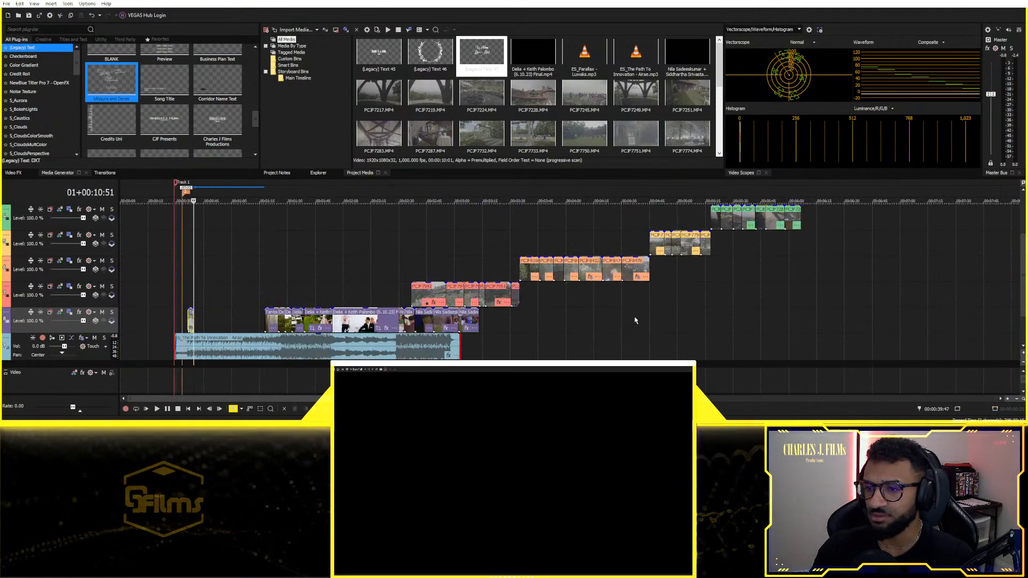
{"action": "left_click_drag", "start_coordinate": [571, 320], "coordinate": [361, 320]}
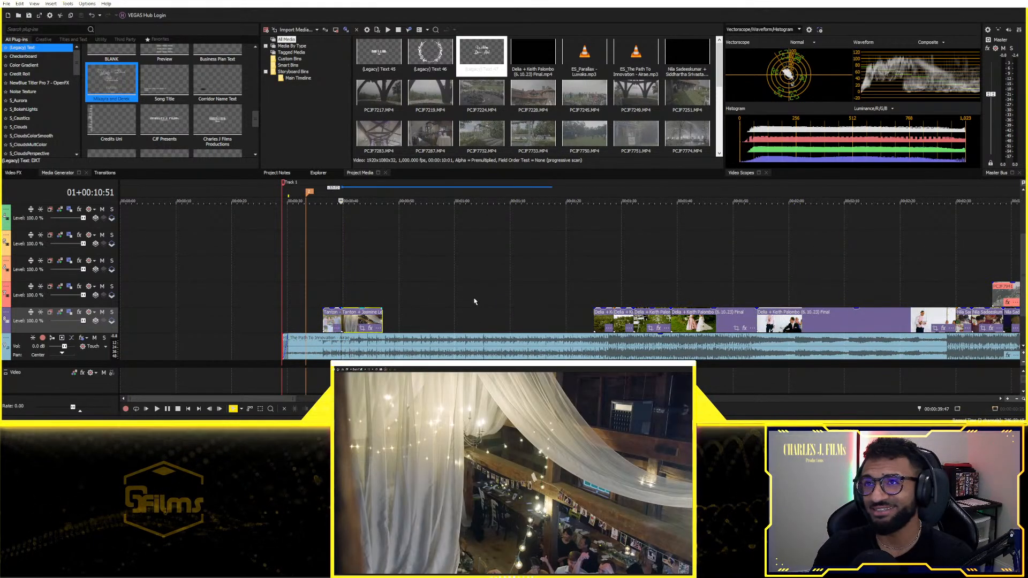
{"action": "left_click_drag", "start_coordinate": [360, 320], "coordinate": [429, 318]}
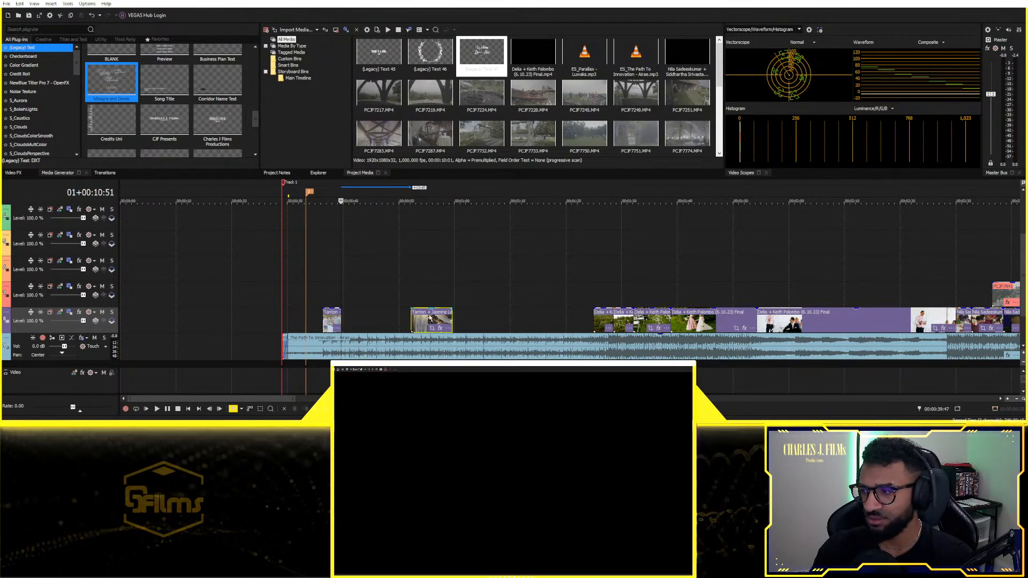
Step: Extend the first wedding clip's end by about 3 seconds into the gap before the relocated clip
{"action": "scroll", "coordinate": [507, 324], "scroll_direction": "up", "scroll_amount": 3}
{"action": "scroll", "coordinate": [506, 324], "scroll_direction": "down", "scroll_amount": 4}
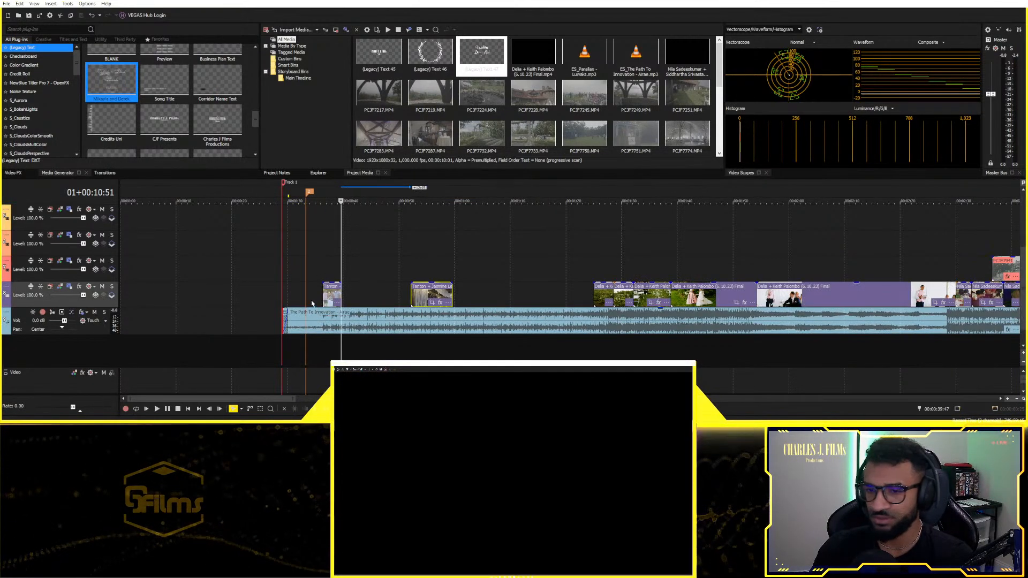
{"action": "left_click_drag", "start_coordinate": [341, 289], "coordinate": [378, 293]}
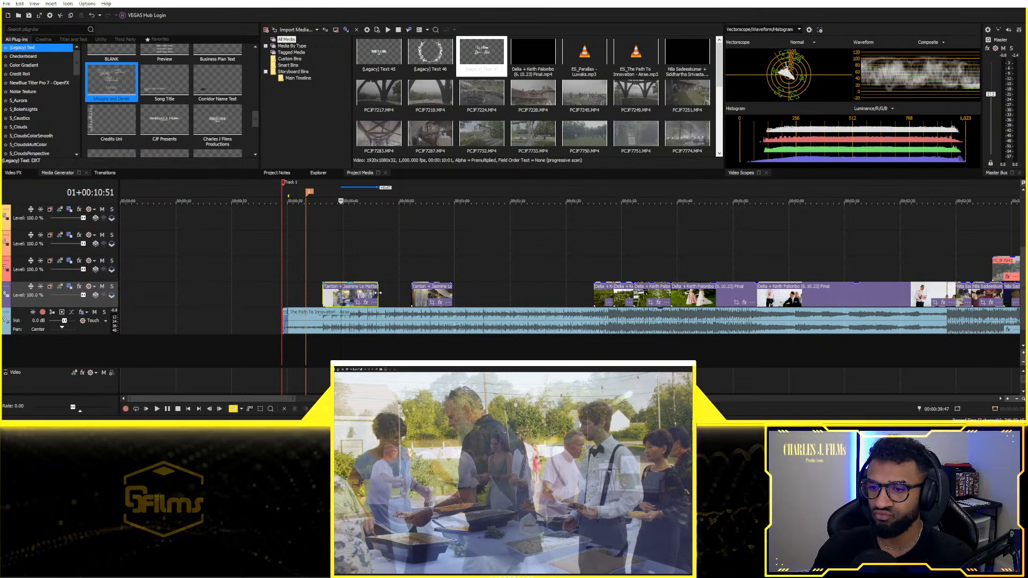
Step: Split the first wedding clip at 01+00:10:51 and 01+00:11:51, delete the one-second middle piece, and close the gap
{"action": "scroll", "coordinate": [534, 295], "scroll_direction": "down", "scroll_amount": 3}
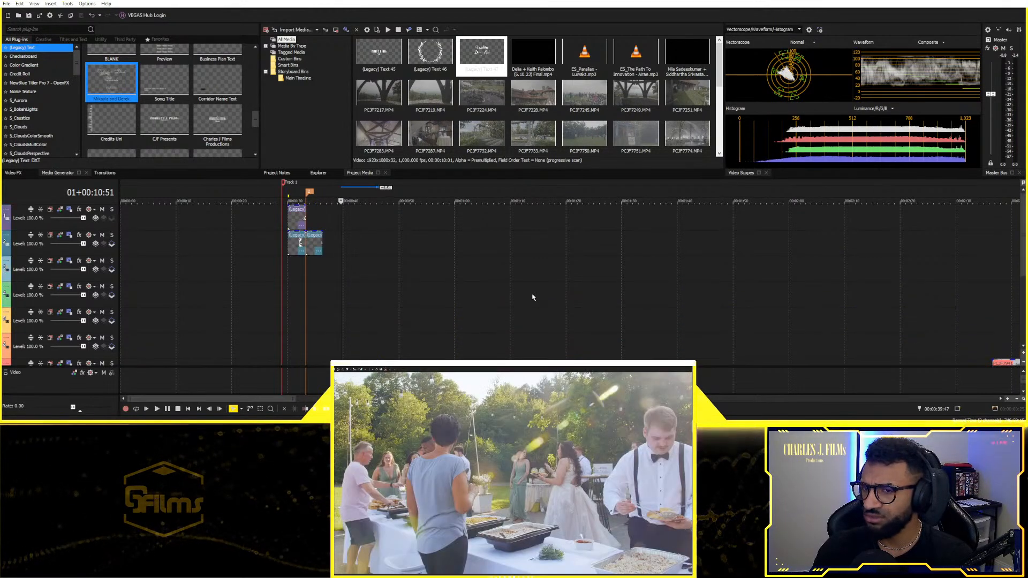
{"action": "scroll", "coordinate": [533, 298], "scroll_direction": "up", "scroll_amount": 4}
{"action": "scroll", "coordinate": [532, 297], "scroll_direction": "down", "scroll_amount": 2}
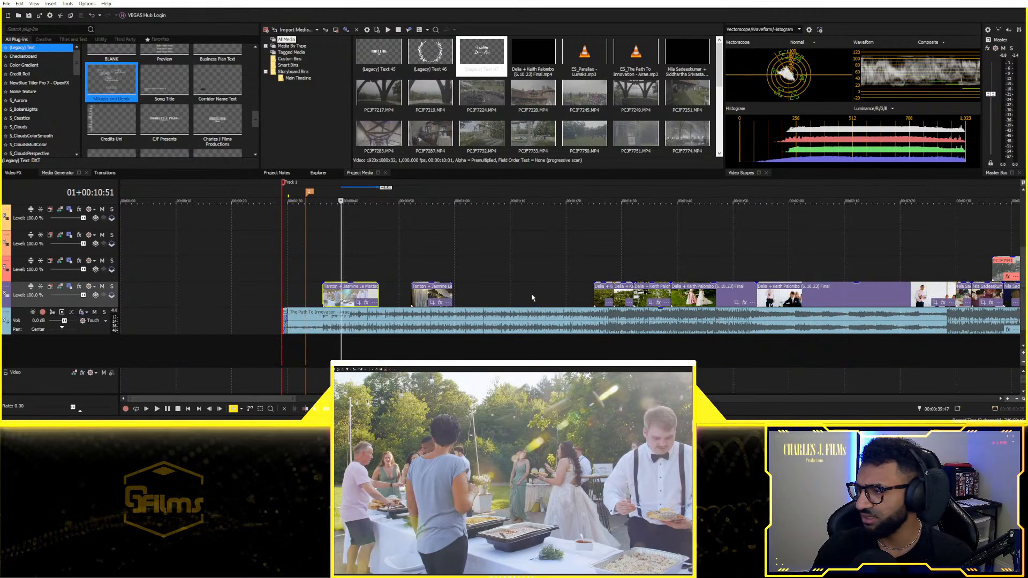
{"action": "scroll", "coordinate": [532, 298], "scroll_direction": "down", "scroll_amount": 3}
{"action": "scroll", "coordinate": [532, 300], "scroll_direction": "up", "scroll_amount": 3}
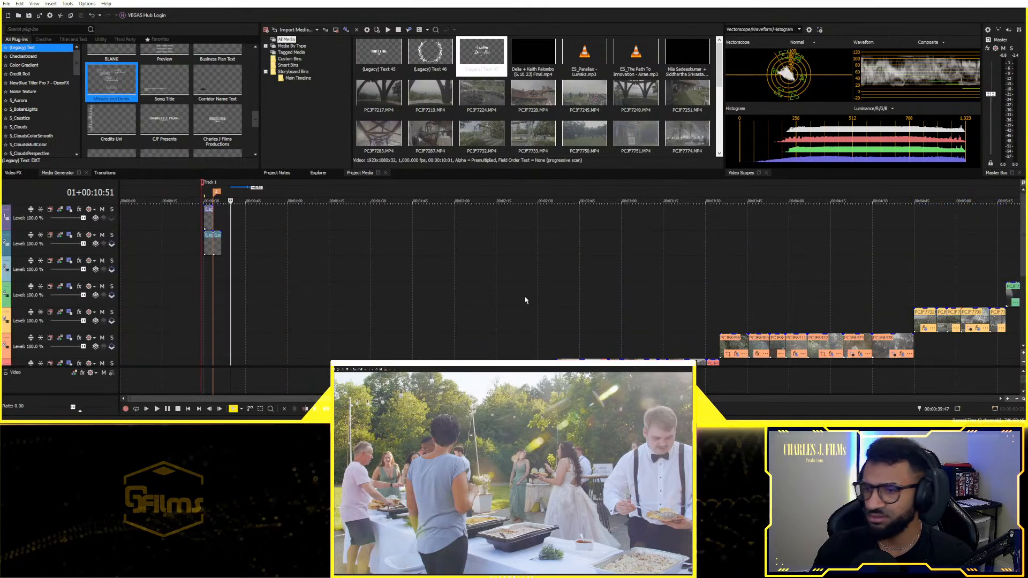
{"action": "scroll", "coordinate": [519, 296], "scroll_direction": "down", "scroll_amount": 3}
{"action": "scroll", "coordinate": [589, 299], "scroll_direction": "up", "scroll_amount": 8}
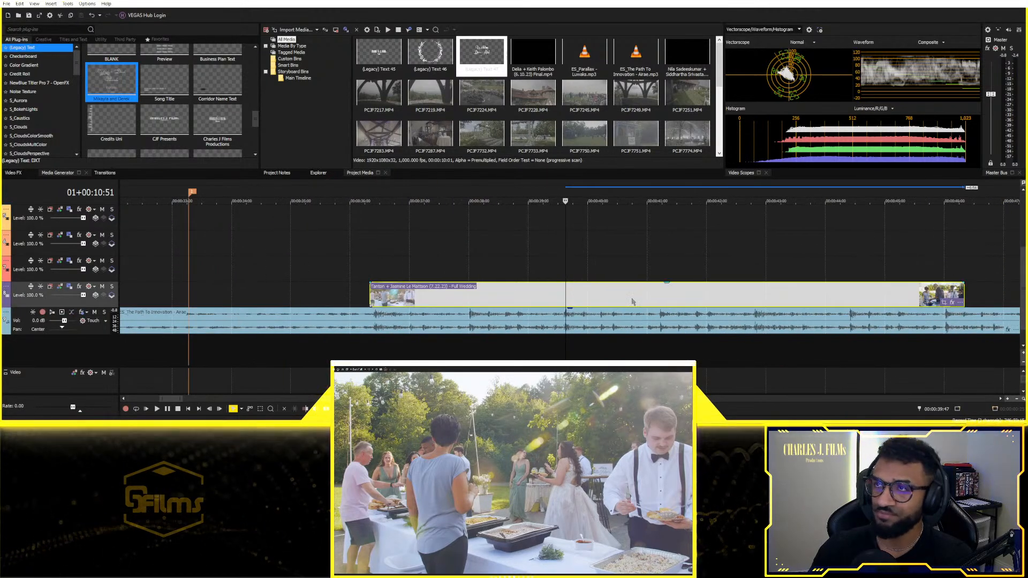
{"action": "key", "text": "s"}
{"action": "key", "text": "space"}
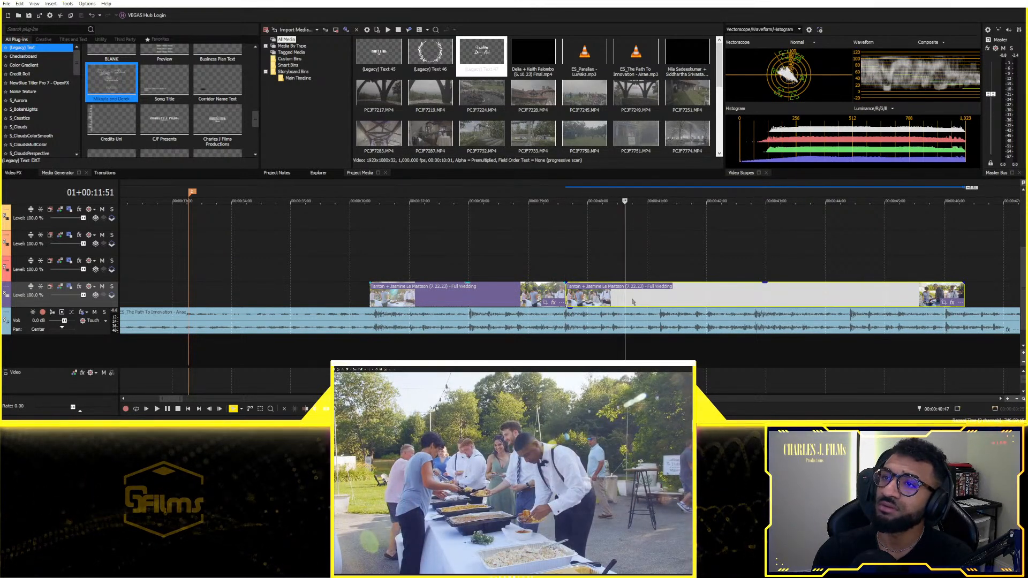
{"action": "key", "text": "s"}
{"action": "left_click", "coordinate": [604, 294]}
{"action": "key", "text": "Delete"}
{"action": "left_click_drag", "start_coordinate": [632, 292], "coordinate": [572, 288]}
Step: Play the shortened buffet pieces, split the second one at 01+00:13:67, and delete the part after the cut
{"action": "left_click", "coordinate": [424, 271]}
{"action": "key", "text": "space"}
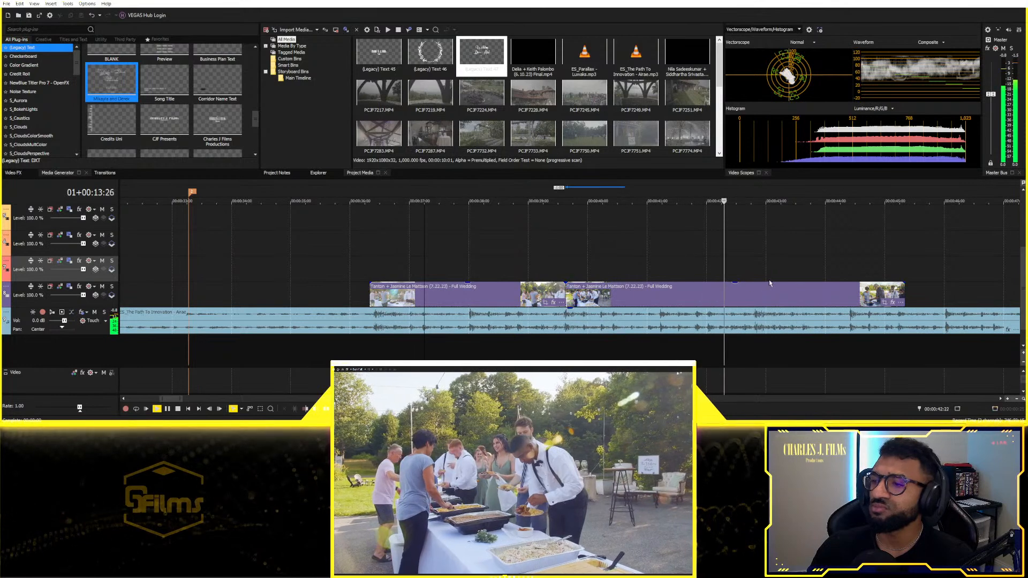
{"action": "left_click", "coordinate": [755, 298]}
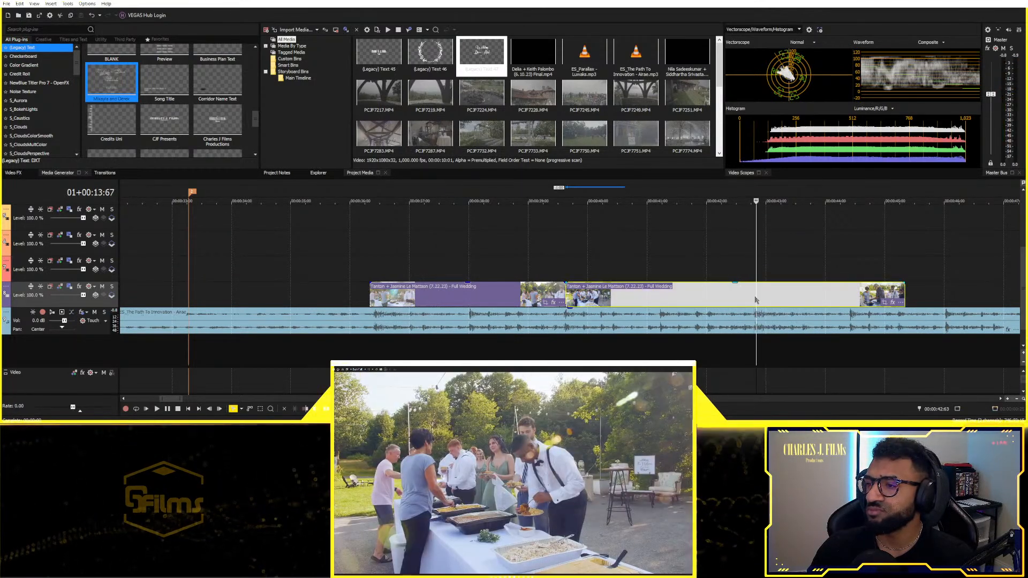
{"action": "key", "text": "s"}
{"action": "right_click", "coordinate": [769, 298]}
{"action": "key", "text": "Delete"}
Step: Move the reception dance-floor clip back so it starts right after the second buffet piece, and play it
{"action": "scroll", "coordinate": [631, 293], "scroll_direction": "down", "scroll_amount": 3}
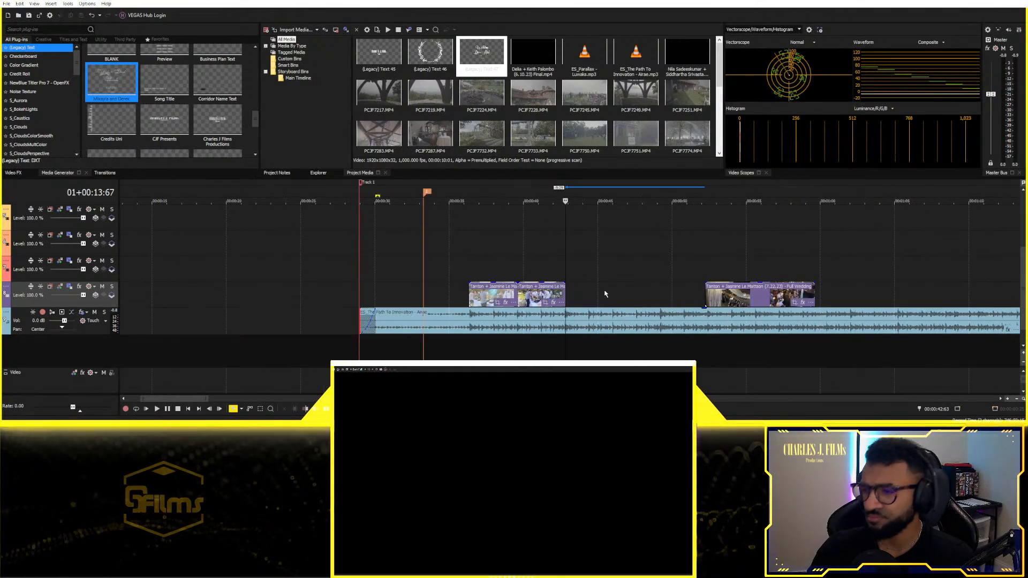
{"action": "left_click_drag", "start_coordinate": [739, 295], "coordinate": [599, 294]}
{"action": "key", "text": "space"}
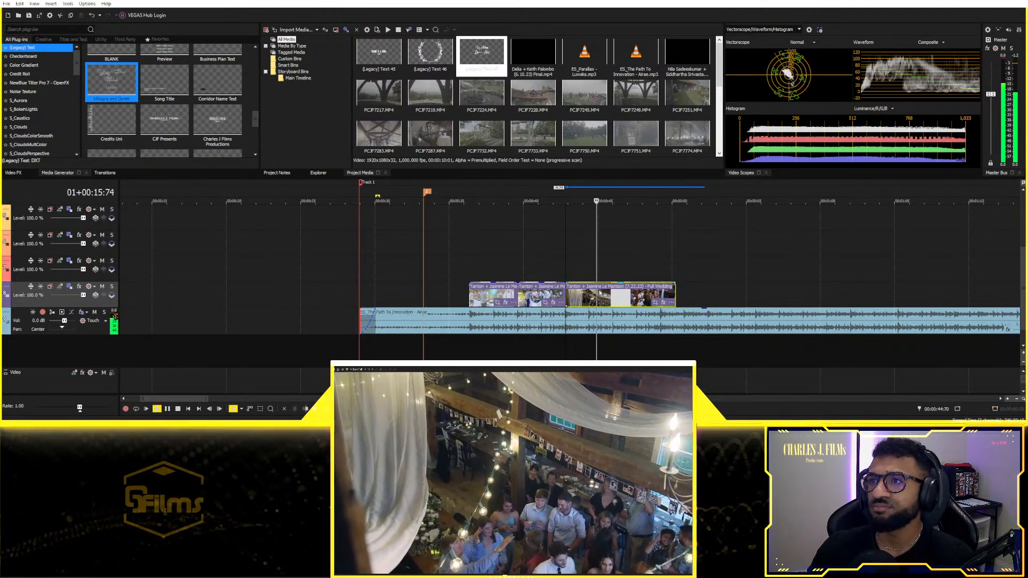
Step: Split the dance-floor clip at 01+00:17:04 and delete the part after the cut
{"action": "key", "text": "space"}
{"action": "left_click", "coordinate": [613, 302]}
{"action": "key", "text": "s"}
{"action": "right_click", "coordinate": [623, 300]}
{"action": "key", "text": "Delete"}
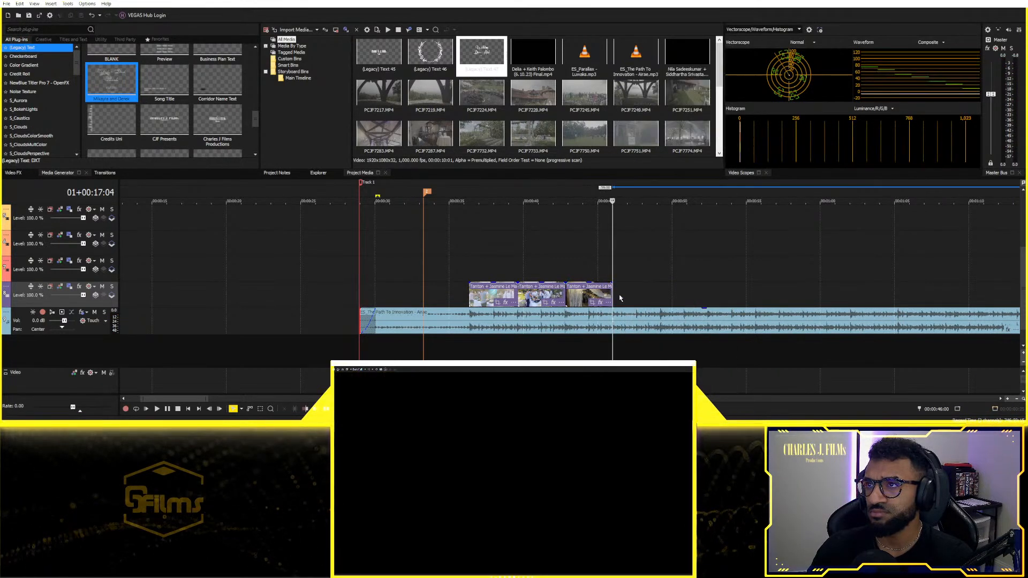
Step: Play the dance-floor clip against the music and extend its end by about 3 seconds to 01+00:20:23
{"action": "left_click", "coordinate": [568, 295]}
{"action": "key", "text": "space"}
{"action": "scroll", "coordinate": [567, 299], "scroll_direction": "up", "scroll_amount": 2}
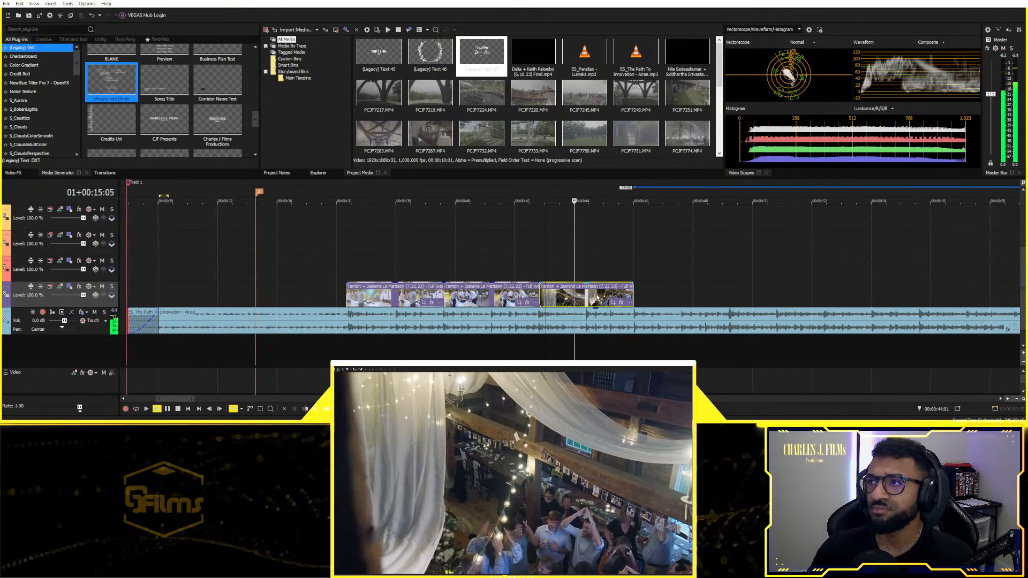
{"action": "left_click_drag", "start_coordinate": [633, 293], "coordinate": [729, 297]}
{"action": "key", "text": "space"}
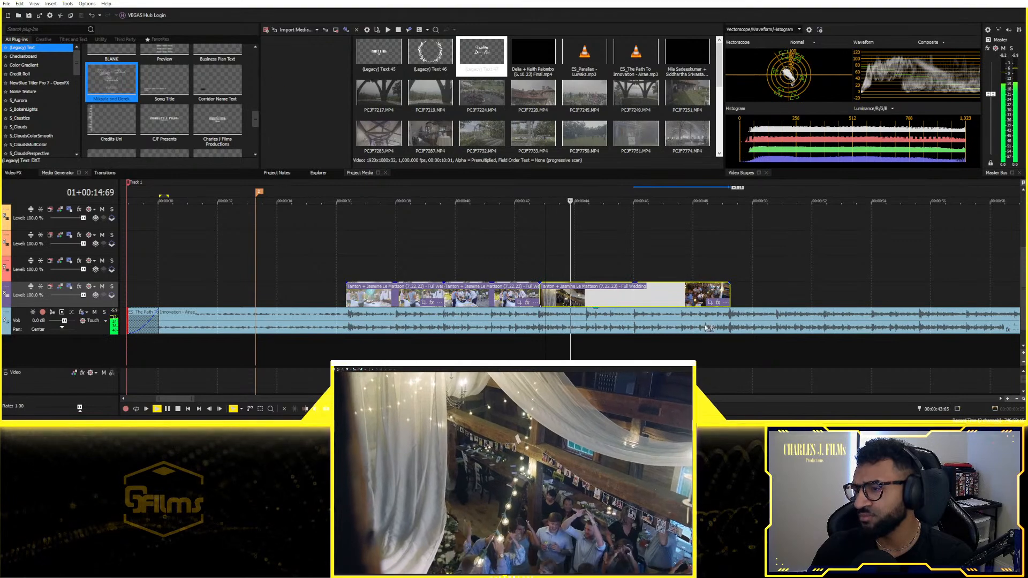
Step: Move the dance-floor clip later so it starts at 01+00:20:23, leaving a gap after the buffet pieces
{"action": "scroll", "coordinate": [570, 317], "scroll_direction": "down", "scroll_amount": 4}
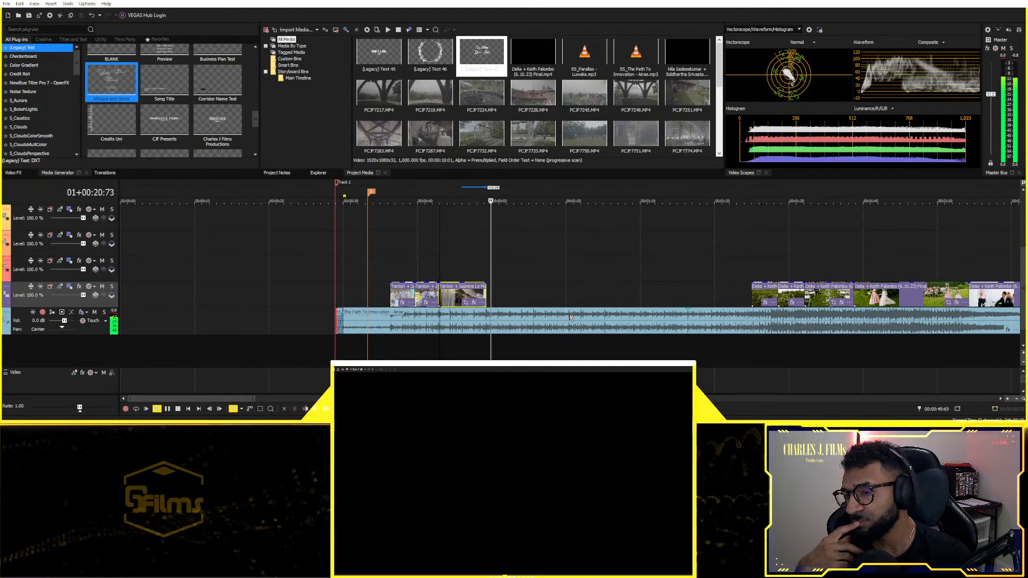
{"action": "key", "text": "space"}
{"action": "left_click", "coordinate": [486, 279]}
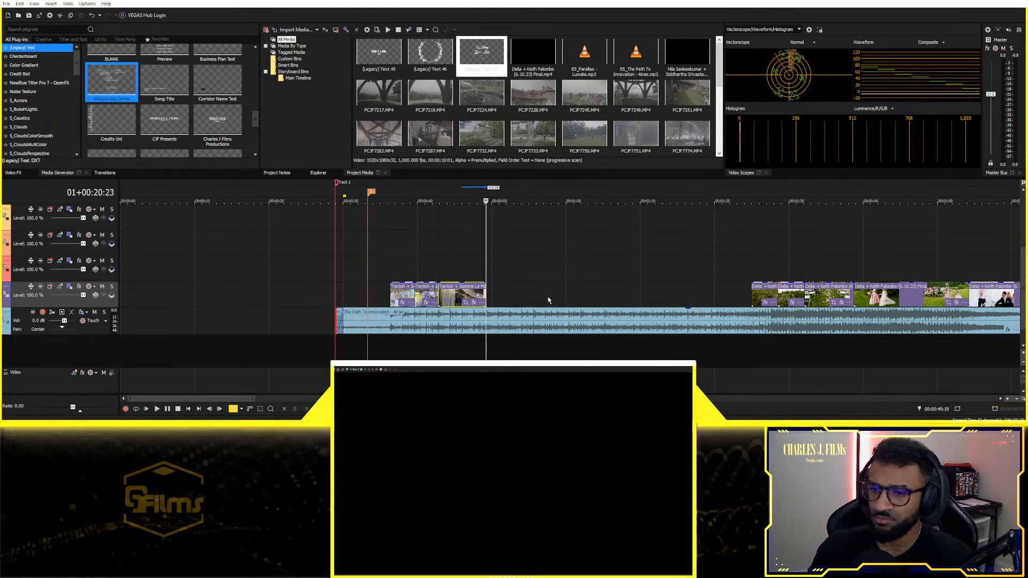
{"action": "left_click_drag", "start_coordinate": [459, 302], "coordinate": [507, 302]}
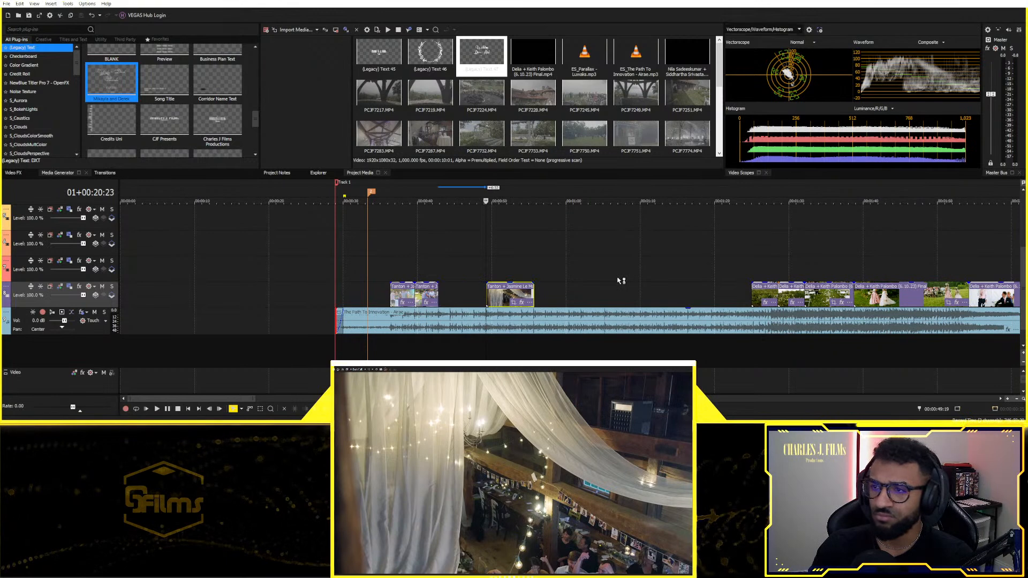
Step: Open the second buffet piece in the Trimmer, mark a roughly 3-second dining-table shot, and place it at 01+00:13:67 on the track above
{"action": "double_click", "coordinate": [428, 292]}
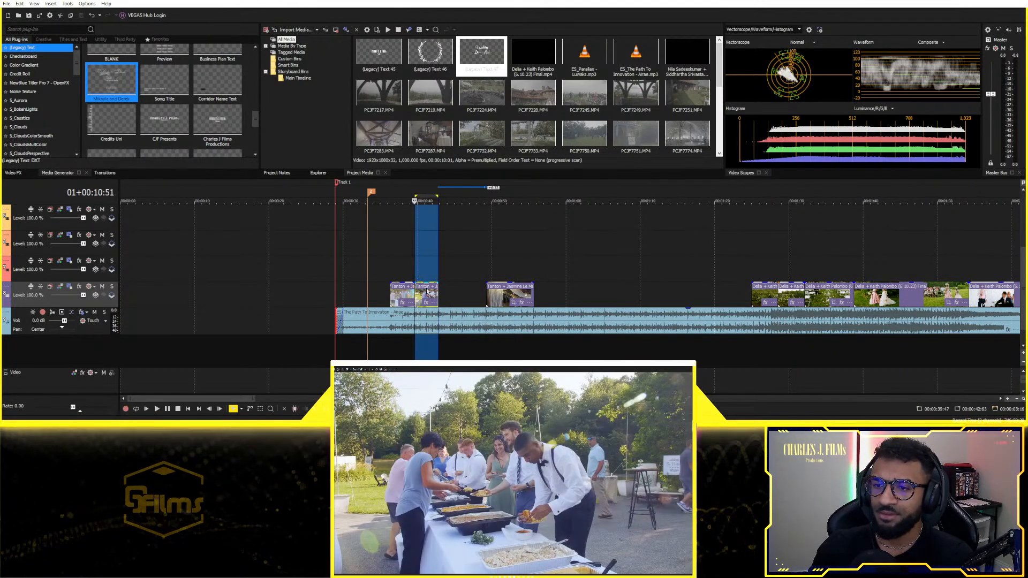
{"action": "right_click", "coordinate": [428, 292]}
{"action": "left_click", "coordinate": [436, 52]}
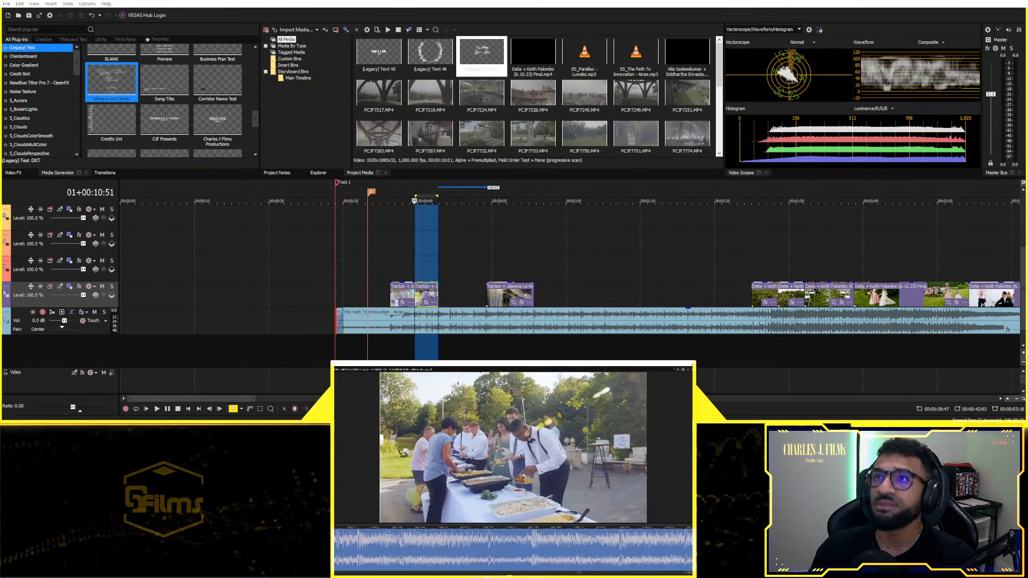
{"action": "scroll", "coordinate": [447, 544], "scroll_direction": "down", "scroll_amount": 10}
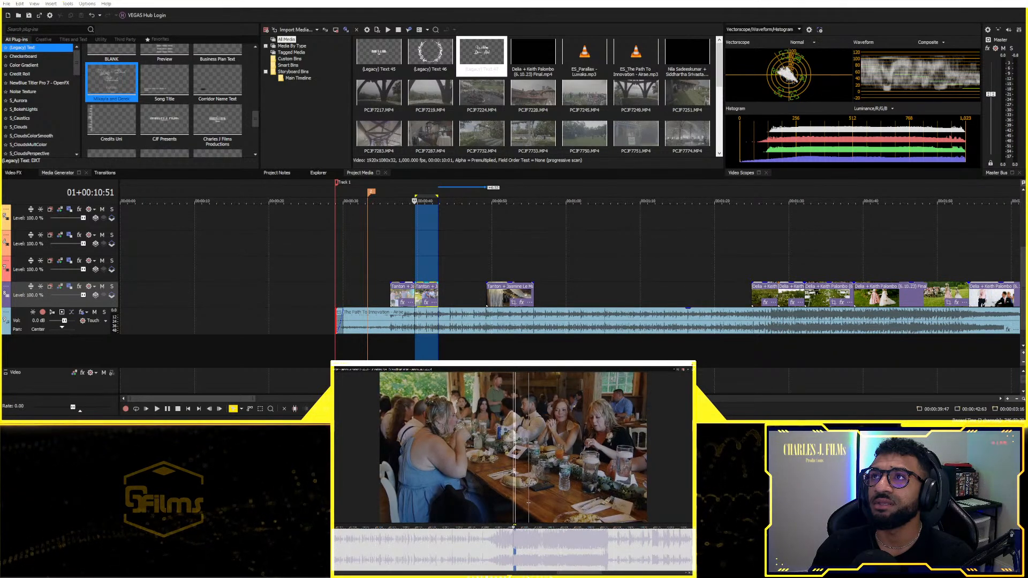
{"action": "key", "text": "i"}
{"action": "key", "text": "o"}
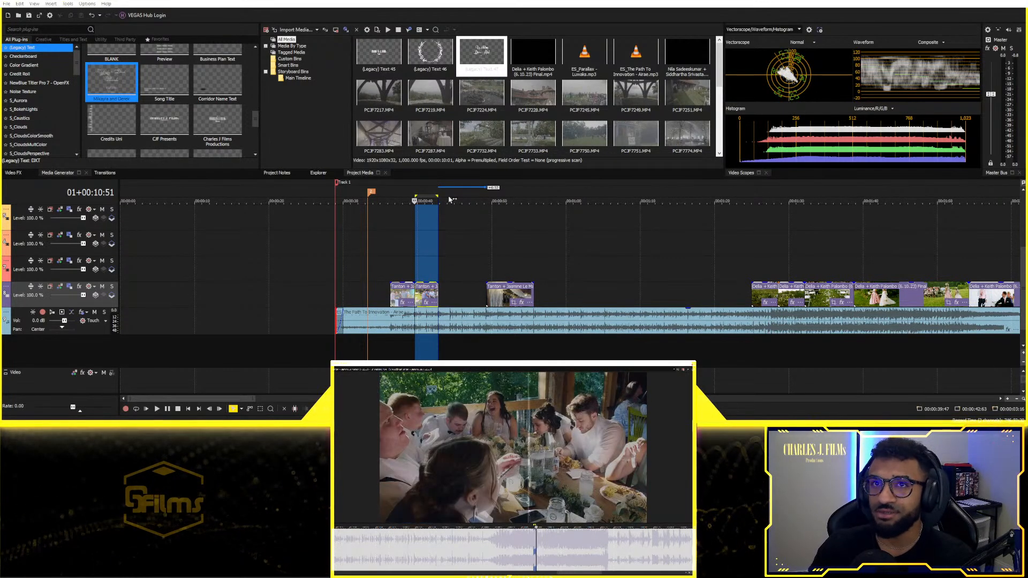
{"action": "left_click", "coordinate": [437, 262]}
{"action": "key", "text": "ctrl+v"}
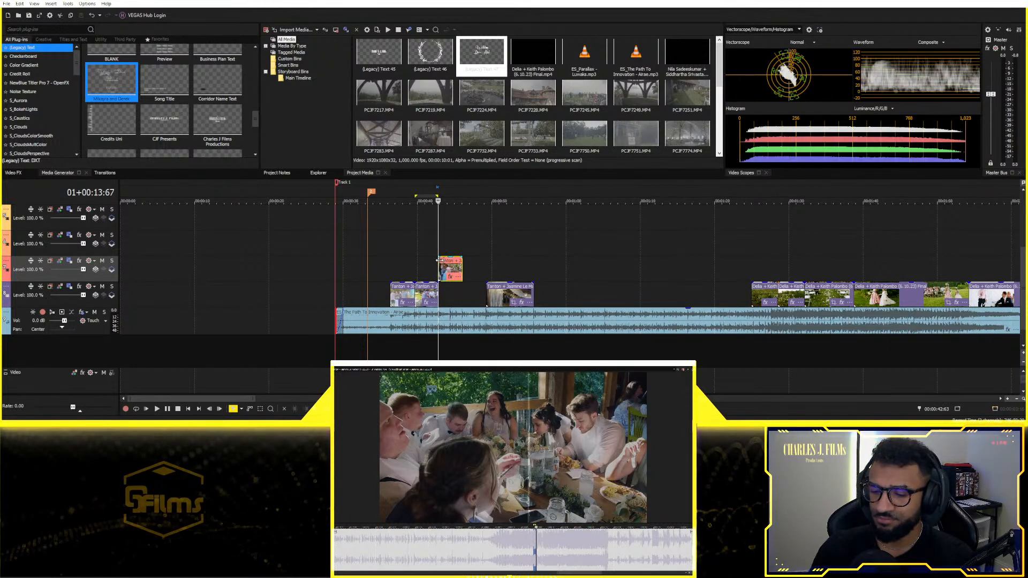
Step: Trim about 0.4 seconds off the dining-table clip's start, keep it starting at 01+00:13:67, and play it
{"action": "key", "text": "space"}
{"action": "scroll", "coordinate": [516, 275], "scroll_direction": "up", "scroll_amount": 5}
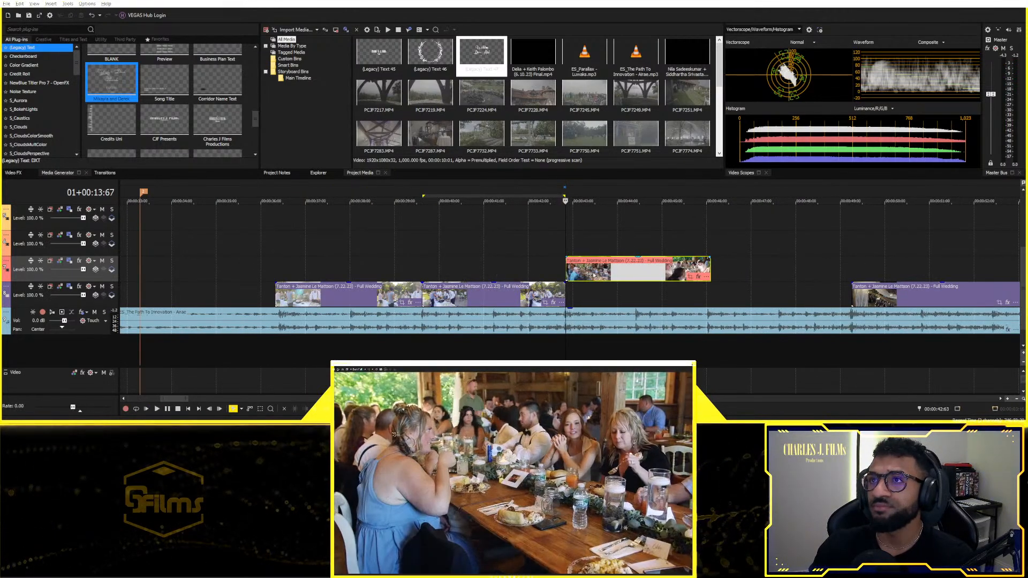
{"action": "left_click_drag", "start_coordinate": [566, 268], "coordinate": [582, 273]}
{"action": "key", "text": "space"}
{"action": "key", "text": "space"}
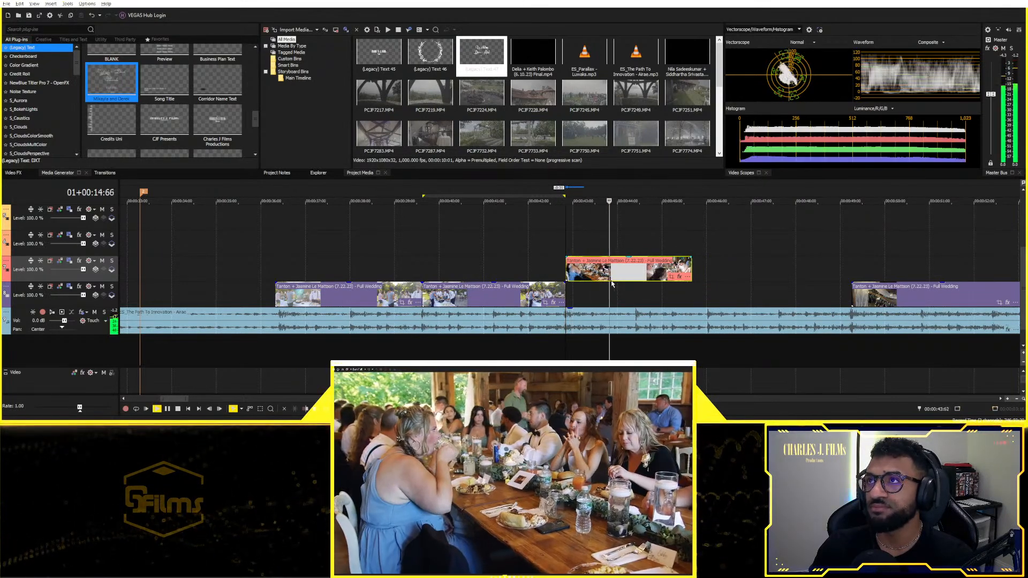
{"action": "key", "text": "space"}
Step: Split the dining-table clip at 01+00:15:35 and delete the part after the cut
{"action": "left_click", "coordinate": [637, 278]}
{"action": "key", "text": "space"}
{"action": "key", "text": "space"}
{"action": "key", "text": "s"}
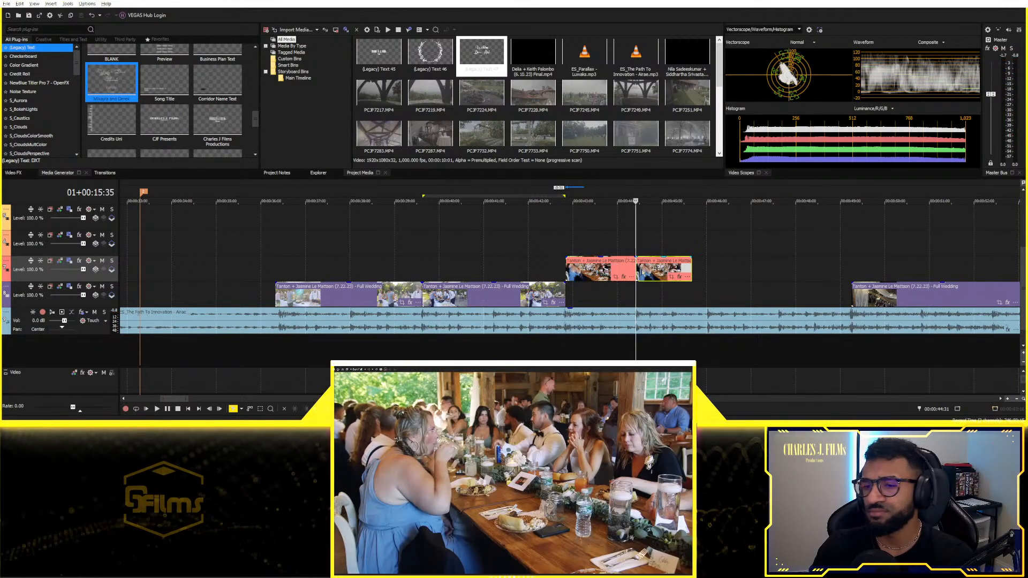
{"action": "key", "text": "Delete"}
Step: Trim the first buffet piece's start to 01+00:07:35 on the beat and extend the second title's end to meet it
{"action": "left_click", "coordinate": [277, 273]}
{"action": "key", "text": "space"}
{"action": "key", "text": "space"}
{"action": "left_click_drag", "start_coordinate": [275, 296], "coordinate": [278, 297]}
{"action": "key", "text": "space"}
{"action": "key", "text": "space"}
{"action": "left_click", "coordinate": [278, 296]}
{"action": "scroll", "coordinate": [273, 295], "scroll_direction": "up", "scroll_amount": 4}
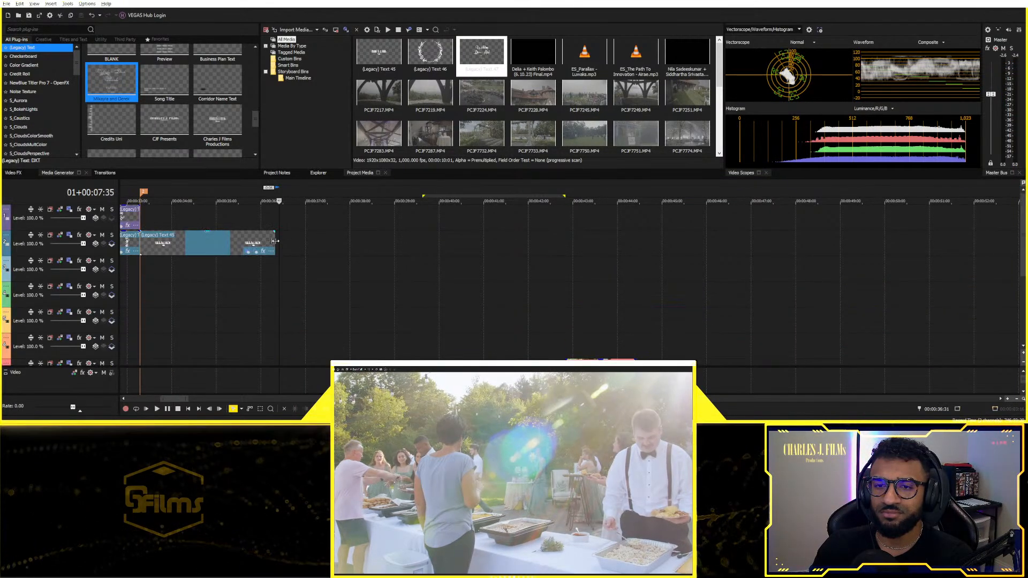
{"action": "left_click_drag", "start_coordinate": [275, 241], "coordinate": [278, 241]}
Step: Play from the end of the production title through both buffet pieces to check the cut timing
{"action": "left_click", "coordinate": [265, 293]}
{"action": "scroll", "coordinate": [361, 304], "scroll_direction": "down", "scroll_amount": 5}
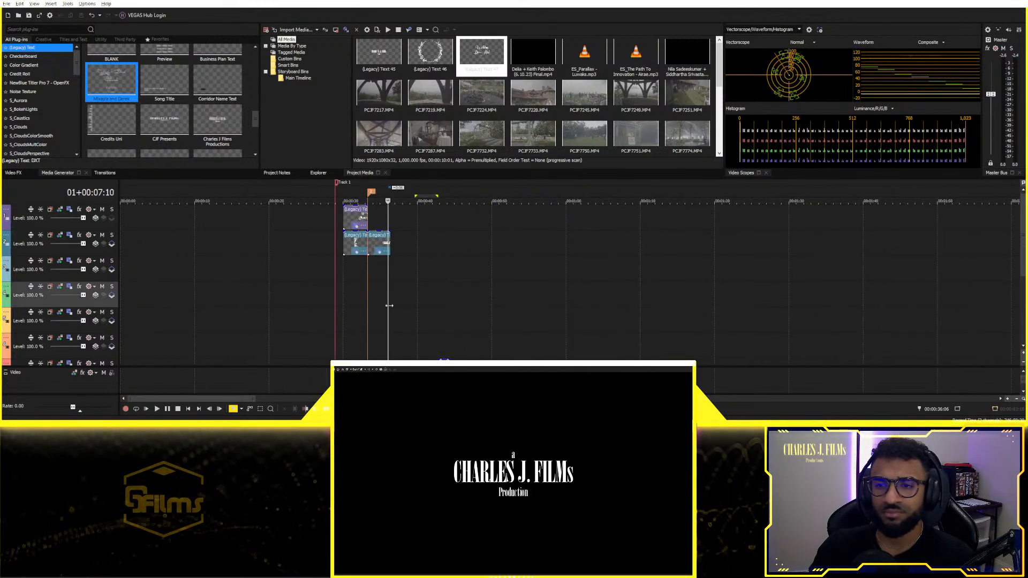
{"action": "key", "text": "space"}
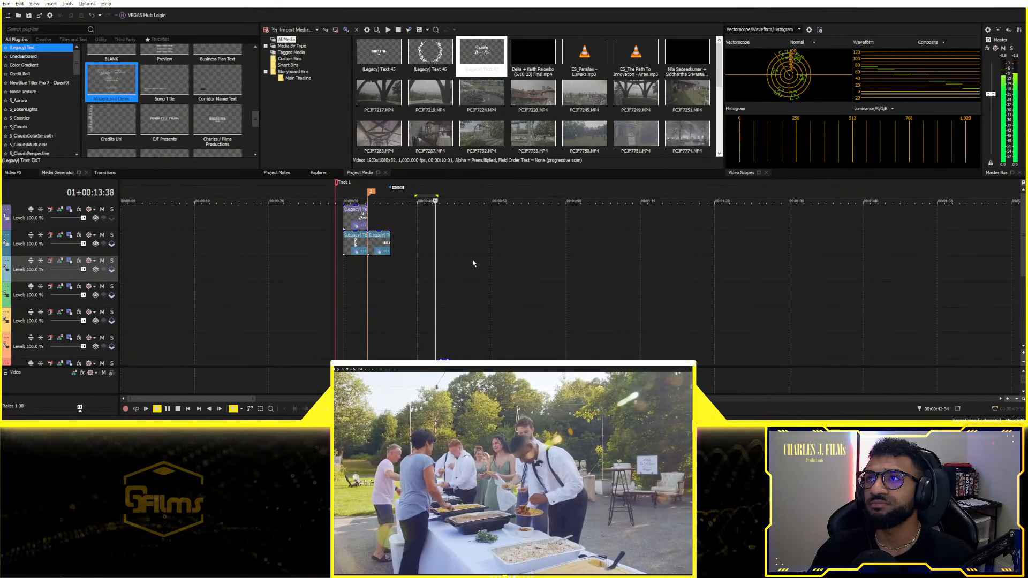
{"action": "key", "text": "space"}
Step: Apply Video Stabilization to the second buffet piece, run it in Smooth motion mode, and play the stabilized clip
{"action": "scroll", "coordinate": [473, 263], "scroll_direction": "down", "scroll_amount": 4}
{"action": "left_click", "coordinate": [426, 297]}
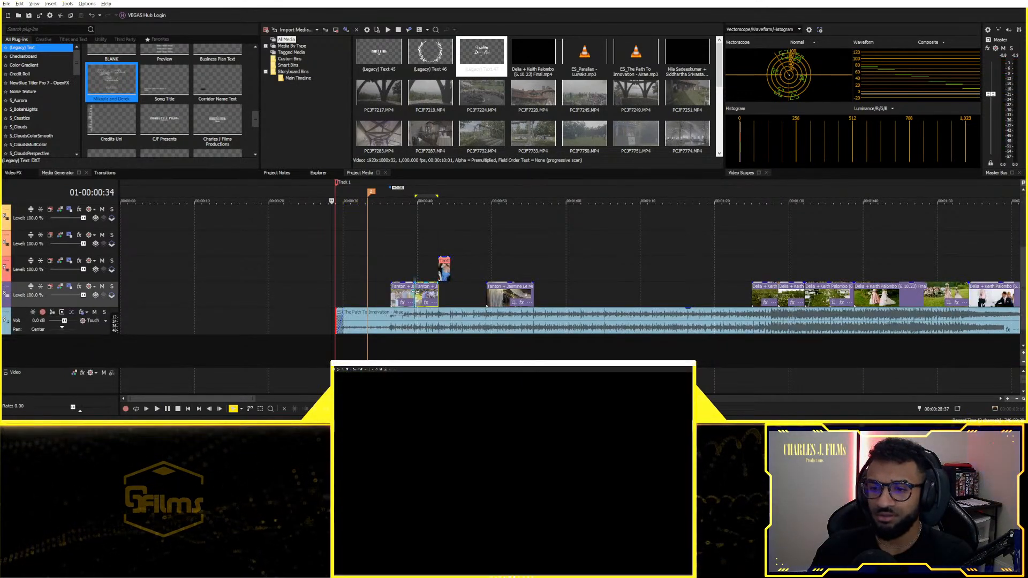
{"action": "left_click", "coordinate": [426, 303]}
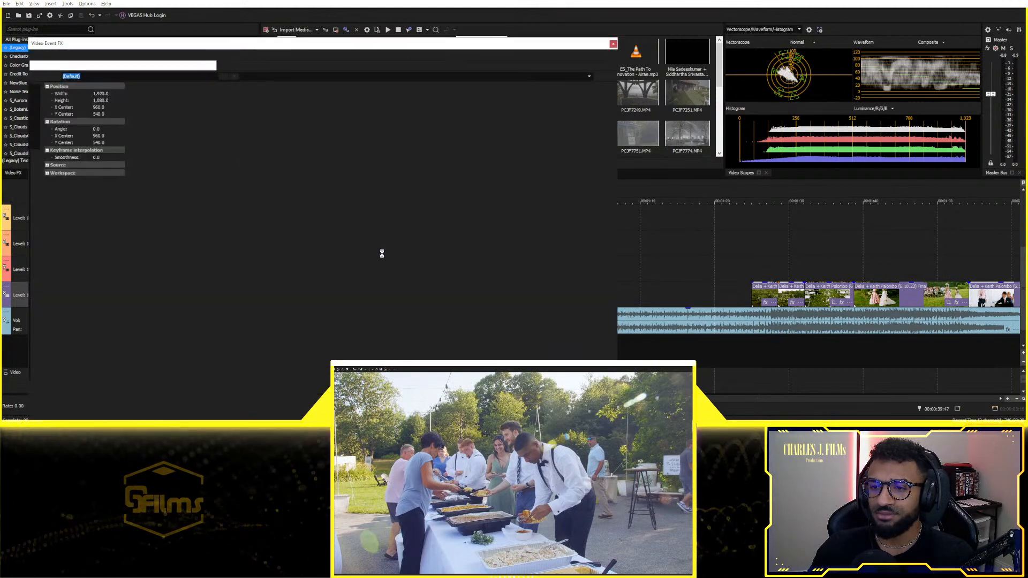
{"action": "double_click", "coordinate": [645, 241]}
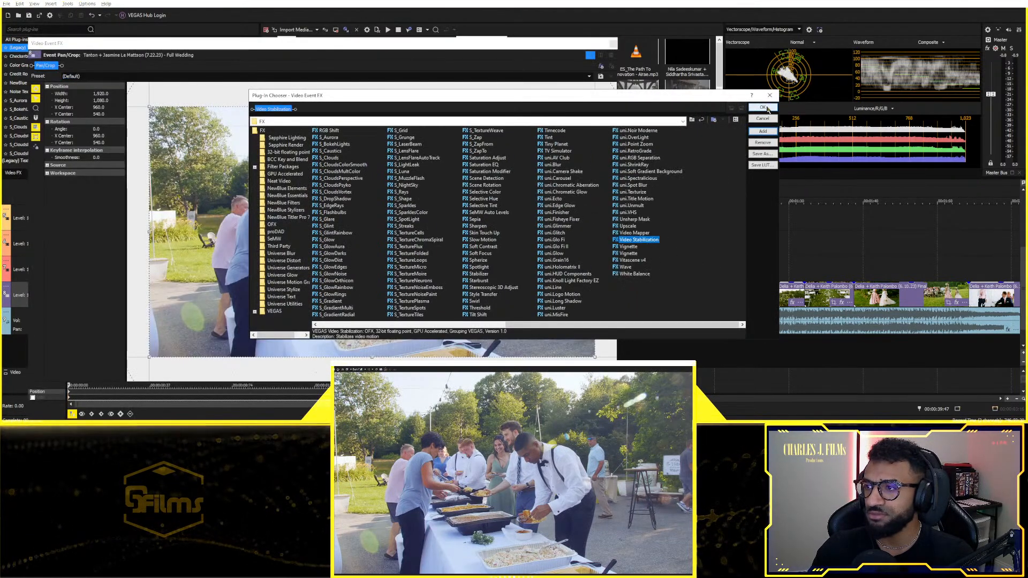
{"action": "left_click", "coordinate": [766, 108]}
{"action": "left_click", "coordinate": [96, 111]}
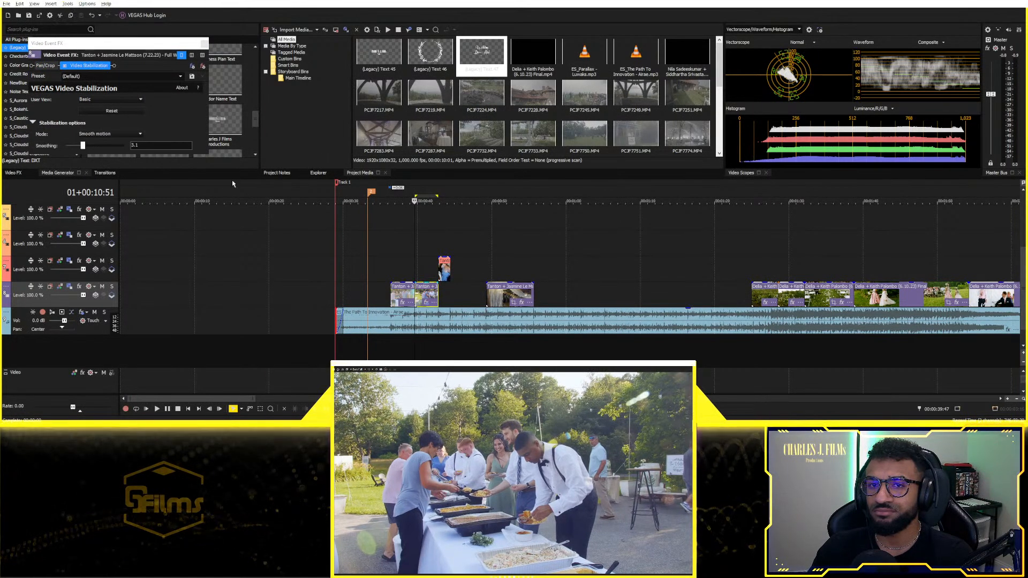
{"action": "key", "text": "space"}
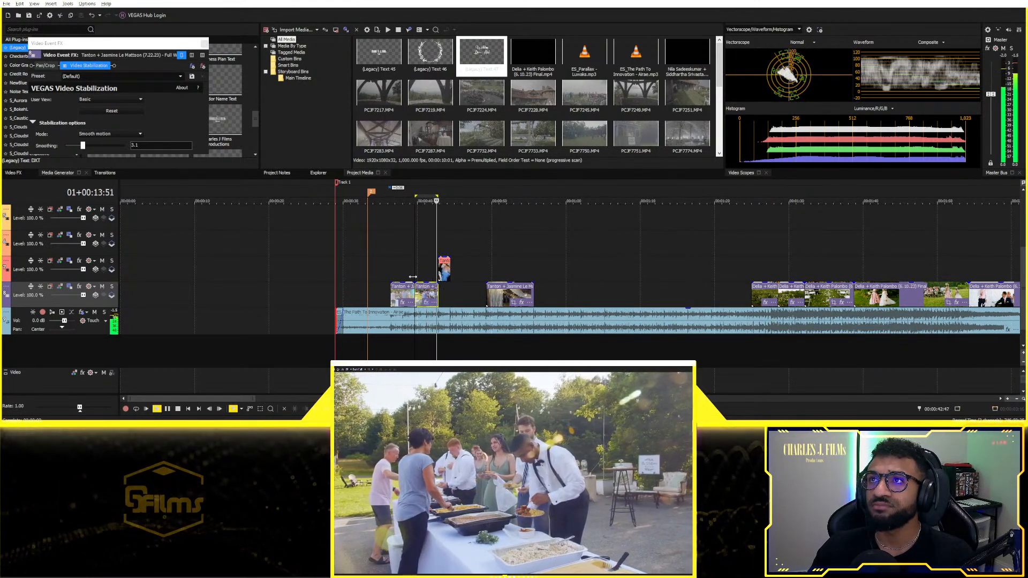
{"action": "key", "text": "space"}
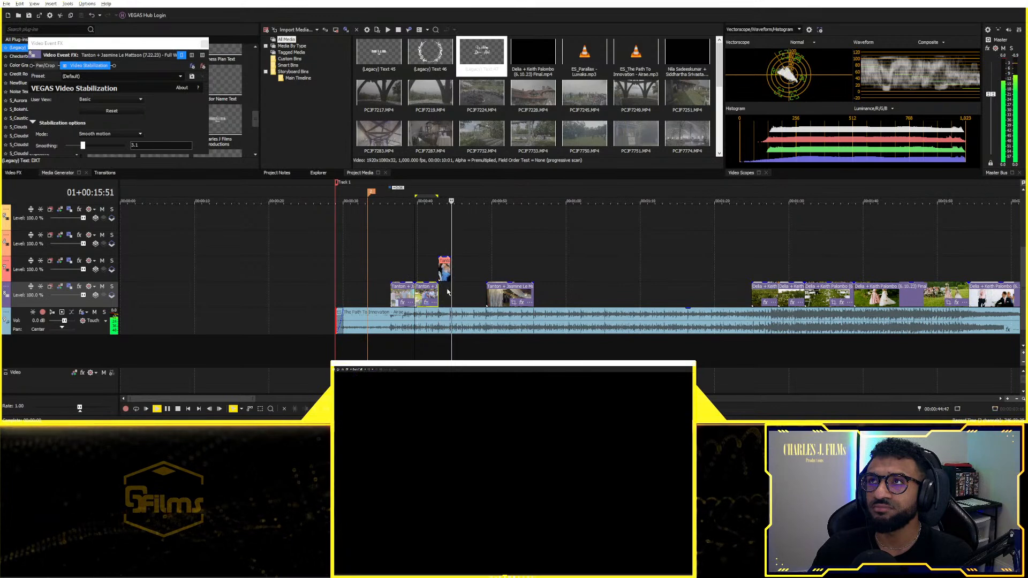
Step: Move the dining-table clip down onto the main clip track after the second buffet piece, and play from the first piece
{"action": "left_click_drag", "start_coordinate": [443, 290], "coordinate": [444, 292]}
{"action": "left_click", "coordinate": [392, 265]}
{"action": "key", "text": "space"}
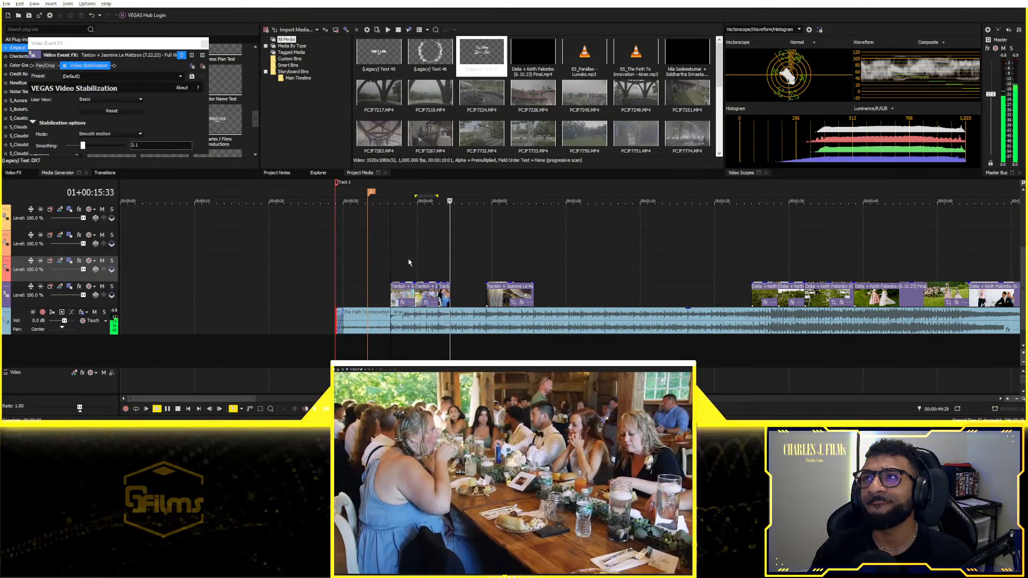
Step: Open the dining-table clip in the Trimmer, mark another dining shot of about 1 second, and place it at 01+00:15:35 on the track above
{"action": "left_click", "coordinate": [447, 292]}
{"action": "key", "text": "space"}
{"action": "scroll", "coordinate": [466, 294], "scroll_direction": "up", "scroll_amount": 3}
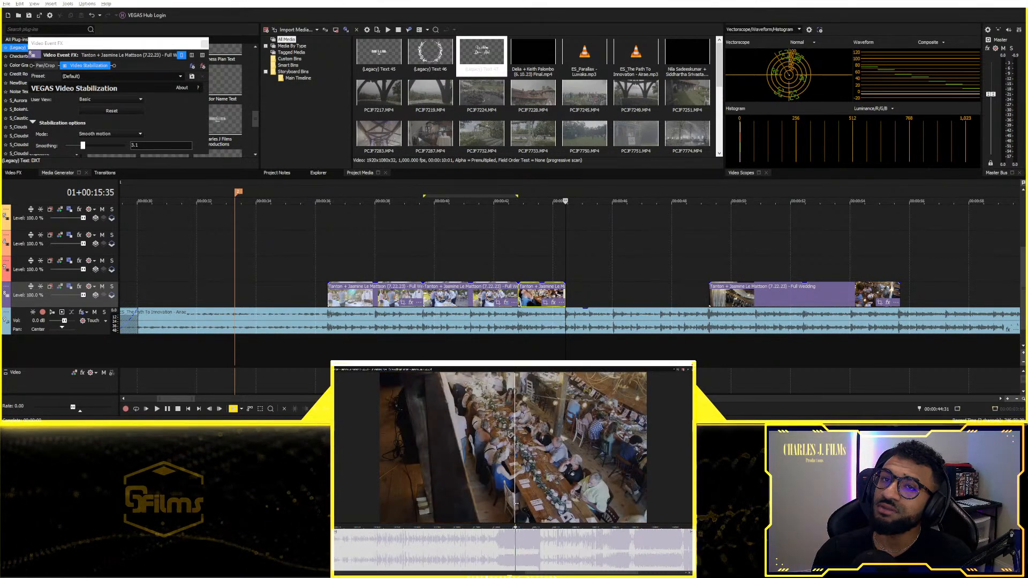
{"action": "left_click", "coordinate": [564, 274]}
{"action": "key", "text": "ctrl+v"}
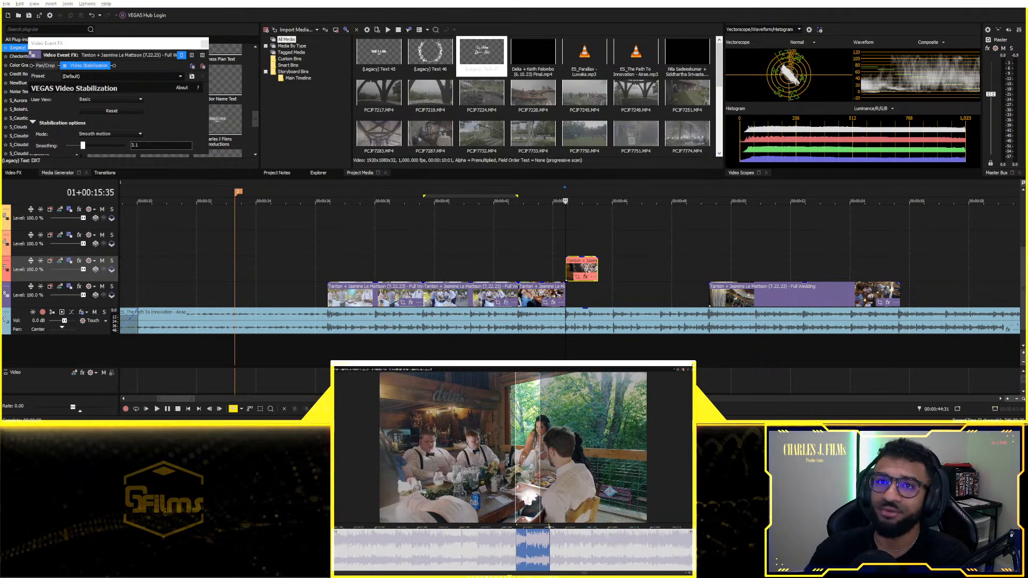
Step: Place the next wedding shot at 01+00:16:42 and the longer first-dance shot directly after it on the track above
{"action": "left_click", "coordinate": [600, 266]}
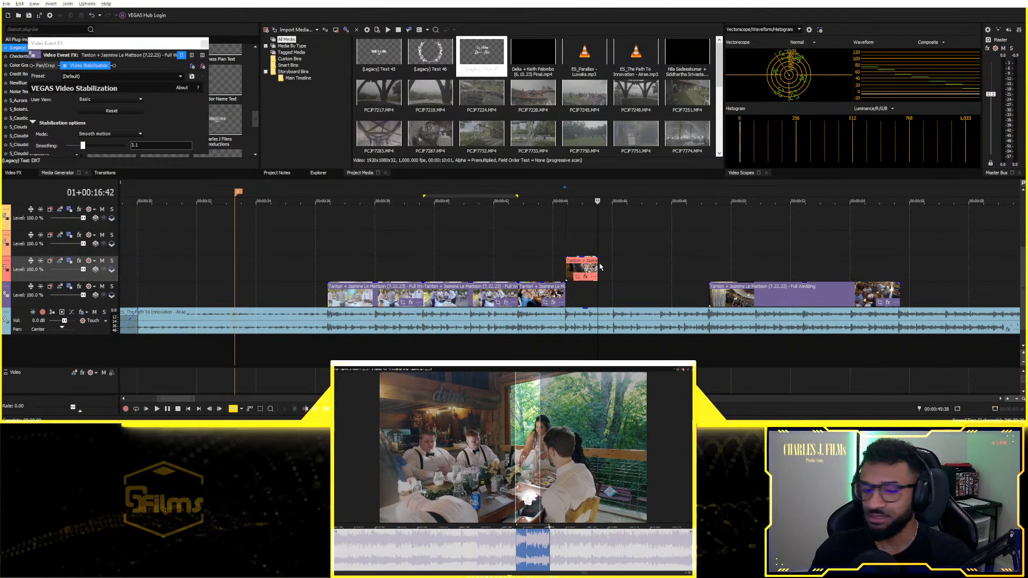
{"action": "key", "text": "ctrl+v"}
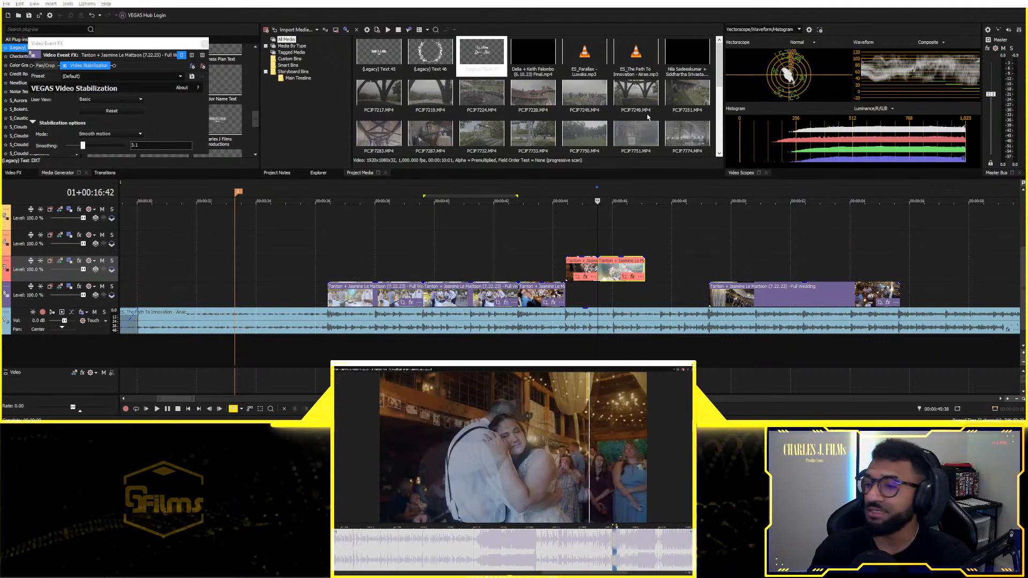
{"action": "left_click", "coordinate": [645, 267]}
{"action": "key", "text": "ctrl+v"}
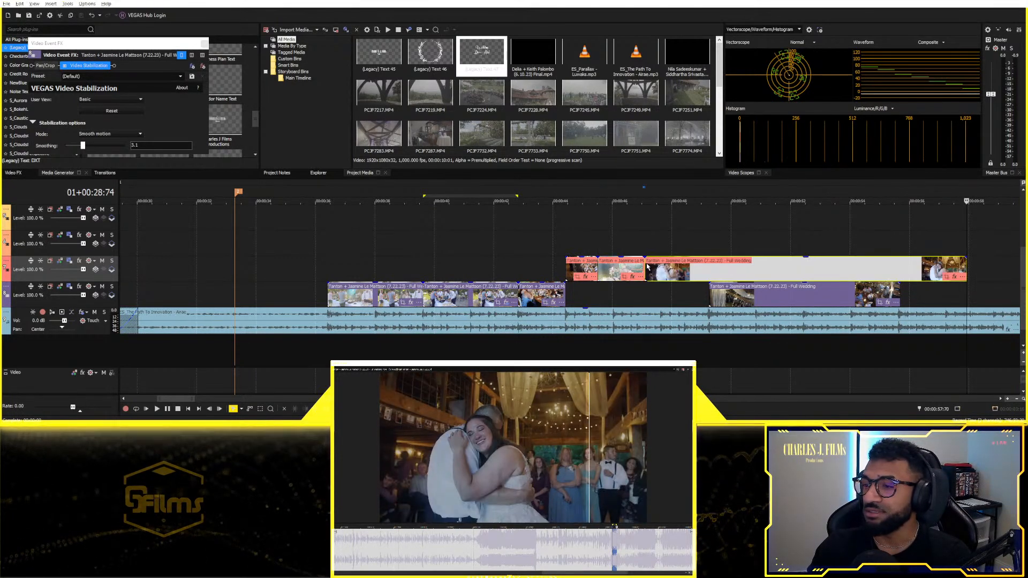
Step: Move the first-dance clip later on its track, leaving a gap after the preceding short shots
{"action": "scroll", "coordinate": [558, 280], "scroll_direction": "down", "scroll_amount": 3}
{"action": "left_click_drag", "start_coordinate": [460, 282], "coordinate": [482, 273]}
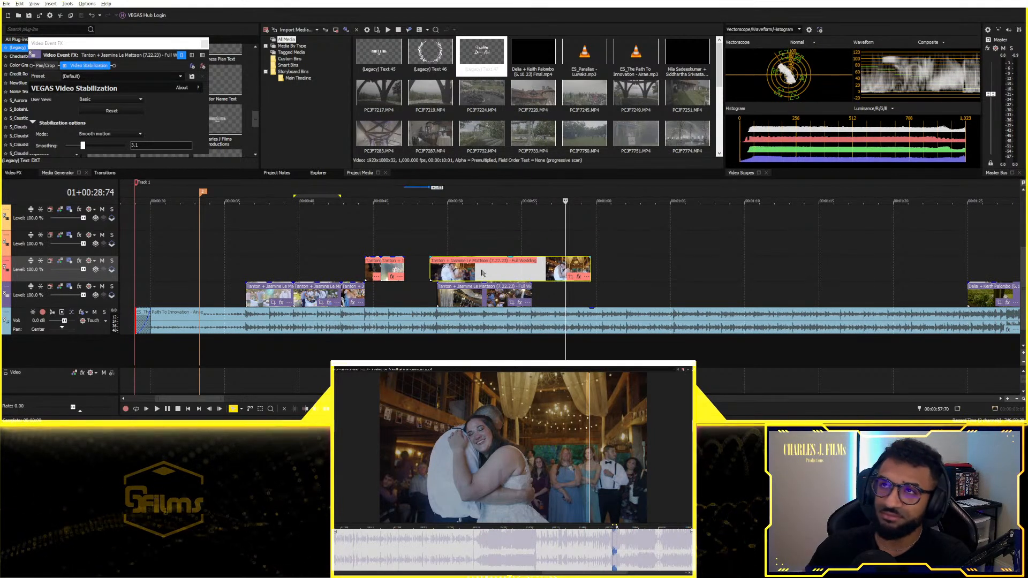
{"action": "scroll", "coordinate": [567, 240], "scroll_direction": "down", "scroll_amount": 1}
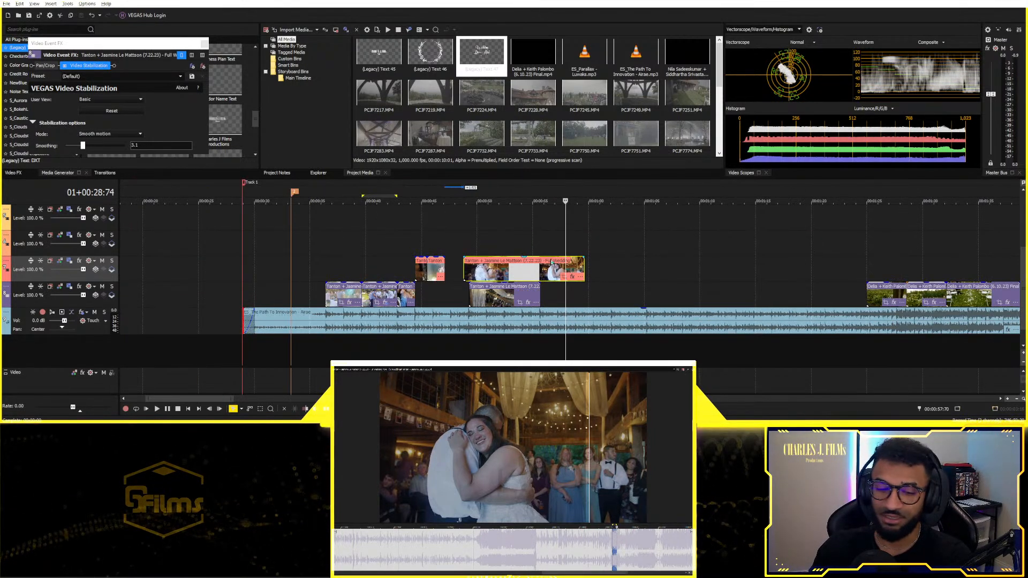
{"action": "scroll", "coordinate": [705, 298], "scroll_direction": "down", "scroll_amount": 2}
Step: Inspect the empty stretch of timeline between the first-dance clip and the next couple's clips
{"action": "left_click", "coordinate": [593, 268]}
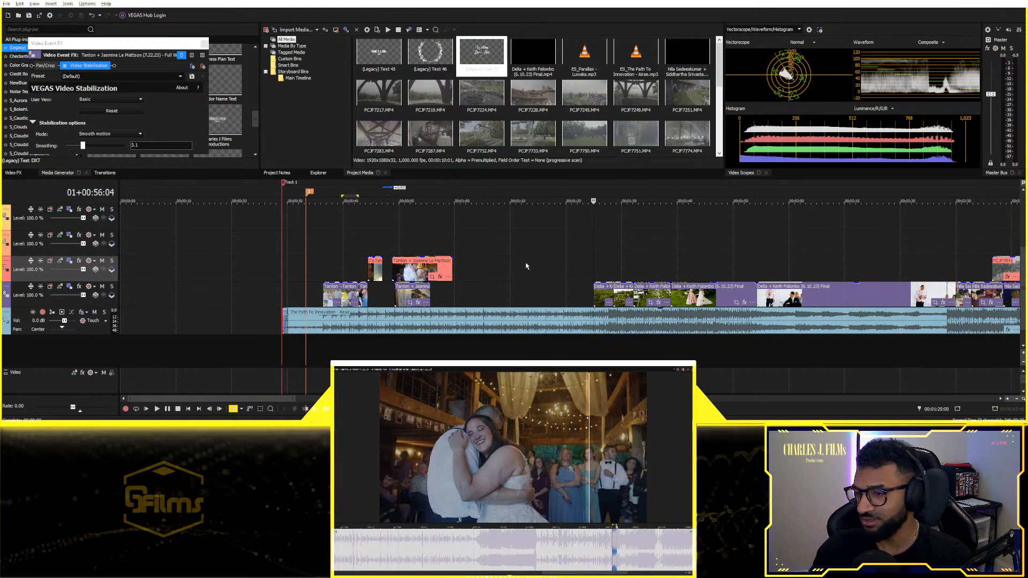
{"action": "left_click", "coordinate": [442, 300]}
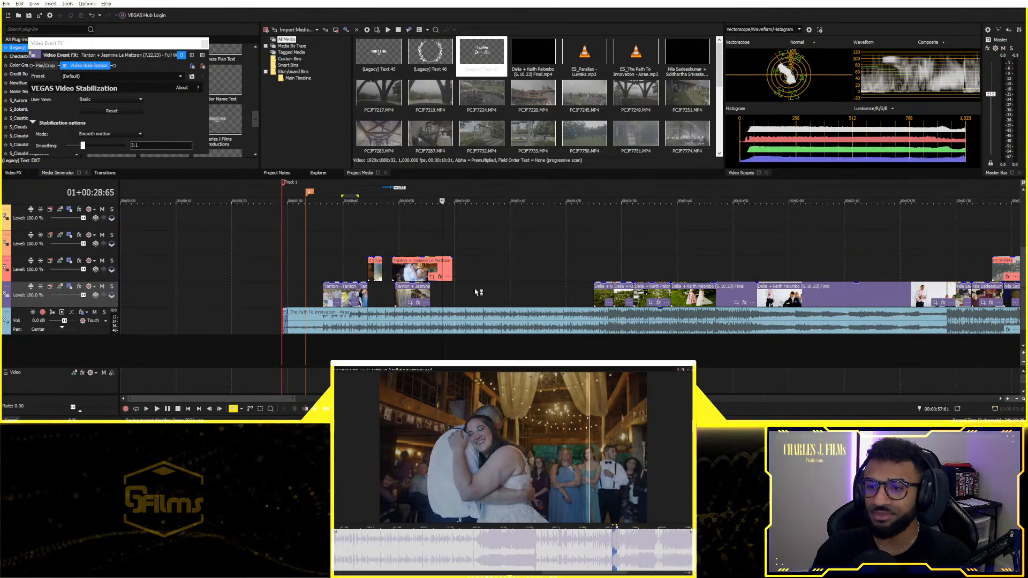
{"action": "left_click", "coordinate": [478, 296]}
{"action": "left_click", "coordinate": [488, 270]}
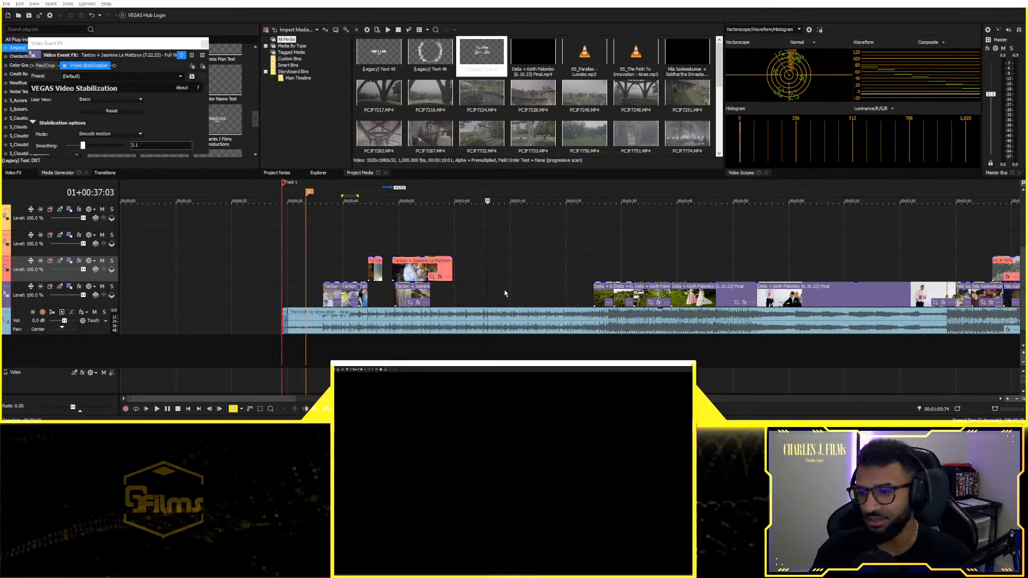
{"action": "left_click", "coordinate": [473, 298]}
{"action": "left_click", "coordinate": [458, 324]}
{"action": "left_click", "coordinate": [485, 319]}
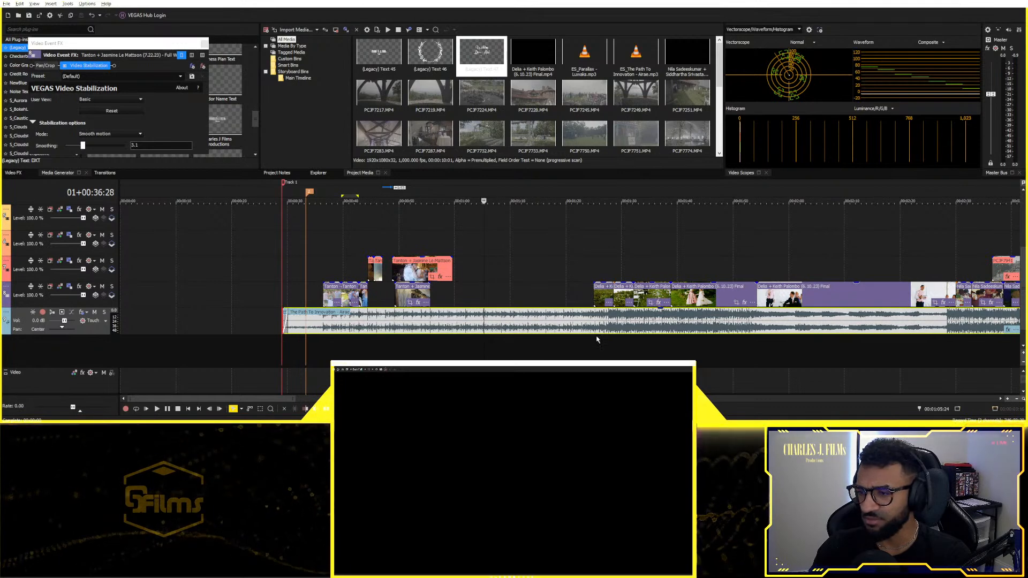
Step: Listen through The Path To Innovation from the first-dance section onward and split the song at 01+00:45:63
{"action": "left_click", "coordinate": [404, 332]}
{"action": "key", "text": "space"}
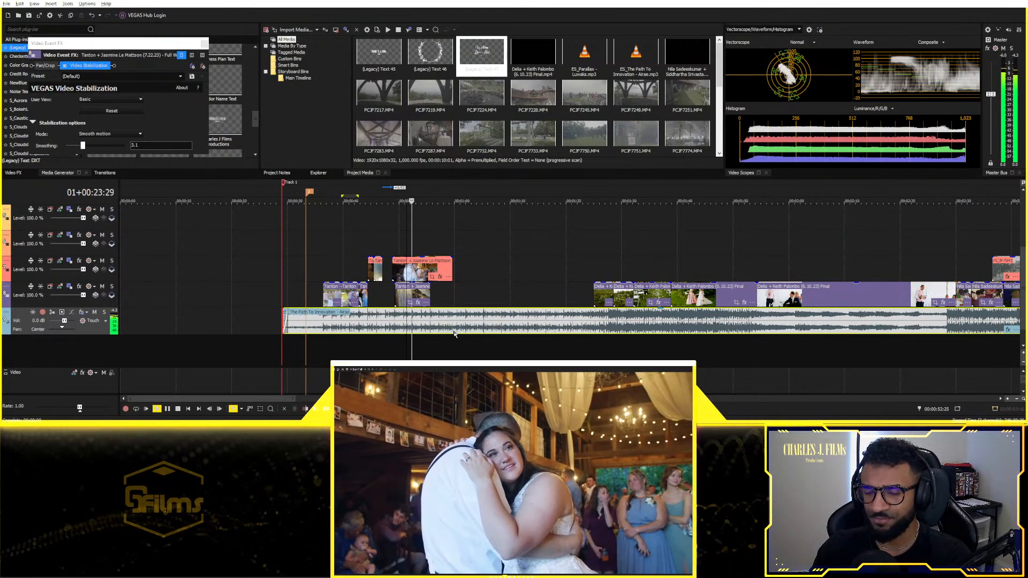
{"action": "left_click", "coordinate": [380, 324]}
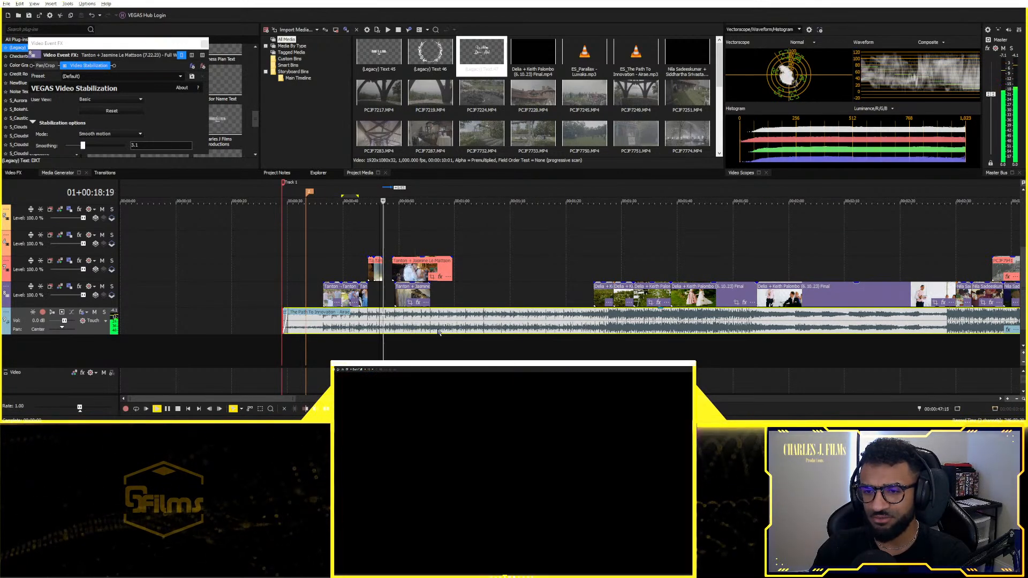
{"action": "scroll", "coordinate": [439, 332], "scroll_direction": "up", "scroll_amount": 2}
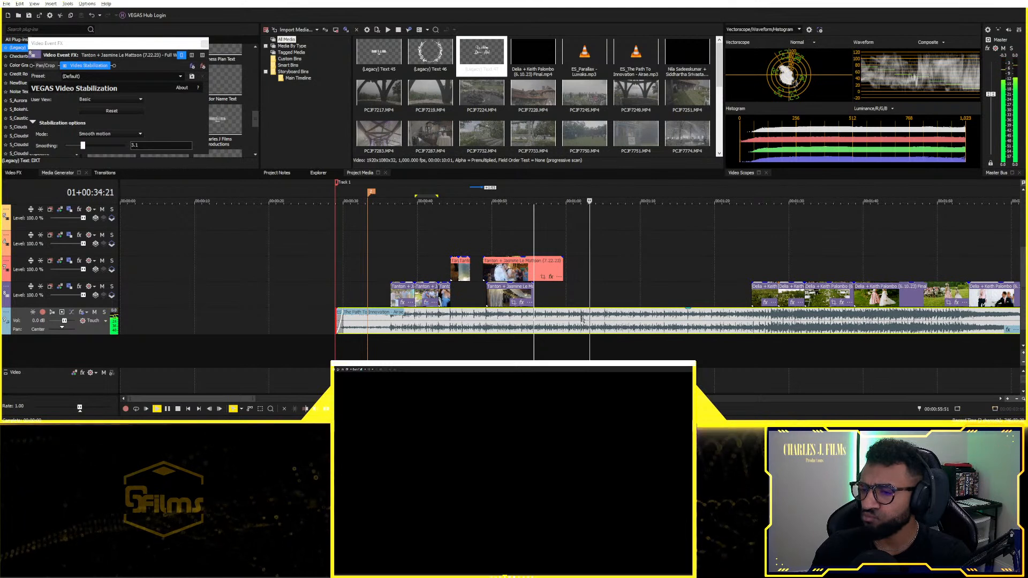
{"action": "left_click", "coordinate": [581, 316]}
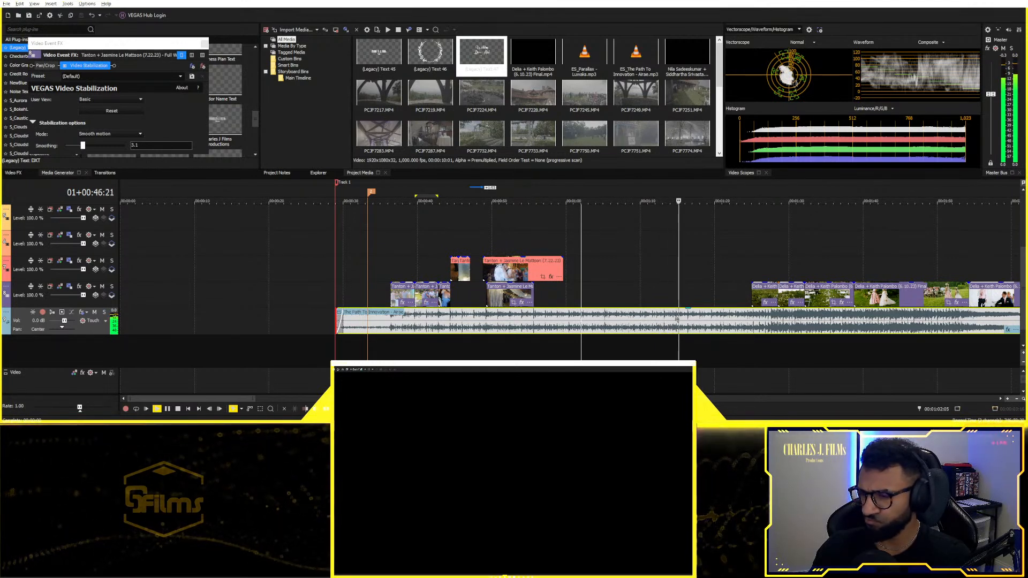
{"action": "left_click", "coordinate": [675, 318]}
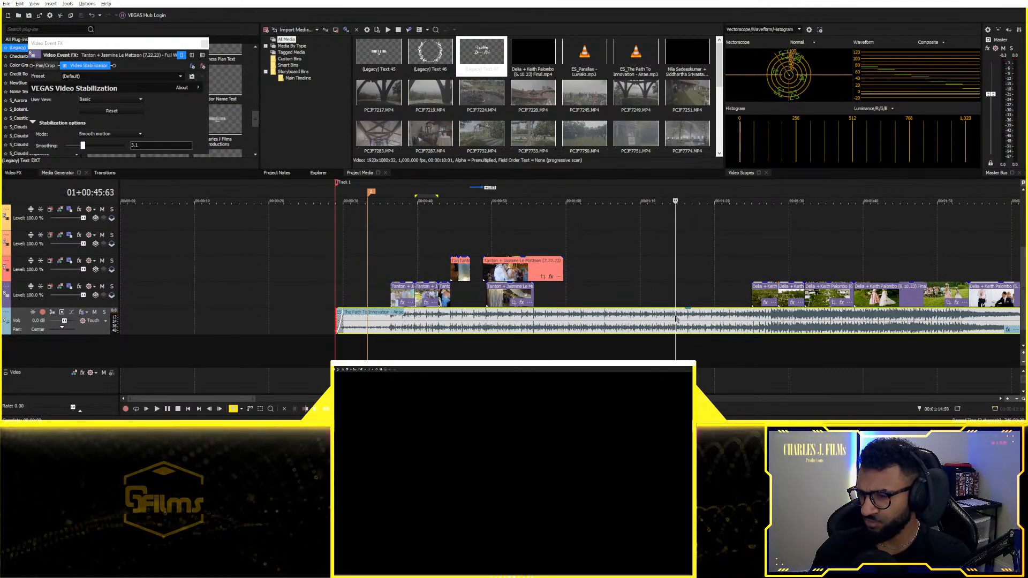
{"action": "key", "text": "s"}
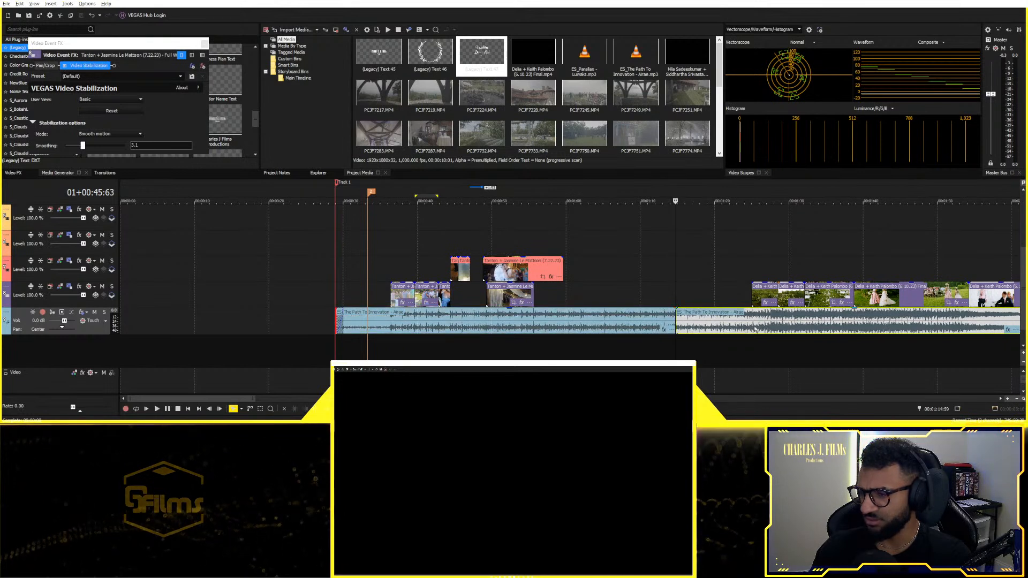
Step: Listen to both song parts, cut out a section just before the split, and slide the remaining song back to close the gap
{"action": "left_click", "coordinate": [710, 324]}
{"action": "key", "text": "space"}
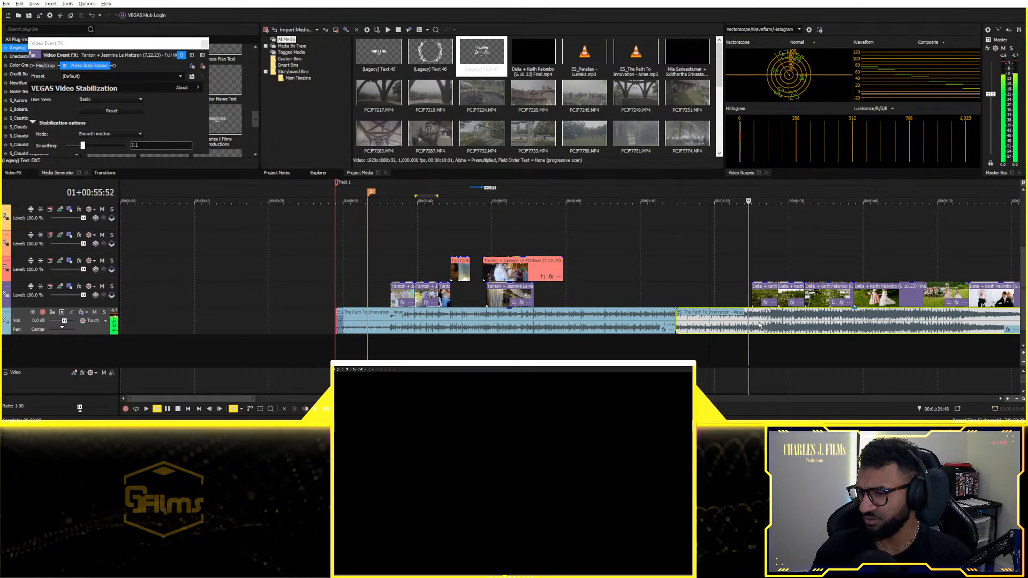
{"action": "key", "text": "space"}
{"action": "left_click", "coordinate": [605, 321]}
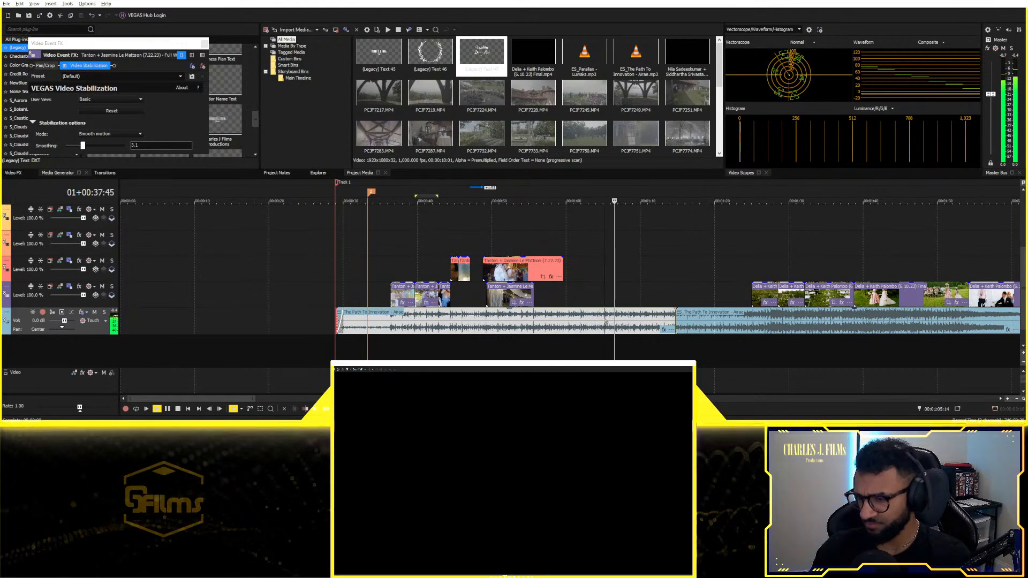
{"action": "key", "text": "space"}
{"action": "key", "text": "s"}
{"action": "key", "text": "Delete"}
{"action": "left_click_drag", "start_coordinate": [722, 323], "coordinate": [651, 323]}
Step: Play across the new join in the song and overlap the two parts slightly as a short crossfade
{"action": "left_click", "coordinate": [586, 324]}
{"action": "key", "text": "space"}
{"action": "scroll", "coordinate": [594, 326], "scroll_direction": "up", "scroll_amount": 3}
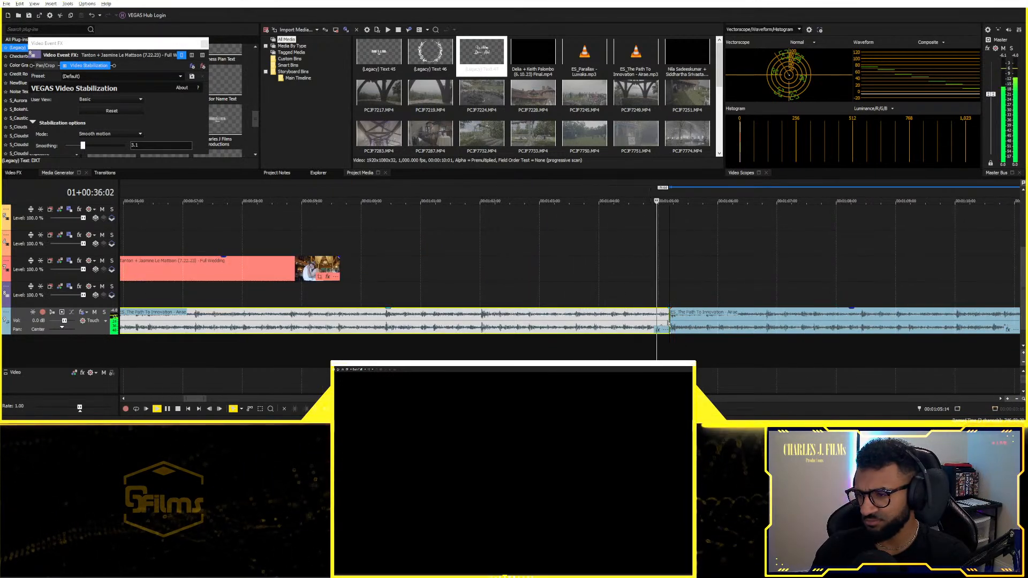
{"action": "key", "text": "space"}
{"action": "key", "text": "space"}
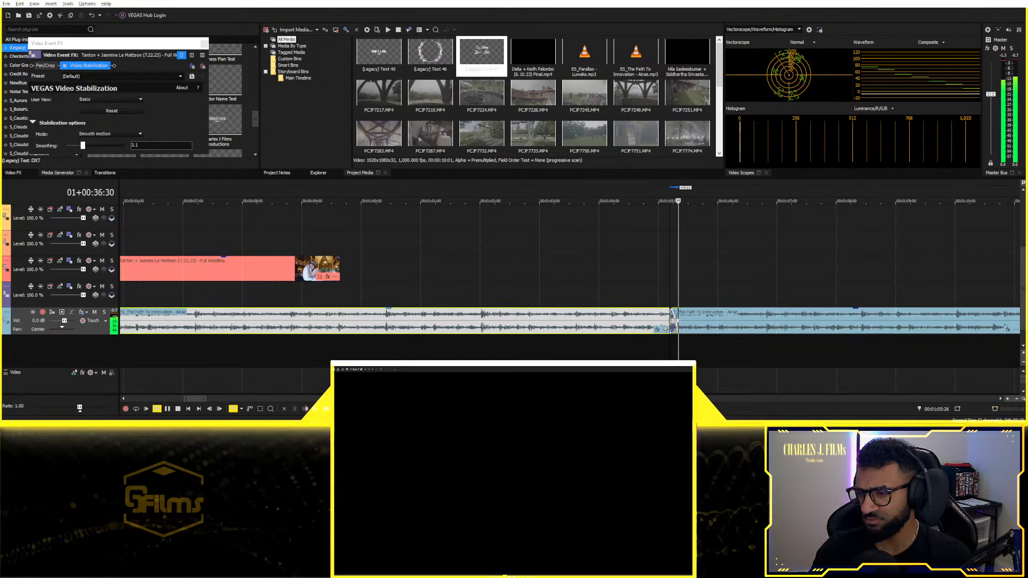
Step: Extend the first song part further over the second to lengthen the crossfade, and play from just before it
{"action": "left_click", "coordinate": [610, 296]}
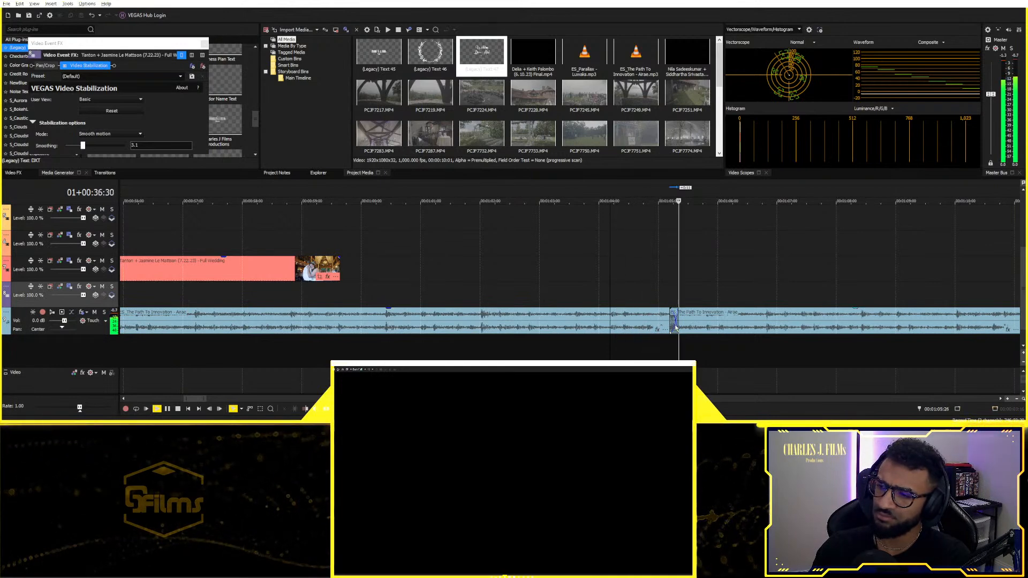
{"action": "scroll", "coordinate": [681, 329], "scroll_direction": "up", "scroll_amount": 3}
{"action": "key", "text": "space"}
{"action": "left_click_drag", "start_coordinate": [508, 320], "coordinate": [630, 320]}
{"action": "key", "text": "space"}
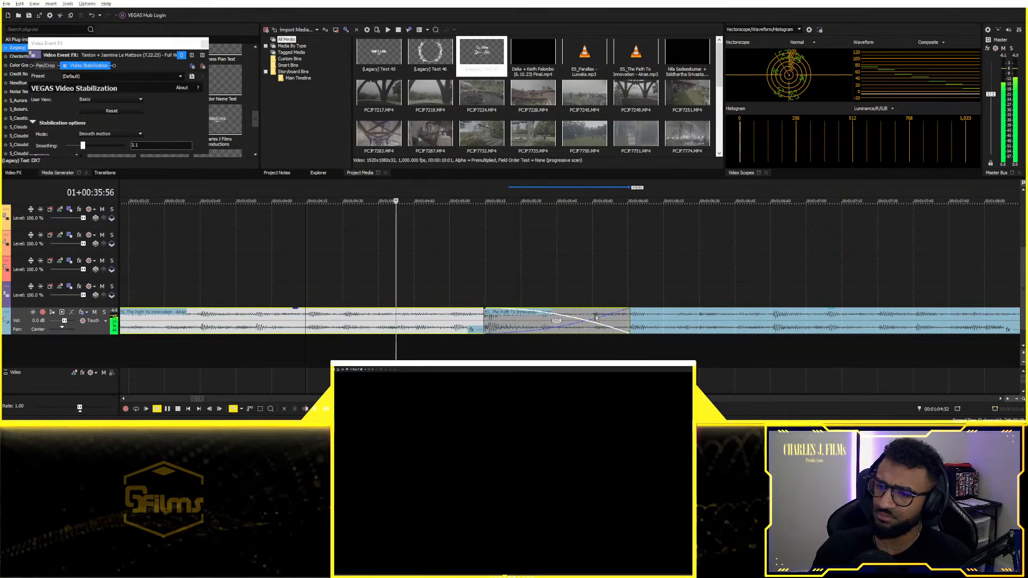
Step: Replay the song across the lengthened crossfade to check the transition
{"action": "scroll", "coordinate": [610, 305], "scroll_direction": "down", "scroll_amount": 4}
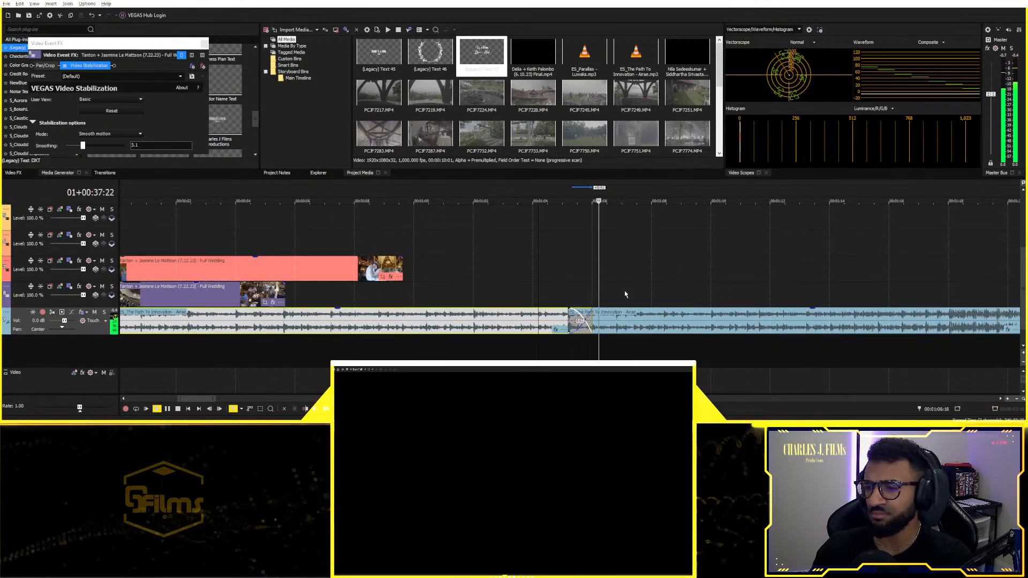
{"action": "scroll", "coordinate": [599, 326], "scroll_direction": "down", "scroll_amount": 3}
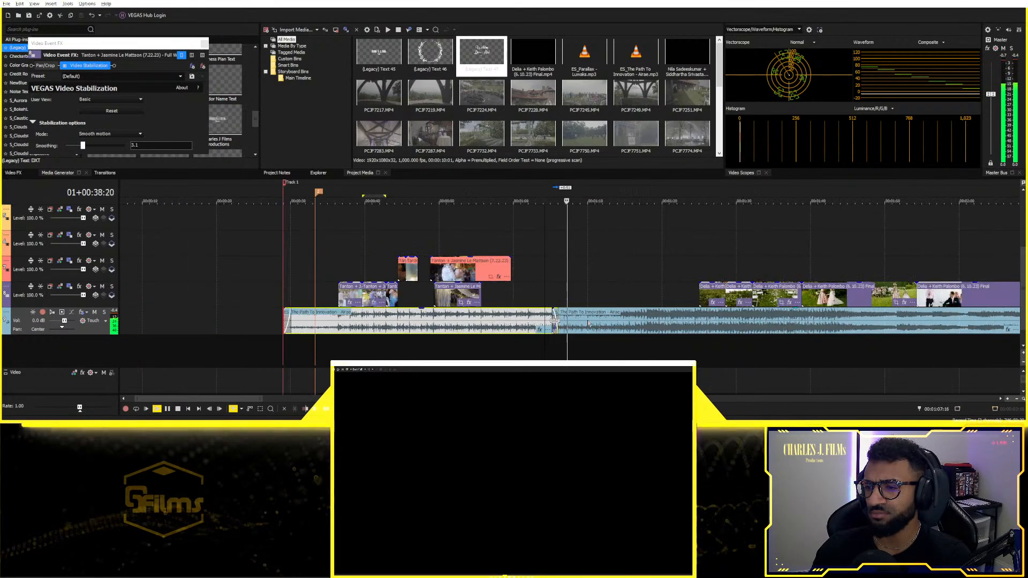
{"action": "left_click", "coordinate": [546, 300]}
{"action": "scroll", "coordinate": [590, 275], "scroll_direction": "up", "scroll_amount": 6}
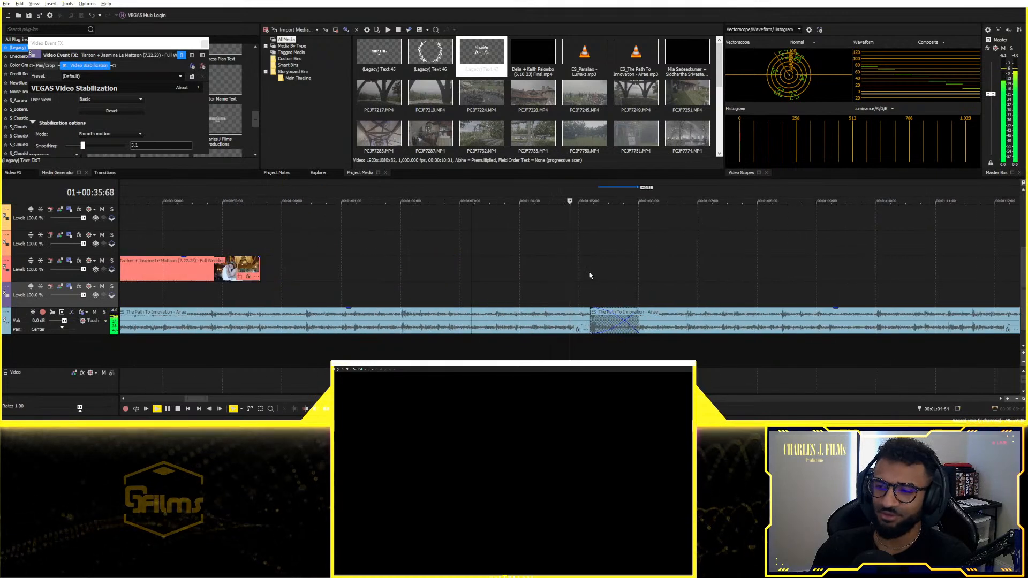
{"action": "scroll", "coordinate": [589, 275], "scroll_direction": "up", "scroll_amount": 4}
{"action": "key", "text": "space"}
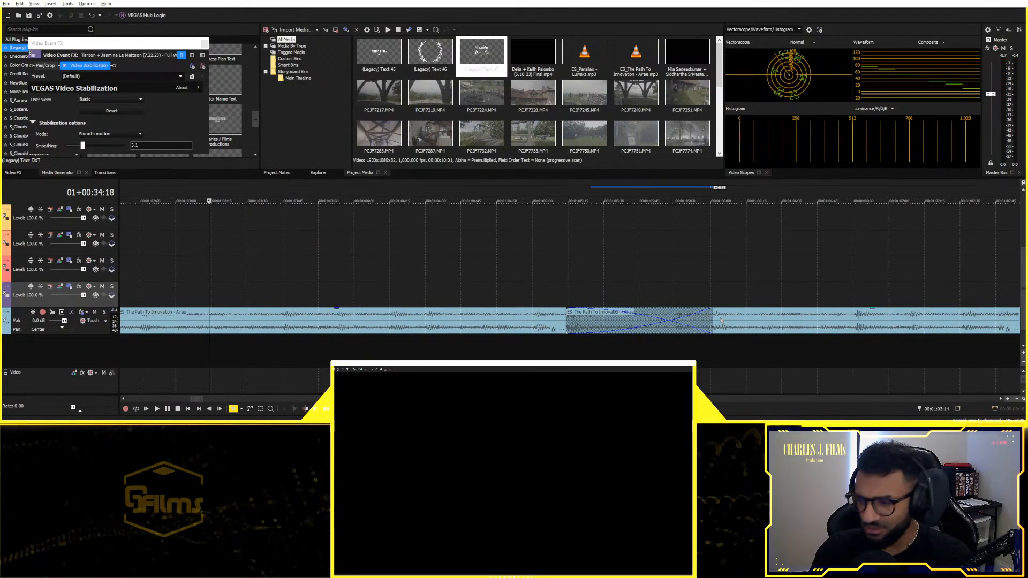
Step: Nudge the second song part's position and change the crossfade to a convex fade-in curve
{"action": "left_click", "coordinate": [736, 320]}
{"action": "left_click_drag", "start_coordinate": [736, 320], "coordinate": [720, 322]}
{"action": "right_click", "coordinate": [712, 320]}
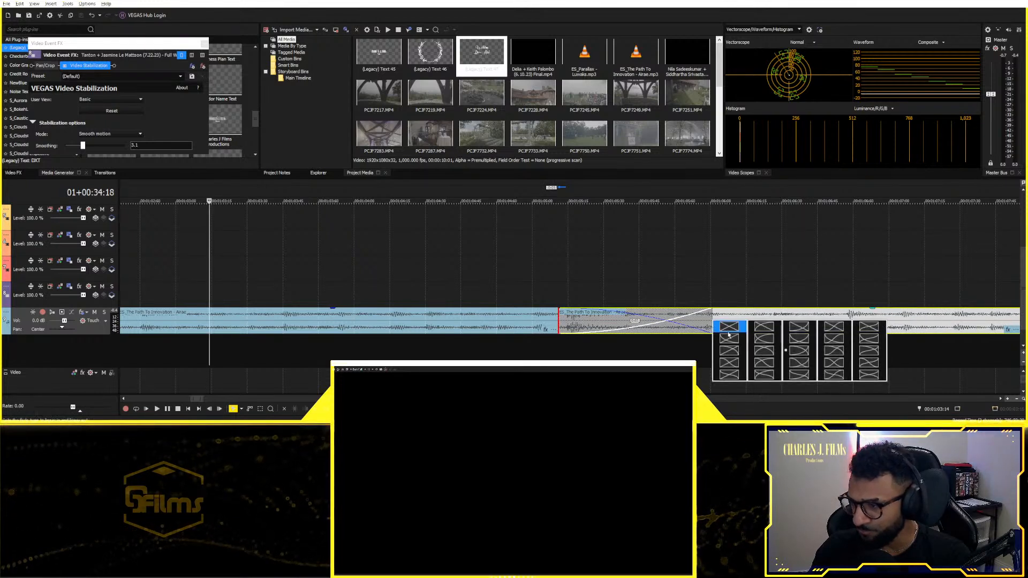
{"action": "left_click", "coordinate": [756, 324]}
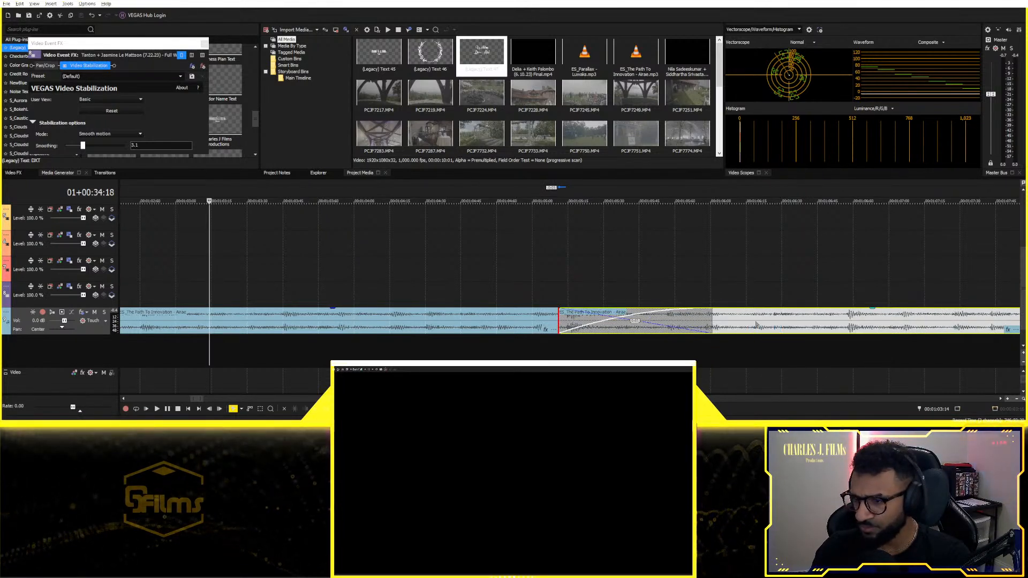
{"action": "mouse_move", "coordinate": [764, 324]}
{"action": "left_mouse_down"}
{"action": "mouse_move", "coordinate": [749, 324]}
{"action": "mouse_move", "coordinate": [771, 323]}
{"action": "left_mouse_up"}
Step: Play the song through the reshaped crossfade and into the second part to judge the edit
{"action": "left_click", "coordinate": [462, 285]}
{"action": "key", "text": "space"}
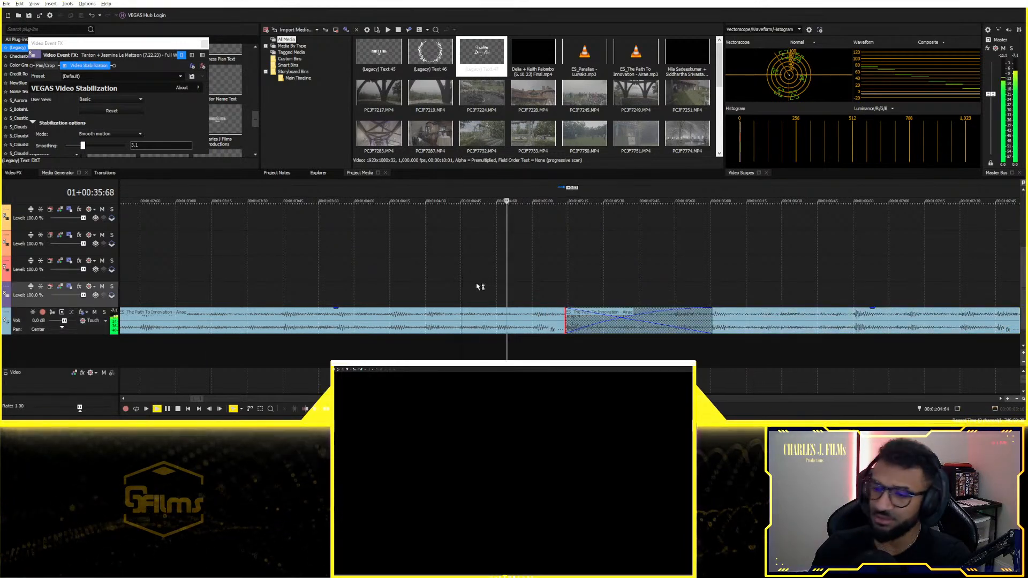
{"action": "scroll", "coordinate": [515, 294], "scroll_direction": "up", "scroll_amount": 5}
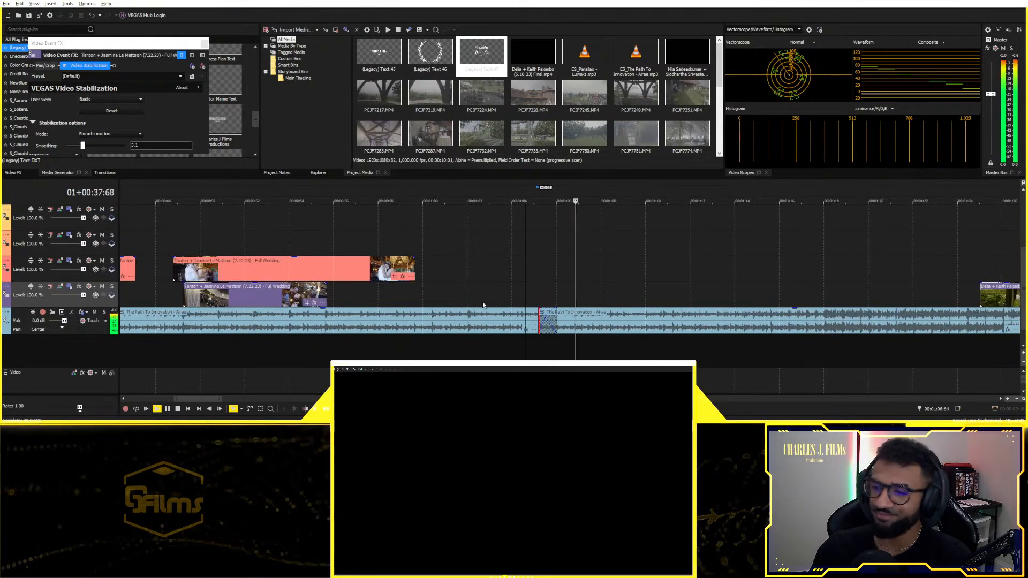
{"action": "scroll", "coordinate": [614, 292], "scroll_direction": "down", "scroll_amount": 4}
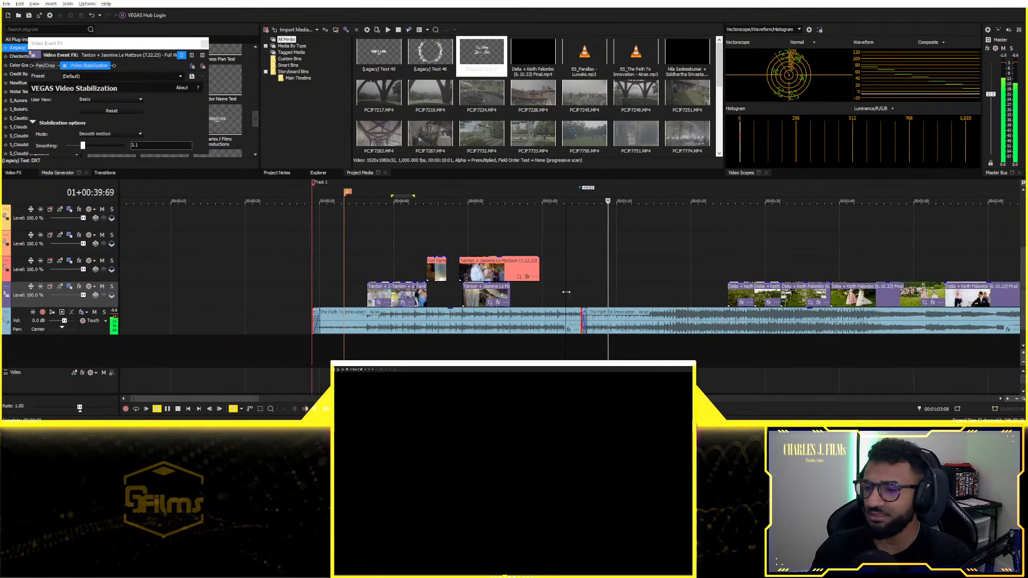
{"action": "scroll", "coordinate": [615, 293], "scroll_direction": "down", "scroll_amount": 4}
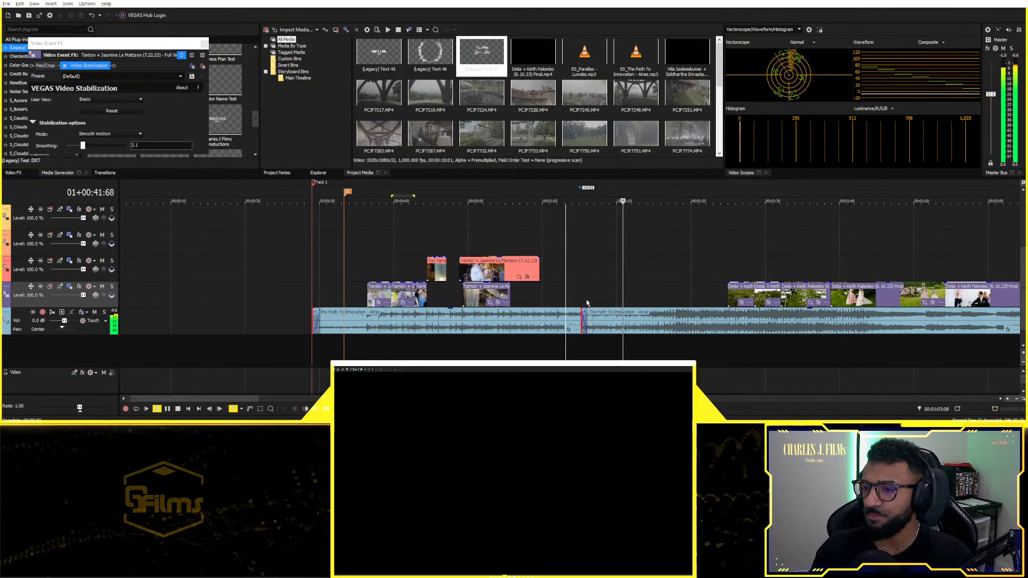
Step: Listen on through the second song part and add a timeline marker at 01+00:49:04, before the next couple's clips
{"action": "scroll", "coordinate": [511, 250], "scroll_direction": "down", "scroll_amount": 3}
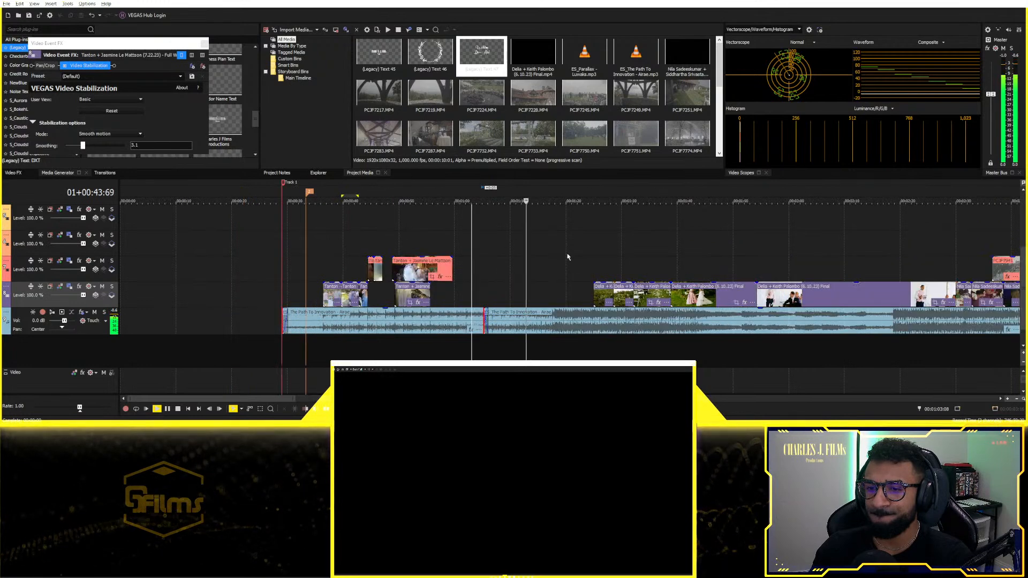
{"action": "scroll", "coordinate": [736, 291], "scroll_direction": "down", "scroll_amount": 2}
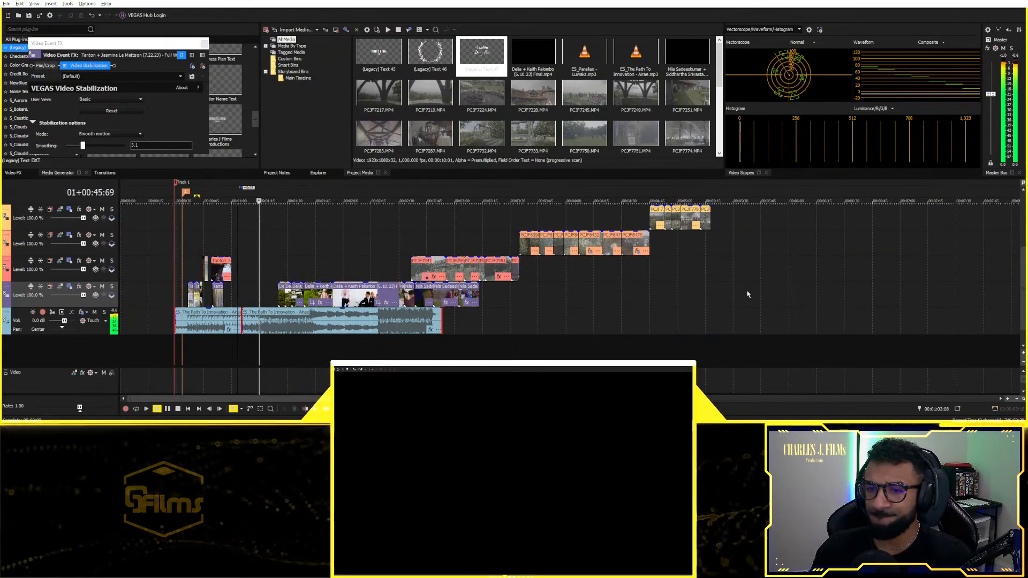
{"action": "scroll", "coordinate": [744, 294], "scroll_direction": "up", "scroll_amount": 5}
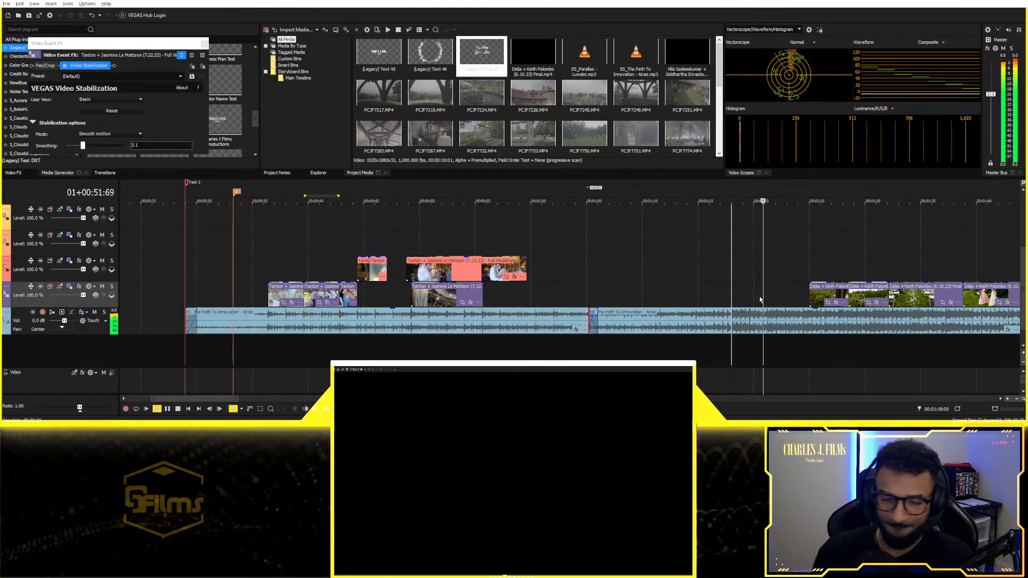
{"action": "key", "text": "space"}
{"action": "key", "text": "m"}
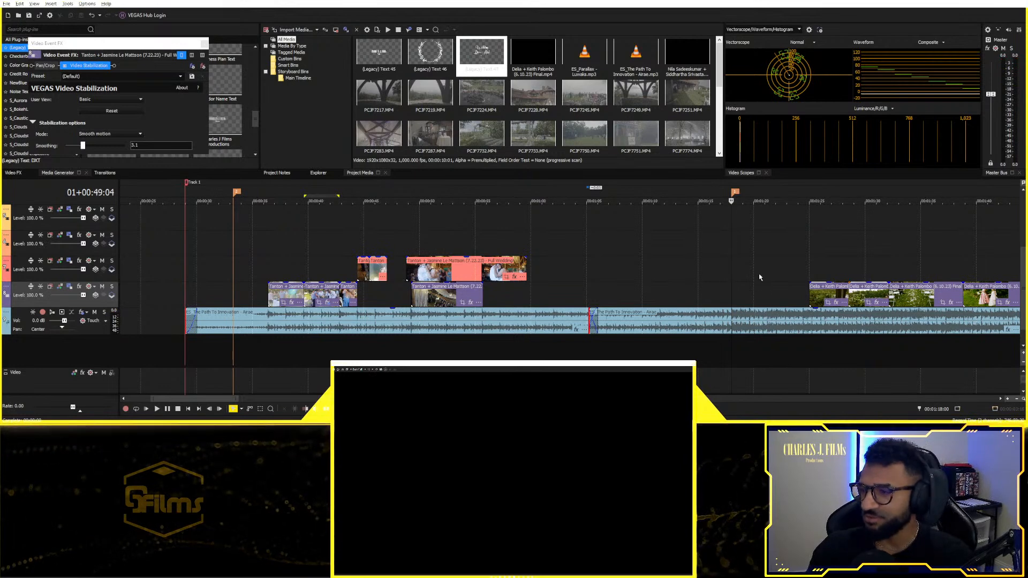
Step: Play the first couple's clips from the buffet shot onward against the song
{"action": "left_click", "coordinate": [275, 278]}
{"action": "left_click", "coordinate": [270, 277]}
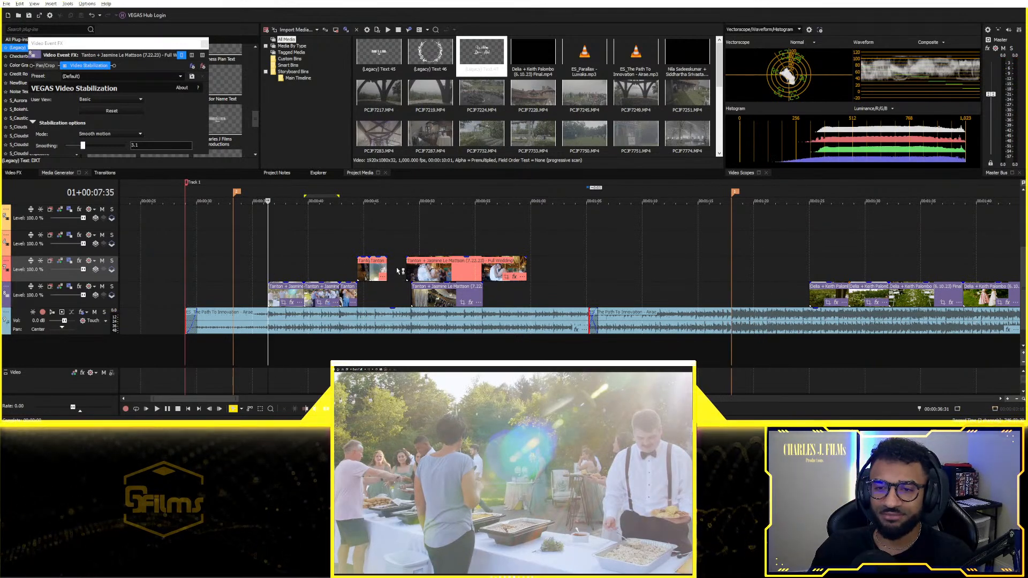
{"action": "key", "text": "space"}
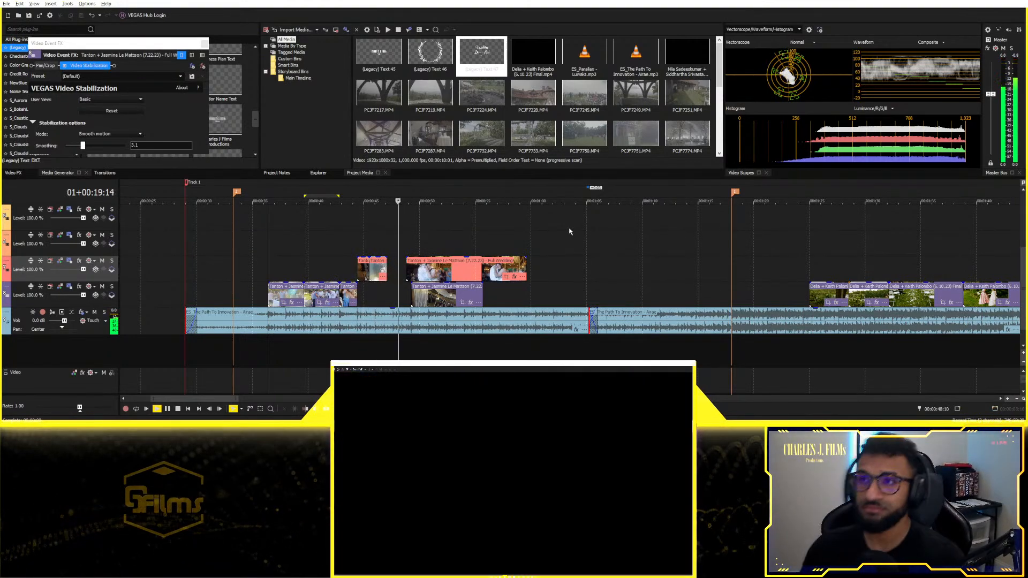
{"action": "key", "text": "space"}
Step: Slide the second red clip later to open a gap, and extend the end of the overhead dining shot toward the next beat
{"action": "left_click", "coordinate": [360, 293]}
{"action": "scroll", "coordinate": [445, 302], "scroll_direction": "up", "scroll_amount": 3}
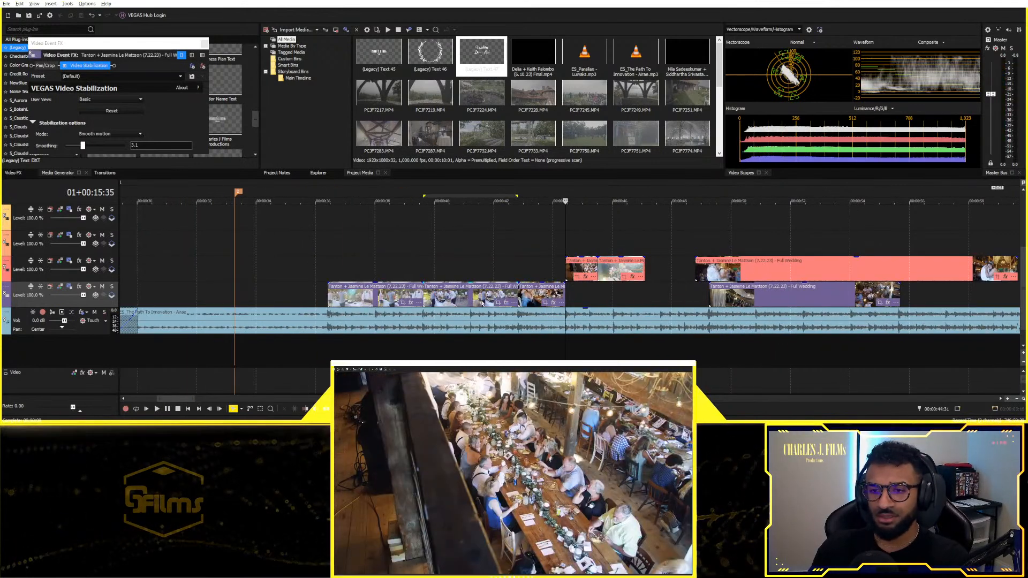
{"action": "key", "text": "space"}
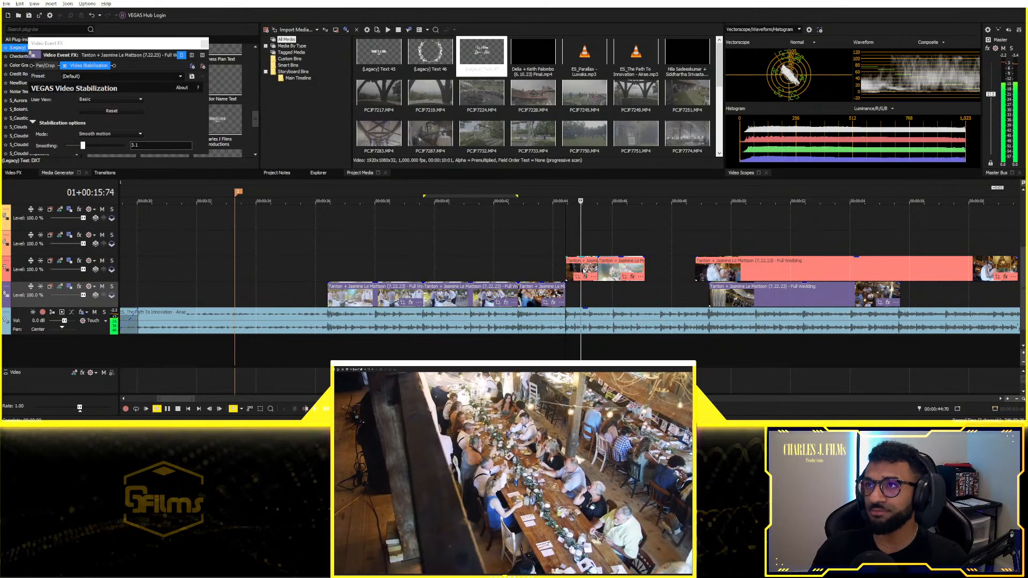
{"action": "left_click_drag", "start_coordinate": [621, 271], "coordinate": [658, 270]}
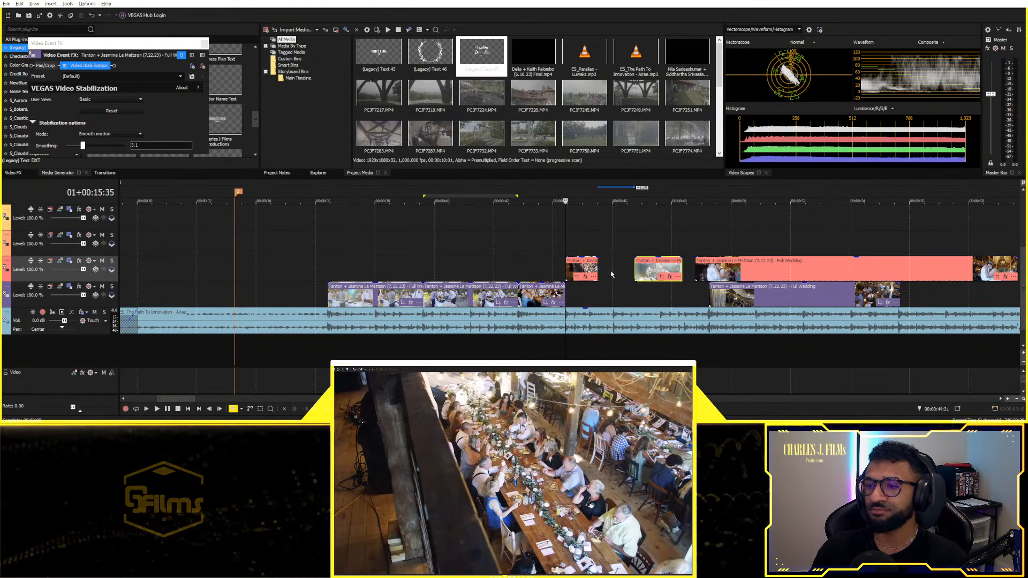
{"action": "key", "text": "space"}
{"action": "left_click_drag", "start_coordinate": [596, 269], "coordinate": [572, 272]}
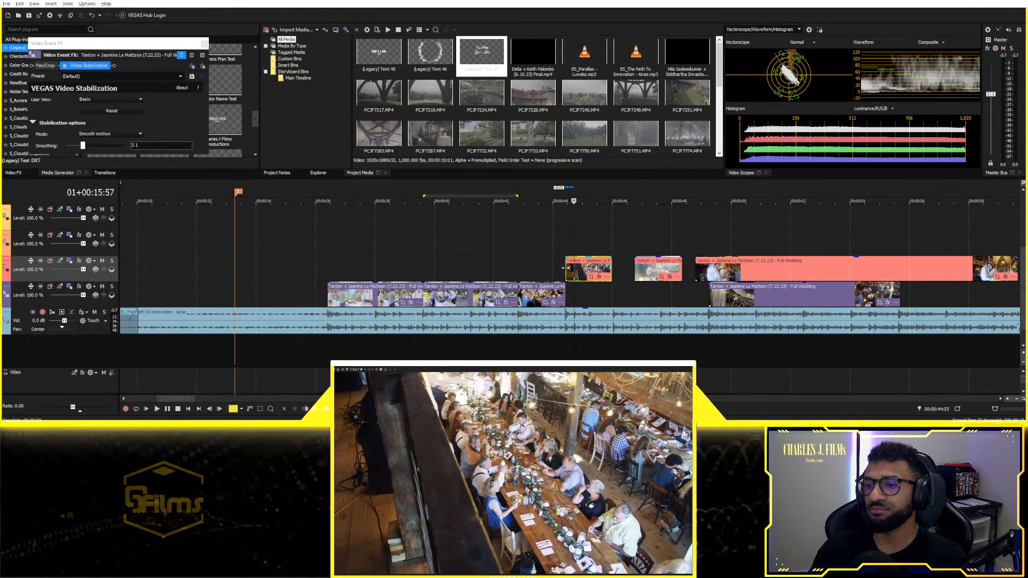
Step: Move the bridal table clip to start at 01+00:17:01, directly after the overhead dining shot, and play it with the song
{"action": "key", "text": "space"}
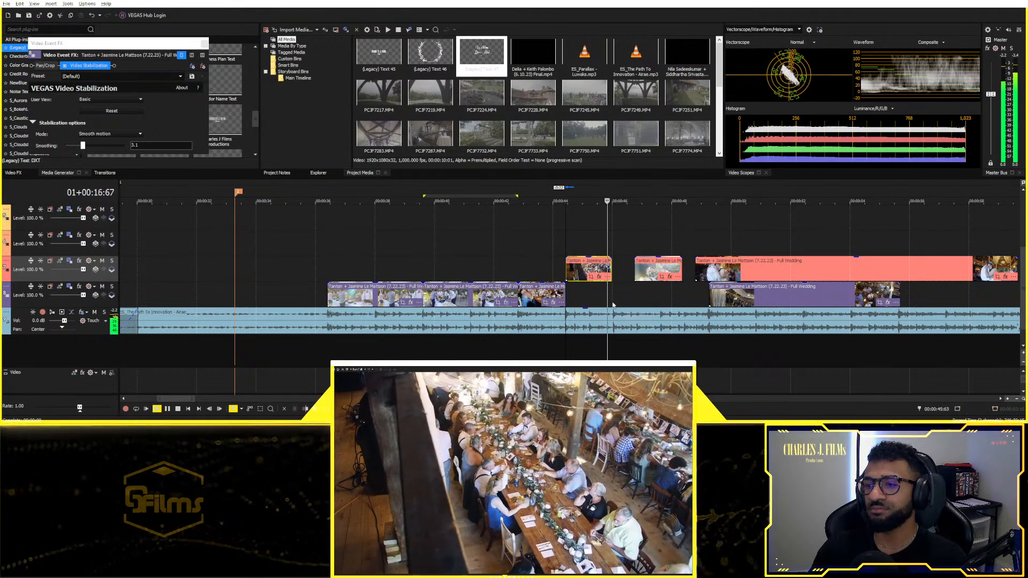
{"action": "left_click", "coordinate": [614, 301]}
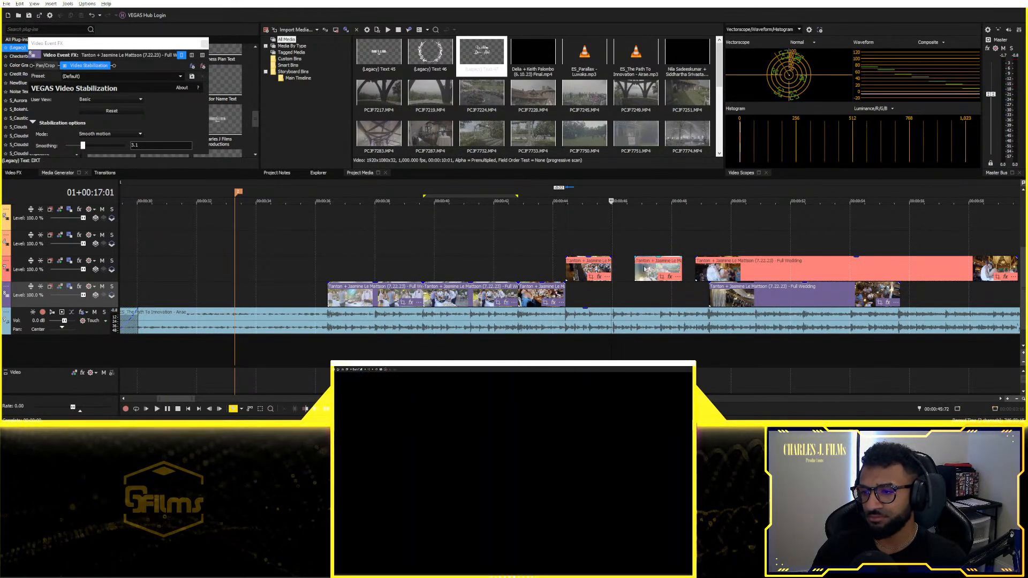
{"action": "left_click_drag", "start_coordinate": [642, 267], "coordinate": [619, 265]}
{"action": "key", "text": "space"}
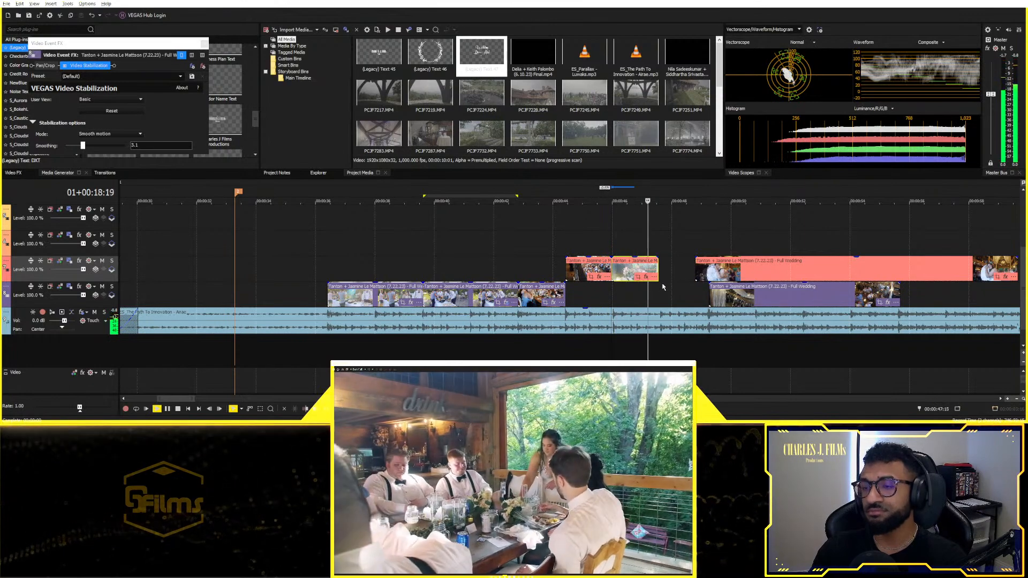
Step: Extend the end of the bridal table clip to the beat at 01+00:18:54
{"action": "key", "text": "space"}
{"action": "left_click", "coordinate": [656, 268]}
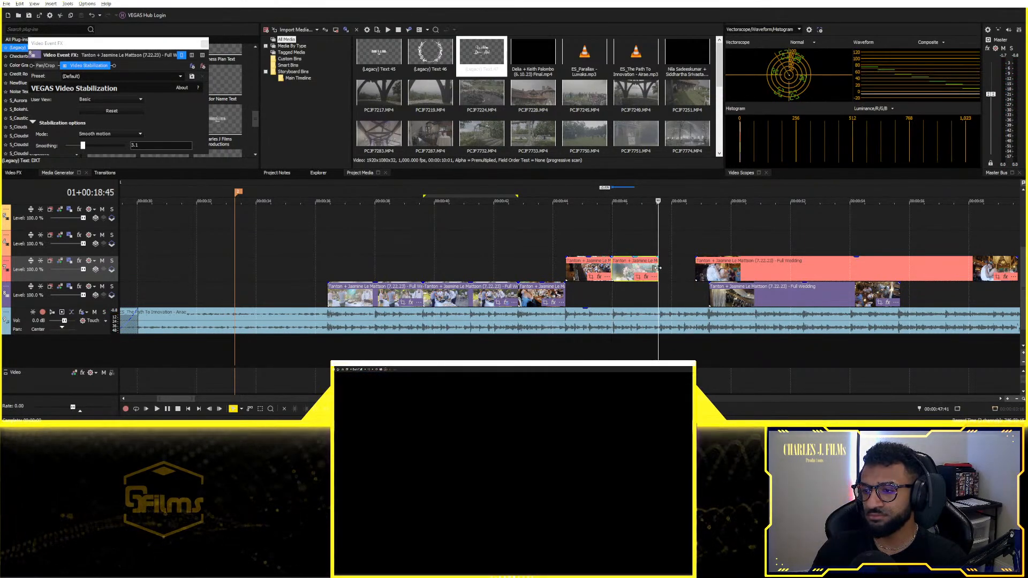
{"action": "left_click_drag", "start_coordinate": [657, 268], "coordinate": [662, 267]}
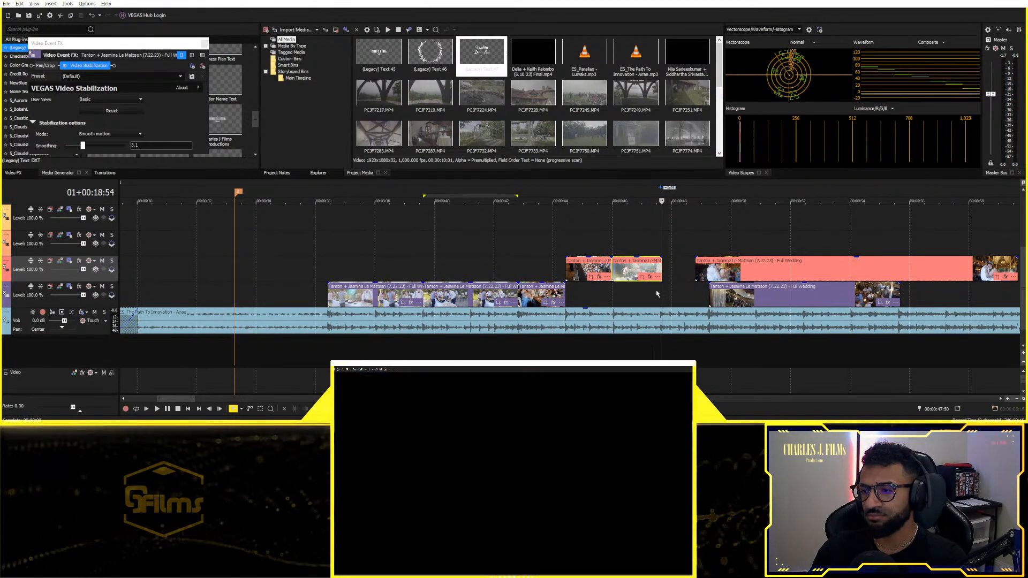
Step: Move the overhead dining and bridal table clips down to the purple track, directly after the opening clips
{"action": "scroll", "coordinate": [654, 288], "scroll_direction": "up", "scroll_amount": 4}
{"action": "left_click", "coordinate": [558, 301]}
{"action": "left_click_drag", "start_coordinate": [565, 269], "coordinate": [547, 295]}
Step: Play the song from before the first buffet clip through the newly placed dining clips to check the cuts
{"action": "scroll", "coordinate": [579, 290], "scroll_direction": "down", "scroll_amount": 4}
{"action": "scroll", "coordinate": [515, 265], "scroll_direction": "down", "scroll_amount": 3}
{"action": "left_click", "coordinate": [381, 272]}
{"action": "key", "text": "space"}
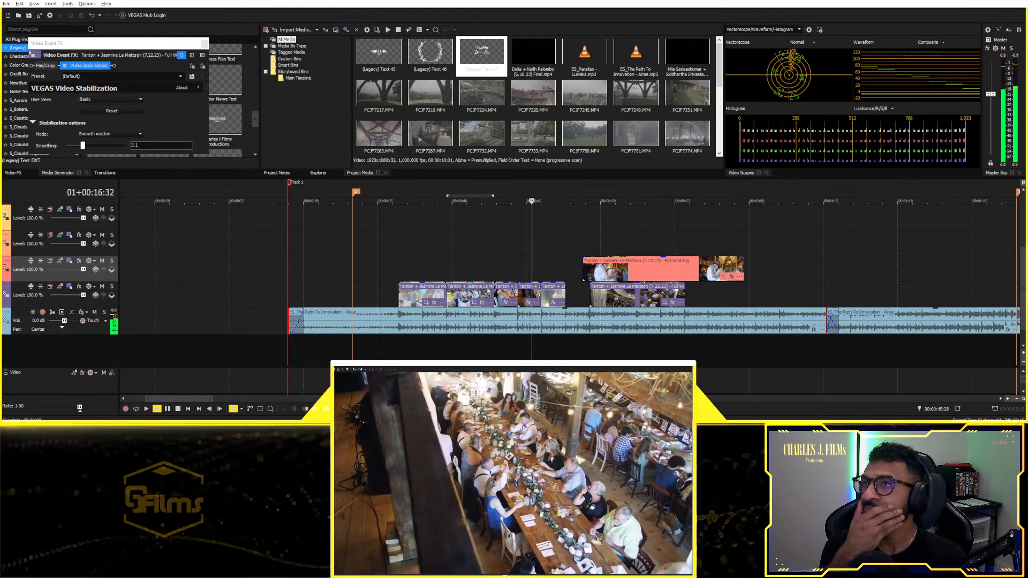
{"action": "key", "text": "space"}
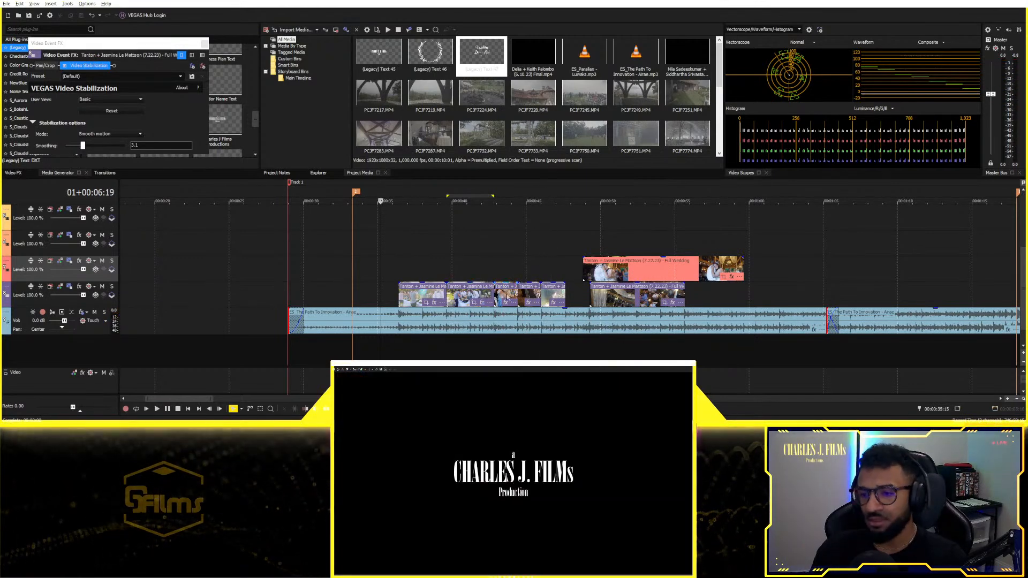
Step: Nudge the edit just before the overhead dining shot slightly earlier and replay the sequence from the second buffet clip
{"action": "mouse_move", "coordinate": [508, 294]}
{"action": "left_mouse_down"}
{"action": "mouse_move", "coordinate": [531, 294]}
{"action": "mouse_move", "coordinate": [505, 293]}
{"action": "left_mouse_up"}
{"action": "left_click", "coordinate": [482, 265]}
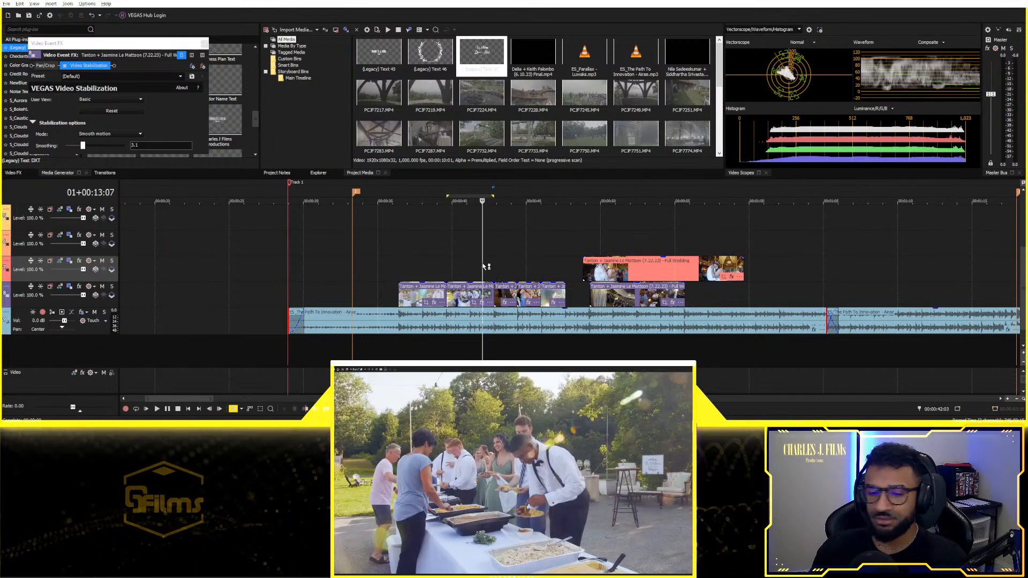
{"action": "key", "text": "space"}
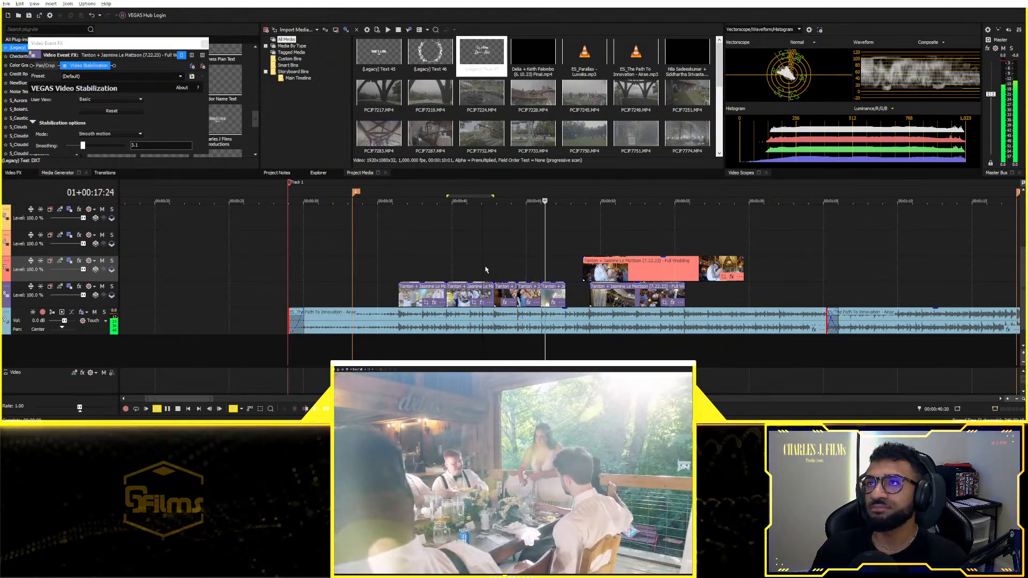
{"action": "scroll", "coordinate": [540, 271], "scroll_direction": "up", "scroll_amount": 3}
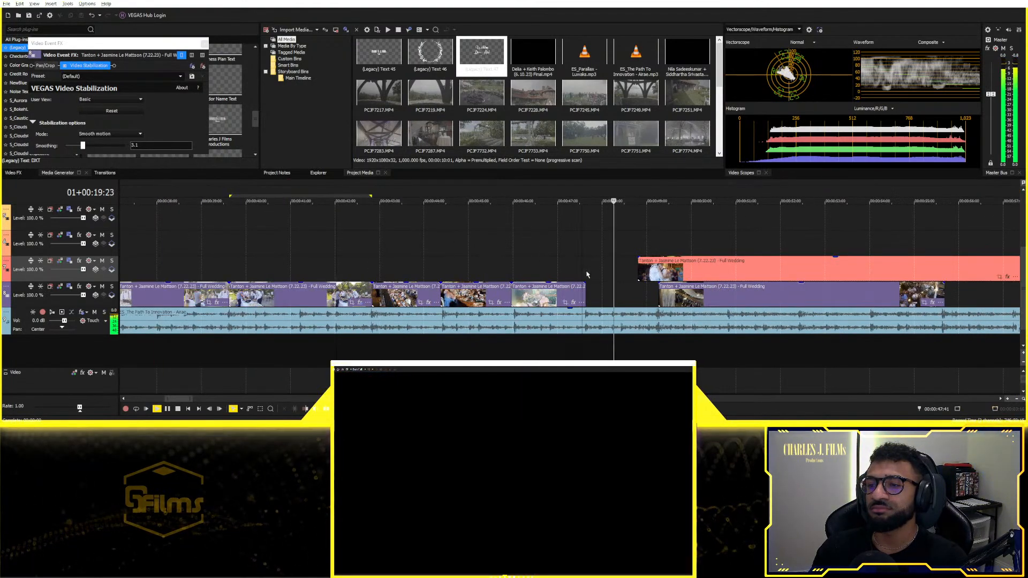
Step: Fine-adjust the end of the bridal table clip to 01+00:18:51
{"action": "left_click", "coordinate": [581, 275]}
{"action": "key", "text": "space"}
{"action": "mouse_move", "coordinate": [584, 295]}
{"action": "left_mouse_down"}
{"action": "mouse_move", "coordinate": [609, 297]}
{"action": "mouse_move", "coordinate": [585, 298]}
{"action": "left_mouse_up"}
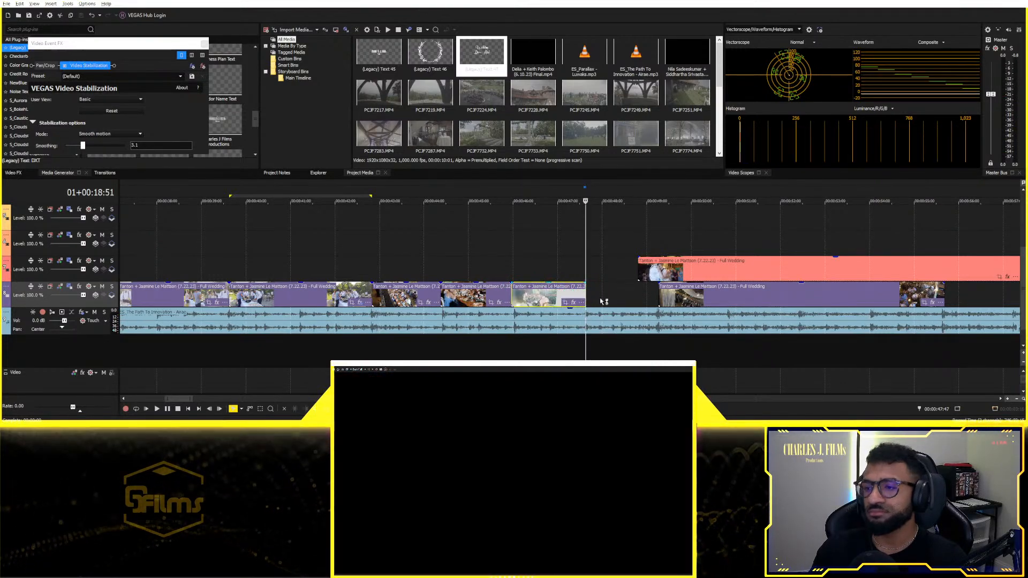
Step: Move the remaining red clips up to the orange track and later, and shift the remaining purple reception clips later to make room
{"action": "scroll", "coordinate": [582, 295], "scroll_direction": "down", "scroll_amount": 5}
{"action": "left_click_drag", "start_coordinate": [524, 268], "coordinate": [631, 244]}
{"action": "left_click_drag", "start_coordinate": [514, 294], "coordinate": [596, 294]}
Step: Find the next beat at 01+00:20:23, move the purple reception clips to start there, and play them with the song
{"action": "key", "text": "space"}
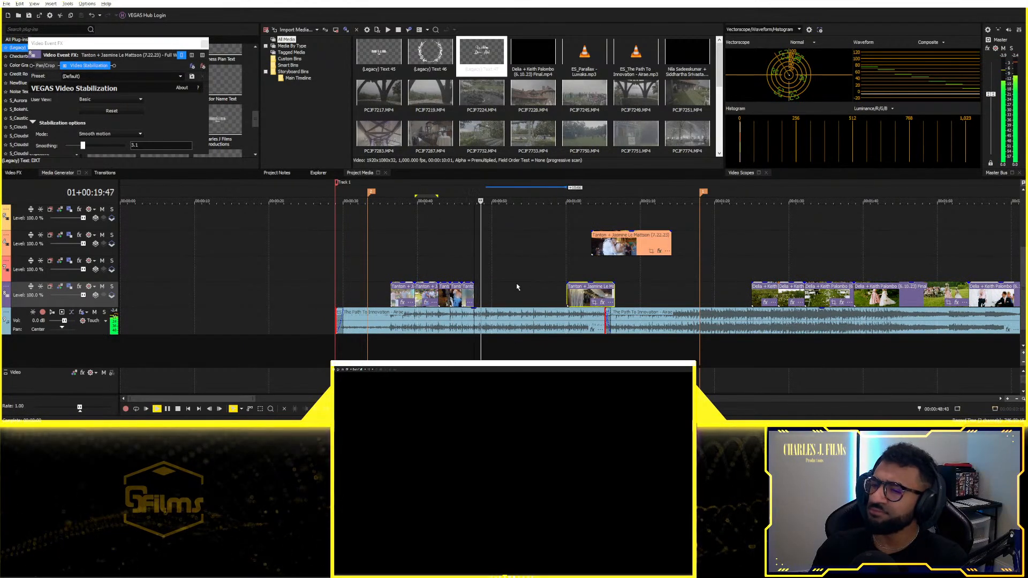
{"action": "scroll", "coordinate": [514, 289], "scroll_direction": "up", "scroll_amount": 3}
{"action": "left_click", "coordinate": [572, 300]}
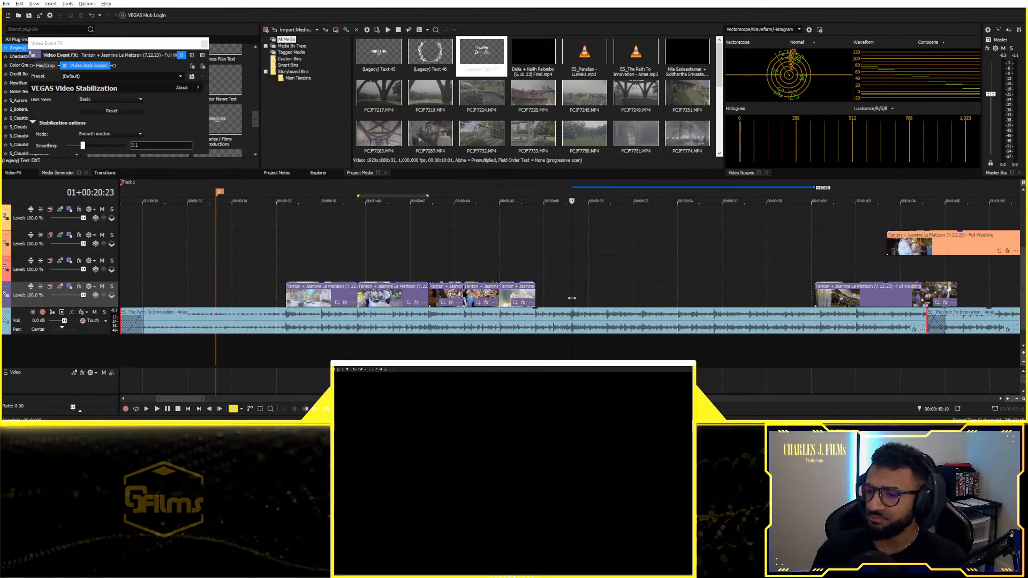
{"action": "left_click_drag", "start_coordinate": [895, 303], "coordinate": [648, 303]}
{"action": "key", "text": "space"}
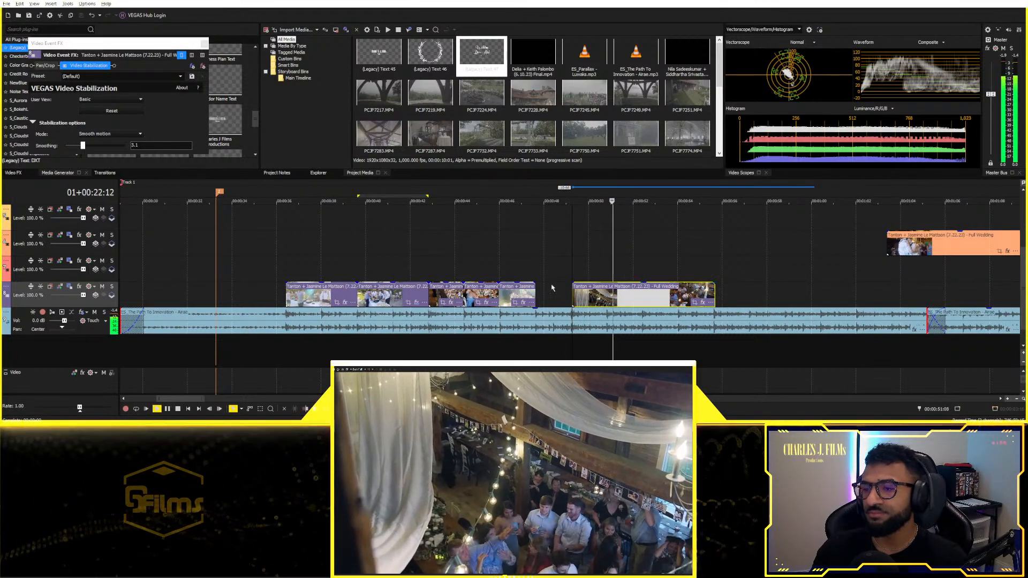
Step: Open the bridal table clip's source video in the Trimmer and look through it for another shot to fill the gap
{"action": "left_click", "coordinate": [517, 295]}
{"action": "right_click", "coordinate": [517, 295]}
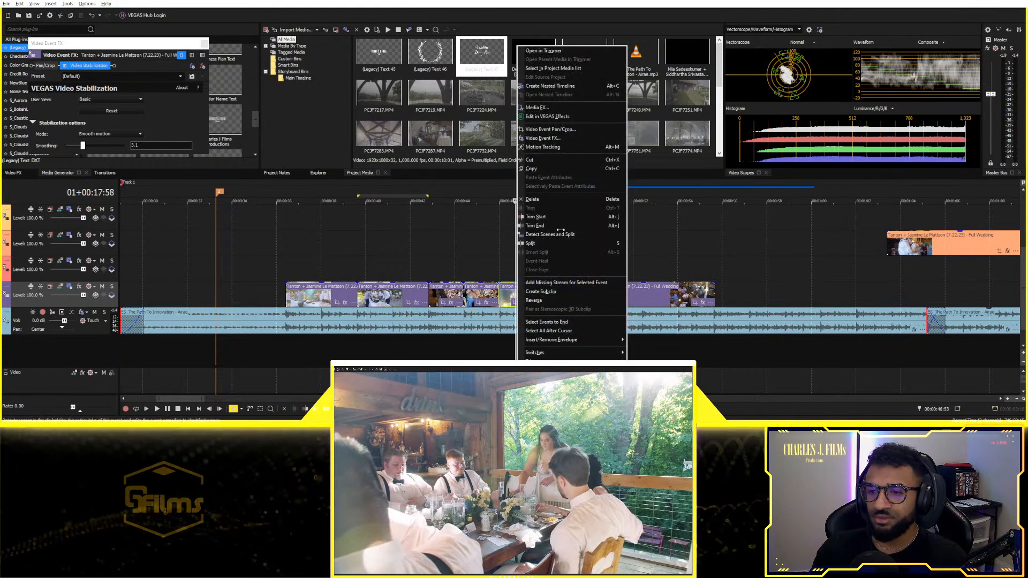
{"action": "left_click", "coordinate": [543, 51]}
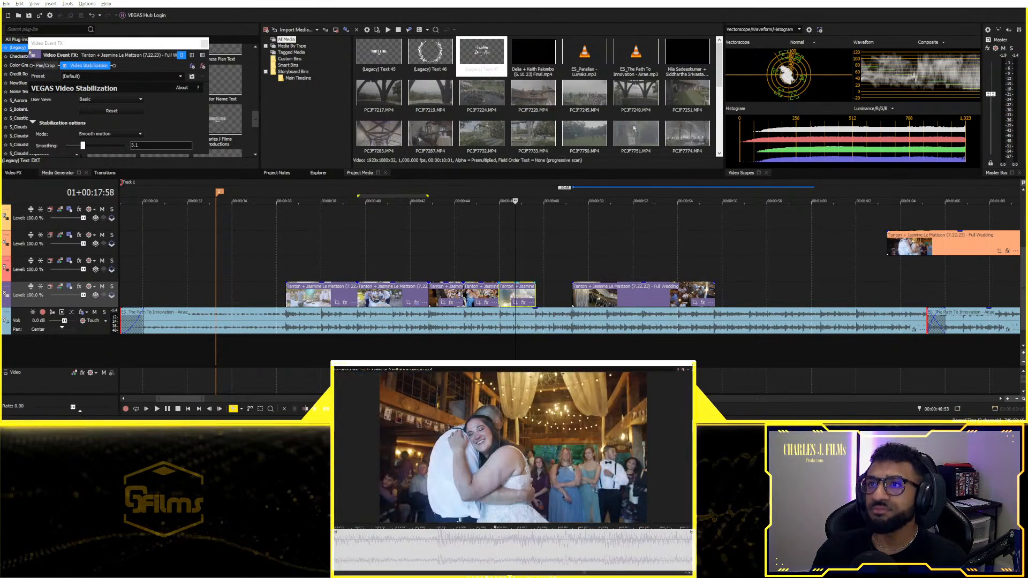
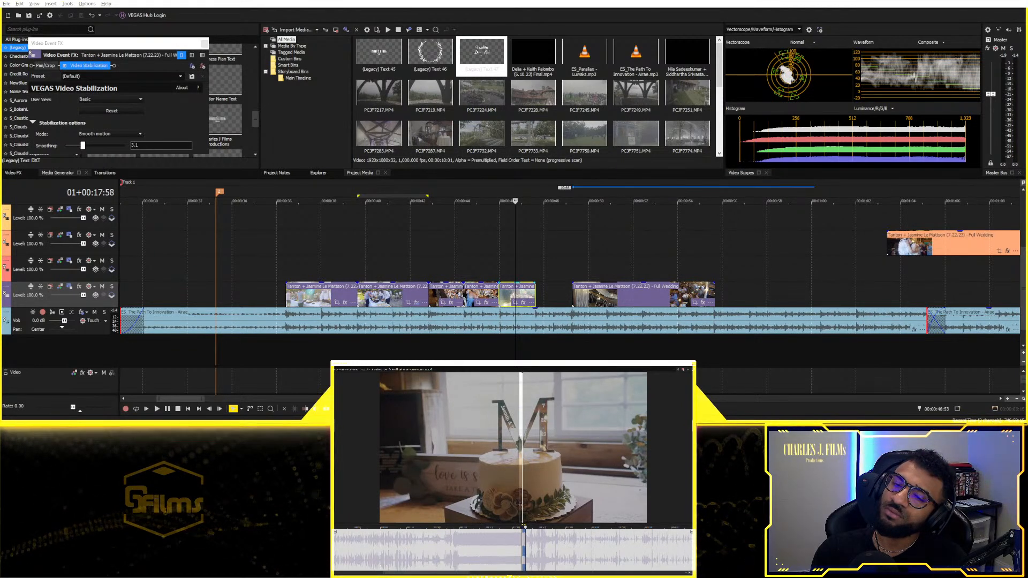
{"action": "scroll", "coordinate": [369, 325], "scroll_direction": "down", "scroll_amount": 5}
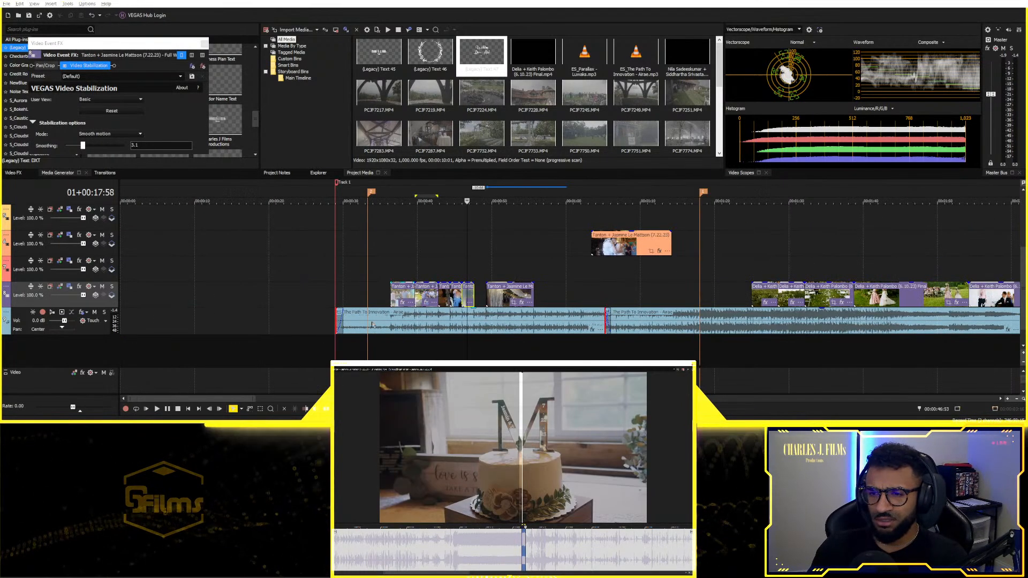
Step: Move the whole group of wedding clips on the purple track about 10 seconds later to clear the music's opening section
{"action": "left_click", "coordinate": [385, 297]}
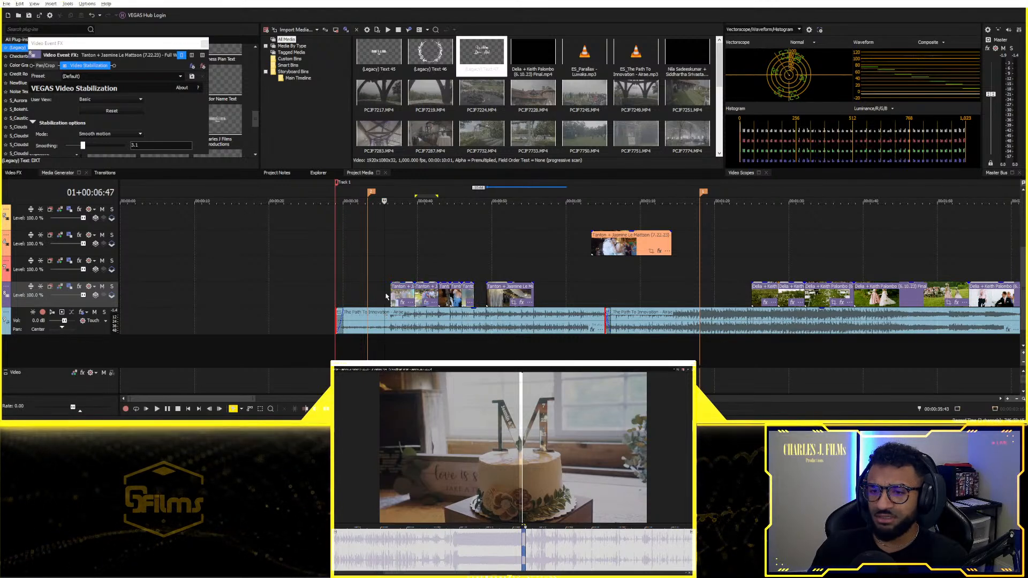
{"action": "left_click_drag", "start_coordinate": [508, 289], "coordinate": [660, 289]}
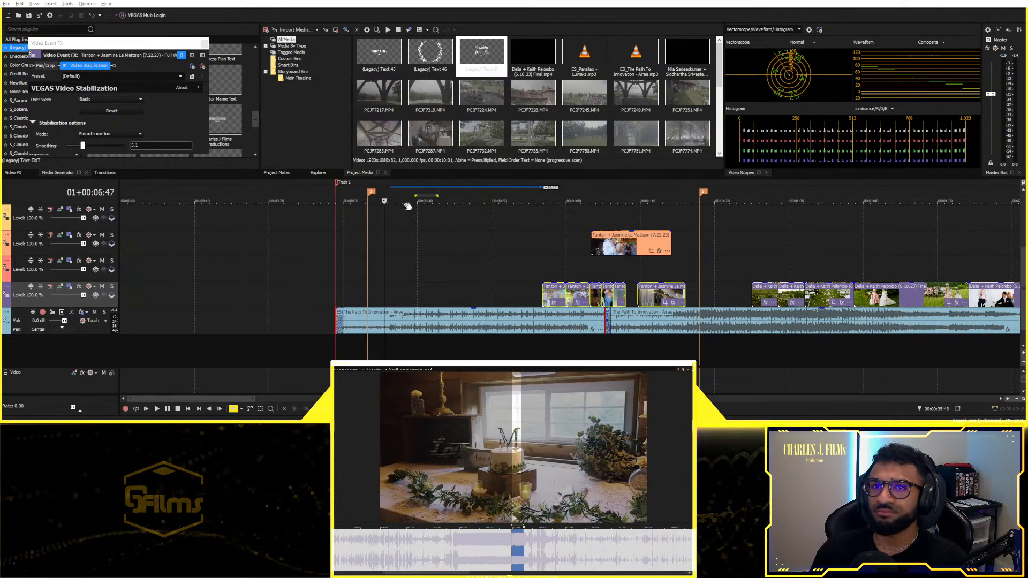
Step: Paste the copied full-wedding footage onto the empty top track at 01+00:07:35 and play it back against the music
{"action": "left_click", "coordinate": [391, 220]}
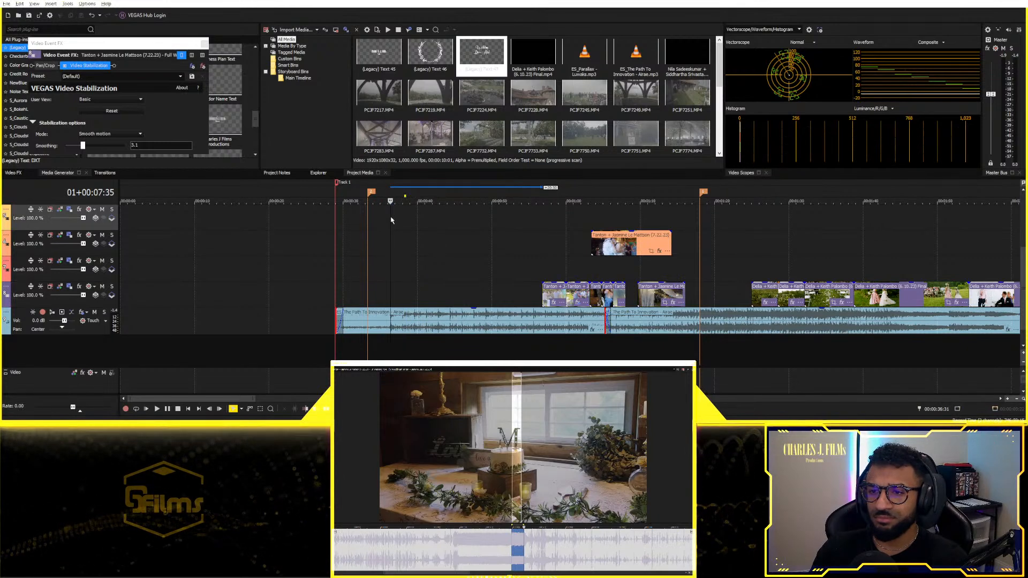
{"action": "key", "text": "ctrl+v"}
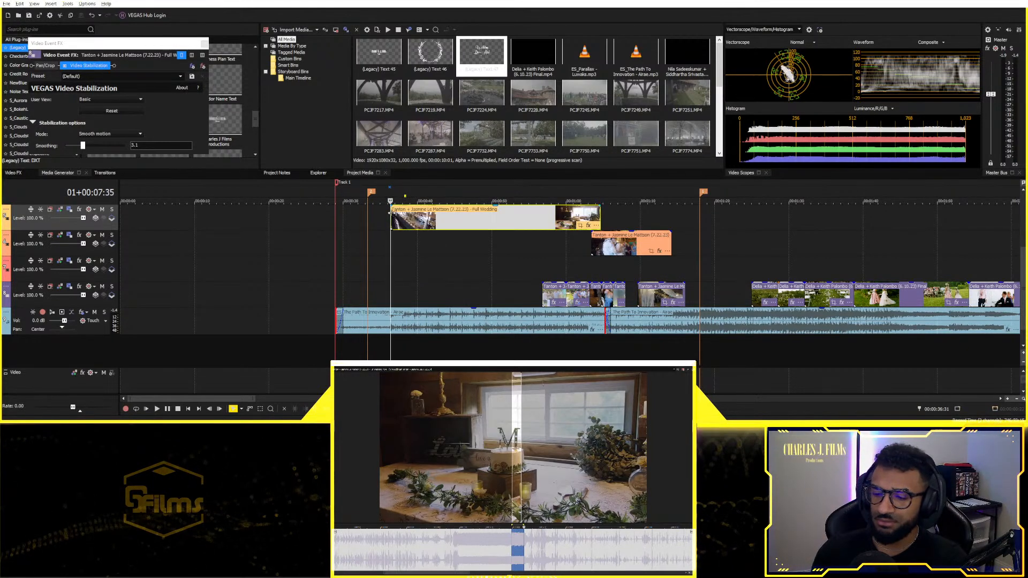
{"action": "scroll", "coordinate": [392, 214], "scroll_direction": "up", "scroll_amount": 5}
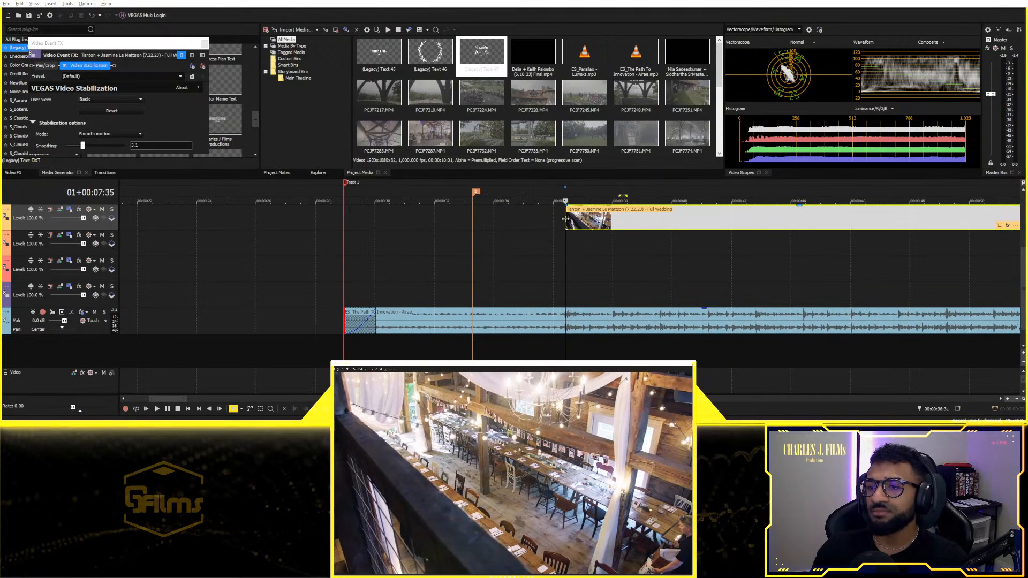
{"action": "mouse_move", "coordinate": [565, 220]}
{"action": "left_mouse_down"}
{"action": "mouse_move", "coordinate": [555, 221]}
{"action": "mouse_move", "coordinate": [566, 223]}
{"action": "left_mouse_up"}
{"action": "scroll", "coordinate": [608, 252], "scroll_direction": "up", "scroll_amount": 2}
{"action": "key", "text": "space"}
{"action": "scroll", "coordinate": [601, 259], "scroll_direction": "down", "scroll_amount": 3}
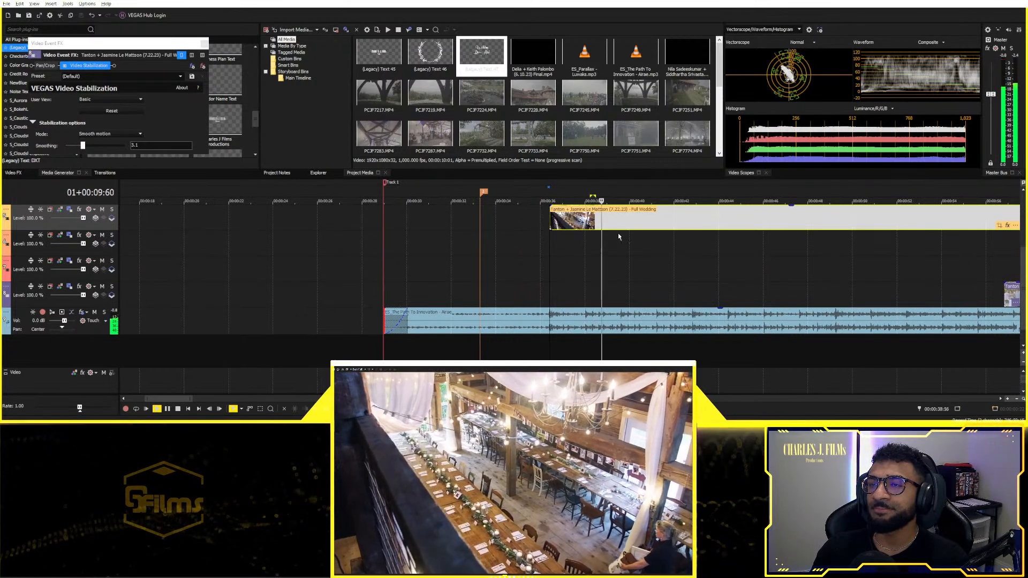
{"action": "key", "text": "space"}
{"action": "scroll", "coordinate": [547, 227], "scroll_direction": "down", "scroll_amount": 4}
{"action": "scroll", "coordinate": [391, 227], "scroll_direction": "up", "scroll_amount": 2}
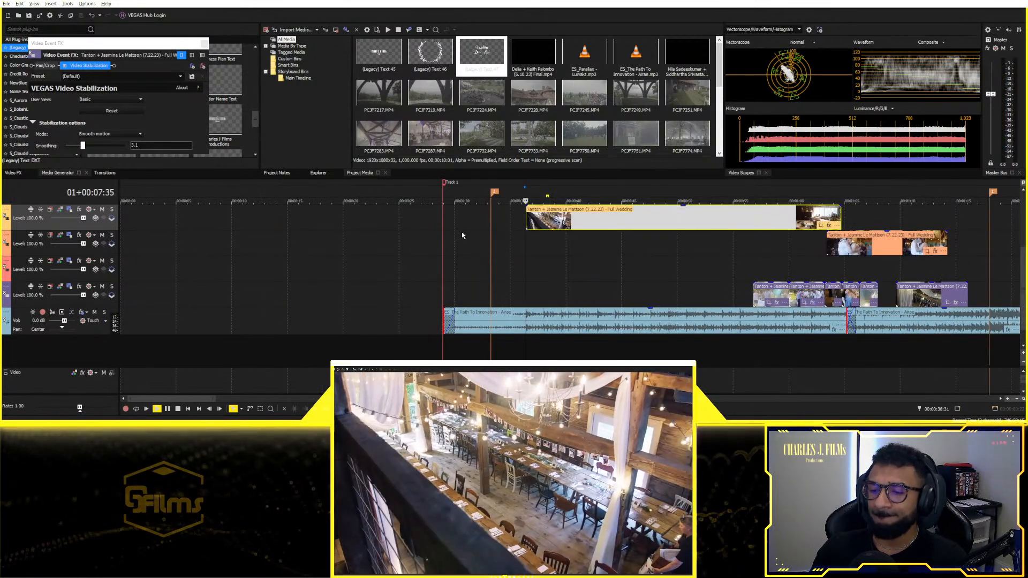
{"action": "key", "text": "space"}
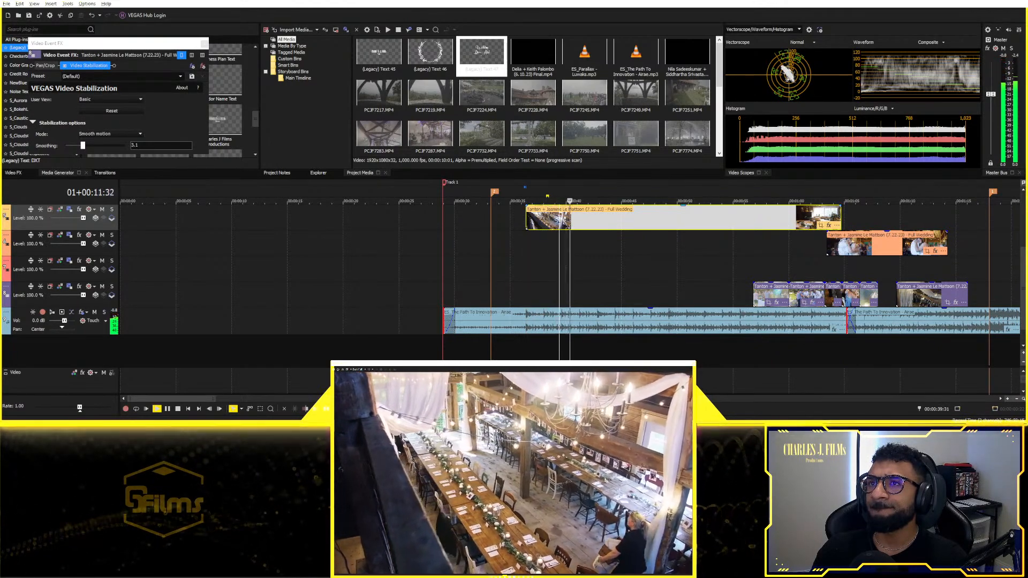
Step: Split the pasted footage at its first two shot changes, the first at 01+00:11:38
{"action": "scroll", "coordinate": [568, 224], "scroll_direction": "up", "scroll_amount": 1}
{"action": "left_click", "coordinate": [568, 225]}
{"action": "key", "text": "space"}
{"action": "scroll", "coordinate": [581, 225], "scroll_direction": "up", "scroll_amount": 4}
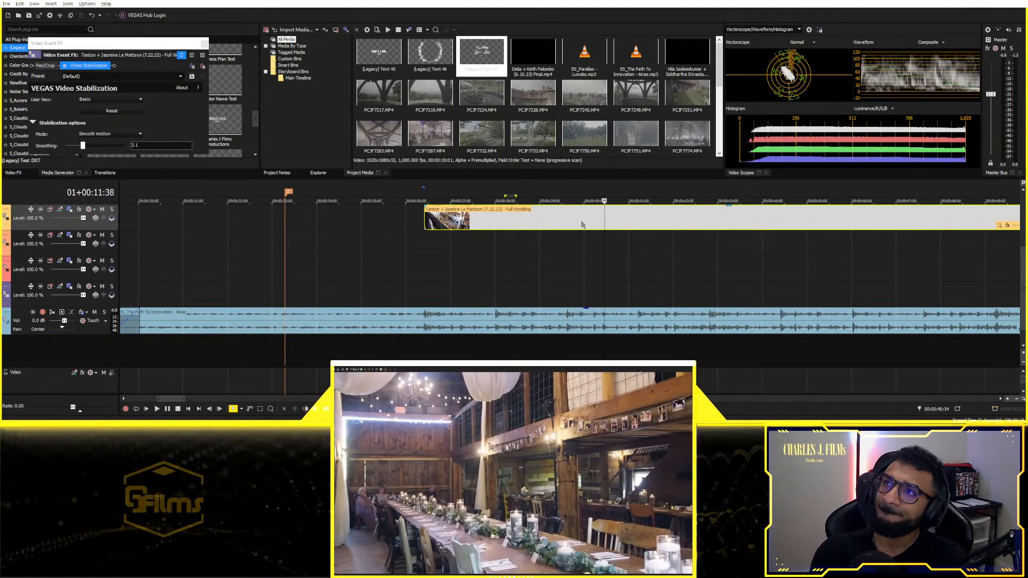
{"action": "key", "text": "s"}
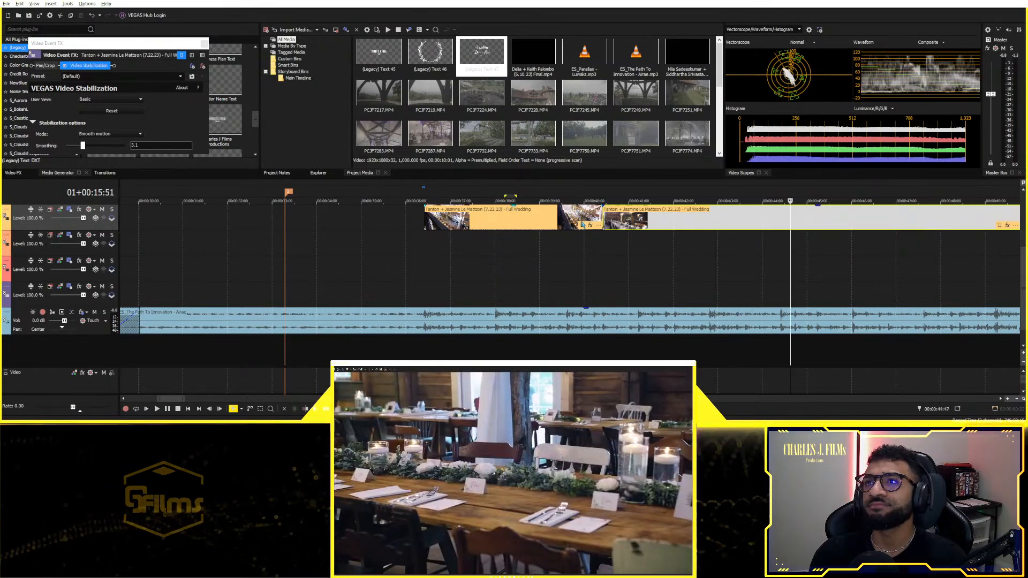
{"action": "key", "text": "s"}
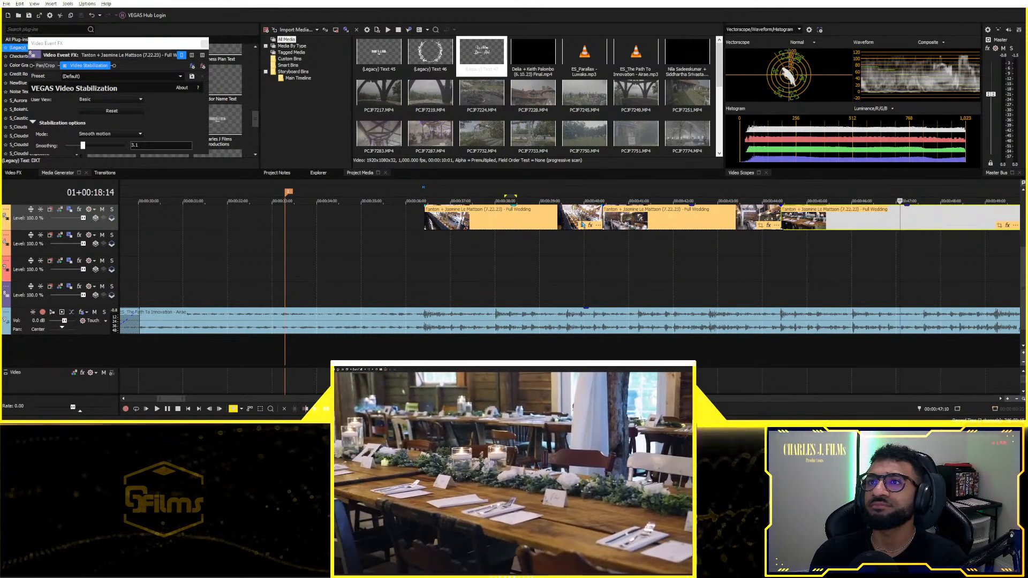
Step: Find the exact frame of the third shot change, near 01+00:19:36, and split the top-track footage there
{"action": "key", "text": "space"}
{"action": "key", "text": "Left"}
{"action": "key", "text": "Left"}
{"action": "key", "text": "Left"}
{"action": "key", "text": "Left"}
{"action": "key", "text": "Left"}
{"action": "key", "text": "Left"}
{"action": "key", "text": "Left"}
{"action": "key", "text": "Left"}
{"action": "key", "text": "Left"}
{"action": "key", "text": "Left"}
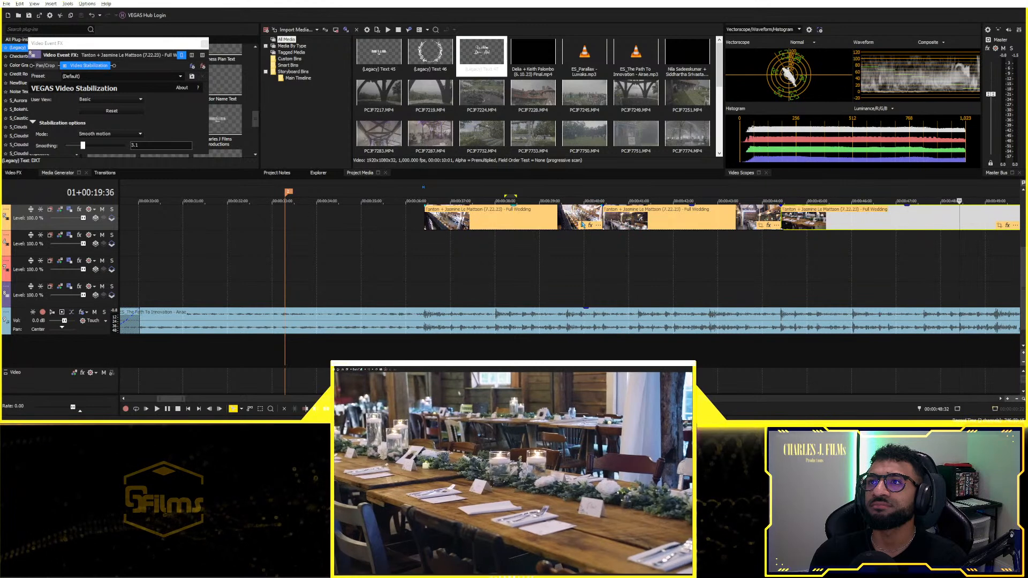
{"action": "key", "text": "Right"}
{"action": "key", "text": "Right"}
{"action": "key", "text": "Right"}
{"action": "key", "text": "s"}
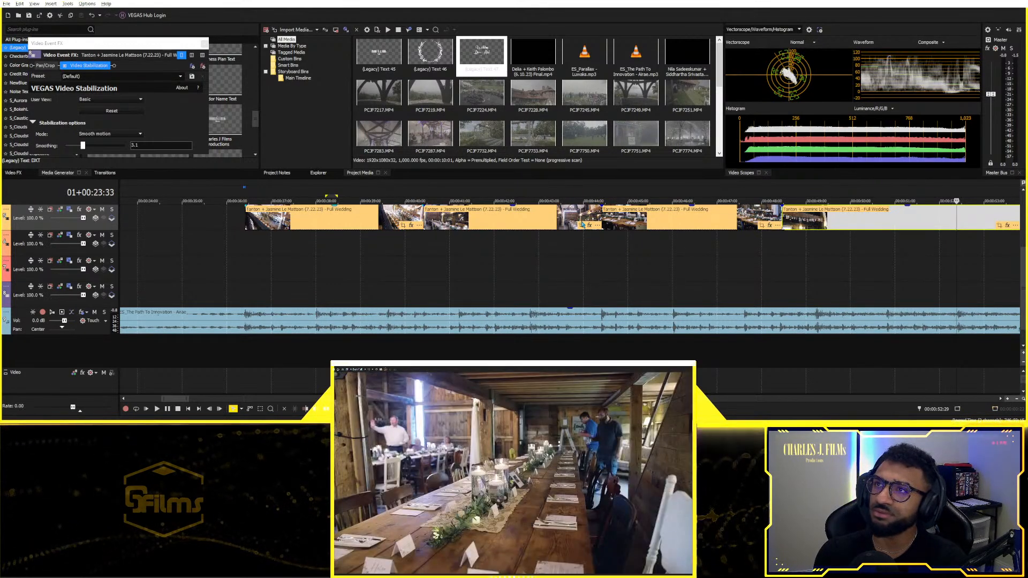
Step: Split the top-track footage at 01+00:27:30 and at about 01+00:31:34, where the next table shots begin
{"action": "scroll", "coordinate": [584, 226], "scroll_direction": "down", "scroll_amount": 5}
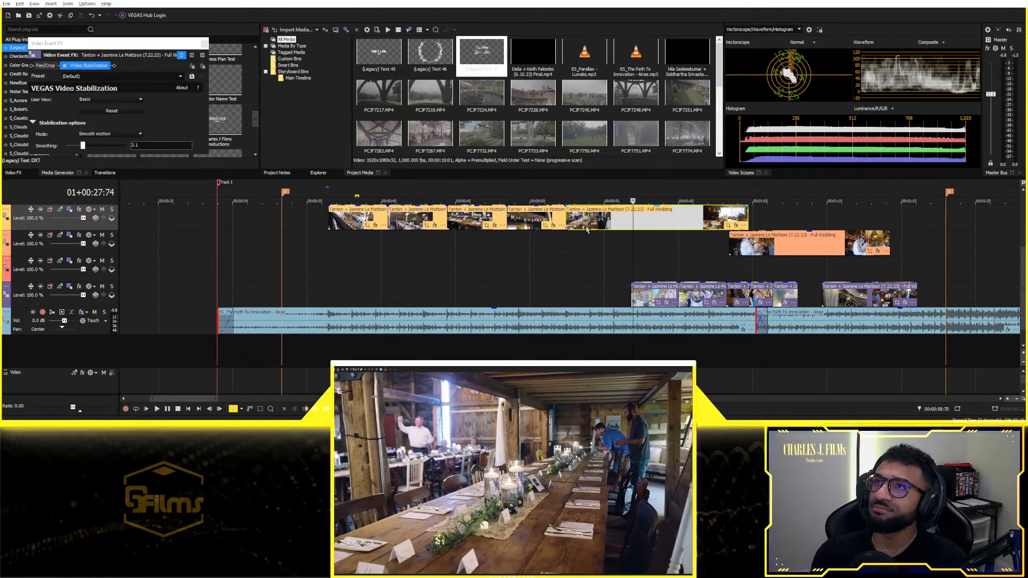
{"action": "key", "text": "Left"}
{"action": "key", "text": "Left"}
{"action": "key", "text": "Left"}
{"action": "key", "text": "Left"}
{"action": "key", "text": "Left"}
{"action": "key", "text": "Left"}
{"action": "key", "text": "Left"}
{"action": "key", "text": "Left"}
{"action": "key", "text": "Left"}
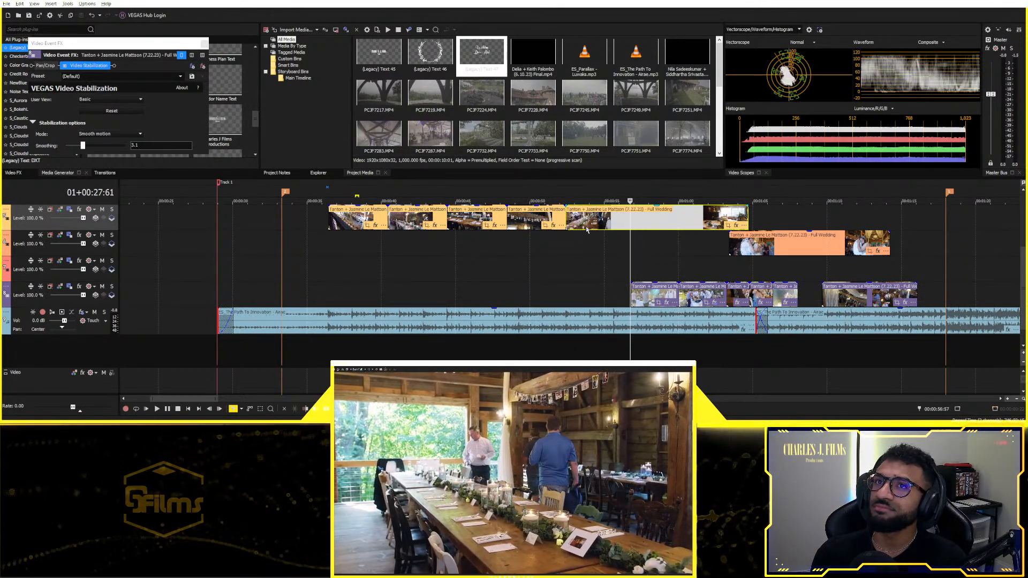
{"action": "key", "text": "Left"}
{"action": "key", "text": "Left"}
{"action": "key", "text": "Left"}
{"action": "key", "text": "Left"}
{"action": "key", "text": "Left"}
{"action": "key", "text": "Left"}
{"action": "key", "text": "Left"}
{"action": "key", "text": "Left"}
{"action": "key", "text": "Left"}
{"action": "key", "text": "Left"}
{"action": "key", "text": "Left"}
{"action": "key", "text": "Left"}
{"action": "key", "text": "Left"}
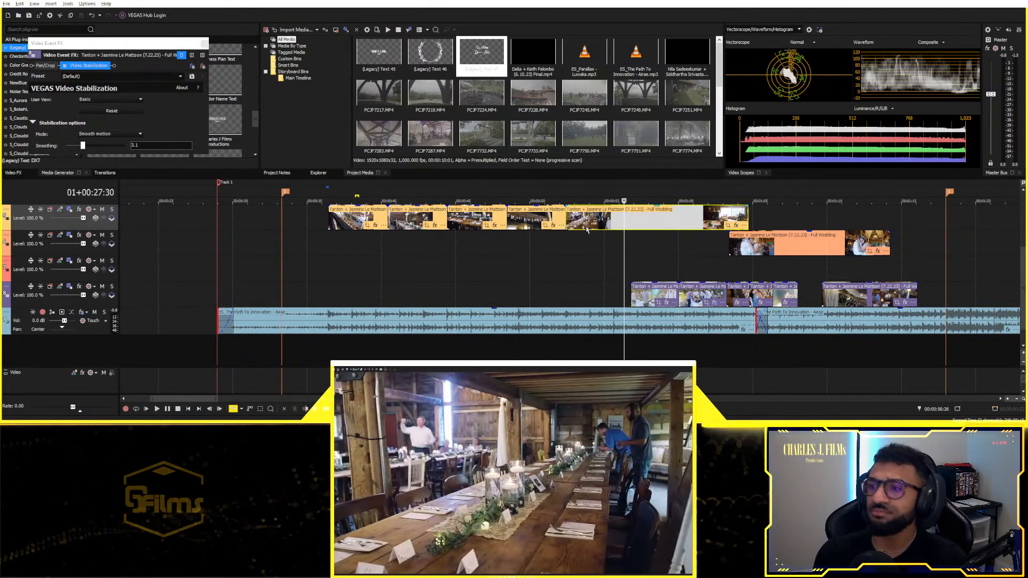
{"action": "key", "text": "s"}
{"action": "key", "text": "space"}
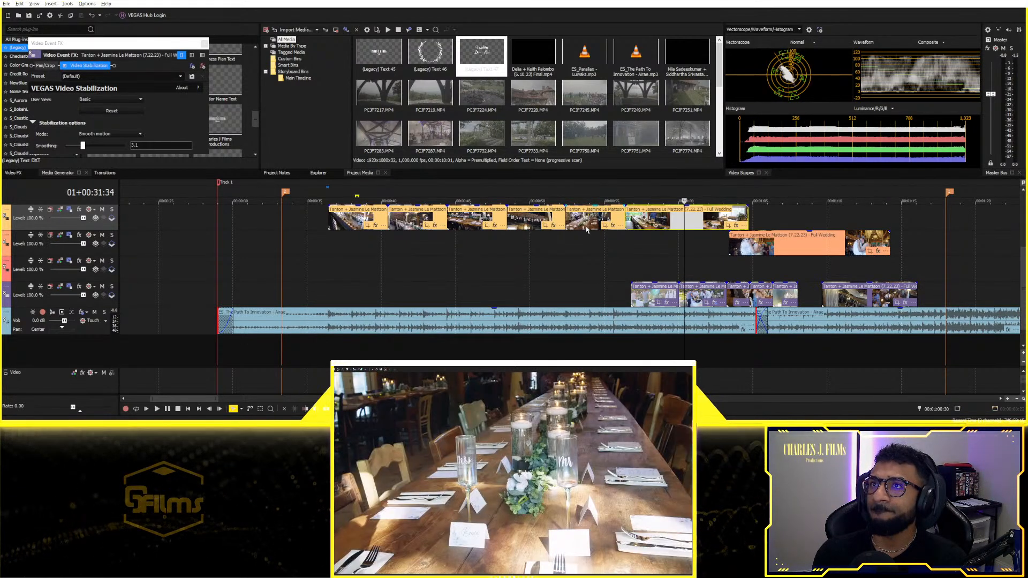
{"action": "key", "text": "s"}
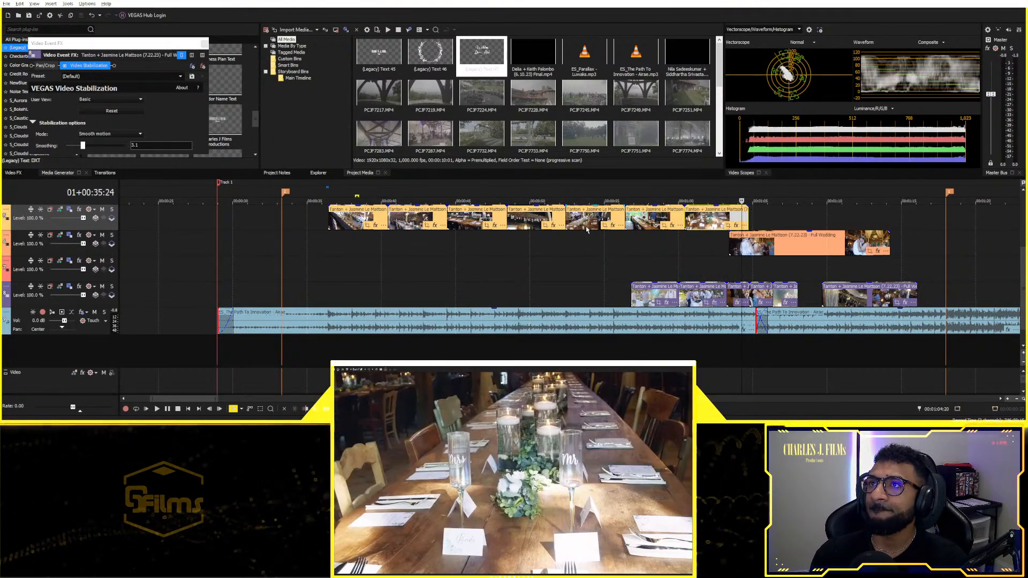
Step: Extend the last top-track segment to the end of the purple clips and split it where the wide cake shot begins
{"action": "scroll", "coordinate": [684, 264], "scroll_direction": "up", "scroll_amount": 5}
{"action": "left_click_drag", "start_coordinate": [584, 217], "coordinate": [733, 217]}
{"action": "key", "text": "Left"}
{"action": "key", "text": "Left"}
{"action": "key", "text": "Left"}
{"action": "key", "text": "Left"}
{"action": "key", "text": "Left"}
{"action": "key", "text": "Left"}
{"action": "key", "text": "Left"}
{"action": "key", "text": "Left"}
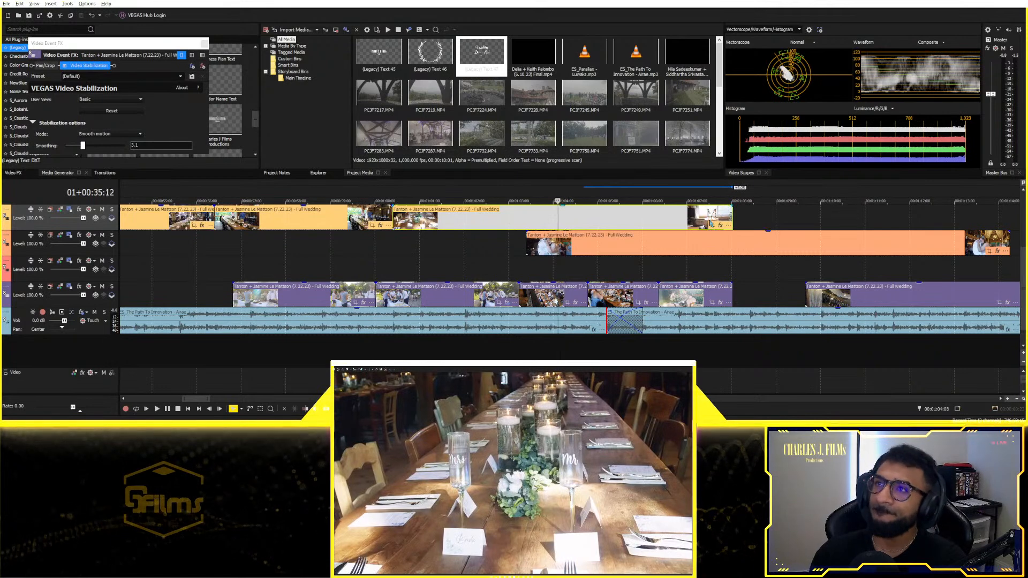
{"action": "key", "text": "Right"}
{"action": "key", "text": "Right"}
{"action": "key", "text": "Right"}
{"action": "key", "text": "Right"}
{"action": "key", "text": "Right"}
{"action": "key", "text": "Right"}
{"action": "key", "text": "Right"}
{"action": "key", "text": "Right"}
{"action": "key", "text": "Left"}
{"action": "key", "text": "Left"}
{"action": "key", "text": "Left"}
{"action": "key", "text": "Left"}
{"action": "key", "text": "Left"}
{"action": "key", "text": "Left"}
{"action": "key", "text": "Left"}
{"action": "key", "text": "Left"}
{"action": "key", "text": "Left"}
{"action": "key", "text": "Left"}
{"action": "key", "text": "Left"}
{"action": "key", "text": "Left"}
{"action": "key", "text": "Left"}
{"action": "key", "text": "Left"}
{"action": "key", "text": "Left"}
{"action": "key", "text": "Left"}
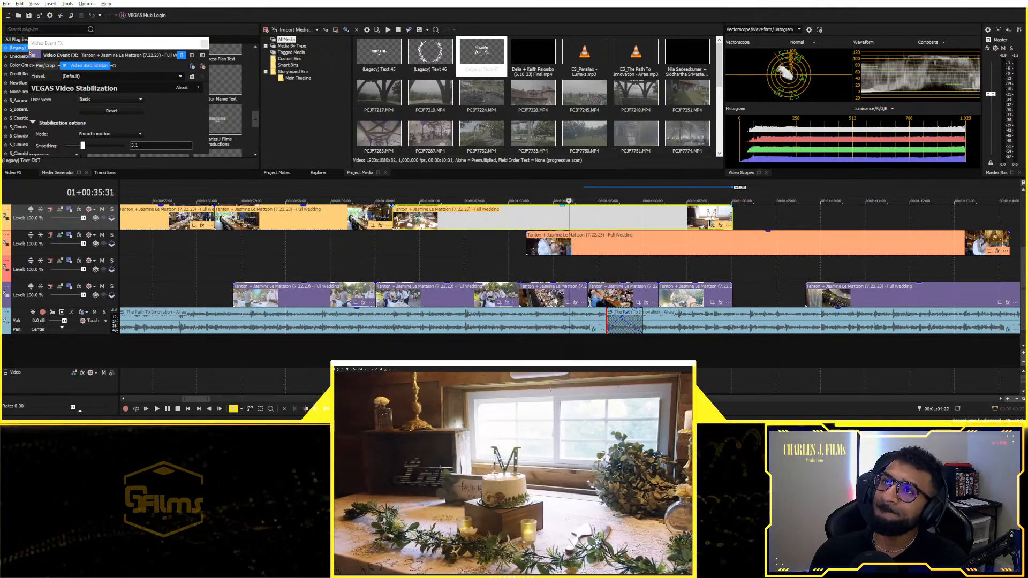
{"action": "key", "text": "Right"}
{"action": "key", "text": "Right"}
{"action": "key", "text": "Right"}
{"action": "key", "text": "Right"}
{"action": "key", "text": "Right"}
{"action": "key", "text": "Right"}
{"action": "key", "text": "s"}
{"action": "key", "text": "space"}
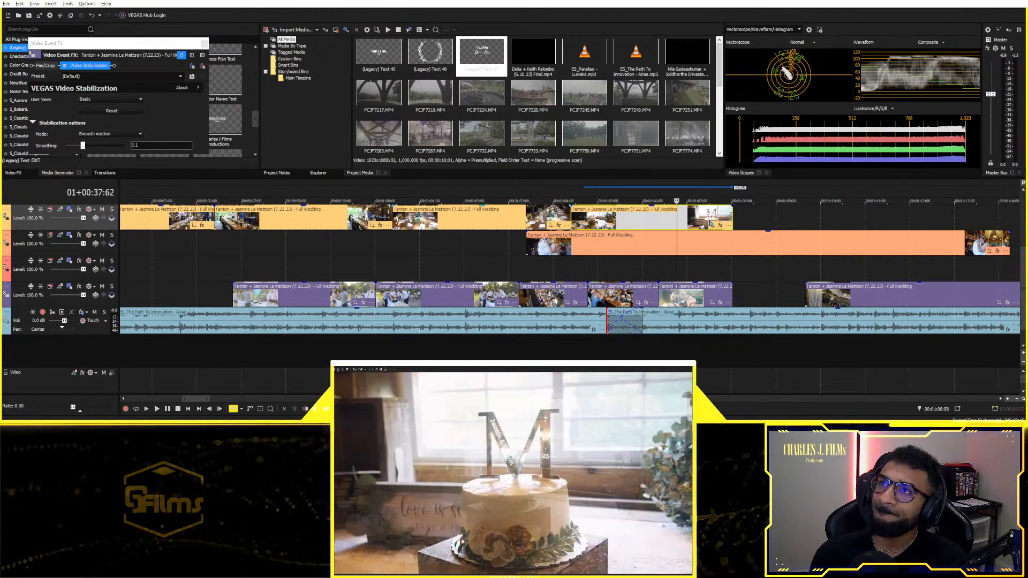
Step: Move the dance clip on the orange track about two seconds earlier
{"action": "scroll", "coordinate": [710, 224], "scroll_direction": "down", "scroll_amount": 4}
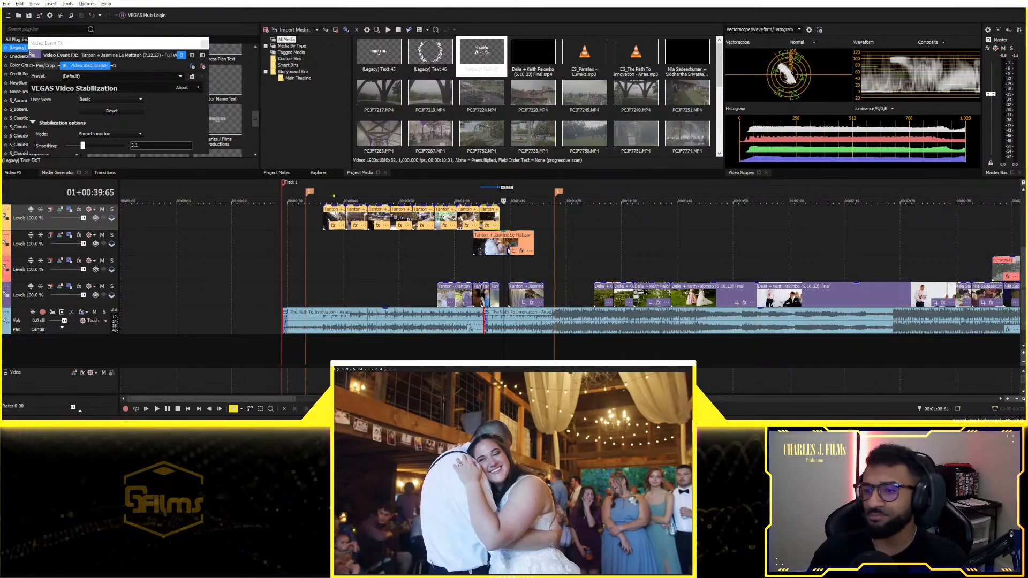
{"action": "left_click", "coordinate": [496, 245]}
{"action": "mouse_move", "coordinate": [496, 244]}
{"action": "left_mouse_down"}
{"action": "mouse_move", "coordinate": [539, 245]}
{"action": "mouse_move", "coordinate": [470, 247]}
{"action": "mouse_move", "coordinate": [664, 294]}
{"action": "mouse_move", "coordinate": [592, 310]}
{"action": "left_mouse_up"}
{"action": "key", "text": "d"}
{"action": "key", "text": "d"}
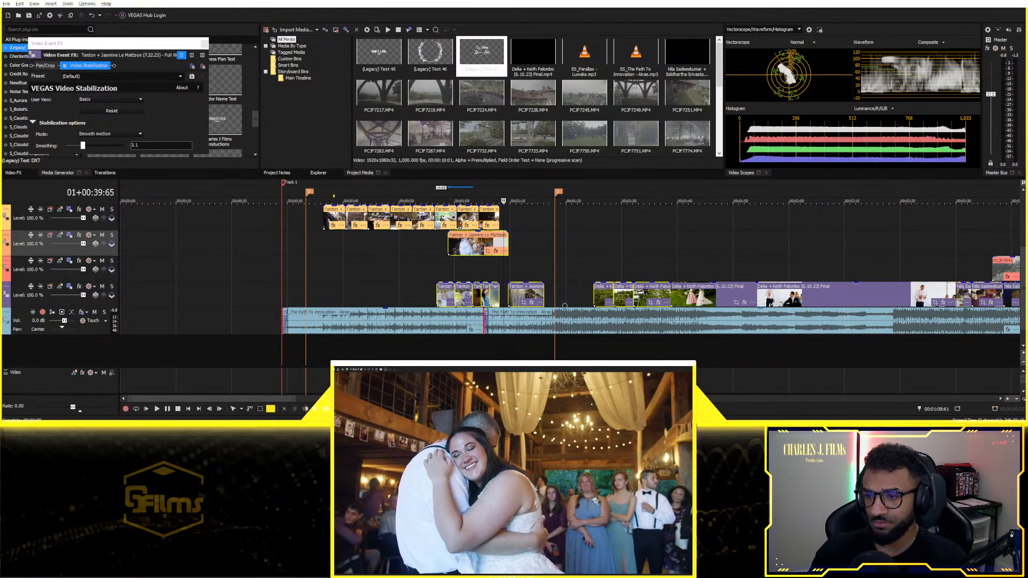
Step: Reset the enlarged track's height so all the video tracks fit in the timeline
{"action": "scroll", "coordinate": [562, 291], "scroll_direction": "down", "scroll_amount": 3}
{"action": "left_click", "coordinate": [390, 247]}
{"action": "key", "text": "d"}
{"action": "key", "text": "d"}
{"action": "left_click_drag", "start_coordinate": [731, 217], "coordinate": [242, 224]}
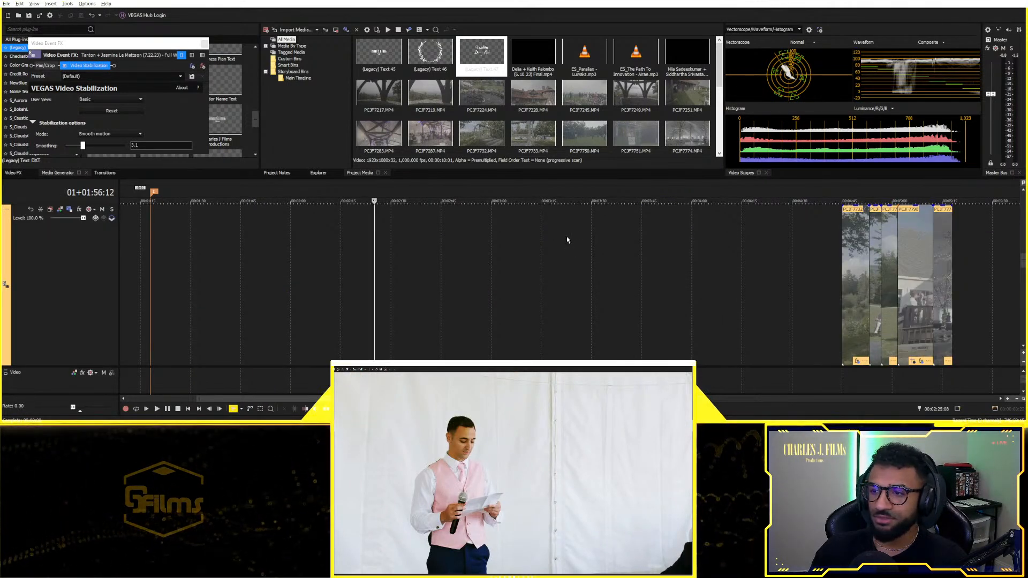
{"action": "left_click", "coordinate": [600, 254]}
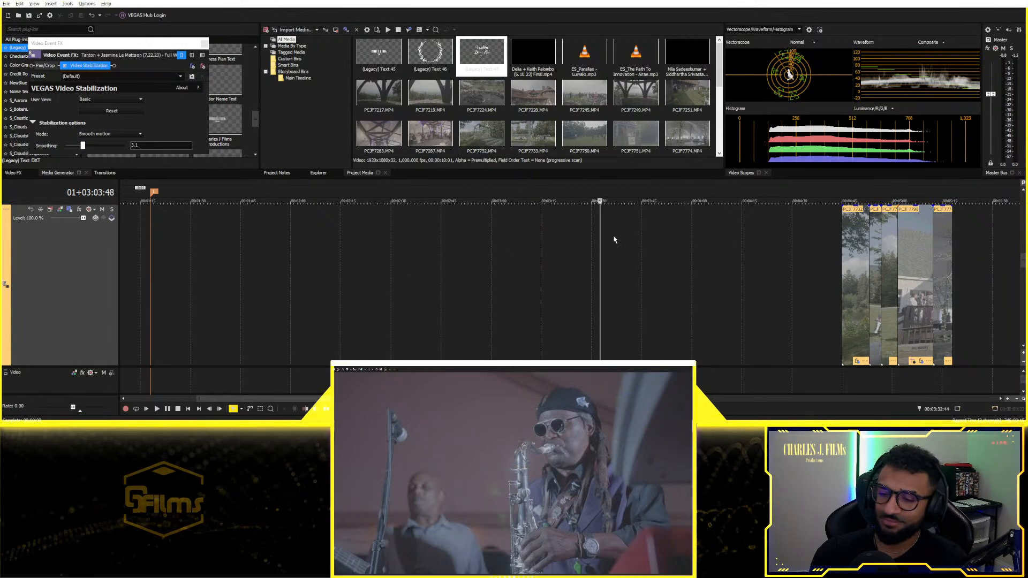
{"action": "key", "text": "grave"}
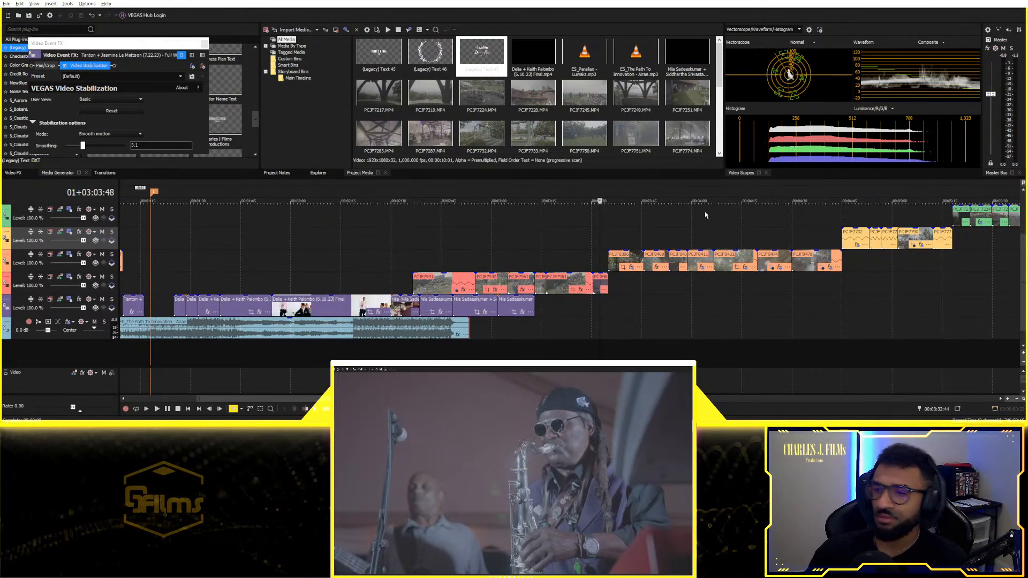
Step: Select all video clips across every track and move them later so the first one starts at the second marker
{"action": "scroll", "coordinate": [691, 316], "scroll_direction": "up", "scroll_amount": 3}
{"action": "scroll", "coordinate": [626, 283], "scroll_direction": "down", "scroll_amount": 5}
{"action": "scroll", "coordinate": [633, 273], "scroll_direction": "down", "scroll_amount": 2}
{"action": "left_click_drag", "start_coordinate": [564, 211], "coordinate": [174, 323]}
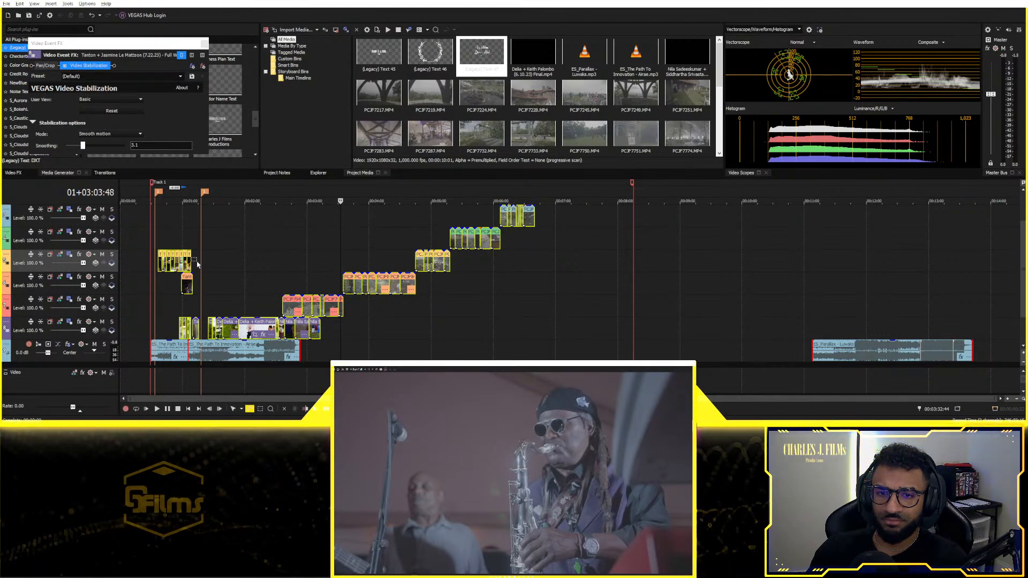
{"action": "mouse_move", "coordinate": [185, 288]}
{"action": "left_mouse_down"}
{"action": "mouse_move", "coordinate": [229, 289]}
{"action": "mouse_move", "coordinate": [184, 267]}
{"action": "mouse_move", "coordinate": [204, 278]}
{"action": "mouse_move", "coordinate": [200, 267]}
{"action": "left_mouse_up"}
Step: Move the row of split table and cake clips earlier so its last clip ends at the second marker
{"action": "left_click", "coordinate": [188, 293]}
{"action": "left_click", "coordinate": [170, 264]}
{"action": "scroll", "coordinate": [298, 289], "scroll_direction": "up", "scroll_amount": 7}
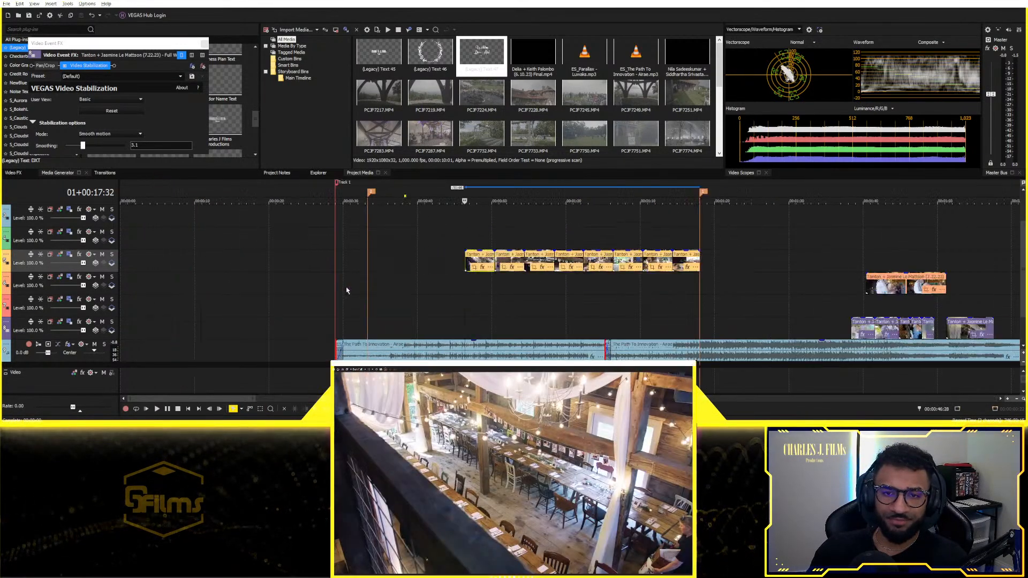
{"action": "scroll", "coordinate": [441, 333], "scroll_direction": "up", "scroll_amount": 2}
{"action": "scroll", "coordinate": [442, 333], "scroll_direction": "down", "scroll_amount": 2}
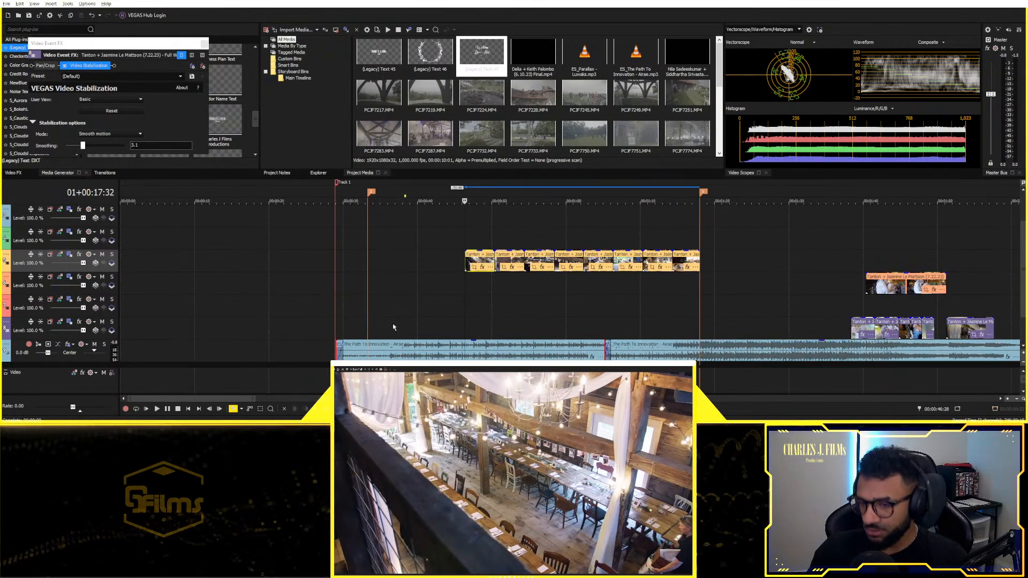
Step: Try the first wide barn clip at 01+00:07:35, play it with the music, and return it to the row
{"action": "left_click", "coordinate": [389, 318]}
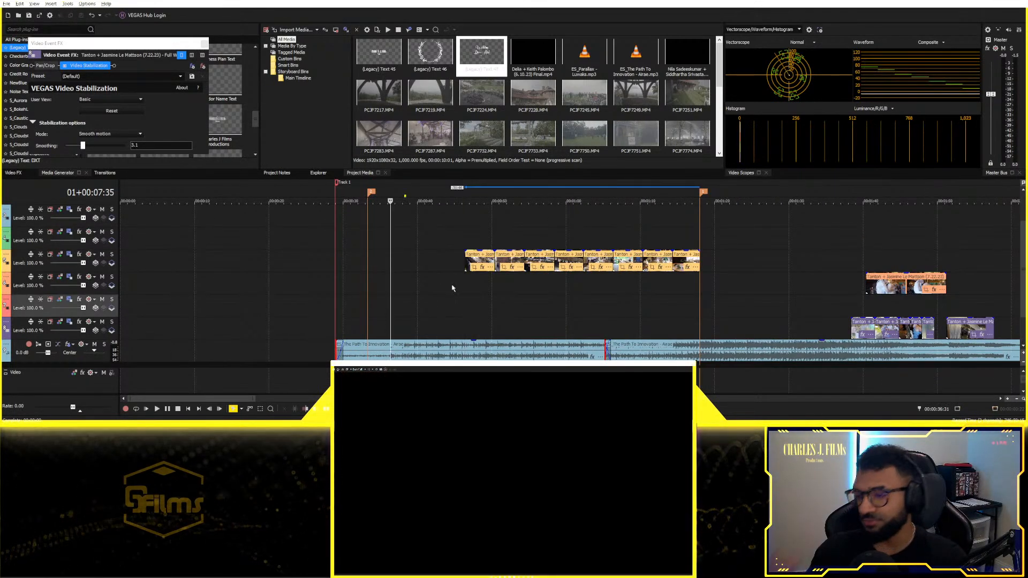
{"action": "left_click_drag", "start_coordinate": [488, 262], "coordinate": [412, 266]}
{"action": "key", "text": "space"}
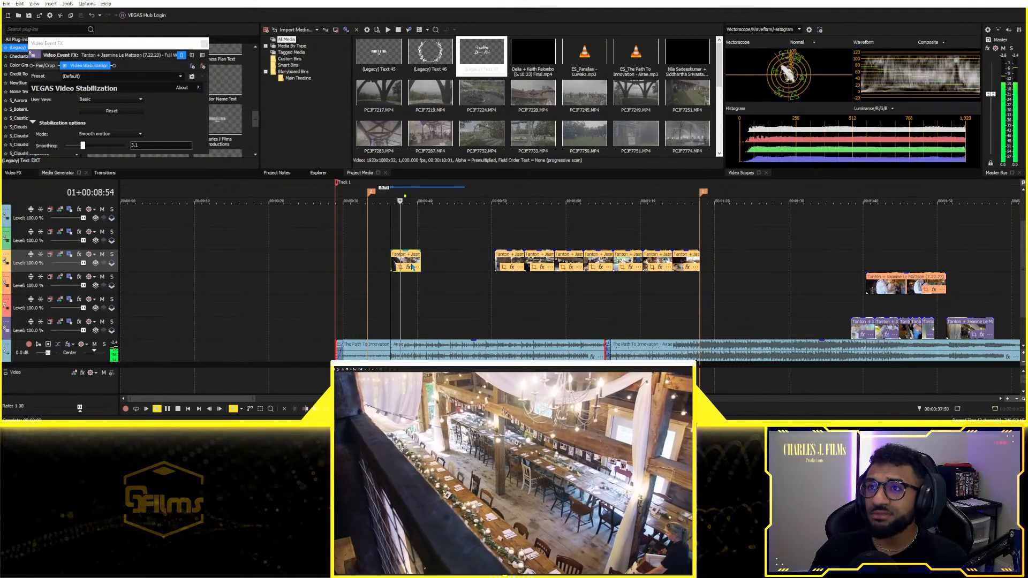
{"action": "key", "text": "space"}
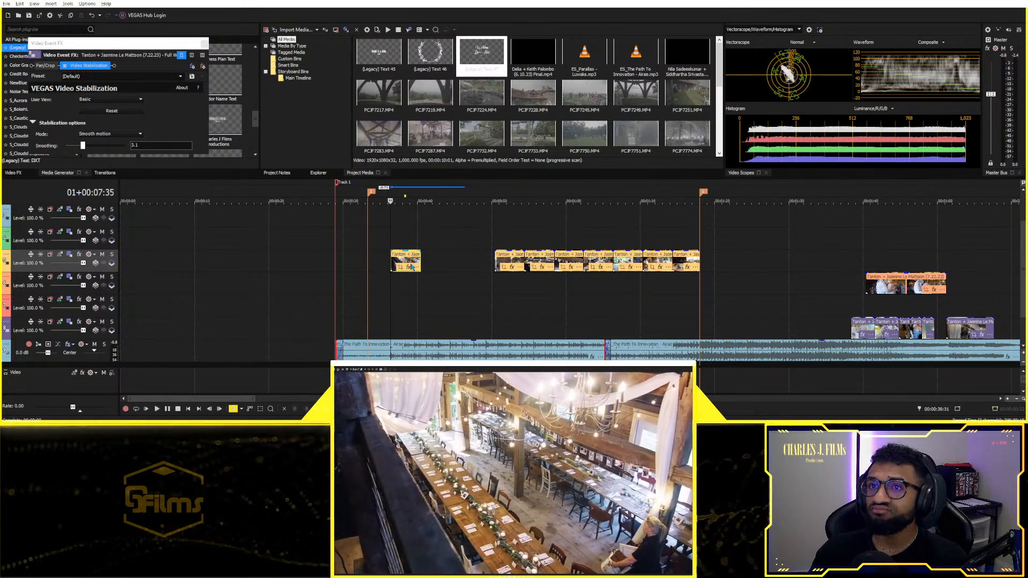
{"action": "left_click_drag", "start_coordinate": [411, 265], "coordinate": [484, 264]}
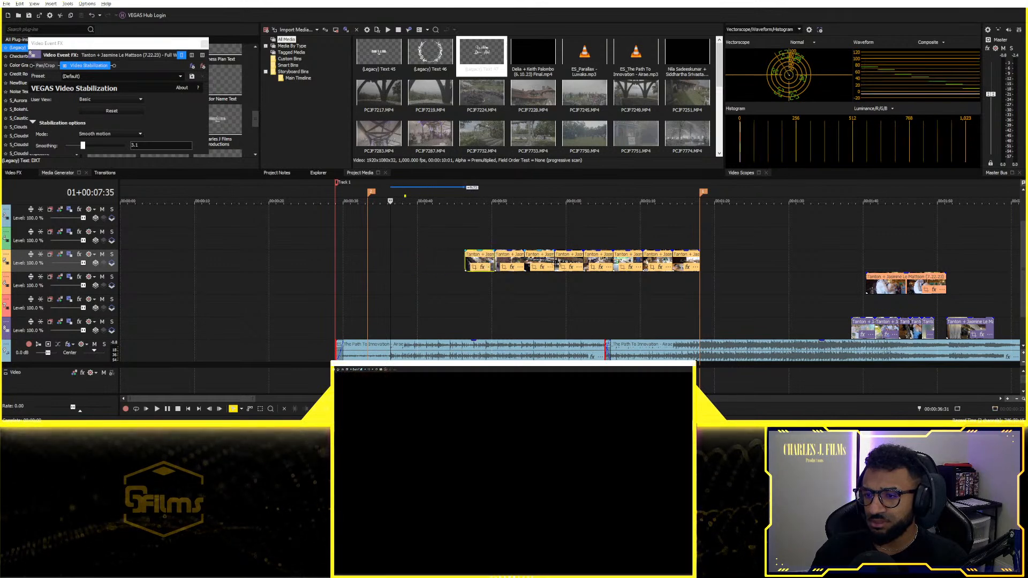
Step: Move the wide barn clip with two standing men to 01+00:07:35 on the bottom video track and play it with the music
{"action": "left_click", "coordinate": [541, 244]}
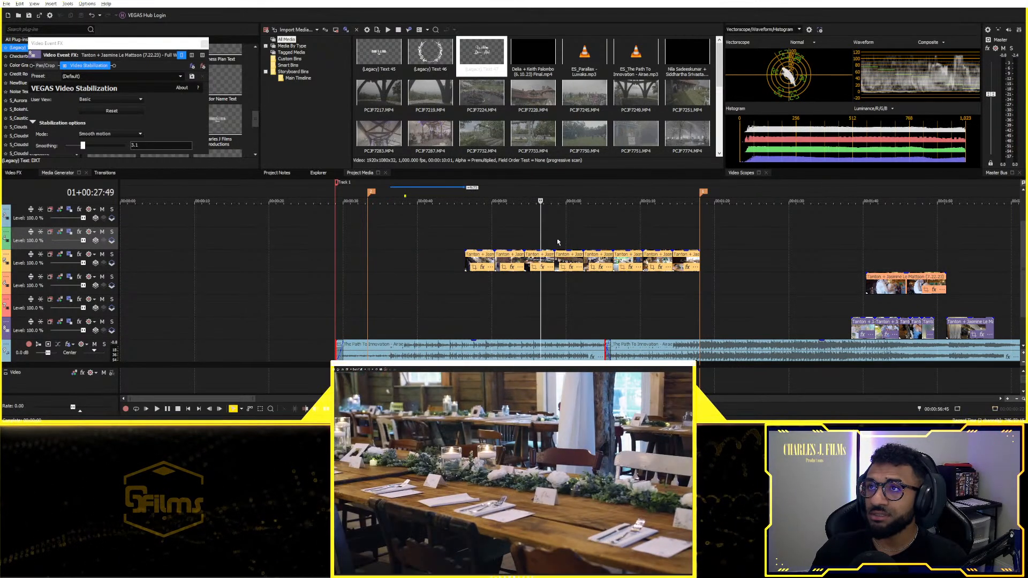
{"action": "left_click", "coordinate": [576, 242]}
{"action": "left_click", "coordinate": [595, 242]}
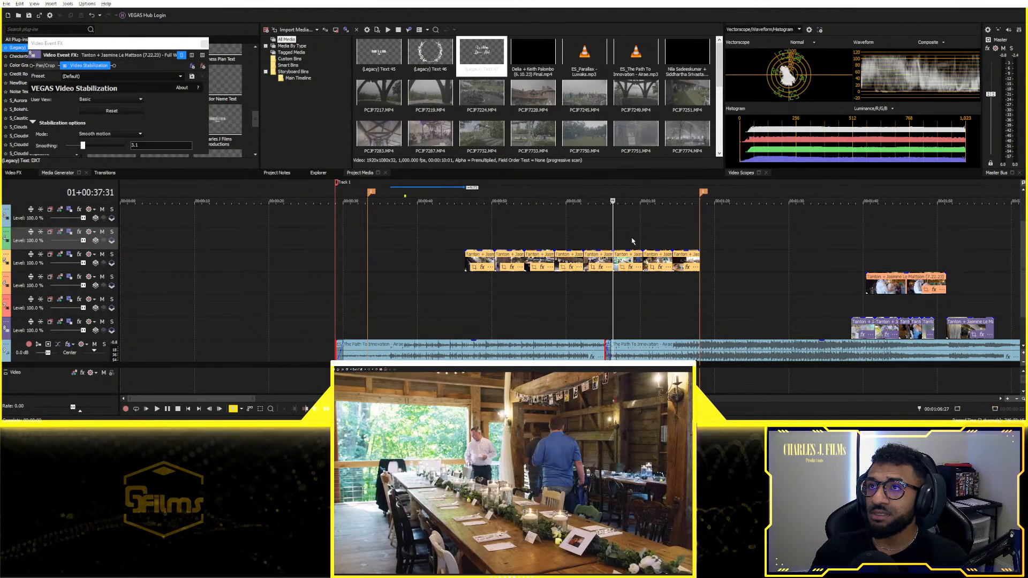
{"action": "left_click_drag", "start_coordinate": [625, 267], "coordinate": [405, 270]}
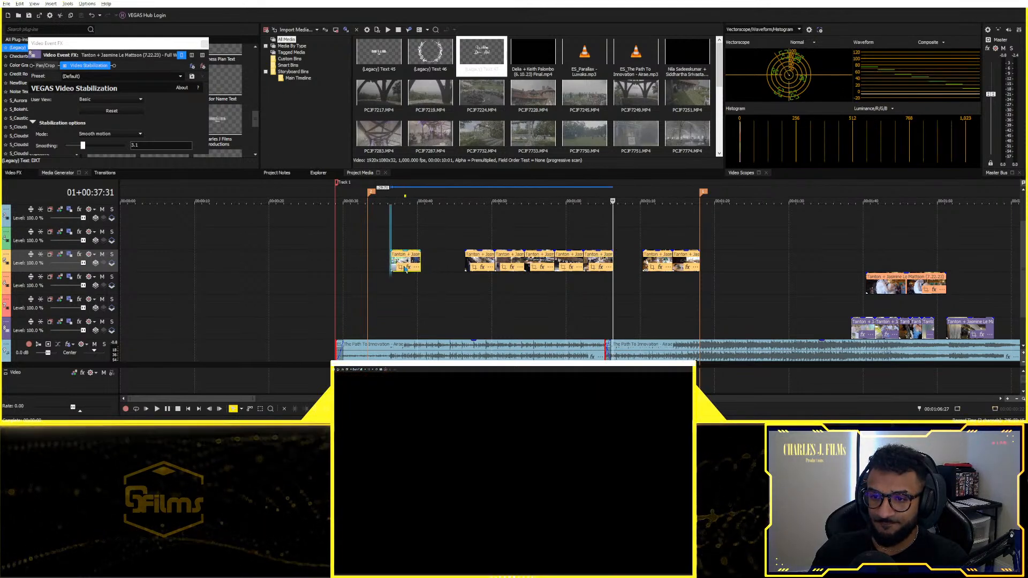
{"action": "left_click", "coordinate": [392, 262]}
{"action": "key", "text": "space"}
{"action": "key", "text": "space"}
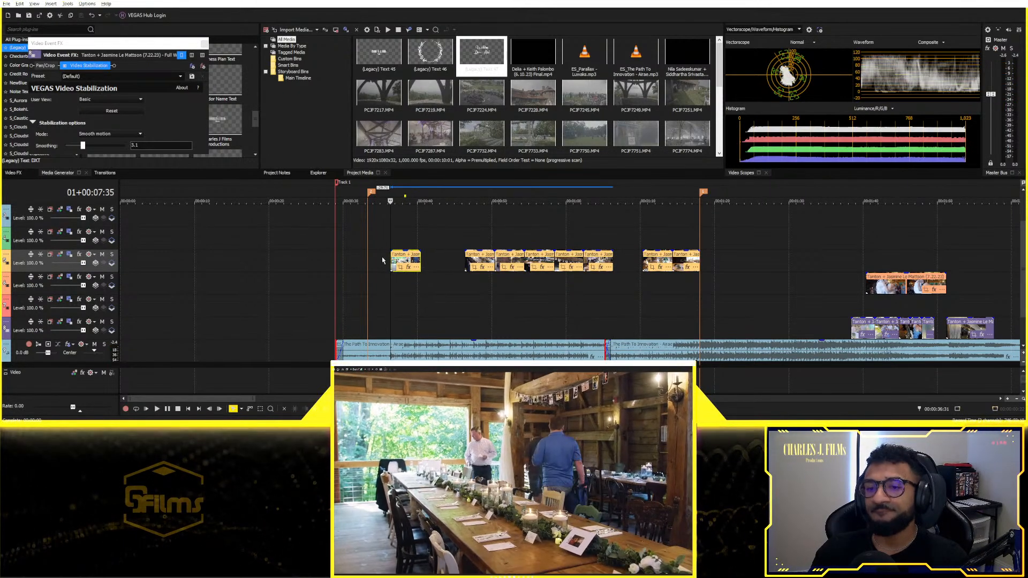
{"action": "left_click_drag", "start_coordinate": [409, 263], "coordinate": [411, 328]}
{"action": "key", "text": "space"}
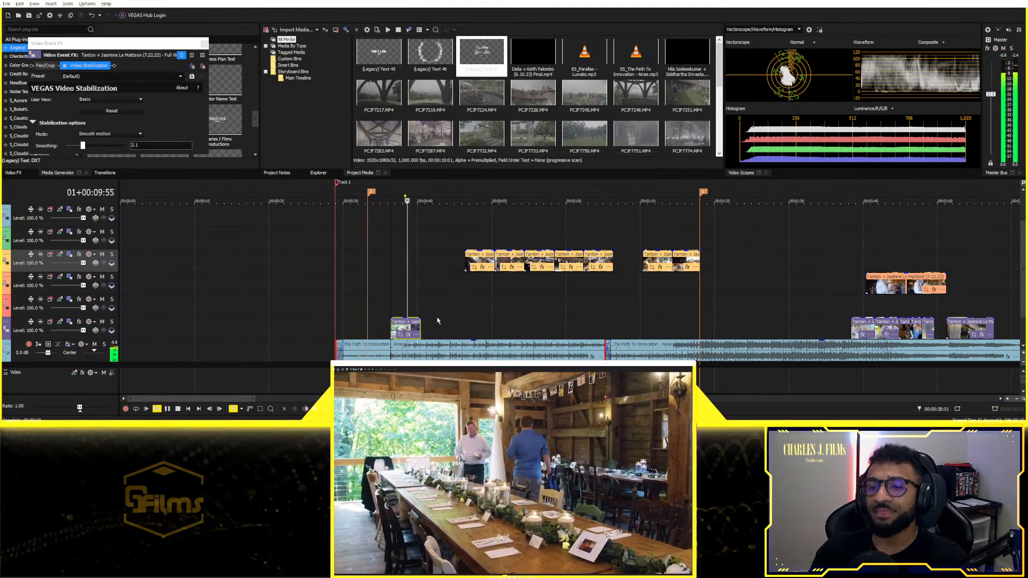
Step: Split the wide barn clip at 01+00:10:51 and delete the part after the cut
{"action": "scroll", "coordinate": [462, 322], "scroll_direction": "up", "scroll_amount": 5}
{"action": "key", "text": "space"}
{"action": "left_click", "coordinate": [590, 328]}
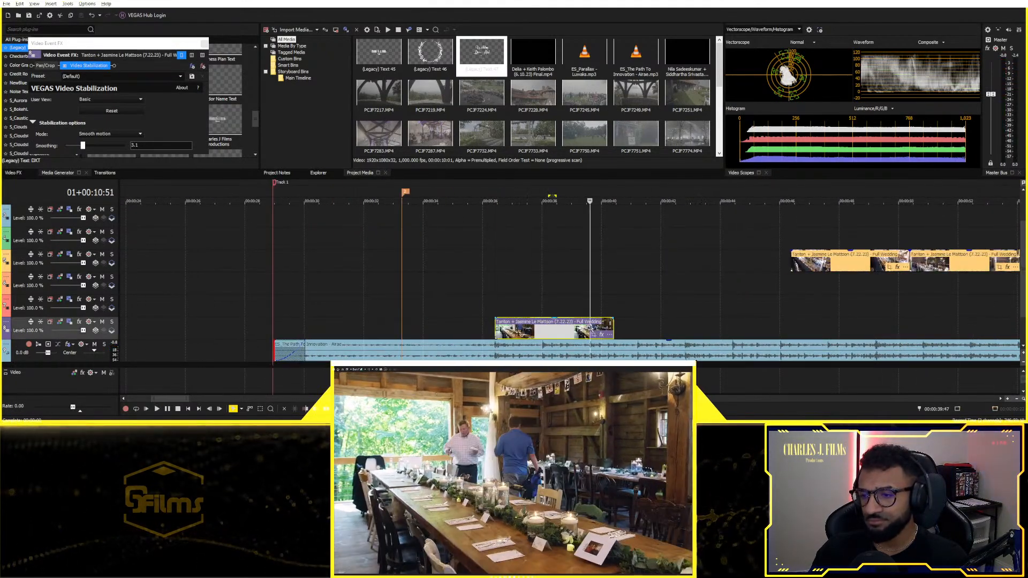
{"action": "key", "text": "s"}
{"action": "key", "text": "Delete"}
Step: Shorten the wide barn clip by splitting it at 01+00:09:04 and deleting the remainder, and play the result
{"action": "left_click", "coordinate": [543, 328]}
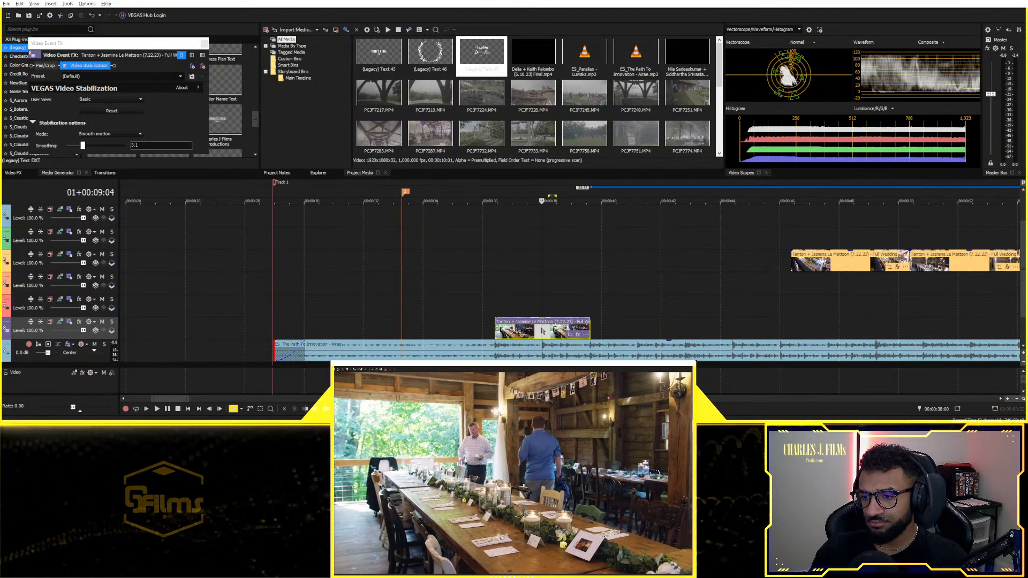
{"action": "key", "text": "s"}
{"action": "key", "text": "Delete"}
{"action": "left_click", "coordinate": [496, 313]}
{"action": "key", "text": "space"}
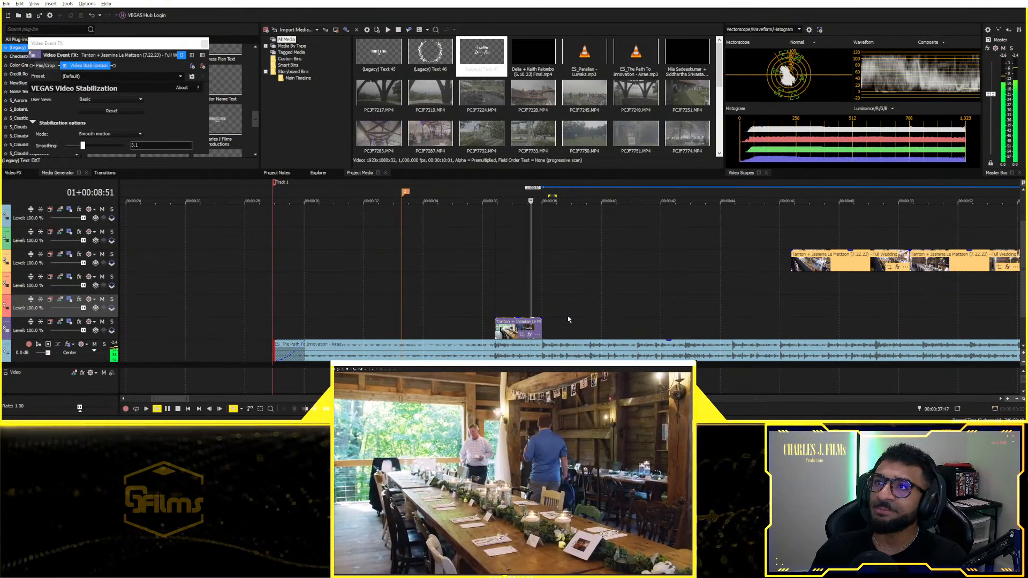
{"action": "key", "text": "space"}
Step: Move the first clip of the yellow row to just after the barn clip on the red track and play it
{"action": "left_click", "coordinate": [541, 327]}
{"action": "scroll", "coordinate": [637, 324], "scroll_direction": "down", "scroll_amount": 1}
{"action": "scroll", "coordinate": [693, 295], "scroll_direction": "down", "scroll_amount": 1}
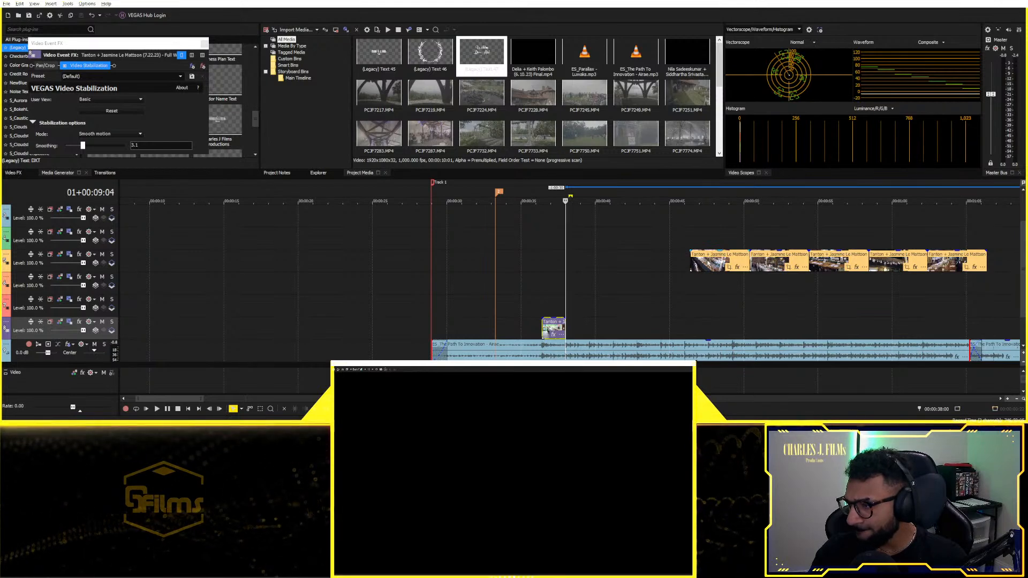
{"action": "left_click_drag", "start_coordinate": [708, 262], "coordinate": [596, 306]}
{"action": "key", "text": "space"}
{"action": "key", "text": "space"}
{"action": "key", "text": "space"}
{"action": "key", "text": "space"}
Step: Move the red-track clip later, try a candlelit table clip at 01+00:09:04 on the bottom video track, and delete it after playback
{"action": "left_click_drag", "start_coordinate": [838, 263], "coordinate": [596, 336]}
{"action": "left_click_drag", "start_coordinate": [600, 307], "coordinate": [704, 306]}
{"action": "key", "text": "space"}
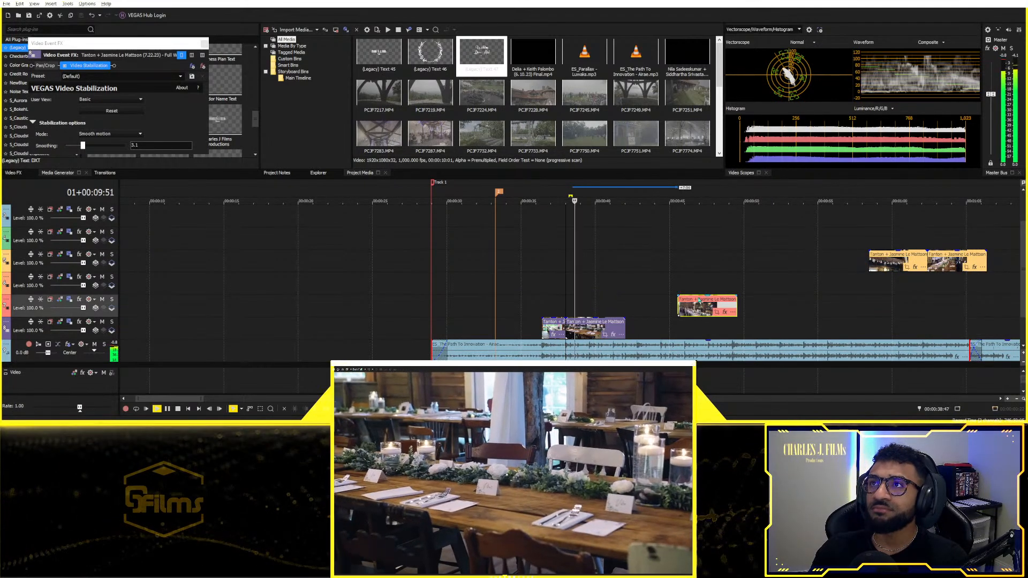
{"action": "scroll", "coordinate": [642, 315], "scroll_direction": "up", "scroll_amount": 1}
{"action": "key", "text": "space"}
{"action": "key", "text": "space"}
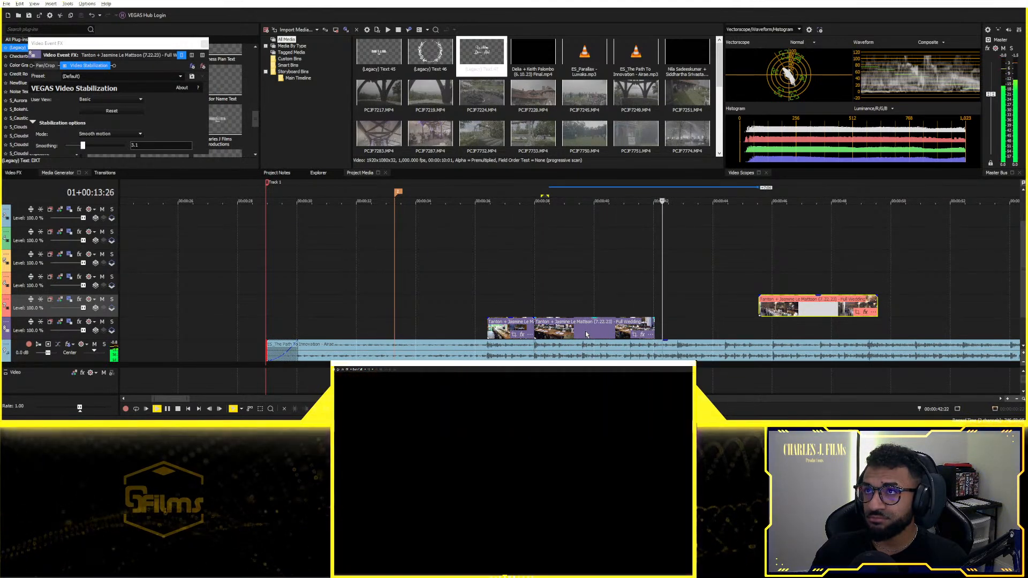
{"action": "key", "text": "space"}
{"action": "left_click", "coordinate": [585, 333]}
{"action": "key", "text": "Delete"}
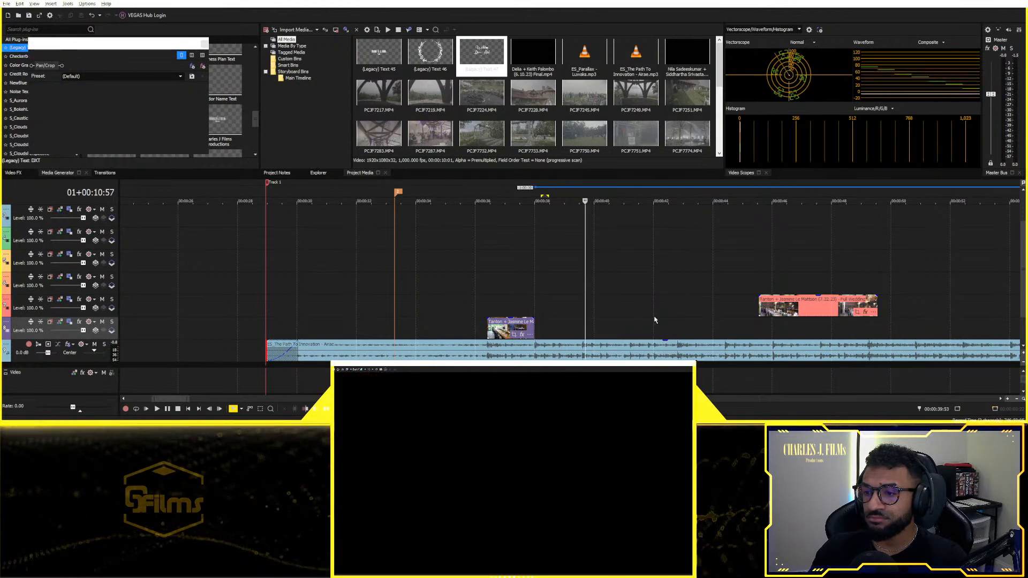
Step: Place the hanging photo string clip at 01+00:09:04 on the bottom video track and cut off everything after 01+00:10:51
{"action": "scroll", "coordinate": [785, 317], "scroll_direction": "down", "scroll_amount": 3}
{"action": "left_click_drag", "start_coordinate": [871, 266], "coordinate": [562, 333]}
{"action": "key", "text": "space"}
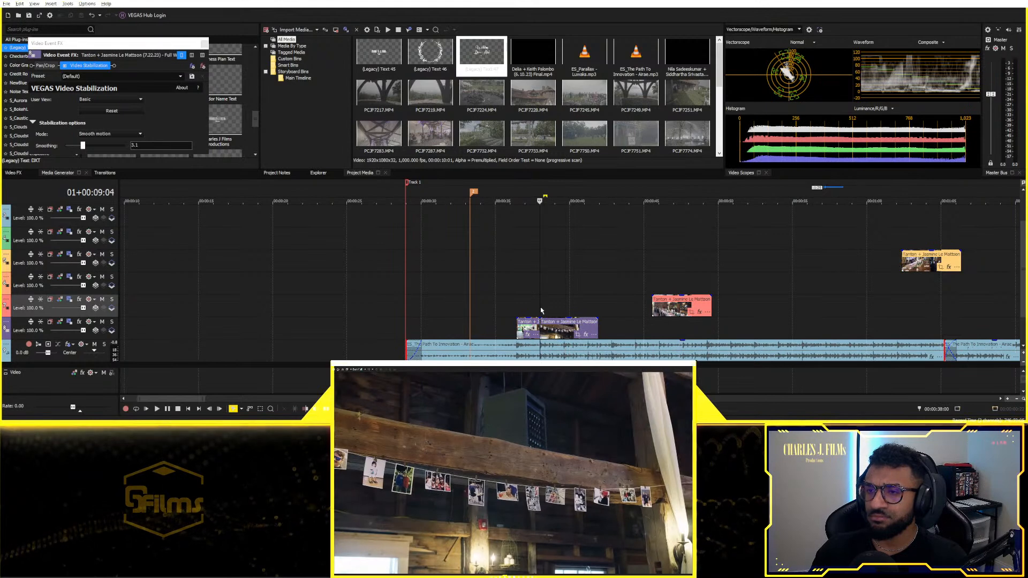
{"action": "left_click", "coordinate": [563, 332]}
{"action": "scroll", "coordinate": [564, 333], "scroll_direction": "up", "scroll_amount": 8}
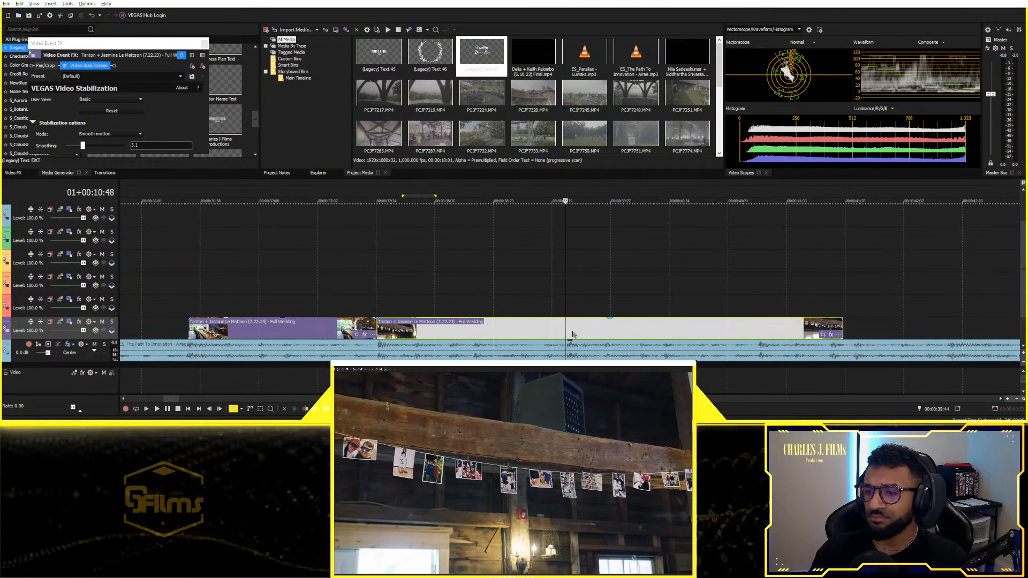
{"action": "key", "text": "s"}
{"action": "key", "text": "Delete"}
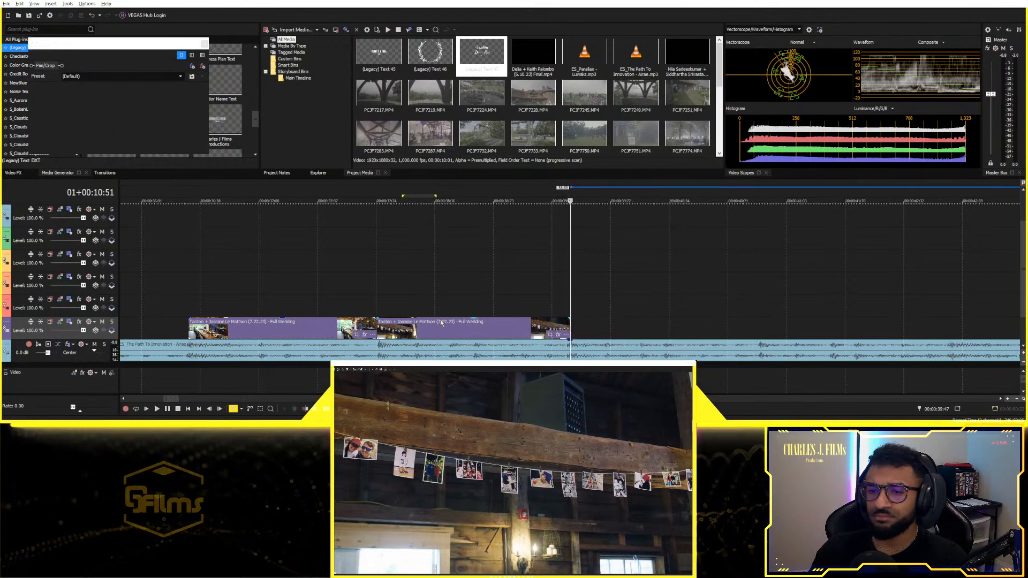
{"action": "left_click", "coordinate": [385, 327]}
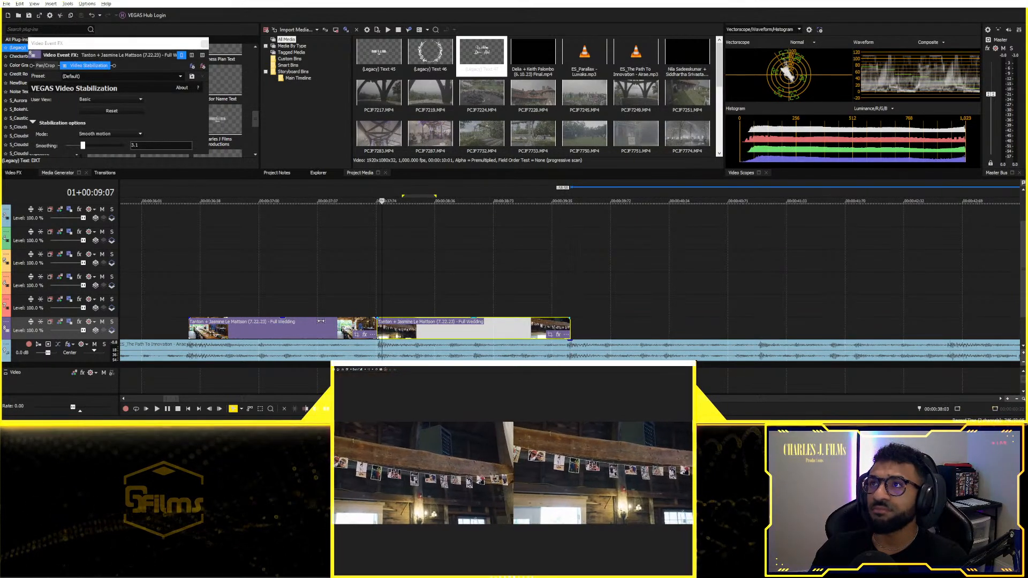
{"action": "scroll", "coordinate": [523, 293], "scroll_direction": "down", "scroll_amount": 10}
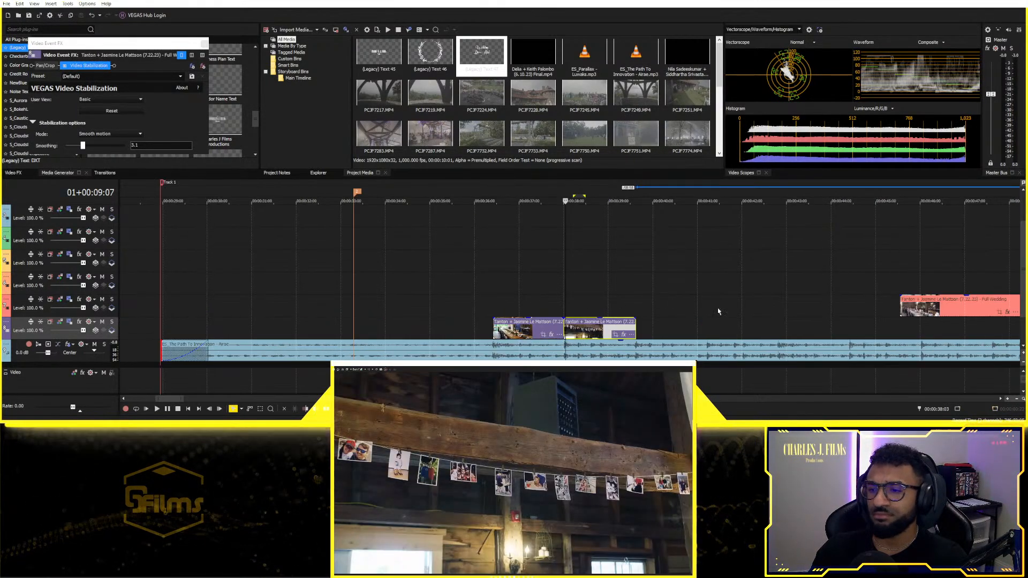
Step: Try the long table clip with men in the background after the photo string clip, play it, and set it aside later on the track
{"action": "left_click_drag", "start_coordinate": [945, 269], "coordinate": [621, 334]}
{"action": "key", "text": "space"}
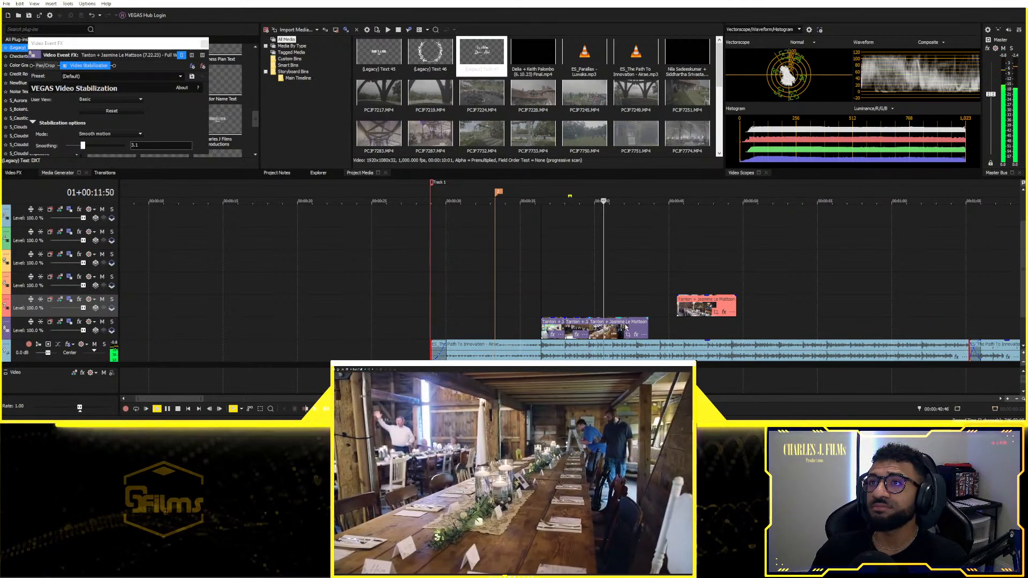
{"action": "scroll", "coordinate": [629, 332], "scroll_direction": "up", "scroll_amount": 3}
{"action": "left_click", "coordinate": [580, 336]}
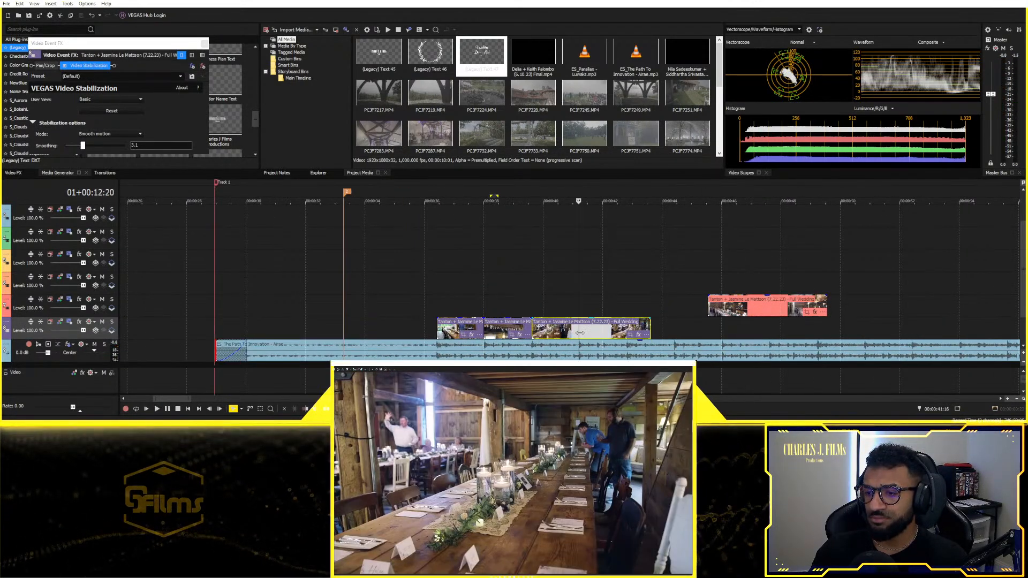
{"action": "key", "text": "space"}
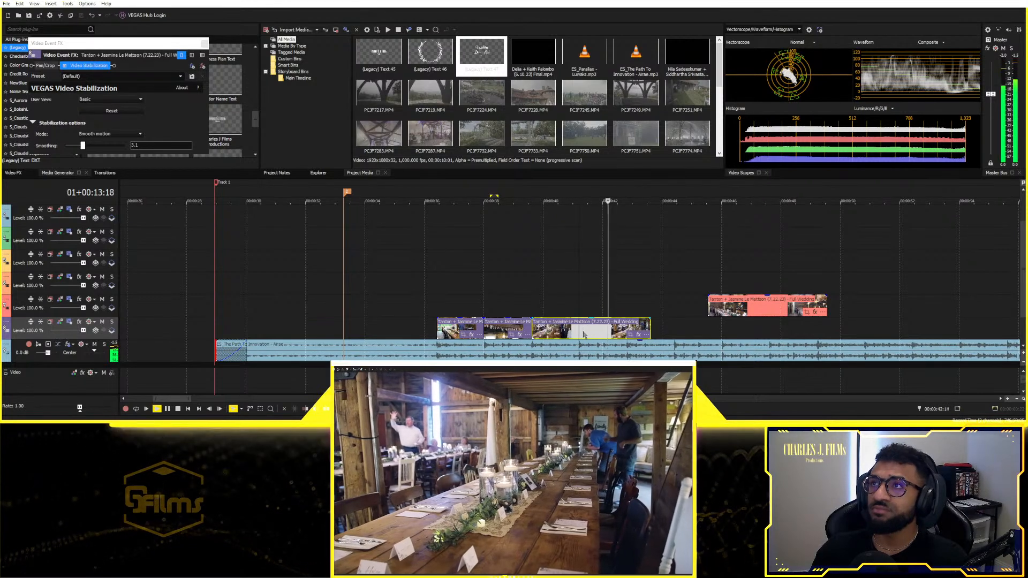
{"action": "key", "text": "space"}
{"action": "scroll", "coordinate": [593, 336], "scroll_direction": "down", "scroll_amount": 5}
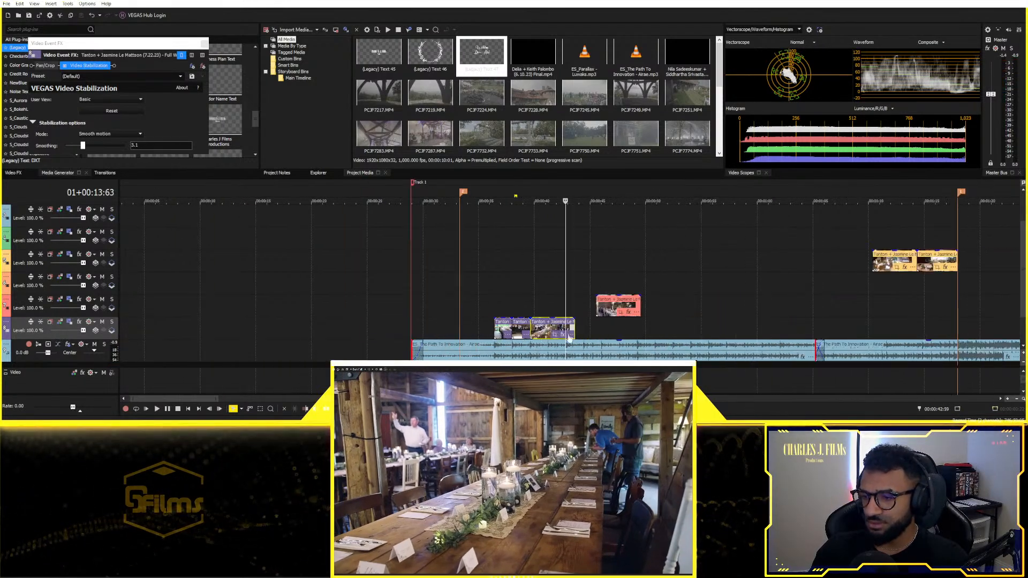
{"action": "left_click_drag", "start_coordinate": [556, 327], "coordinate": [803, 323]}
Step: Place the long table clip with the Mr and Mrs glasses directly after the photo string clip and play it
{"action": "left_click", "coordinate": [892, 266]}
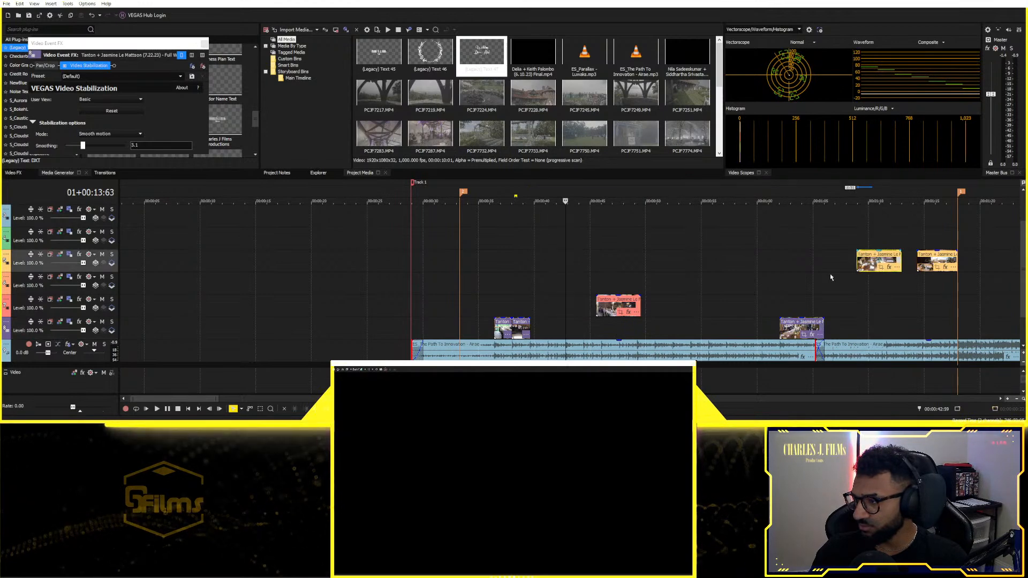
{"action": "left_click_drag", "start_coordinate": [541, 332], "coordinate": [538, 323]}
{"action": "key", "text": "space"}
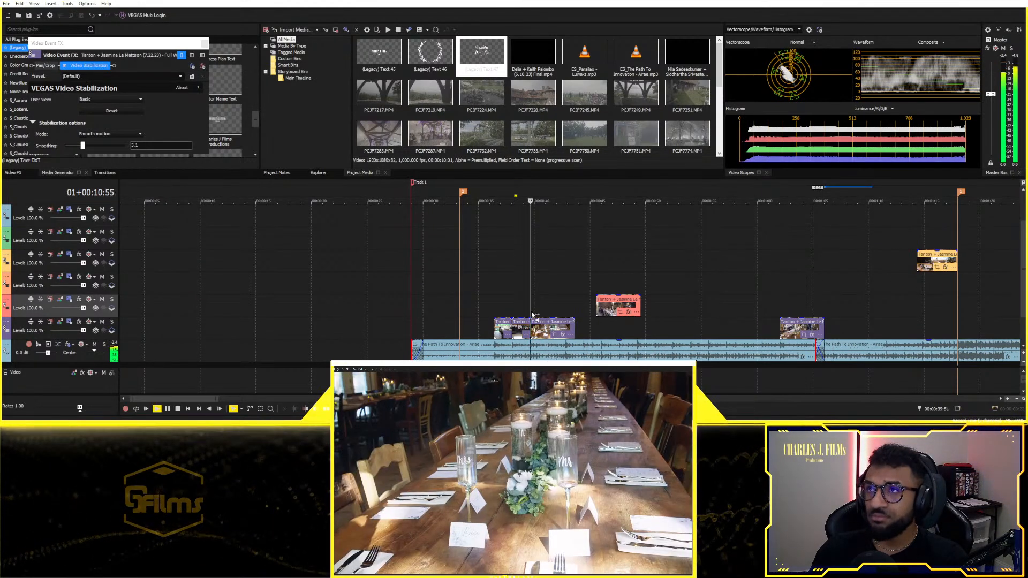
{"action": "scroll", "coordinate": [584, 311], "scroll_direction": "up", "scroll_amount": 4}
{"action": "scroll", "coordinate": [589, 310], "scroll_direction": "up", "scroll_amount": 3}
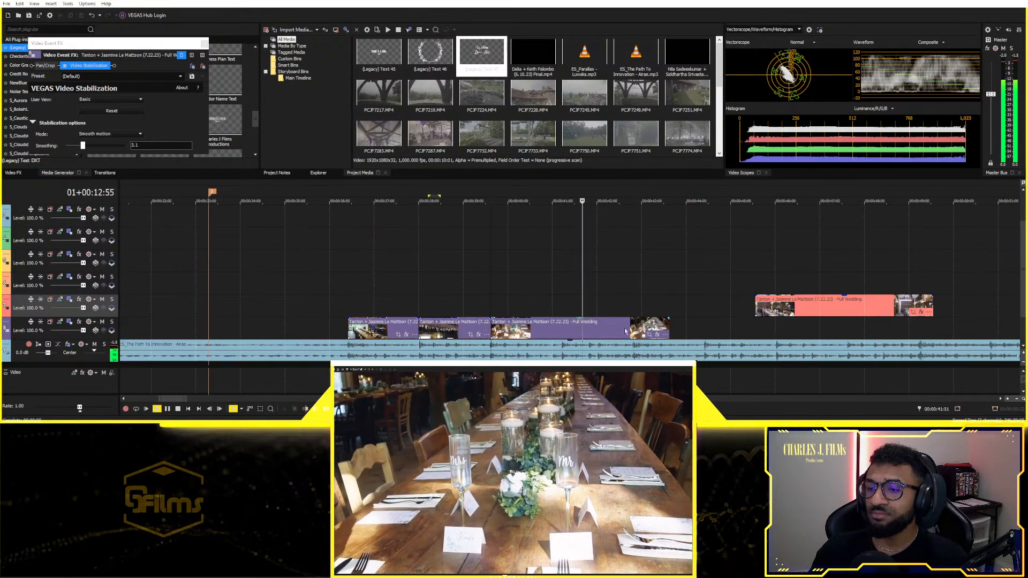
{"action": "key", "text": "space"}
Step: Shift the Mr and Mrs glasses clip earlier, trim its start to 01+00:10:51, and play it with the music
{"action": "left_click_drag", "start_coordinate": [633, 330], "coordinate": [596, 331]}
{"action": "left_click_drag", "start_coordinate": [455, 325], "coordinate": [490, 328]}
{"action": "key", "text": "space"}
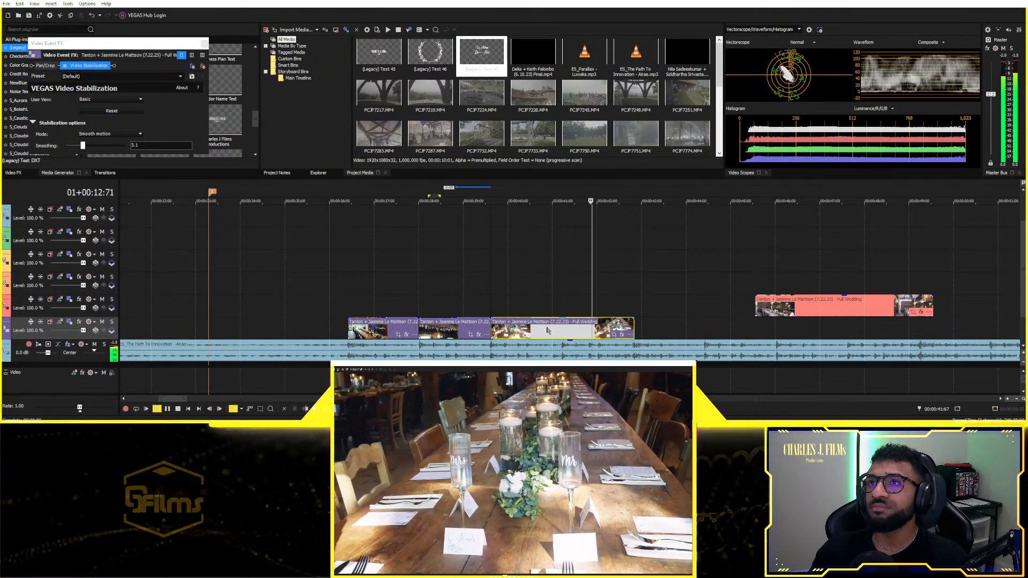
{"action": "key", "text": "space"}
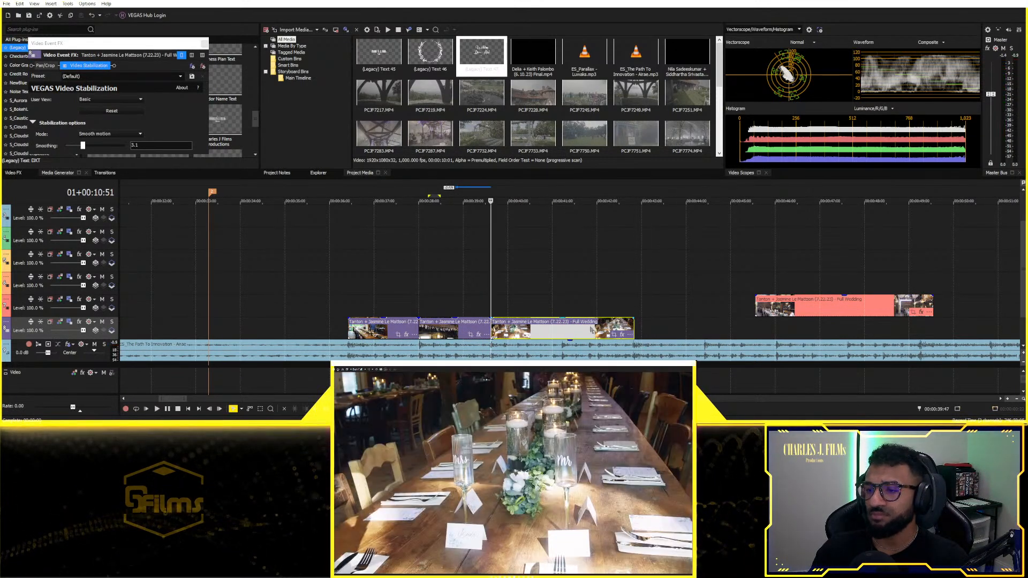
{"action": "left_click", "coordinate": [566, 332]}
{"action": "left_click", "coordinate": [597, 330]}
{"action": "scroll", "coordinate": [583, 330], "scroll_direction": "down", "scroll_amount": 3}
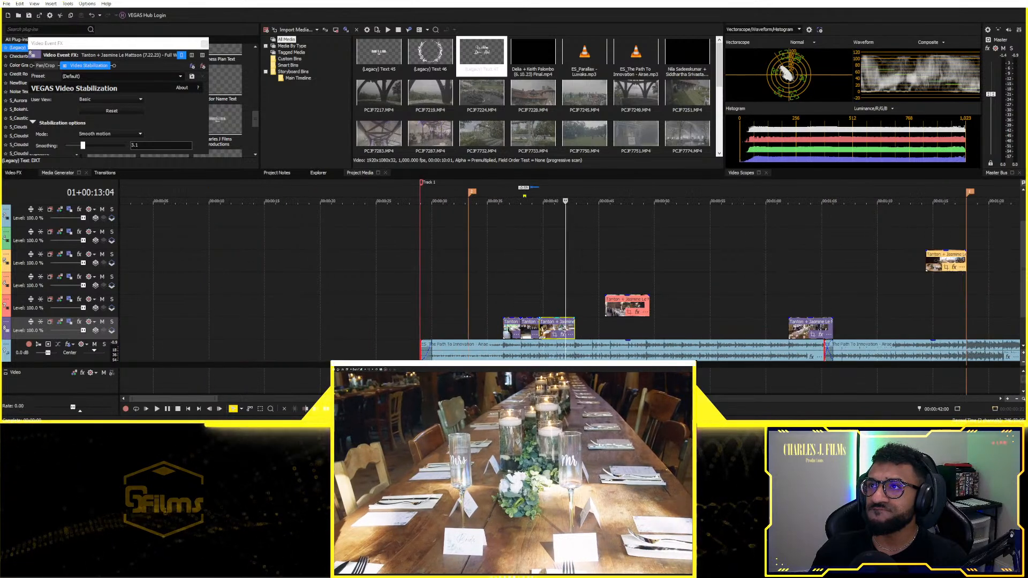
Step: Set the Mr and Mrs glasses clip aside on the orange track, and play the cake clip placed at 01+00:10:51 instead
{"action": "left_click_drag", "start_coordinate": [672, 272], "coordinate": [719, 278]}
{"action": "left_click", "coordinate": [936, 263]}
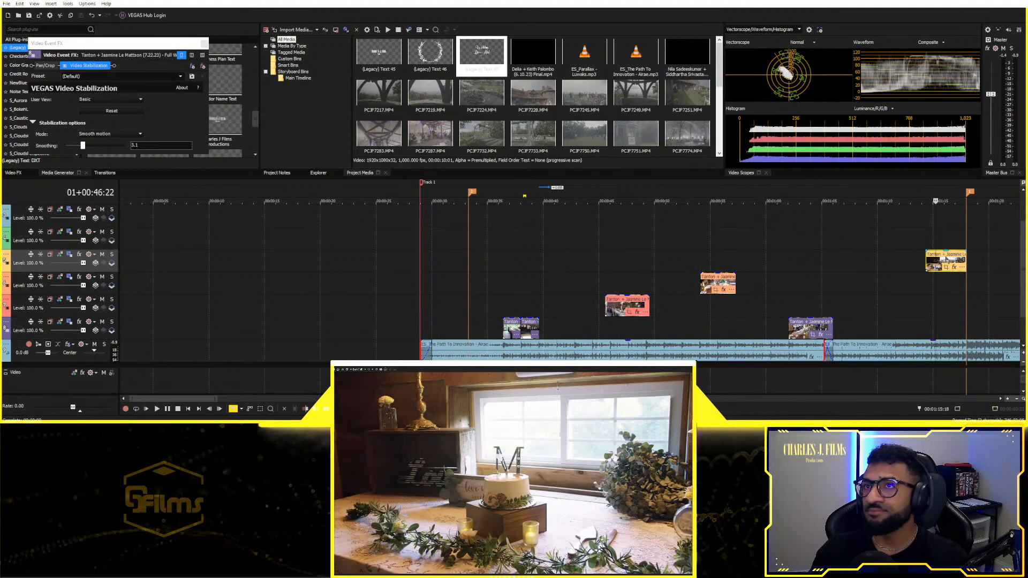
{"action": "left_click_drag", "start_coordinate": [558, 330], "coordinate": [557, 329]}
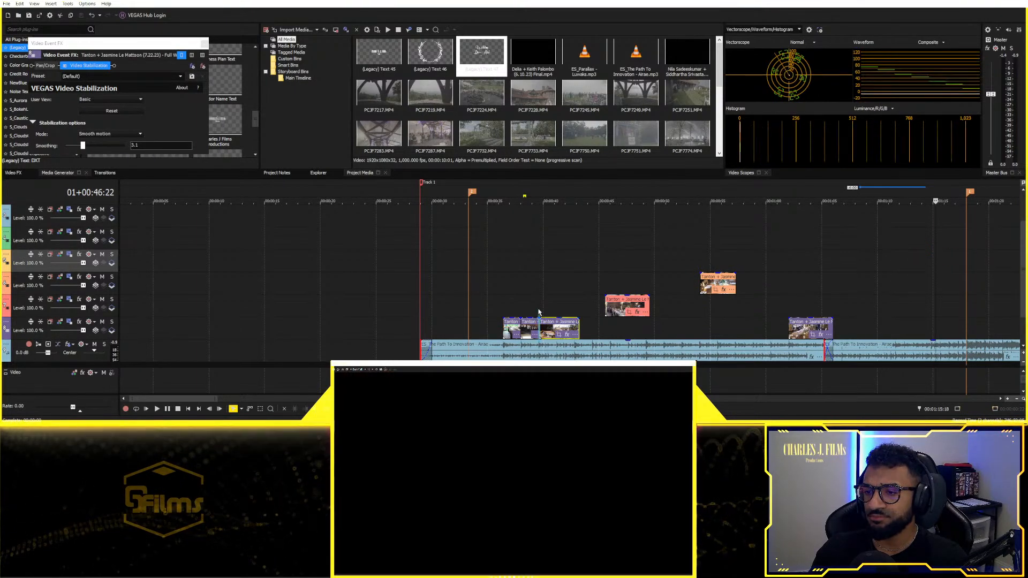
{"action": "left_click", "coordinate": [539, 309]}
{"action": "key", "text": "space"}
{"action": "scroll", "coordinate": [572, 304], "scroll_direction": "up", "scroll_amount": 4}
{"action": "scroll", "coordinate": [636, 301], "scroll_direction": "up", "scroll_amount": 3}
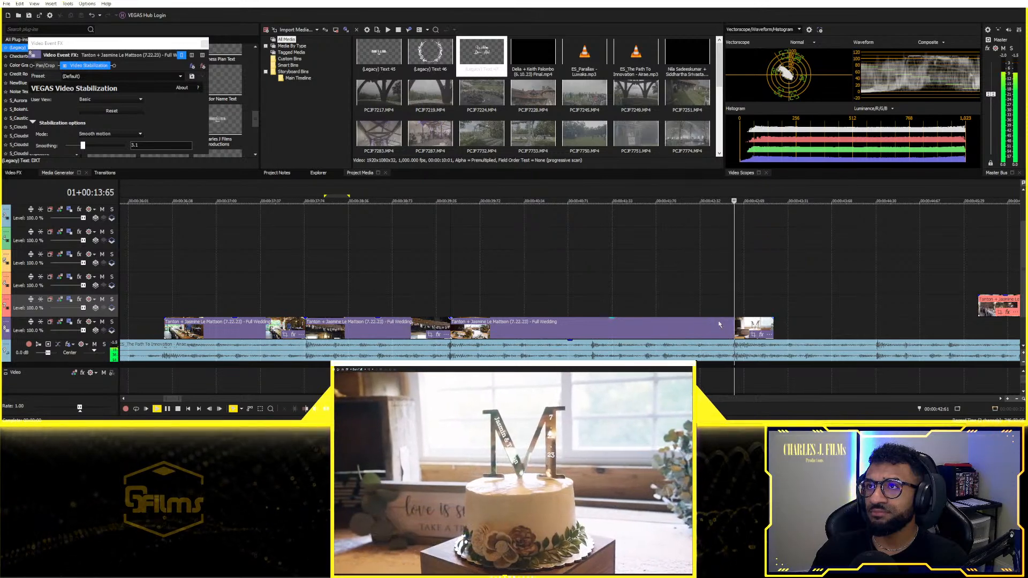
{"action": "key", "text": "space"}
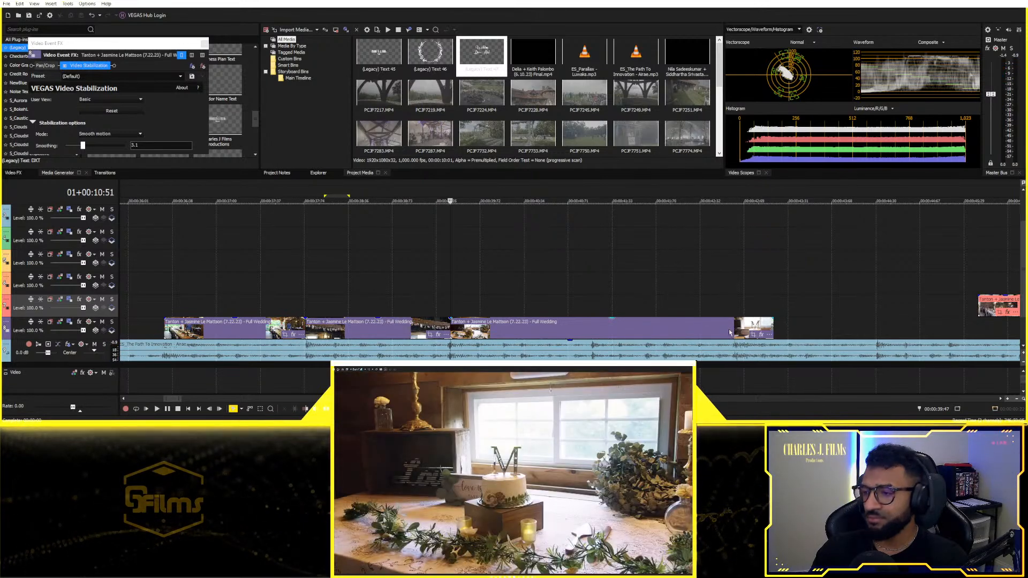
Step: Shorten the cake clip so it ends at 01+00:13:67 and play the sequence
{"action": "left_click", "coordinate": [728, 330]}
{"action": "key", "text": "s"}
{"action": "key", "text": "Delete"}
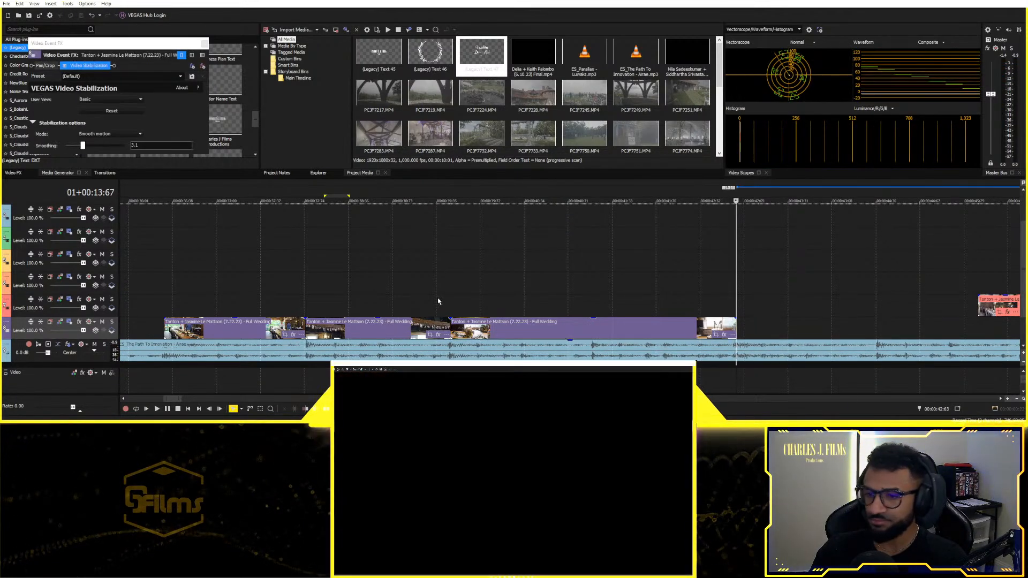
{"action": "left_click", "coordinate": [436, 302]}
{"action": "key", "text": "space"}
{"action": "scroll", "coordinate": [497, 288], "scroll_direction": "down", "scroll_amount": 5}
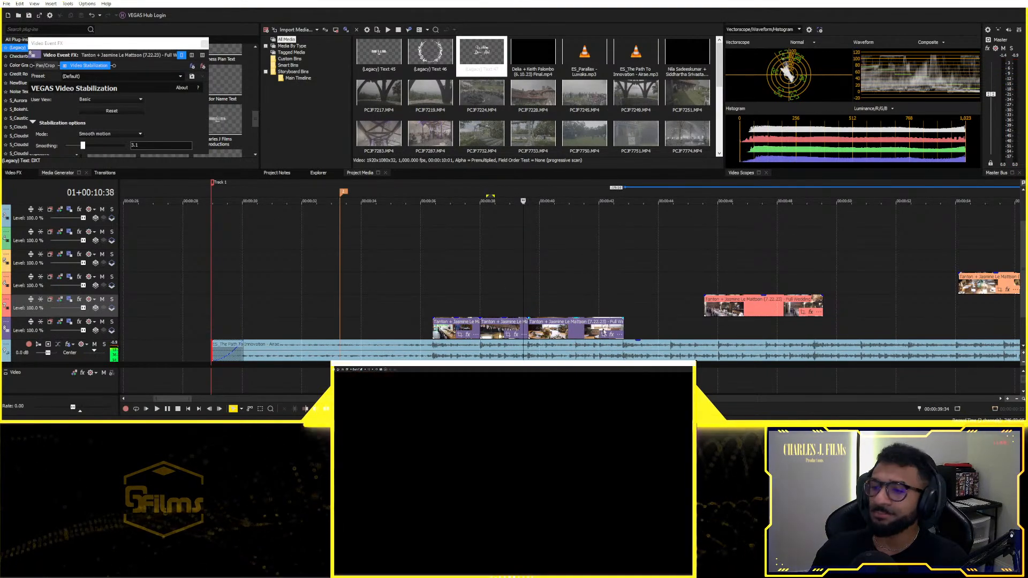
{"action": "key", "text": "space"}
Step: Move the Mr and Mrs glasses clip from the orange track to 01+00:13:67 behind the cake clip and play it
{"action": "left_click", "coordinate": [621, 327]}
{"action": "scroll", "coordinate": [806, 310], "scroll_direction": "down", "scroll_amount": 1}
{"action": "left_click_drag", "start_coordinate": [834, 290], "coordinate": [583, 326]}
{"action": "key", "text": "space"}
{"action": "scroll", "coordinate": [642, 335], "scroll_direction": "up", "scroll_amount": 4}
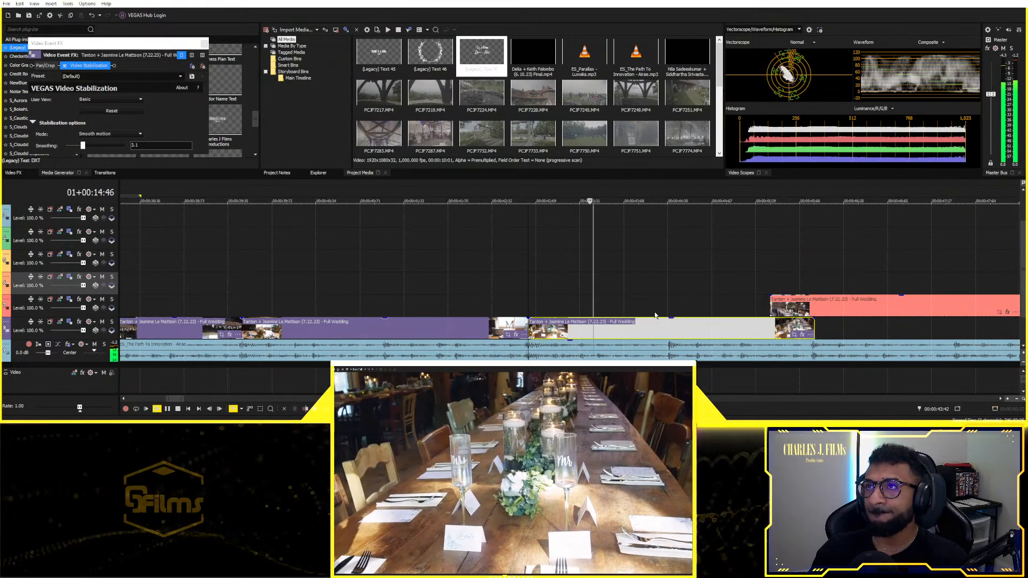
{"action": "scroll", "coordinate": [651, 336], "scroll_direction": "down", "scroll_amount": 1}
{"action": "key", "text": "space"}
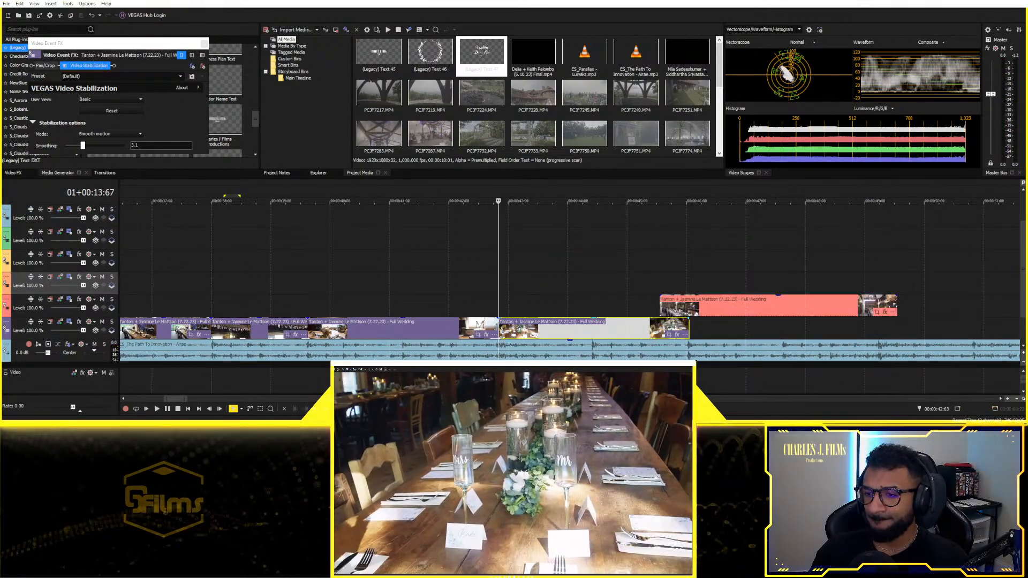
Step: Trim the start of the Mr and Mrs glasses clip, move it back to 01+00:13:67 and play it
{"action": "left_click_drag", "start_coordinate": [498, 327], "coordinate": [533, 326]}
{"action": "left_click_drag", "start_coordinate": [621, 332], "coordinate": [588, 332]}
{"action": "key", "text": "space"}
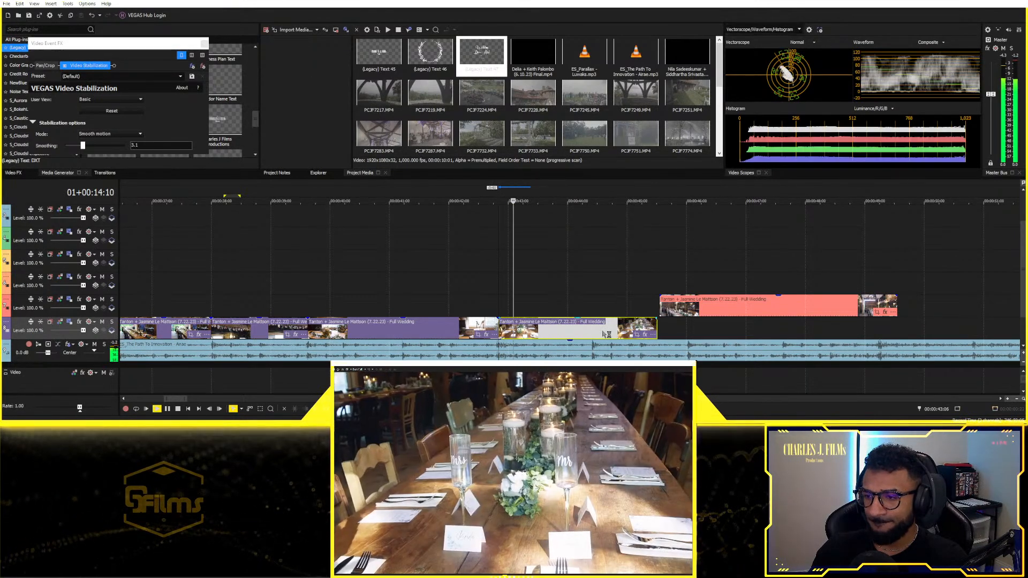
Step: Split the Mr and Mrs glasses clip at 01+00:15:35 and delete the part behind the cut
{"action": "key", "text": "Return"}
{"action": "key", "text": "s"}
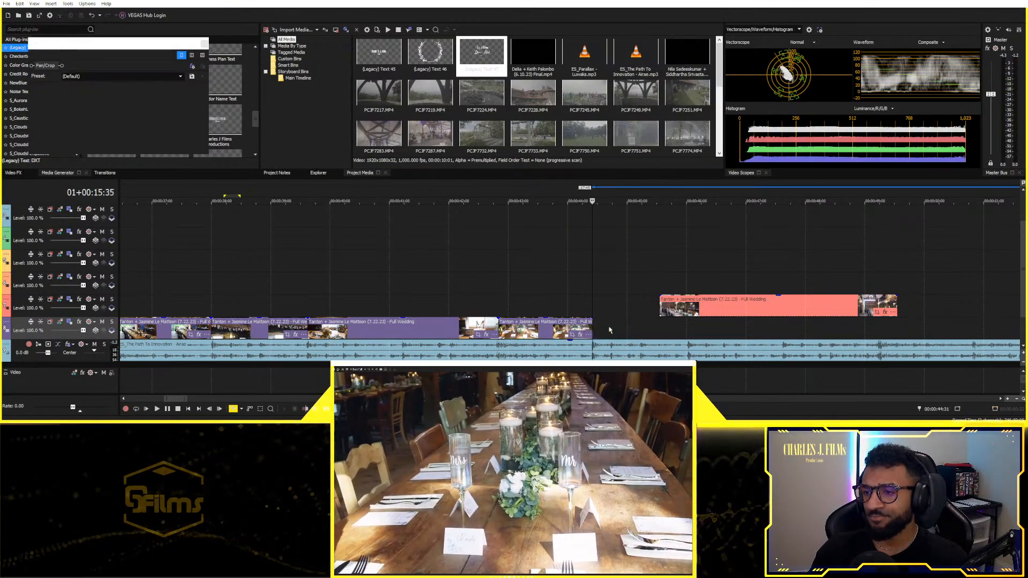
{"action": "key", "text": "Delete"}
Step: Play the opening from the Wedding Demo-Reel title at 01+00:02:38 into the first reception clips
{"action": "left_click", "coordinate": [522, 302]}
{"action": "scroll", "coordinate": [438, 302], "scroll_direction": "down", "scroll_amount": 1}
{"action": "left_click", "coordinate": [358, 300]}
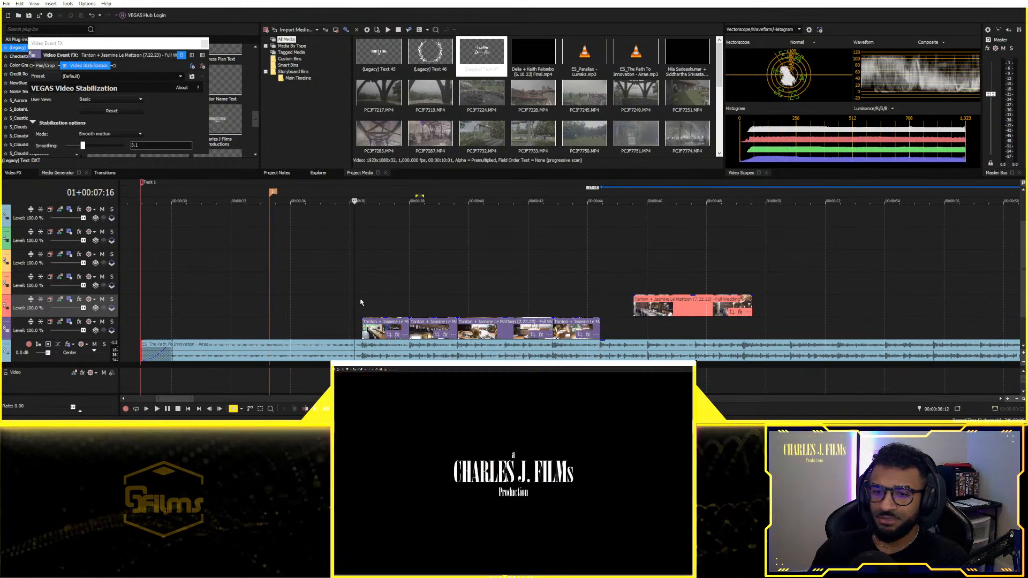
{"action": "scroll", "coordinate": [330, 229], "scroll_direction": "down", "scroll_amount": 1}
{"action": "scroll", "coordinate": [396, 251], "scroll_direction": "down", "scroll_amount": 1}
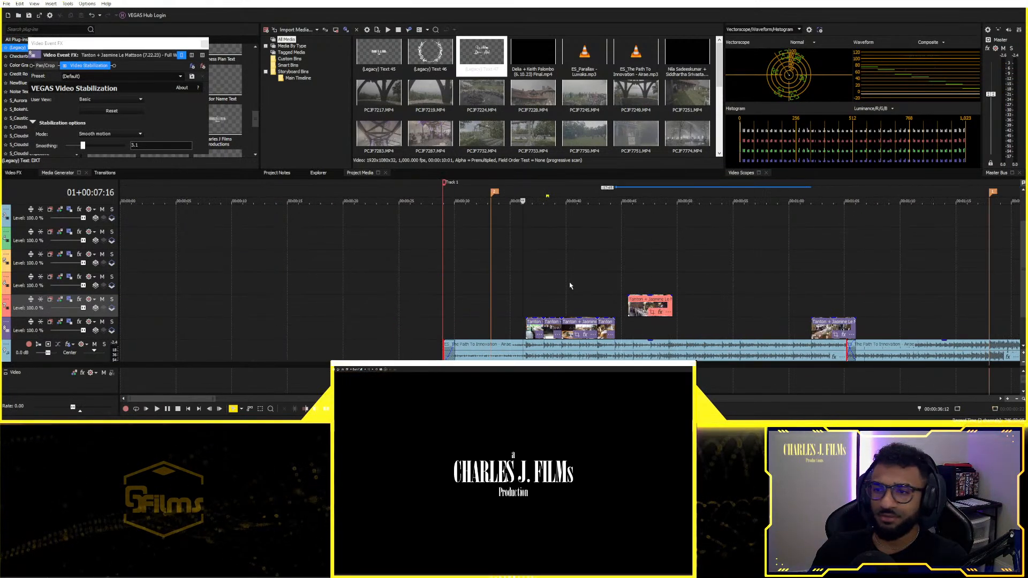
{"action": "scroll", "coordinate": [446, 270], "scroll_direction": "up", "scroll_amount": 2}
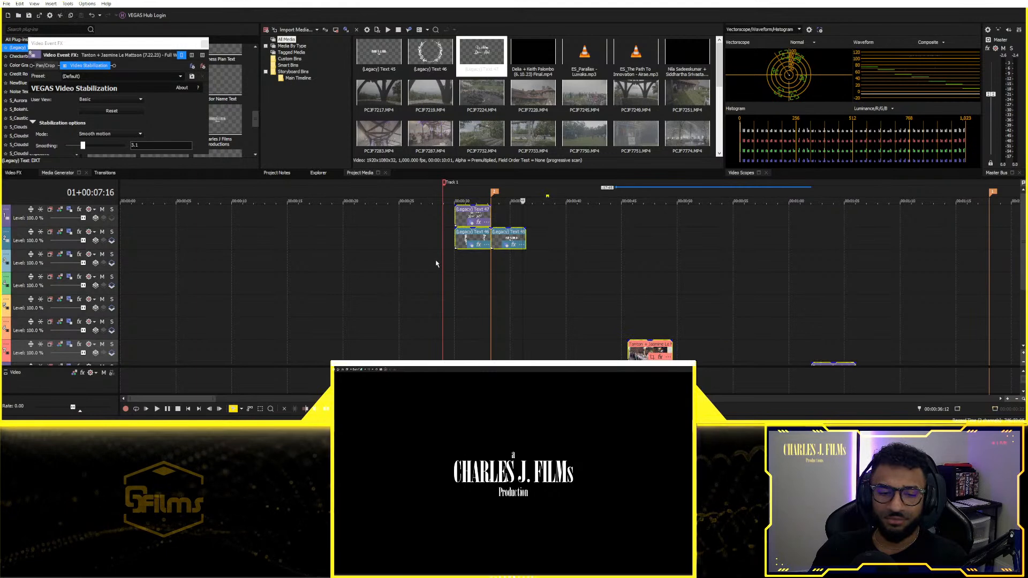
{"action": "left_click", "coordinate": [499, 263]}
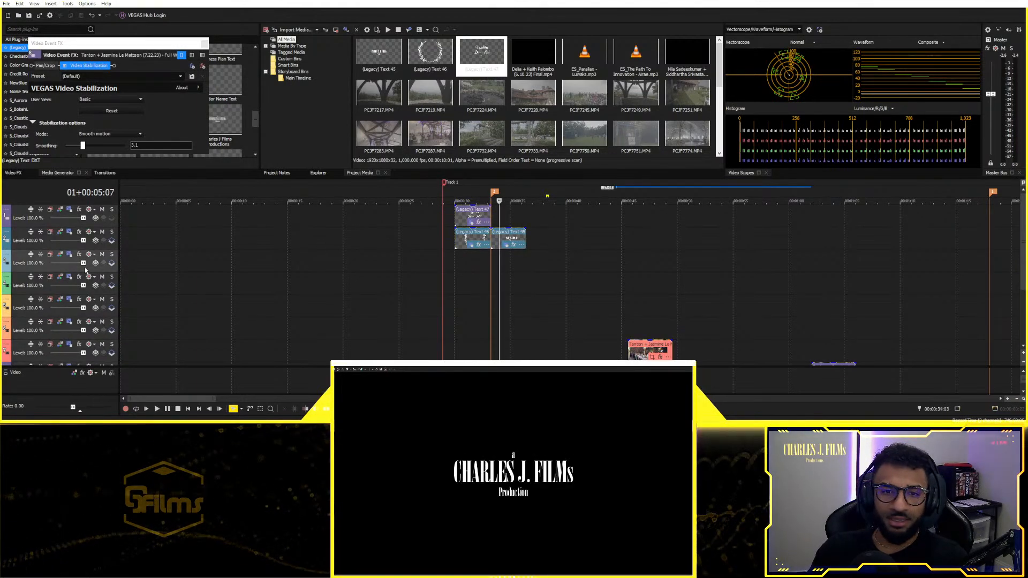
{"action": "scroll", "coordinate": [604, 289], "scroll_direction": "down", "scroll_amount": 2}
{"action": "left_click", "coordinate": [471, 267]}
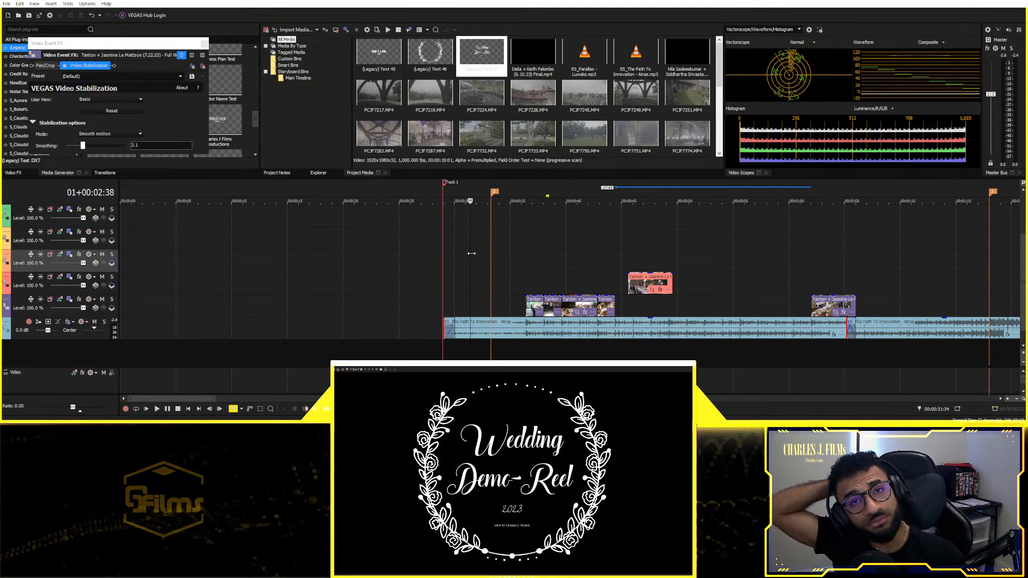
{"action": "key", "text": "space"}
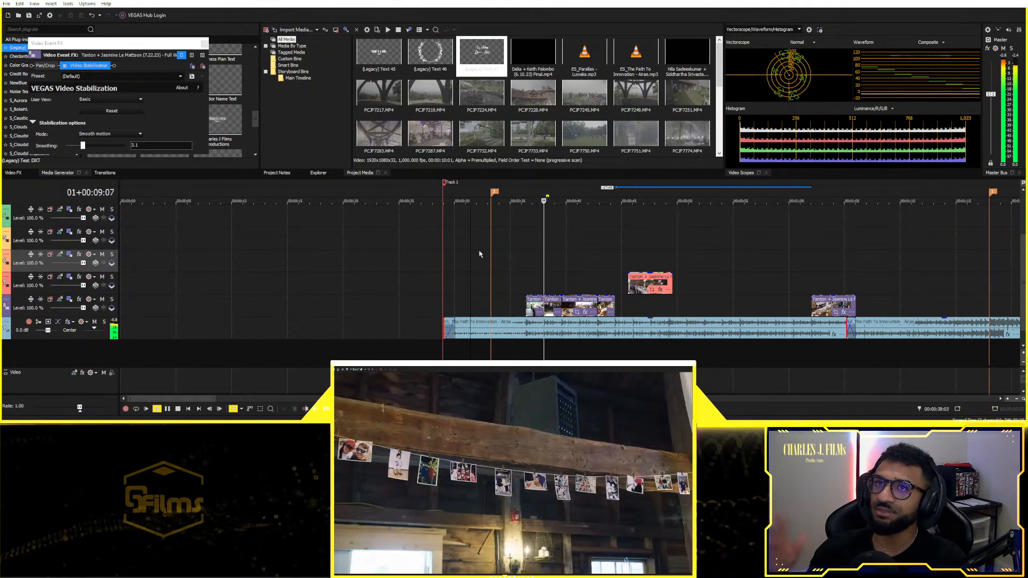
{"action": "key", "text": "space"}
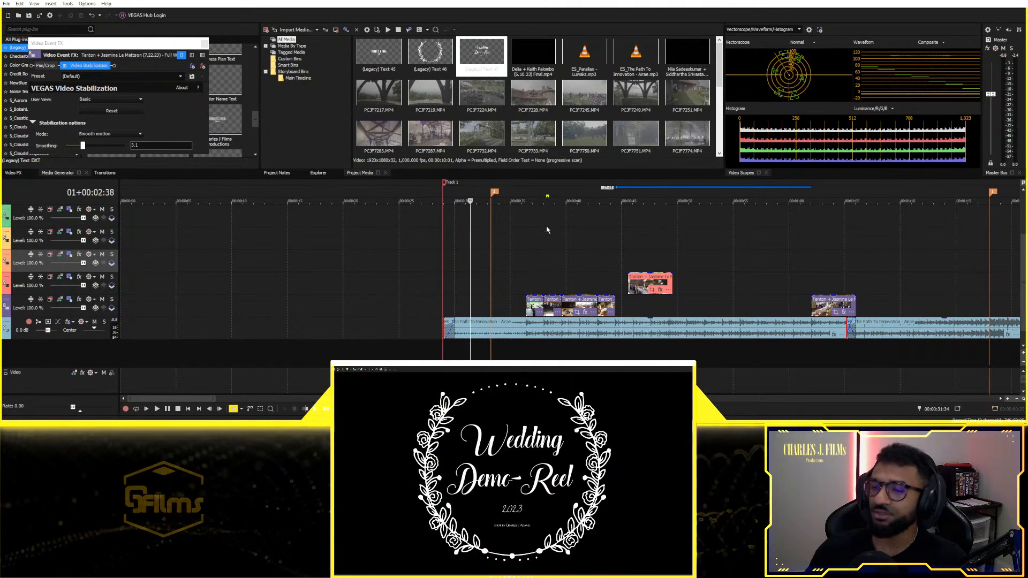
Step: Review the reception clips from 01+00:07:35 through the Mr and Mrs glasses shot with the music
{"action": "left_click", "coordinate": [533, 278]}
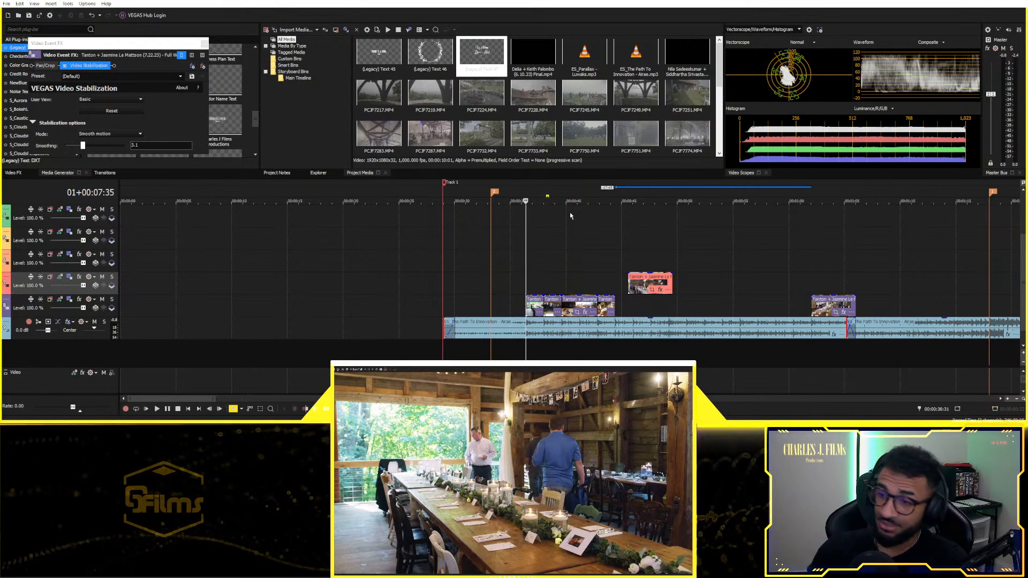
{"action": "left_click", "coordinate": [542, 277]}
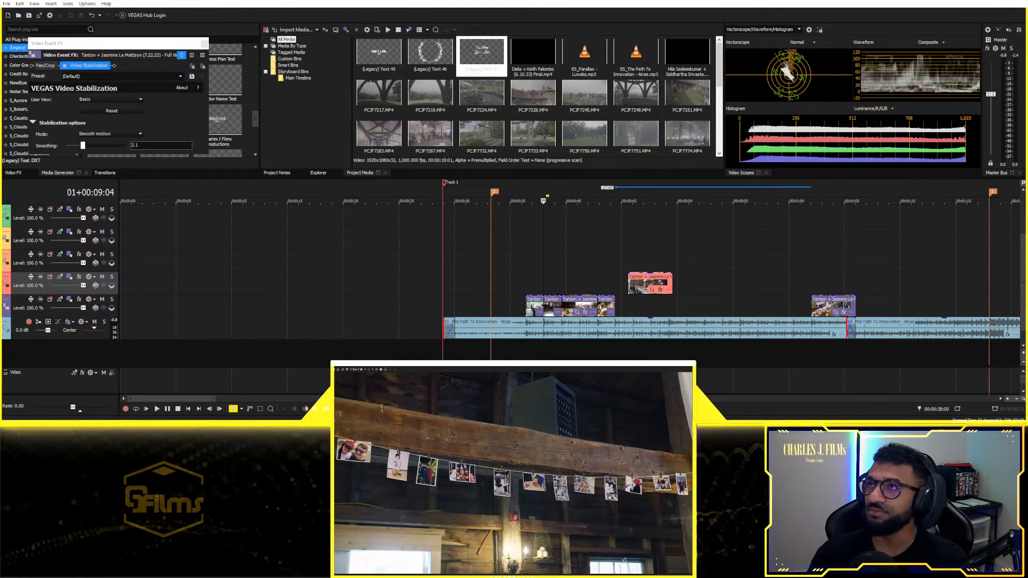
{"action": "left_click", "coordinate": [528, 291]}
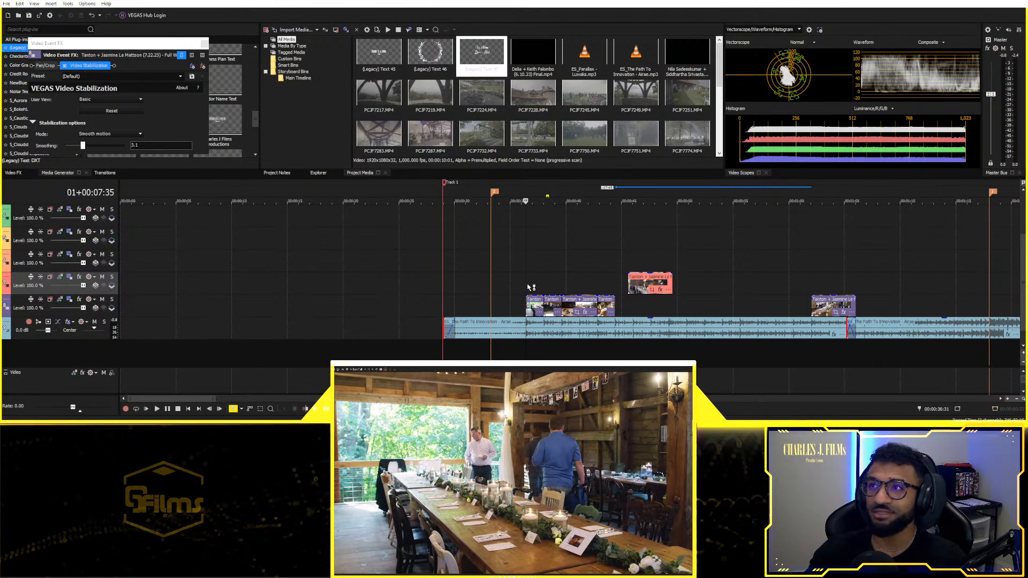
{"action": "key", "text": "space"}
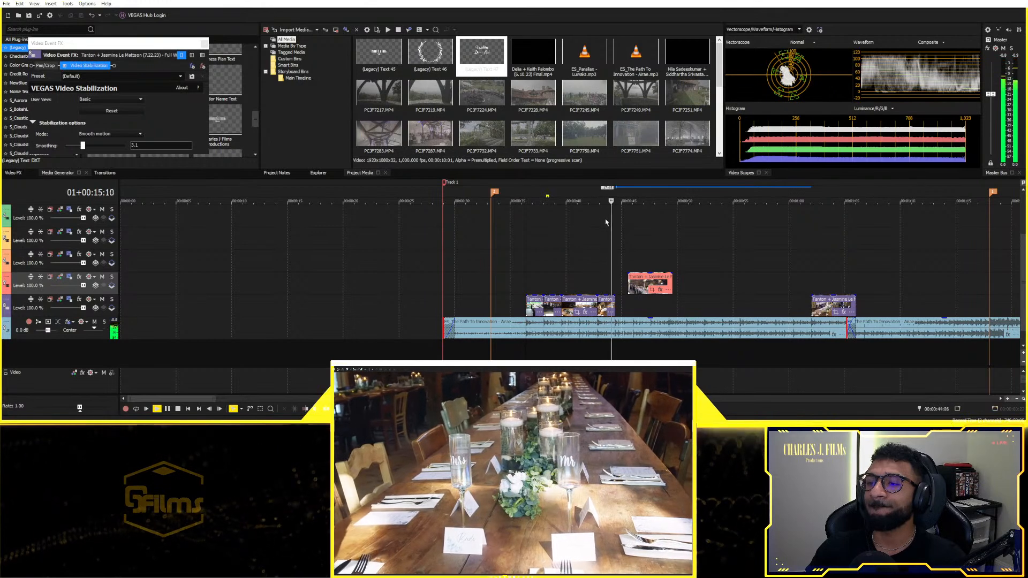
{"action": "key", "text": "space"}
Step: Move the barn table clip with the chandelier from the red track to 01+00:15:35 and cut off its end
{"action": "left_click", "coordinate": [614, 309]}
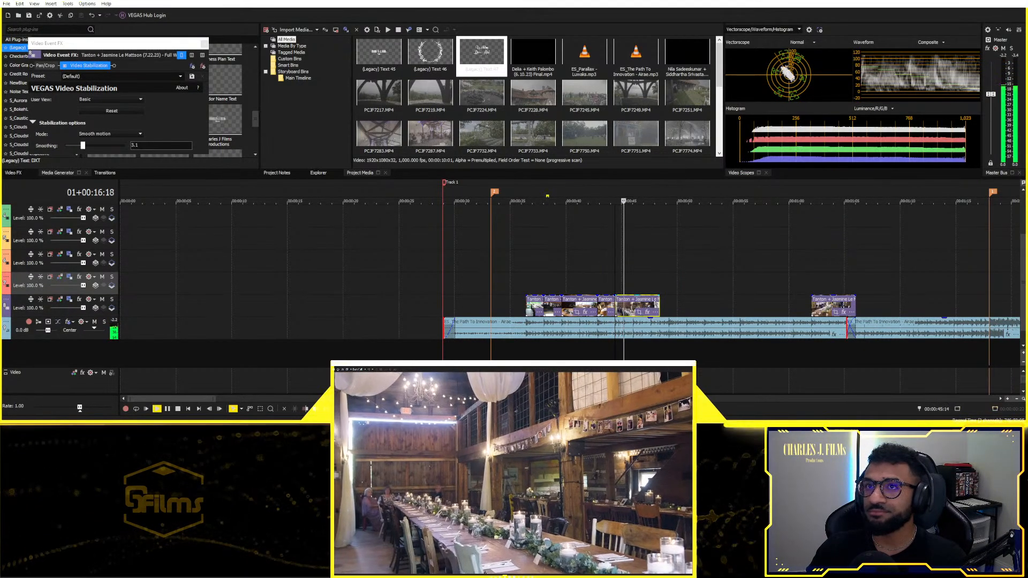
{"action": "scroll", "coordinate": [583, 312], "scroll_direction": "up", "scroll_amount": 1}
{"action": "key", "text": "space"}
{"action": "left_click", "coordinate": [583, 311]}
{"action": "key", "text": "s"}
{"action": "key", "text": "Delete"}
Step: Place the long table clip with the waving man directly behind the chandelier clip and play it
{"action": "scroll", "coordinate": [714, 295], "scroll_direction": "down", "scroll_amount": 1}
{"action": "left_click_drag", "start_coordinate": [751, 306], "coordinate": [573, 305]}
{"action": "key", "text": "space"}
{"action": "scroll", "coordinate": [677, 296], "scroll_direction": "up", "scroll_amount": 2}
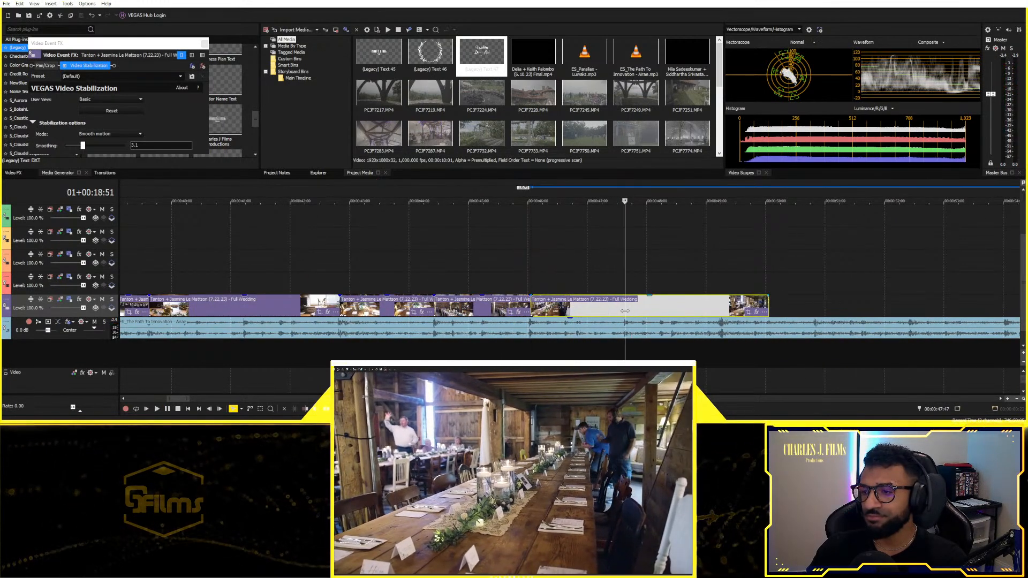
{"action": "key", "text": "space"}
Step: Split the long table clip at 01+00:20:20 and delete the part behind the cut
{"action": "left_click", "coordinate": [718, 310]}
{"action": "key", "text": "s"}
{"action": "right_click", "coordinate": [727, 309]}
{"action": "left_click", "coordinate": [691, 278]}
{"action": "left_click", "coordinate": [682, 278]}
{"action": "left_click", "coordinate": [738, 306]}
{"action": "key", "text": "Delete"}
{"action": "left_click", "coordinate": [590, 264]}
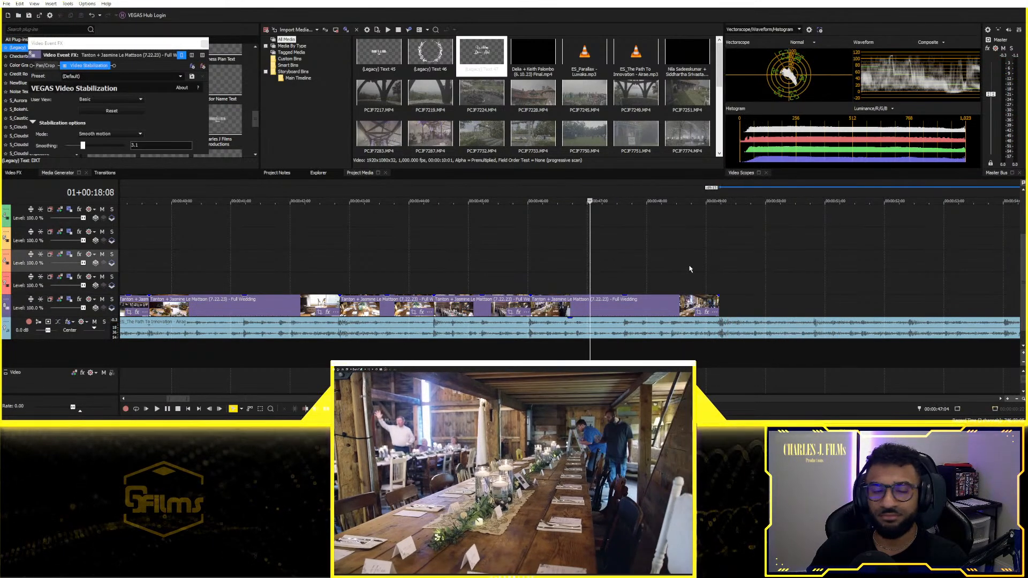
Step: Play the reception sequence from its first clip through the long table clip
{"action": "scroll", "coordinate": [690, 268], "scroll_direction": "down", "scroll_amount": 1}
{"action": "key", "text": "space"}
{"action": "key", "text": "space"}
{"action": "left_click", "coordinate": [250, 273]}
{"action": "key", "text": "space"}
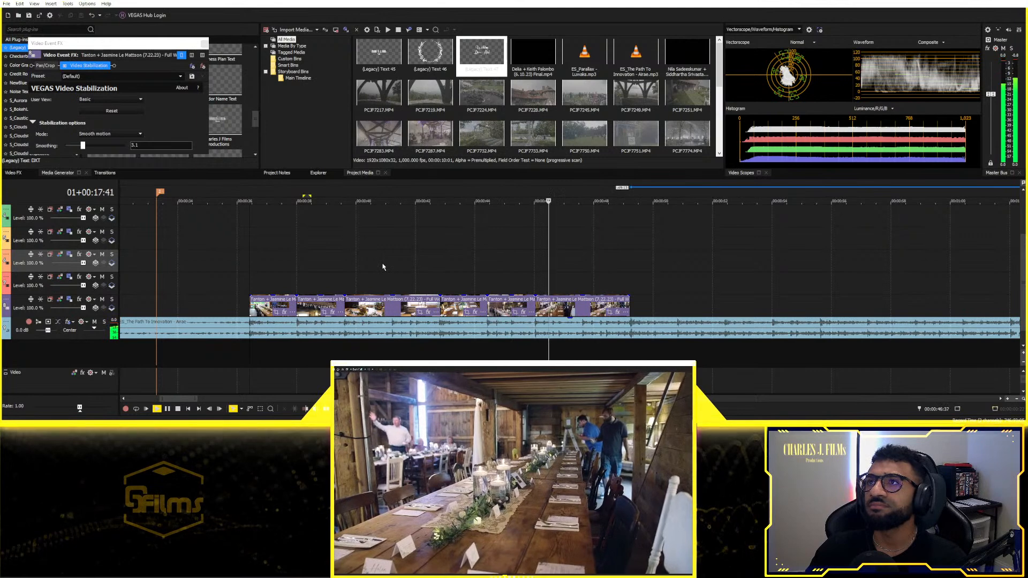
Step: Move the first outdoor buffet clip to 01+00:20:20 behind the long table clip and play it
{"action": "scroll", "coordinate": [550, 241], "scroll_direction": "down", "scroll_amount": 3}
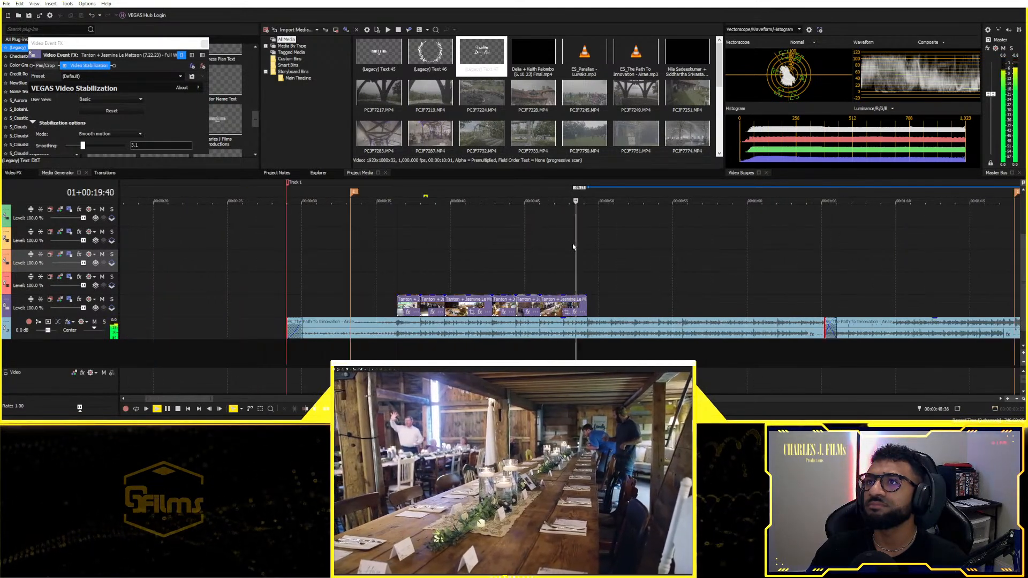
{"action": "left_click", "coordinate": [584, 308]}
{"action": "scroll", "coordinate": [657, 288], "scroll_direction": "down", "scroll_amount": 3}
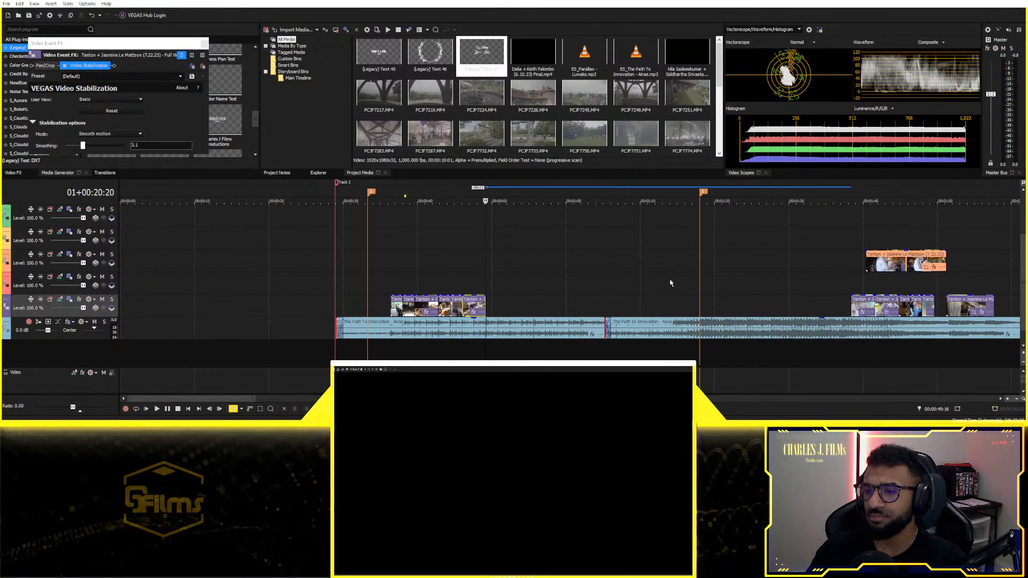
{"action": "key", "text": "space"}
{"action": "left_click_drag", "start_coordinate": [864, 306], "coordinate": [499, 306]}
{"action": "key", "text": "space"}
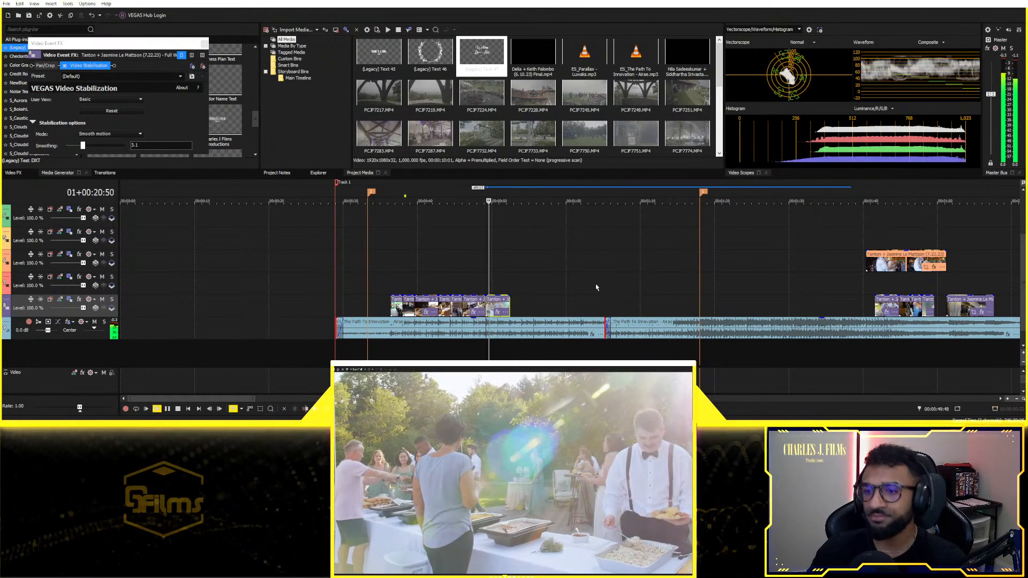
Step: Shorten the first buffet clip so it ends at 01+00:21:67
{"action": "scroll", "coordinate": [660, 288], "scroll_direction": "up", "scroll_amount": 5}
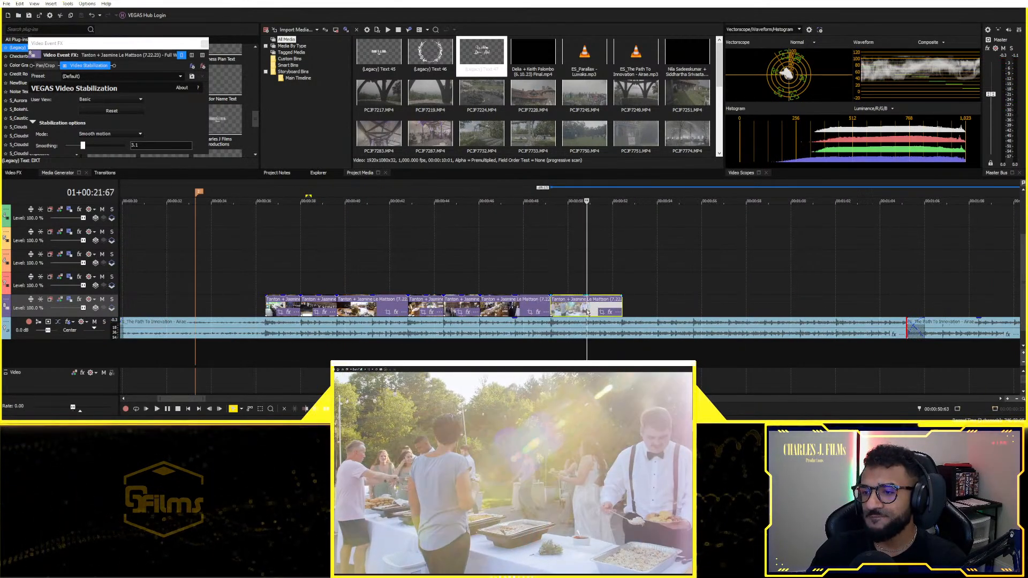
{"action": "key", "text": "space"}
{"action": "scroll", "coordinate": [778, 298], "scroll_direction": "down", "scroll_amount": 6}
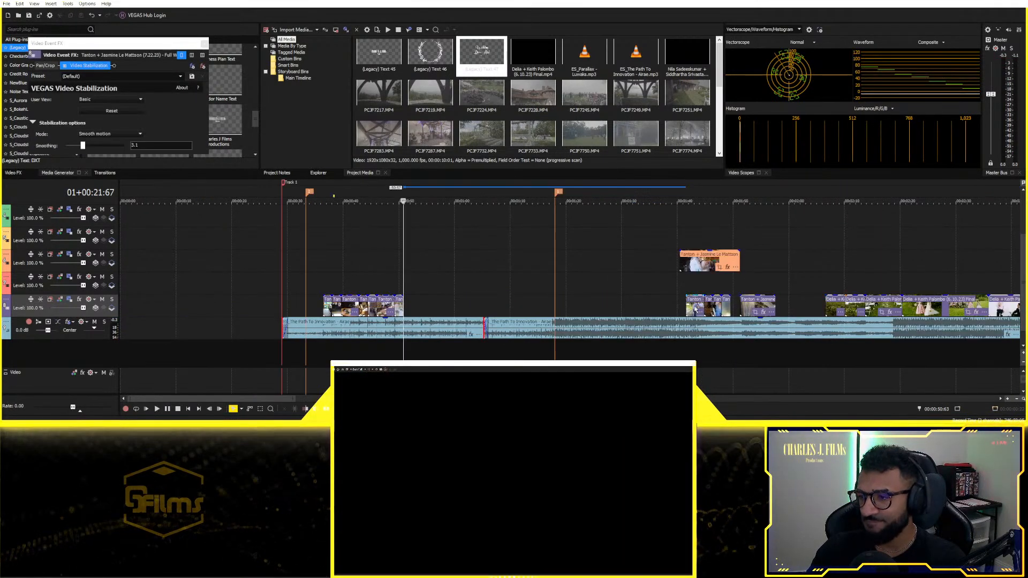
Step: Place the second buffet clip at 01+00:21:67 and cut its end at 01+00:23:36
{"action": "left_click_drag", "start_coordinate": [694, 305], "coordinate": [412, 306]}
{"action": "scroll", "coordinate": [516, 291], "scroll_direction": "up", "scroll_amount": 5}
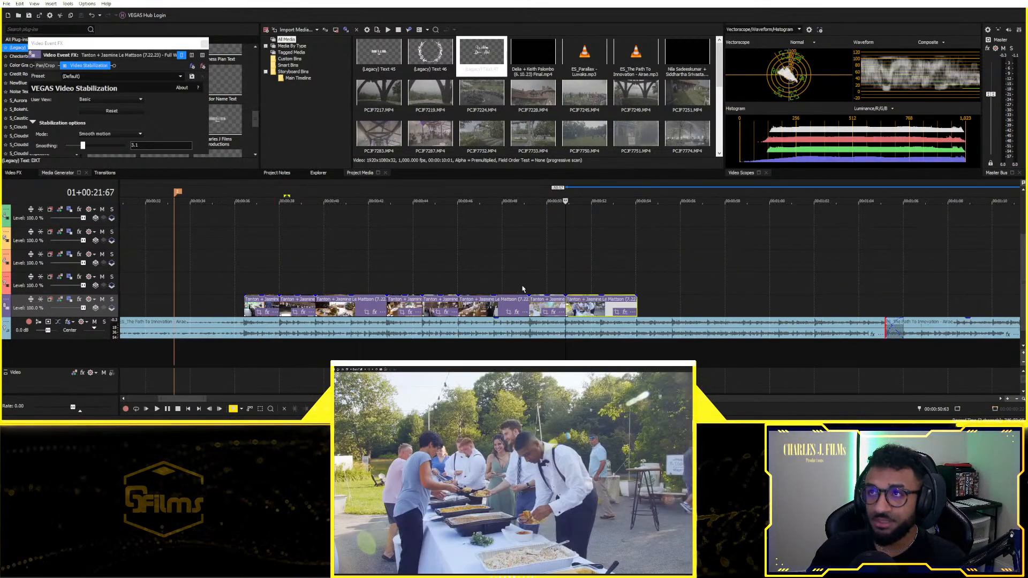
{"action": "key", "text": "space"}
{"action": "scroll", "coordinate": [610, 300], "scroll_direction": "up", "scroll_amount": 4}
{"action": "key", "text": "space"}
{"action": "key", "text": "s"}
{"action": "key", "text": "Delete"}
Step: Slip the footage inside the first buffet clip to a later moment and play both buffet clips
{"action": "left_click", "coordinate": [455, 280]}
{"action": "key", "text": "space"}
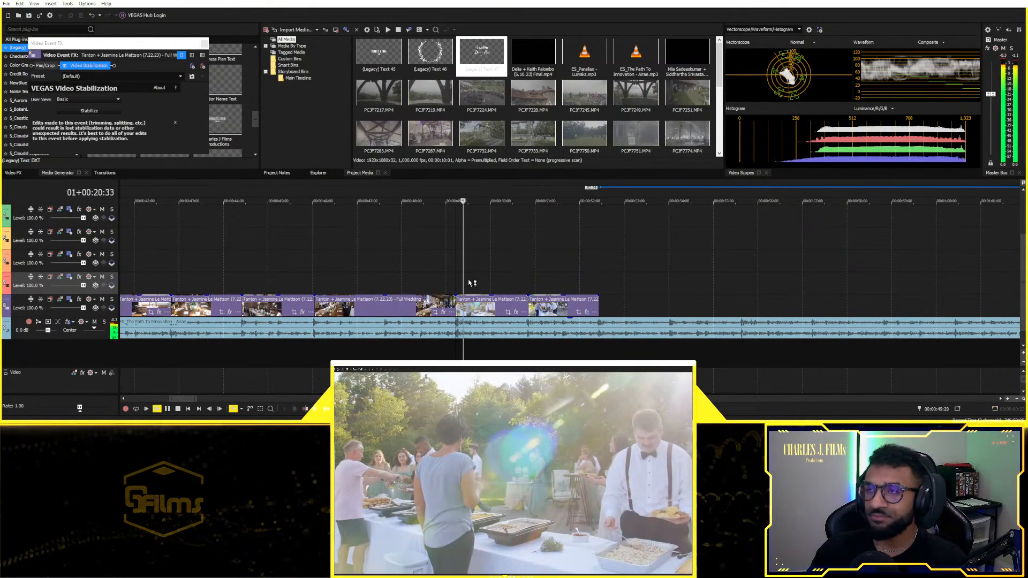
{"action": "key", "text": "space"}
{"action": "left_click_drag", "start_coordinate": [498, 304], "coordinate": [469, 313]}
{"action": "key", "text": "space"}
{"action": "key", "text": "space"}
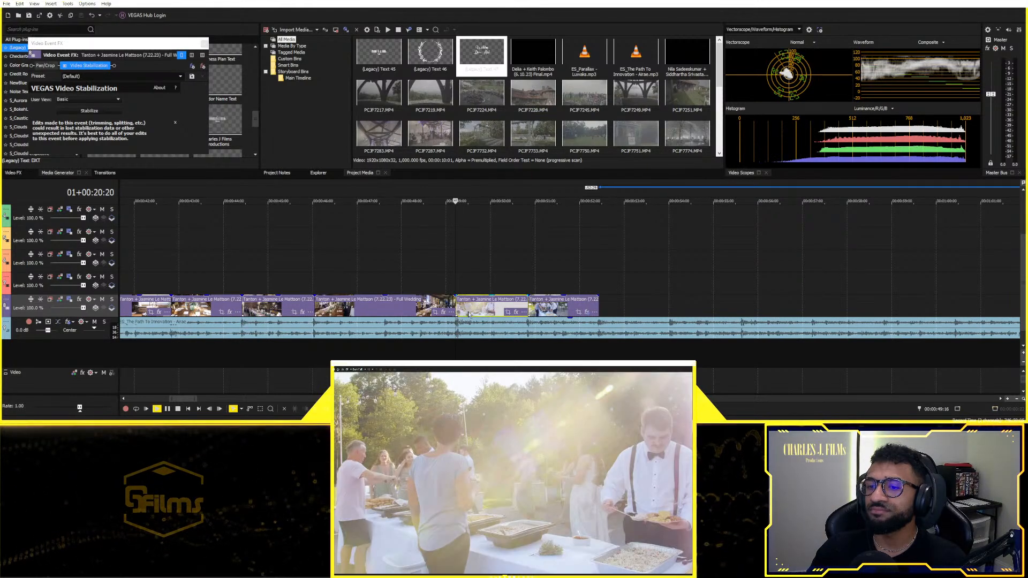
{"action": "key", "text": "space"}
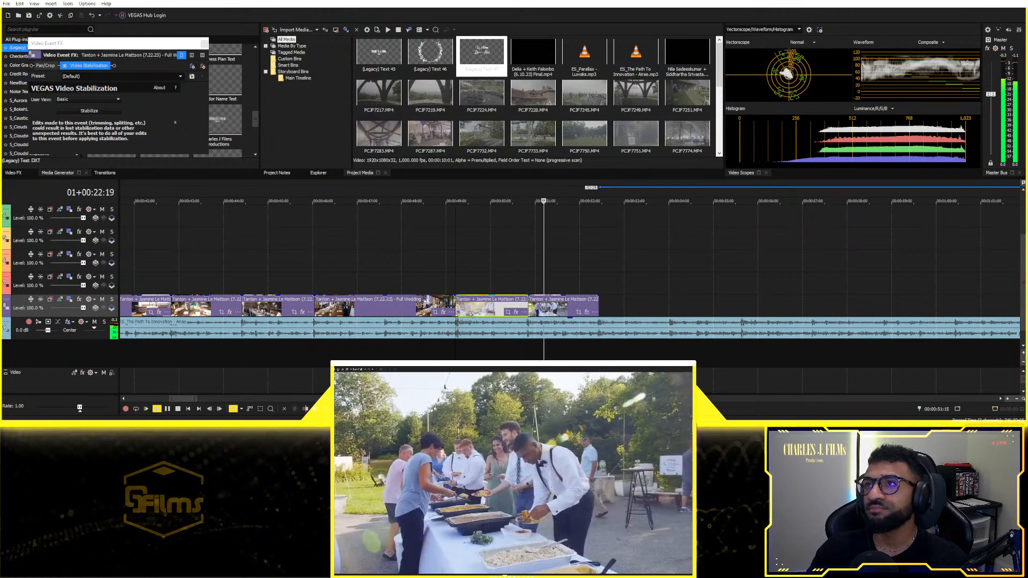
{"action": "key", "text": "space"}
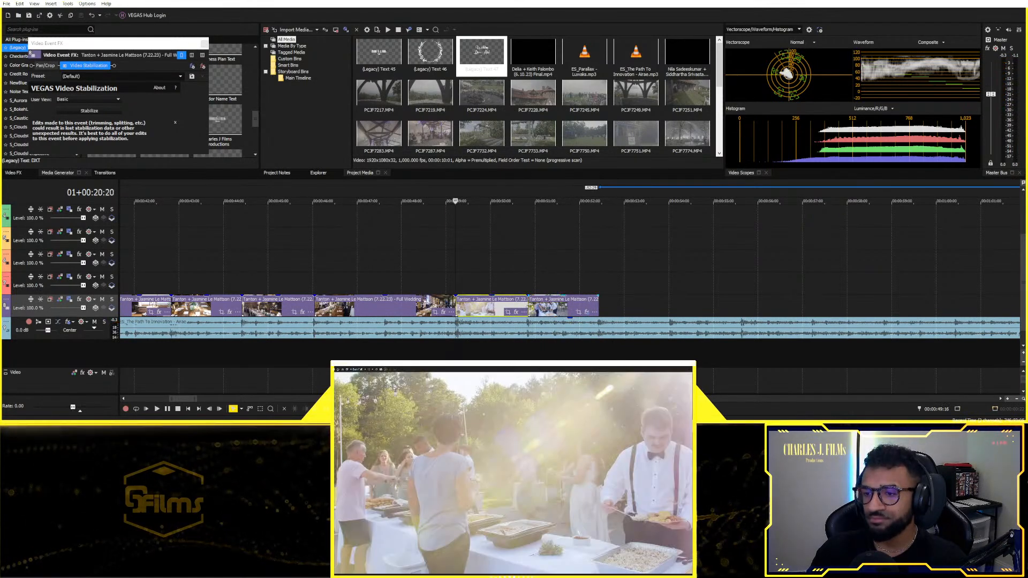
Step: Remove the Video Stabilization effect from the second buffet clip and add it again
{"action": "left_click", "coordinate": [579, 313]}
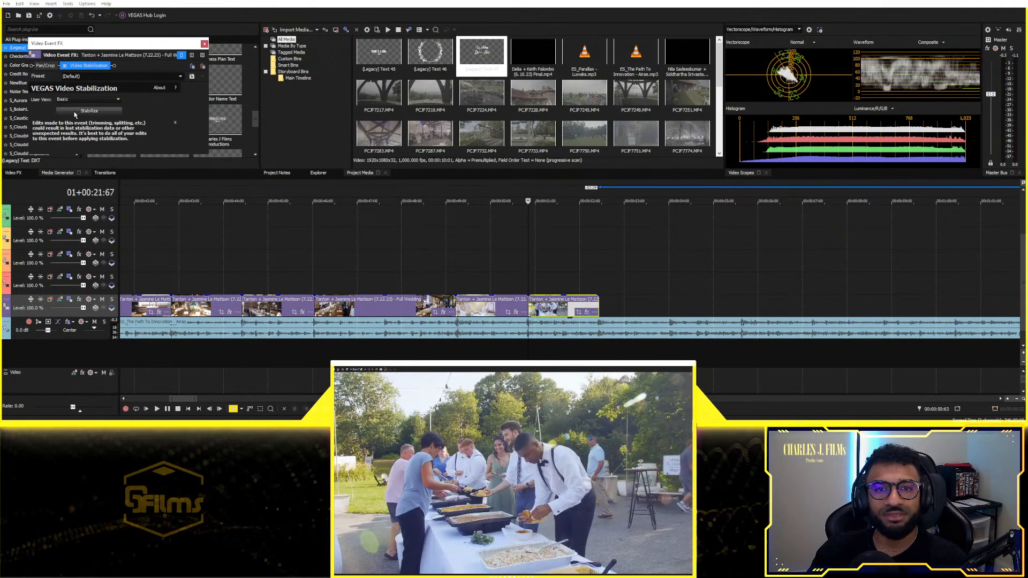
{"action": "left_click", "coordinate": [203, 65]}
{"action": "left_click", "coordinate": [600, 67]}
{"action": "double_click", "coordinate": [637, 240]}
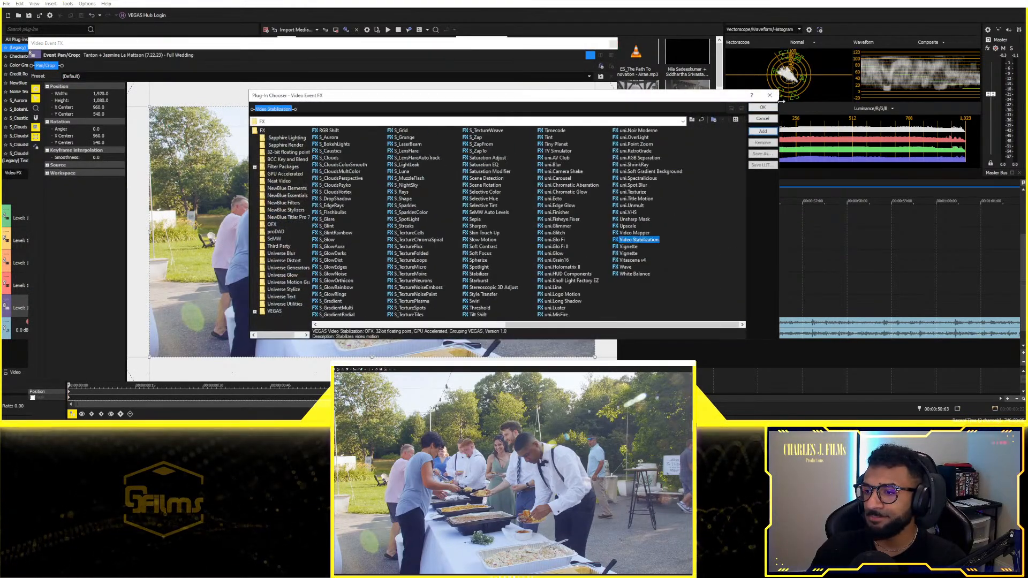
{"action": "left_click", "coordinate": [763, 107]}
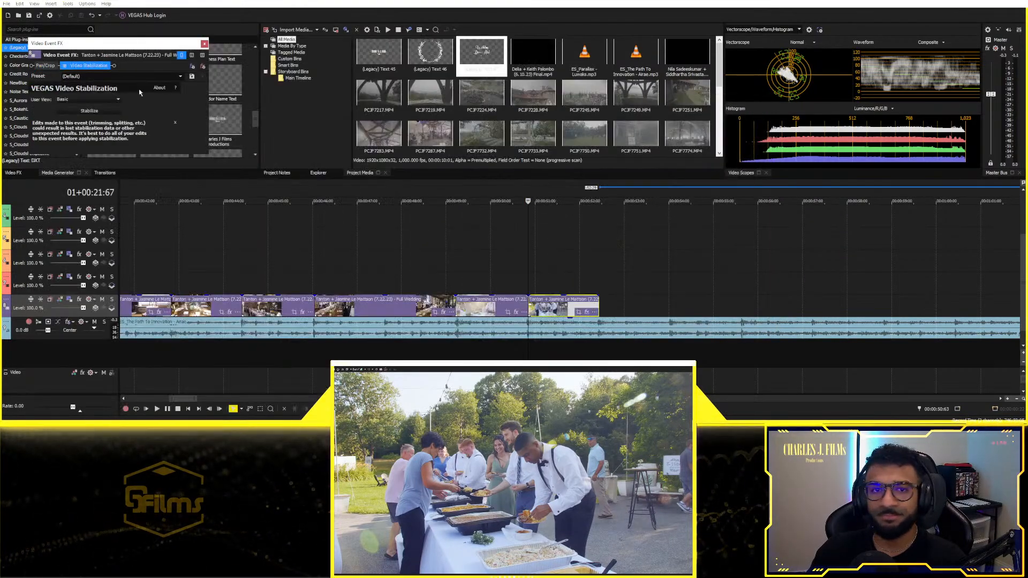
{"action": "left_click", "coordinate": [204, 43]}
Step: Play the sequence from 01+00:19:20 across the two buffet clips to check the stabilized shot
{"action": "left_click", "coordinate": [433, 262]}
{"action": "key", "text": "space"}
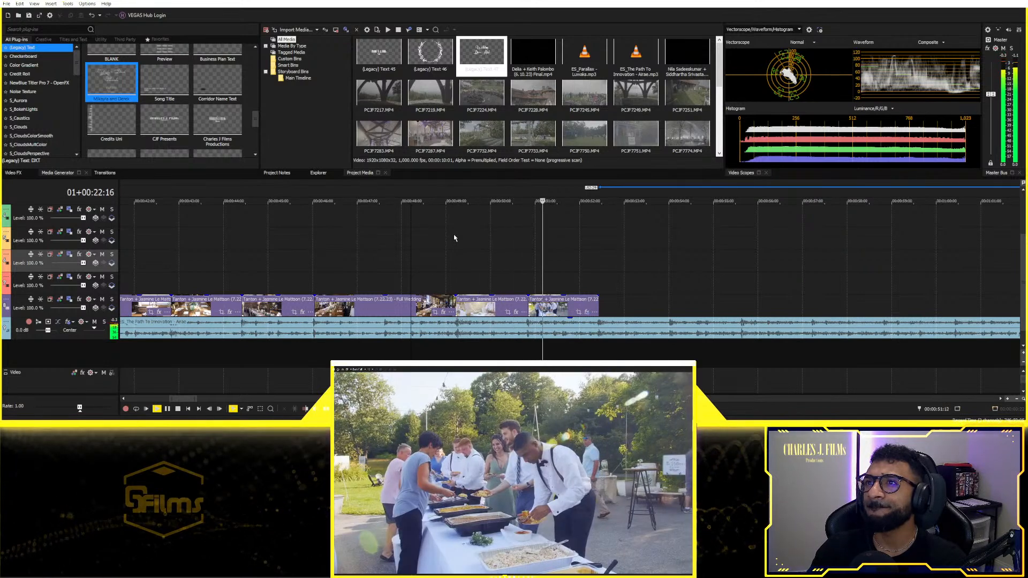
{"action": "scroll", "coordinate": [482, 236], "scroll_direction": "down", "scroll_amount": 3}
{"action": "key", "text": "space"}
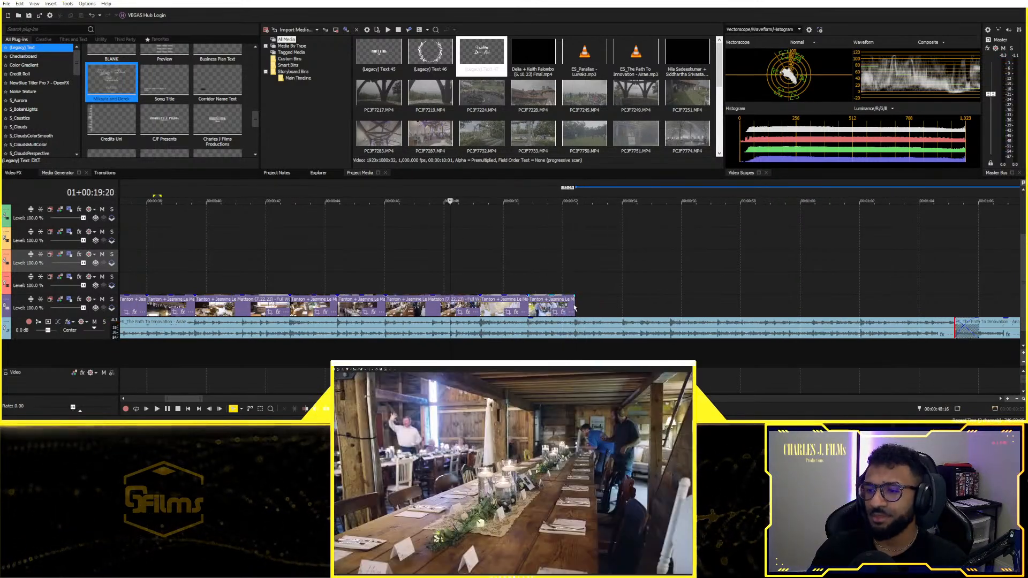
Step: Place the overhead clip of guests at the dining tables at 01+00:23:36 behind the second buffet clip and play it
{"action": "left_click", "coordinate": [575, 308]}
{"action": "scroll", "coordinate": [695, 297], "scroll_direction": "down", "scroll_amount": 3}
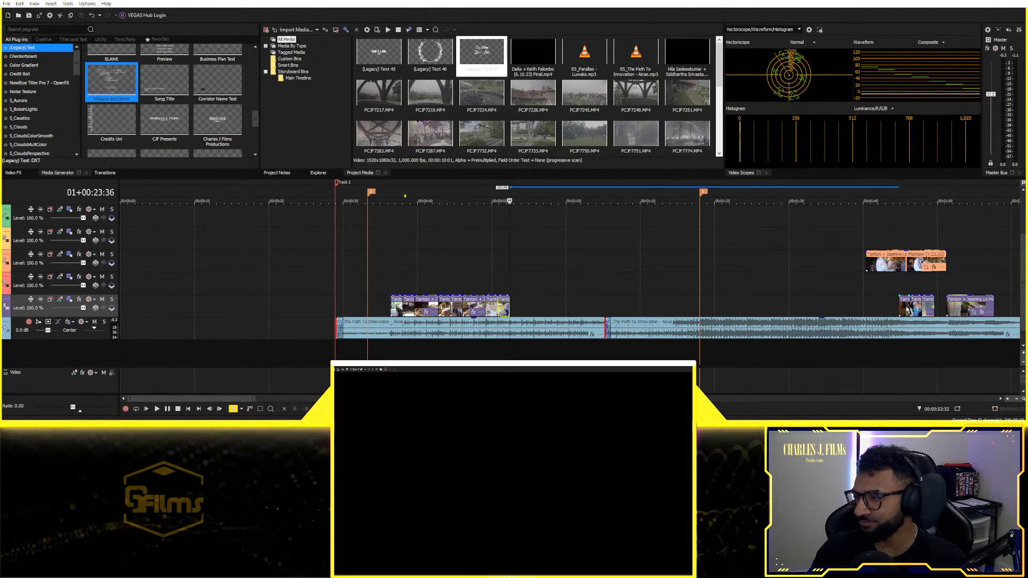
{"action": "left_click_drag", "start_coordinate": [901, 304], "coordinate": [511, 308]}
{"action": "key", "text": "space"}
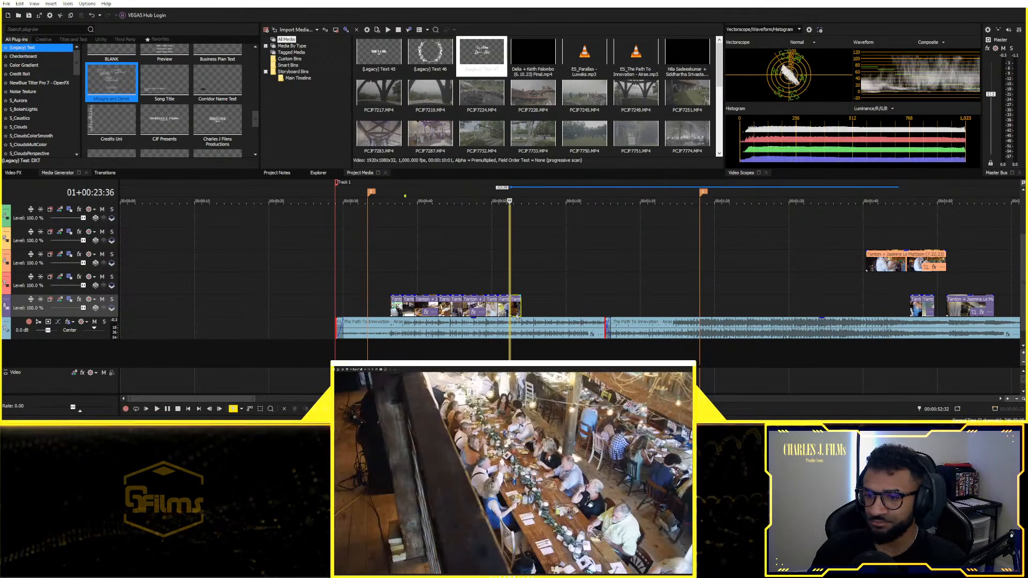
{"action": "scroll", "coordinate": [564, 269], "scroll_direction": "up", "scroll_amount": 4}
{"action": "key", "text": "space"}
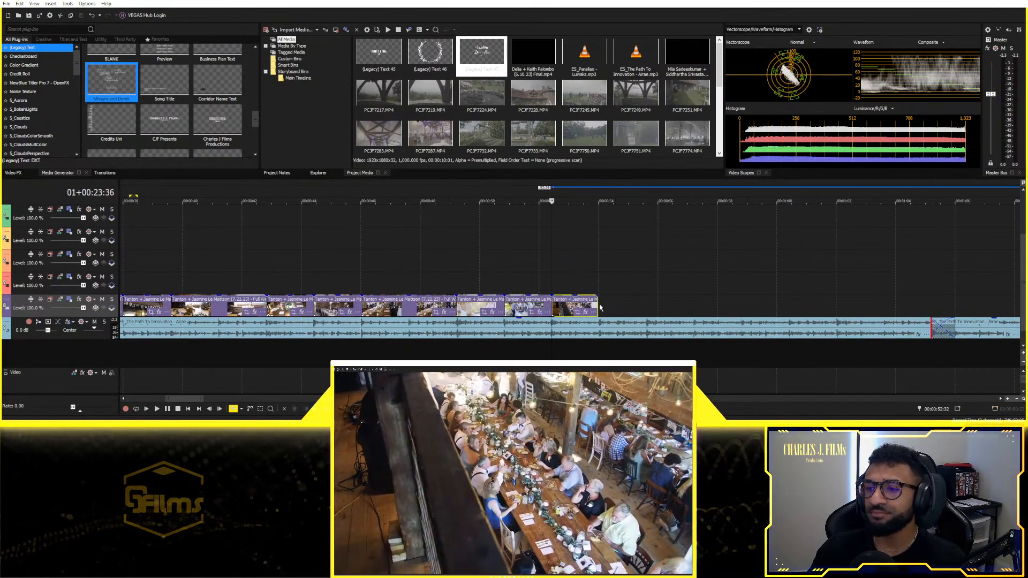
Step: Place the clip of guests seated at the dining table at 01+00:25:02 behind the overhead clip and play the sequence from 01+00:06:44
{"action": "scroll", "coordinate": [696, 298], "scroll_direction": "down", "scroll_amount": 5}
{"action": "left_click_drag", "start_coordinate": [719, 305], "coordinate": [428, 301]}
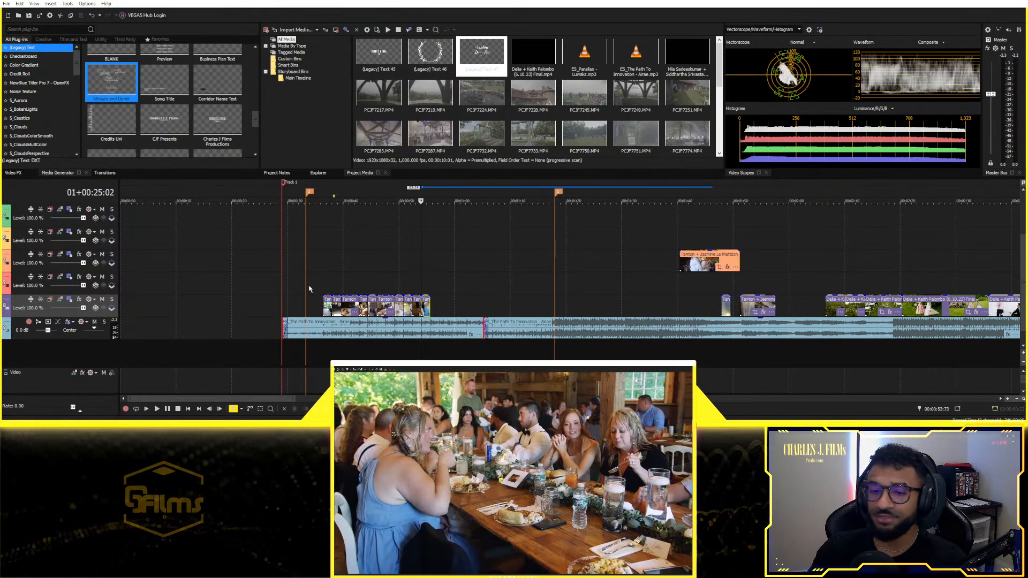
{"action": "left_click", "coordinate": [316, 280]}
{"action": "key", "text": "space"}
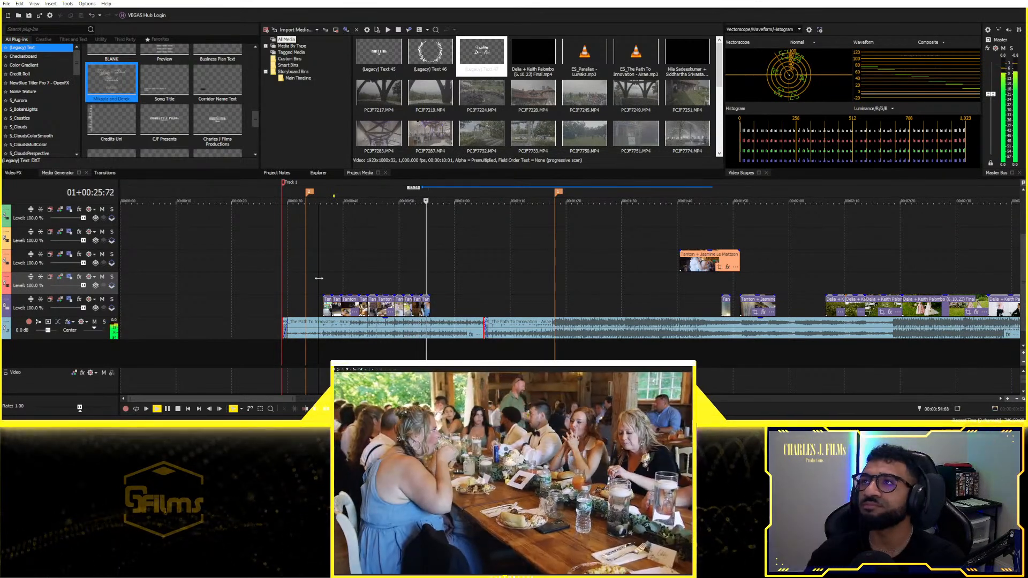
{"action": "key", "text": "space"}
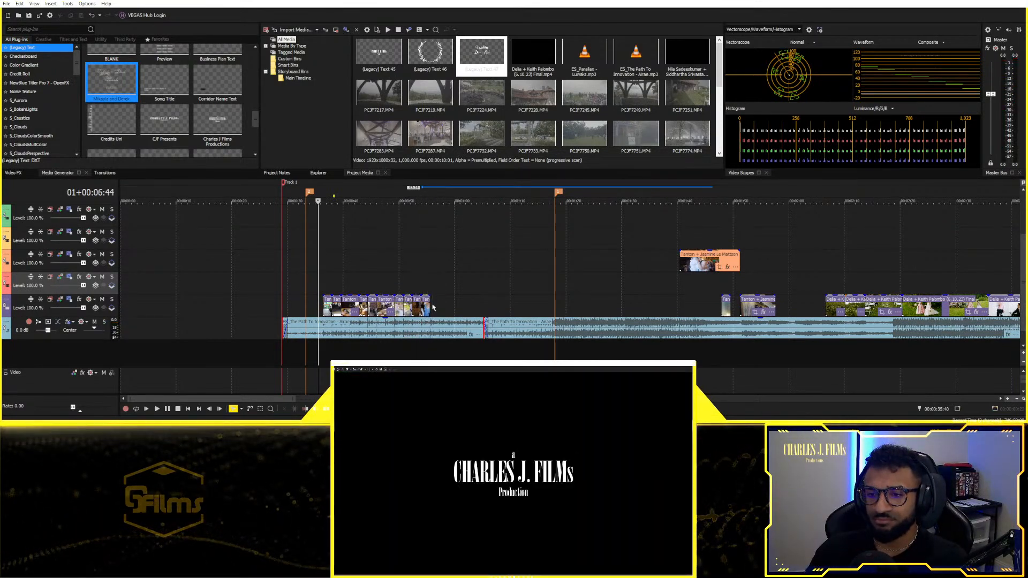
Step: Place the sunlit clip of guests at the table by the open window at 01+00:26:46 and play it
{"action": "left_click", "coordinate": [434, 308]}
{"action": "left_click_drag", "start_coordinate": [727, 311], "coordinate": [435, 308]}
{"action": "key", "text": "space"}
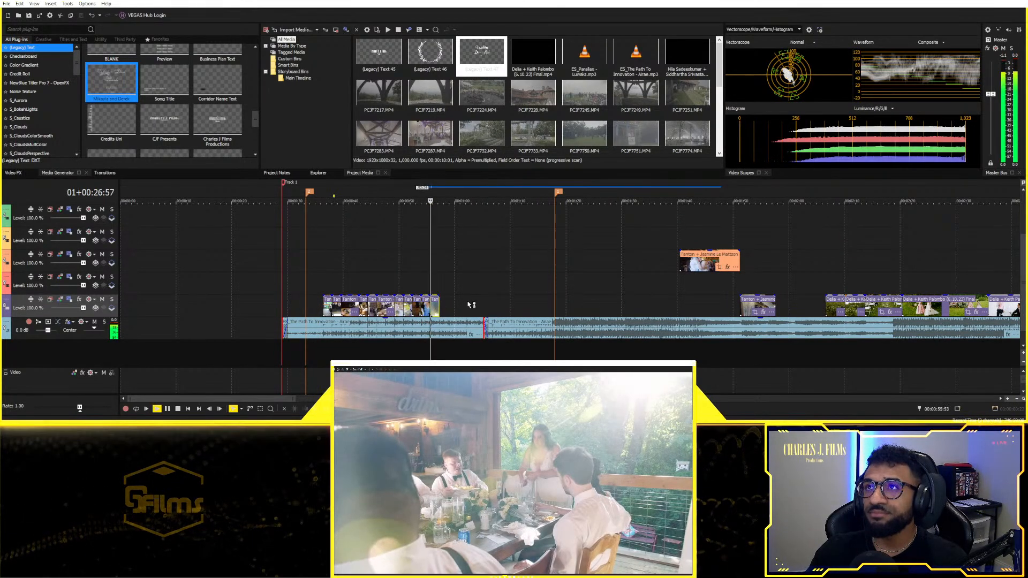
{"action": "key", "text": "space"}
{"action": "scroll", "coordinate": [696, 307], "scroll_direction": "up", "scroll_amount": 5}
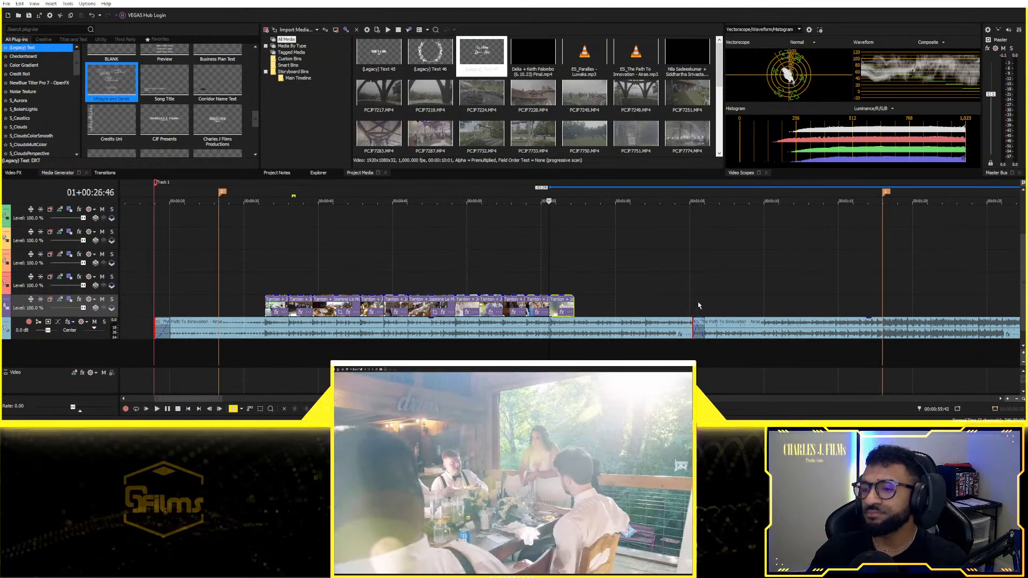
{"action": "scroll", "coordinate": [691, 305], "scroll_direction": "down", "scroll_amount": 5}
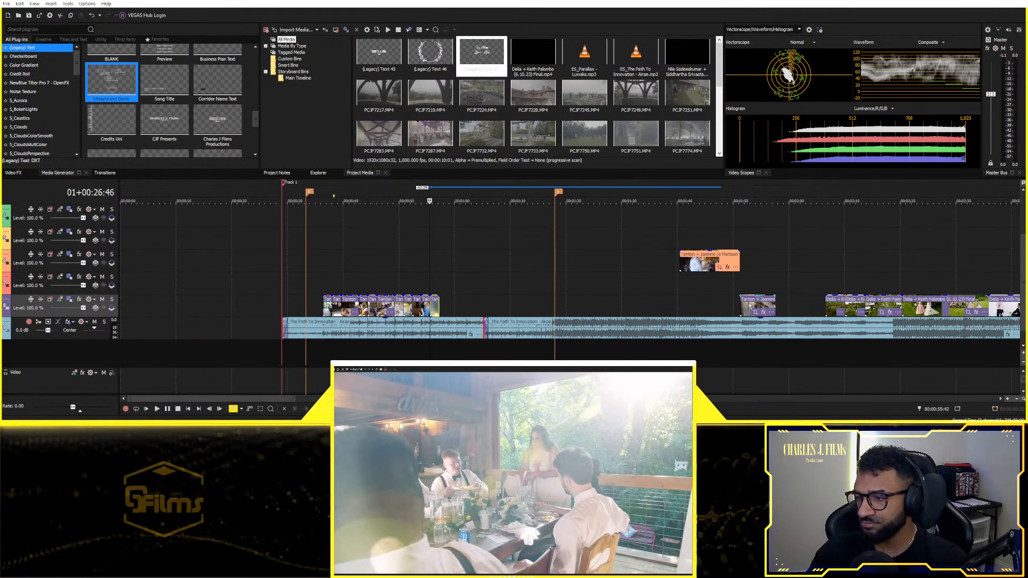
Step: Place the overhead dance-floor clip at 01+00:28:21, play it, and delete its remainder after 01+00:33:06
{"action": "left_click_drag", "start_coordinate": [757, 308], "coordinate": [458, 308]}
{"action": "left_click", "coordinate": [439, 281]}
{"action": "key", "text": "space"}
{"action": "scroll", "coordinate": [589, 292], "scroll_direction": "up", "scroll_amount": 6}
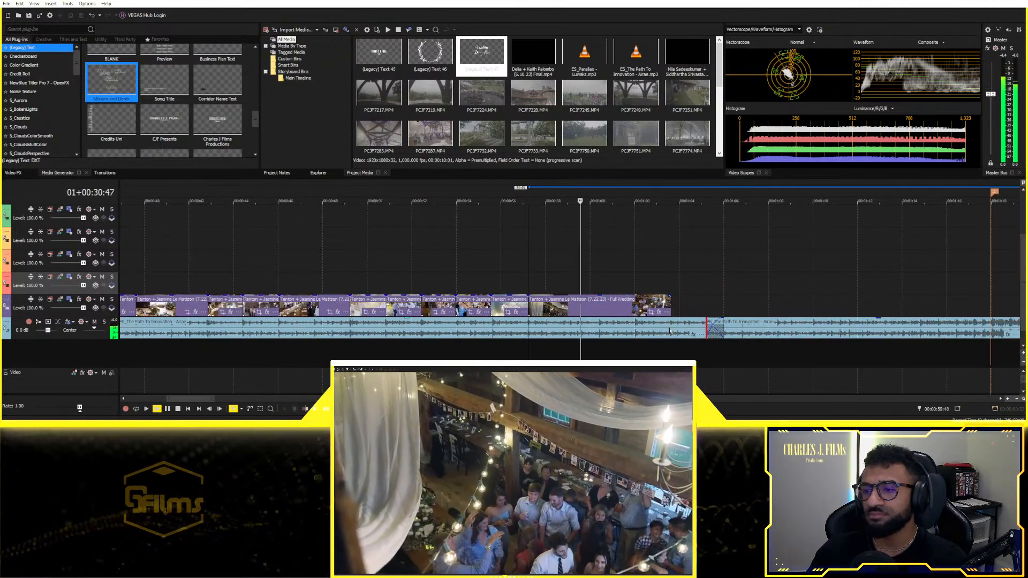
{"action": "left_click", "coordinate": [636, 309]}
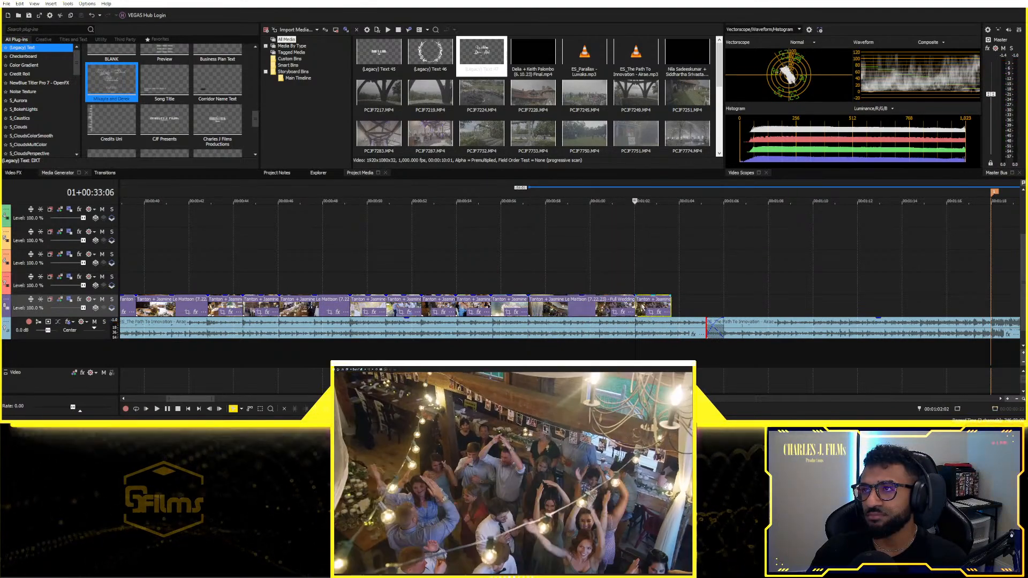
{"action": "key", "text": "Delete"}
{"action": "scroll", "coordinate": [658, 307], "scroll_direction": "down", "scroll_amount": 3}
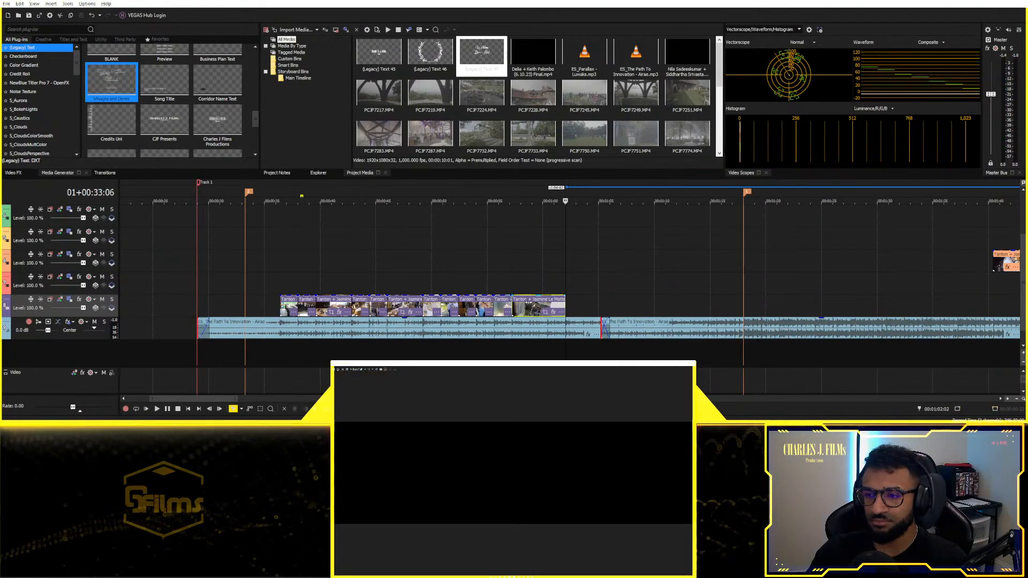
Step: Slip the footage inside the overhead dance-floor clip and play it from 01+00:28:21 to check the chosen moment
{"action": "left_click", "coordinate": [539, 312]}
{"action": "left_click_drag", "start_coordinate": [495, 302], "coordinate": [509, 309]}
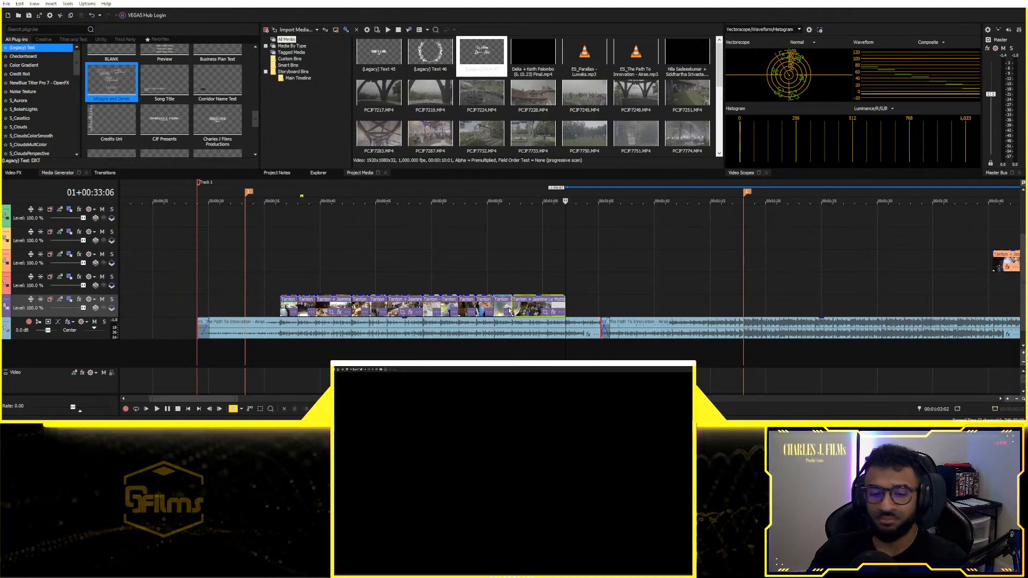
{"action": "left_click", "coordinate": [509, 310]}
{"action": "key", "text": "space"}
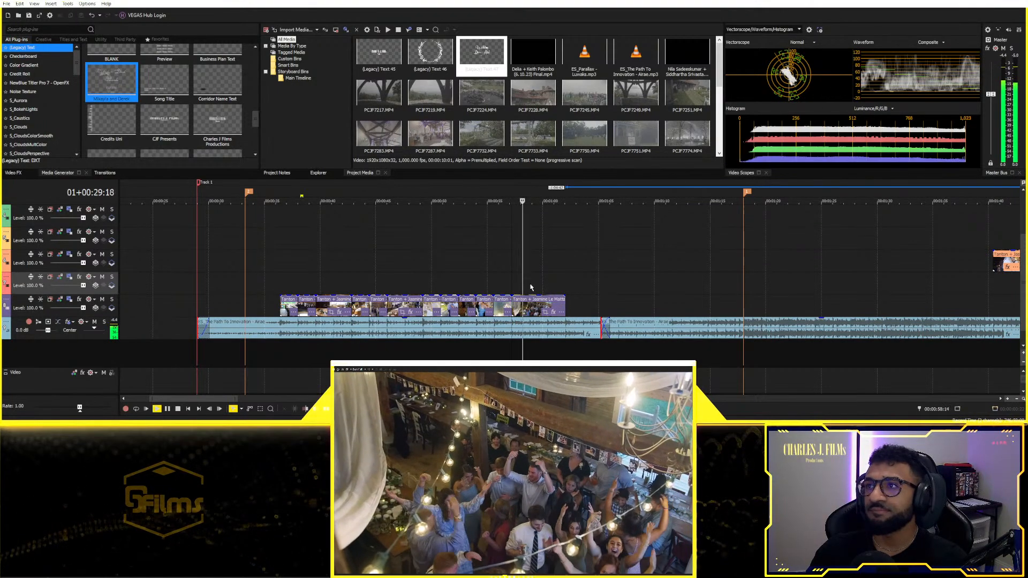
{"action": "key", "text": "space"}
{"action": "left_click_drag", "start_coordinate": [558, 301], "coordinate": [560, 305]}
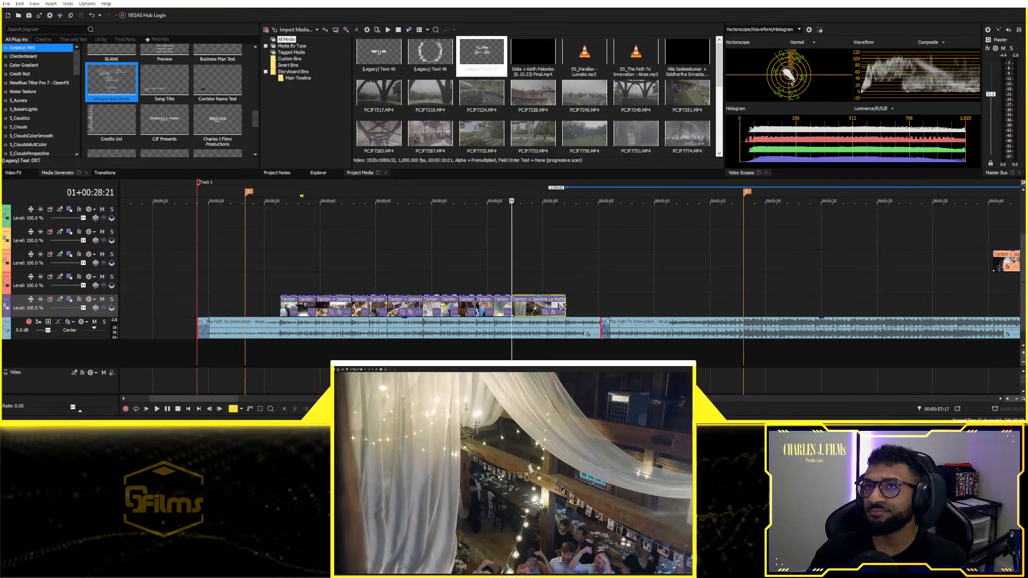
{"action": "key", "text": "space"}
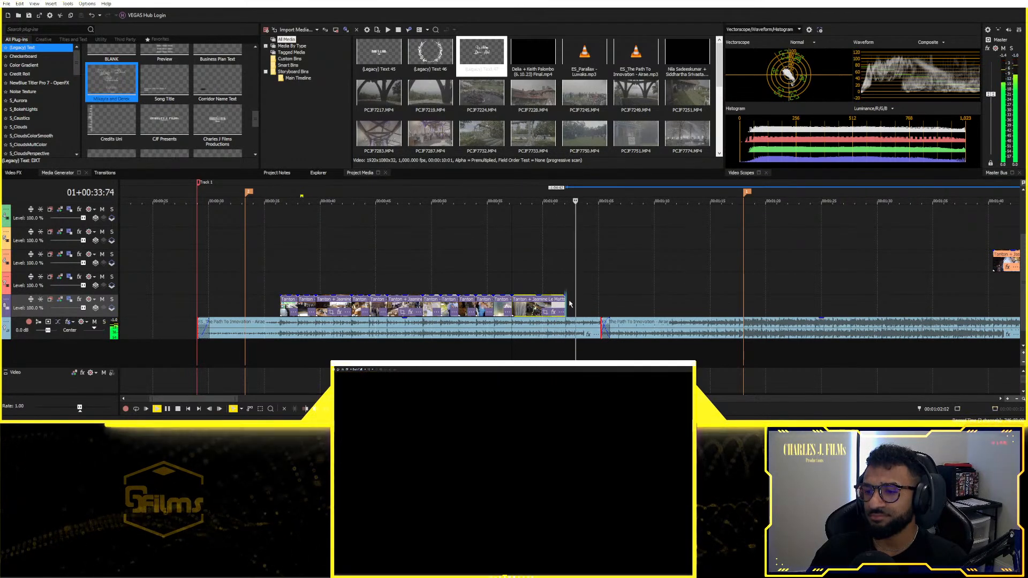
Step: Place the clip of the bride's slow dance at 01+00:33:06 behind the overhead dance-floor clip and play it
{"action": "key", "text": "space"}
{"action": "scroll", "coordinate": [717, 303], "scroll_direction": "down", "scroll_amount": 5}
{"action": "left_click_drag", "start_coordinate": [506, 263], "coordinate": [363, 301]}
{"action": "key", "text": "space"}
{"action": "scroll", "coordinate": [492, 288], "scroll_direction": "up", "scroll_amount": 6}
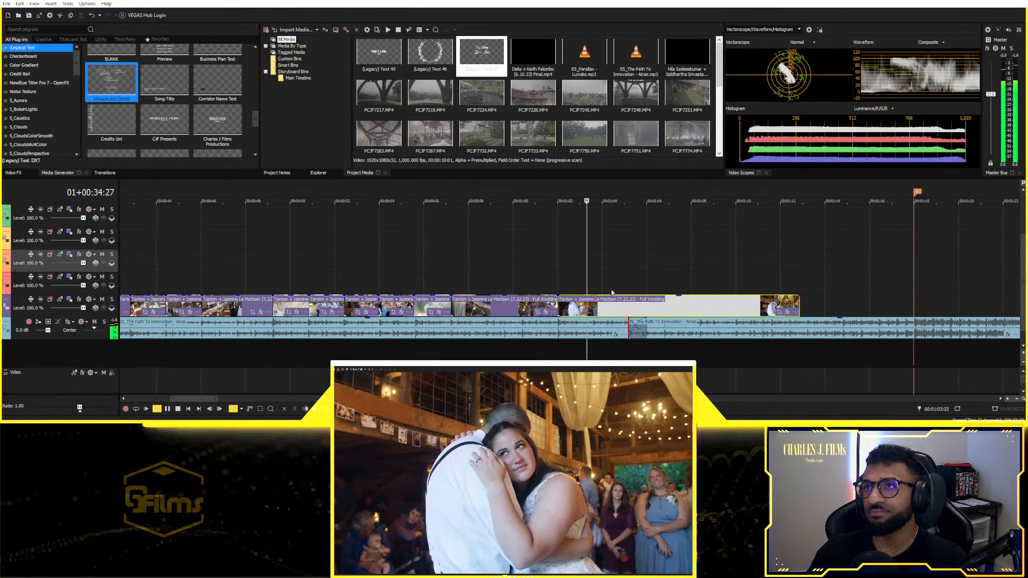
{"action": "key", "text": "space"}
Step: Trim the beginning of the bride's slow-dance clip, play it, and shorten its end slightly
{"action": "left_click_drag", "start_coordinate": [559, 303], "coordinate": [579, 306]}
{"action": "key", "text": "space"}
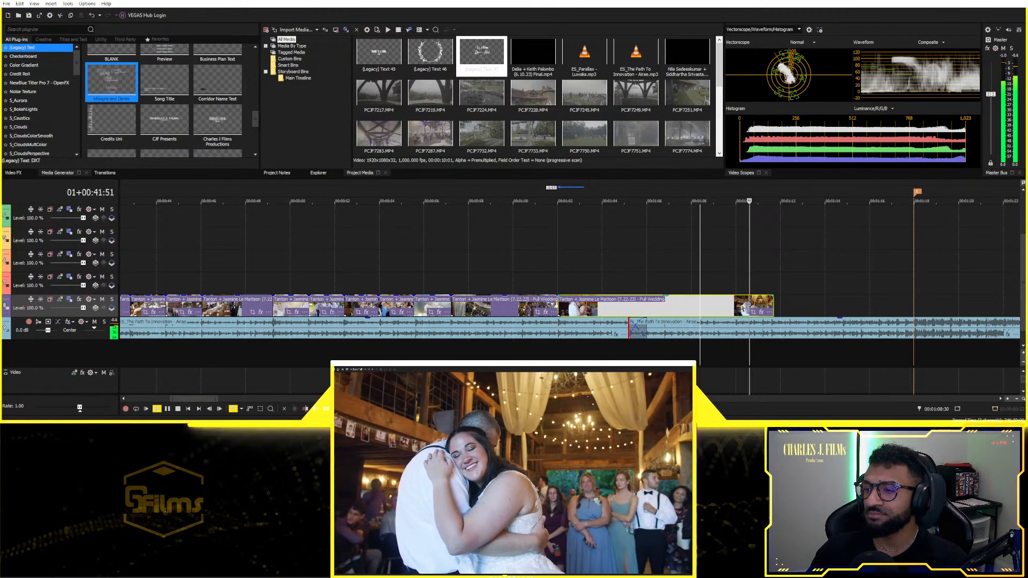
{"action": "left_click", "coordinate": [772, 324]}
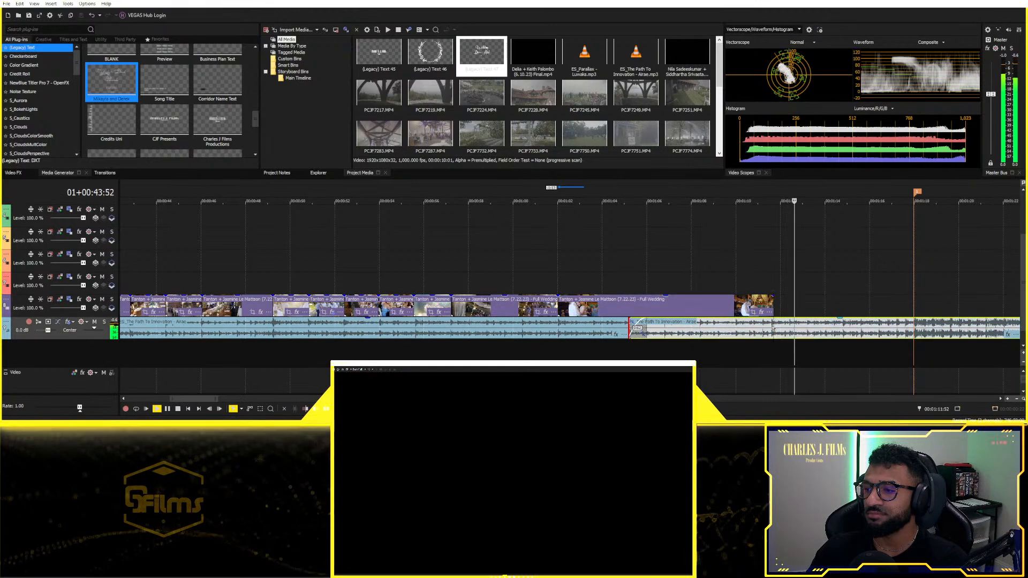
{"action": "key", "text": "space"}
{"action": "left_click_drag", "start_coordinate": [772, 308], "coordinate": [767, 308]}
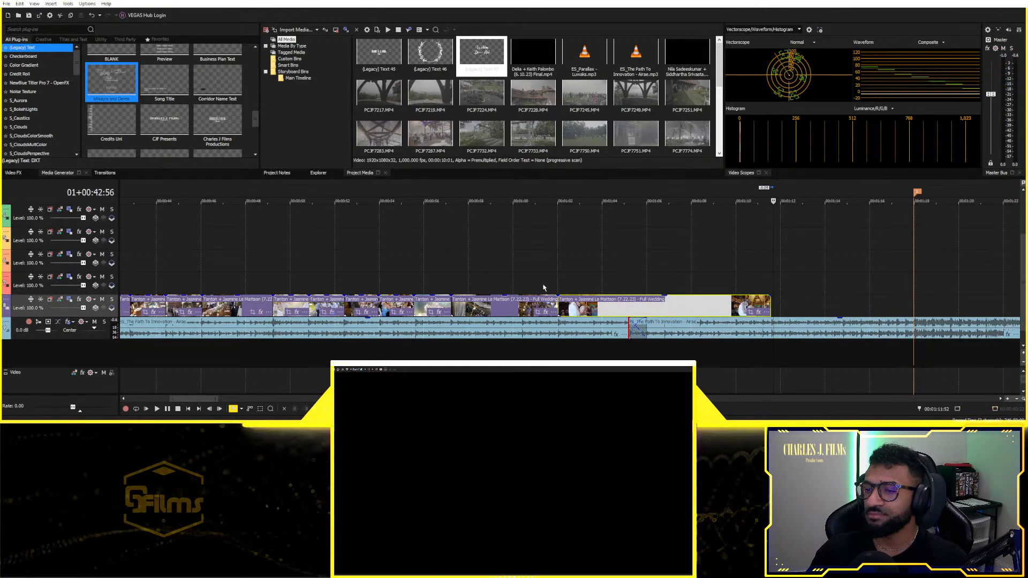
Step: Mark a time selection as long as the dance-floor clip, move it over the slow-dance clip, trim that clip's end to match and play both
{"action": "left_click", "coordinate": [441, 270]}
{"action": "key", "text": "space"}
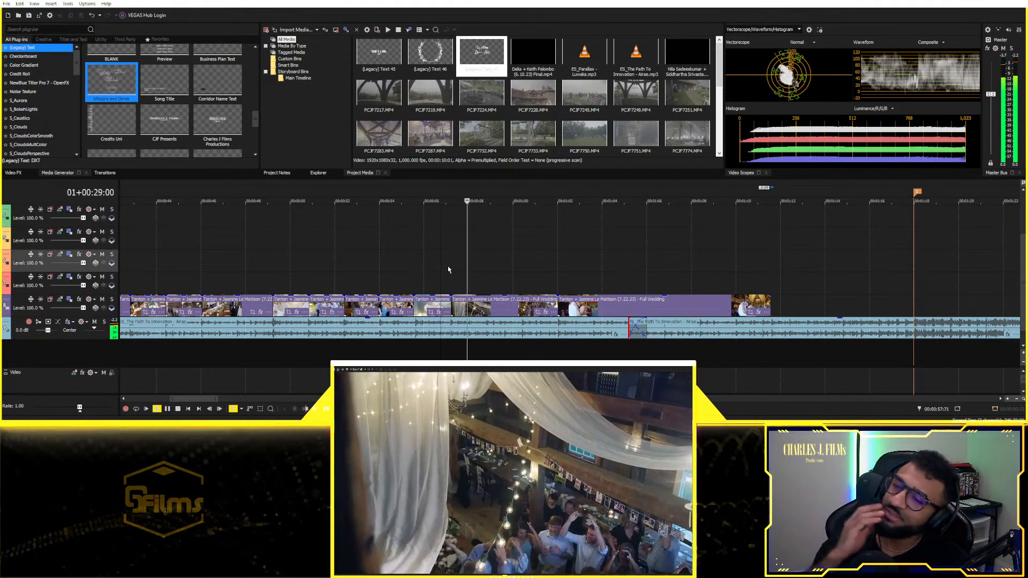
{"action": "left_click", "coordinate": [493, 309]}
{"action": "key", "text": "space"}
{"action": "double_click", "coordinate": [493, 309]}
{"action": "left_click_drag", "start_coordinate": [485, 197], "coordinate": [593, 206]}
{"action": "left_click_drag", "start_coordinate": [770, 307], "coordinate": [664, 307]}
{"action": "left_click", "coordinate": [476, 260]}
{"action": "key", "text": "space"}
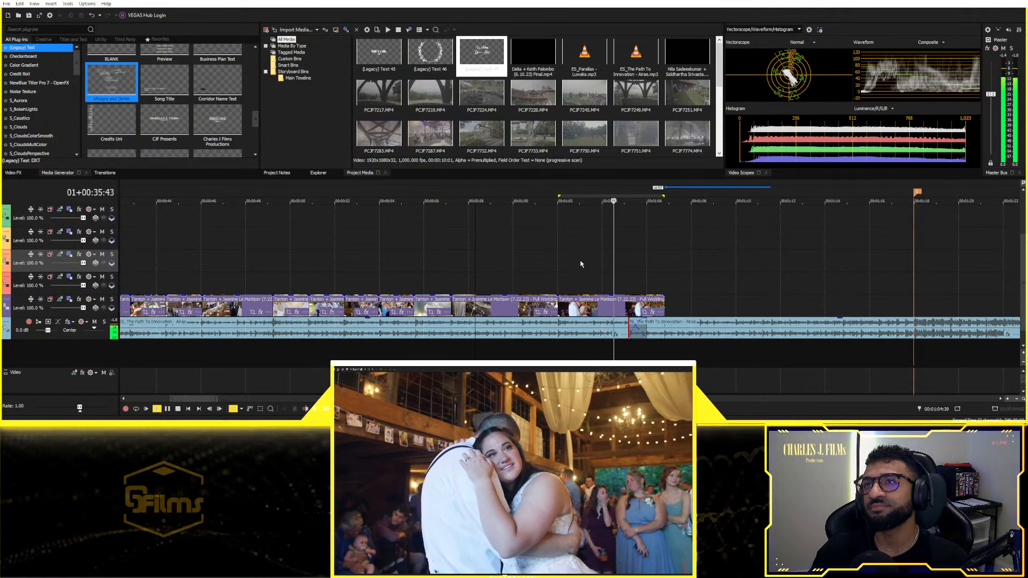
Step: Slip the footage inside the slow-dance clip and play the sequence from 01+00:29:27 to check it
{"action": "key", "text": "space"}
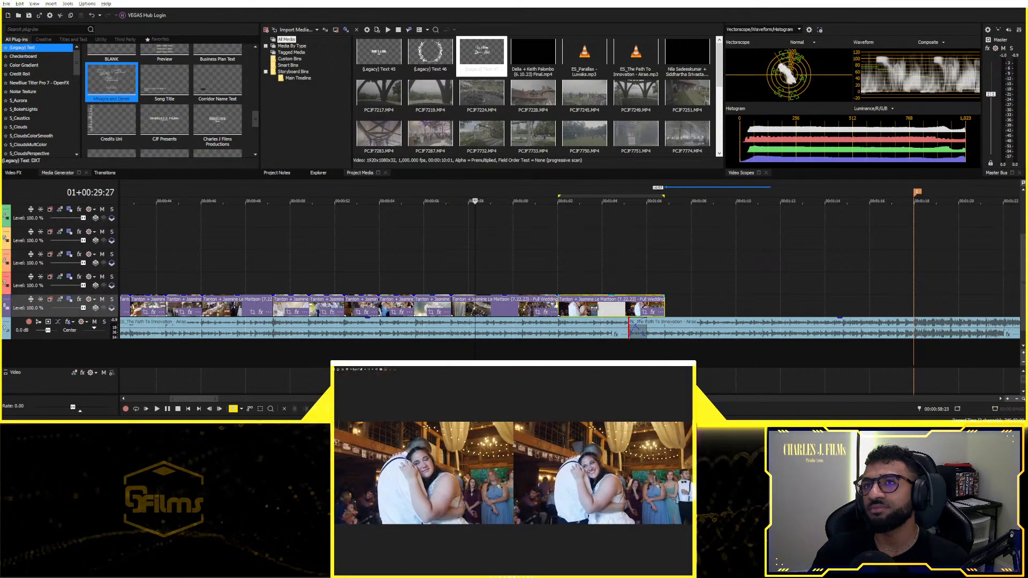
{"action": "key", "text": "space"}
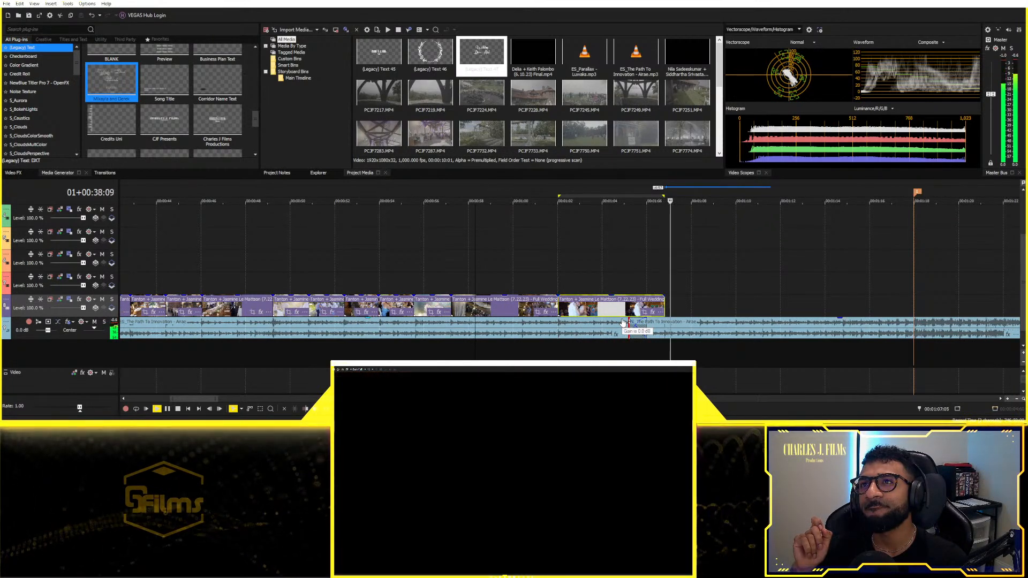
{"action": "key", "text": "space"}
Step: Slip the slow-dance clip's footage a little further and replay the sequence from 01+00:29:27
{"action": "left_click_drag", "start_coordinate": [616, 309], "coordinate": [604, 308]}
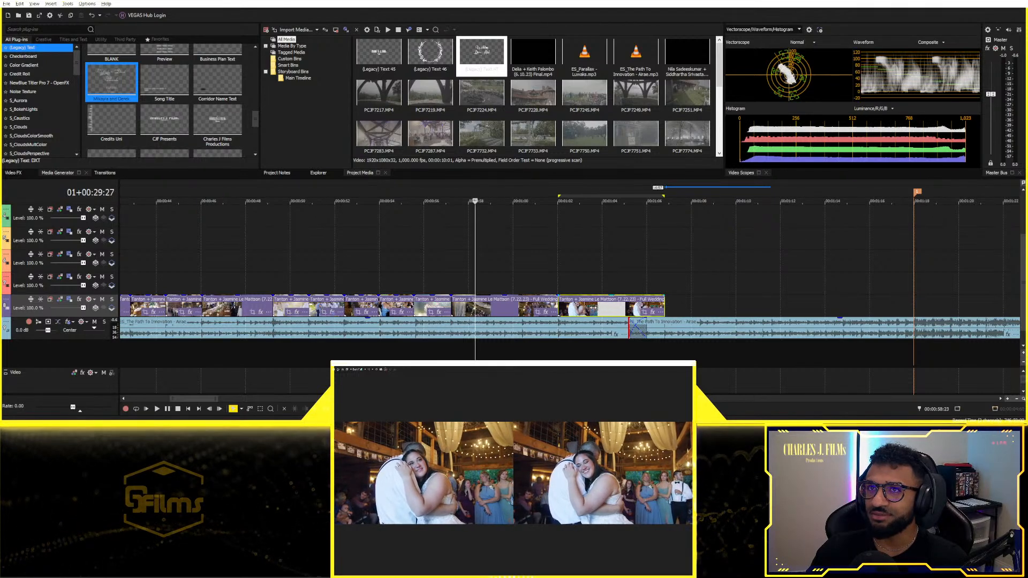
{"action": "key", "text": "space"}
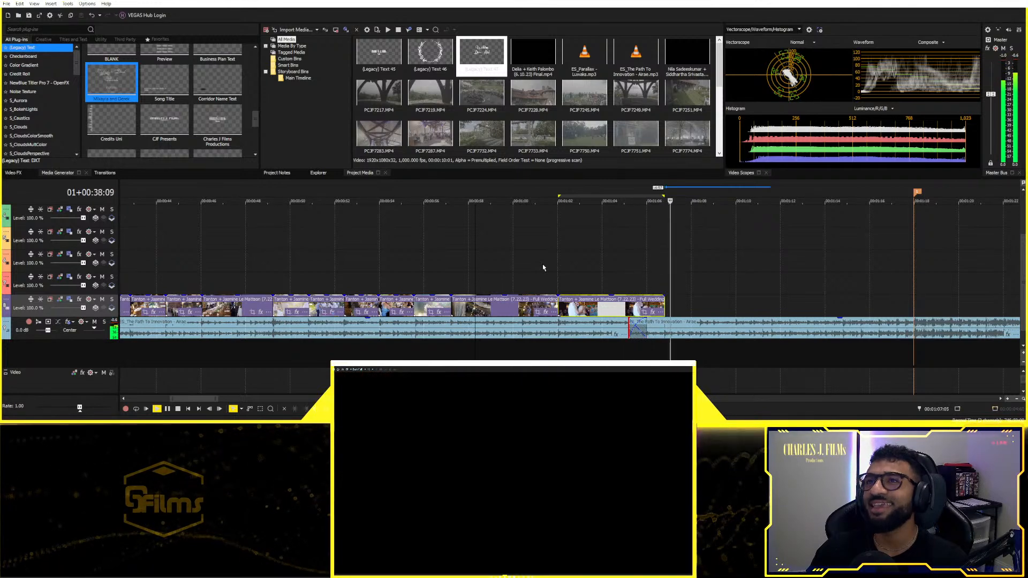
{"action": "key", "text": "space"}
Step: Undo the last slip of the slow-dance clip and play the earlier version from 01+00:33:06 for comparison
{"action": "left_click", "coordinate": [558, 290]}
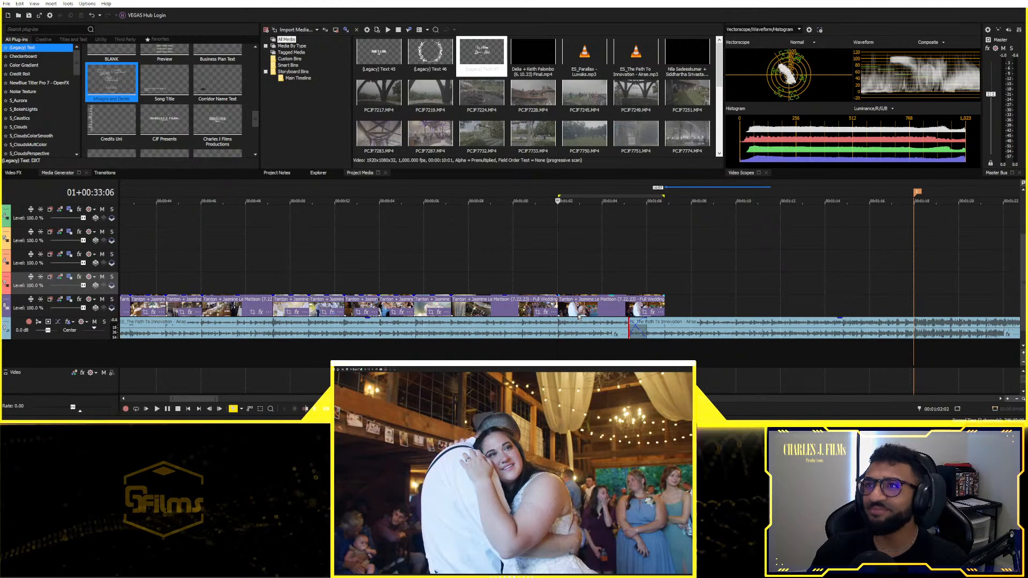
{"action": "key", "text": "ctrl+z"}
{"action": "key", "text": "space"}
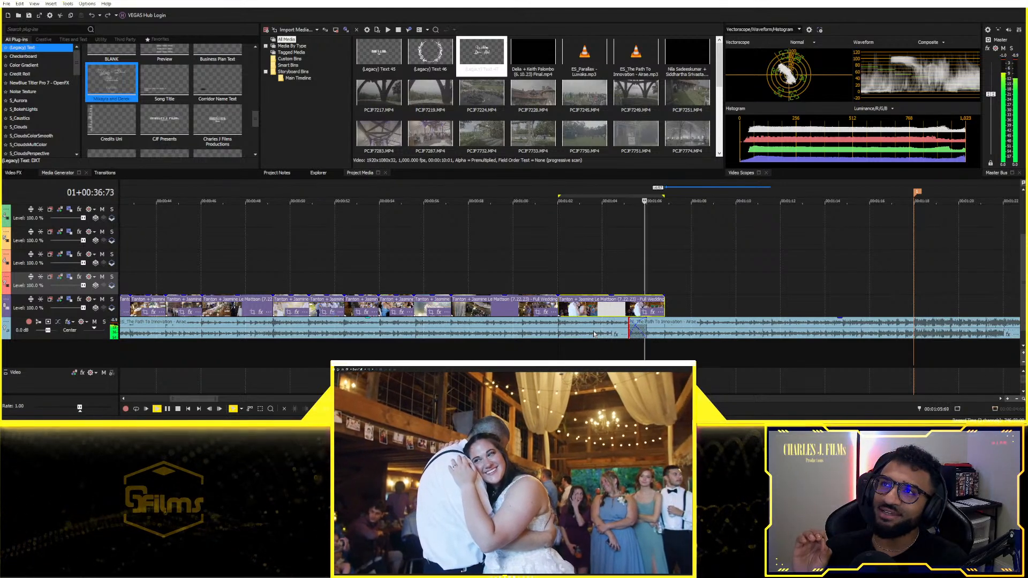
{"action": "key", "text": "space"}
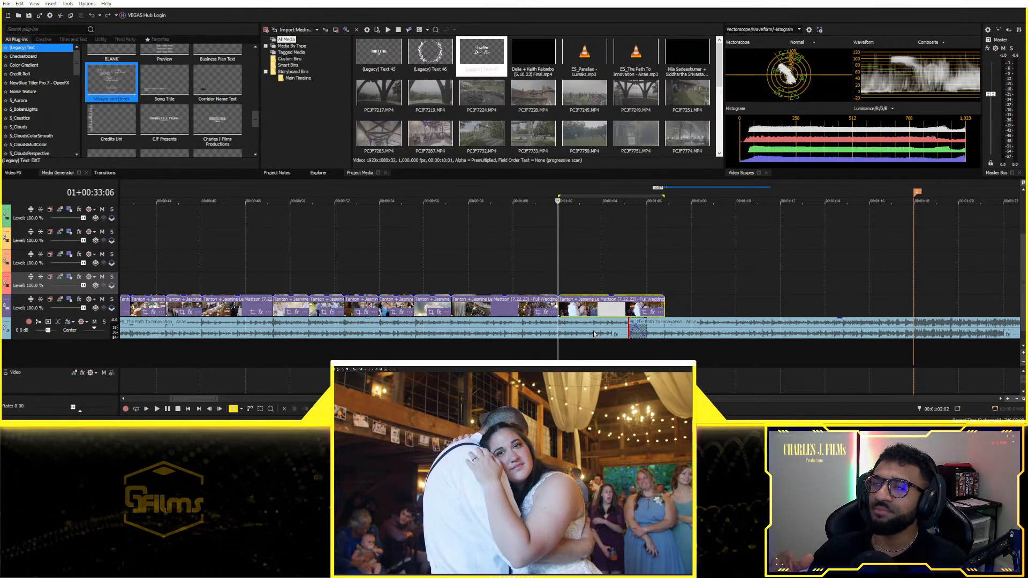
{"action": "key", "text": "space"}
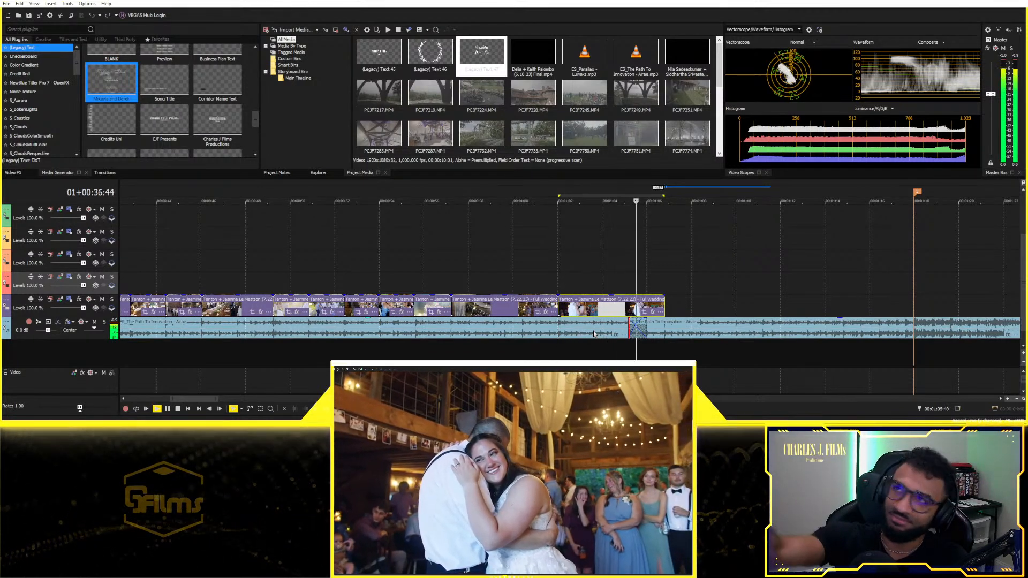
{"action": "key", "text": "space"}
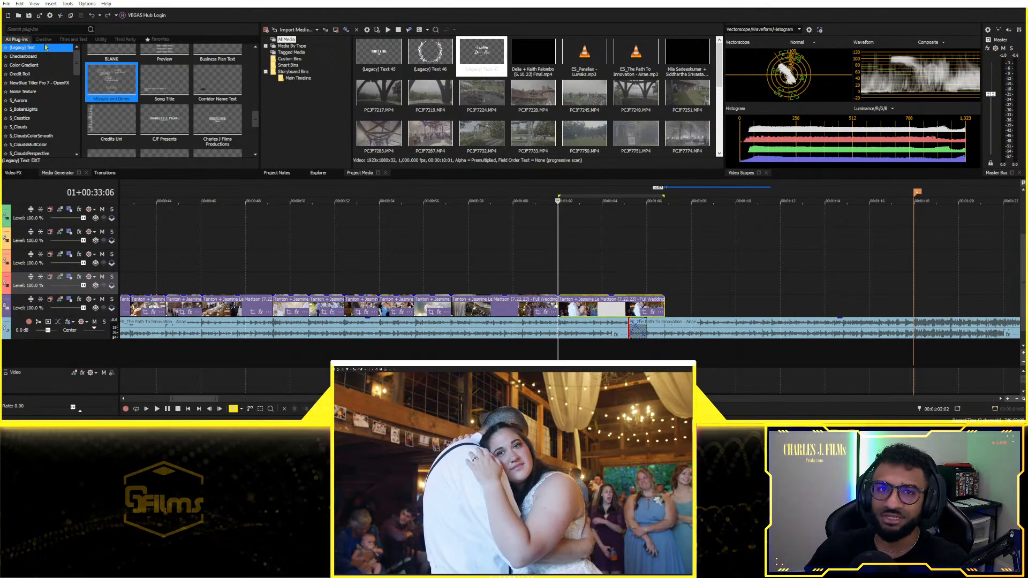
Step: Redo the event offset change on the slow-dance clip and play it from 01+00:33:06
{"action": "left_click", "coordinate": [9, 4]}
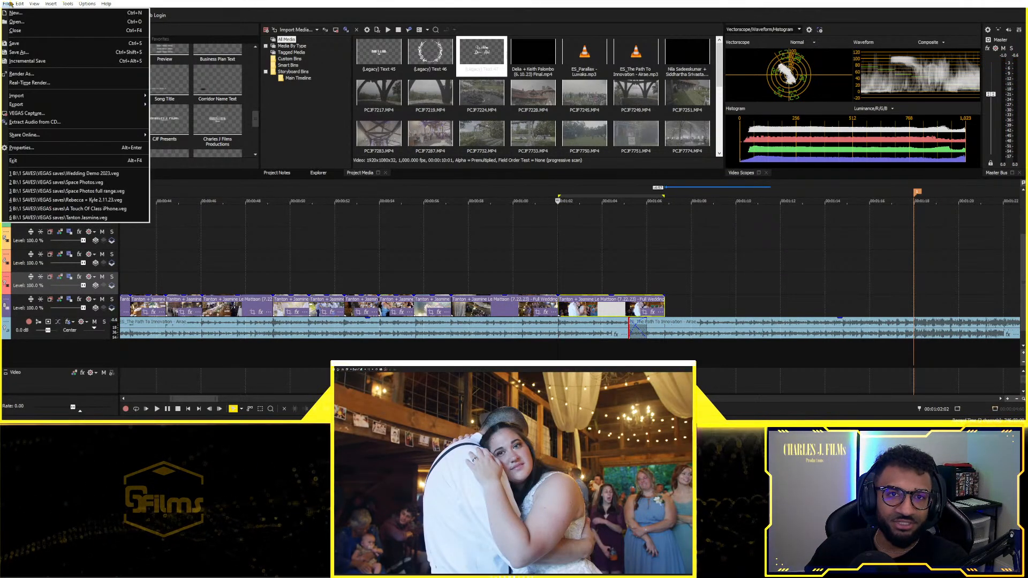
{"action": "mouse_move", "coordinate": [17, 5]}
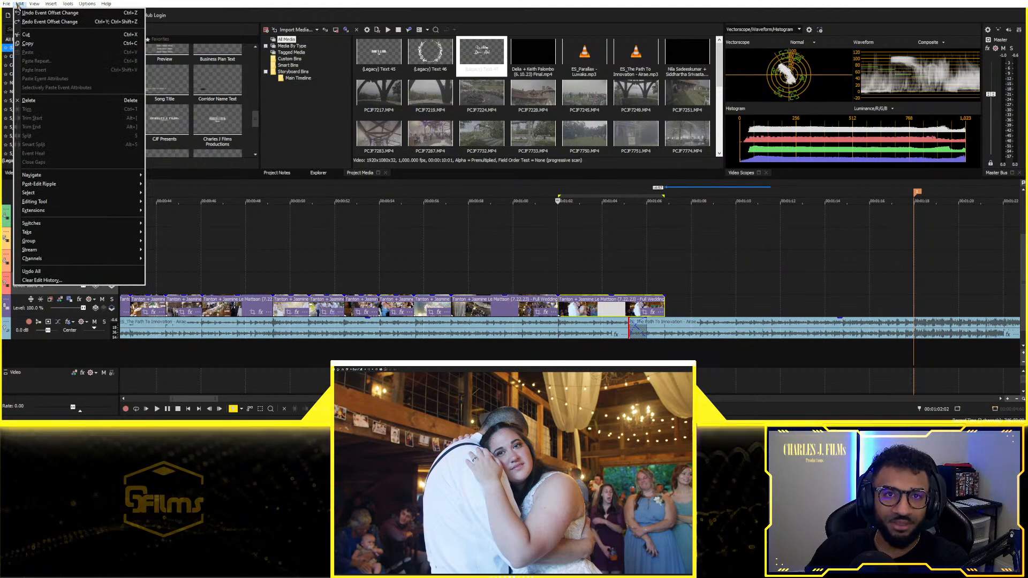
{"action": "left_click", "coordinate": [49, 21]}
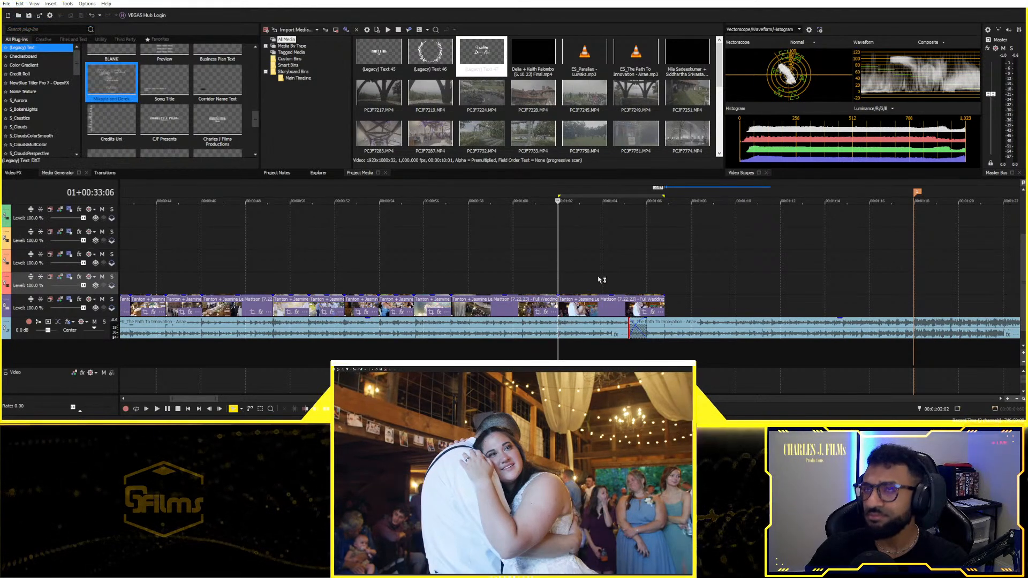
{"action": "key", "text": "space"}
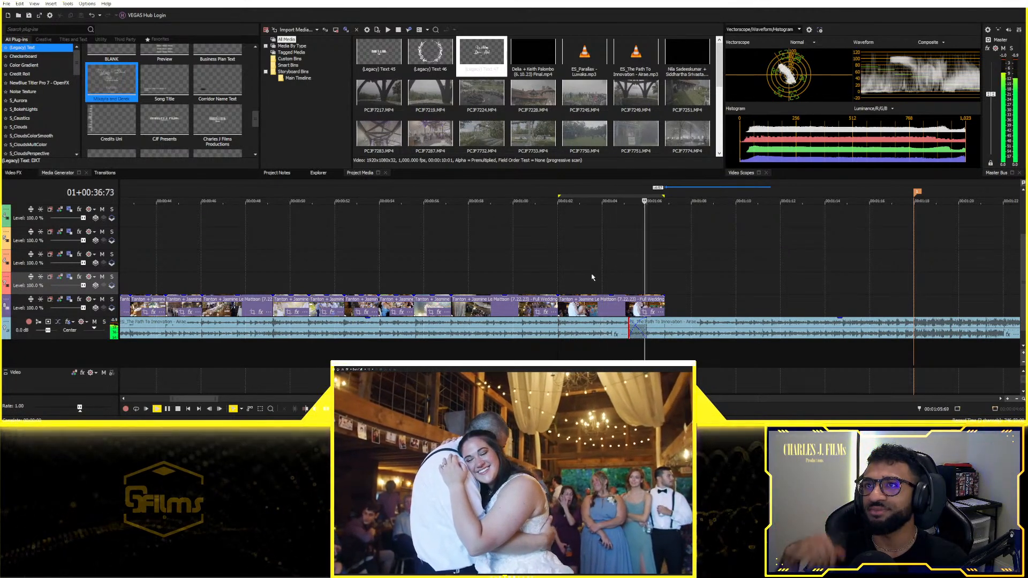
{"action": "key", "text": "space"}
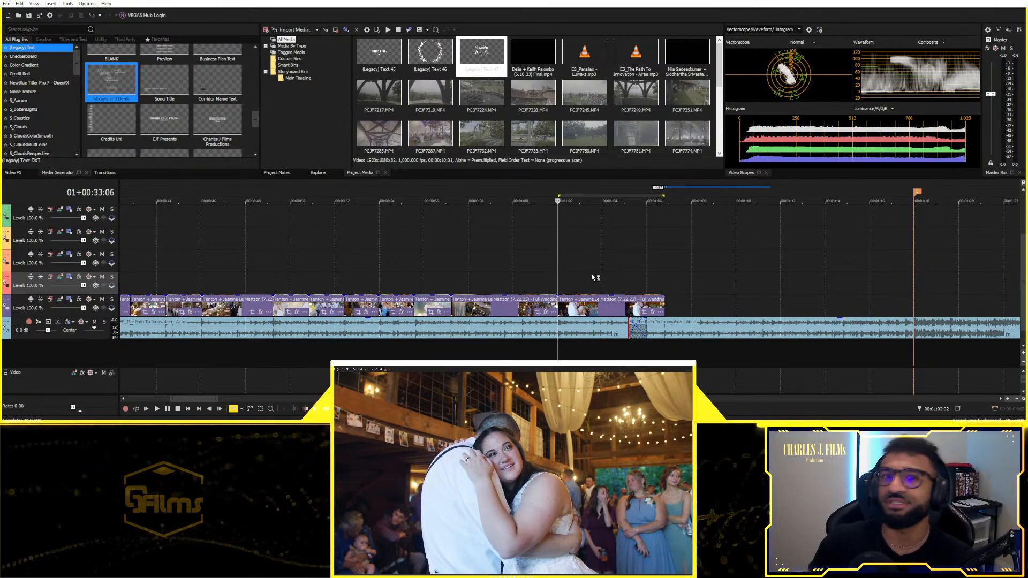
Step: Play the sequence from the start of the overhead dance-floor clip into the slow-dance clip
{"action": "left_click", "coordinate": [437, 281]}
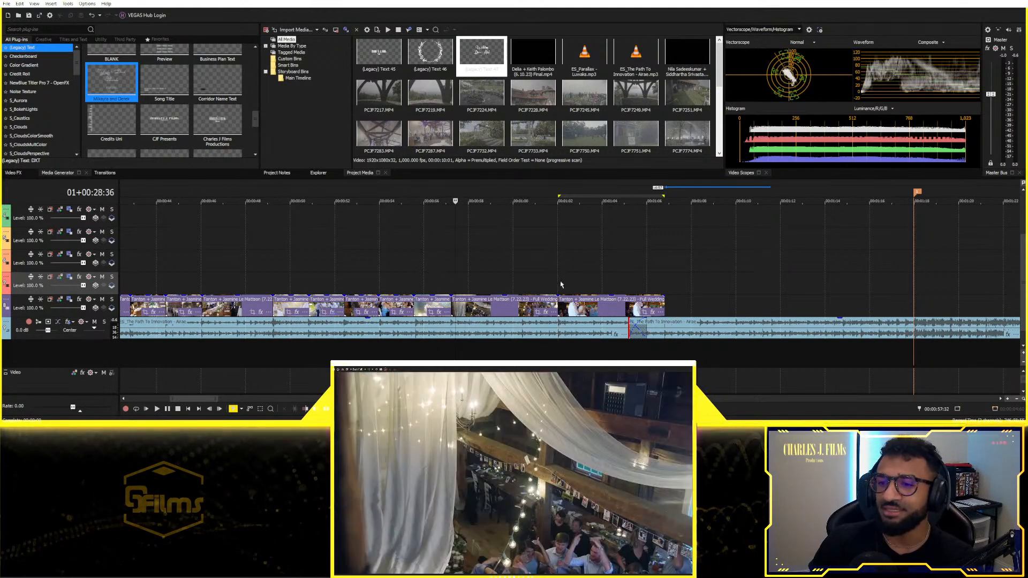
{"action": "left_click", "coordinate": [450, 282]}
{"action": "key", "text": "space"}
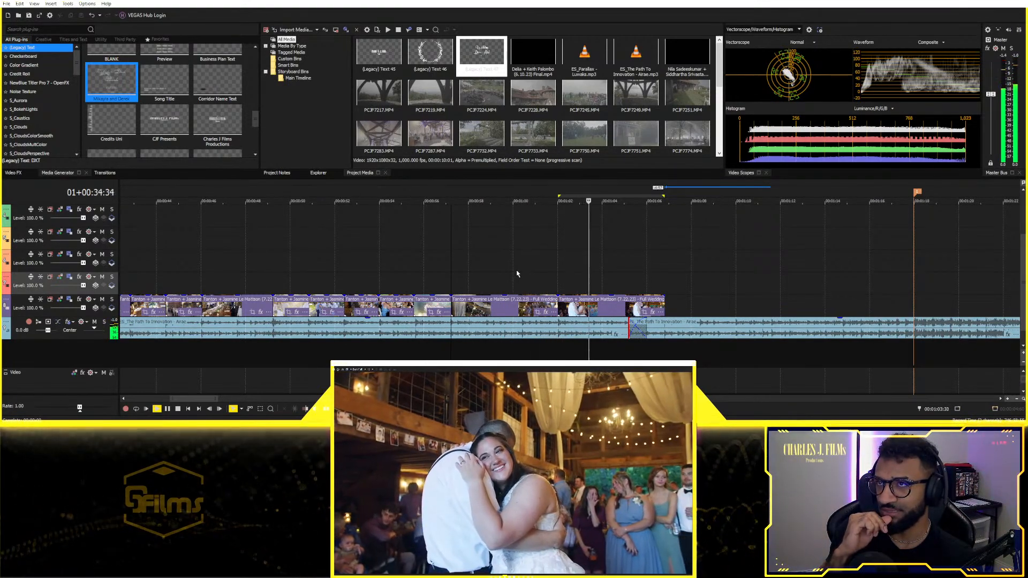
Step: Stop playback and replay the slow-dance clip from its start at 01+00:33:06
{"action": "key", "text": "space"}
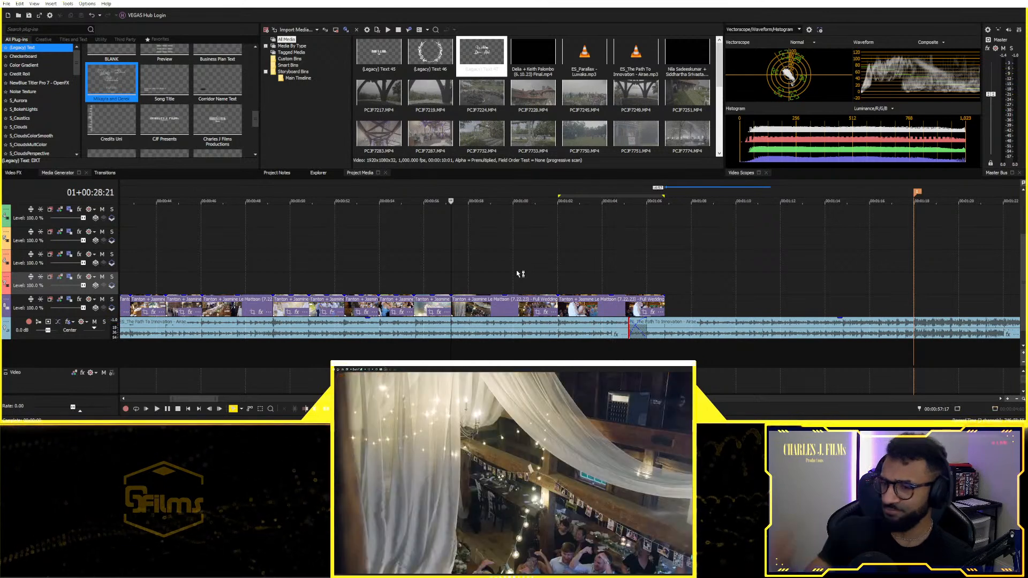
{"action": "scroll", "coordinate": [553, 292], "scroll_direction": "up", "scroll_amount": 2}
{"action": "left_click", "coordinate": [707, 288]}
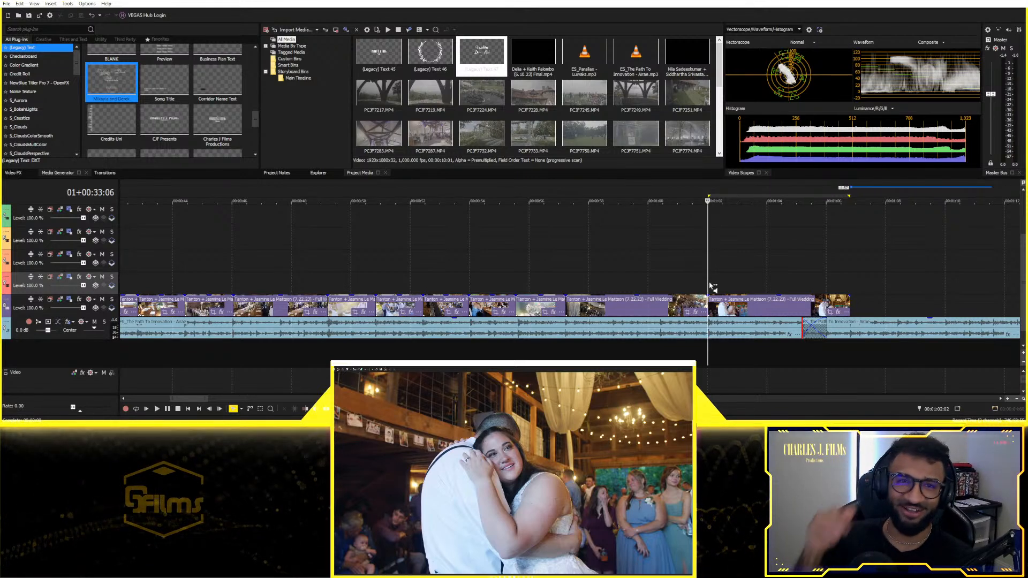
{"action": "key", "text": "space"}
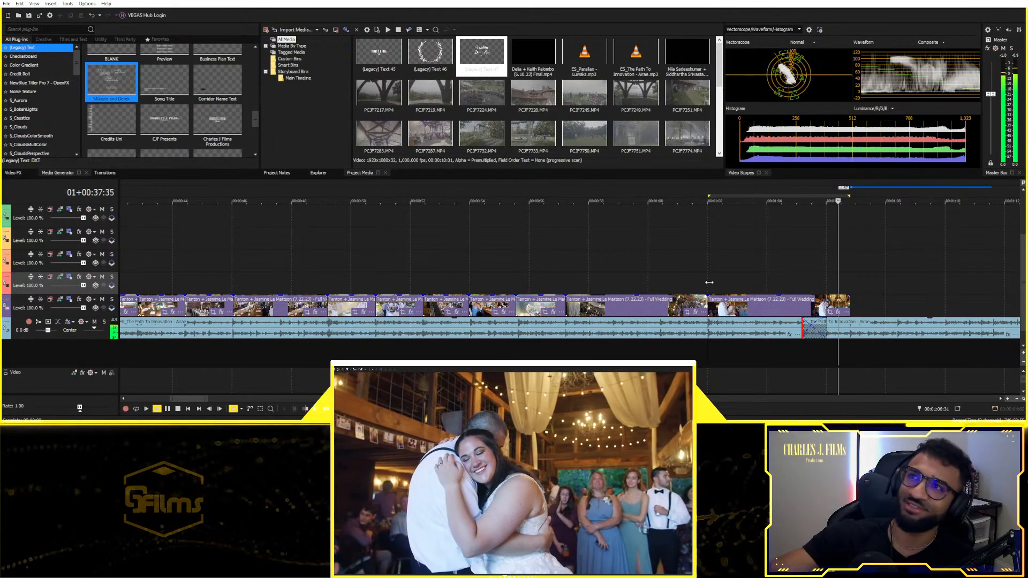
{"action": "key", "text": "space"}
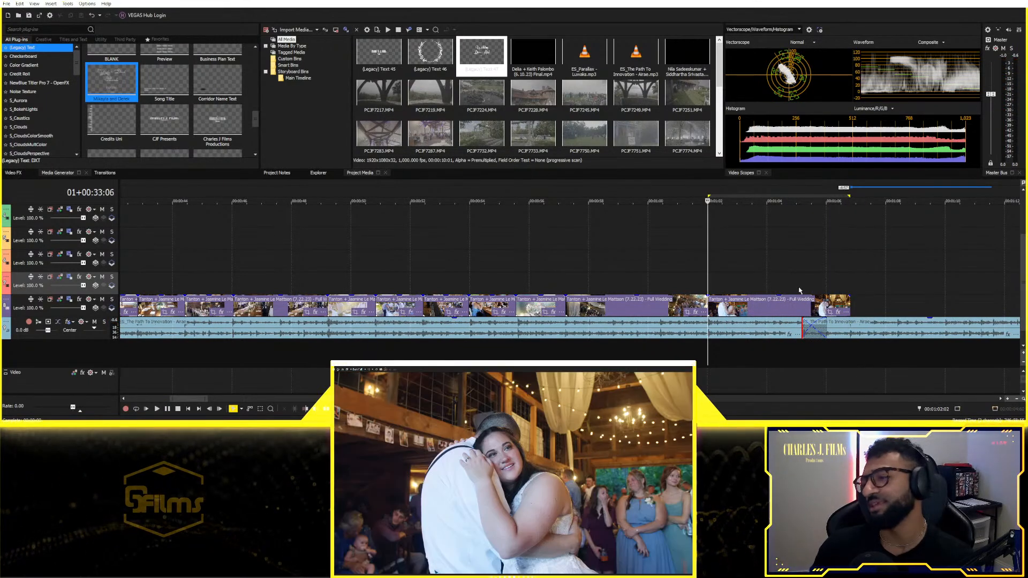
Step: Move the first ceremony-lawn clip from the second wedding's footage to the end of the slow-dance clip at 01+00:37:65
{"action": "left_click", "coordinate": [852, 282]}
{"action": "scroll", "coordinate": [851, 282], "scroll_direction": "down", "scroll_amount": 10}
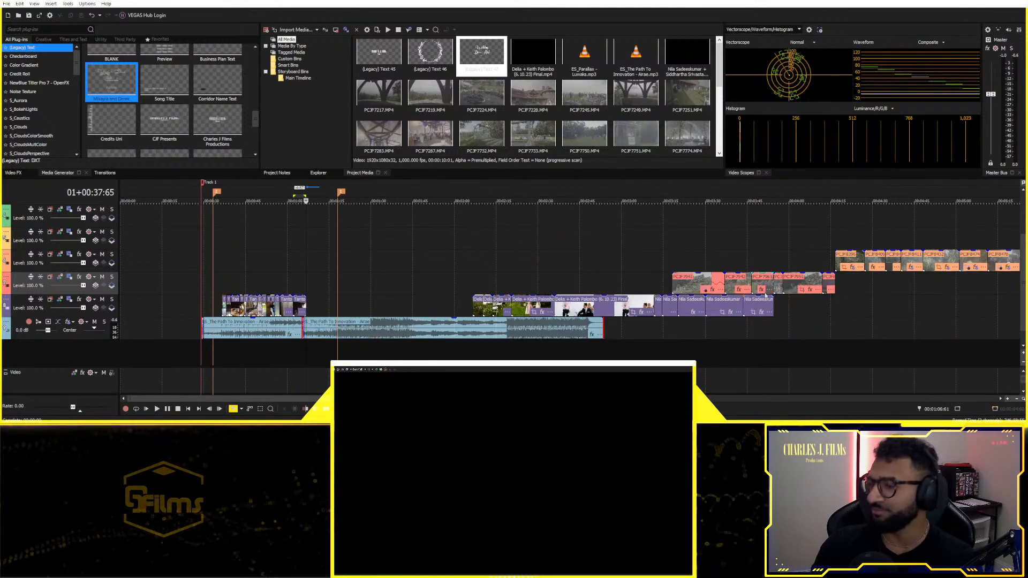
{"action": "scroll", "coordinate": [768, 290], "scroll_direction": "down", "scroll_amount": 2}
{"action": "scroll", "coordinate": [679, 348], "scroll_direction": "up", "scroll_amount": 8}
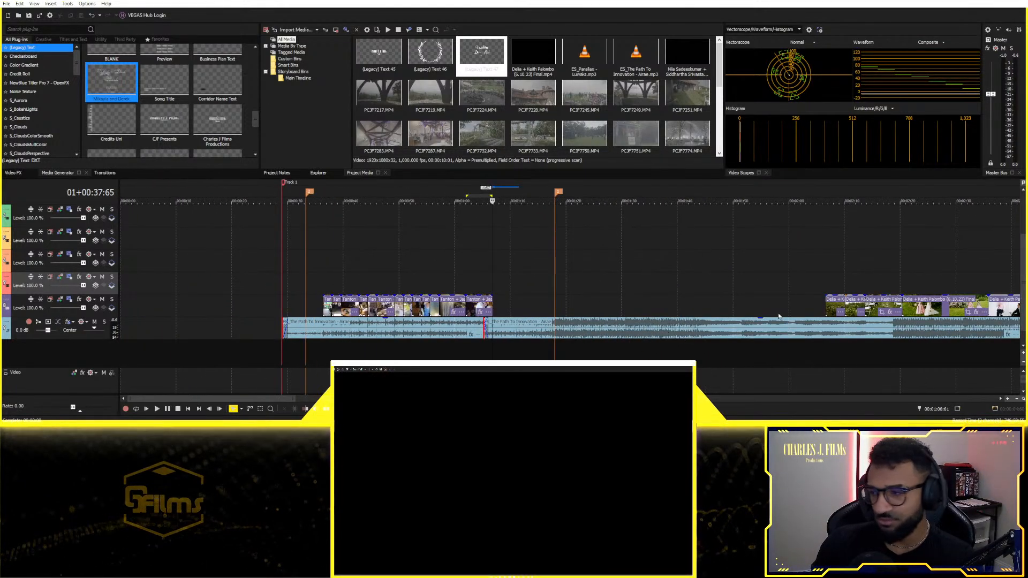
{"action": "left_click_drag", "start_coordinate": [836, 303], "coordinate": [503, 301]}
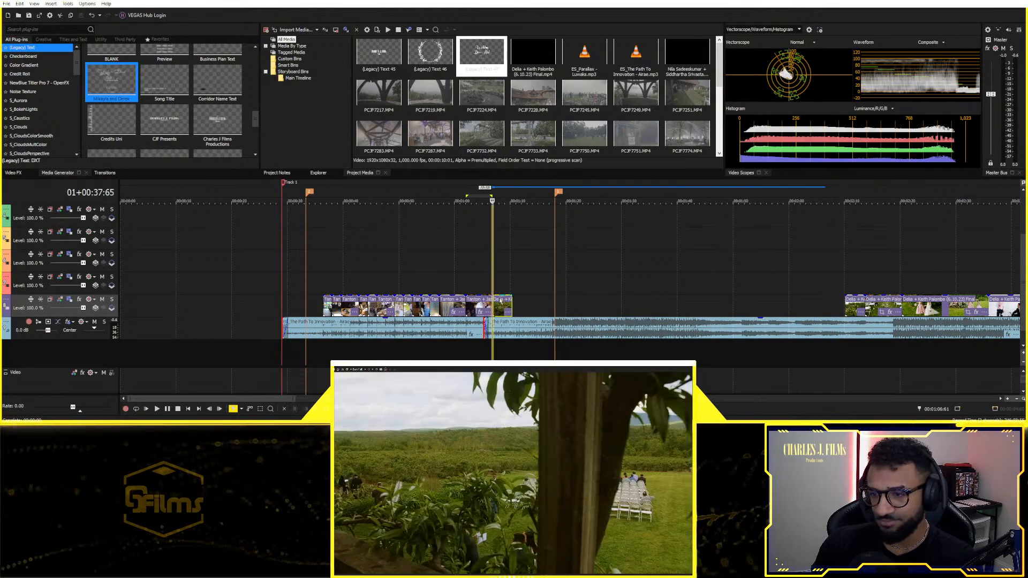
Step: Play the ceremony-lawn clip from its start at 01+00:37:65
{"action": "key", "text": "space"}
{"action": "scroll", "coordinate": [541, 280], "scroll_direction": "up", "scroll_amount": 4}
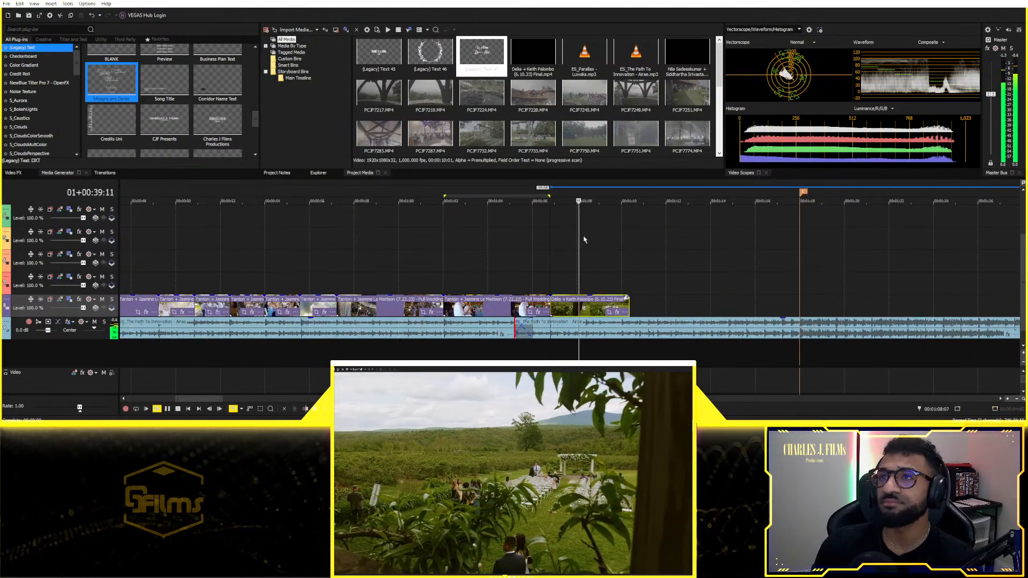
{"action": "scroll", "coordinate": [690, 235], "scroll_direction": "up", "scroll_amount": 4}
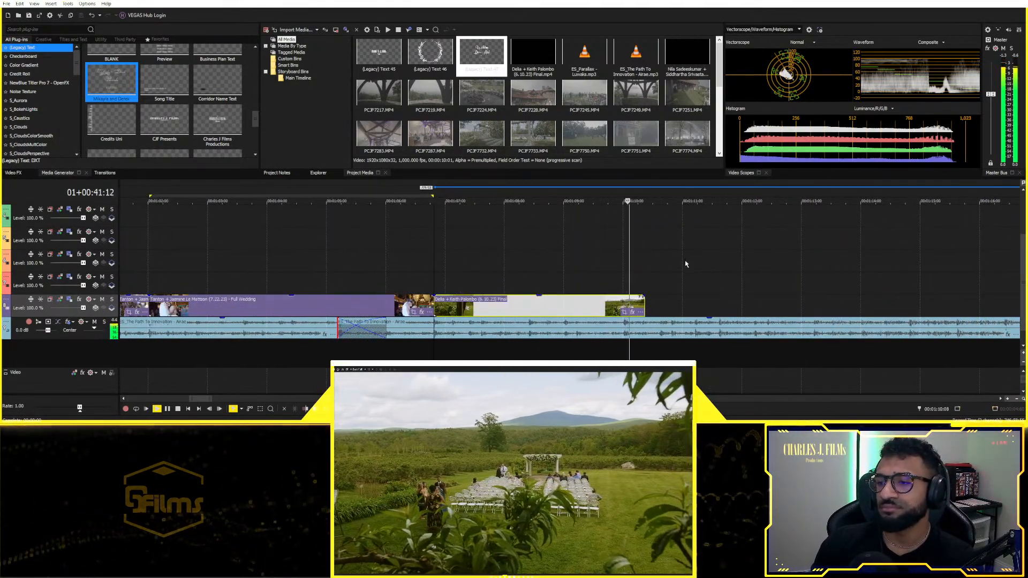
{"action": "key", "text": "space"}
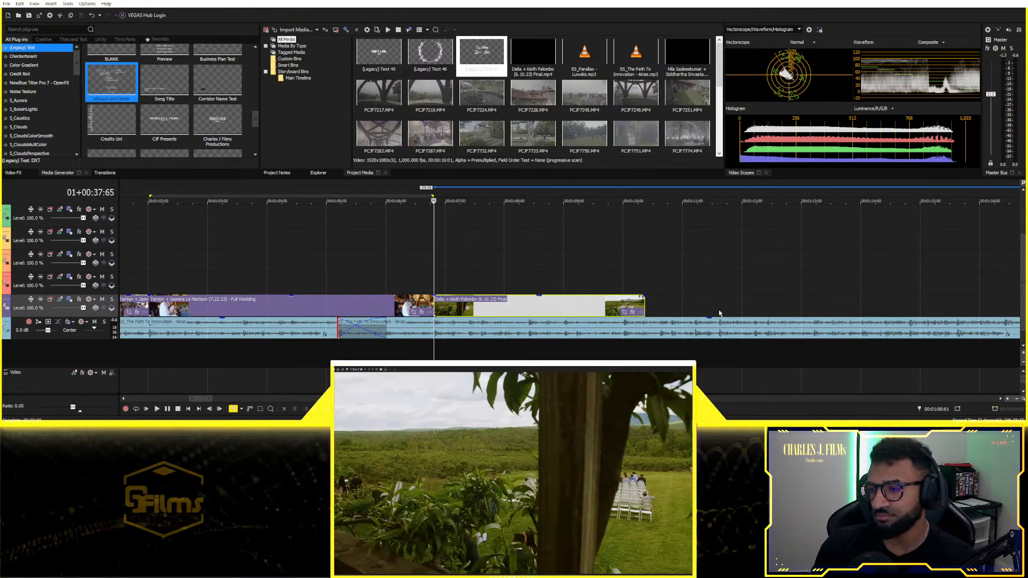
Step: Adjust the end of the ceremony-lawn clip and slip its footage slightly within the event
{"action": "left_click", "coordinate": [719, 312]}
{"action": "mouse_move", "coordinate": [642, 308]}
{"action": "left_mouse_down"}
{"action": "mouse_move", "coordinate": [665, 304]}
{"action": "mouse_move", "coordinate": [652, 304]}
{"action": "left_mouse_up"}
{"action": "left_click_drag", "start_coordinate": [614, 306], "coordinate": [679, 307]}
{"action": "left_click_drag", "start_coordinate": [498, 304], "coordinate": [466, 302]}
Step: Play the cut from the slow-dance clip into the ceremony-lawn clip, starting at 01+00:37:59
{"action": "left_click", "coordinate": [428, 285]}
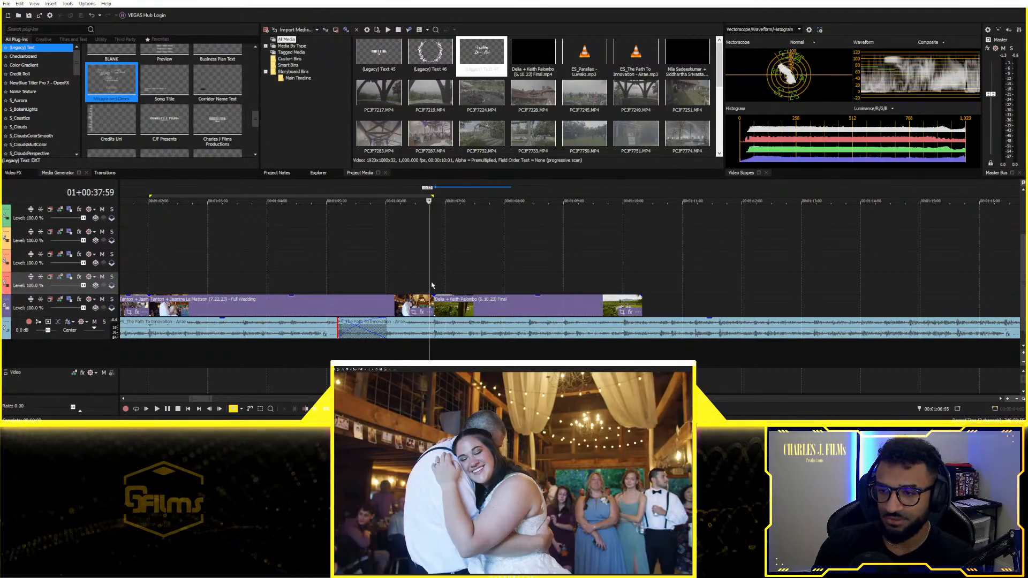
{"action": "scroll", "coordinate": [461, 287], "scroll_direction": "down", "scroll_amount": 2}
{"action": "key", "text": "space"}
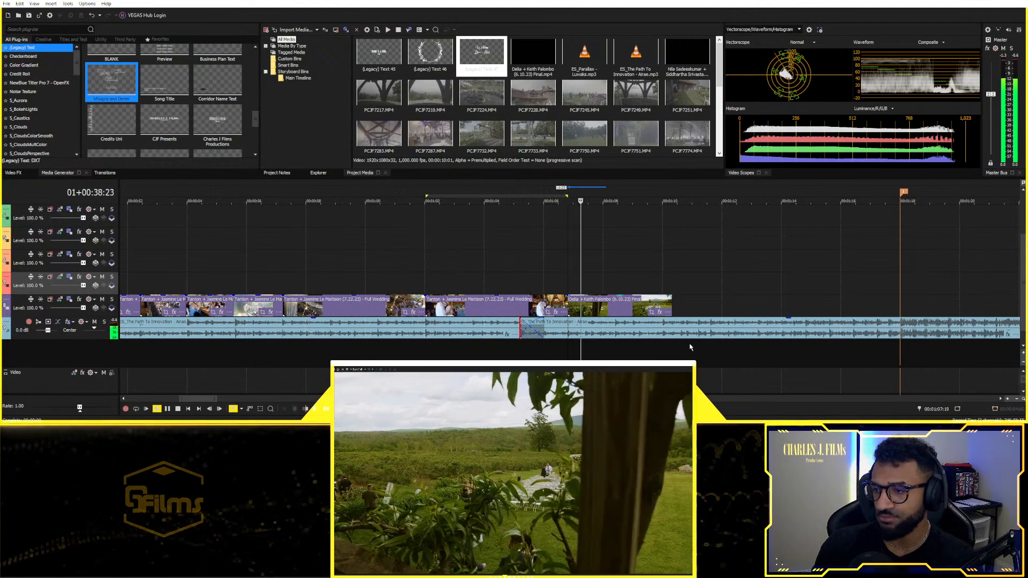
{"action": "scroll", "coordinate": [619, 331], "scroll_direction": "up", "scroll_amount": 3}
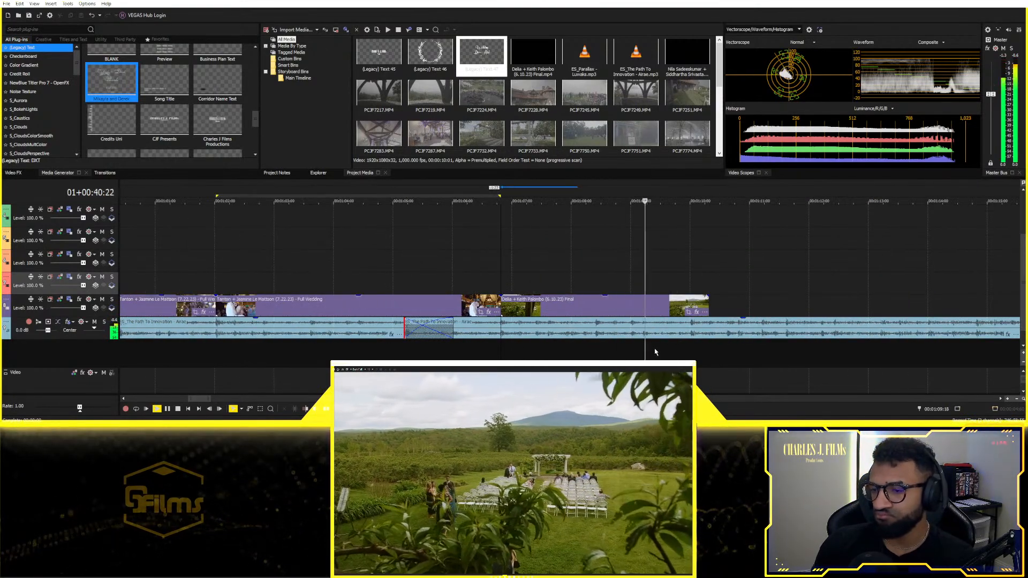
{"action": "key", "text": "space"}
Step: Split the ceremony-lawn clip near its end at 01+00:41:06 and delete the leftover piece
{"action": "left_click", "coordinate": [691, 306]}
{"action": "key", "text": "s"}
{"action": "key", "text": "Delete"}
Step: Play the cut into the ceremony-lawn clip, then replay the sequence from 01+00:26:46 through it
{"action": "scroll", "coordinate": [486, 271], "scroll_direction": "down", "scroll_amount": 5}
{"action": "key", "text": "space"}
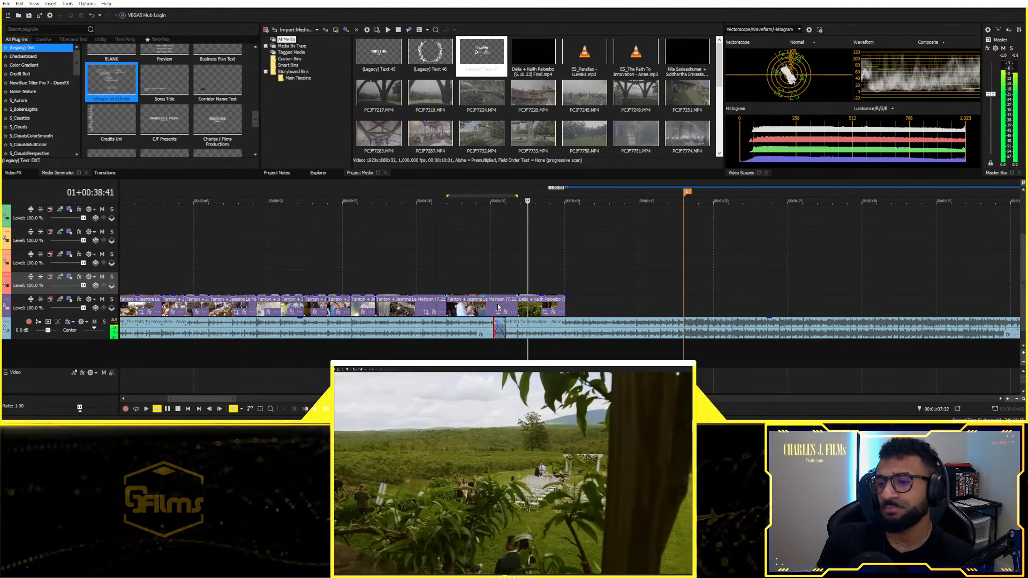
{"action": "key", "text": "space"}
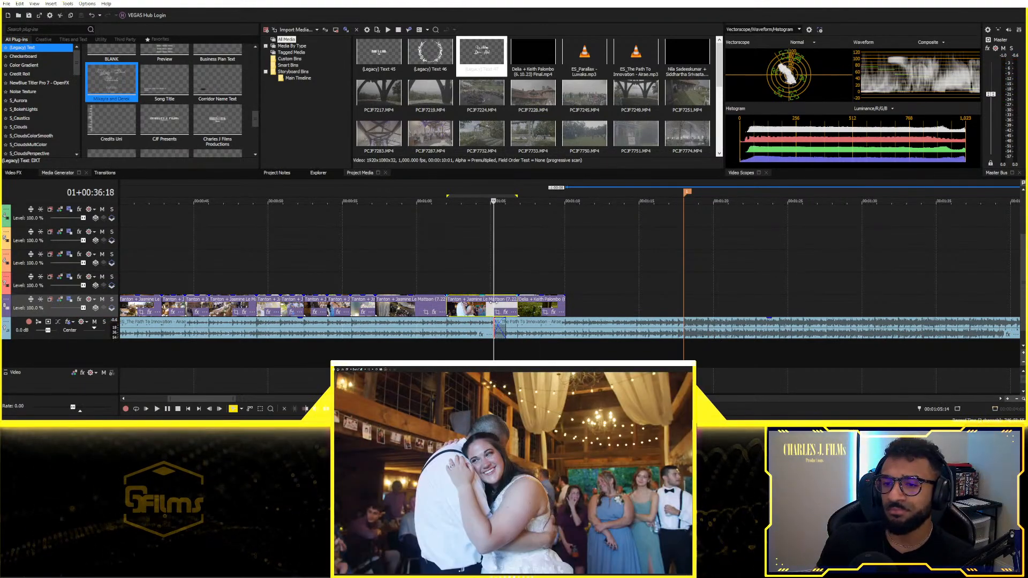
{"action": "left_click", "coordinate": [350, 284]}
{"action": "key", "text": "space"}
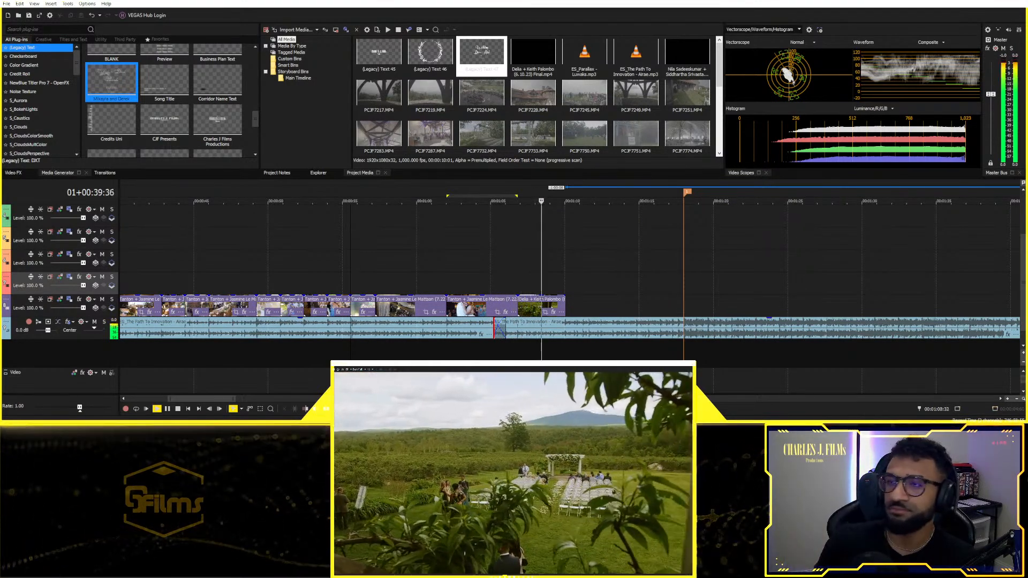
{"action": "key", "text": "space"}
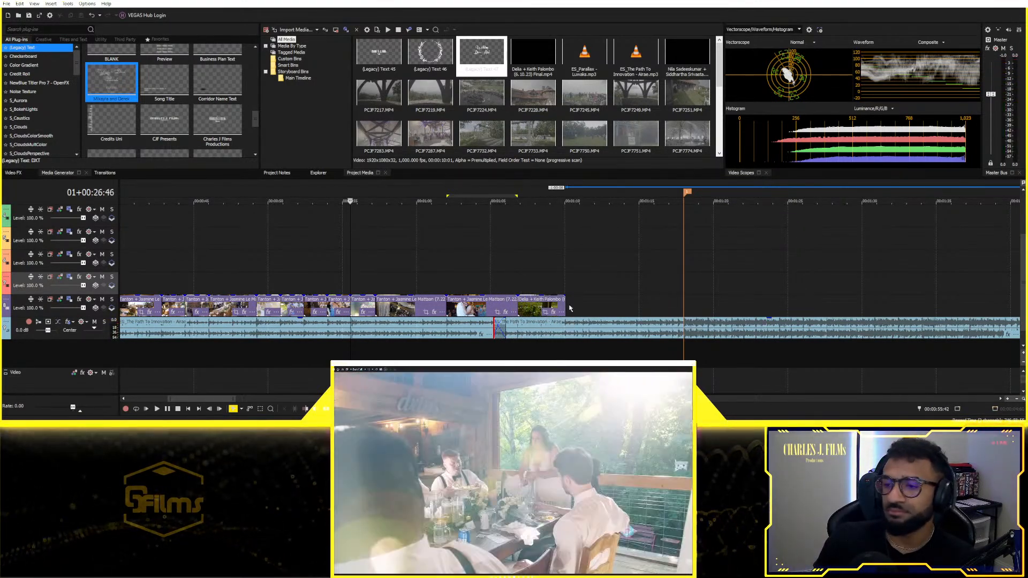
Step: Move the wide shot of the white ceremony chairs to the end of the ceremony-lawn clip at 01+00:41:06
{"action": "left_click", "coordinate": [564, 303]}
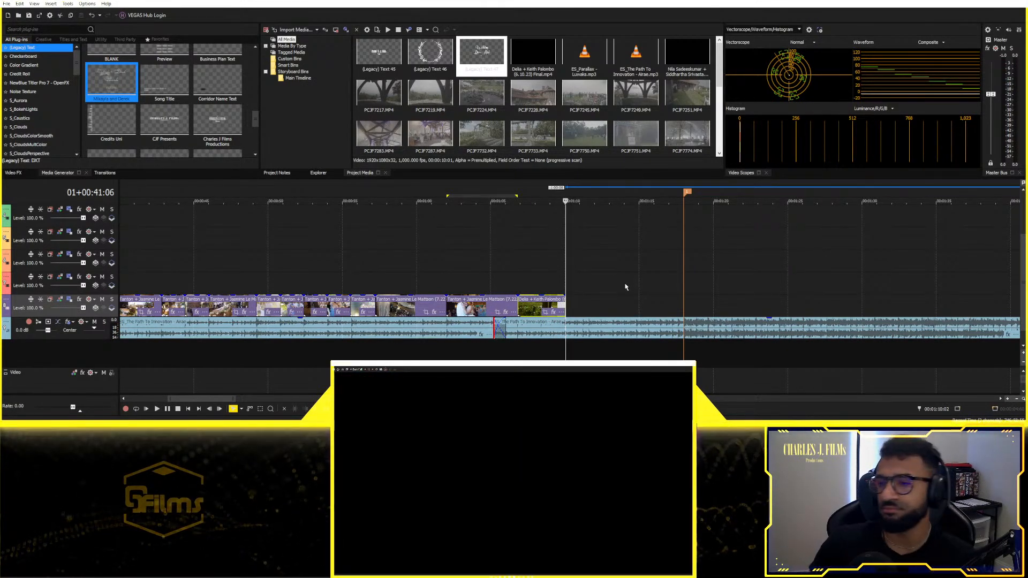
{"action": "scroll", "coordinate": [656, 269], "scroll_direction": "down", "scroll_amount": 4}
{"action": "left_click_drag", "start_coordinate": [853, 308], "coordinate": [518, 306]}
Step: Play the ceremony-chairs clip, then replay from the start of the ceremony-lawn clip into it
{"action": "key", "text": "space"}
{"action": "scroll", "coordinate": [554, 294], "scroll_direction": "up", "scroll_amount": 4}
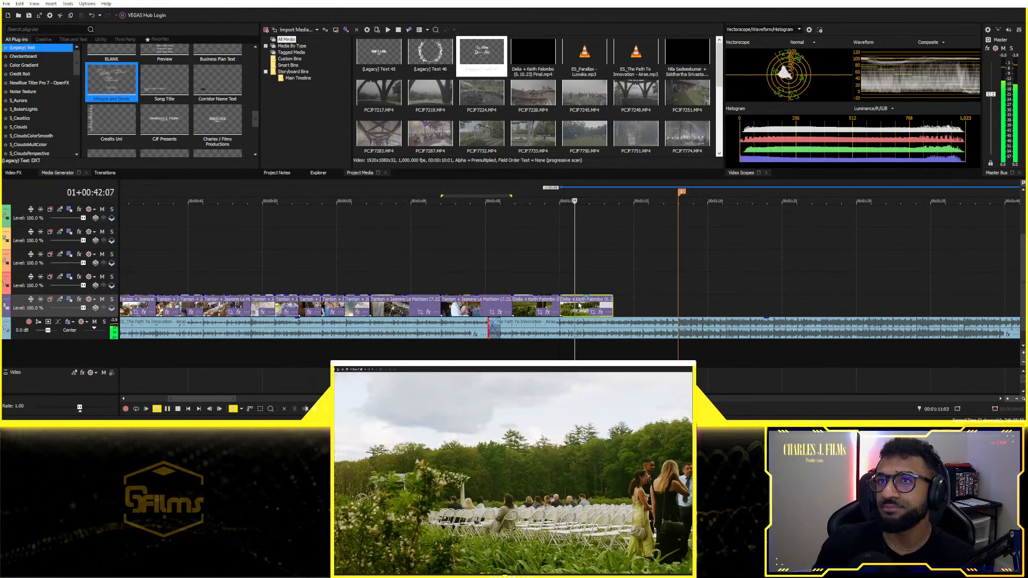
{"action": "scroll", "coordinate": [578, 306], "scroll_direction": "up", "scroll_amount": 3}
{"action": "key", "text": "space"}
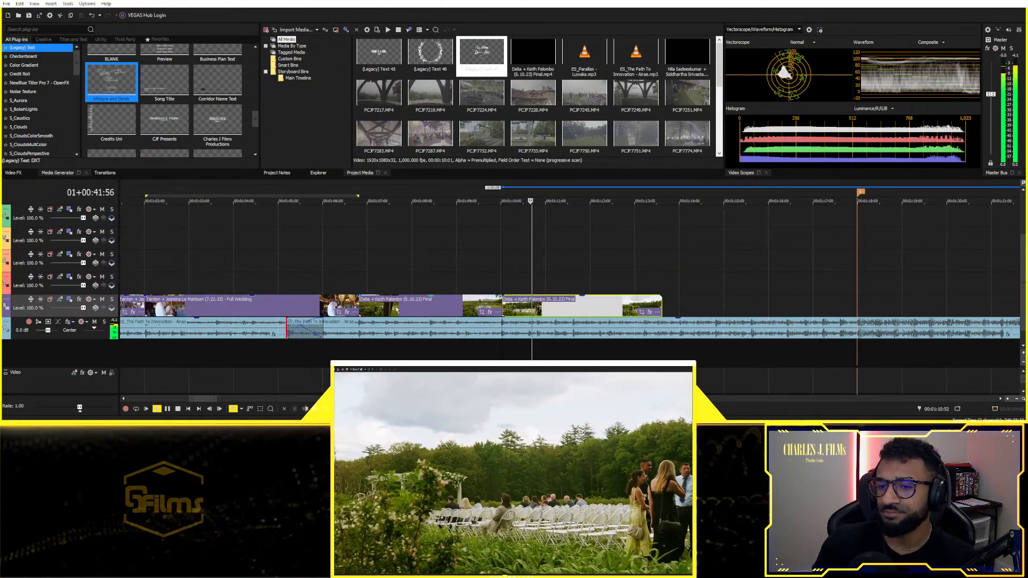
{"action": "left_click", "coordinate": [361, 287]}
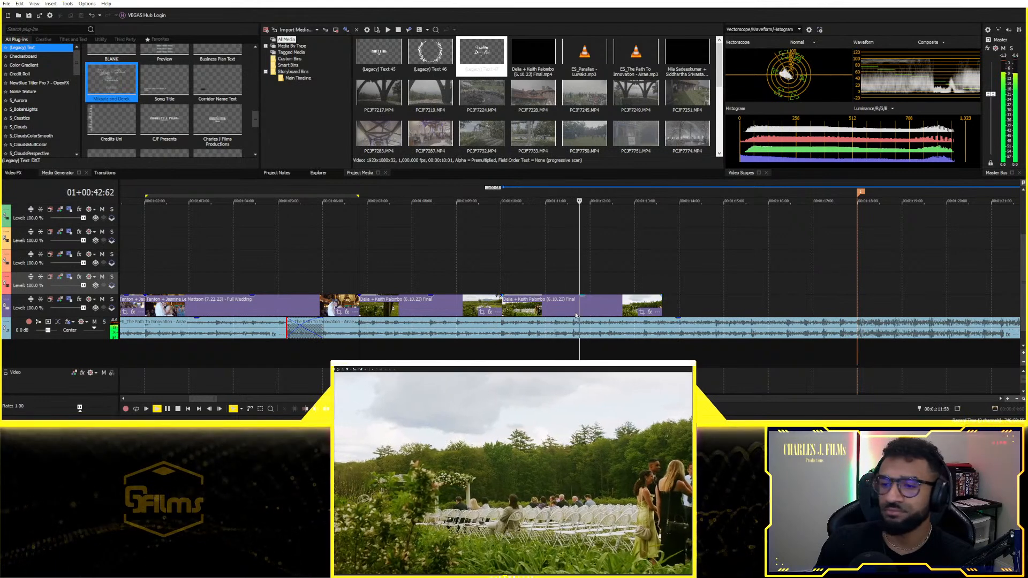
{"action": "key", "text": "Return"}
Step: Split the ceremony-chairs clip near its end at 01+00:44:22 and delete the leftover piece
{"action": "left_click", "coordinate": [649, 304]}
{"action": "key", "text": "s"}
{"action": "key", "text": "Delete"}
Step: Move the petal-strewn aisle clip from the remaining footage to the end of the ceremony-chairs clip at 01+00:44:22
{"action": "scroll", "coordinate": [631, 307], "scroll_direction": "down", "scroll_amount": 6}
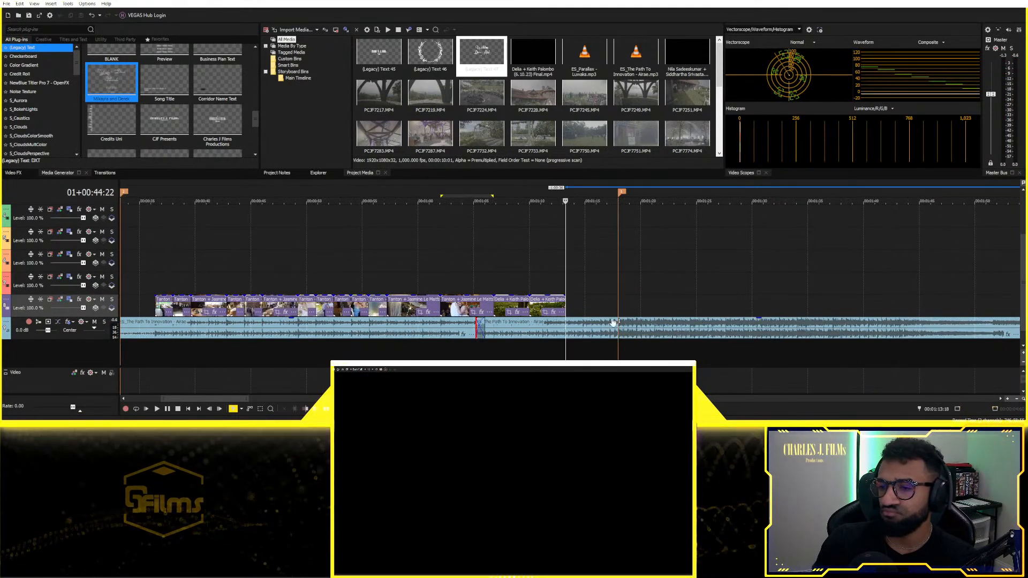
{"action": "scroll", "coordinate": [616, 331], "scroll_direction": "down", "scroll_amount": 3}
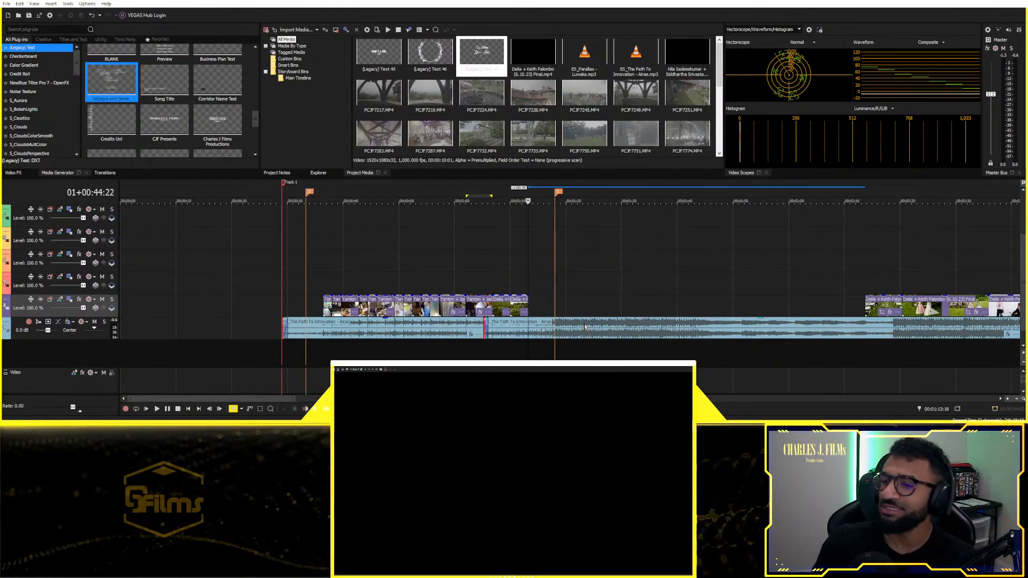
{"action": "scroll", "coordinate": [606, 340], "scroll_direction": "down", "scroll_amount": 3}
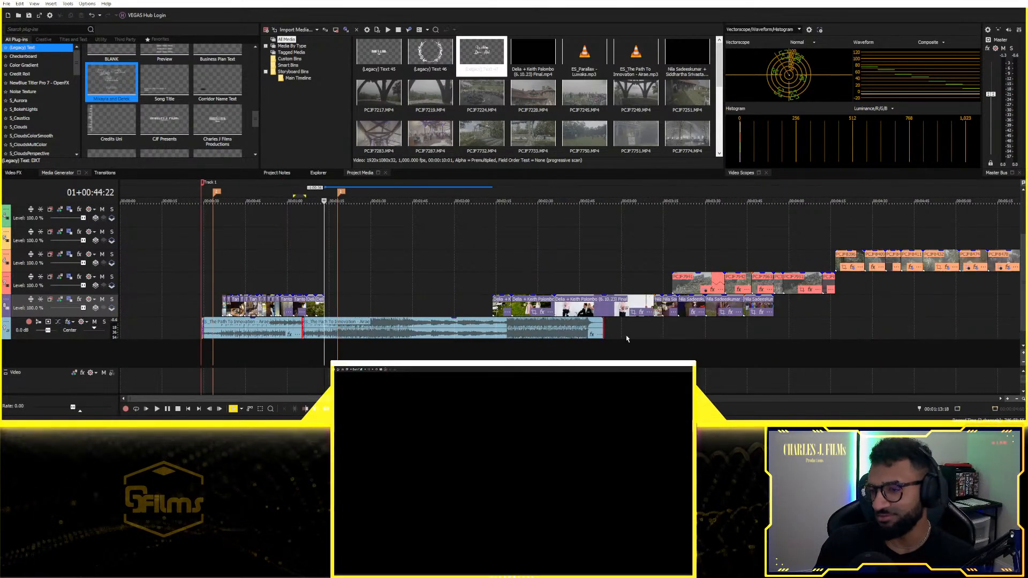
{"action": "left_click", "coordinate": [494, 276]}
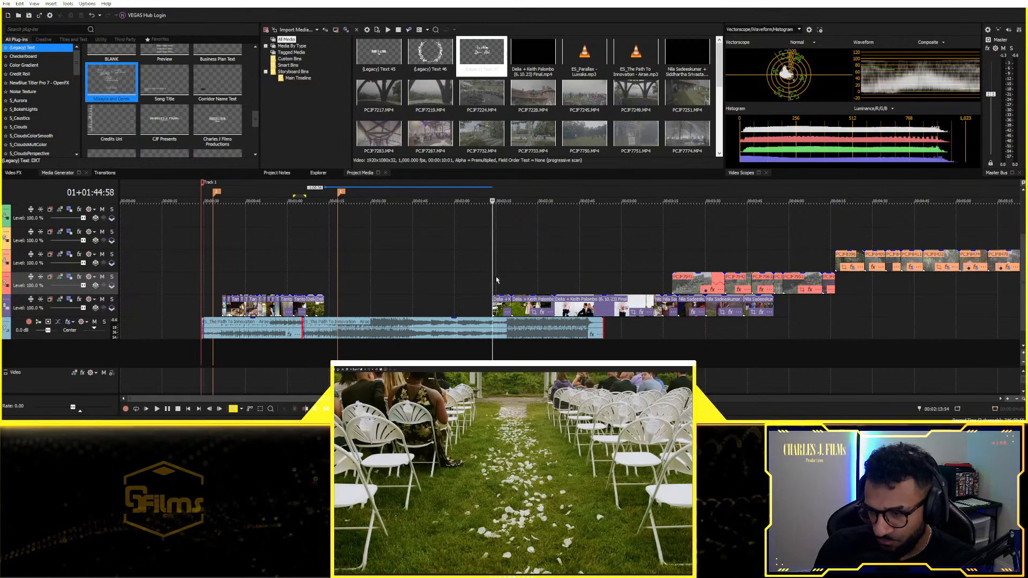
{"action": "left_click_drag", "start_coordinate": [504, 305], "coordinate": [335, 304]}
Step: Play the petal aisle clip, trim off its opening, and close it up at 01+00:44:22 so it ends on the marker
{"action": "key", "text": "space"}
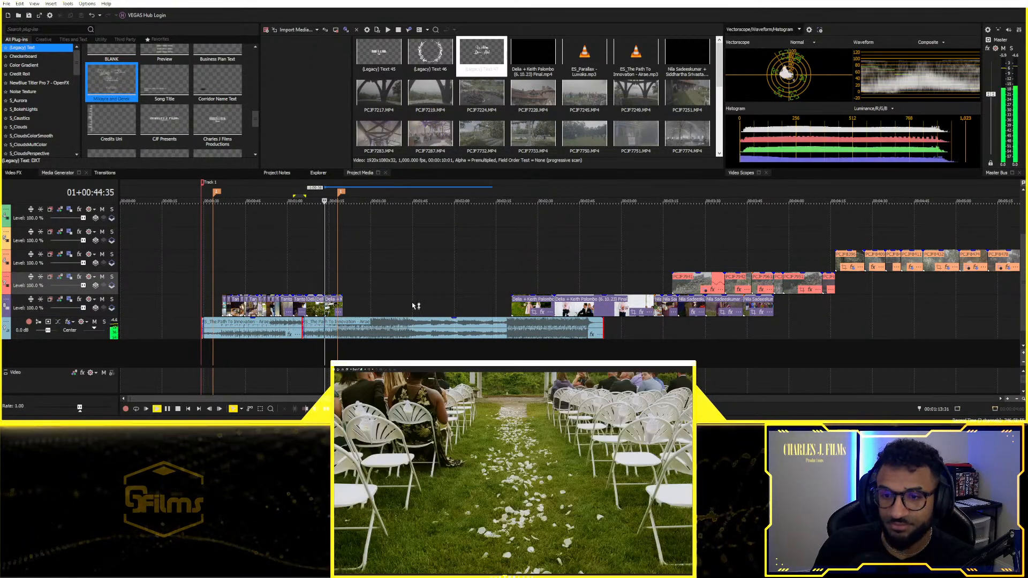
{"action": "scroll", "coordinate": [482, 291], "scroll_direction": "up", "scroll_amount": 4}
{"action": "scroll", "coordinate": [608, 290], "scroll_direction": "up", "scroll_amount": 2}
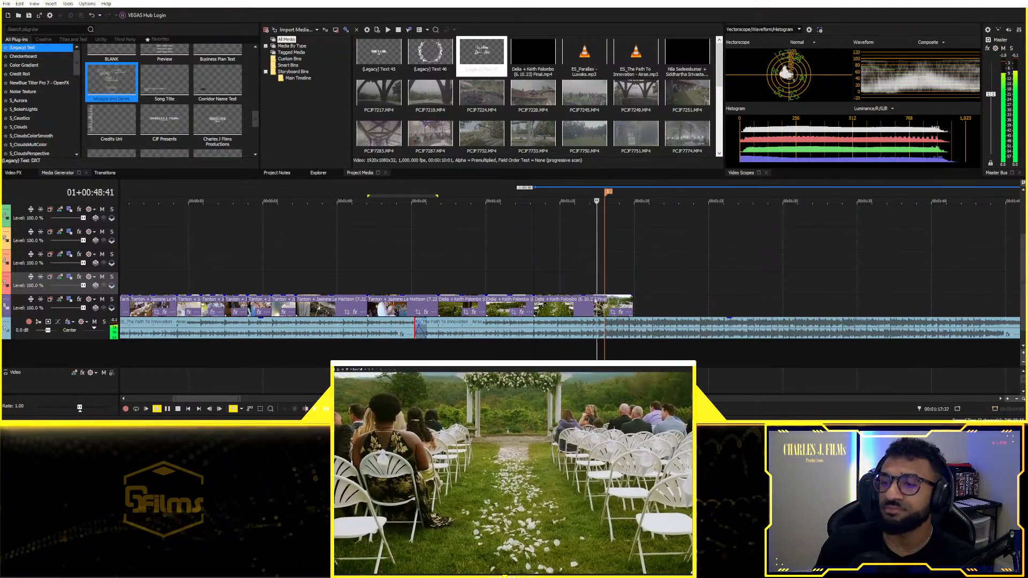
{"action": "left_click_drag", "start_coordinate": [576, 309], "coordinate": [535, 302]}
{"action": "key", "text": "space"}
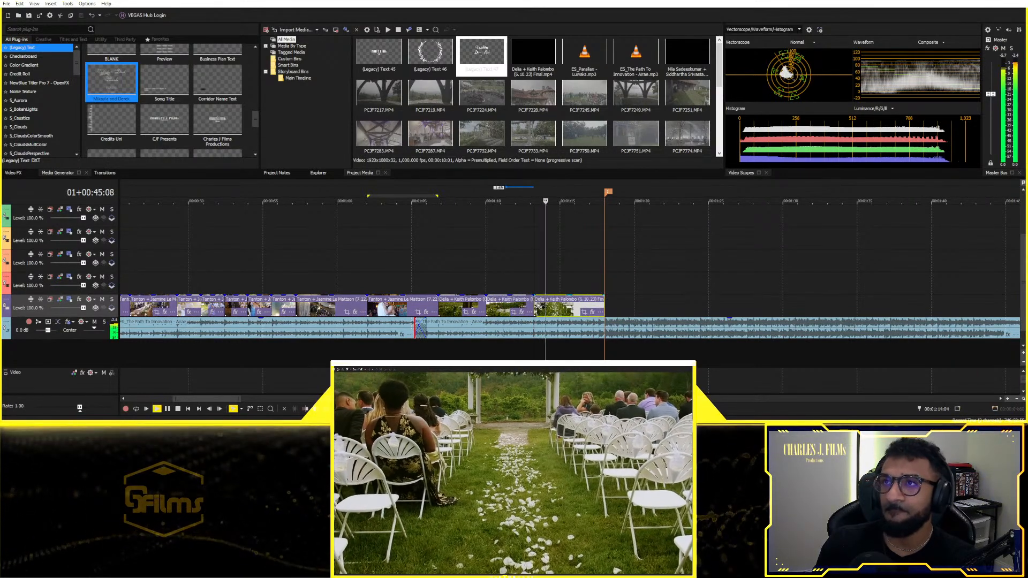
Step: Move the flower-girls clip to the marker at the end of the petal aisle clip and play it
{"action": "scroll", "coordinate": [608, 288], "scroll_direction": "down", "scroll_amount": 5}
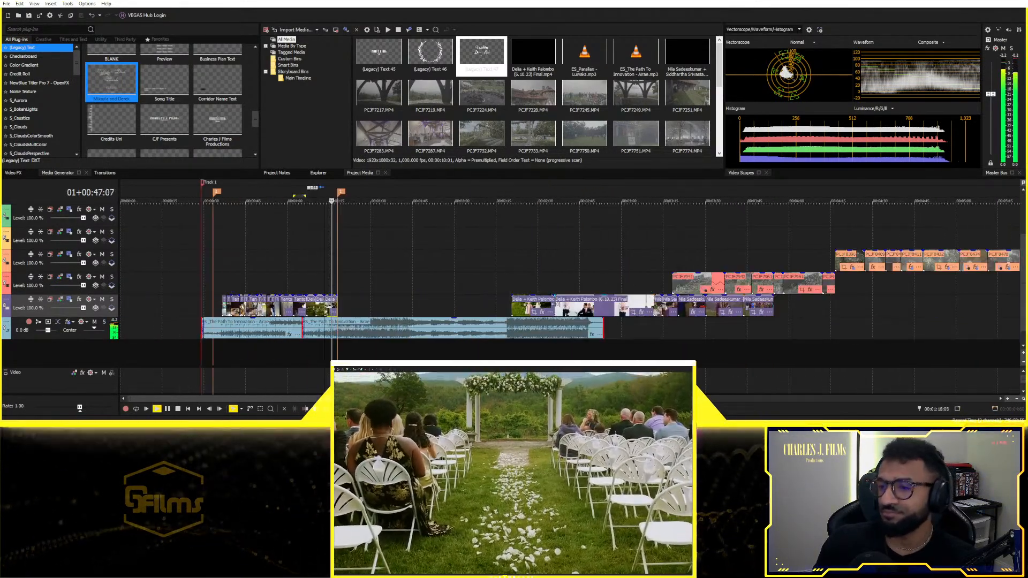
{"action": "left_click_drag", "start_coordinate": [367, 305], "coordinate": [359, 305]}
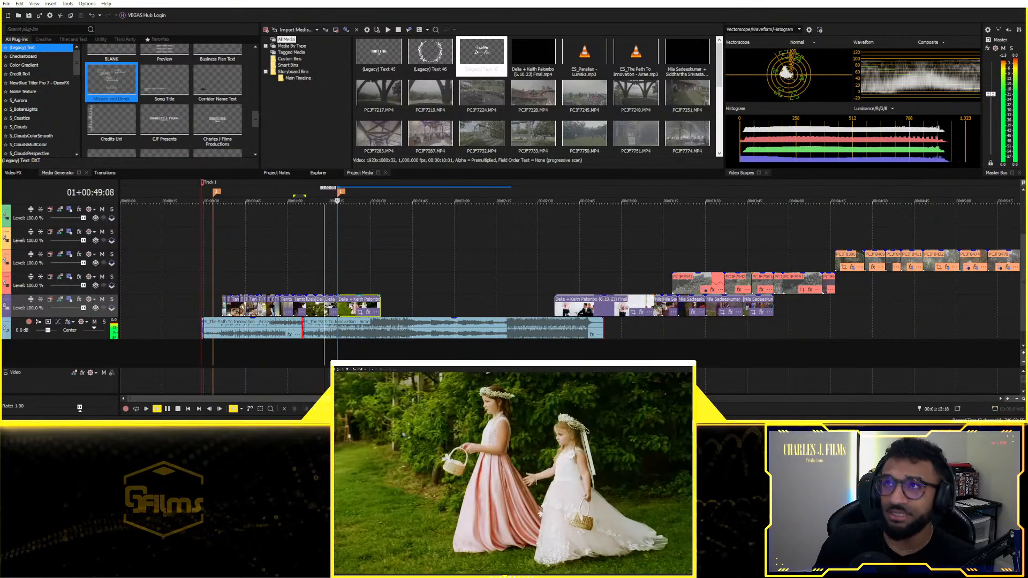
{"action": "scroll", "coordinate": [388, 281], "scroll_direction": "up", "scroll_amount": 2}
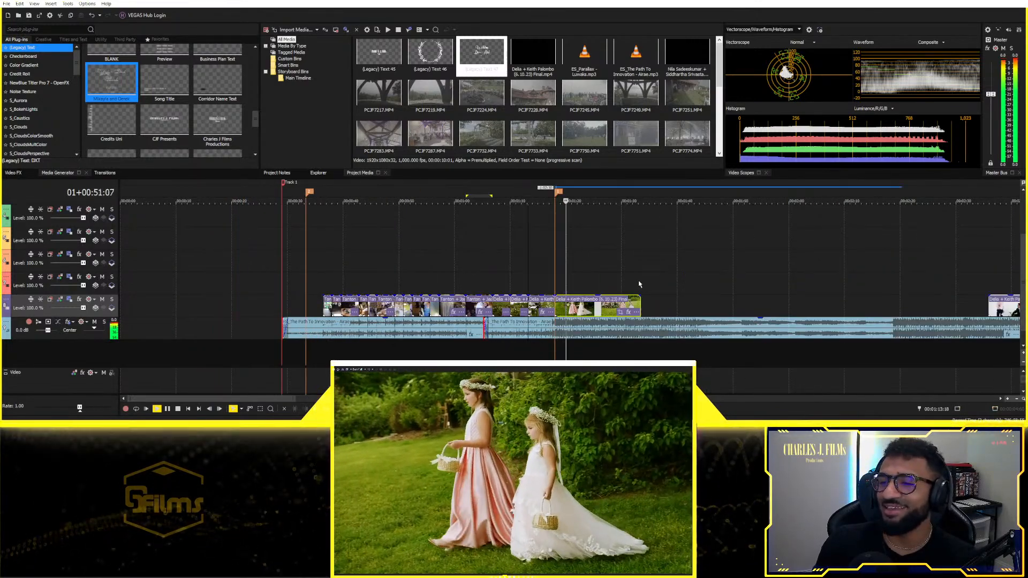
{"action": "scroll", "coordinate": [639, 284], "scroll_direction": "up", "scroll_amount": 2}
{"action": "scroll", "coordinate": [610, 308], "scroll_direction": "down", "scroll_amount": 1}
{"action": "scroll", "coordinate": [610, 309], "scroll_direction": "up", "scroll_amount": 1}
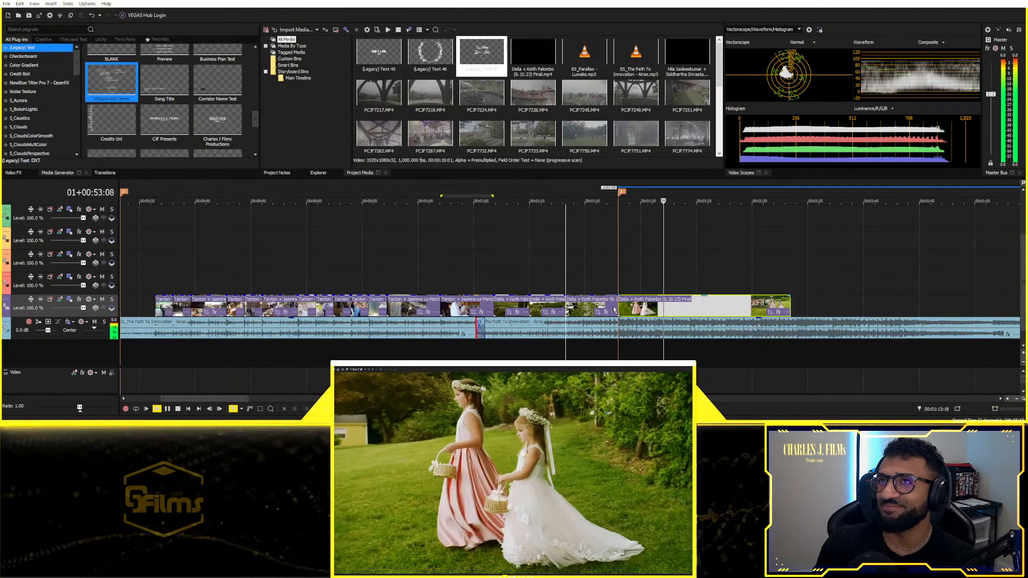
{"action": "scroll", "coordinate": [655, 311], "scroll_direction": "up", "scroll_amount": 1}
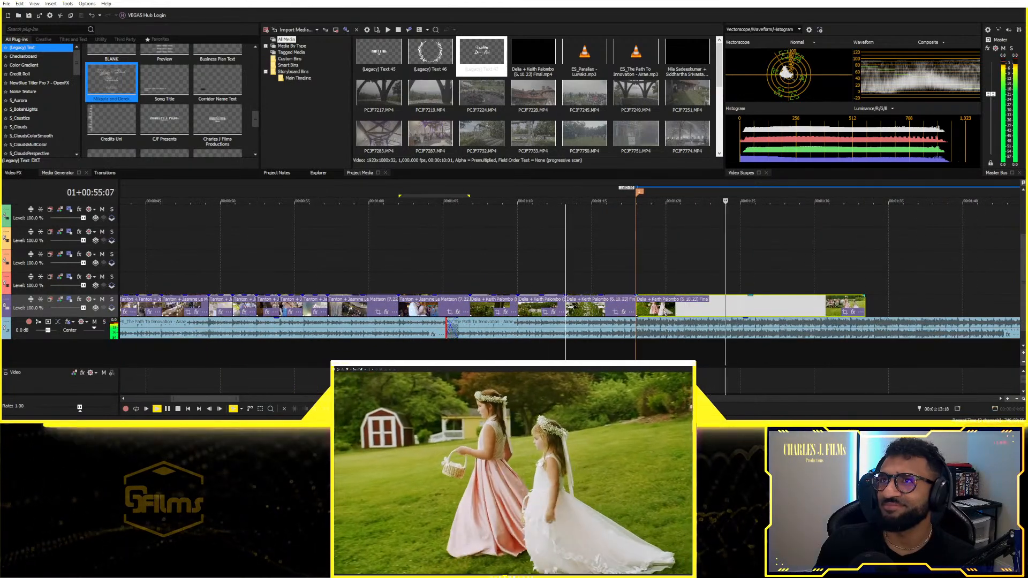
{"action": "key", "text": "space"}
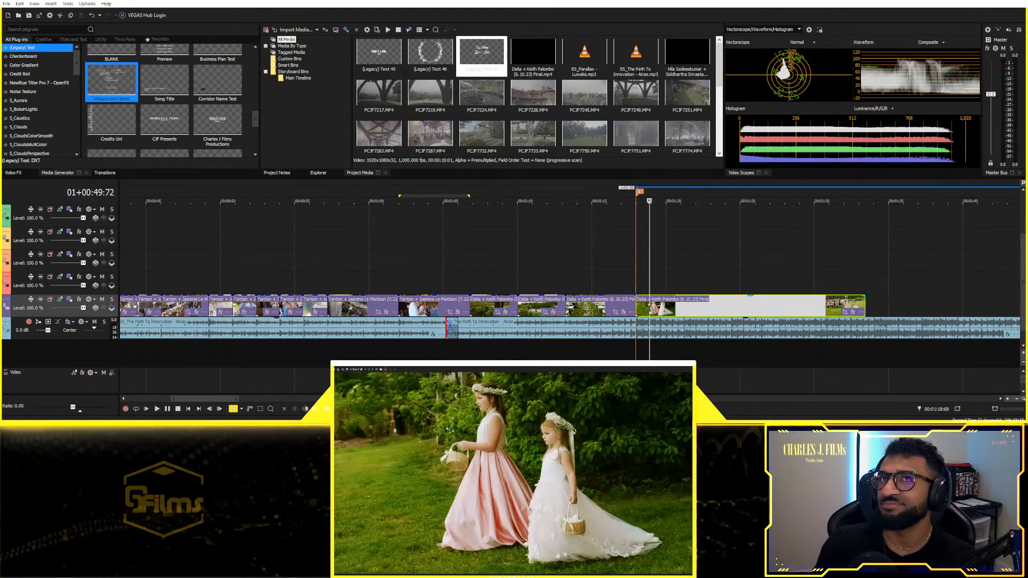
Step: Move the flower-girls clip up to the red track, starting slightly past the marker
{"action": "key", "text": "ctrl+alt+Left"}
{"action": "scroll", "coordinate": [655, 310], "scroll_direction": "down", "scroll_amount": 2}
{"action": "left_click_drag", "start_coordinate": [625, 307], "coordinate": [628, 280]}
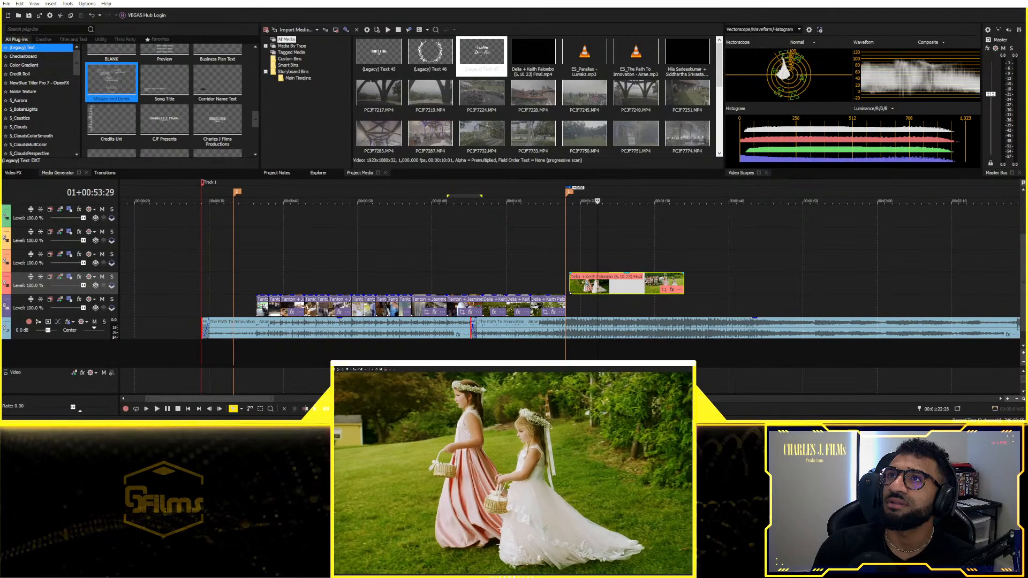
Step: Split the flower-girls clip at 01+00:53:29 and again as the seated guests appear, and delete the section between
{"action": "key", "text": "s"}
{"action": "key", "text": "space"}
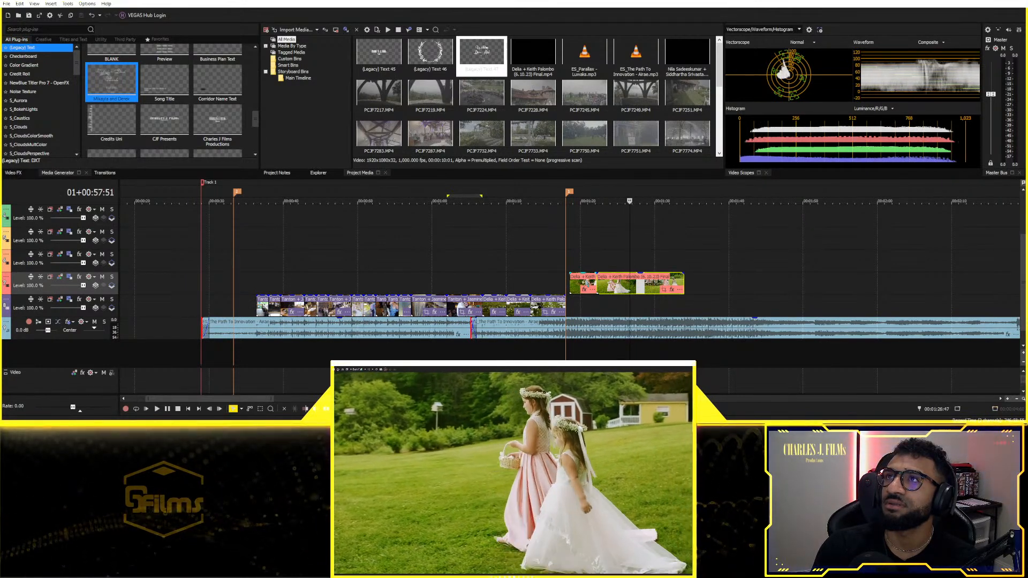
{"action": "key", "text": "s"}
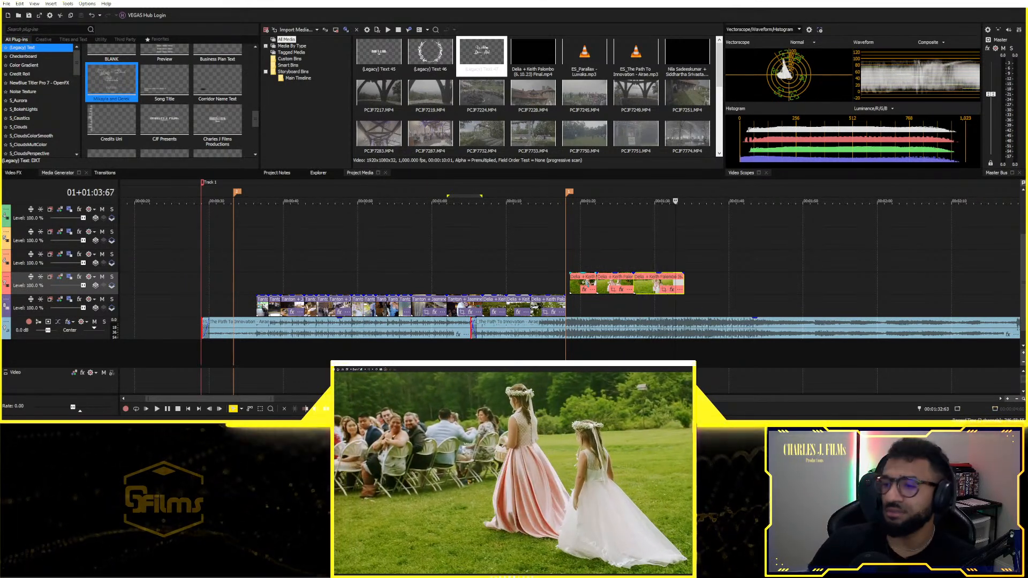
{"action": "left_click", "coordinate": [606, 280]}
{"action": "key", "text": "Delete"}
Step: Set the opening flower-girls part aside on the orange track and move the seated-guests part to the marker on the purple track
{"action": "left_click", "coordinate": [570, 305]}
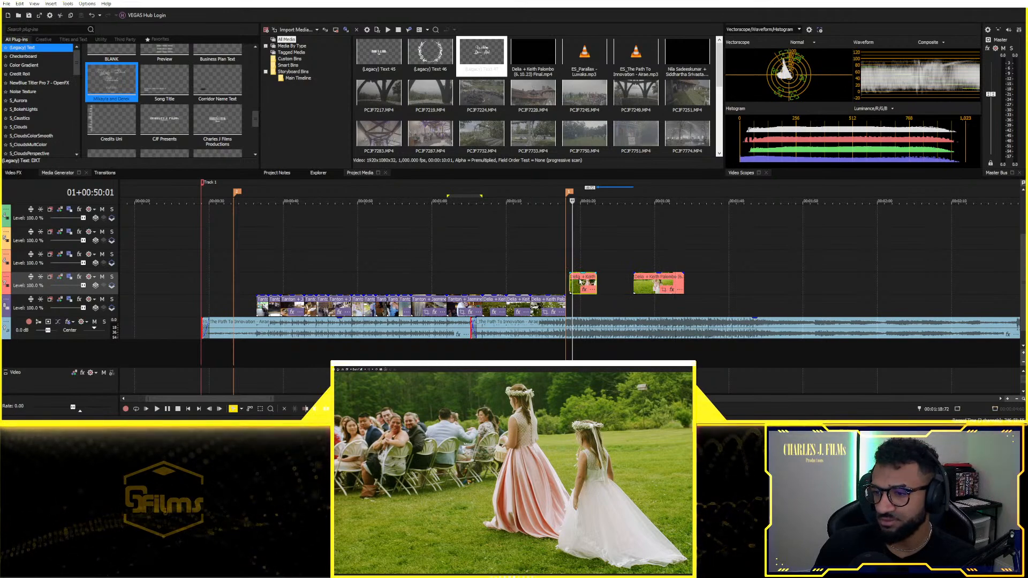
{"action": "left_click_drag", "start_coordinate": [575, 303], "coordinate": [487, 266]}
{"action": "left_click_drag", "start_coordinate": [635, 286], "coordinate": [591, 303]}
{"action": "key", "text": "ctrl+z"}
{"action": "left_click_drag", "start_coordinate": [648, 287], "coordinate": [577, 309]}
Step: Play the seated-guests flower-girls part from before the marker, split it at 01+00:55:38, and delete the remainder
{"action": "left_click", "coordinate": [534, 285]}
{"action": "key", "text": "space"}
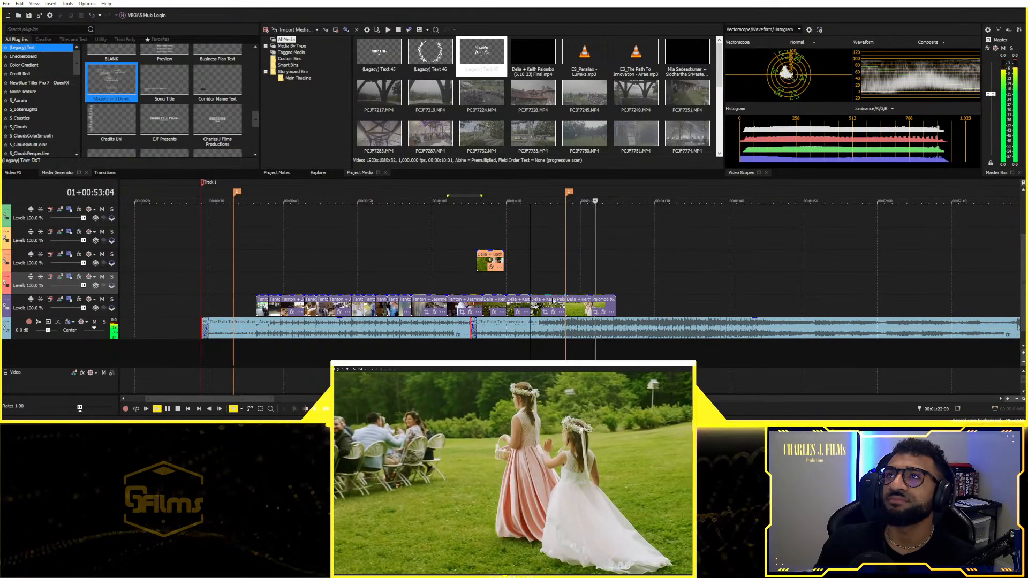
{"action": "scroll", "coordinate": [609, 292], "scroll_direction": "up", "scroll_amount": 5}
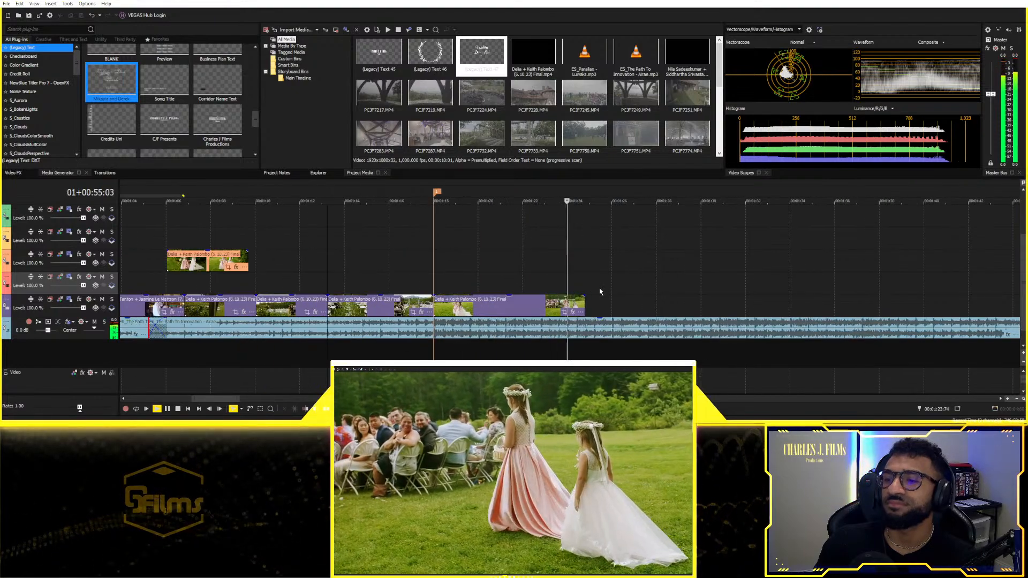
{"action": "left_click", "coordinate": [582, 311]}
{"action": "key", "text": "space"}
{"action": "left_click", "coordinate": [577, 306]}
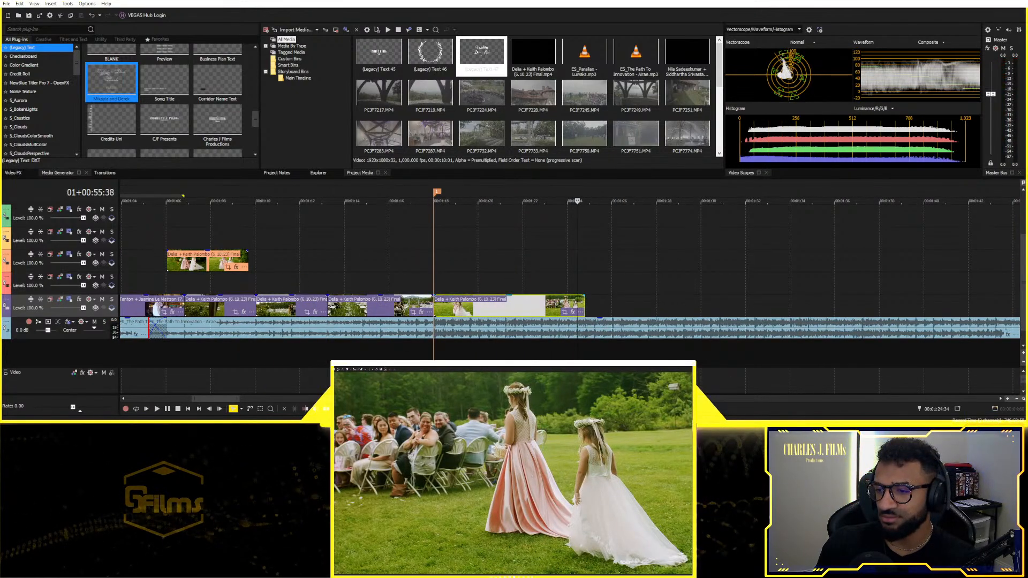
{"action": "key", "text": "s"}
{"action": "key", "text": "Delete"}
Step: Move the opening flower-girls part from the orange track to the marker on the red track and play it
{"action": "left_click", "coordinate": [443, 277]}
{"action": "left_click", "coordinate": [372, 266]}
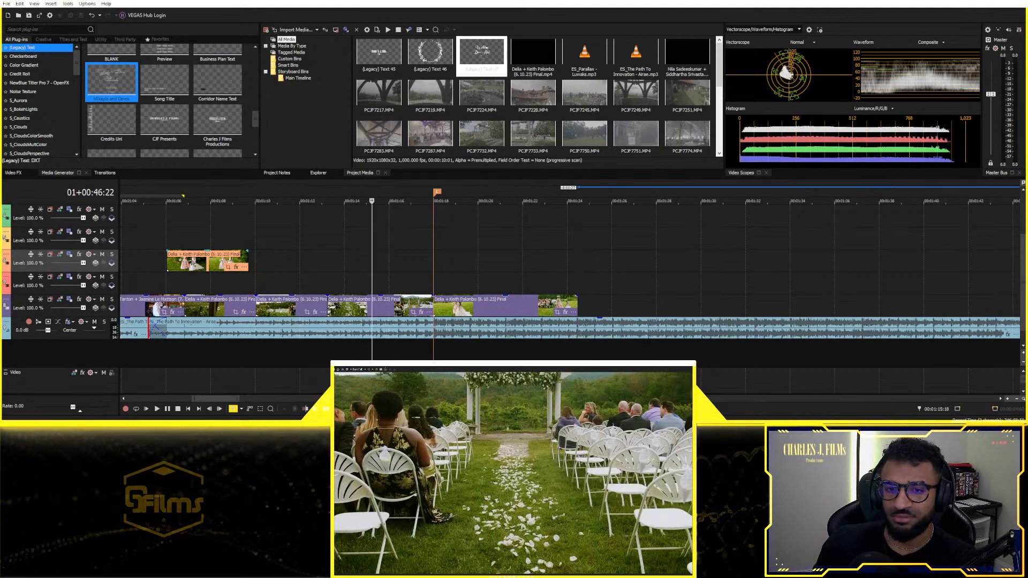
{"action": "left_click", "coordinate": [192, 263]}
{"action": "mouse_move", "coordinate": [192, 263]}
{"action": "left_mouse_down"}
{"action": "mouse_move", "coordinate": [498, 268]}
{"action": "mouse_move", "coordinate": [462, 288]}
{"action": "left_mouse_up"}
{"action": "left_click", "coordinate": [434, 282]}
{"action": "key", "text": "space"}
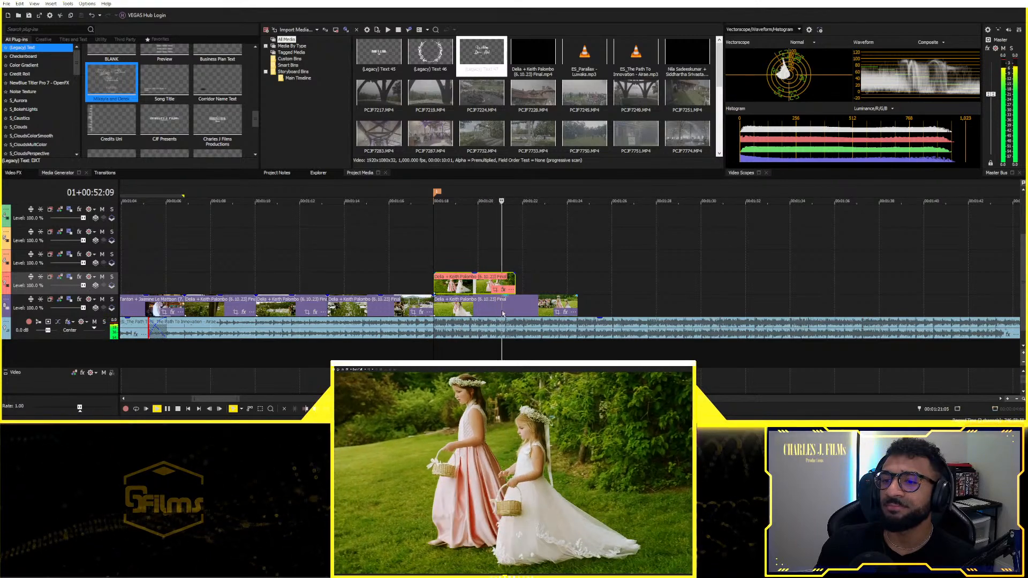
Step: Trim the opening flower-girls shot to end at 01+00:52:19, push the seated-guests shot later, and place the opening shot at the marker on the purple track
{"action": "key", "text": "space"}
{"action": "left_click_drag", "start_coordinate": [513, 282], "coordinate": [649, 305]}
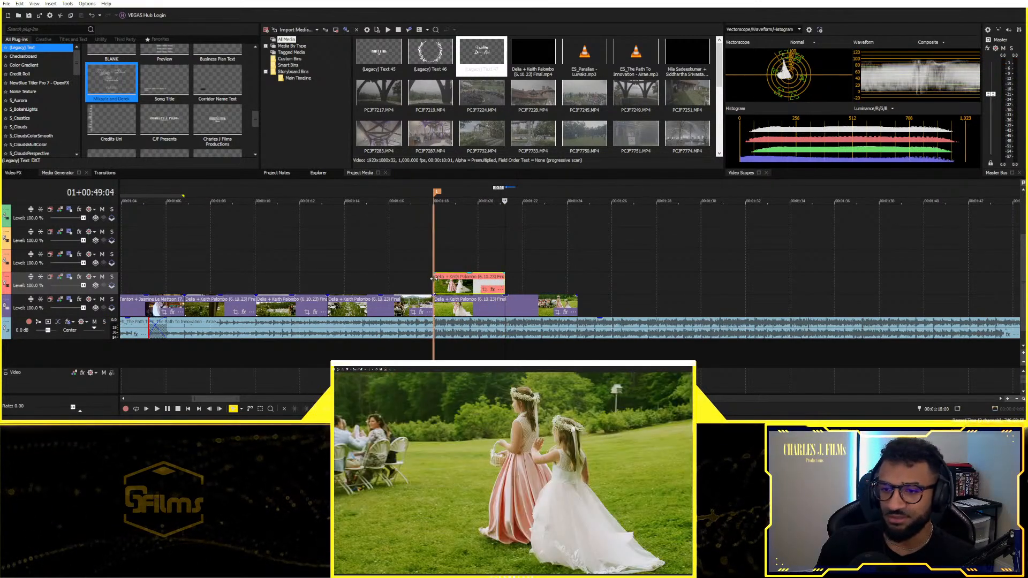
{"action": "left_click", "coordinate": [483, 312]}
{"action": "left_click_drag", "start_coordinate": [453, 288], "coordinate": [455, 308]}
Step: Play through the opening flower-girls shot and move the seated-guests shot against its end at 01+00:52:19
{"action": "left_click", "coordinate": [377, 280]}
{"action": "key", "text": "space"}
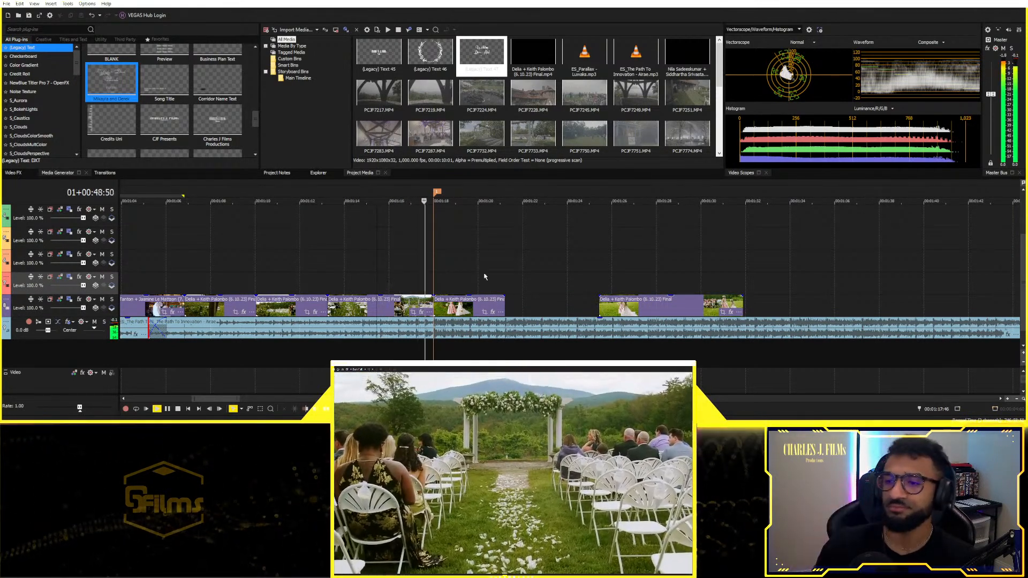
{"action": "scroll", "coordinate": [516, 265], "scroll_direction": "down", "scroll_amount": 3}
{"action": "scroll", "coordinate": [583, 245], "scroll_direction": "down", "scroll_amount": 2}
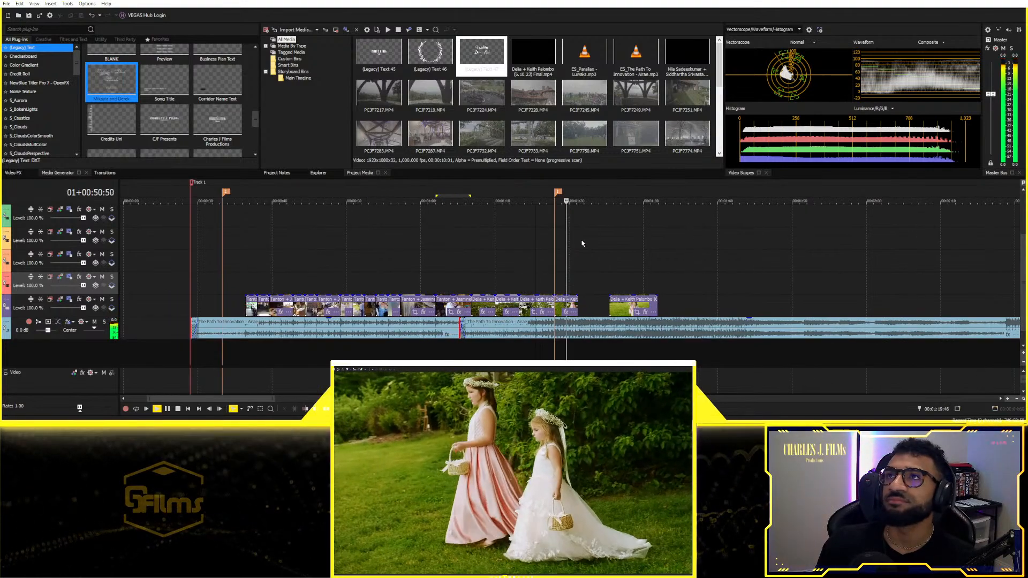
{"action": "scroll", "coordinate": [582, 245], "scroll_direction": "up", "scroll_amount": 3}
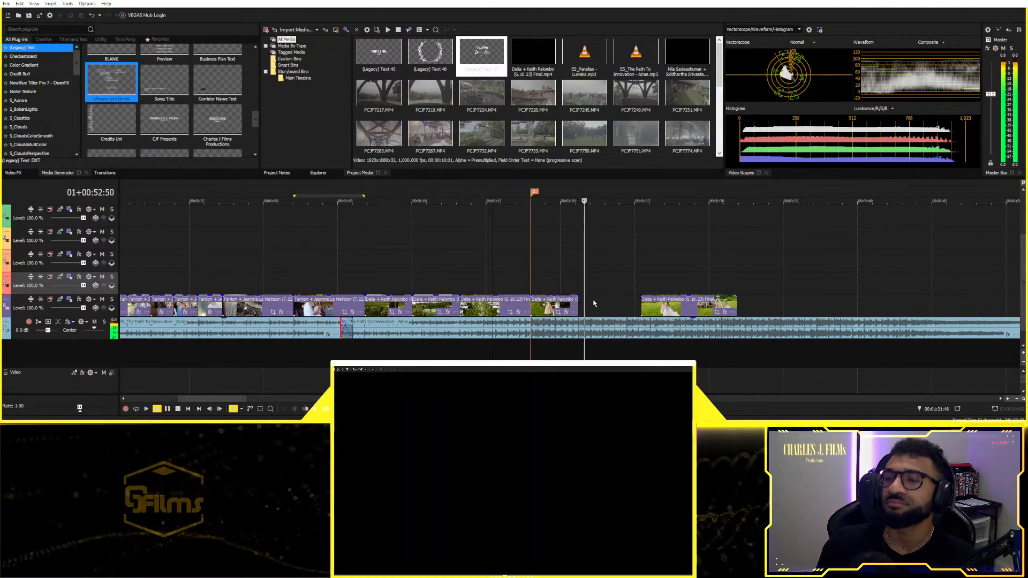
{"action": "key", "text": "space"}
{"action": "left_click_drag", "start_coordinate": [663, 309], "coordinate": [601, 309]}
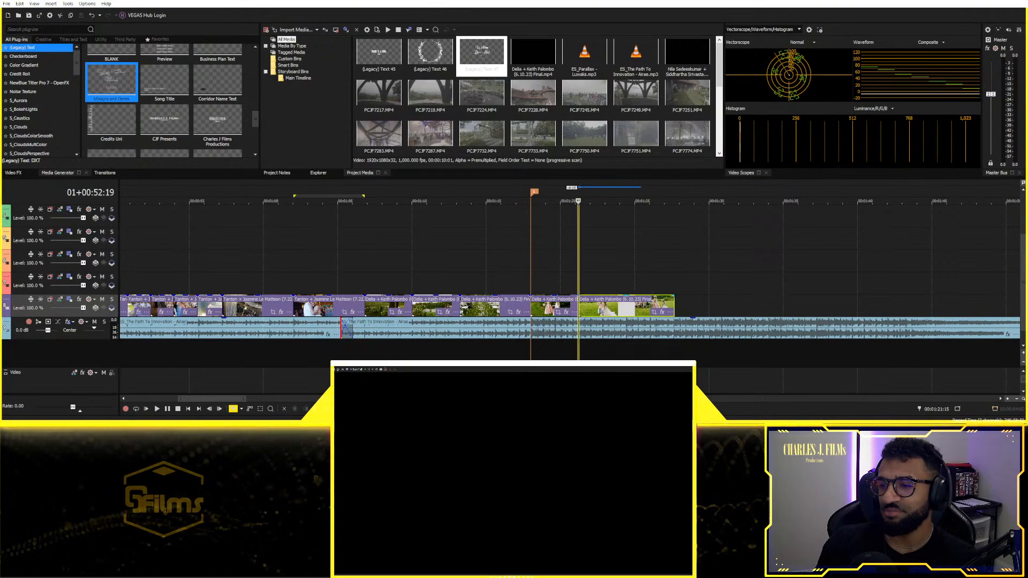
Step: Play both flower-girls shots from the marker, trim off the second shot's opening, and close it up at 01+00:52:19
{"action": "left_click", "coordinate": [530, 289]}
{"action": "key", "text": "space"}
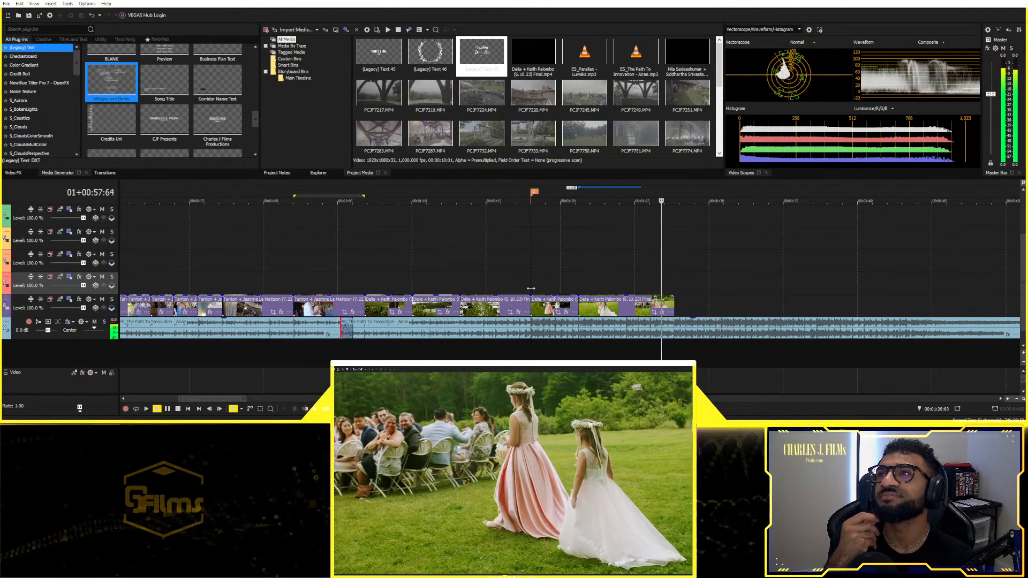
{"action": "key", "text": "space"}
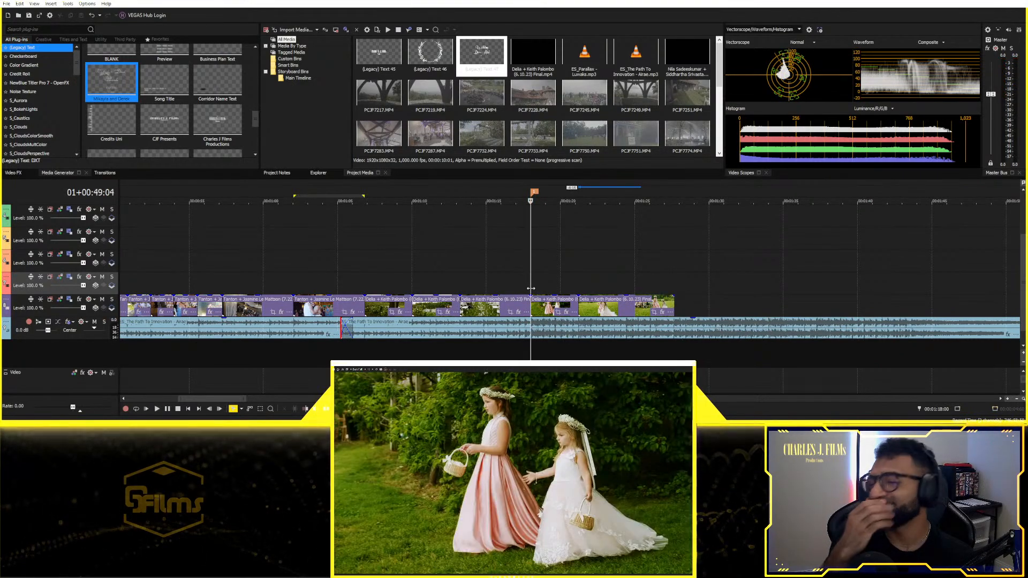
{"action": "key", "text": "space"}
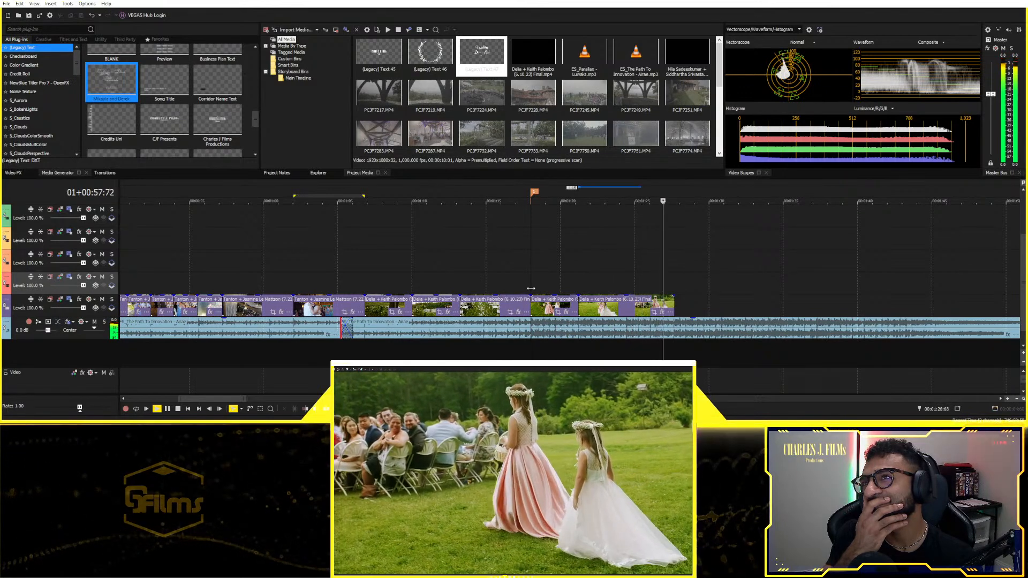
{"action": "key", "text": "space"}
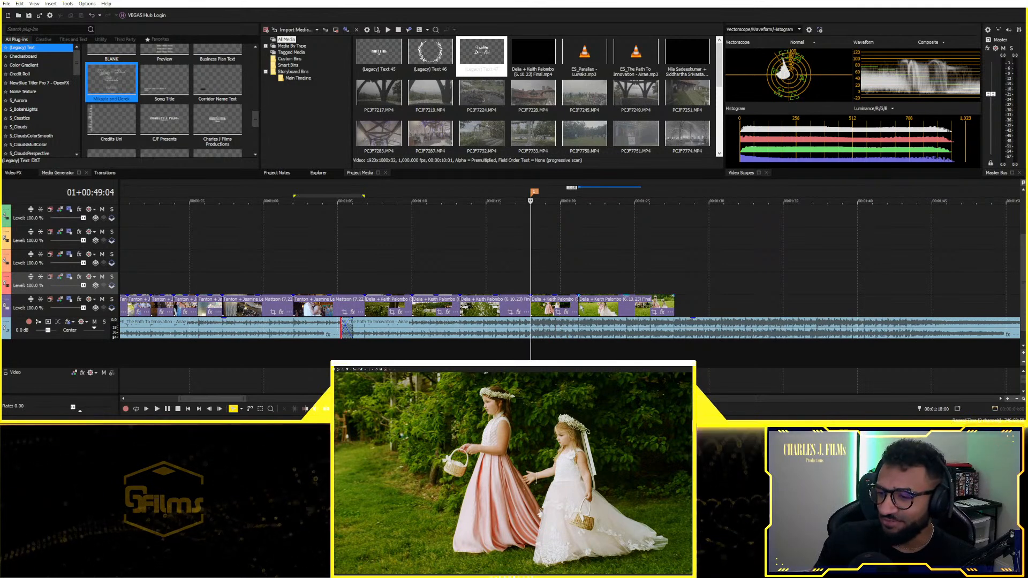
{"action": "left_click_drag", "start_coordinate": [580, 303], "coordinate": [593, 310]}
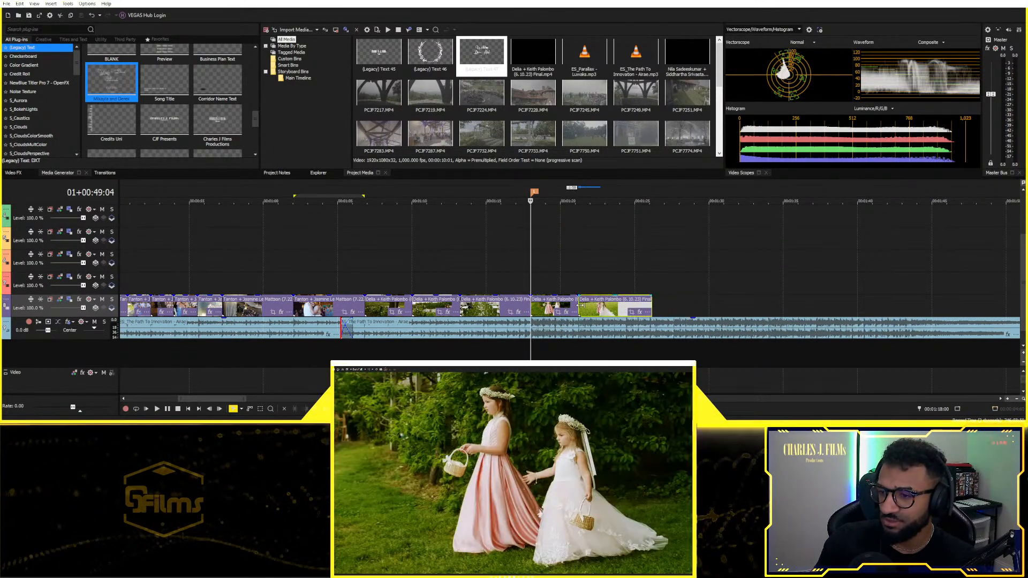
Step: Play the second flower-girls shot, cut off its ending, and replay the sequence from before the marker
{"action": "key", "text": "space"}
{"action": "scroll", "coordinate": [610, 348], "scroll_direction": "up", "scroll_amount": 3}
{"action": "scroll", "coordinate": [611, 348], "scroll_direction": "down", "scroll_amount": 2}
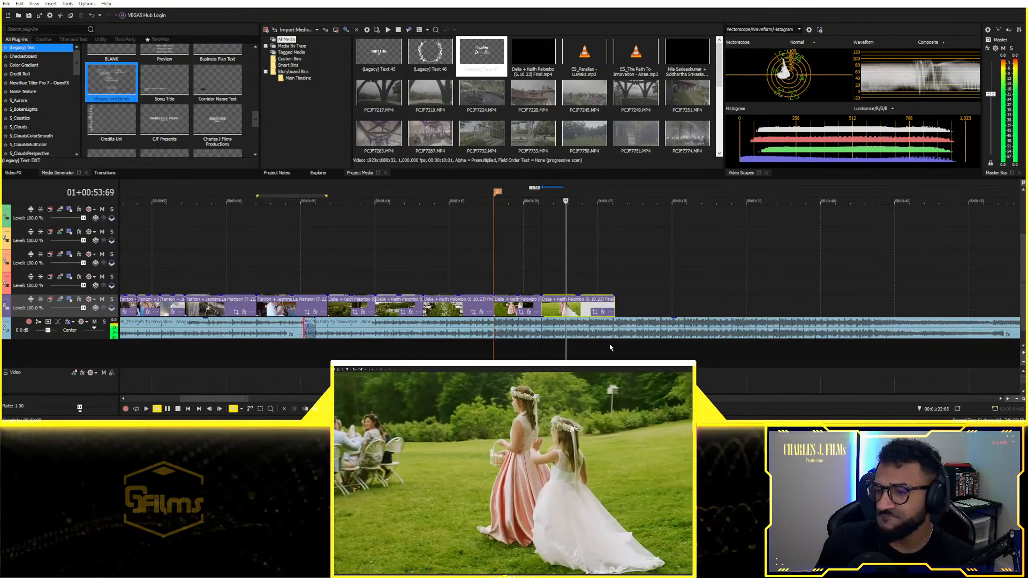
{"action": "key", "text": "space"}
{"action": "key", "text": "s"}
{"action": "key", "text": "Delete"}
{"action": "left_click", "coordinate": [474, 277]}
{"action": "key", "text": "space"}
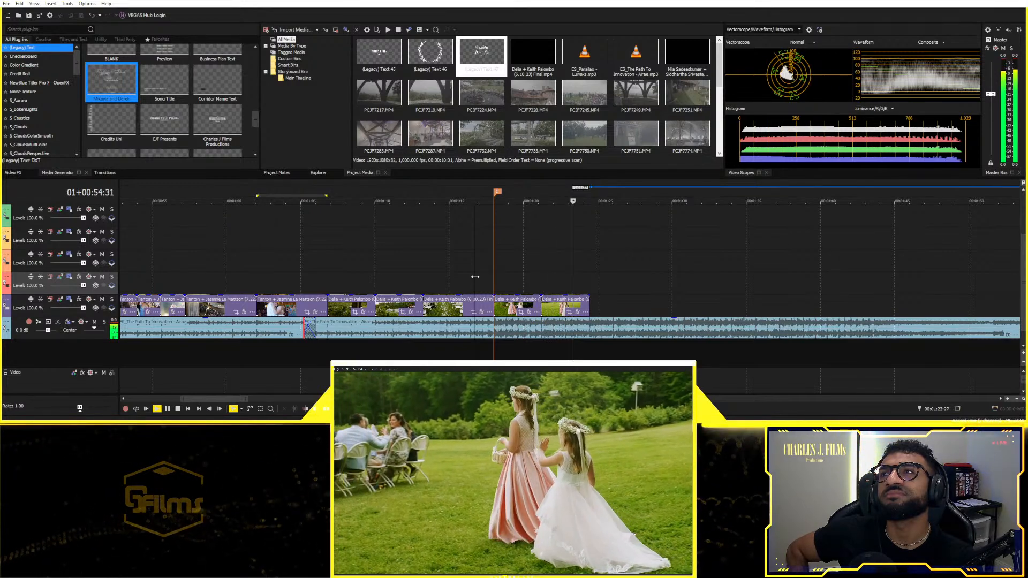
{"action": "key", "text": "space"}
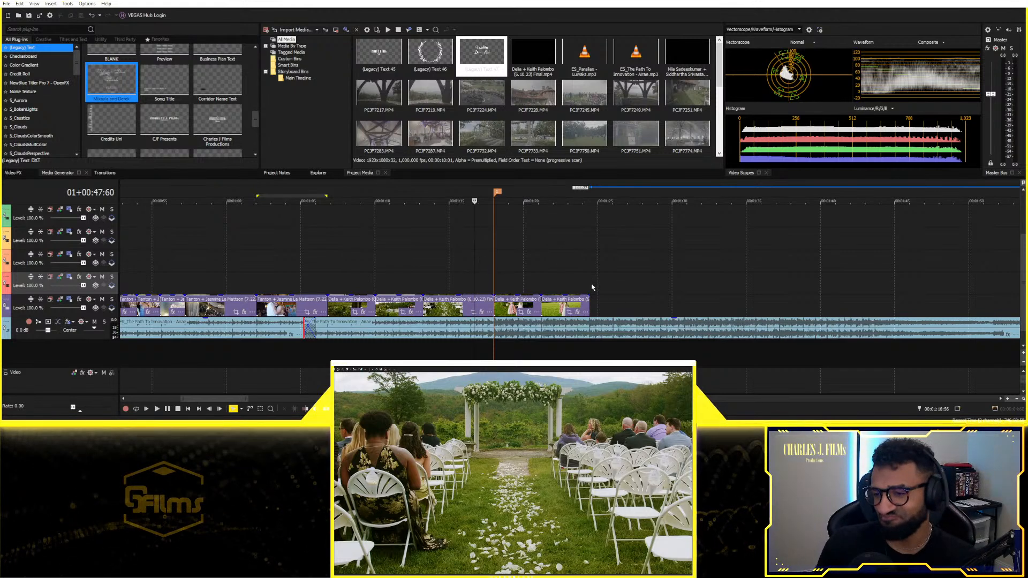
Step: Move the reception speech clip from the remaining footage to the end of the second flower-girls shot and play it
{"action": "scroll", "coordinate": [639, 285], "scroll_direction": "down", "scroll_amount": 4}
{"action": "left_click_drag", "start_coordinate": [720, 308], "coordinate": [456, 307]}
{"action": "left_click", "coordinate": [436, 288]}
{"action": "key", "text": "space"}
Step: Cut the speech clip at about 01+00:58:48, once the seated groom wipes his eyes, and delete the remainder
{"action": "scroll", "coordinate": [485, 305], "scroll_direction": "up", "scroll_amount": 3}
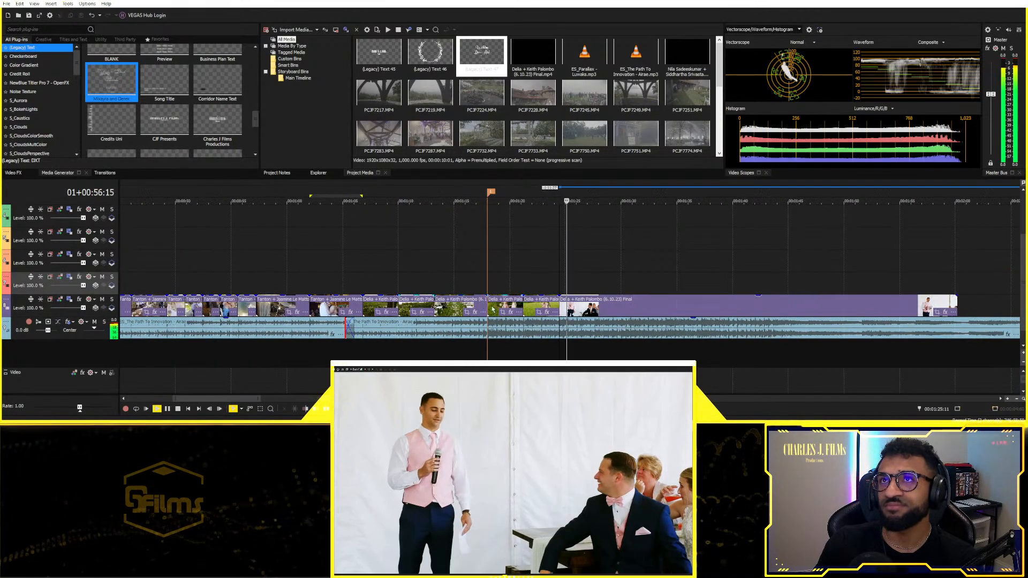
{"action": "scroll", "coordinate": [609, 322], "scroll_direction": "up", "scroll_amount": 3}
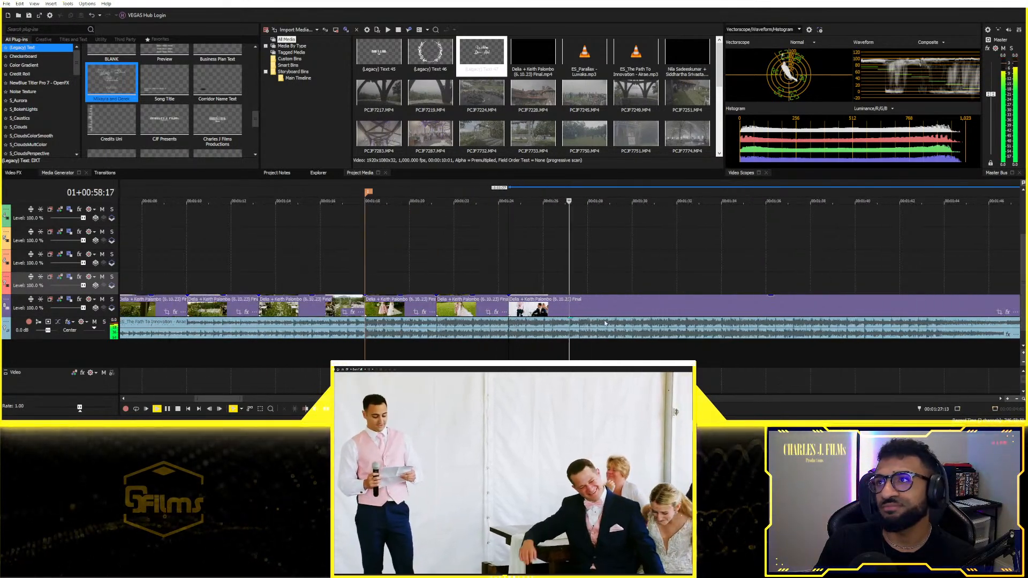
{"action": "left_click", "coordinate": [577, 314]}
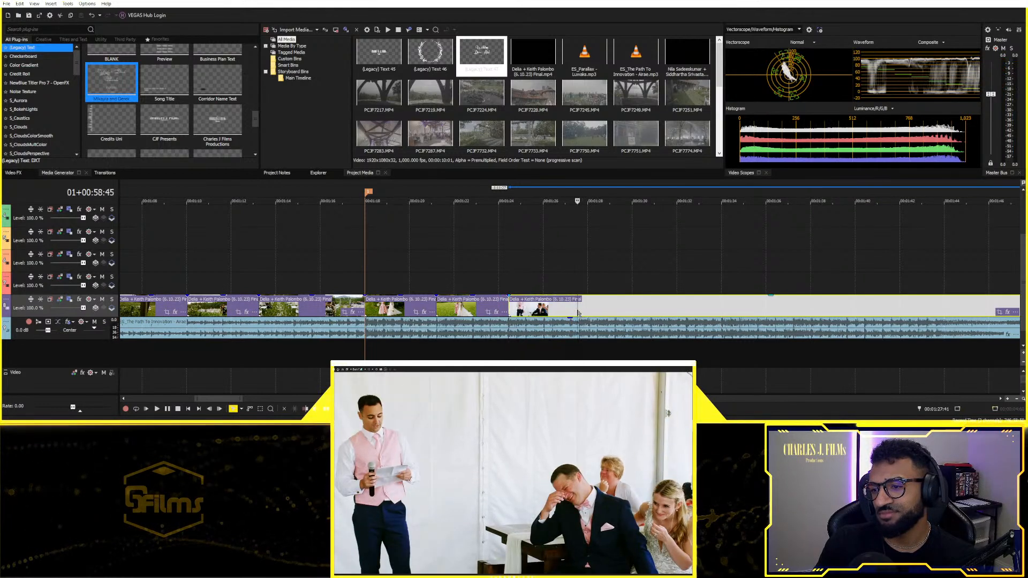
{"action": "scroll", "coordinate": [584, 311], "scroll_direction": "down", "scroll_amount": 5}
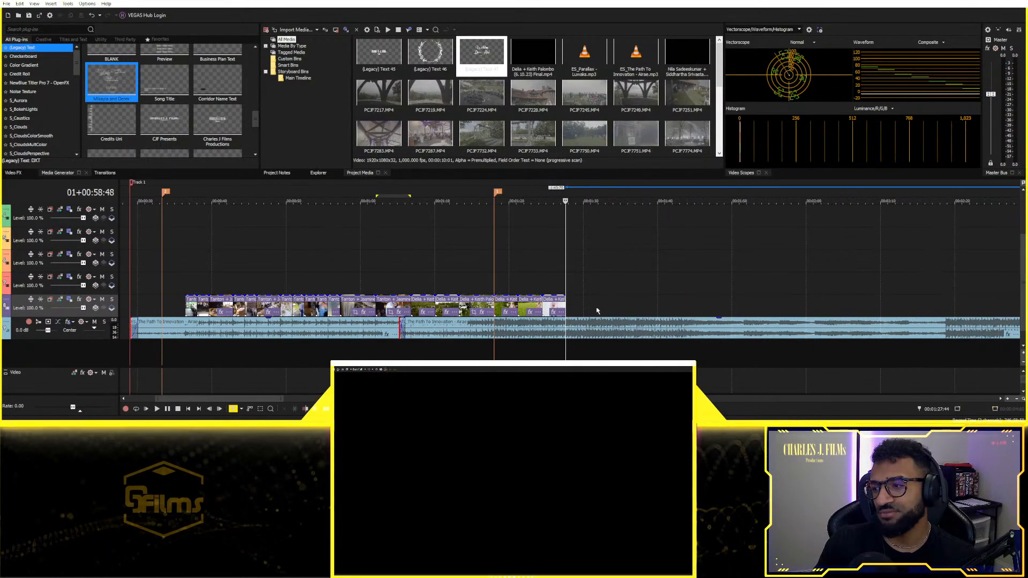
Step: Play the flower-girls shots from just before the marker to check their flow with the music
{"action": "left_click", "coordinate": [486, 287]}
{"action": "key", "text": "space"}
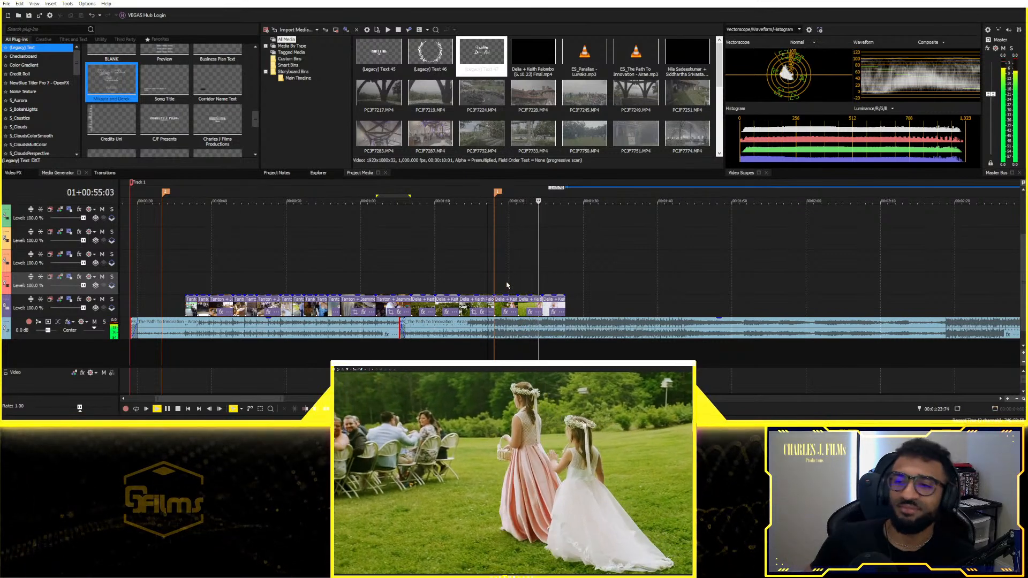
{"action": "key", "text": "space"}
Step: Place a separate copy of the "a CHARLES J. FILMs Production" title on the topmost track, starting at the original's end at 01+00:07:35
{"action": "scroll", "coordinate": [300, 249], "scroll_direction": "up", "scroll_amount": 6}
{"action": "scroll", "coordinate": [323, 272], "scroll_direction": "down", "scroll_amount": 4}
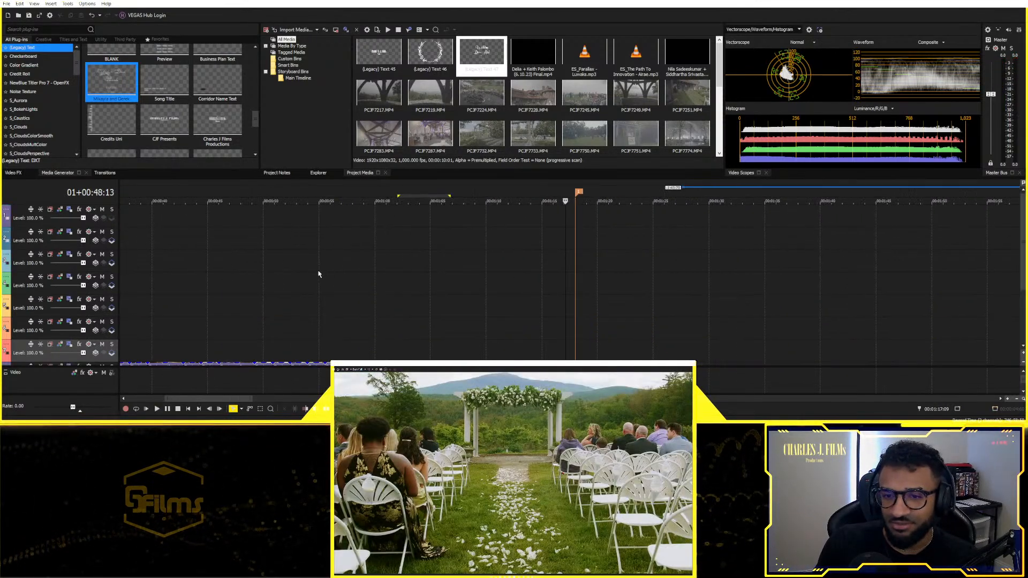
{"action": "left_click", "coordinate": [247, 275]}
{"action": "scroll", "coordinate": [278, 264], "scroll_direction": "up", "scroll_amount": 3}
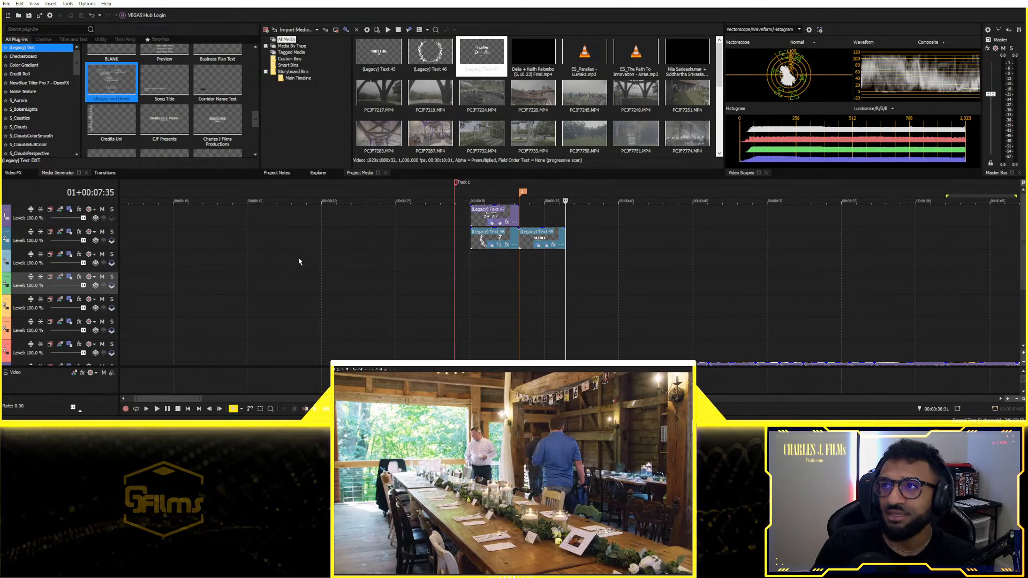
{"action": "key", "text": "ctrl+a"}
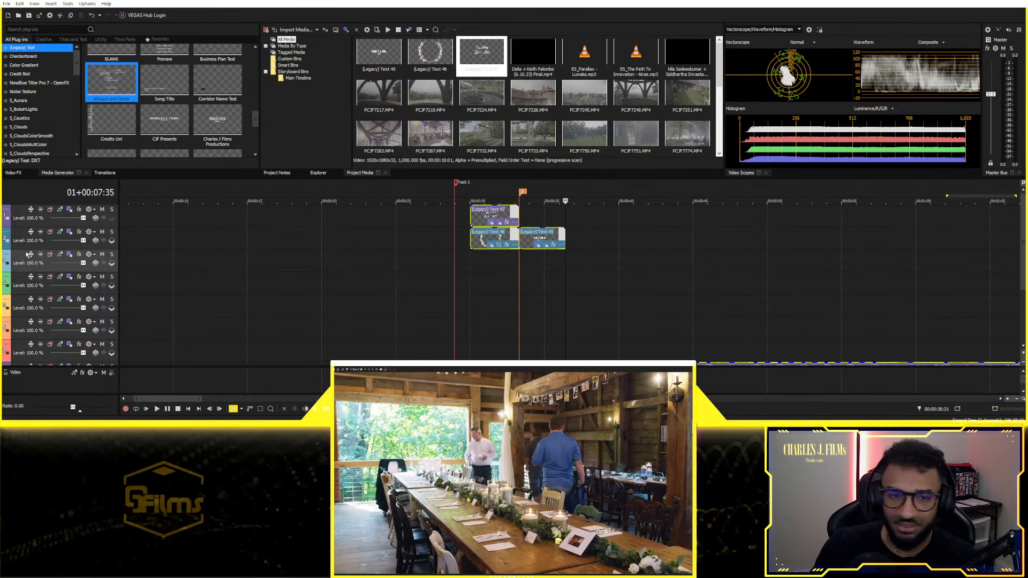
{"action": "left_click", "coordinate": [523, 235]}
{"action": "scroll", "coordinate": [528, 246], "scroll_direction": "down", "scroll_amount": 3}
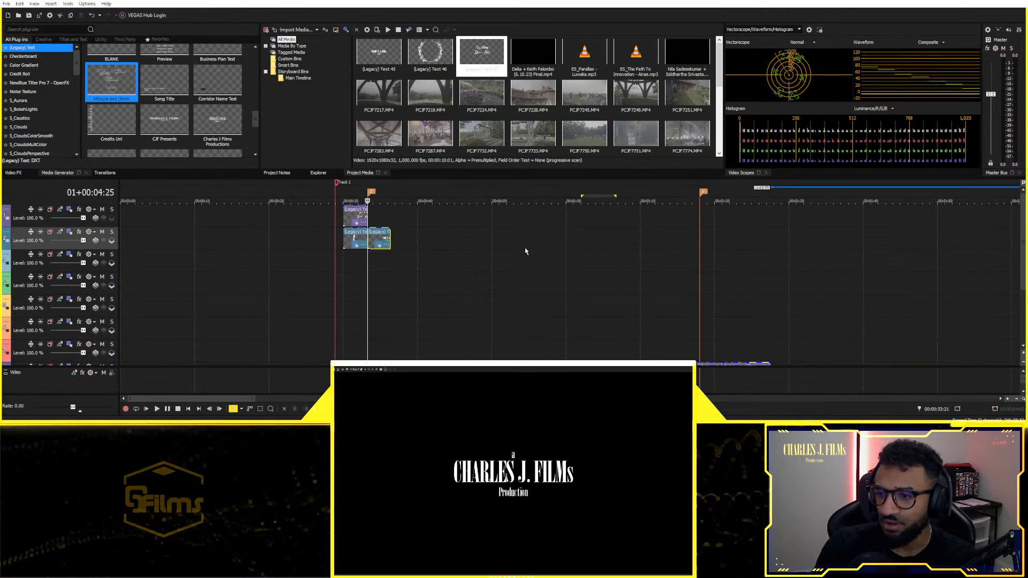
{"action": "left_click", "coordinate": [391, 236]}
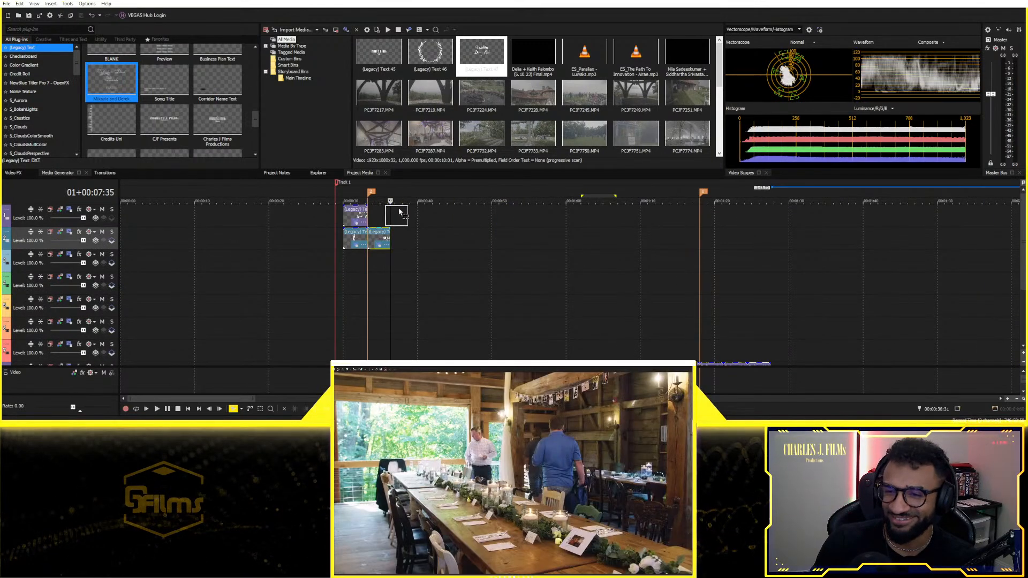
{"action": "left_click_drag", "start_coordinate": [405, 208], "coordinate": [405, 207]}
{"action": "left_click", "coordinate": [569, 172]}
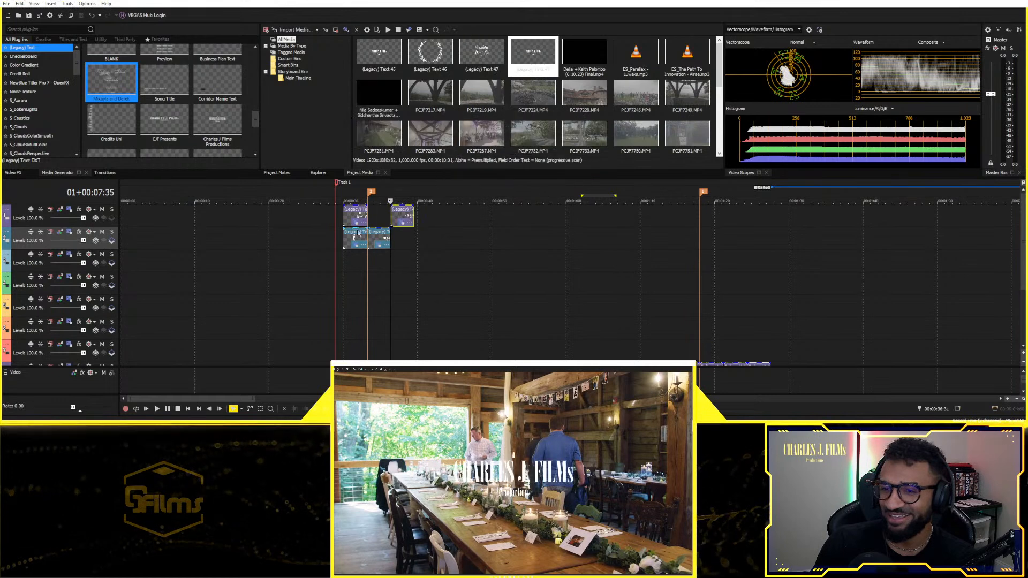
Step: Stretch the copied title to the red end line past all remaining footage and lower its opacity
{"action": "scroll", "coordinate": [438, 258], "scroll_direction": "down", "scroll_amount": 5}
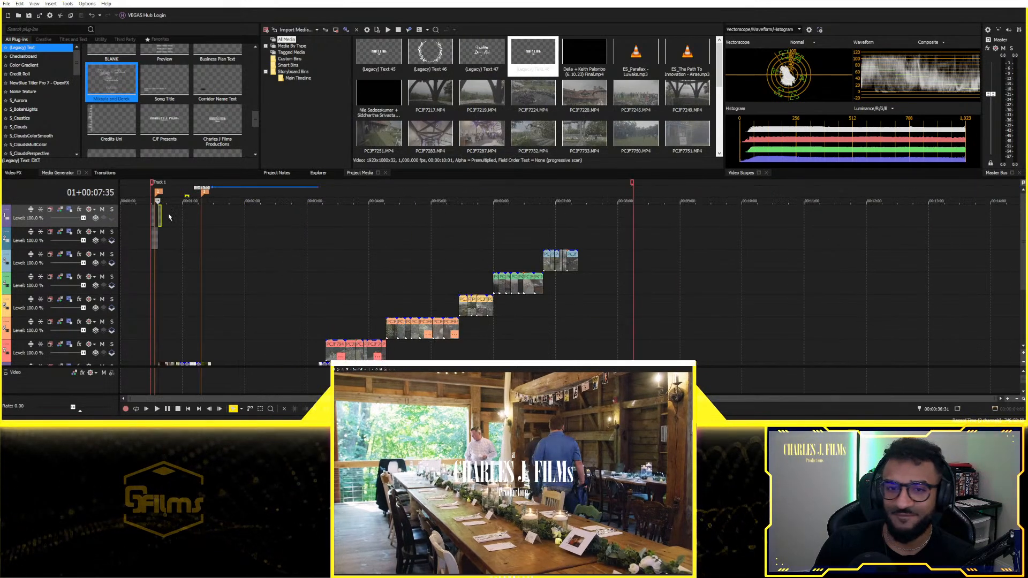
{"action": "left_click_drag", "start_coordinate": [164, 216], "coordinate": [633, 216]}
{"action": "left_click_drag", "start_coordinate": [353, 208], "coordinate": [356, 222]}
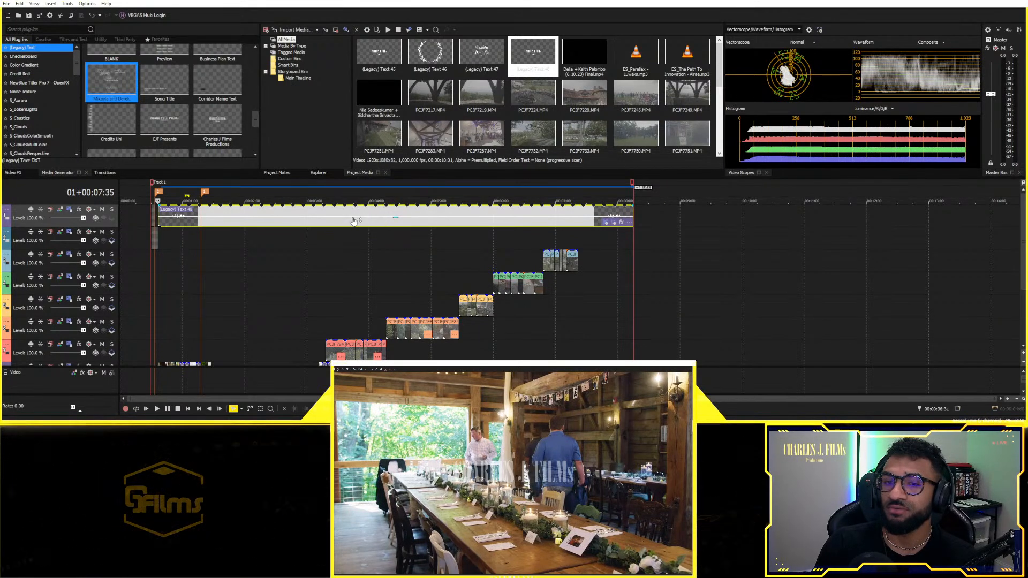
Step: Resize the stretched title's Pan/Crop frame to about 3,543 by 1,993 and position the watermark in the picture's bottom-right corner
{"action": "left_click", "coordinate": [609, 223]}
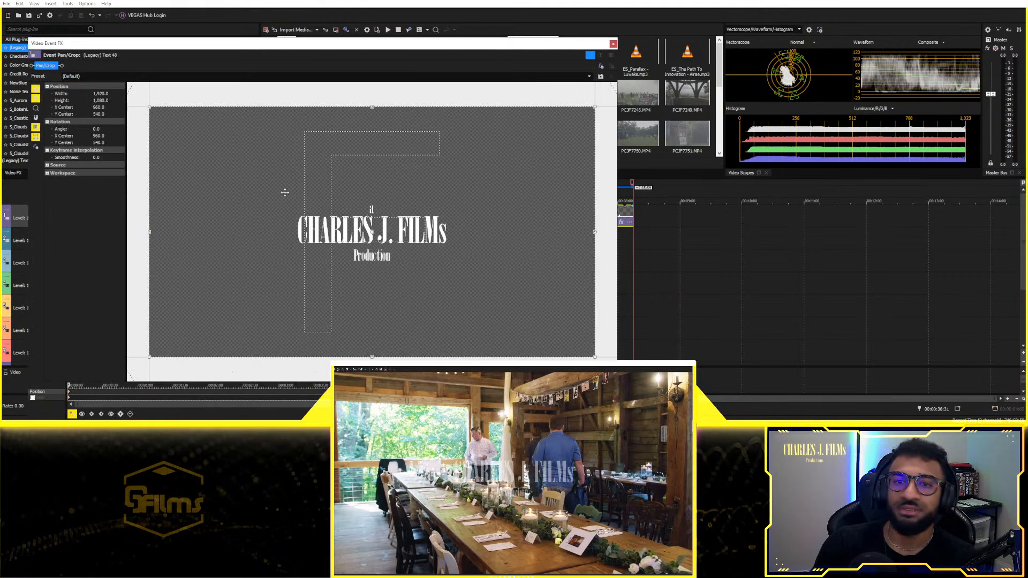
{"action": "left_click_drag", "start_coordinate": [545, 152], "coordinate": [645, 169]}
{"action": "left_click_drag", "start_coordinate": [517, 197], "coordinate": [624, 84]}
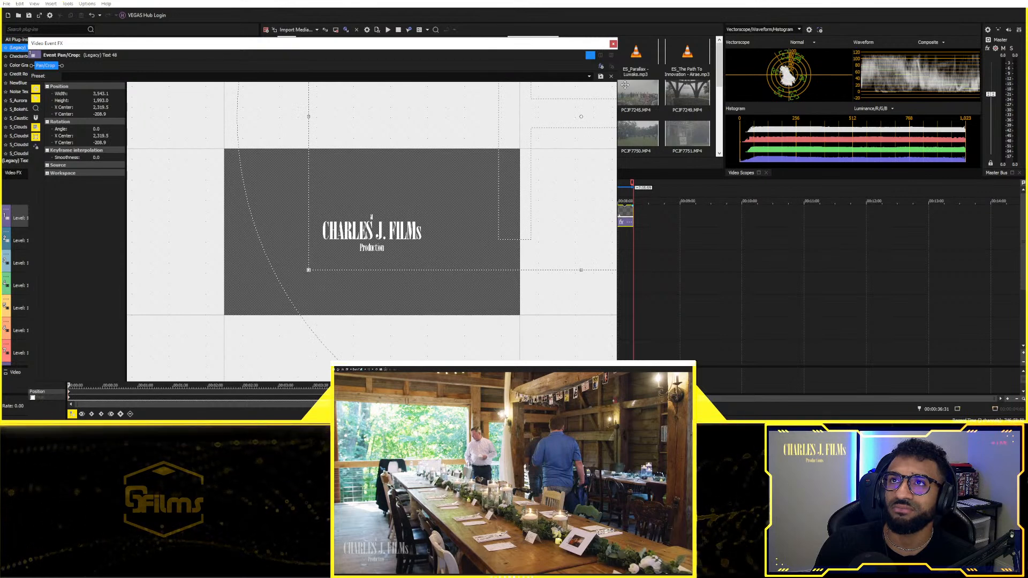
{"action": "left_click_drag", "start_coordinate": [625, 85], "coordinate": [283, 105]}
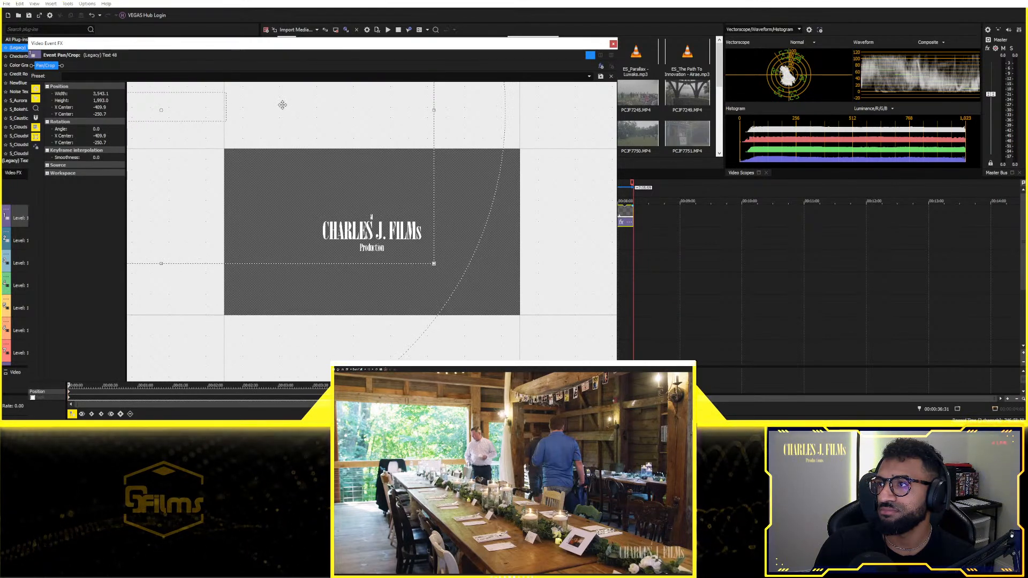
{"action": "left_click", "coordinate": [612, 44]}
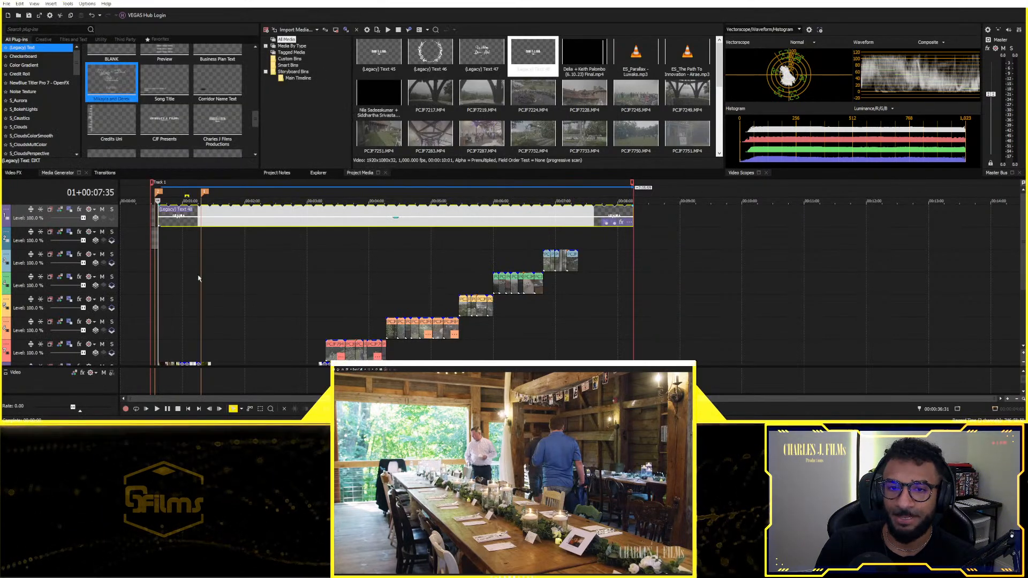
Step: Play the opening title from just before the first shots to check how it leads into the watermark
{"action": "left_click", "coordinate": [153, 273]}
{"action": "key", "text": "space"}
{"action": "scroll", "coordinate": [285, 270], "scroll_direction": "up", "scroll_amount": 2}
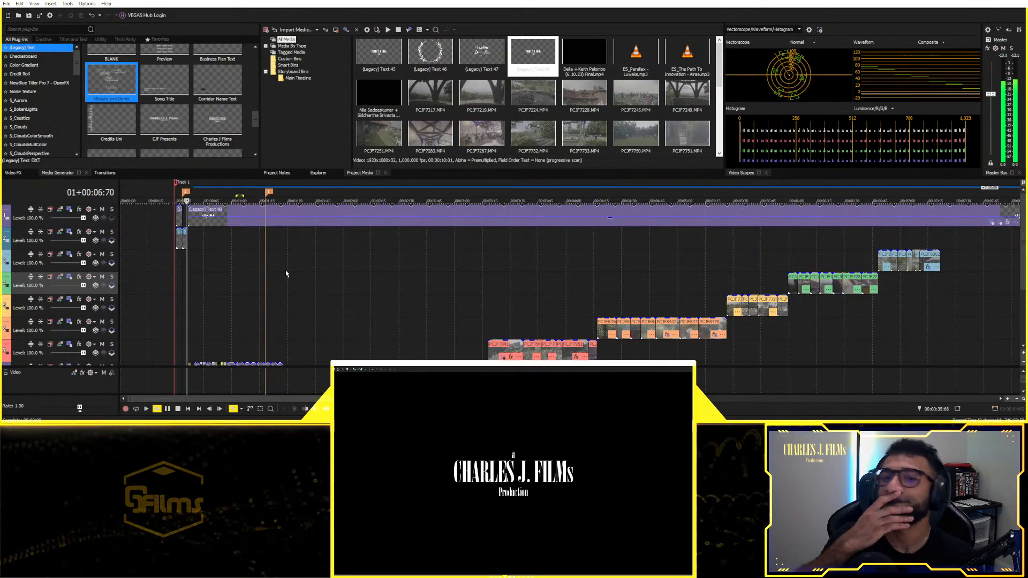
{"action": "key", "text": "space"}
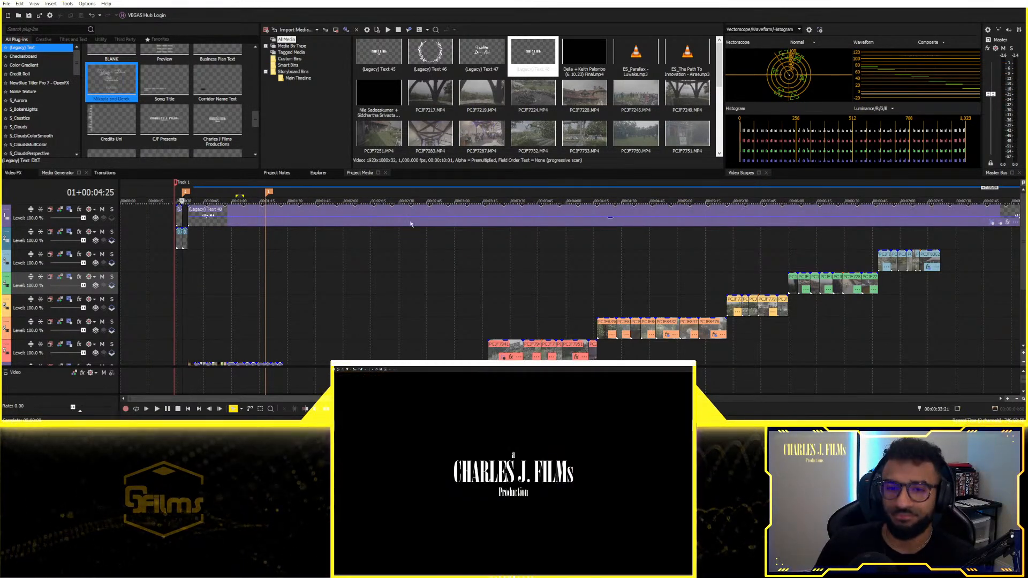
Step: Delete the watermark title's extra Pan/Crop keyframe at 01+00:07:44, which holds the default centred framing
{"action": "left_click", "coordinate": [992, 221]}
{"action": "scroll", "coordinate": [87, 397], "scroll_direction": "up", "scroll_amount": 5}
{"action": "scroll", "coordinate": [87, 397], "scroll_direction": "down", "scroll_amount": 5}
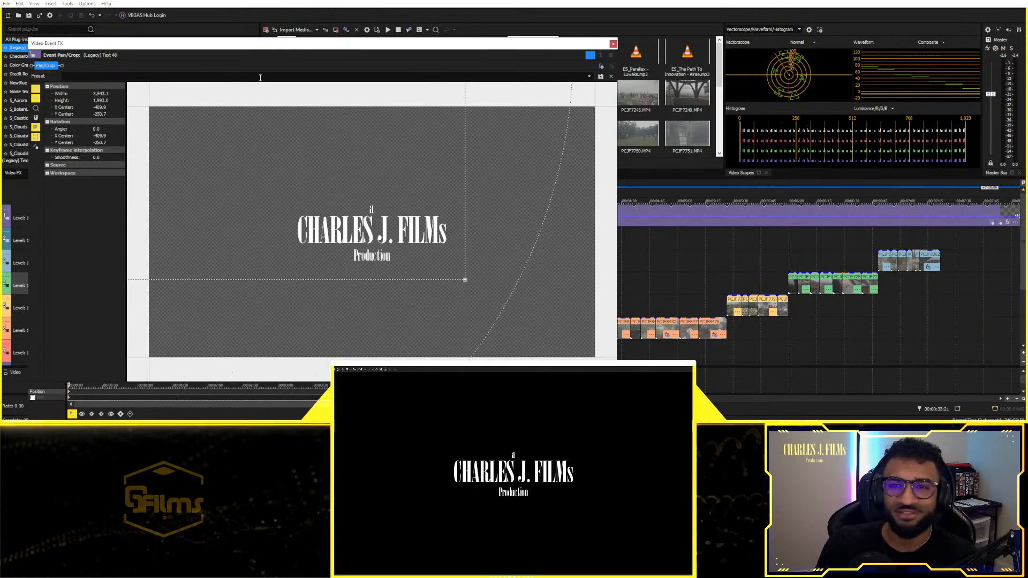
{"action": "left_click_drag", "start_coordinate": [255, 45], "coordinate": [344, 17]}
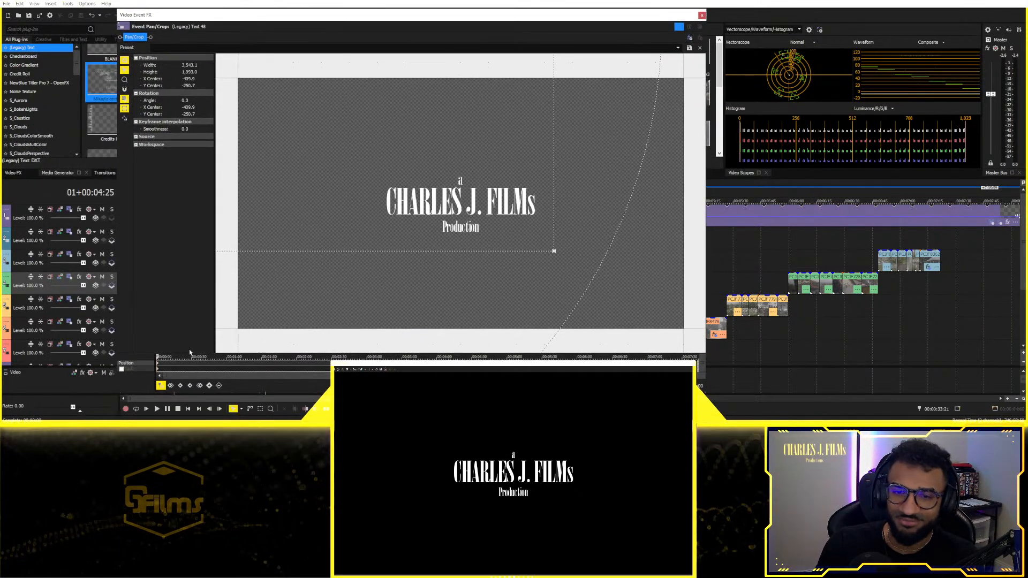
{"action": "scroll", "coordinate": [222, 375], "scroll_direction": "up", "scroll_amount": 4}
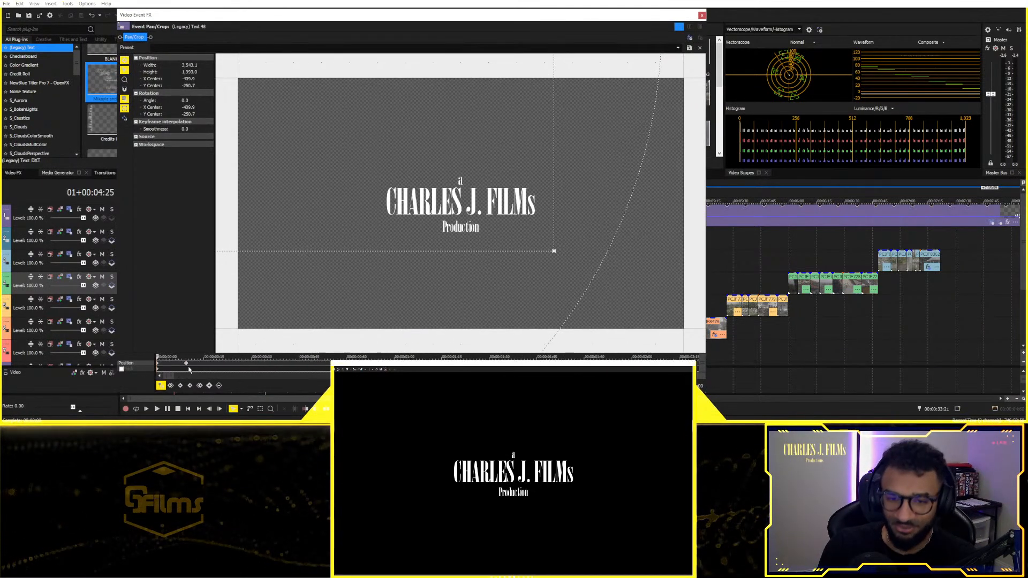
{"action": "scroll", "coordinate": [223, 375], "scroll_direction": "up", "scroll_amount": 3}
{"action": "left_click", "coordinate": [275, 364]}
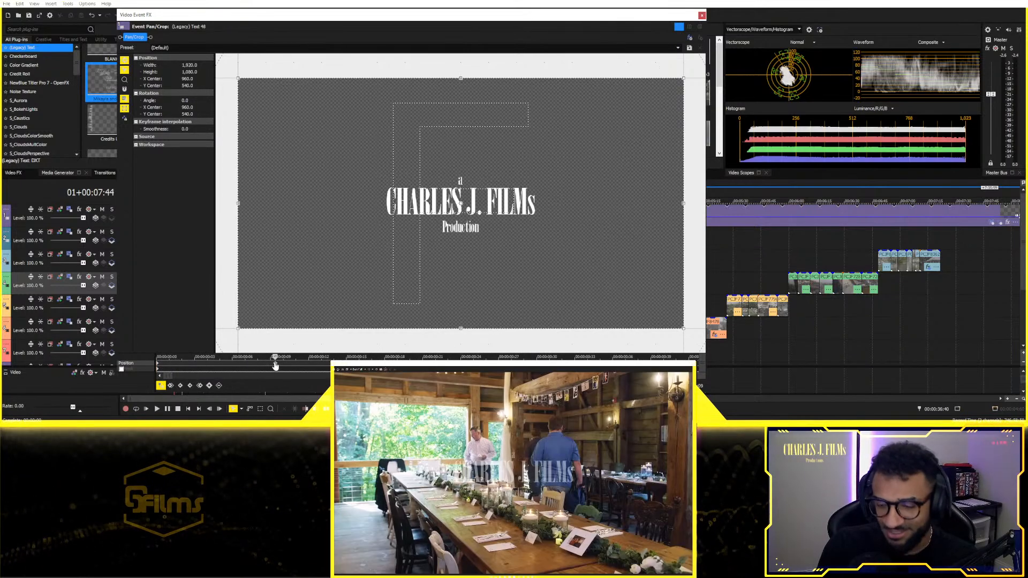
{"action": "key", "text": "Delete"}
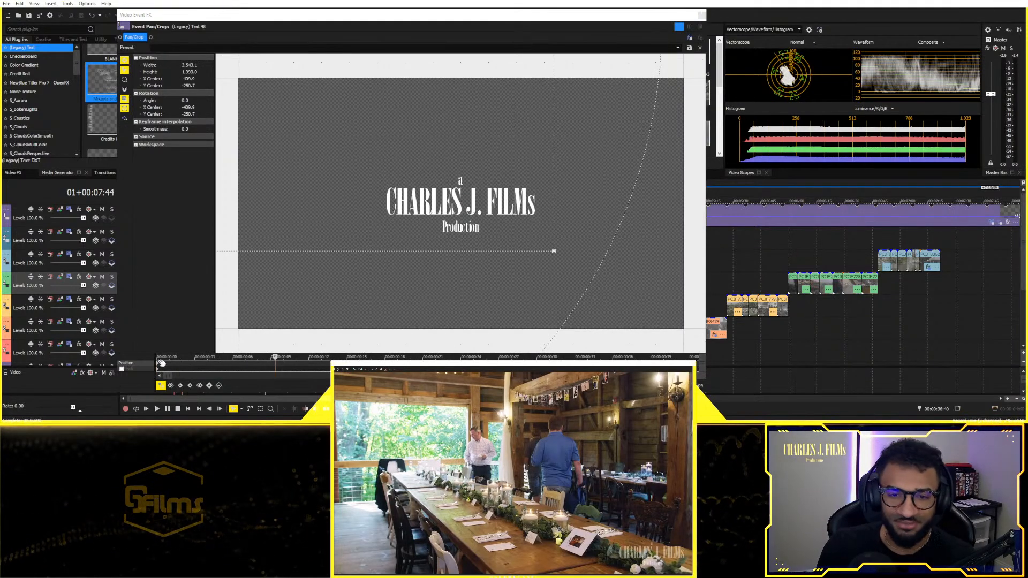
{"action": "left_click", "coordinate": [157, 364]}
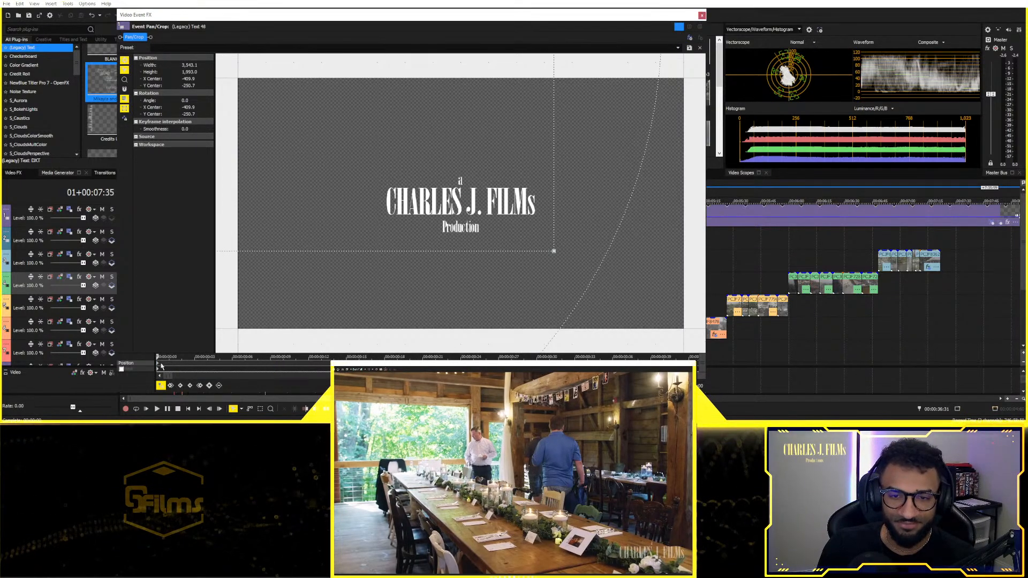
{"action": "left_click", "coordinate": [701, 15]}
Step: Play the arranged shots from the reel's opening to check the corner watermark against the footage
{"action": "scroll", "coordinate": [324, 292], "scroll_direction": "down", "scroll_amount": 2}
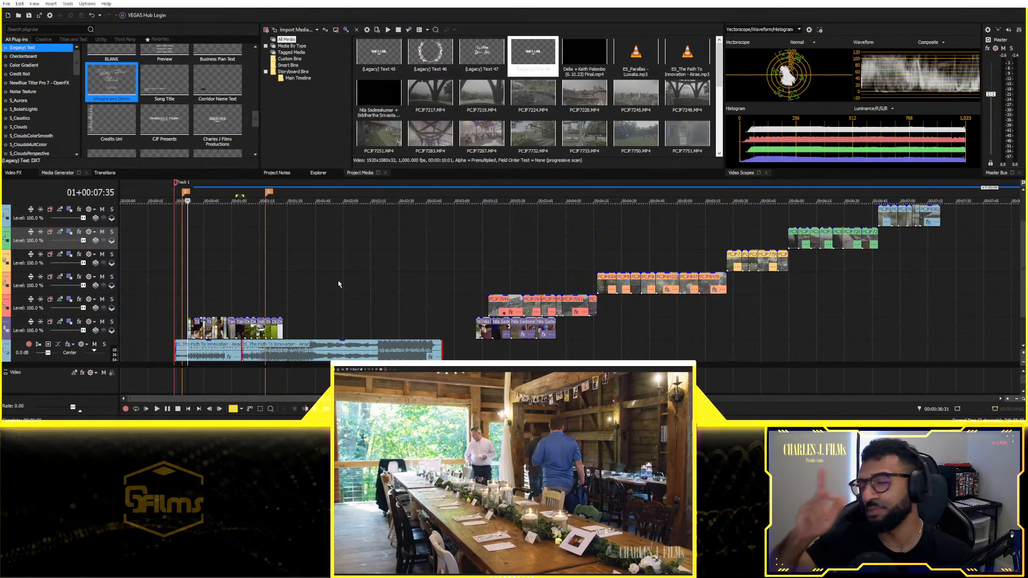
{"action": "scroll", "coordinate": [345, 303], "scroll_direction": "up", "scroll_amount": 2}
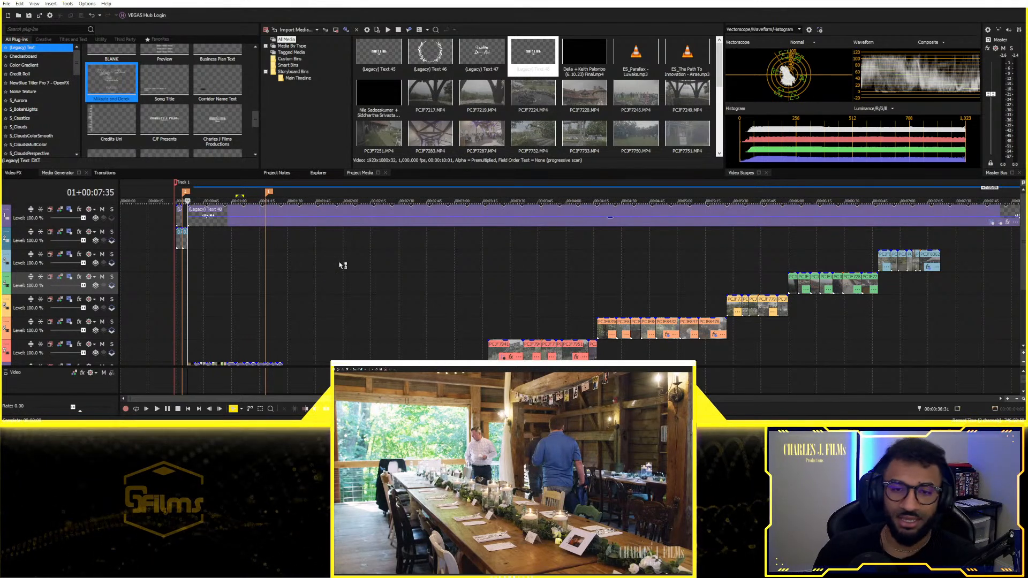
{"action": "scroll", "coordinate": [305, 252], "scroll_direction": "down", "scroll_amount": 3}
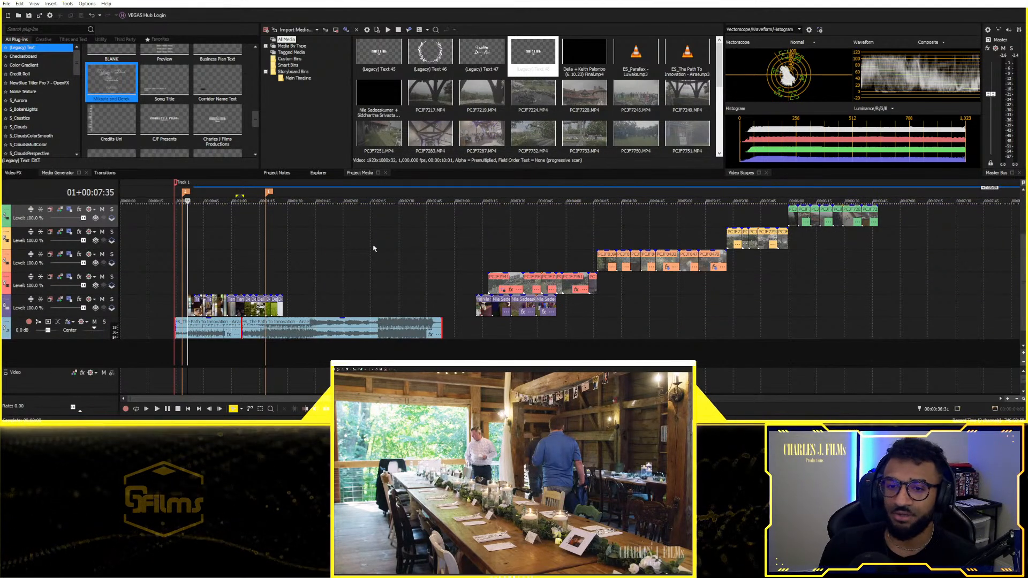
{"action": "scroll", "coordinate": [418, 249], "scroll_direction": "up", "scroll_amount": 5}
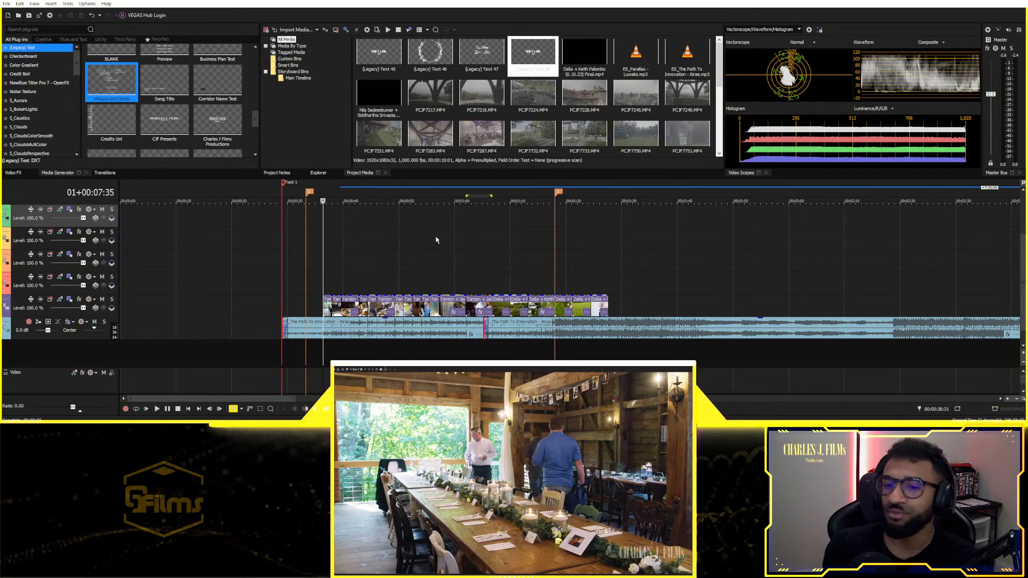
{"action": "left_click", "coordinate": [286, 251]}
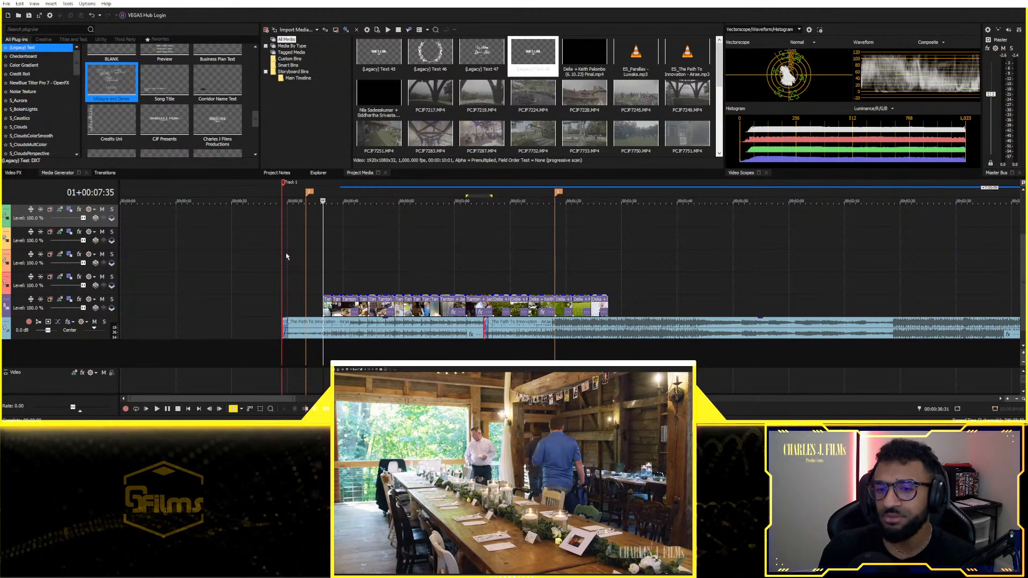
{"action": "key", "text": "space"}
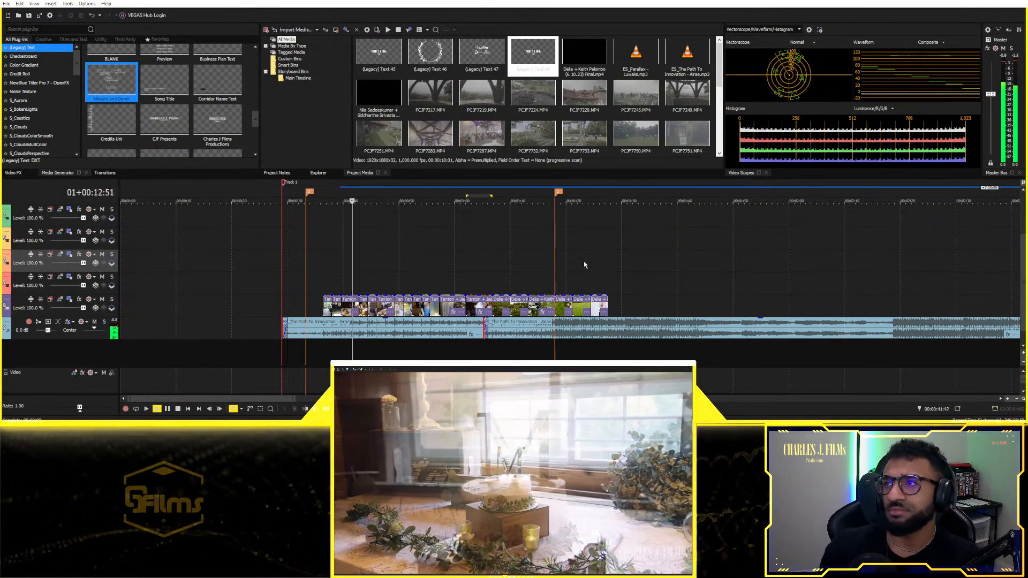
Step: Raise the opacity of the long watermark title on the topmost track so it reads more clearly, and stop playback
{"action": "scroll", "coordinate": [581, 280], "scroll_direction": "up", "scroll_amount": 3}
{"action": "left_click_drag", "start_coordinate": [470, 215], "coordinate": [474, 213]}
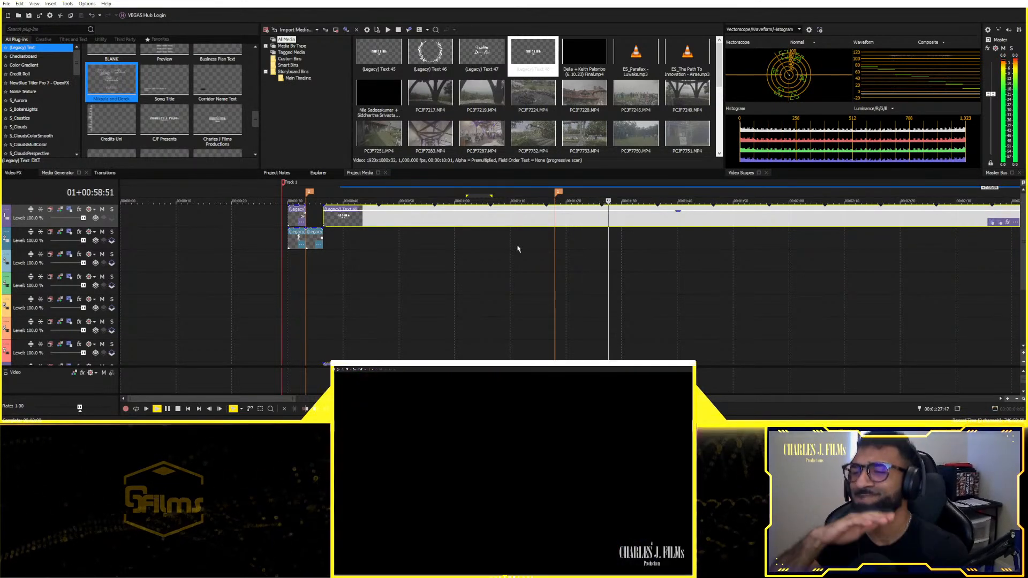
{"action": "key", "text": "Return"}
Step: Play from the flower-girls shots into the speech clip to review the watermark and the end of the edited sequence
{"action": "scroll", "coordinate": [614, 326], "scroll_direction": "down", "scroll_amount": 5}
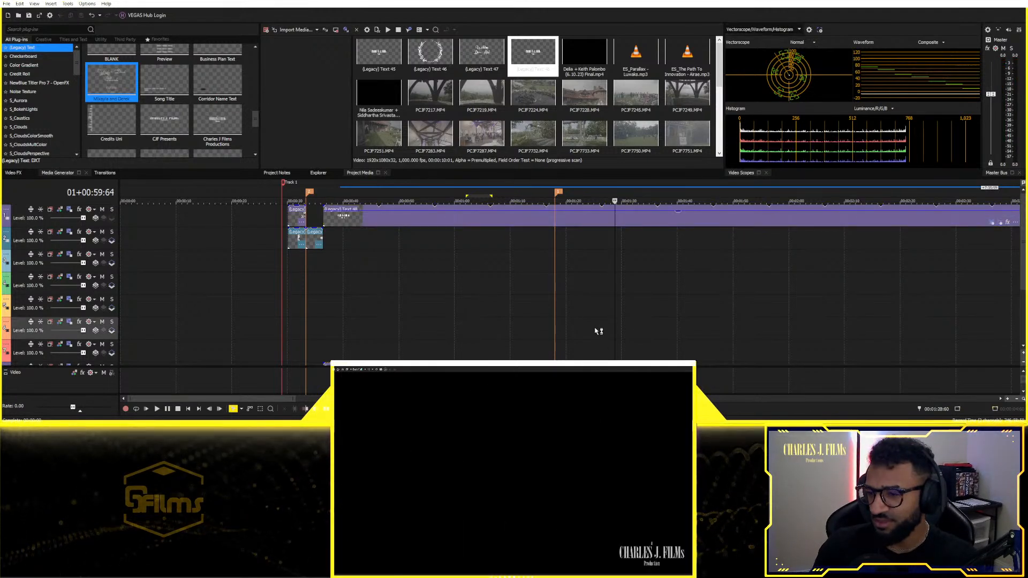
{"action": "scroll", "coordinate": [230, 311], "scroll_direction": "down", "scroll_amount": 2}
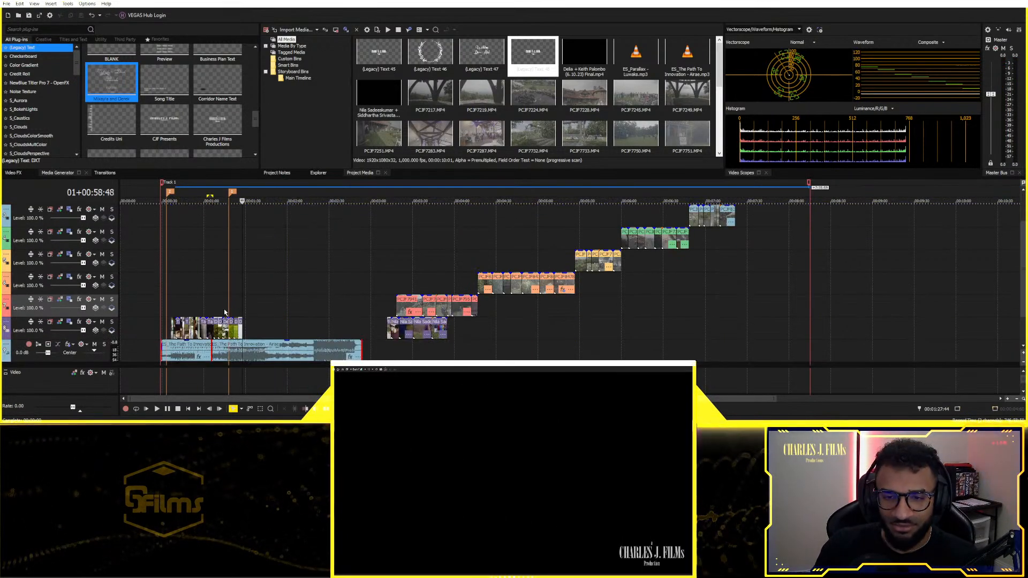
{"action": "left_click", "coordinate": [223, 311]}
{"action": "key", "text": "space"}
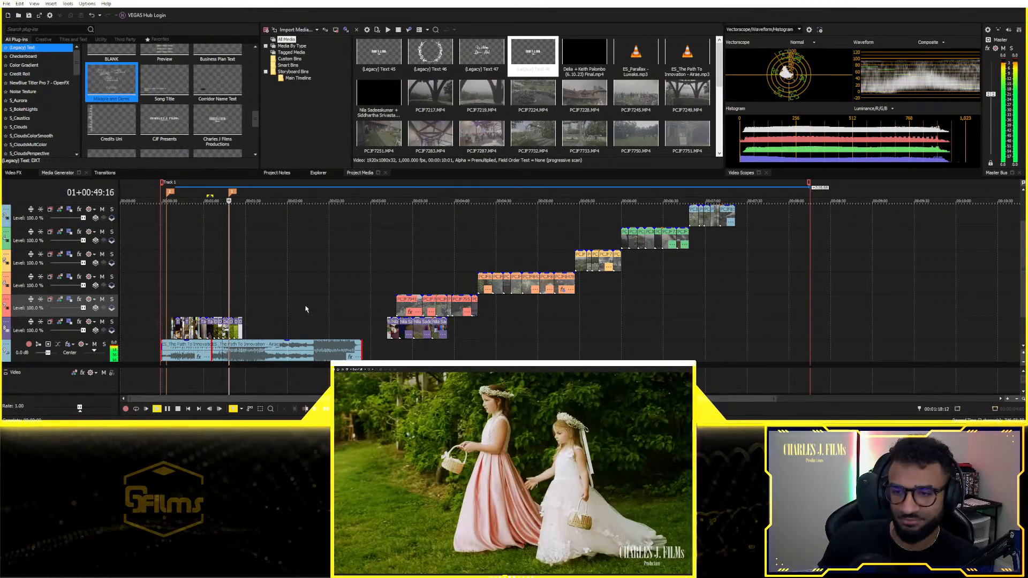
{"action": "scroll", "coordinate": [392, 291], "scroll_direction": "up", "scroll_amount": 3}
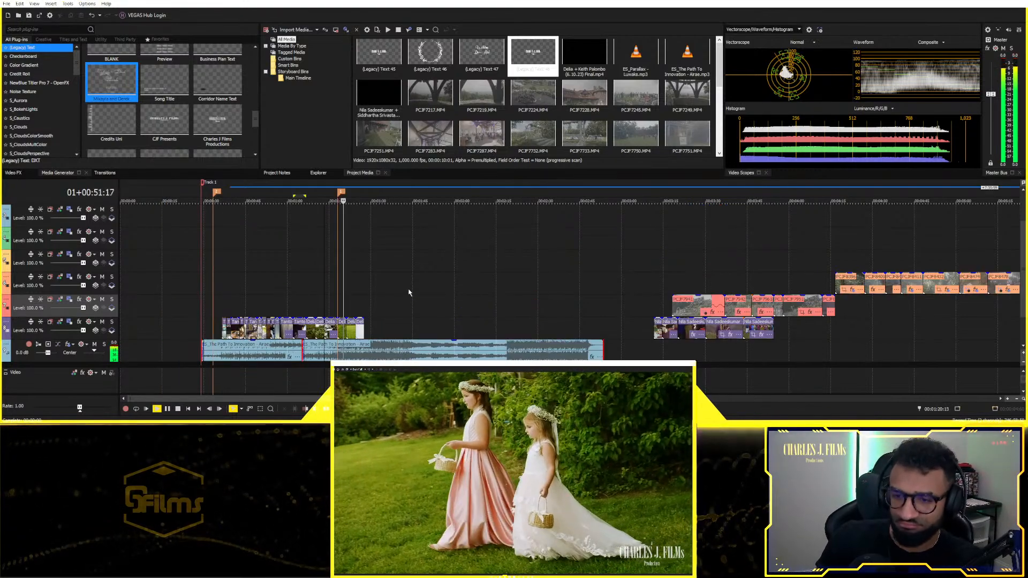
{"action": "scroll", "coordinate": [410, 291], "scroll_direction": "up", "scroll_amount": 2}
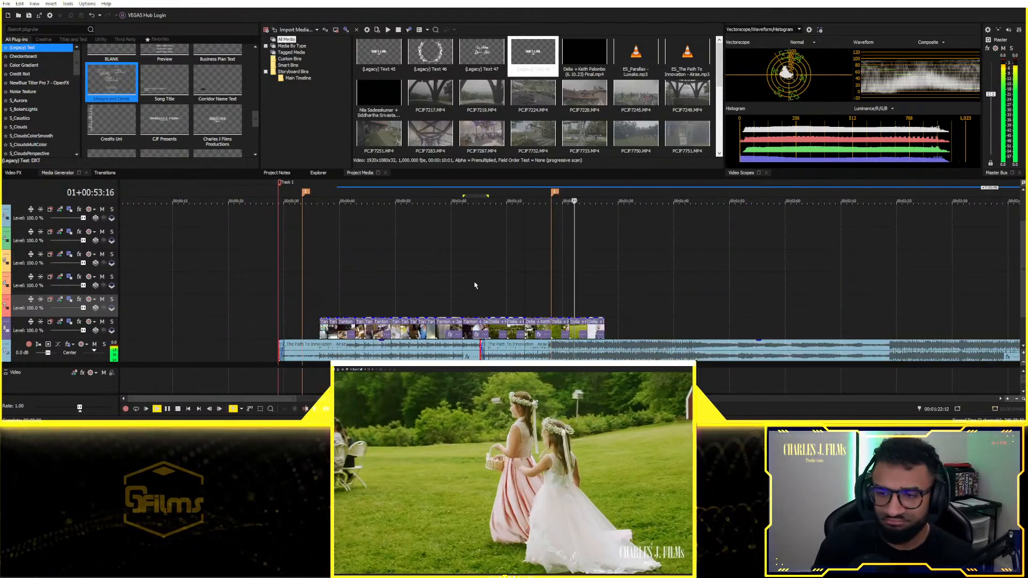
{"action": "scroll", "coordinate": [502, 286], "scroll_direction": "down", "scroll_amount": 1}
{"action": "scroll", "coordinate": [505, 283], "scroll_direction": "up", "scroll_amount": 2}
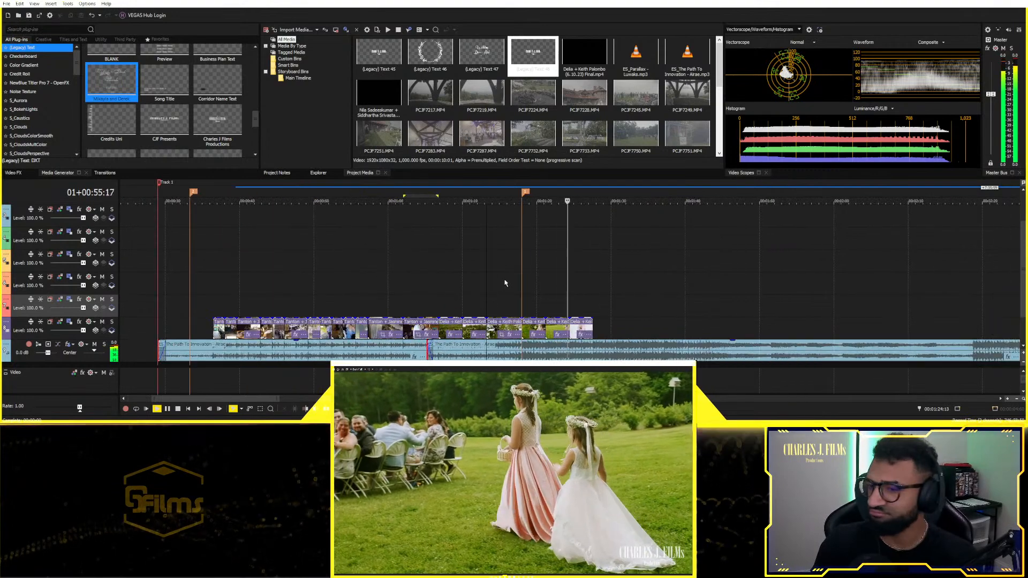
{"action": "scroll", "coordinate": [506, 282], "scroll_direction": "down", "scroll_amount": 1}
{"action": "scroll", "coordinate": [567, 322], "scroll_direction": "up", "scroll_amount": 2}
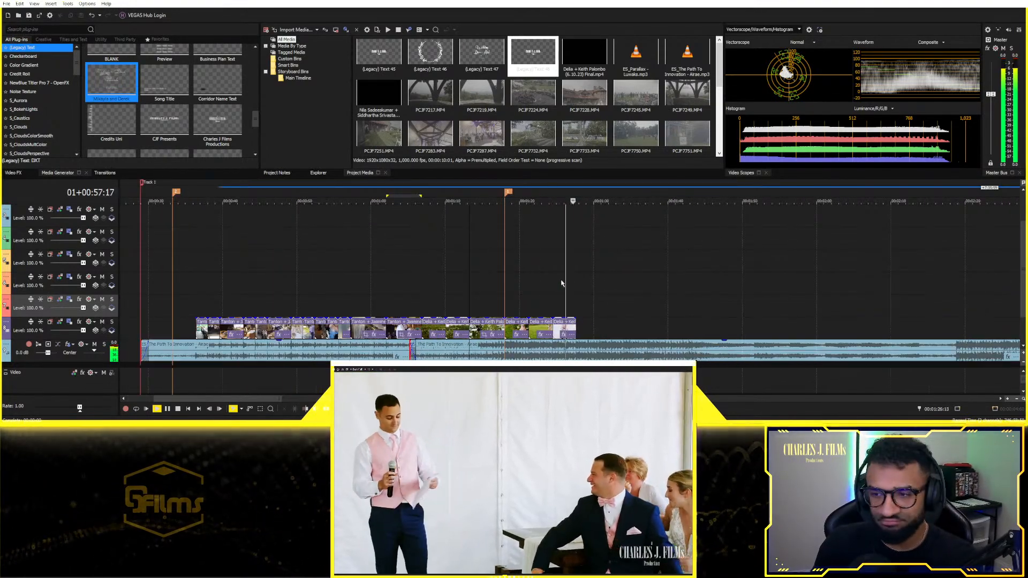
{"action": "key", "text": "space"}
Step: Open the speech clip's source in the Trimmer and paste a reception section at 01+00:58:48 on the track above the edited shots
{"action": "right_click", "coordinate": [564, 327]}
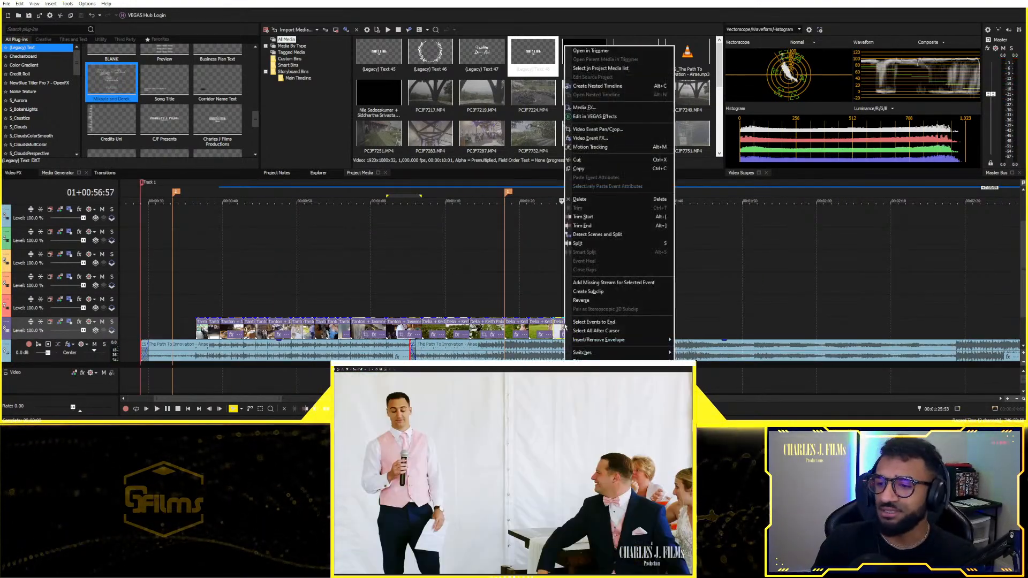
{"action": "left_click", "coordinate": [593, 51]}
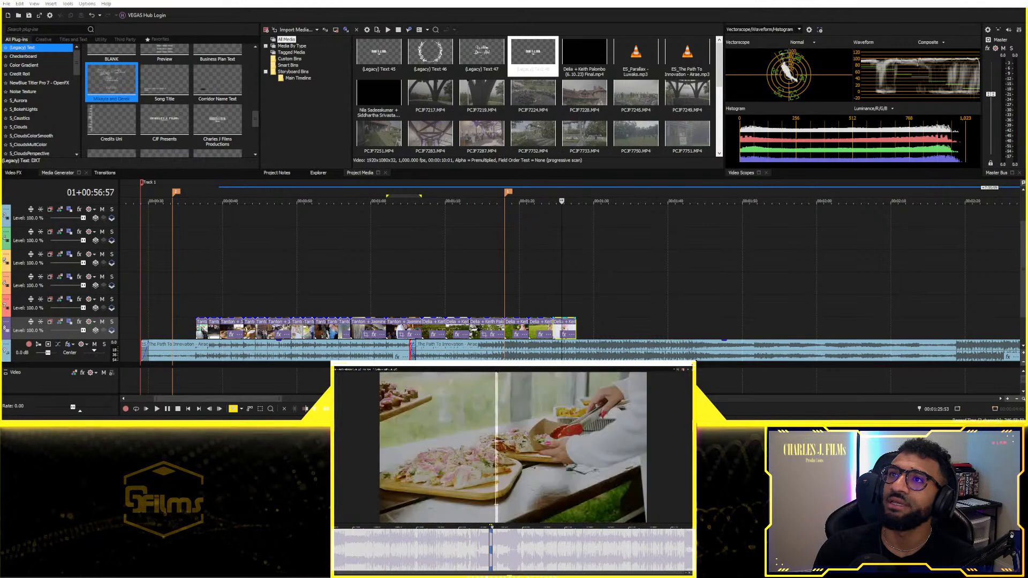
{"action": "left_click", "coordinate": [576, 306]}
{"action": "key", "text": "ctrl+v"}
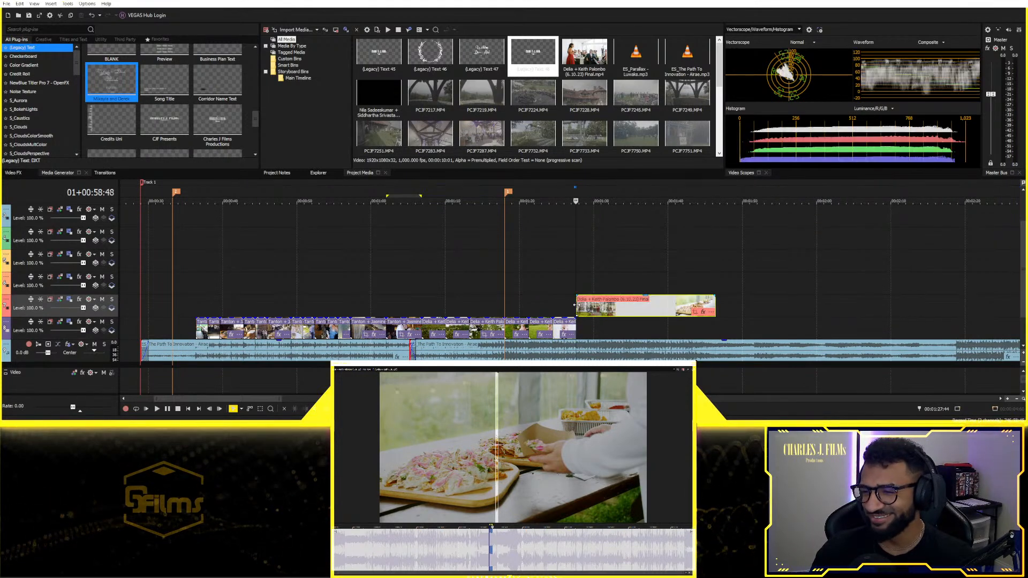
Step: Trim the start of the pasted reception clip to the tent entrance and slide it back to 01+00:58:48
{"action": "scroll", "coordinate": [597, 321], "scroll_direction": "up", "scroll_amount": 5}
{"action": "left_click_drag", "start_coordinate": [568, 312], "coordinate": [584, 314]}
{"action": "left_click_drag", "start_coordinate": [595, 310], "coordinate": [578, 309]}
Step: Play the tent-entrance shot against the music and split the reception clip at 01+01:01:64
{"action": "key", "text": "space"}
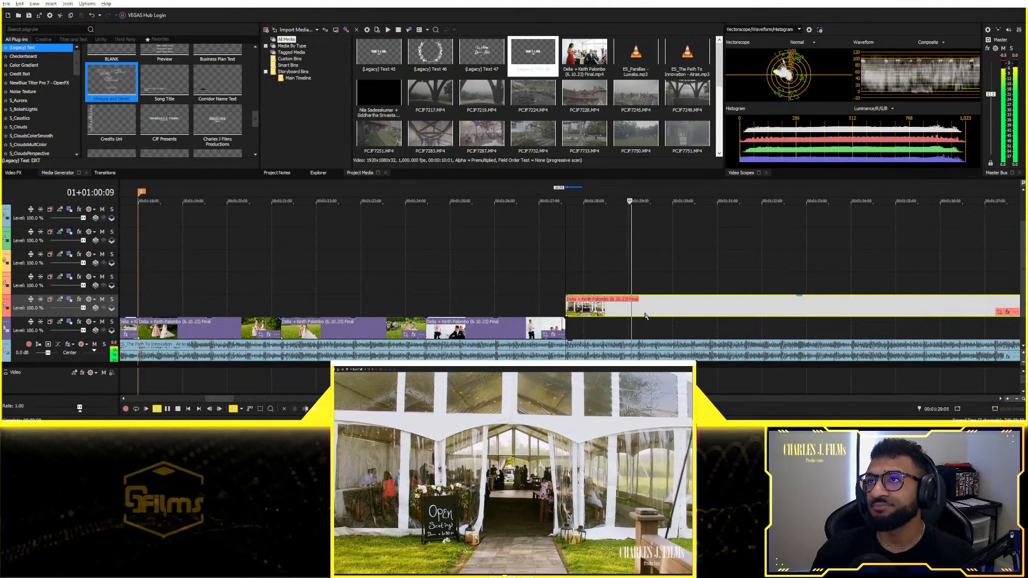
{"action": "key", "text": "space"}
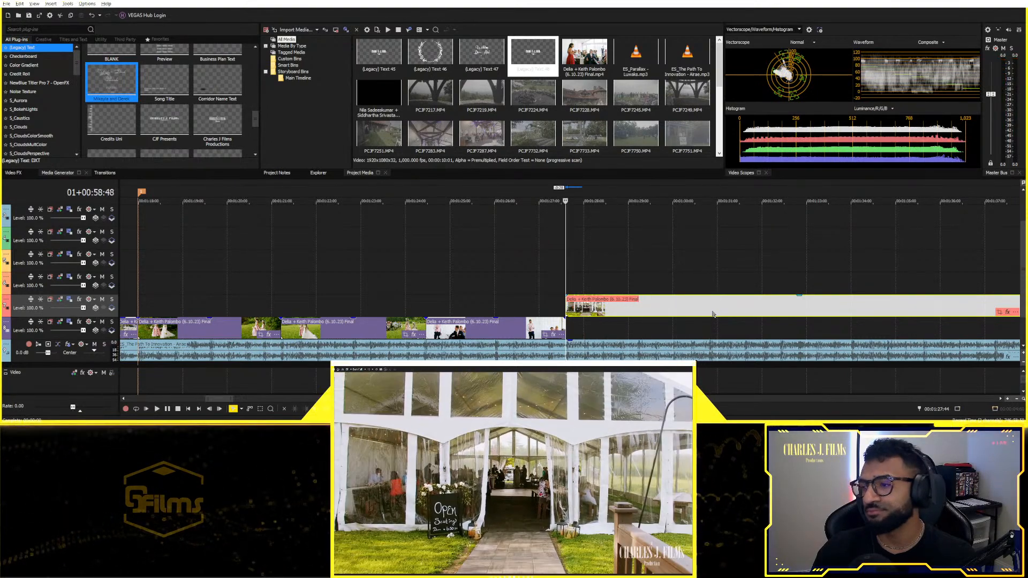
{"action": "left_click", "coordinate": [709, 314]}
{"action": "key", "text": "s"}
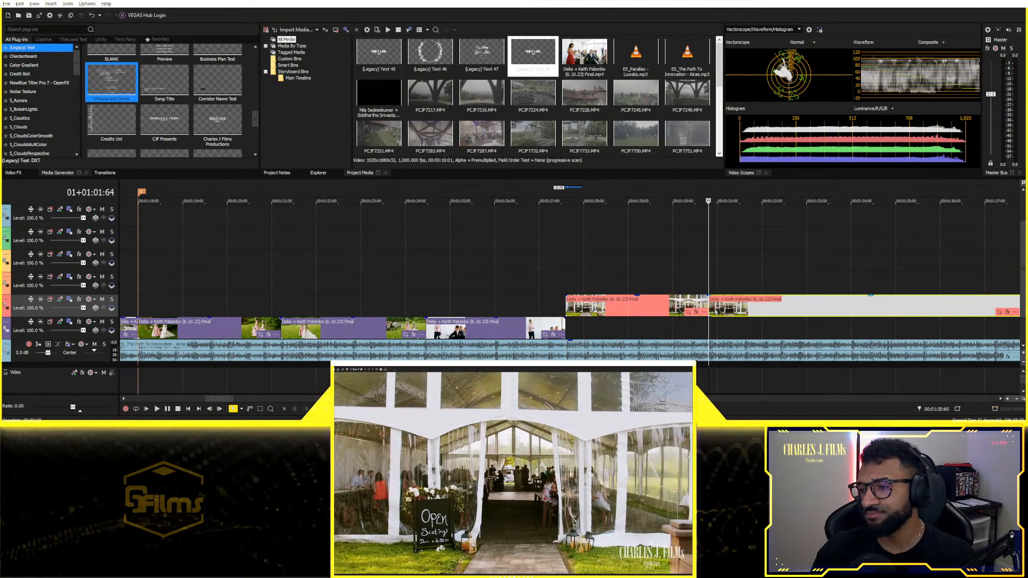
Step: Trim the remaining reception clip to start on the seated man holding a boy and place it at about 01+01:03:23
{"action": "left_click_drag", "start_coordinate": [714, 310], "coordinate": [909, 300]}
{"action": "left_click_drag", "start_coordinate": [970, 295], "coordinate": [657, 309]}
{"action": "left_click", "coordinate": [656, 306]}
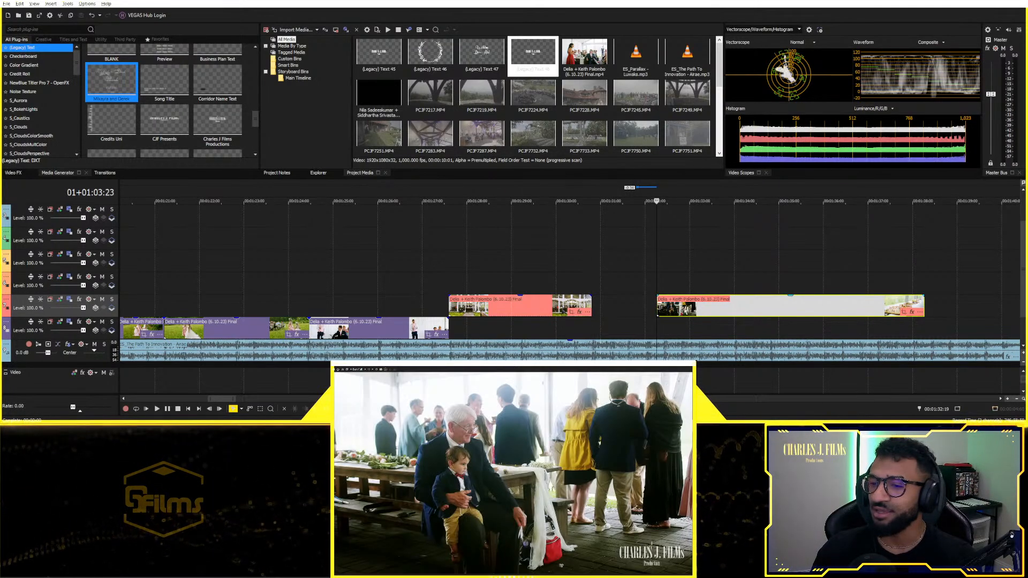
Step: Move the tent-entrance clip and the seated-man clip down onto the main track, end to end after the edited shots, and play them
{"action": "left_click_drag", "start_coordinate": [499, 308], "coordinate": [499, 330]}
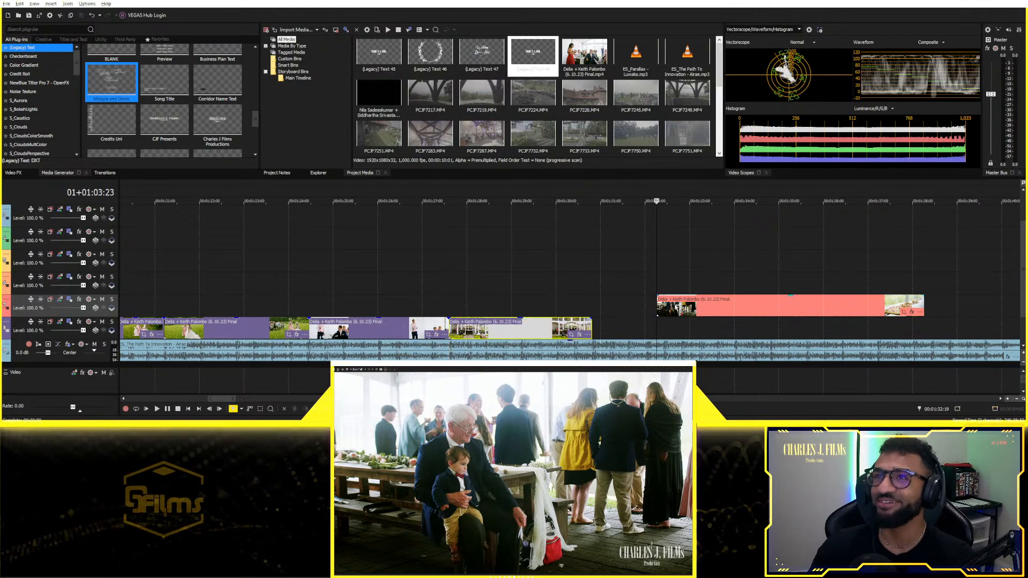
{"action": "key", "text": "space"}
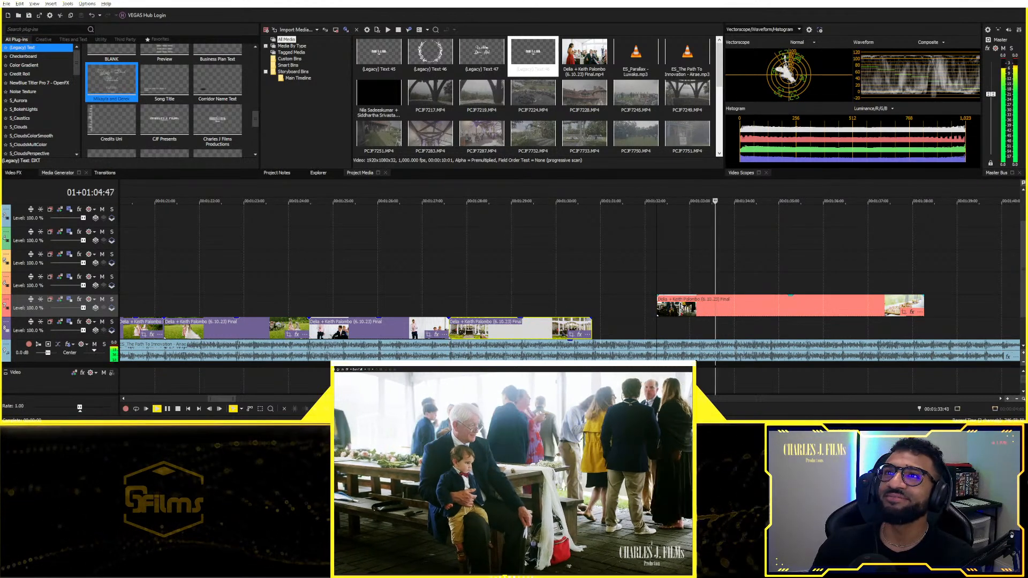
{"action": "key", "text": "space"}
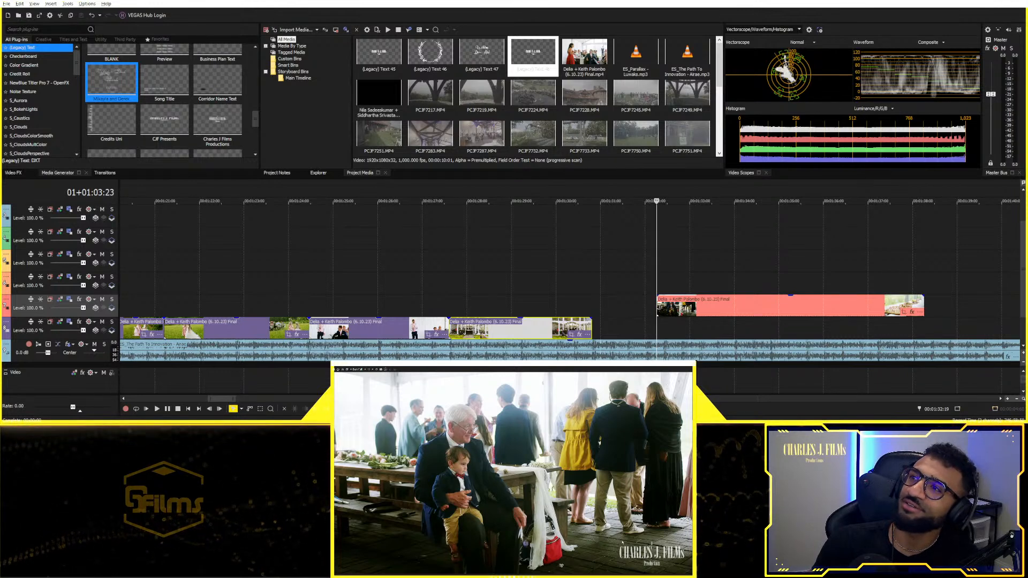
{"action": "left_click_drag", "start_coordinate": [689, 314], "coordinate": [625, 335]}
{"action": "key", "text": "space"}
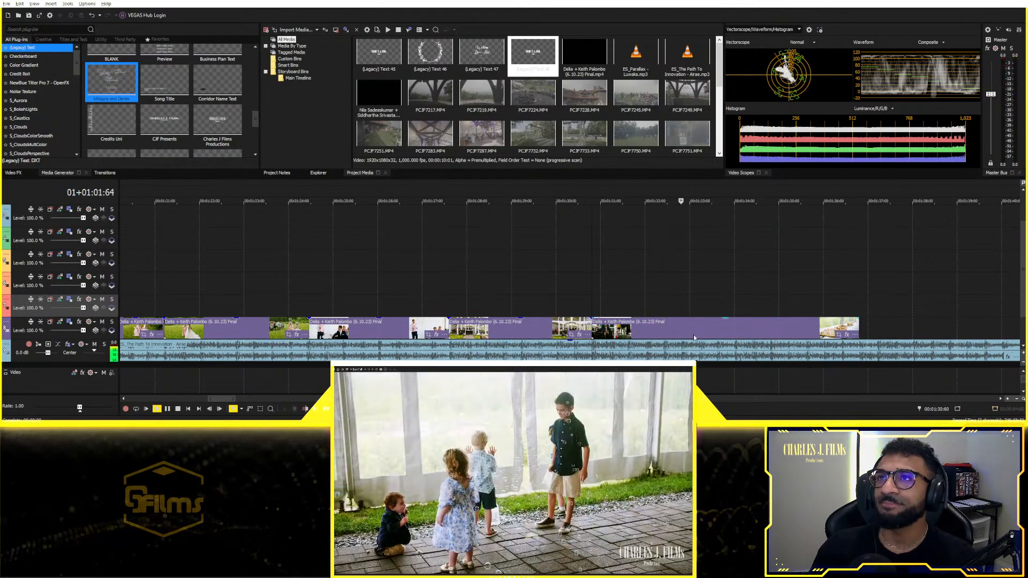
{"action": "key", "text": "space"}
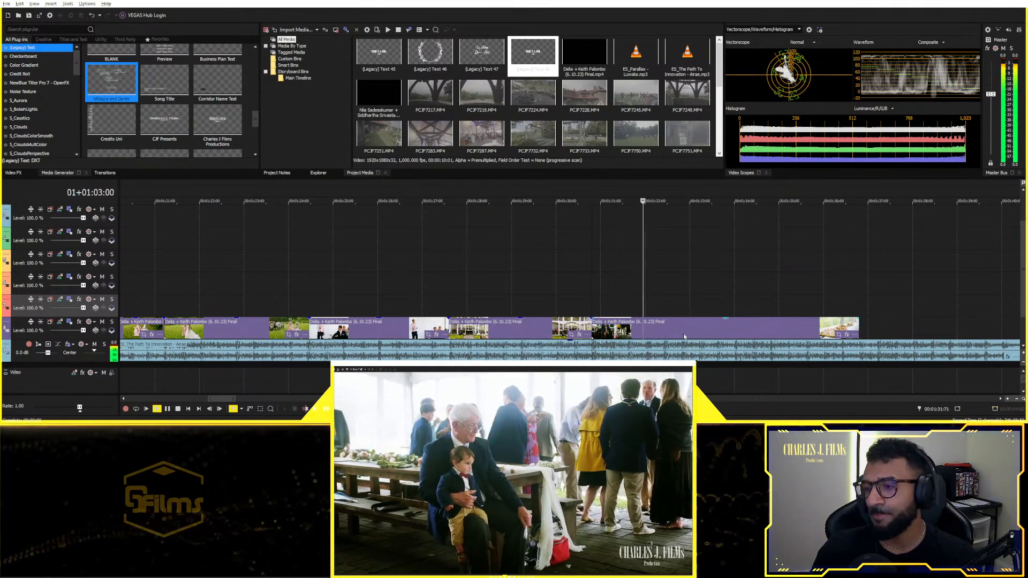
Step: Split the seated-man clip at 01+01:05:05 and trim the remaining piece to start on the food-serving shot, kept against the cut
{"action": "key", "text": "space"}
{"action": "left_click", "coordinate": [736, 334]}
{"action": "key", "text": "space"}
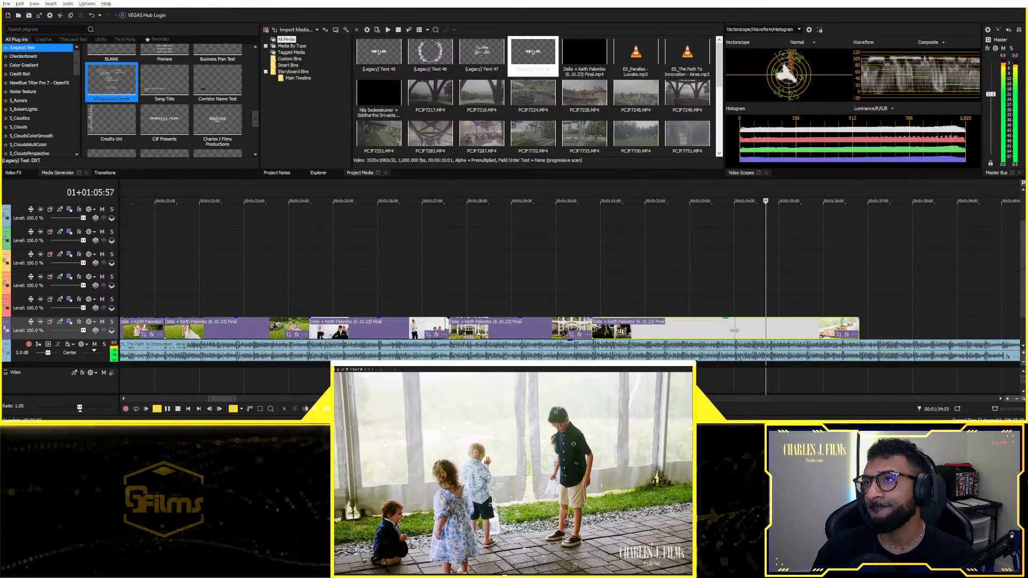
{"action": "key", "text": "space"}
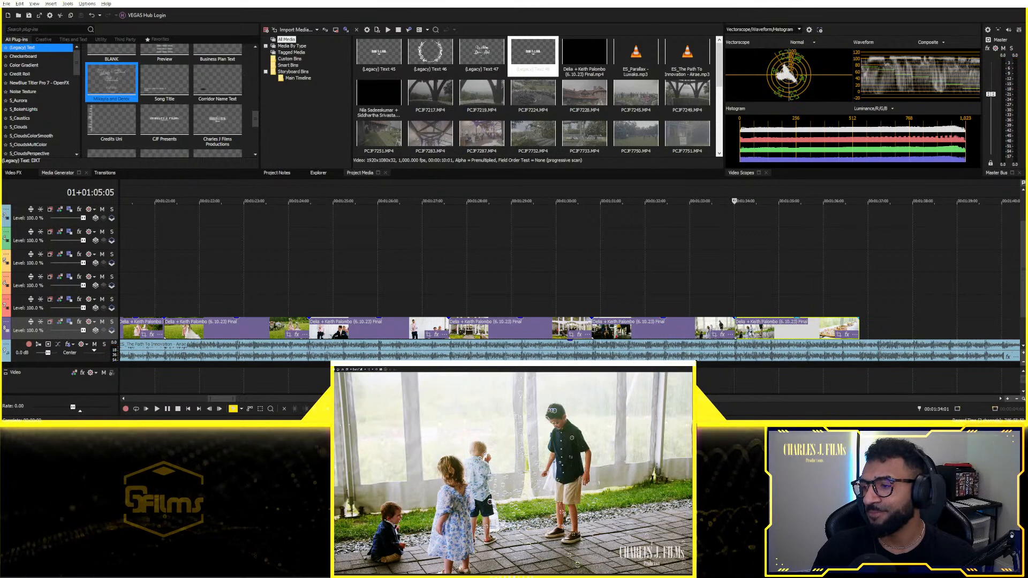
{"action": "mouse_move", "coordinate": [734, 325]}
{"action": "left_mouse_down"}
{"action": "mouse_move", "coordinate": [800, 326]}
{"action": "mouse_move", "coordinate": [741, 327]}
{"action": "left_mouse_up"}
{"action": "key", "text": "space"}
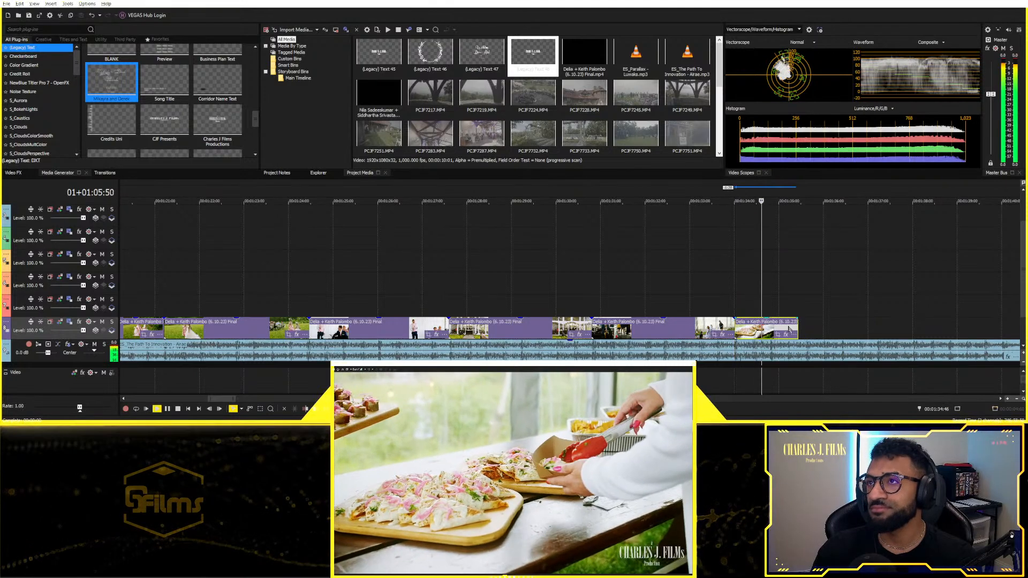
{"action": "key", "text": "space"}
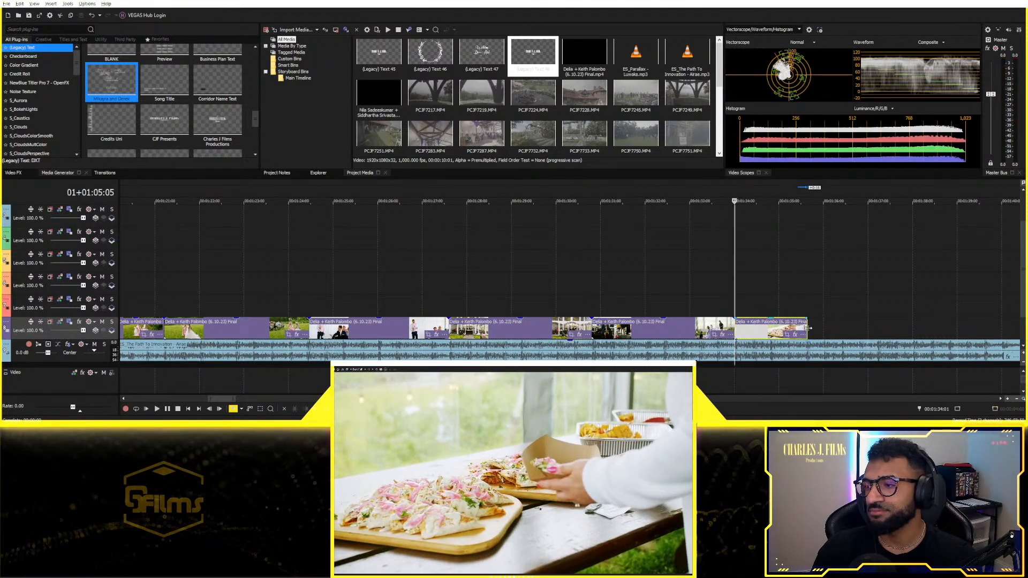
Step: Play the reception shots from the tent entrance at 01+00:58:48 through the food shot and the music just after it
{"action": "scroll", "coordinate": [493, 298], "scroll_direction": "down", "scroll_amount": 3}
{"action": "left_click", "coordinate": [421, 289]}
{"action": "key", "text": "space"}
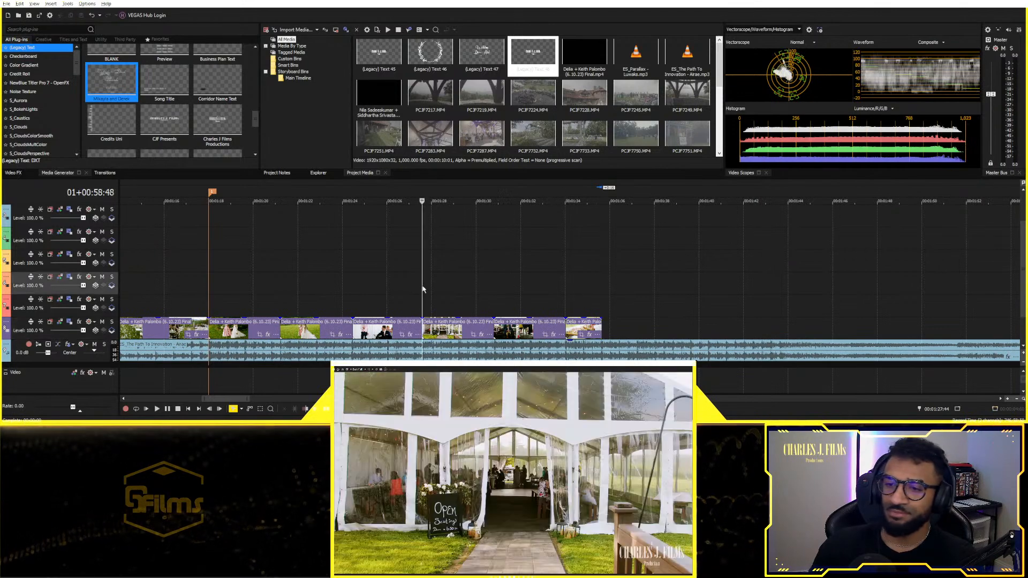
{"action": "scroll", "coordinate": [460, 284], "scroll_direction": "down", "scroll_amount": 3}
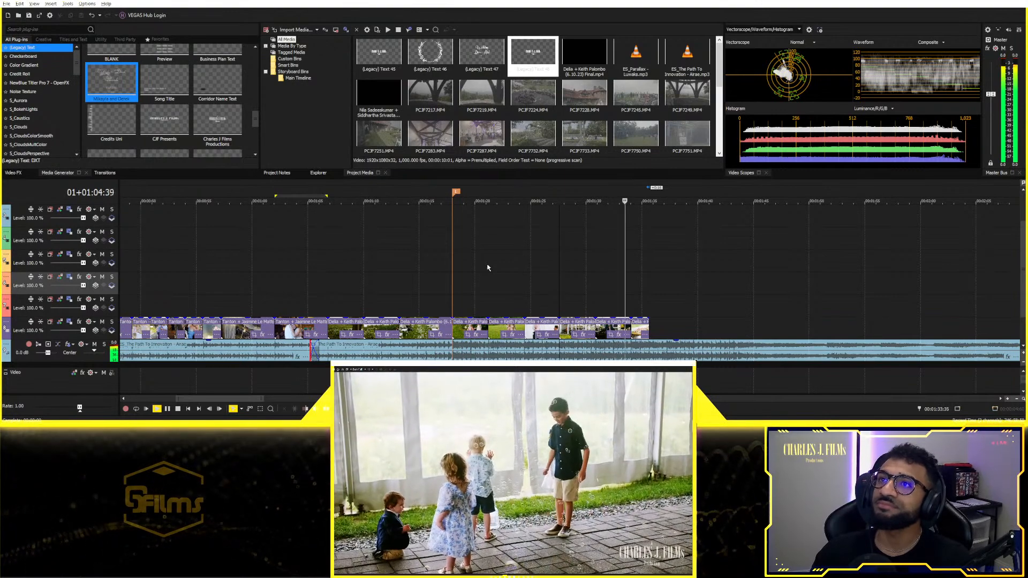
{"action": "scroll", "coordinate": [497, 265], "scroll_direction": "up", "scroll_amount": 3}
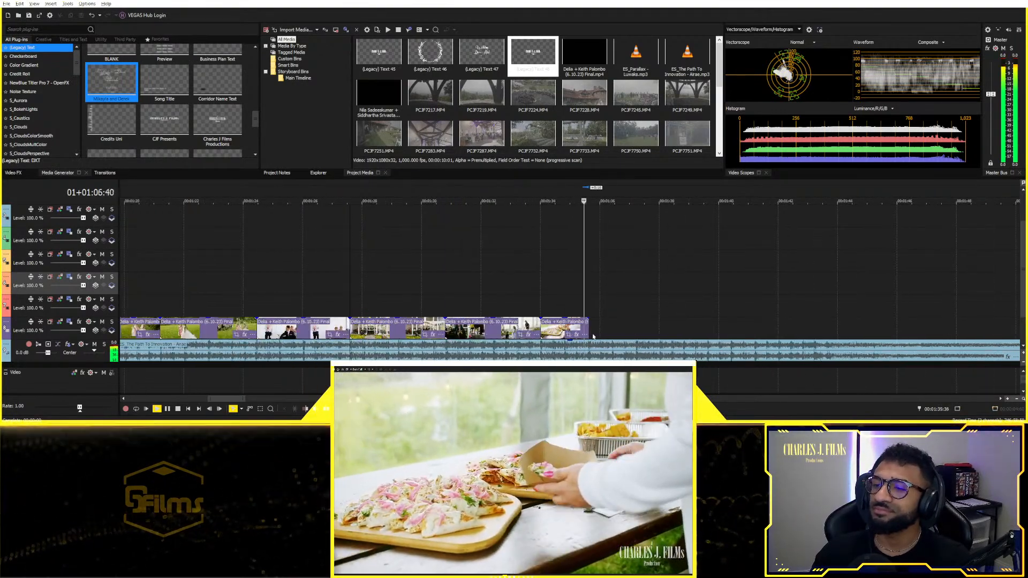
{"action": "left_click", "coordinate": [620, 324]}
{"action": "scroll", "coordinate": [646, 323], "scroll_direction": "down", "scroll_amount": 4}
{"action": "scroll", "coordinate": [643, 324], "scroll_direction": "down", "scroll_amount": 2}
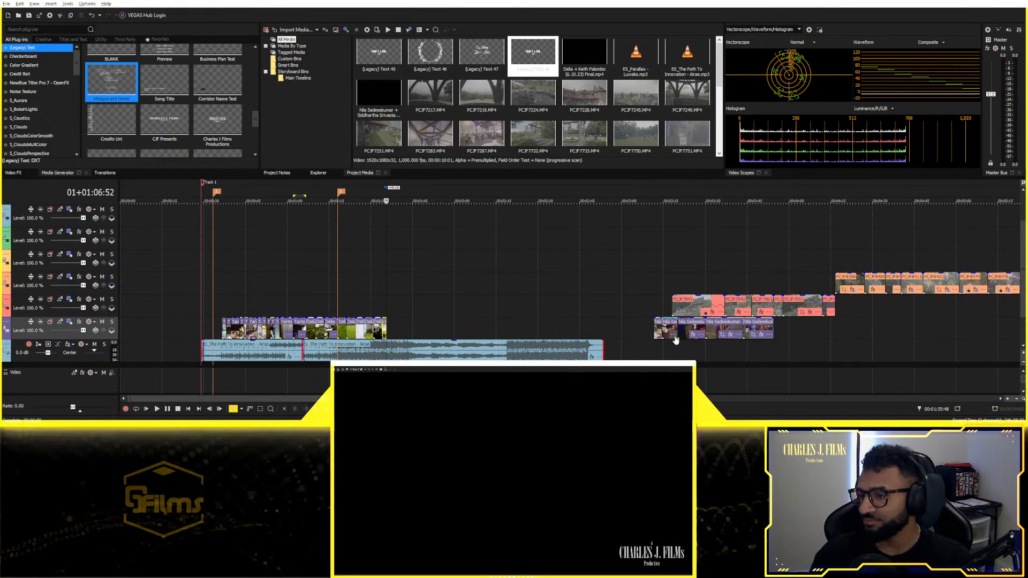
{"action": "key", "text": "space"}
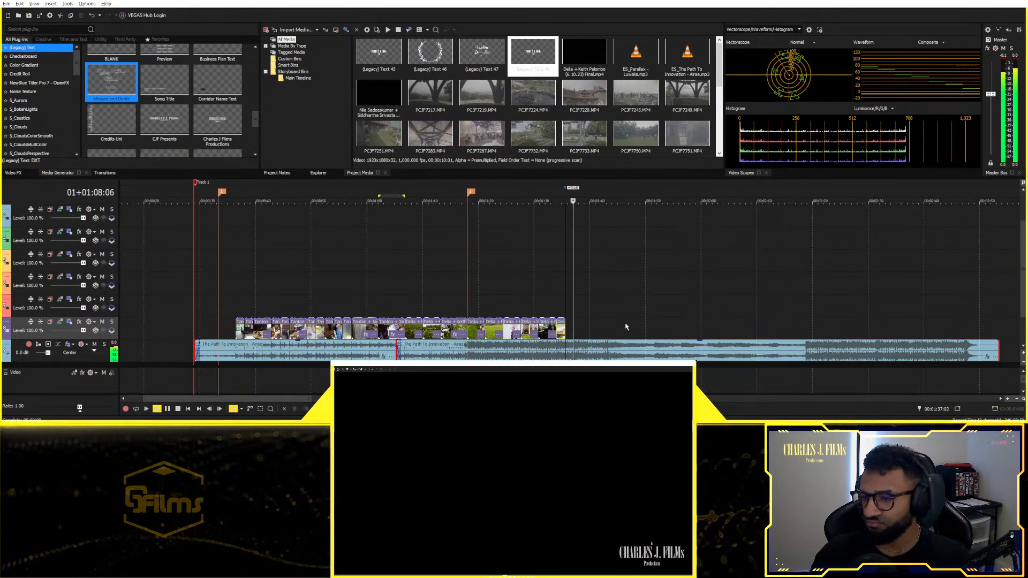
{"action": "key", "text": "space"}
Step: Open the food-serving clip's source media in the Trimmer
{"action": "scroll", "coordinate": [589, 328], "scroll_direction": "up", "scroll_amount": 2}
{"action": "left_click", "coordinate": [530, 321]}
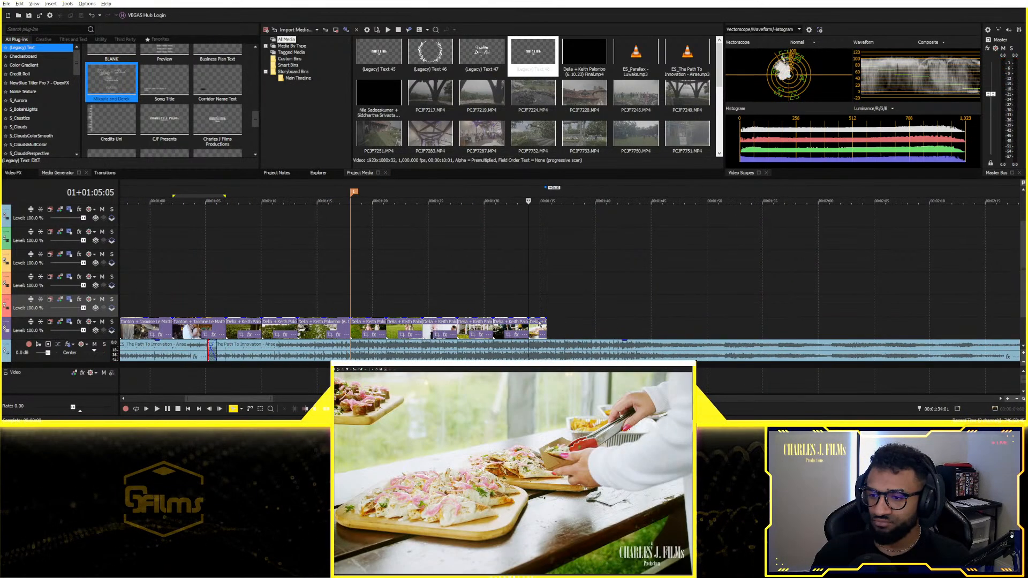
{"action": "right_click", "coordinate": [538, 324]}
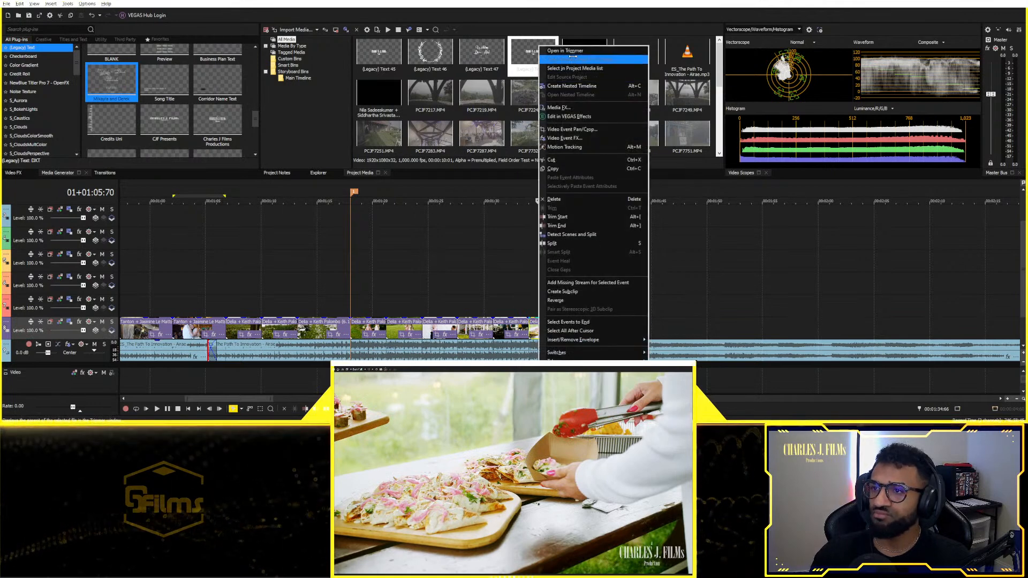
{"action": "left_click", "coordinate": [572, 86]}
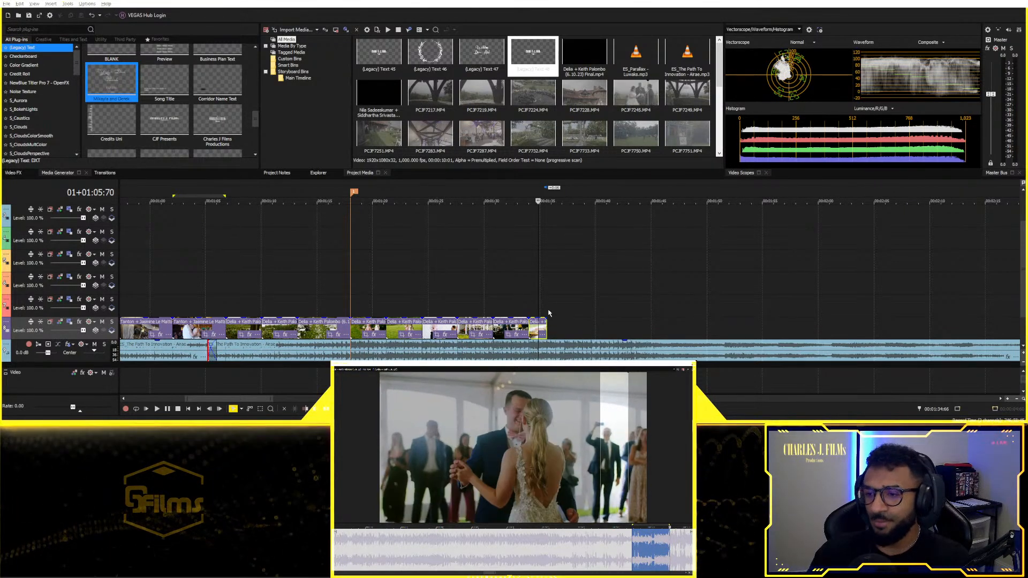
Step: Paste the couple's dance section at 01+01:06:52, trim its start and move it onto the main track after the food shot
{"action": "left_click", "coordinate": [548, 310]}
{"action": "key", "text": "ctrl+v"}
{"action": "left_click", "coordinate": [547, 308]}
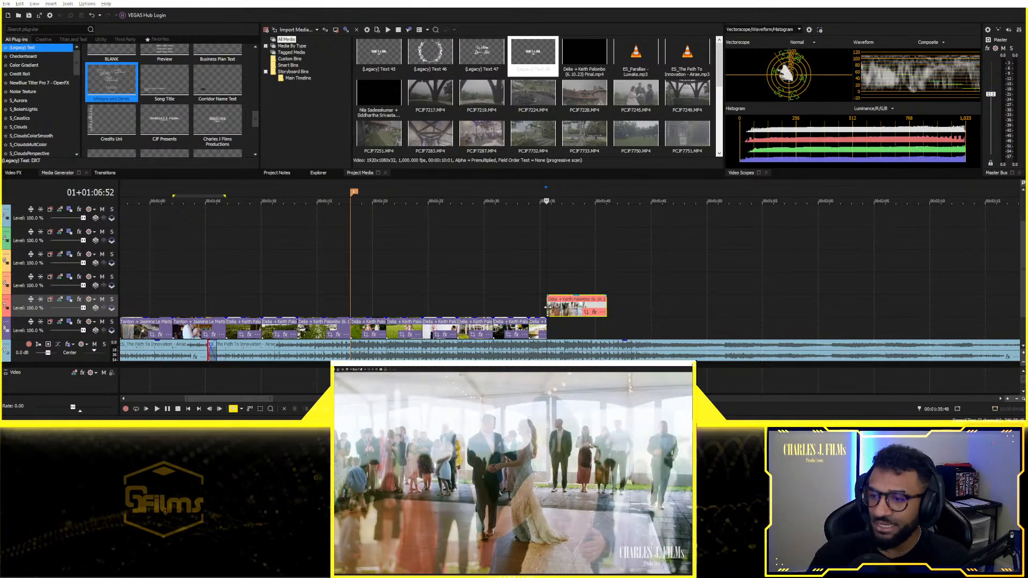
{"action": "left_click_drag", "start_coordinate": [548, 308], "coordinate": [567, 330]}
{"action": "key", "text": "space"}
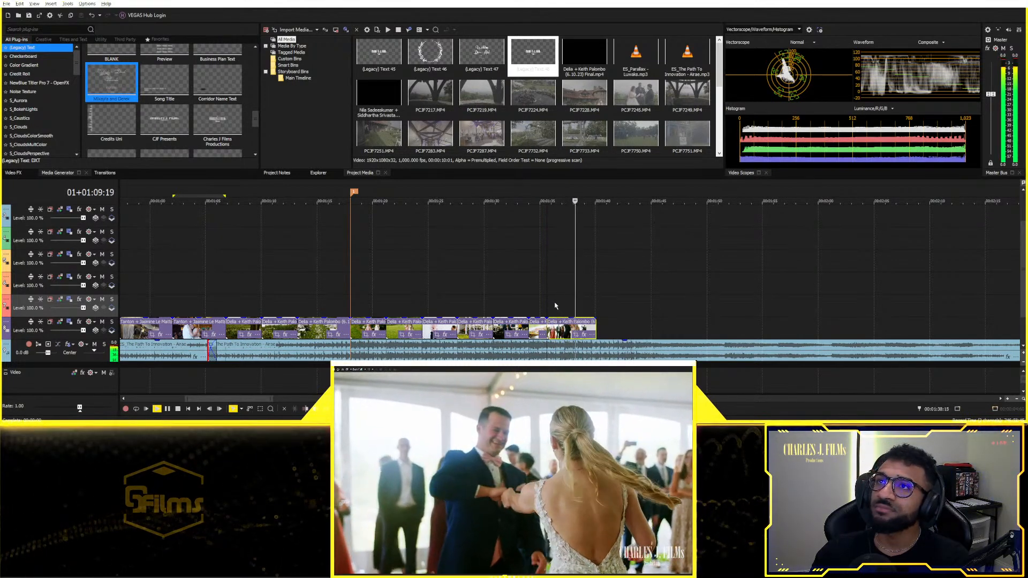
Step: Split the dance clip at 01+01:10:52 and delete the piece after the cut
{"action": "scroll", "coordinate": [554, 305], "scroll_direction": "up", "scroll_amount": 2}
{"action": "scroll", "coordinate": [555, 306], "scroll_direction": "up", "scroll_amount": 2}
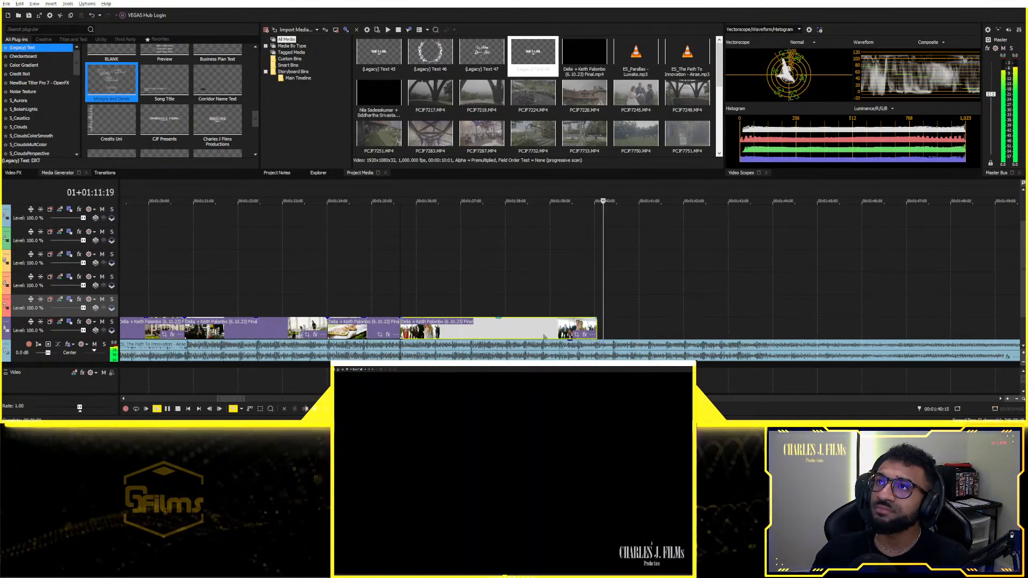
{"action": "key", "text": "space"}
{"action": "left_click", "coordinate": [579, 325]}
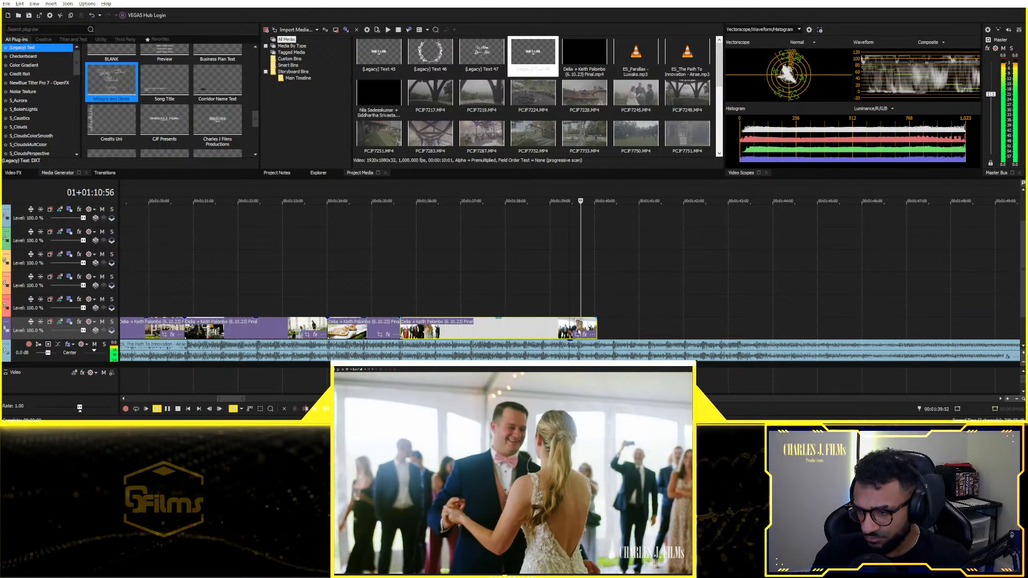
{"action": "key", "text": "s"}
{"action": "key", "text": "Delete"}
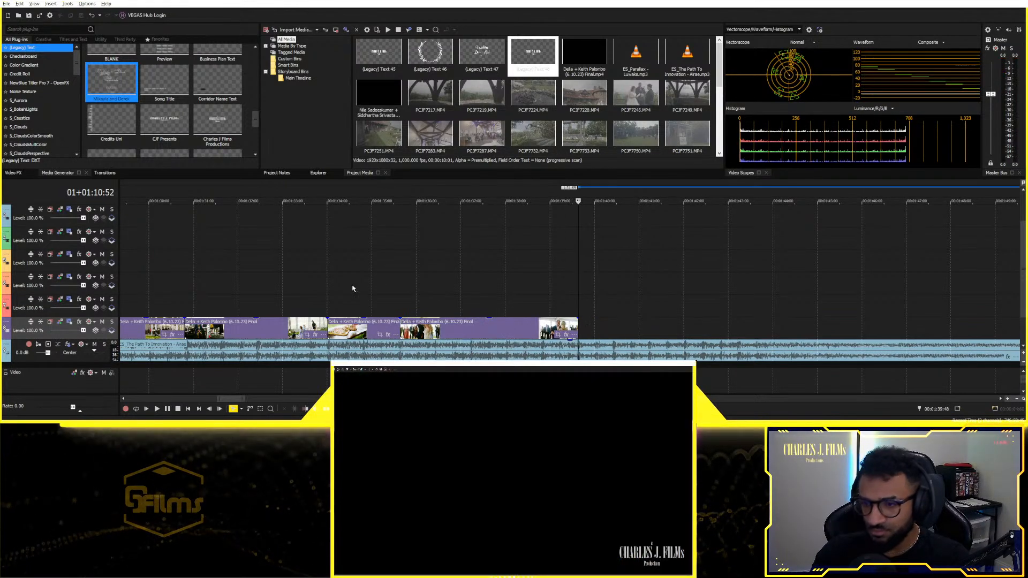
Step: Play the food and dance shots against the music and cut the dance clip's end back to 01+01:09:65
{"action": "key", "text": "space"}
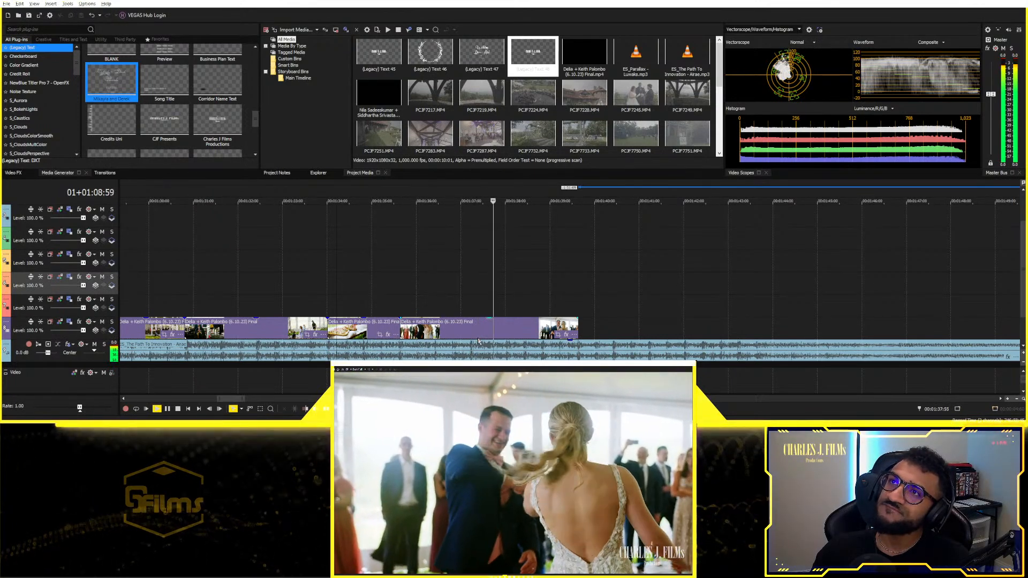
{"action": "key", "text": "space"}
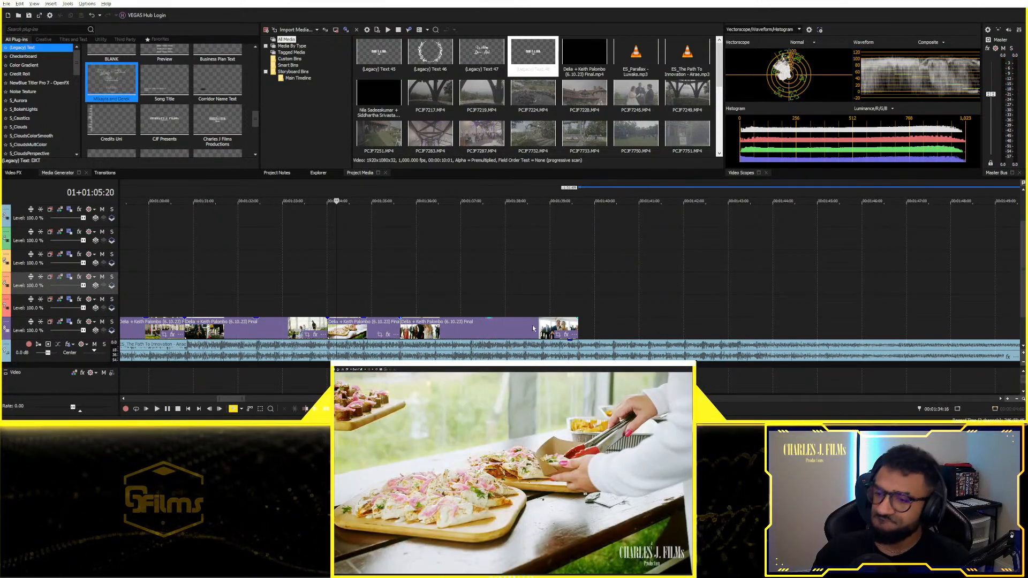
{"action": "left_click", "coordinate": [540, 329]}
{"action": "key", "text": "s"}
{"action": "right_click", "coordinate": [546, 332]}
{"action": "left_click", "coordinate": [569, 295]}
Step: Play the edited reel up to the end of the shortened dance shot to check the cuts against the music
{"action": "left_click", "coordinate": [286, 282]}
{"action": "key", "text": "space"}
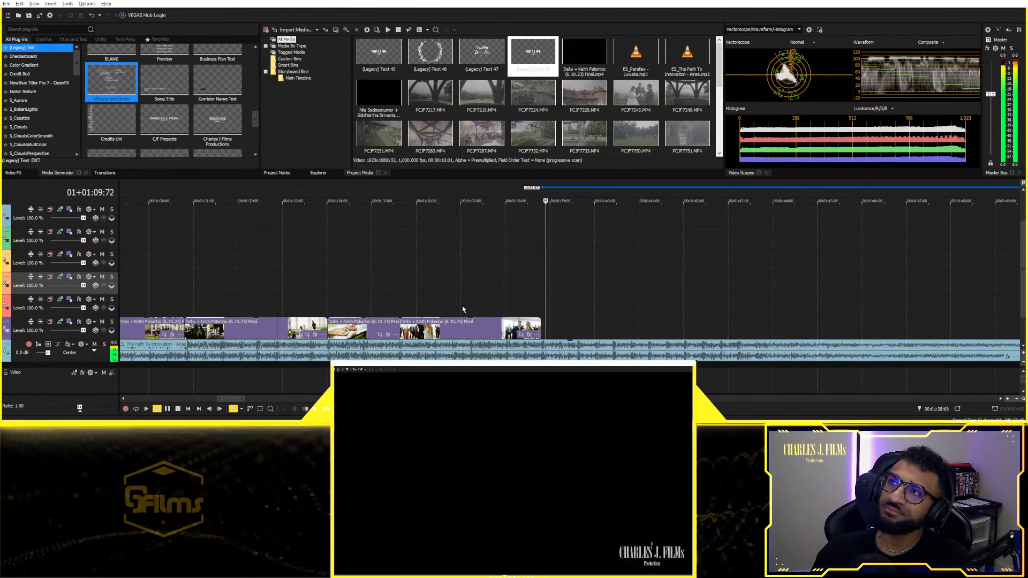
{"action": "scroll", "coordinate": [496, 310], "scroll_direction": "down", "scroll_amount": 3}
{"action": "key", "text": "space"}
{"action": "left_click", "coordinate": [486, 327]}
{"action": "scroll", "coordinate": [412, 290], "scroll_direction": "down", "scroll_amount": 2}
{"action": "scroll", "coordinate": [411, 290], "scroll_direction": "down", "scroll_amount": 2}
{"action": "left_click", "coordinate": [379, 303]}
{"action": "key", "text": "space"}
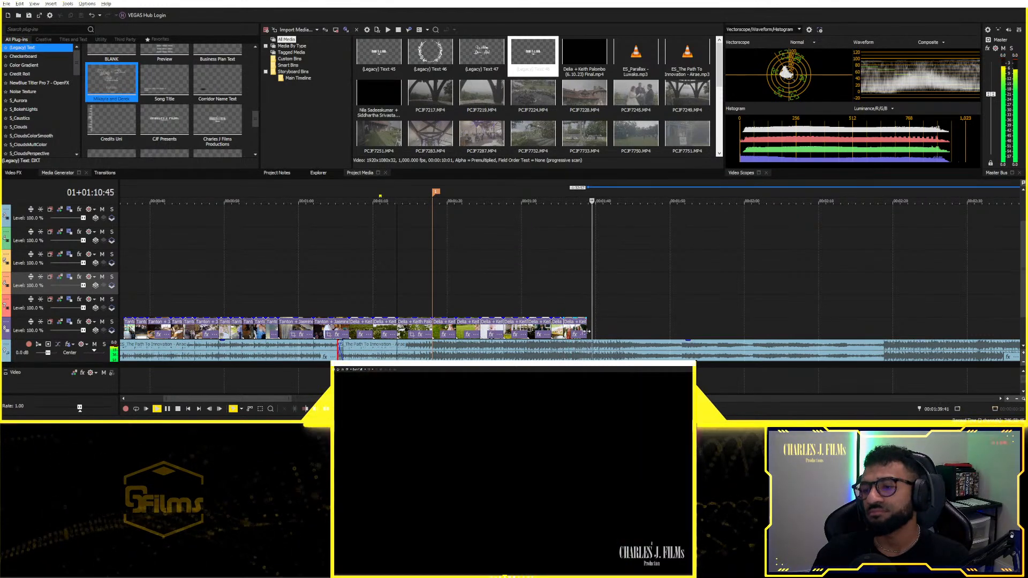
Step: Move the seated-family ceremony clip from the later group to the dance shot's end at 01+01:09:65, trim it slightly and play it
{"action": "left_click", "coordinate": [660, 330]}
{"action": "scroll", "coordinate": [660, 330], "scroll_direction": "down", "scroll_amount": 5}
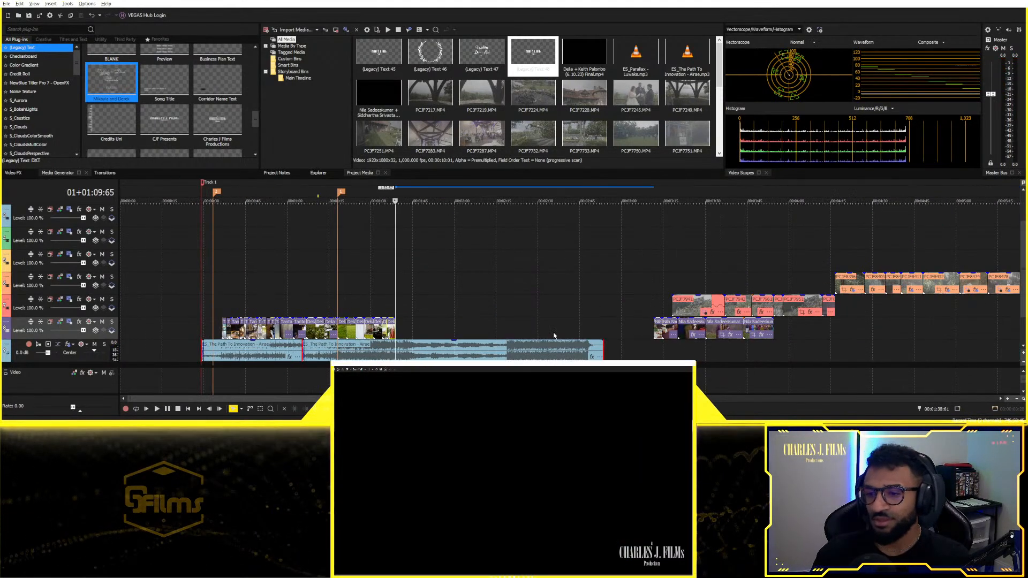
{"action": "left_click_drag", "start_coordinate": [659, 332], "coordinate": [400, 334]}
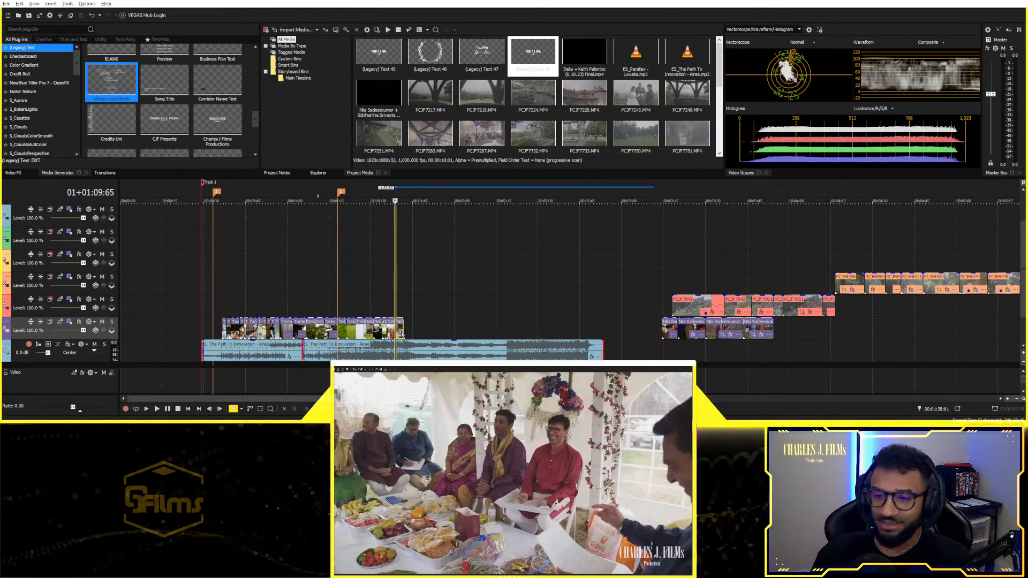
{"action": "scroll", "coordinate": [436, 307], "scroll_direction": "up", "scroll_amount": 6}
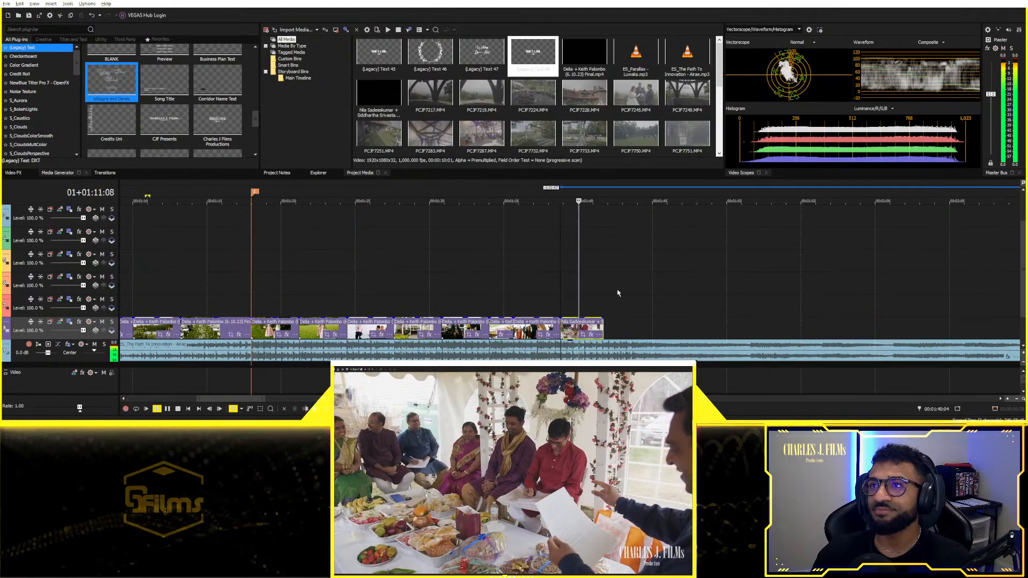
{"action": "left_click_drag", "start_coordinate": [528, 329], "coordinate": [535, 330]}
{"action": "key", "text": "space"}
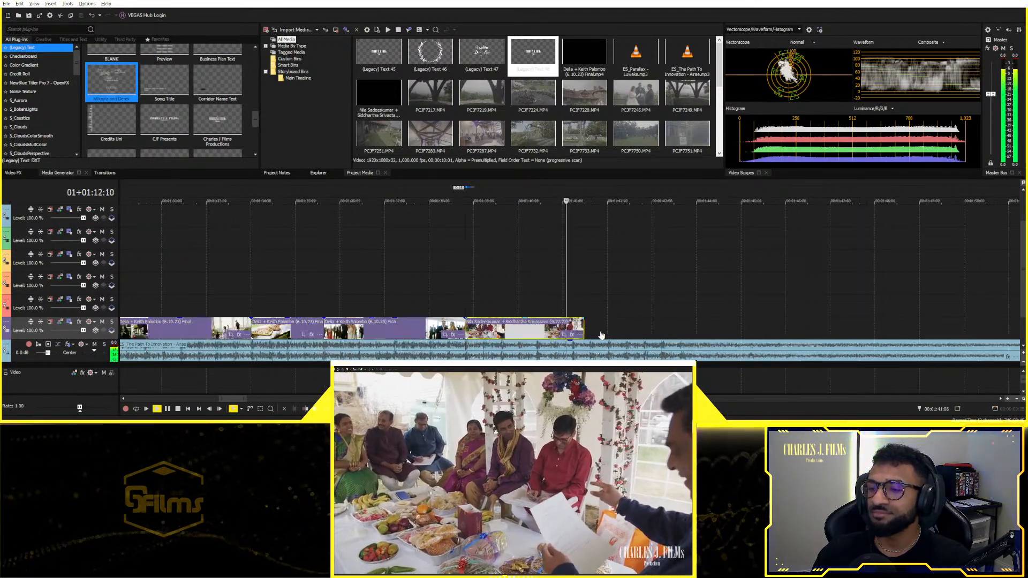
Step: Slide the seated-family ceremony clip along the main track to start just after 01+01:14:52 and play the music across the gap
{"action": "key", "text": "space"}
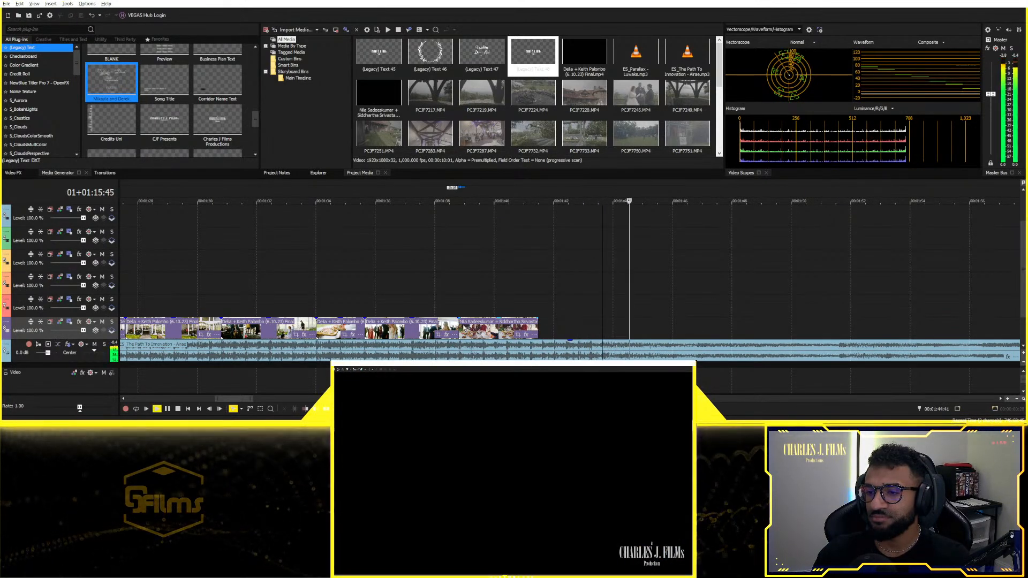
{"action": "key", "text": "space"}
{"action": "left_click_drag", "start_coordinate": [475, 324], "coordinate": [620, 325]}
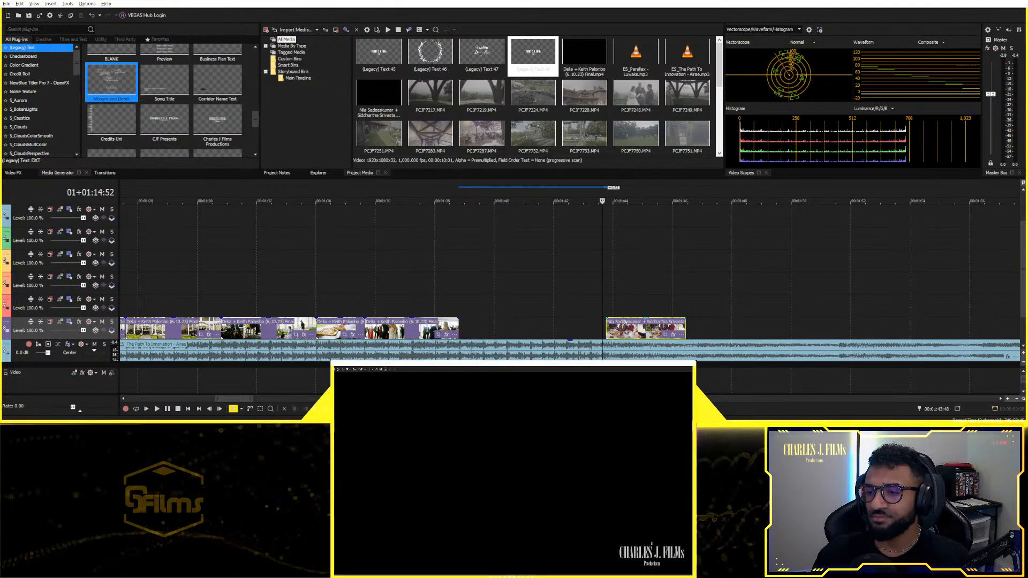
{"action": "key", "text": "space"}
{"action": "scroll", "coordinate": [388, 303], "scroll_direction": "down", "scroll_amount": 3}
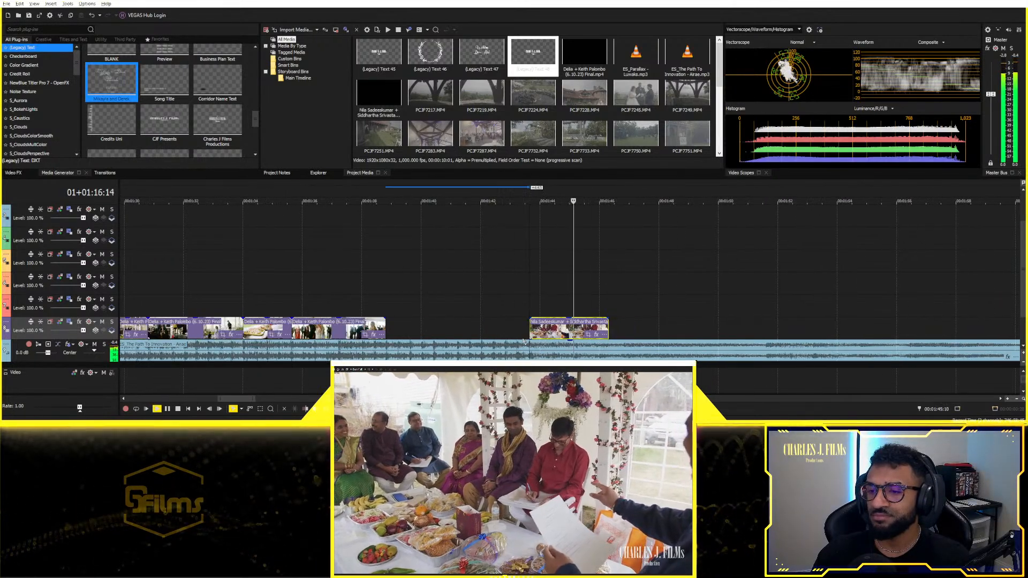
{"action": "left_click", "coordinate": [386, 303]}
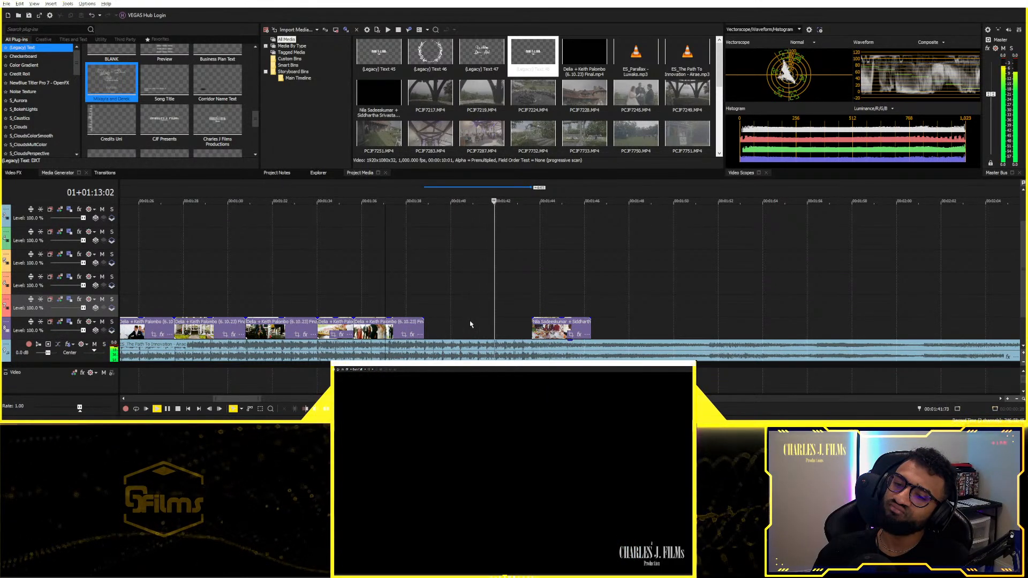
{"action": "scroll", "coordinate": [470, 324], "scroll_direction": "down", "scroll_amount": 3}
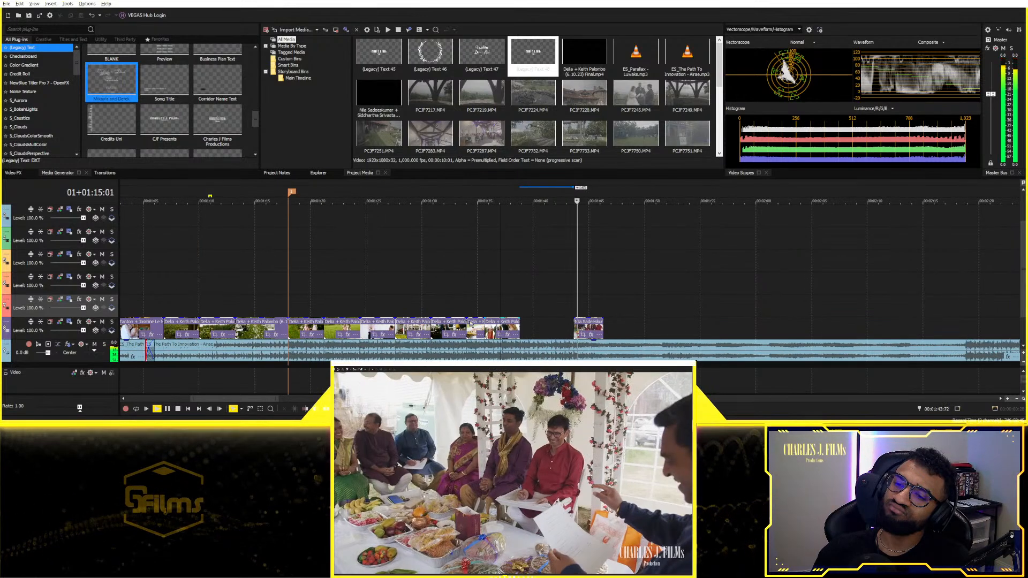
Step: Open the dance clip's source in the trimmer and paste its tent-and-lawn section on the orange track at 01+01:09:65
{"action": "key", "text": "space"}
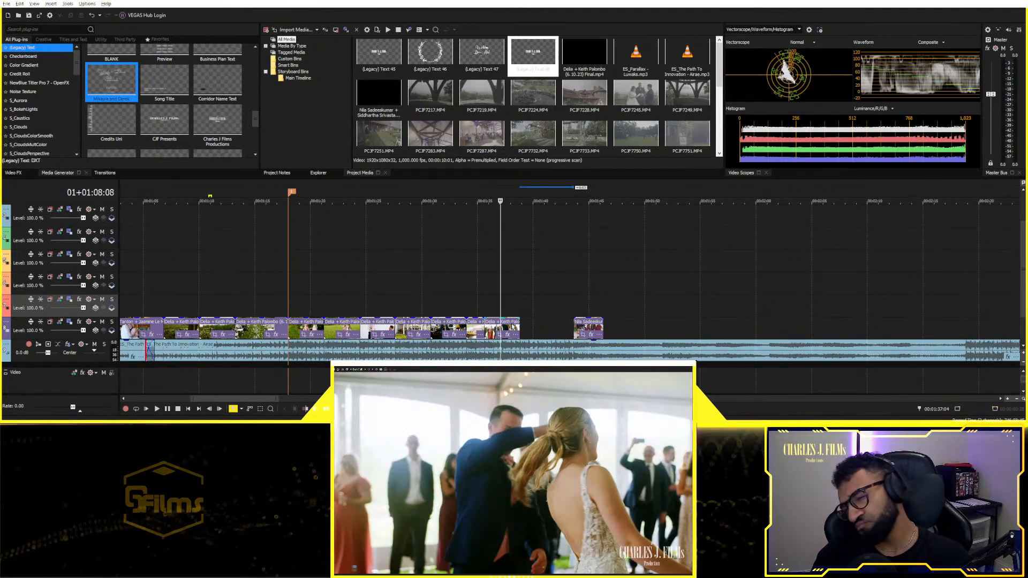
{"action": "right_click", "coordinate": [512, 326]}
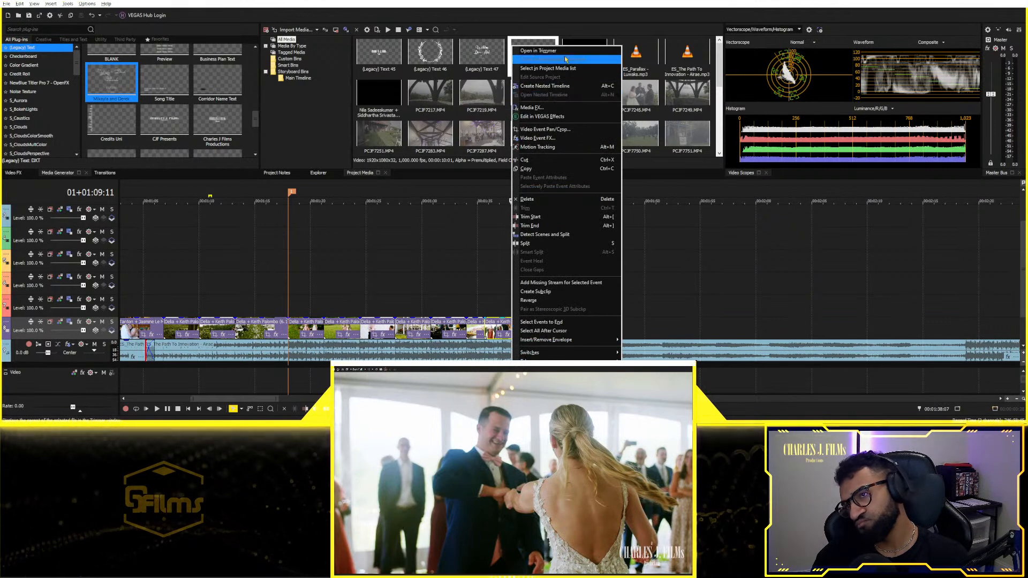
{"action": "left_click", "coordinate": [566, 59]}
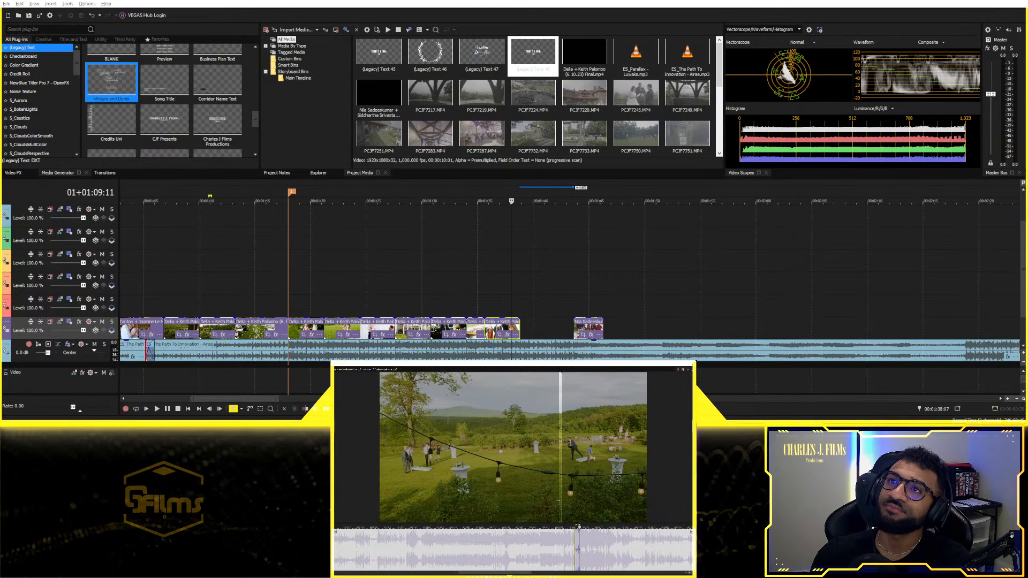
{"action": "left_click", "coordinate": [519, 282]}
{"action": "key", "text": "ctrl+v"}
{"action": "left_click", "coordinate": [516, 281]}
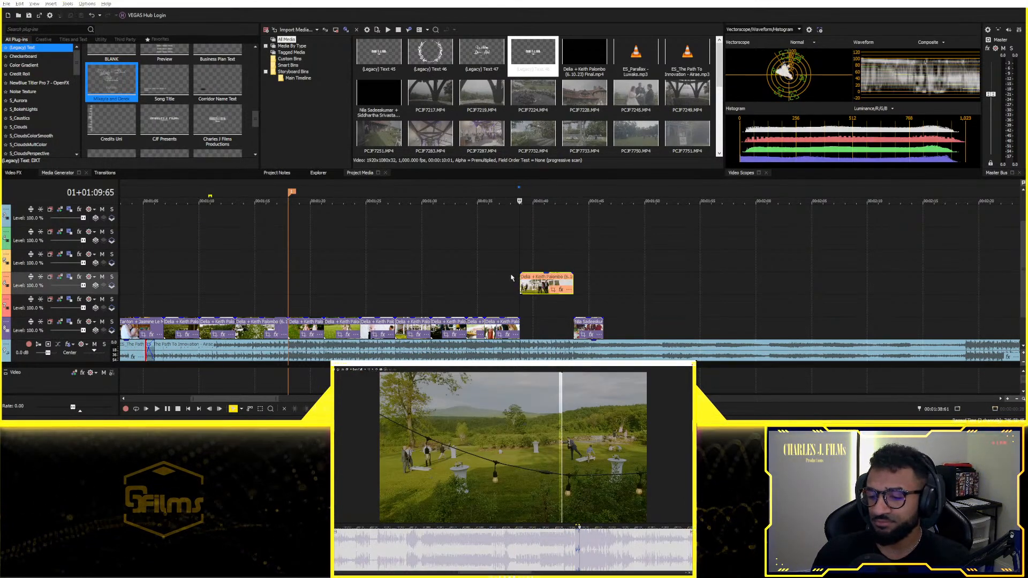
Step: Extend the tent-and-lawn clip's start to include earlier footage, align it to 01+01:09:65, and play it against the music
{"action": "key", "text": "space"}
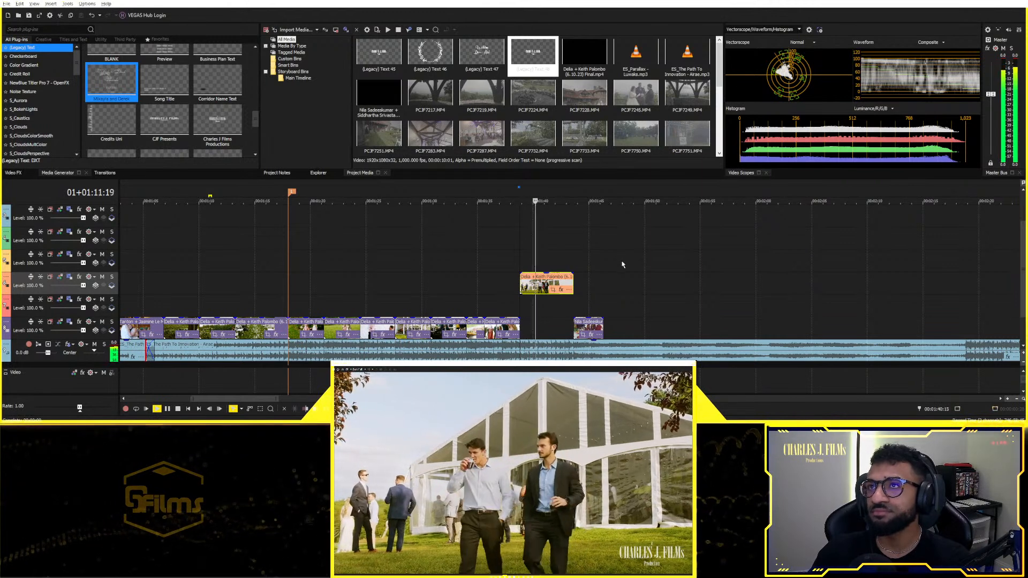
{"action": "key", "text": "space"}
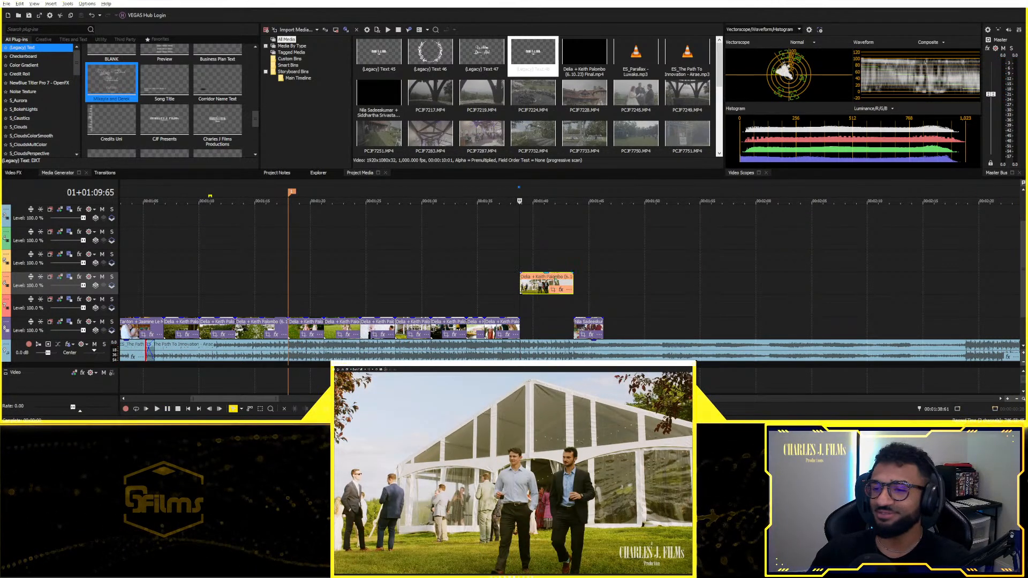
{"action": "mouse_move", "coordinate": [522, 285]}
{"action": "left_mouse_down"}
{"action": "mouse_move", "coordinate": [534, 288]}
{"action": "mouse_move", "coordinate": [521, 288]}
{"action": "left_mouse_up"}
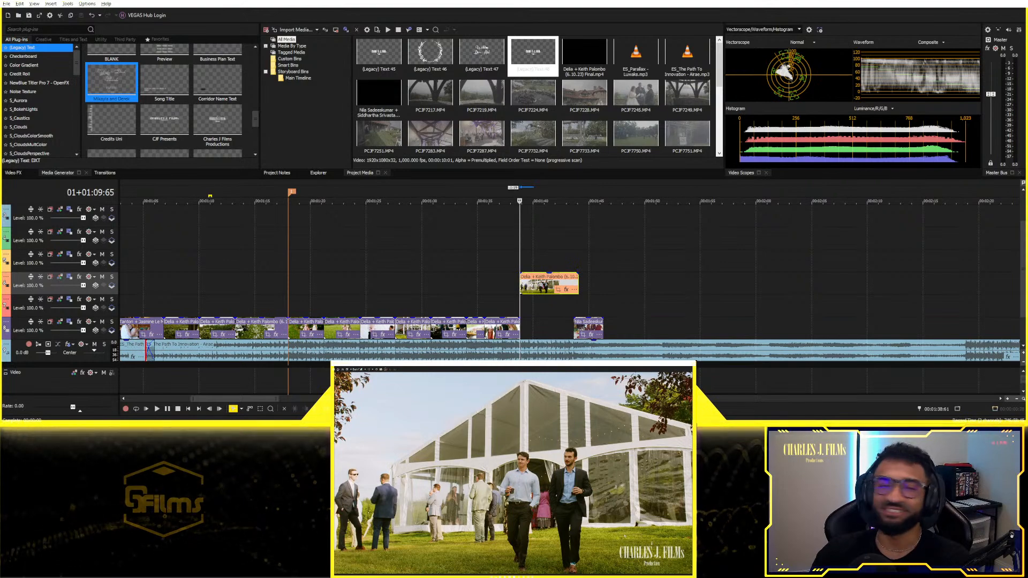
{"action": "key", "text": "space"}
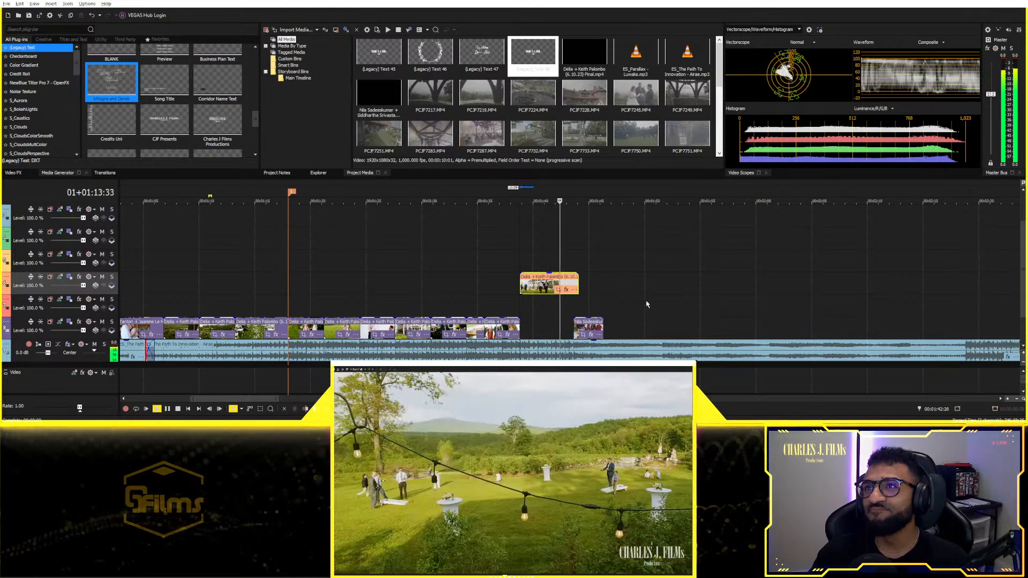
{"action": "scroll", "coordinate": [646, 304], "scroll_direction": "up", "scroll_amount": 3}
{"action": "key", "text": "space"}
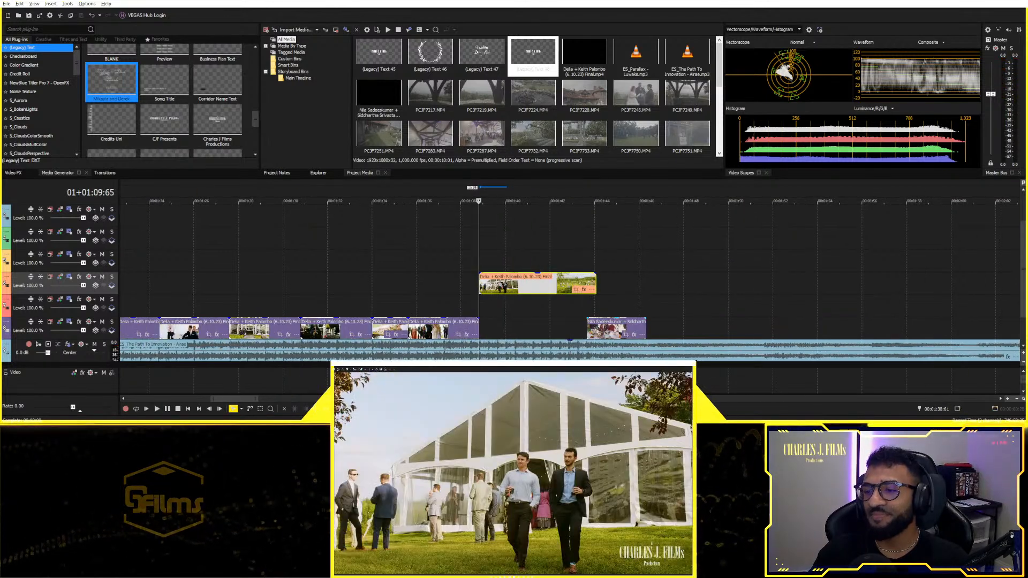
Step: Split the tent-and-lawn clip at 01+01:14:52, delete the remainder, and play across the cut
{"action": "left_click", "coordinate": [587, 284]}
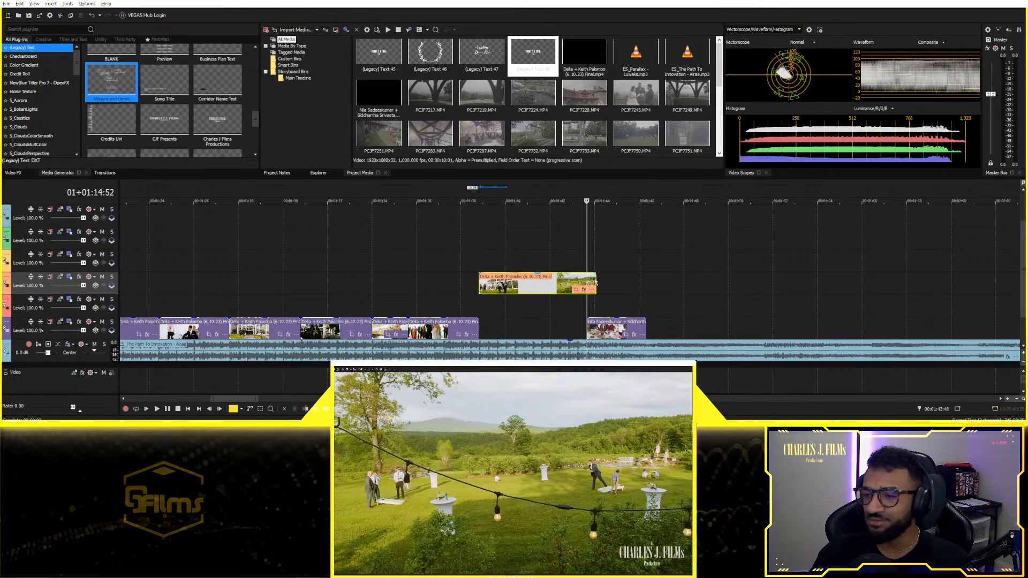
{"action": "key", "text": "s"}
{"action": "right_click", "coordinate": [592, 281]}
{"action": "key", "text": "Delete"}
{"action": "left_click", "coordinate": [513, 258]}
{"action": "key", "text": "space"}
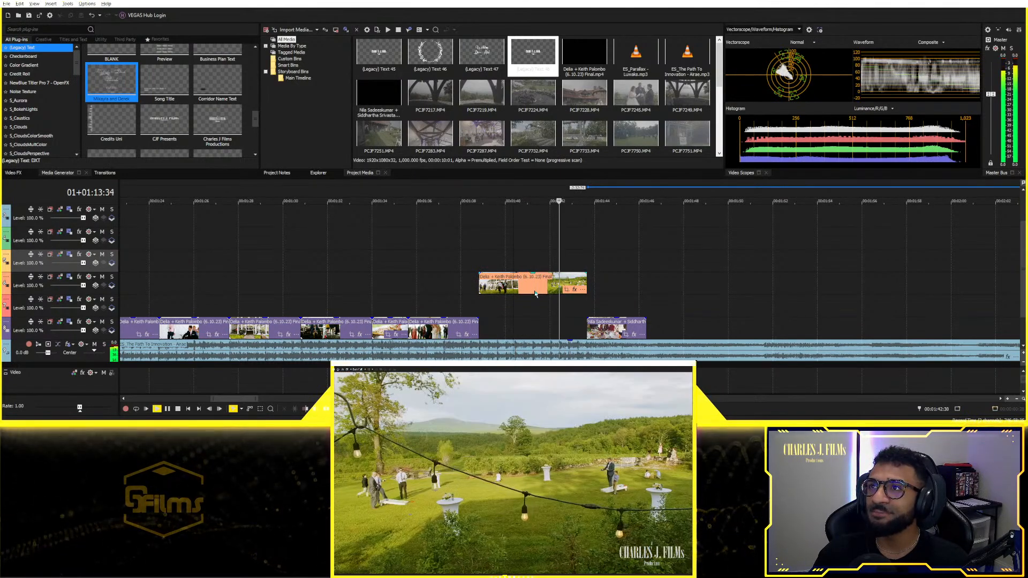
Step: Move the tent-and-lawn clip down into the main track's gap between the dance and seated-family shots and play it
{"action": "scroll", "coordinate": [557, 316], "scroll_direction": "up", "scroll_amount": 2}
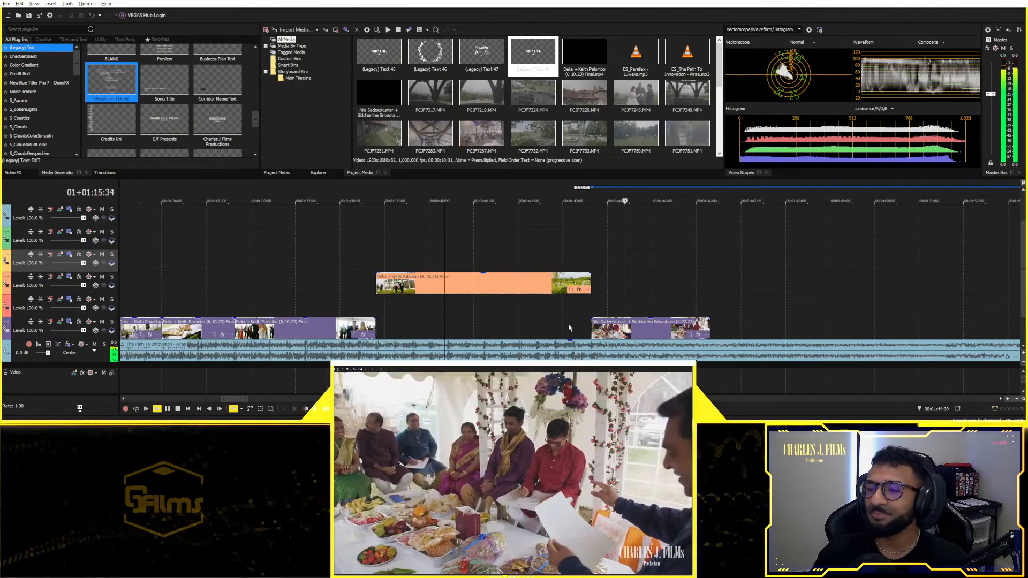
{"action": "key", "text": "space"}
{"action": "left_click_drag", "start_coordinate": [394, 284], "coordinate": [394, 329]}
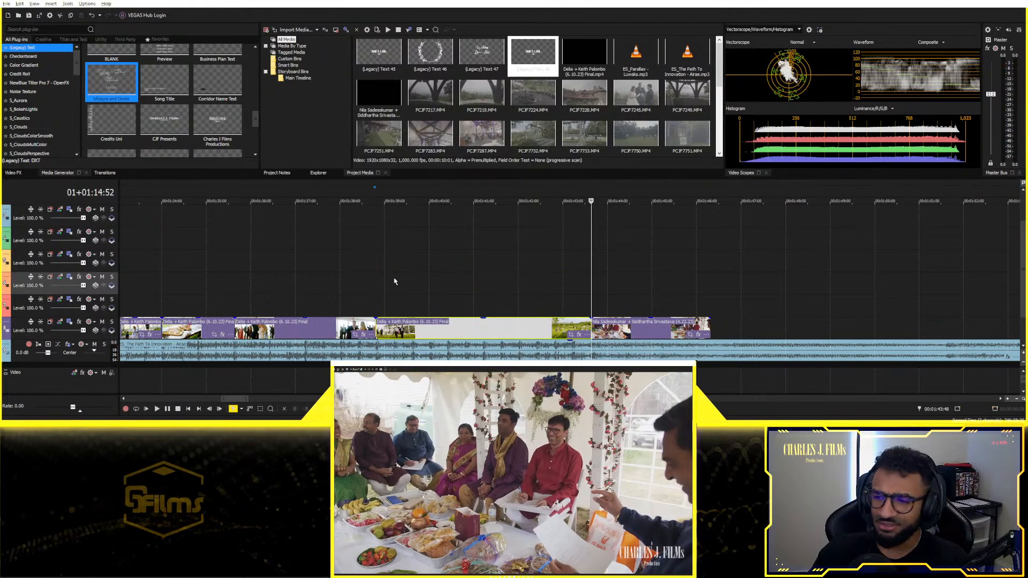
{"action": "left_click", "coordinate": [471, 299]}
{"action": "key", "text": "space"}
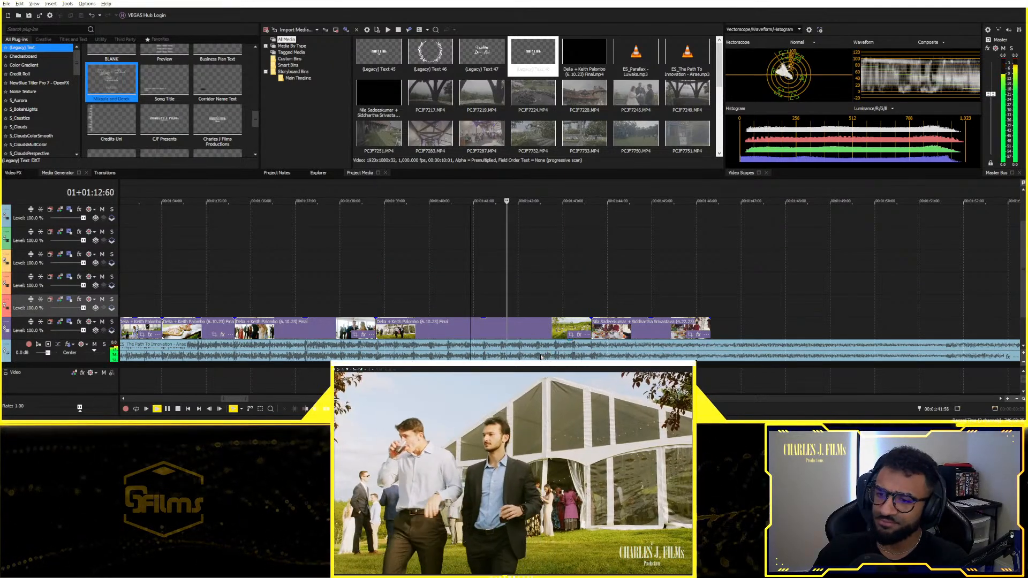
Step: Play the dance shot from 01+01:06:52 to check its timing against the music
{"action": "left_click", "coordinate": [516, 333]}
{"action": "key", "text": "space"}
{"action": "scroll", "coordinate": [567, 305], "scroll_direction": "down", "scroll_amount": 5}
{"action": "key", "text": "space"}
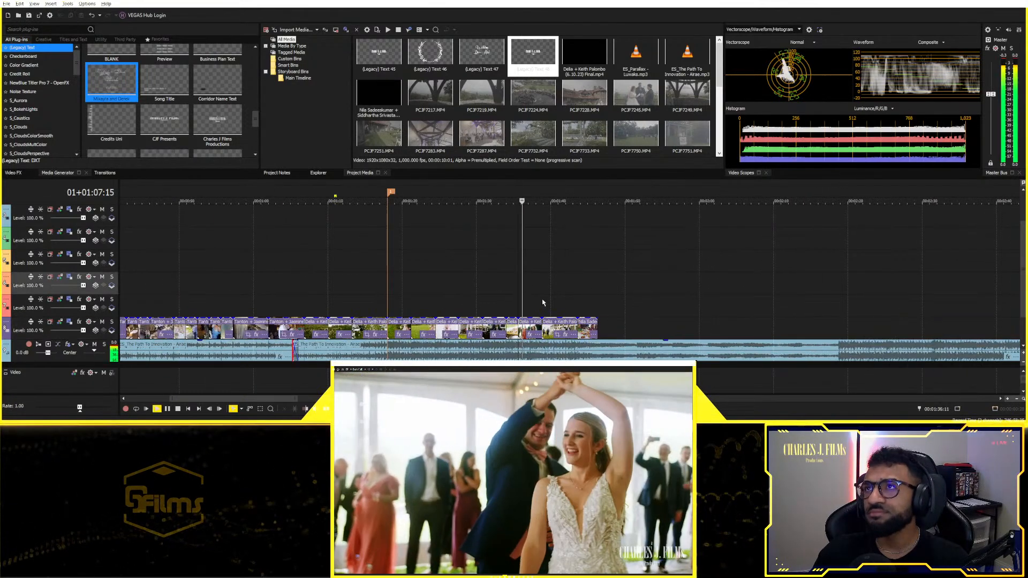
{"action": "key", "text": "space"}
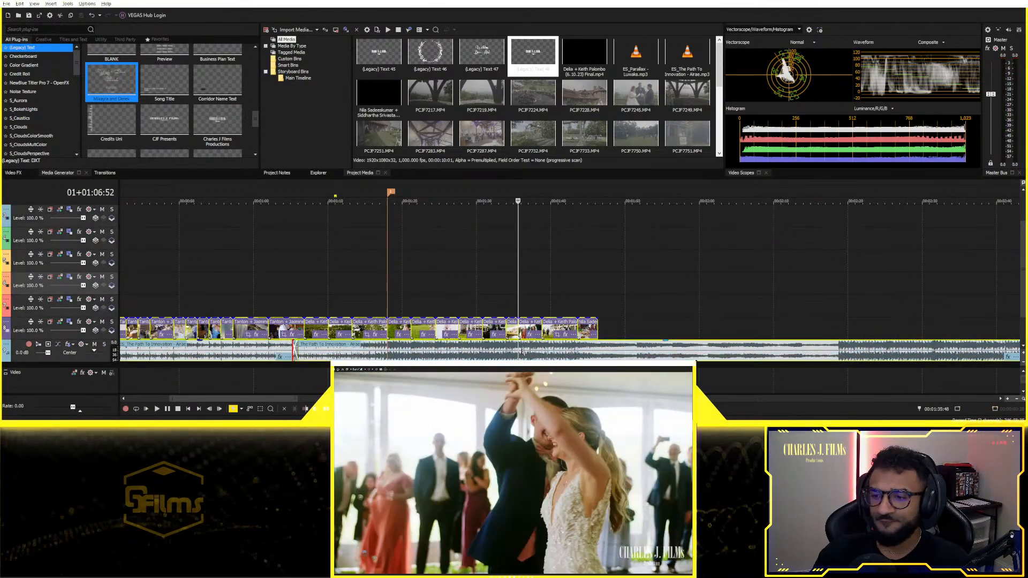
{"action": "left_click", "coordinate": [520, 329]}
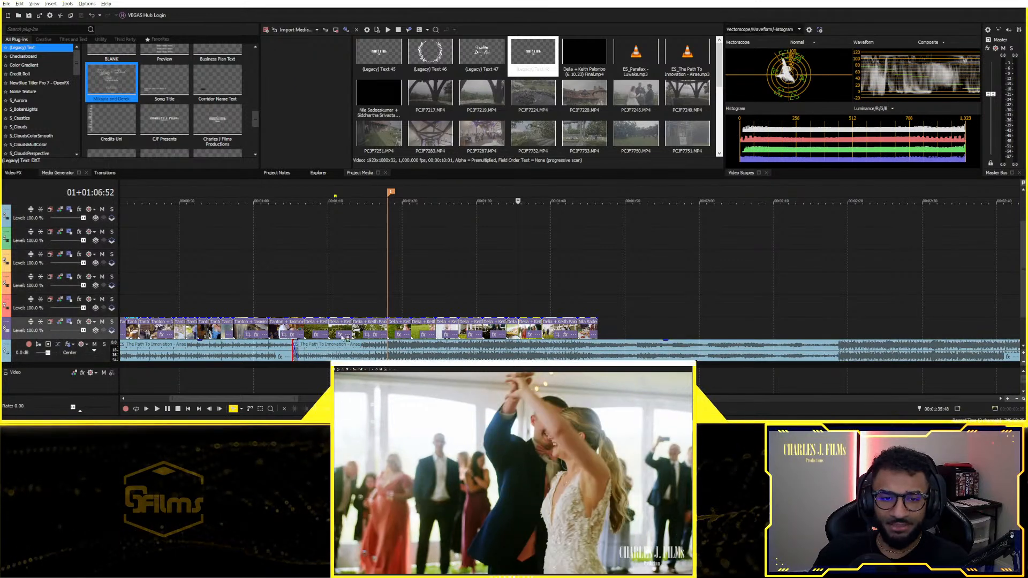
Step: Play the assembled reel from 01+00:07:35 through to the seated-family ceremony shot to review all cuts
{"action": "scroll", "coordinate": [455, 306], "scroll_direction": "down", "scroll_amount": 3}
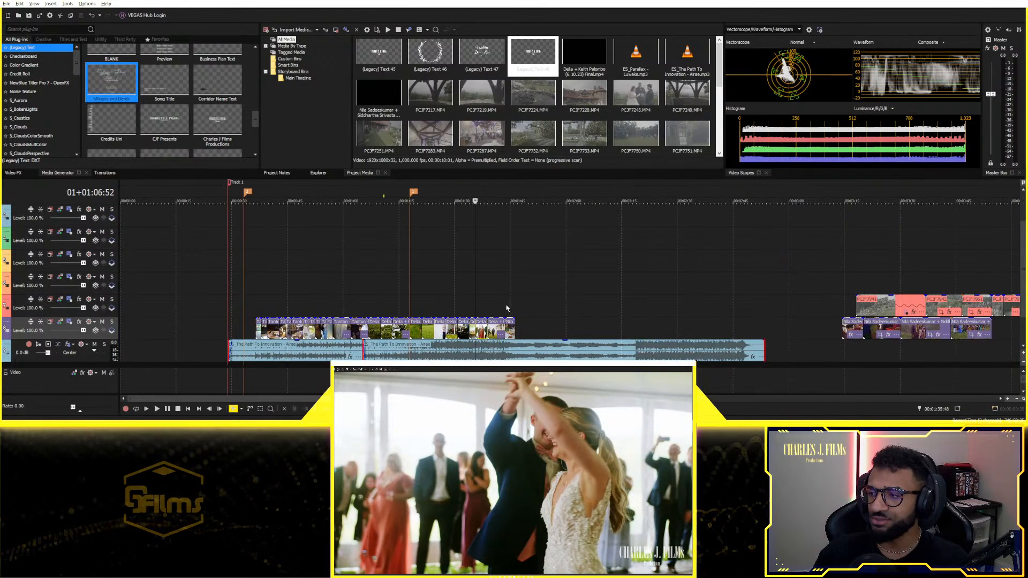
{"action": "left_click", "coordinate": [254, 301]}
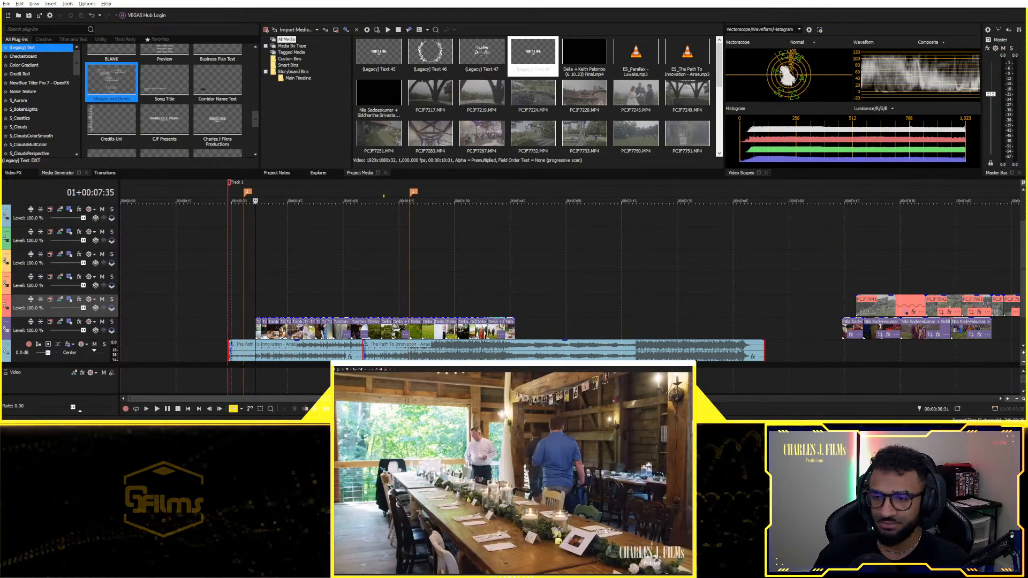
{"action": "key", "text": "space"}
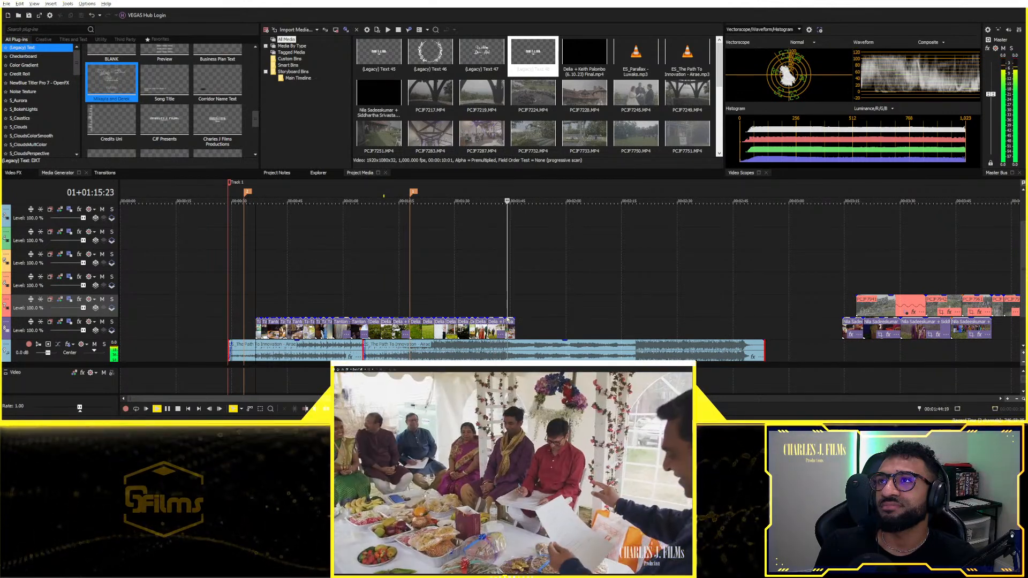
{"action": "key", "text": "space"}
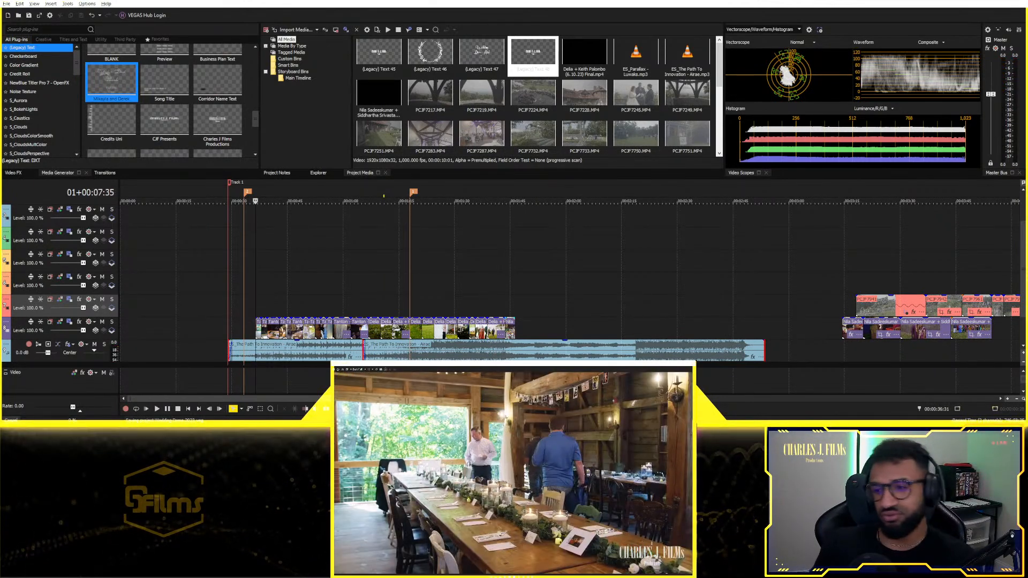
Step: Trim the end of the seated-family ceremony clip on the main track slightly
{"action": "left_click", "coordinate": [509, 328]}
{"action": "scroll", "coordinate": [544, 332], "scroll_direction": "up", "scroll_amount": 3}
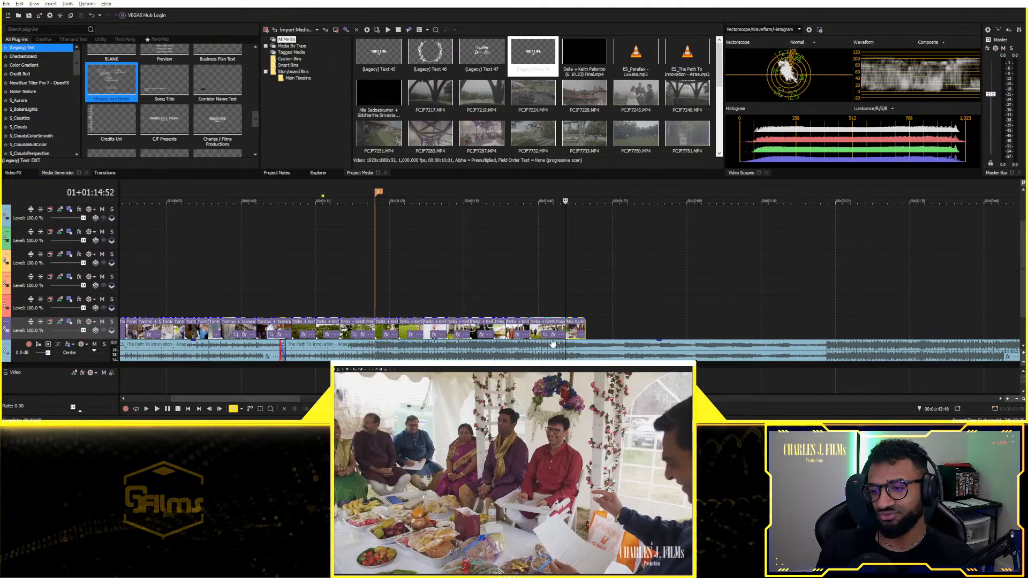
{"action": "scroll", "coordinate": [570, 338], "scroll_direction": "up", "scroll_amount": 2}
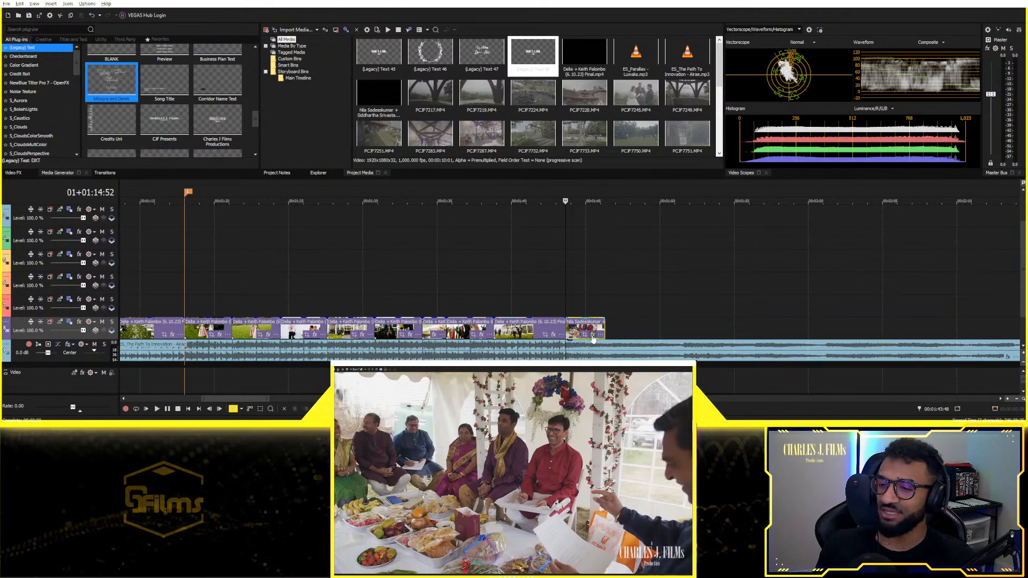
{"action": "left_click_drag", "start_coordinate": [606, 329], "coordinate": [607, 334]}
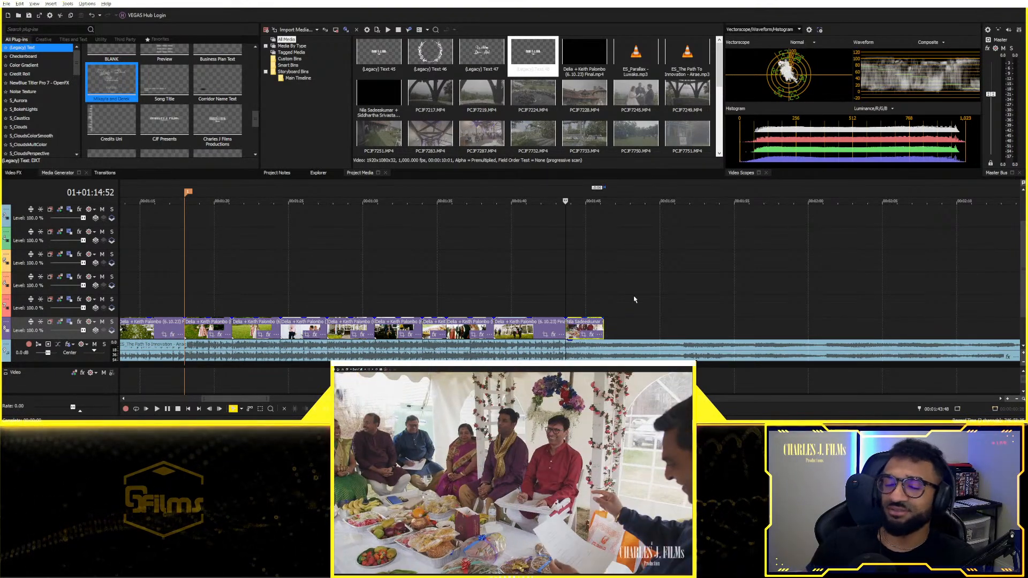